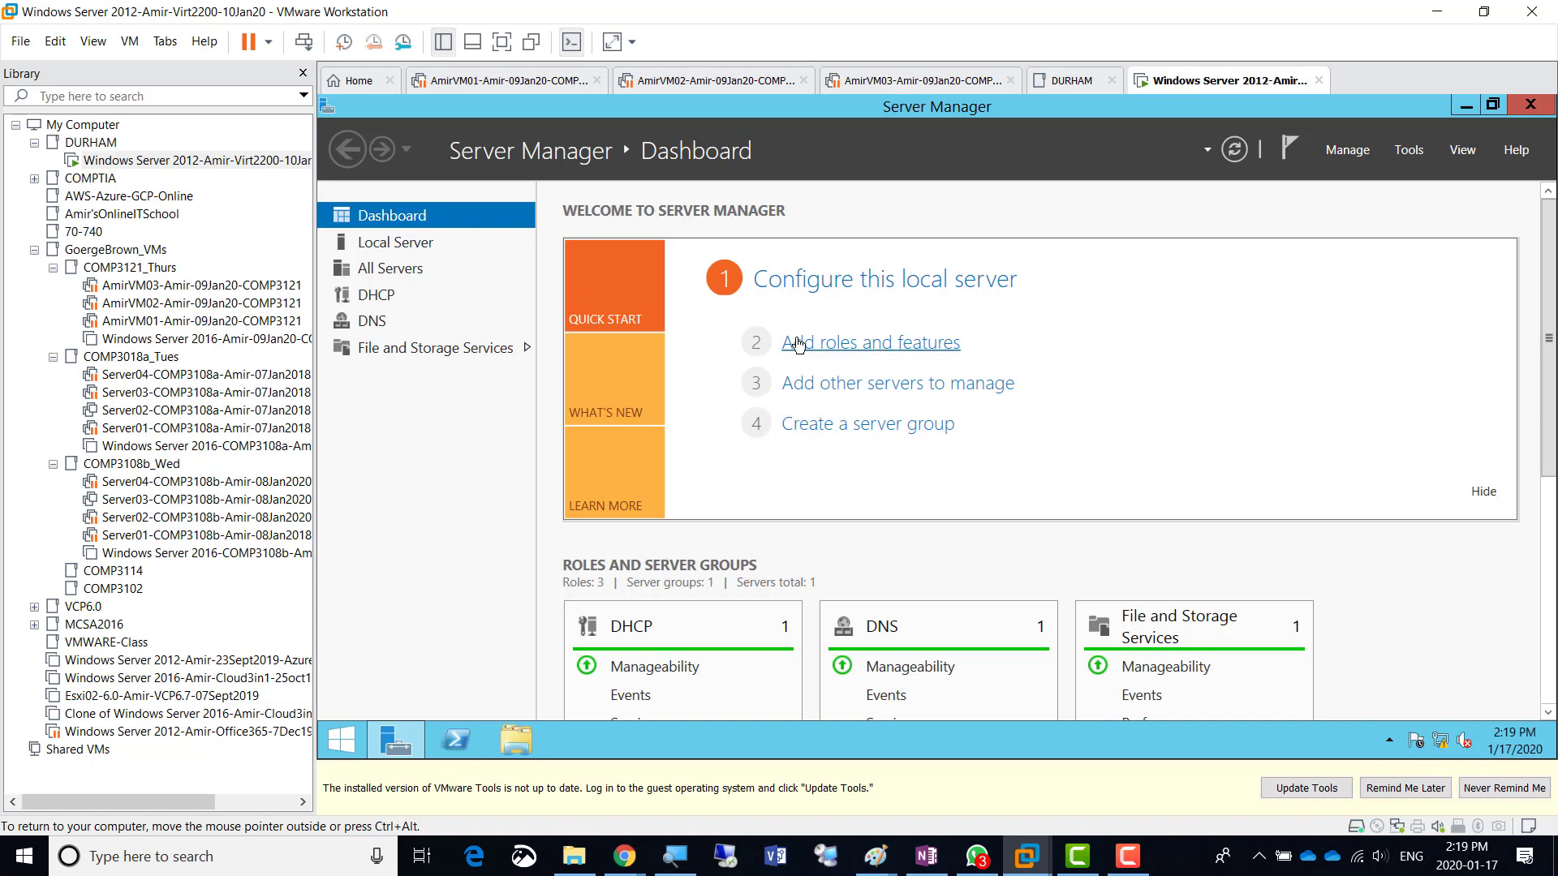
# - Start Add Roles and Features for AmirWin01 with role-based installation, advancing to the server roles list
pyautogui.click(869, 350)
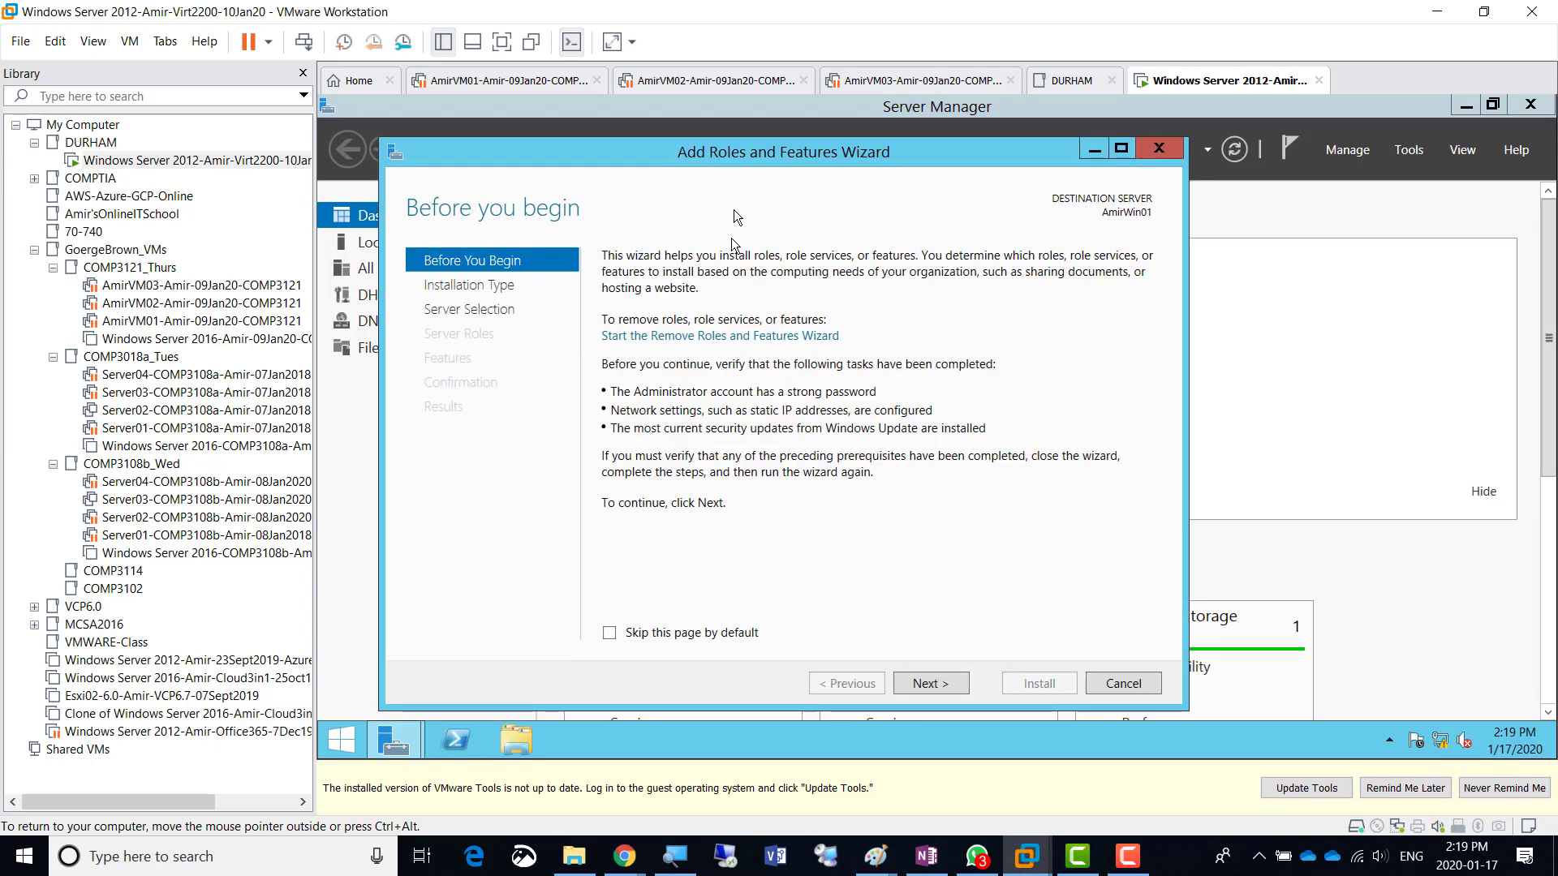
pyautogui.click(931, 684)
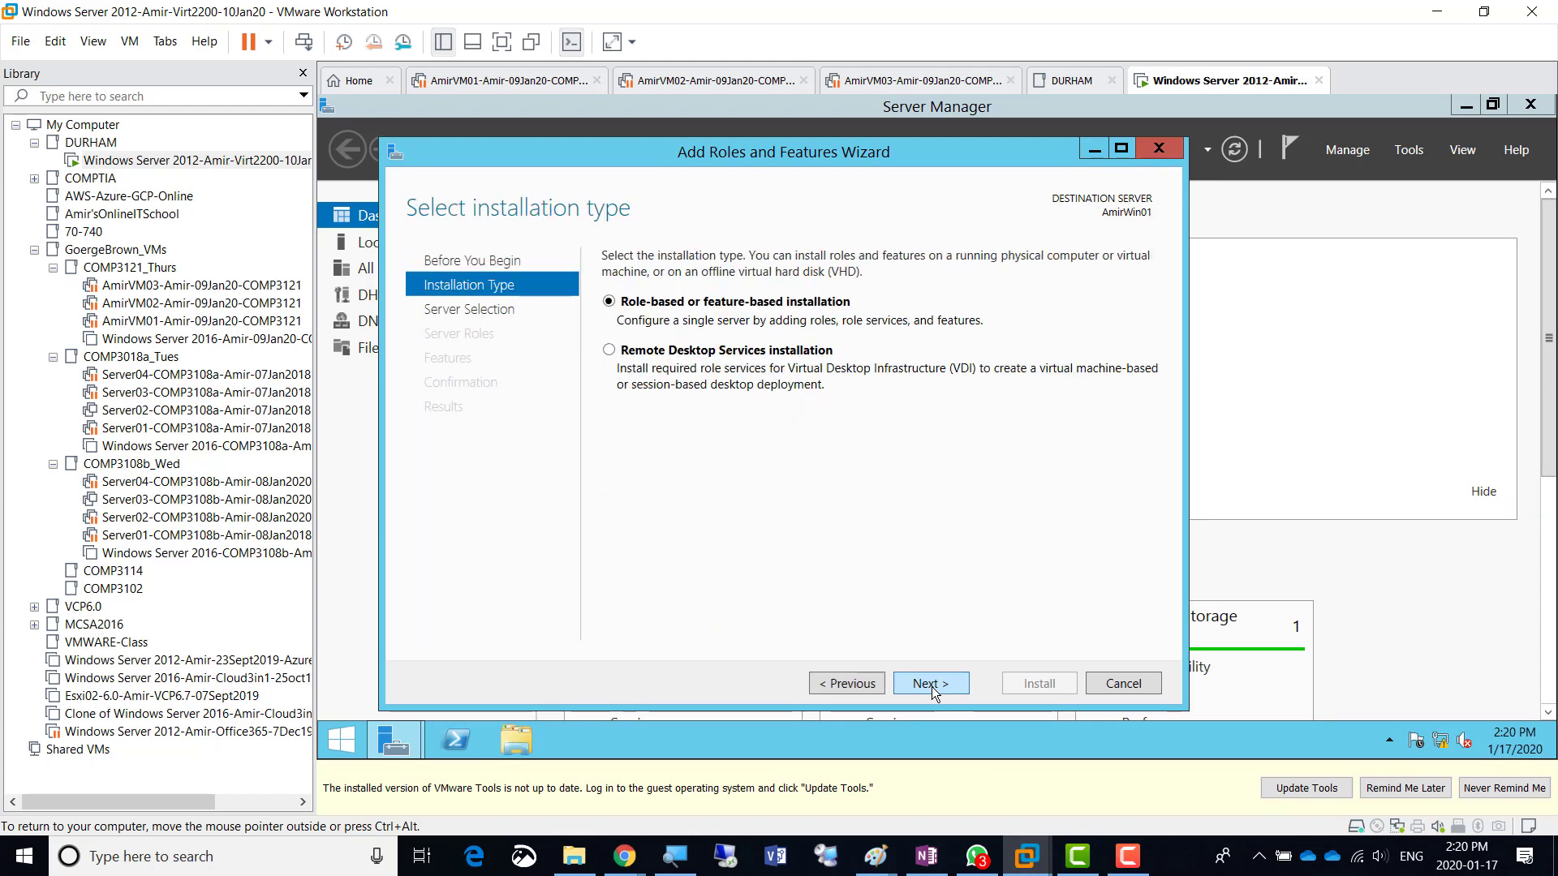
pyautogui.click(932, 686)
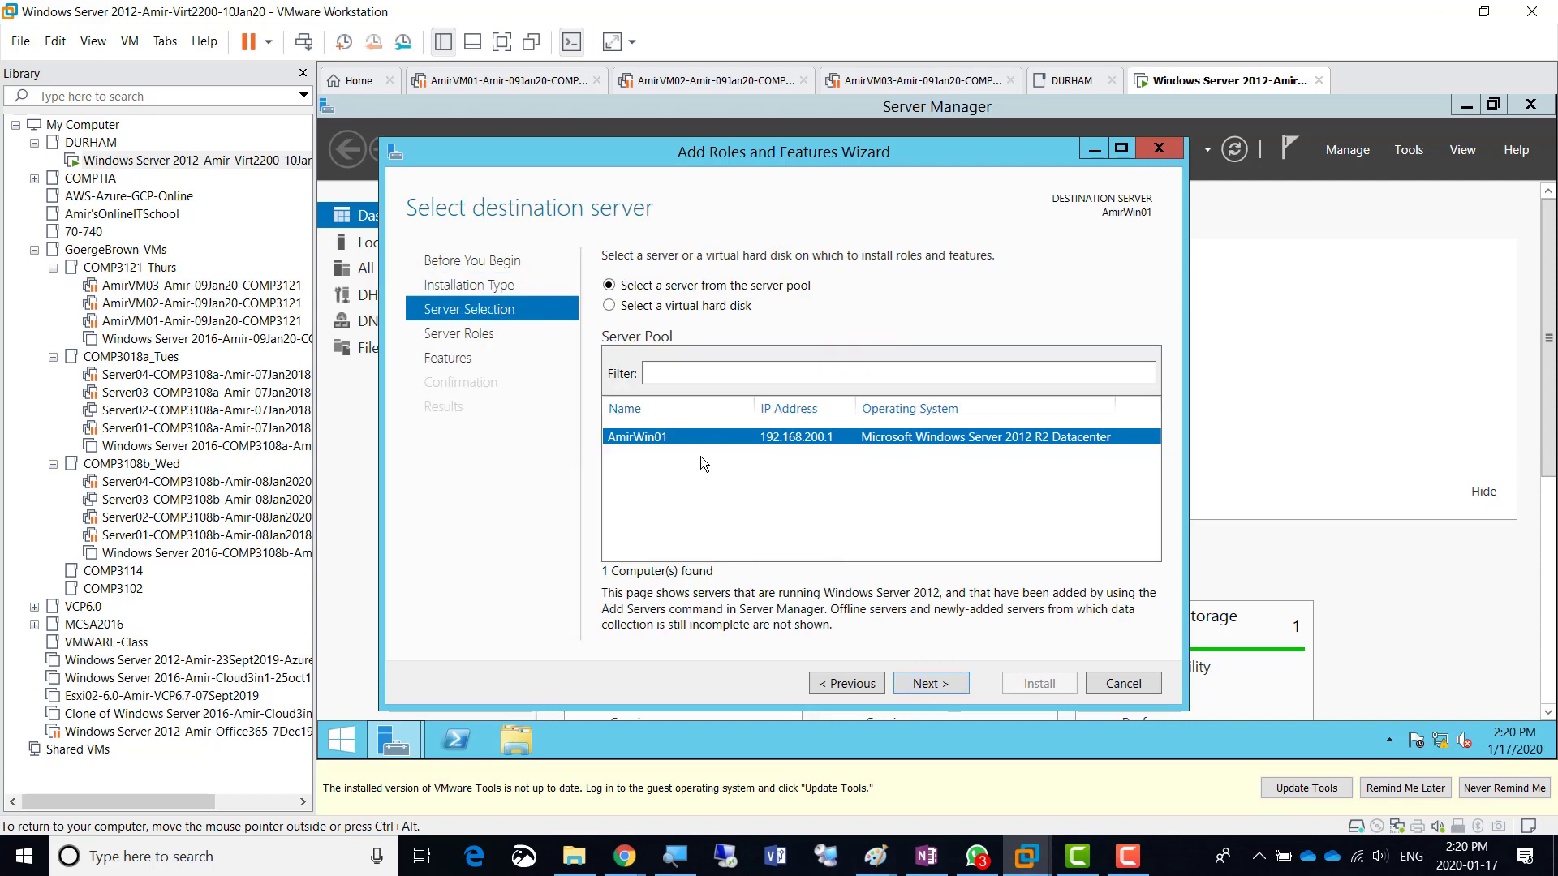
pyautogui.click(931, 685)
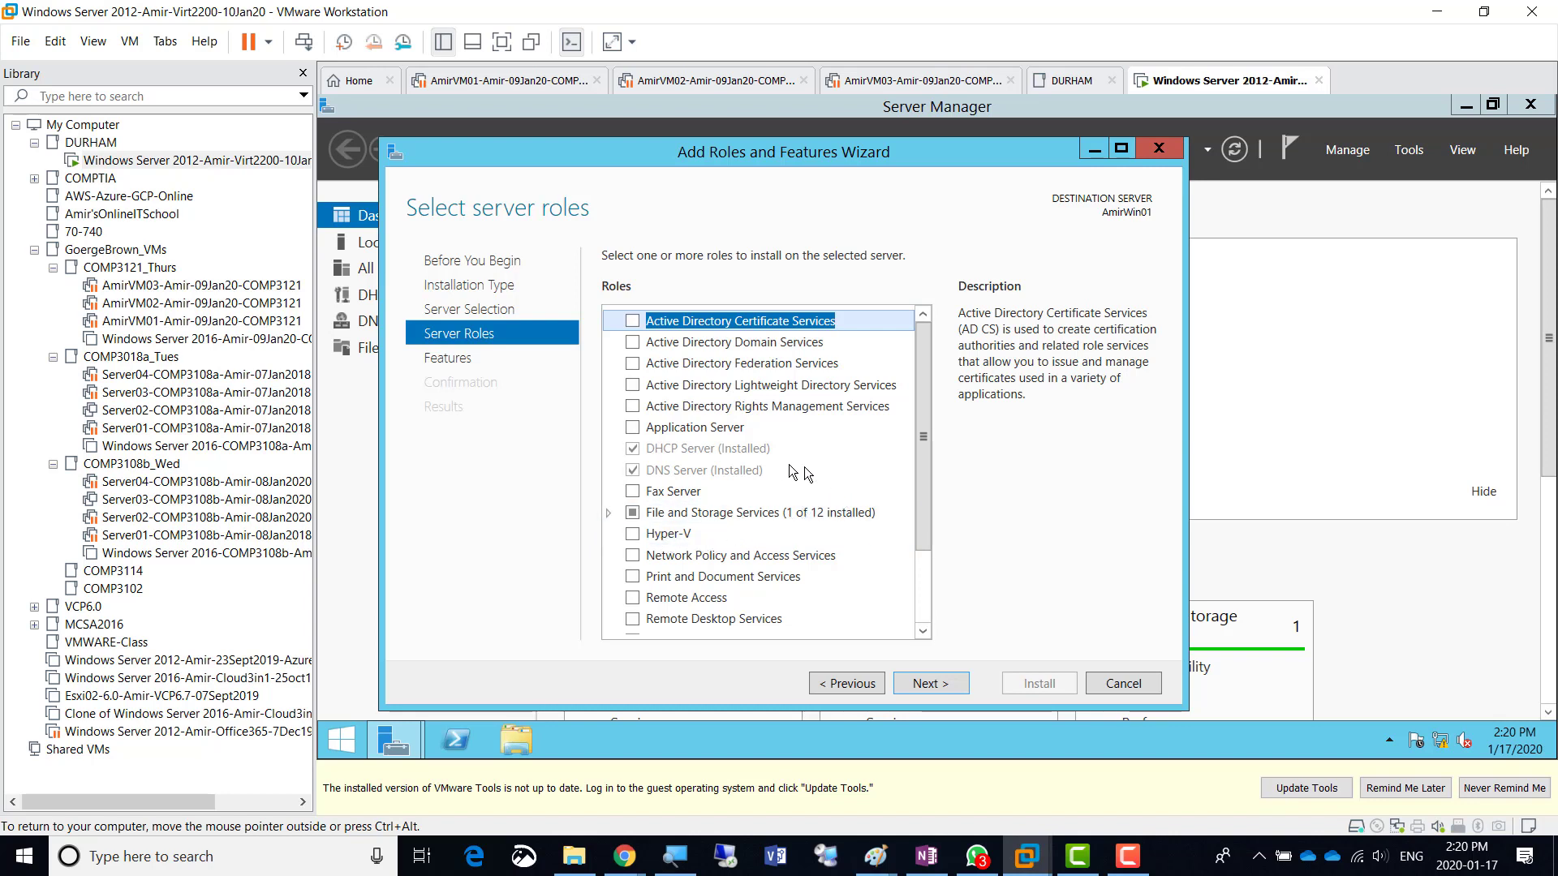
# - Tick Hyper-V in the server roles and accept adding its required management tools
pyautogui.click(634, 536)
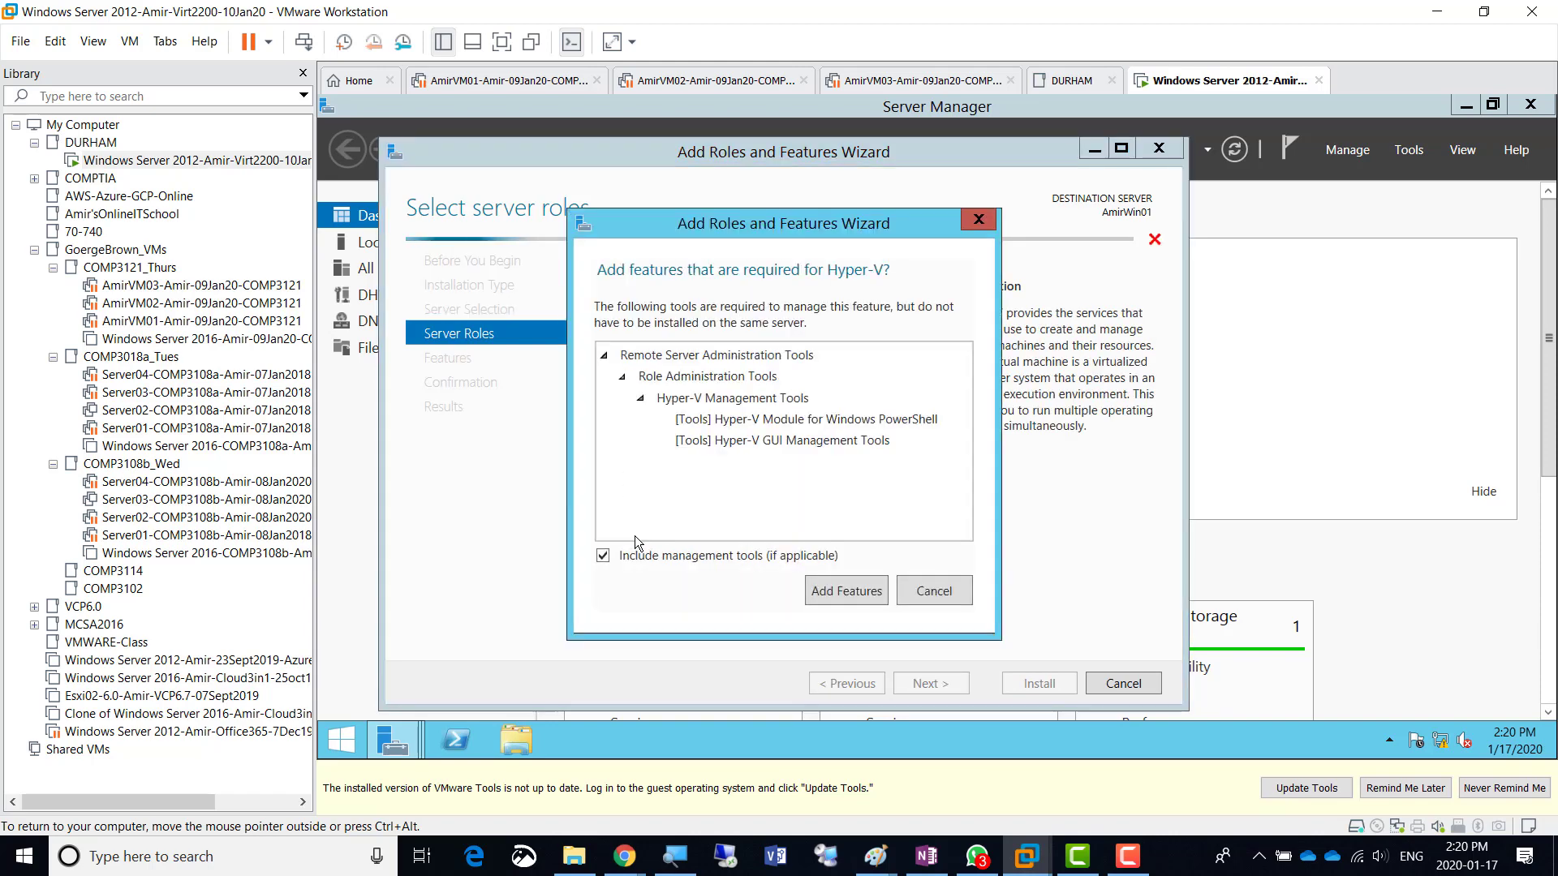
pyautogui.click(834, 593)
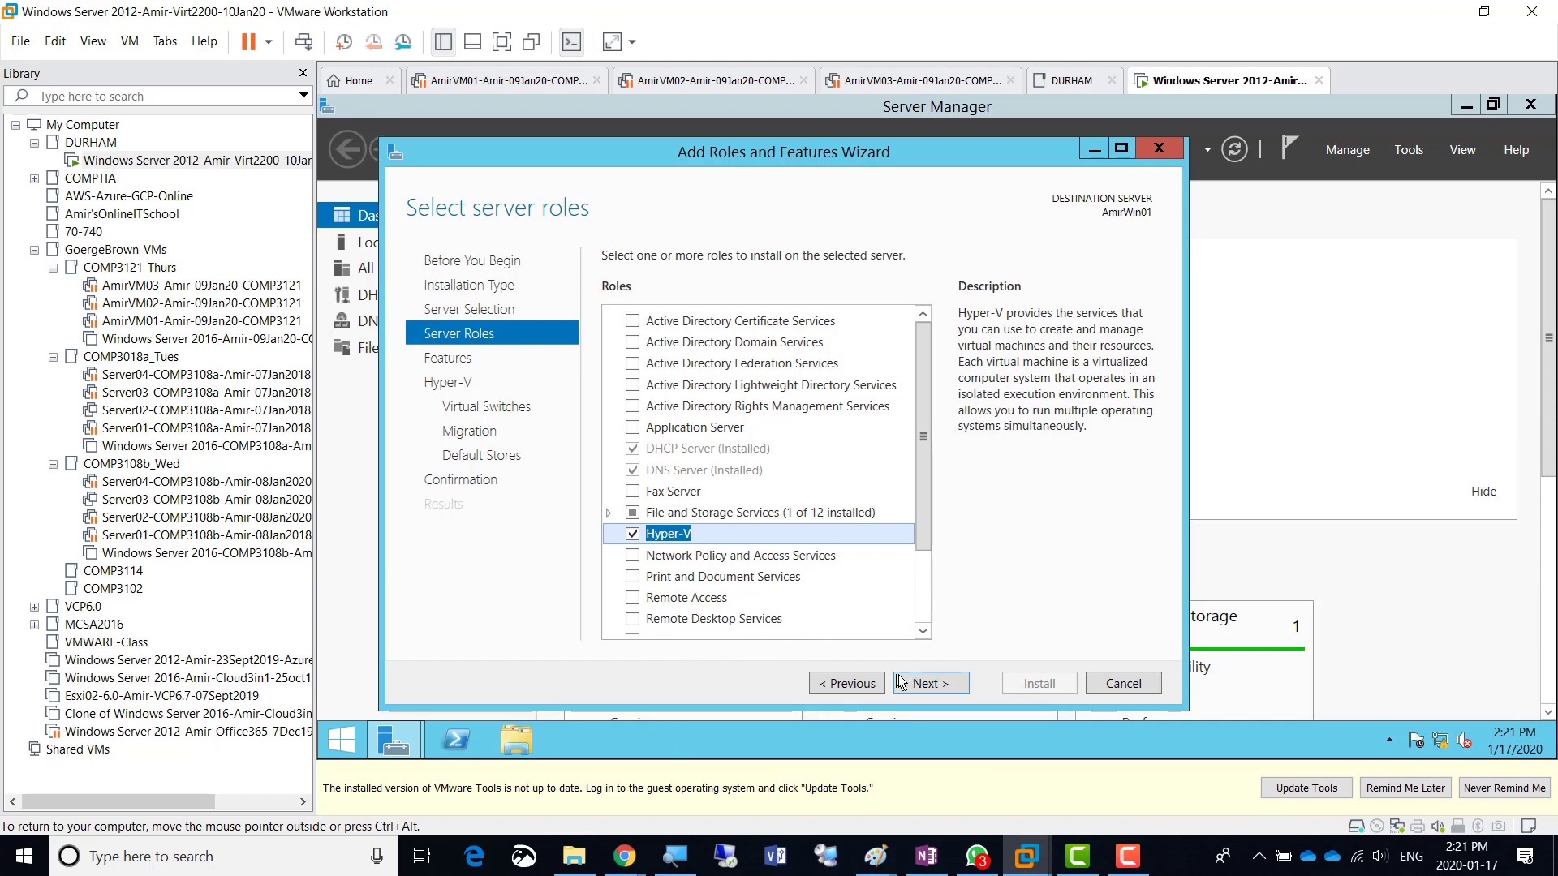
# - Advance past server roles, features and the Hyper-V overview to the Create Virtual Switches page
pyautogui.click(942, 685)
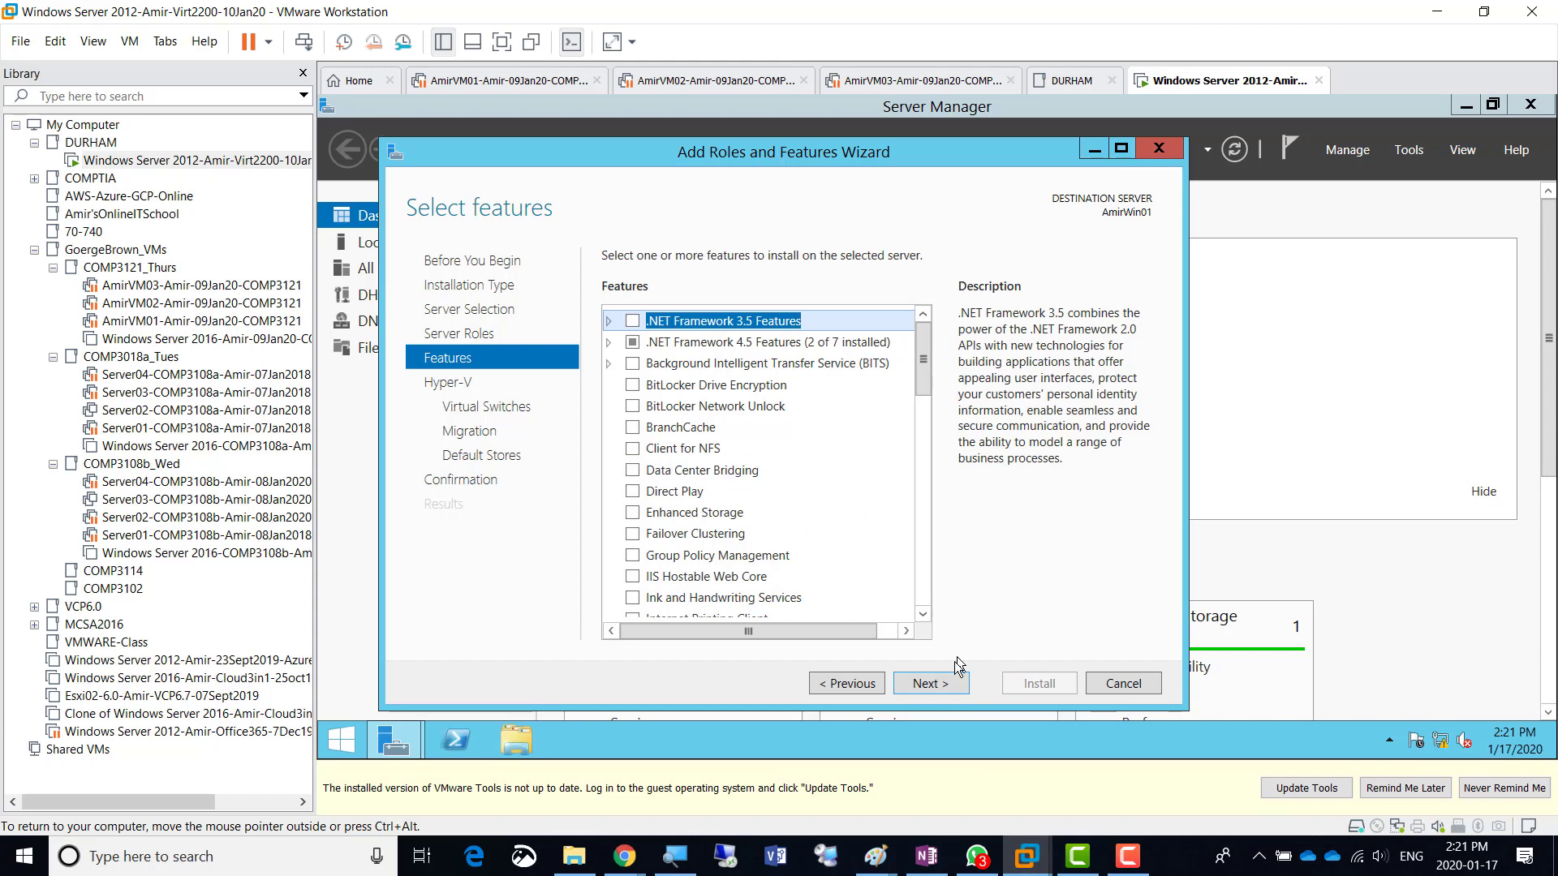
pyautogui.click(941, 689)
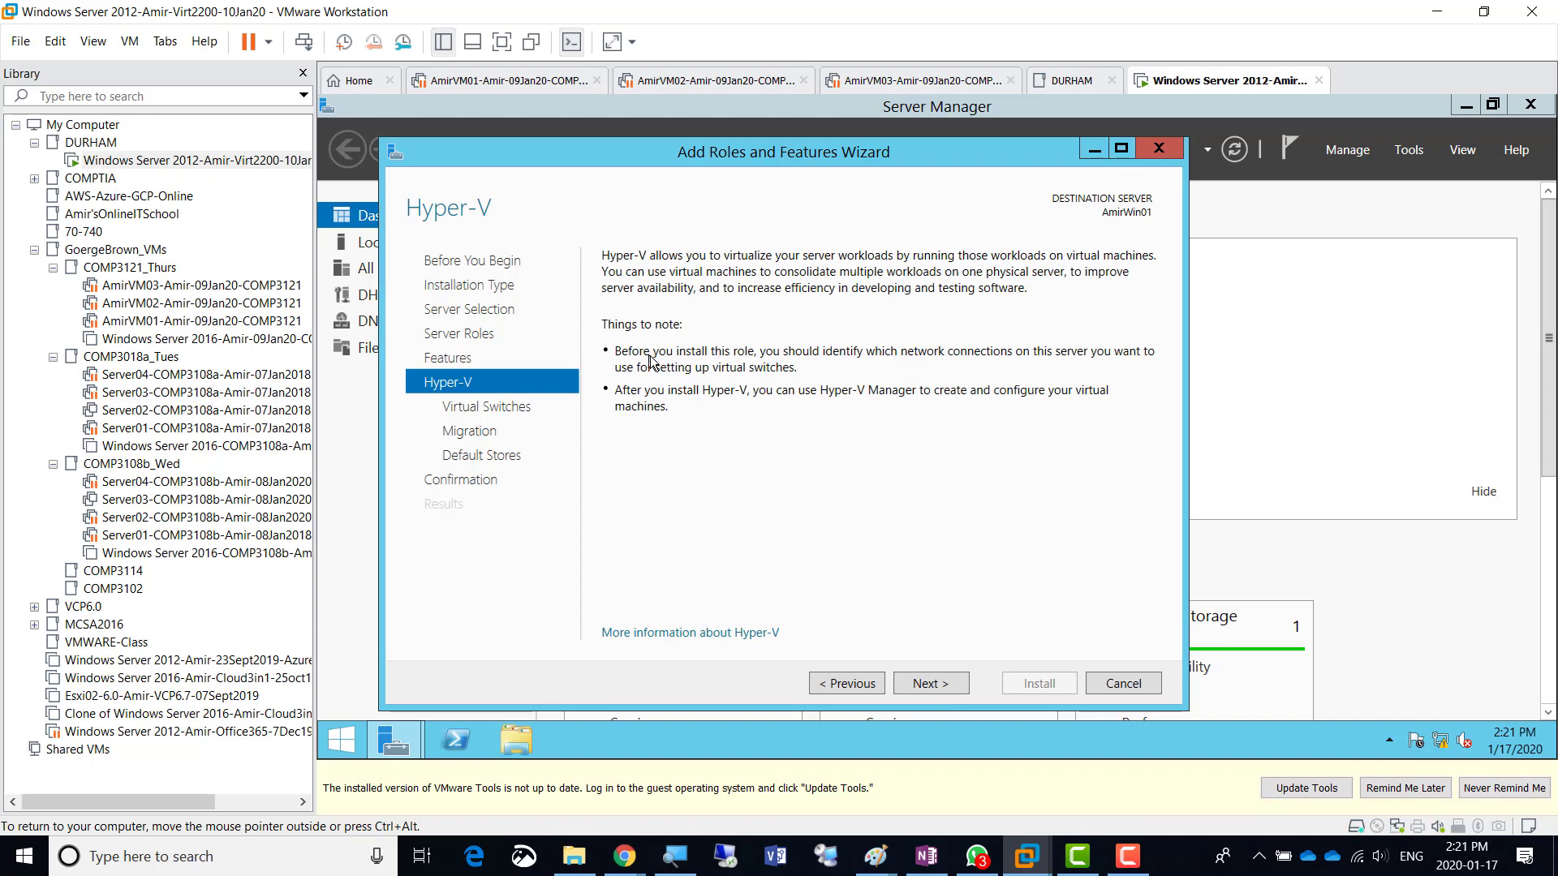
pyautogui.click(937, 687)
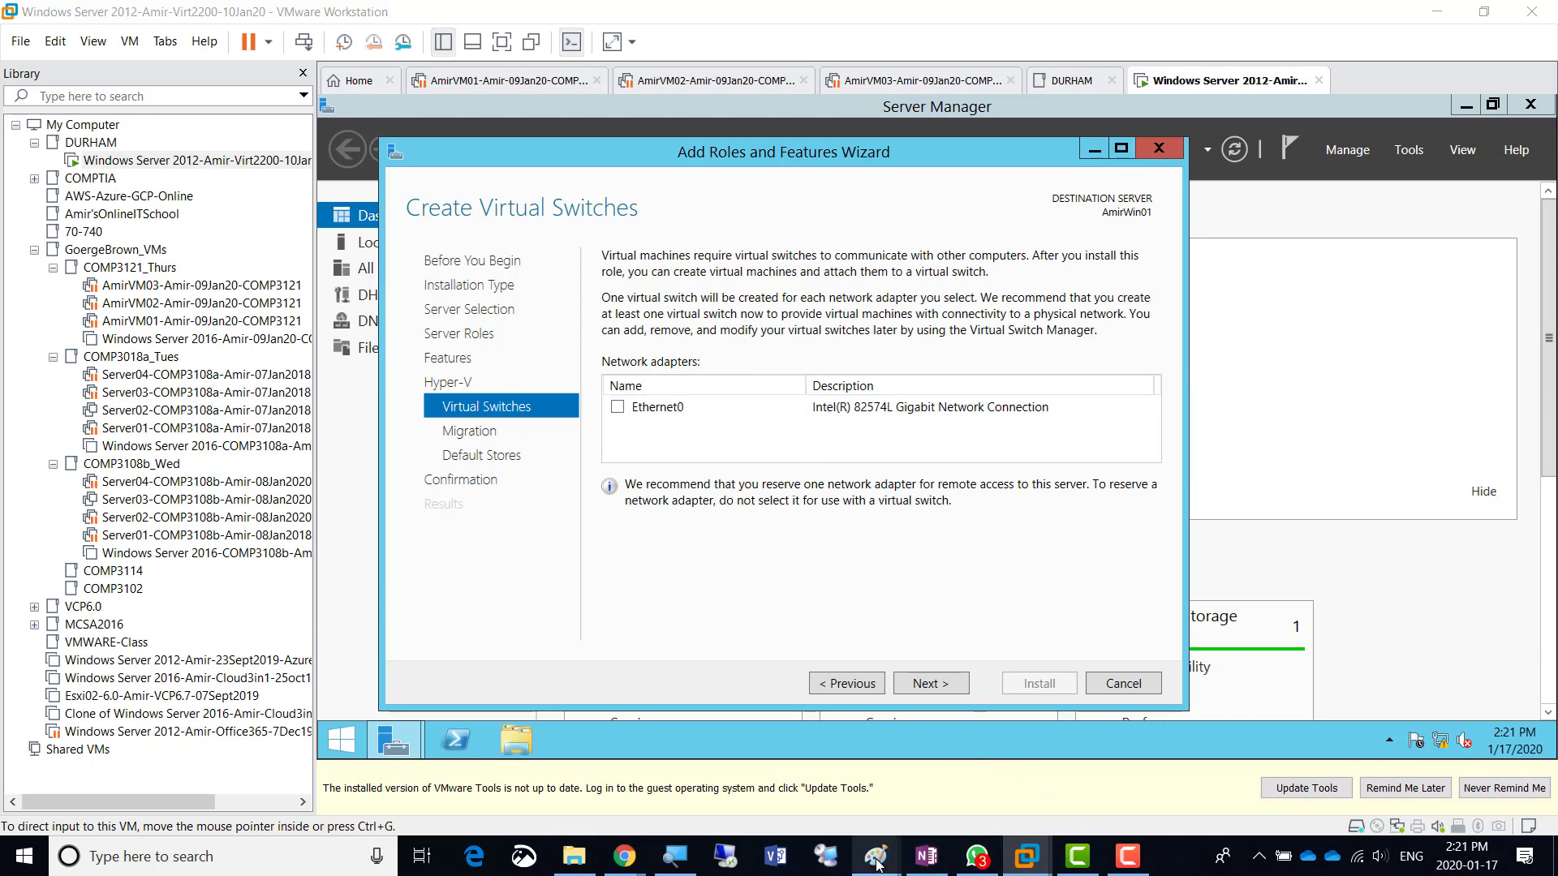
# - In Paint, move the Hyper-V note to the page's top right and recolour it dark red
pyautogui.moveTo(875, 856)
pyautogui.click(1058, 787)
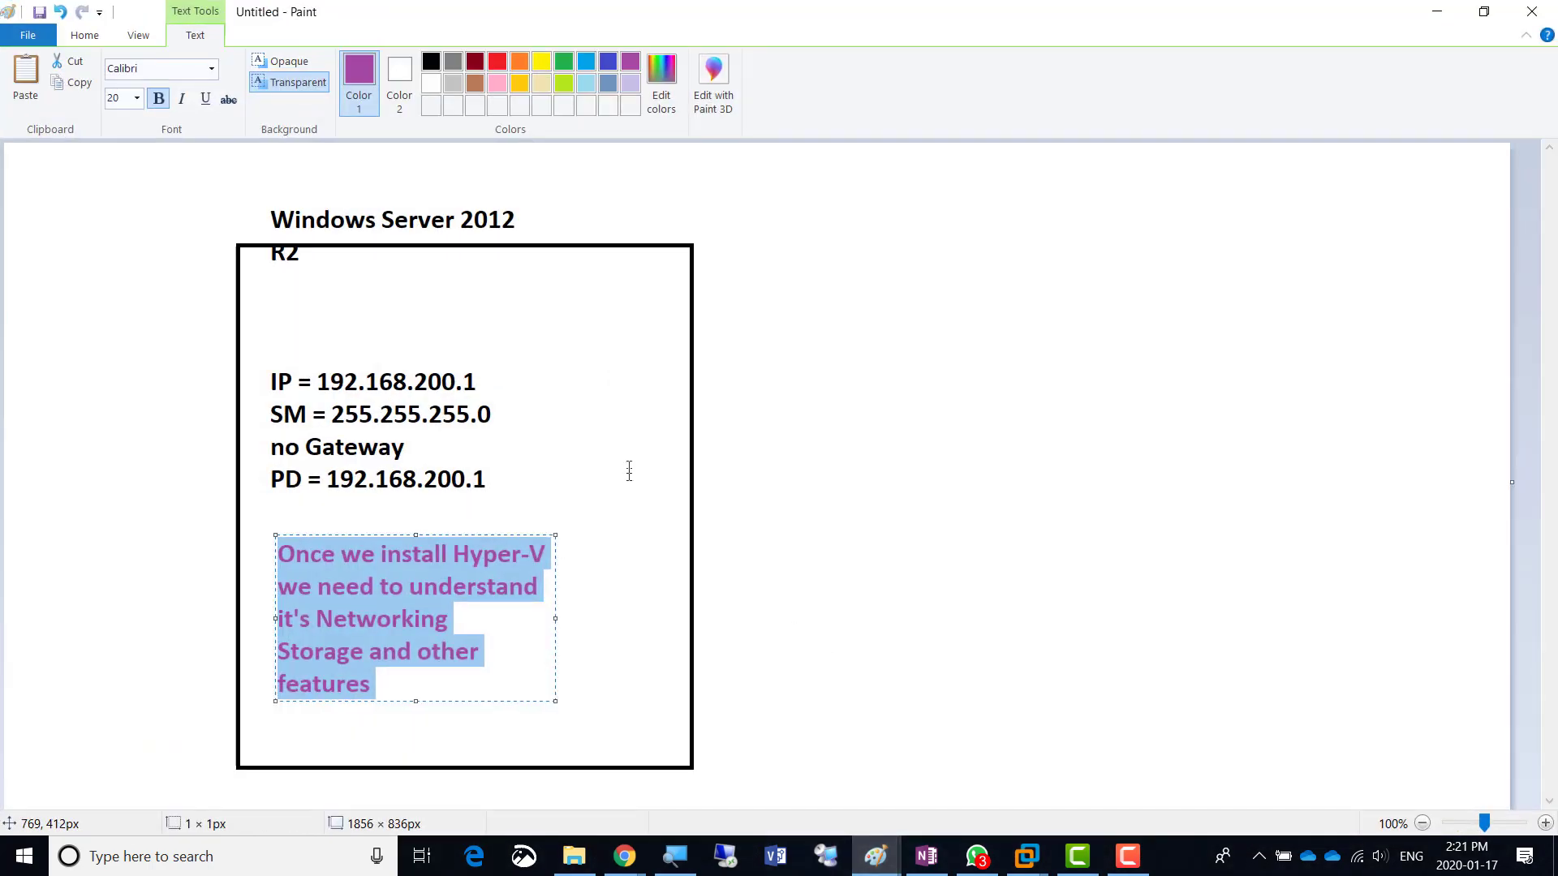
pyautogui.moveTo(378, 533); pyautogui.dragTo(989, 173)
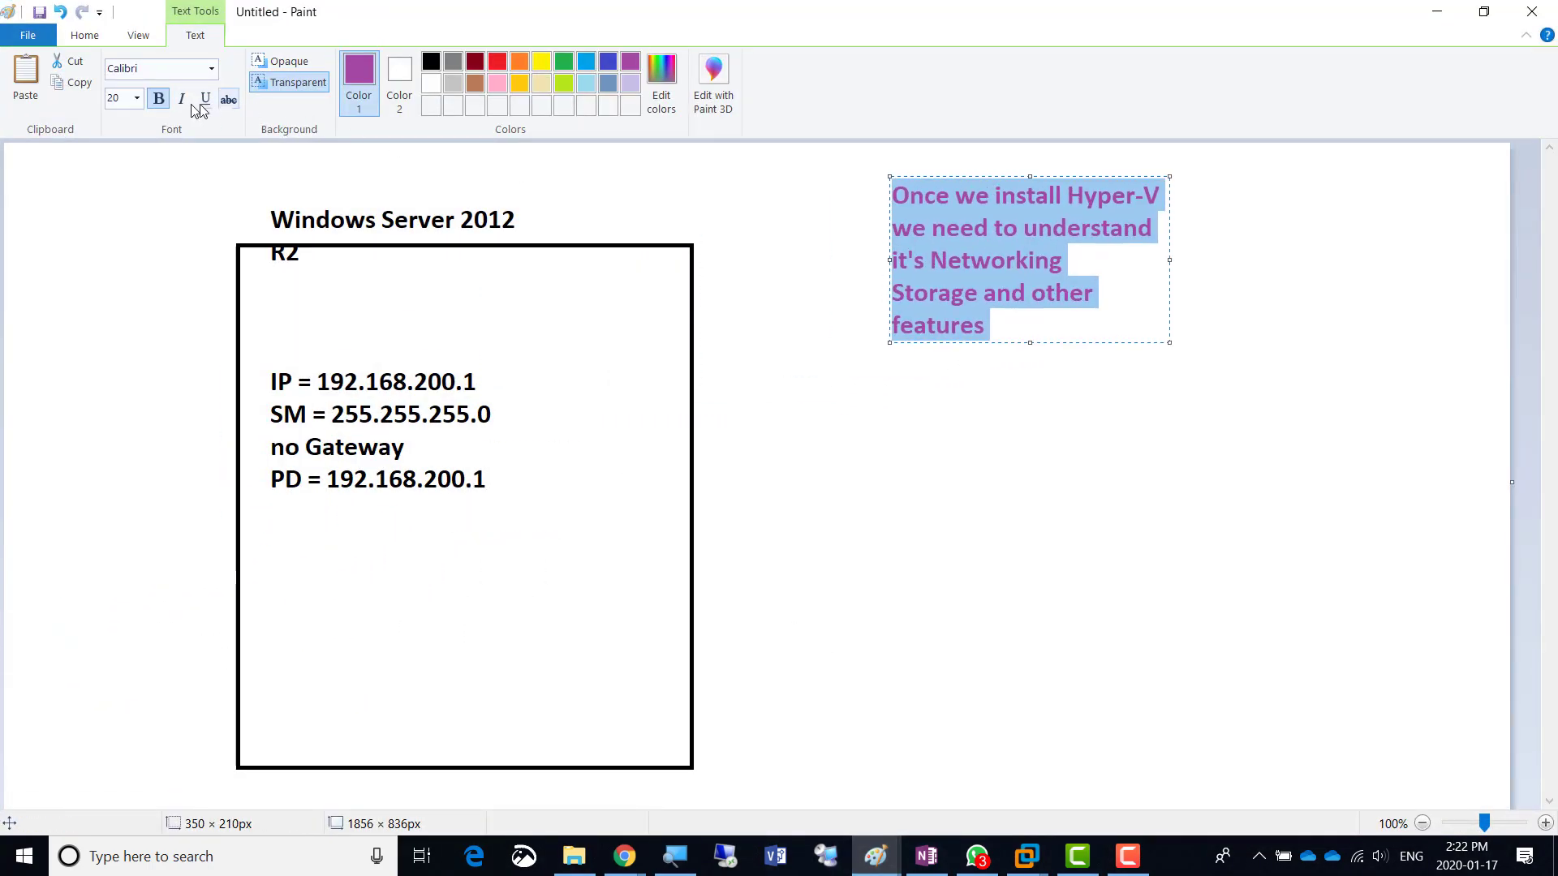
pyautogui.click(85, 35)
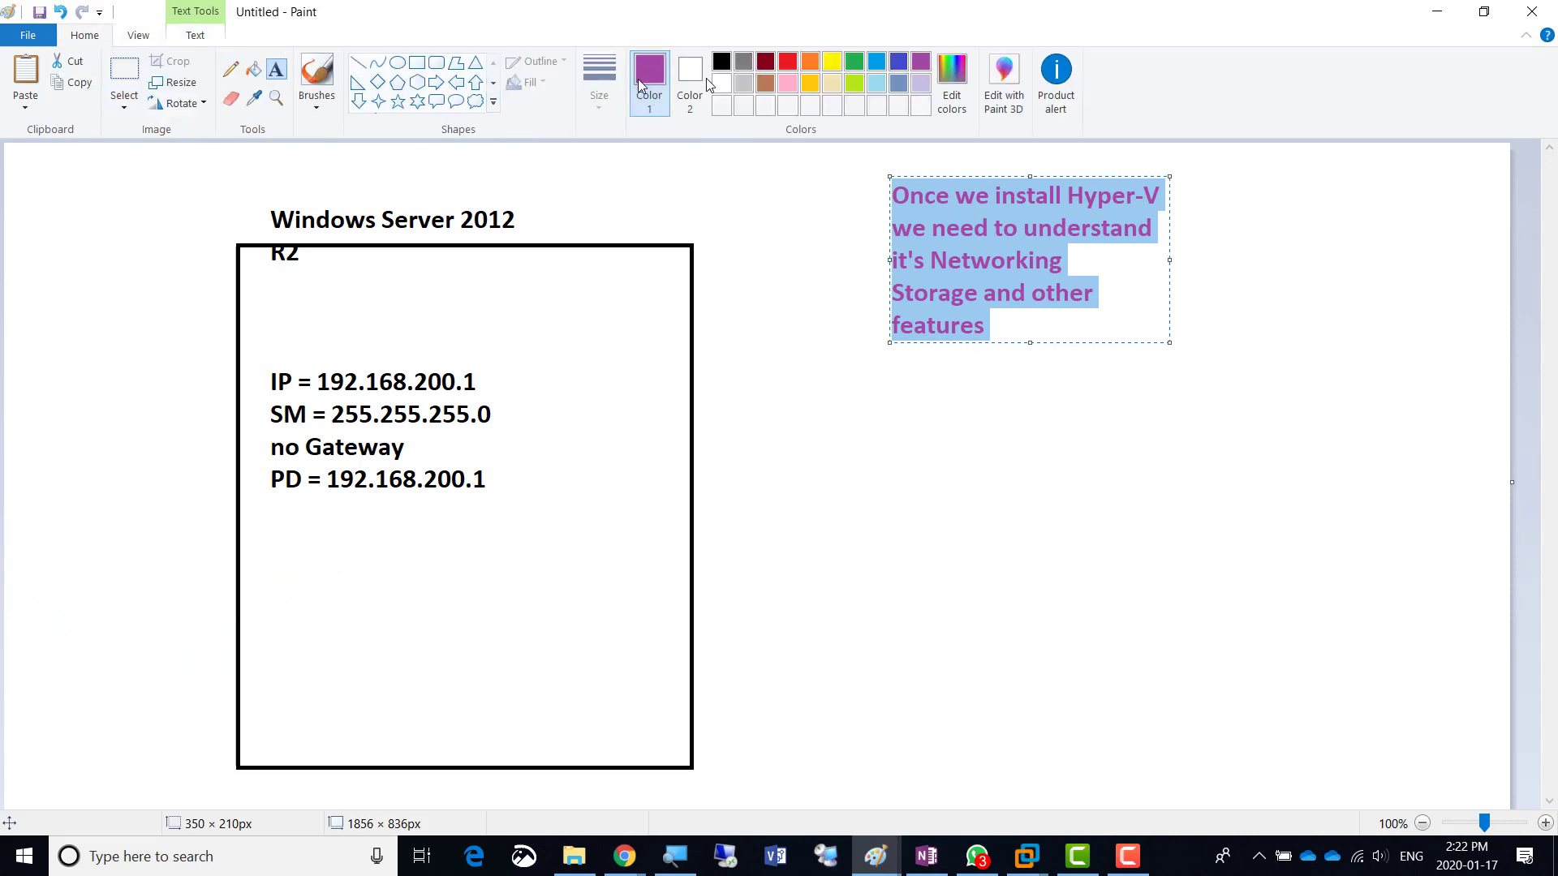
pyautogui.click(771, 63)
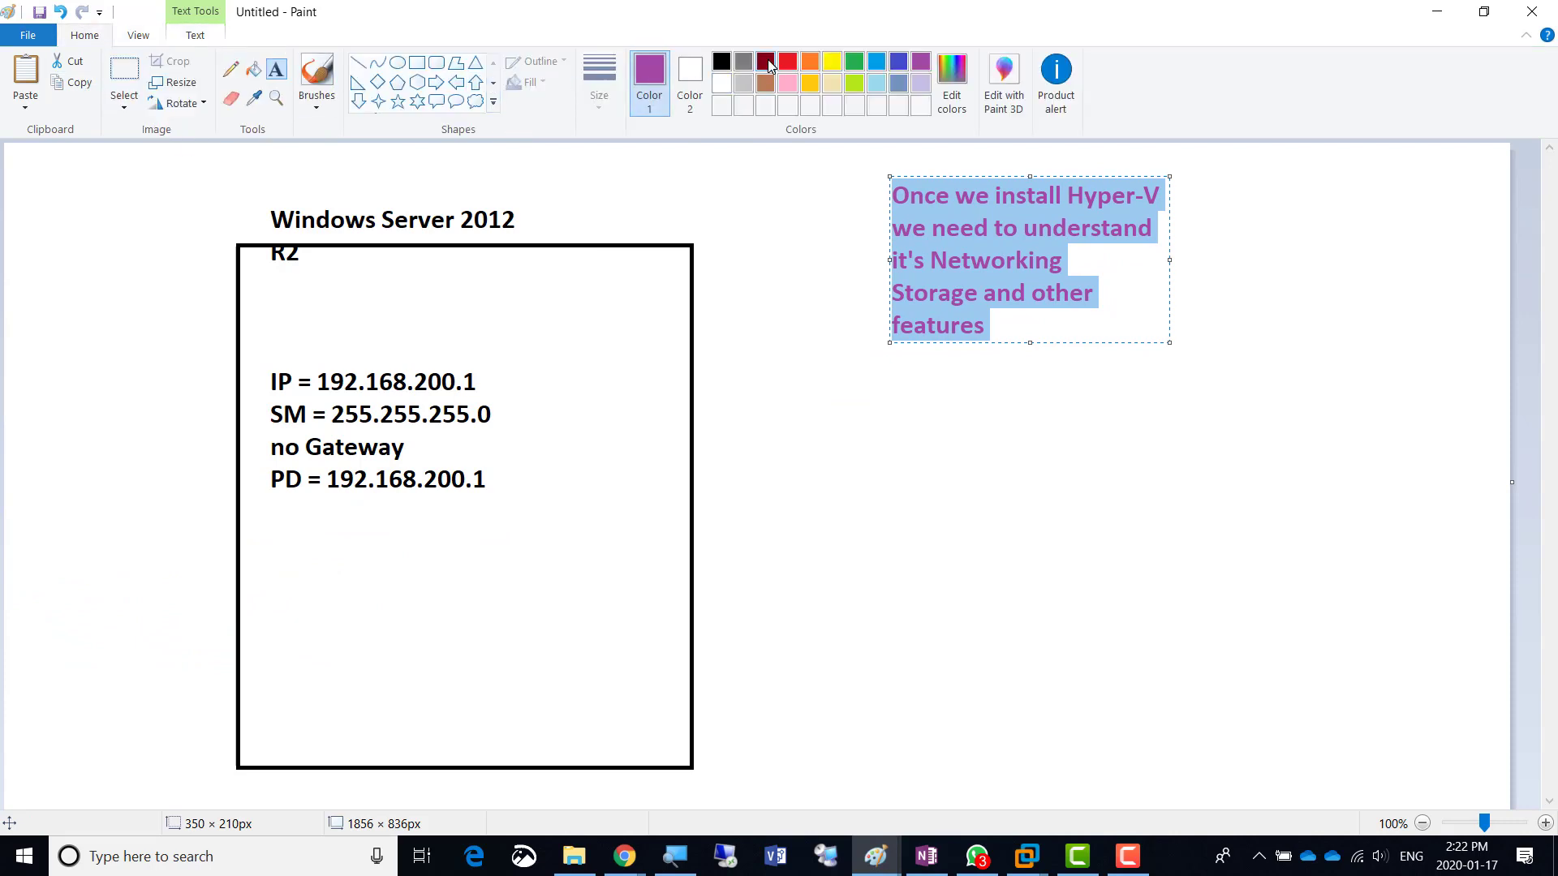
# - Draw a dark-red right triangle at the server box's bottom-left and label it 'ethernet0'
pyautogui.click(358, 82)
pyautogui.moveTo(285, 720)
pyautogui.mouseDown()
pyautogui.moveTo(349, 765)
pyautogui.moveTo(344, 798)
pyautogui.mouseUp()
pyautogui.click(276, 69)
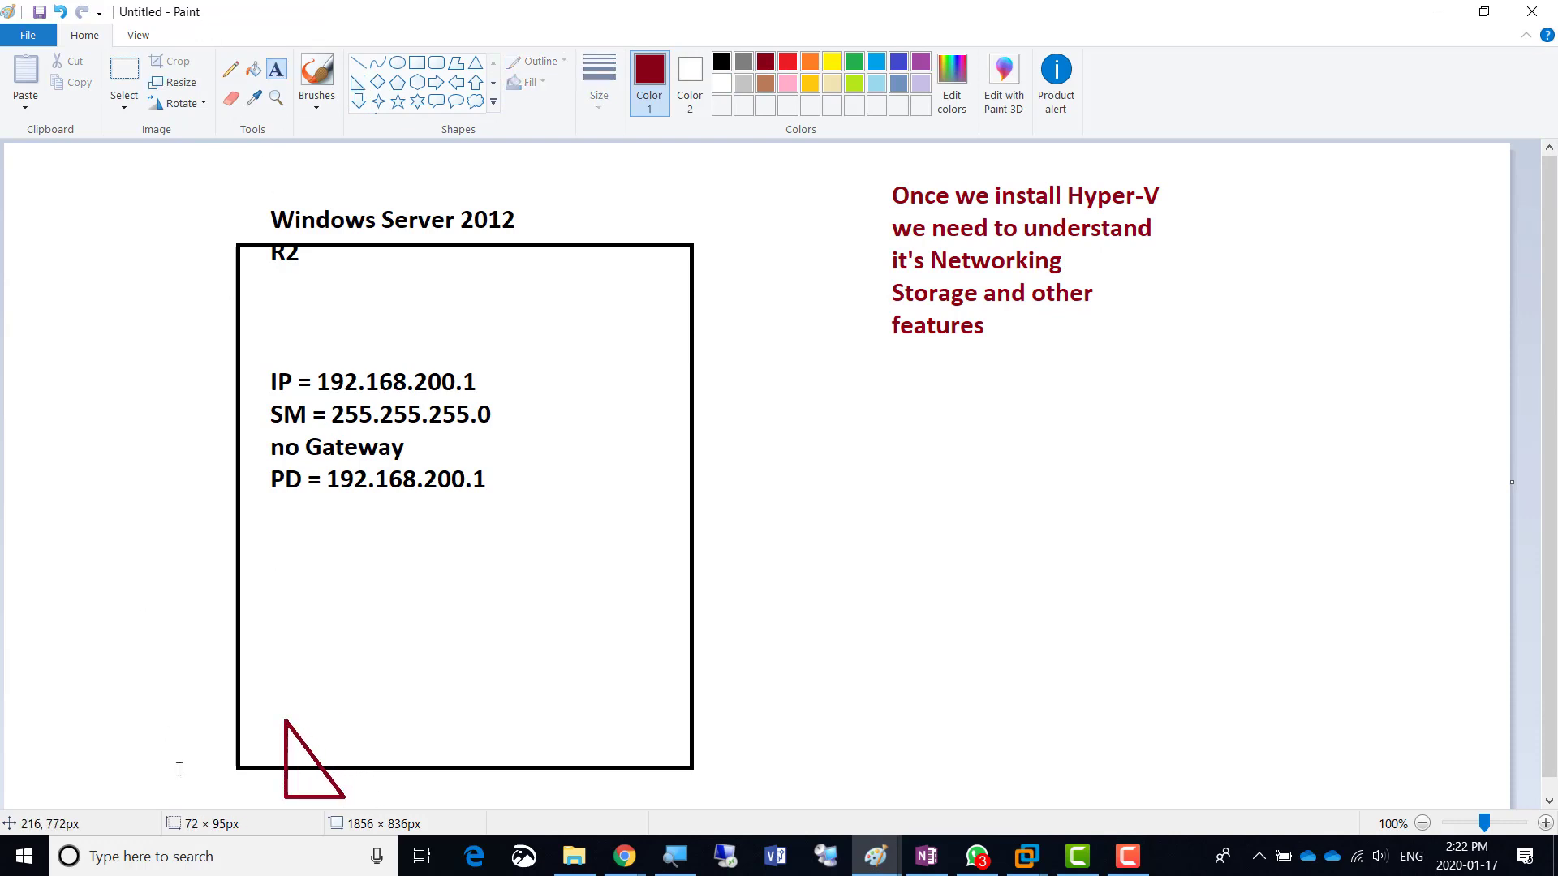
pyautogui.click(221, 728)
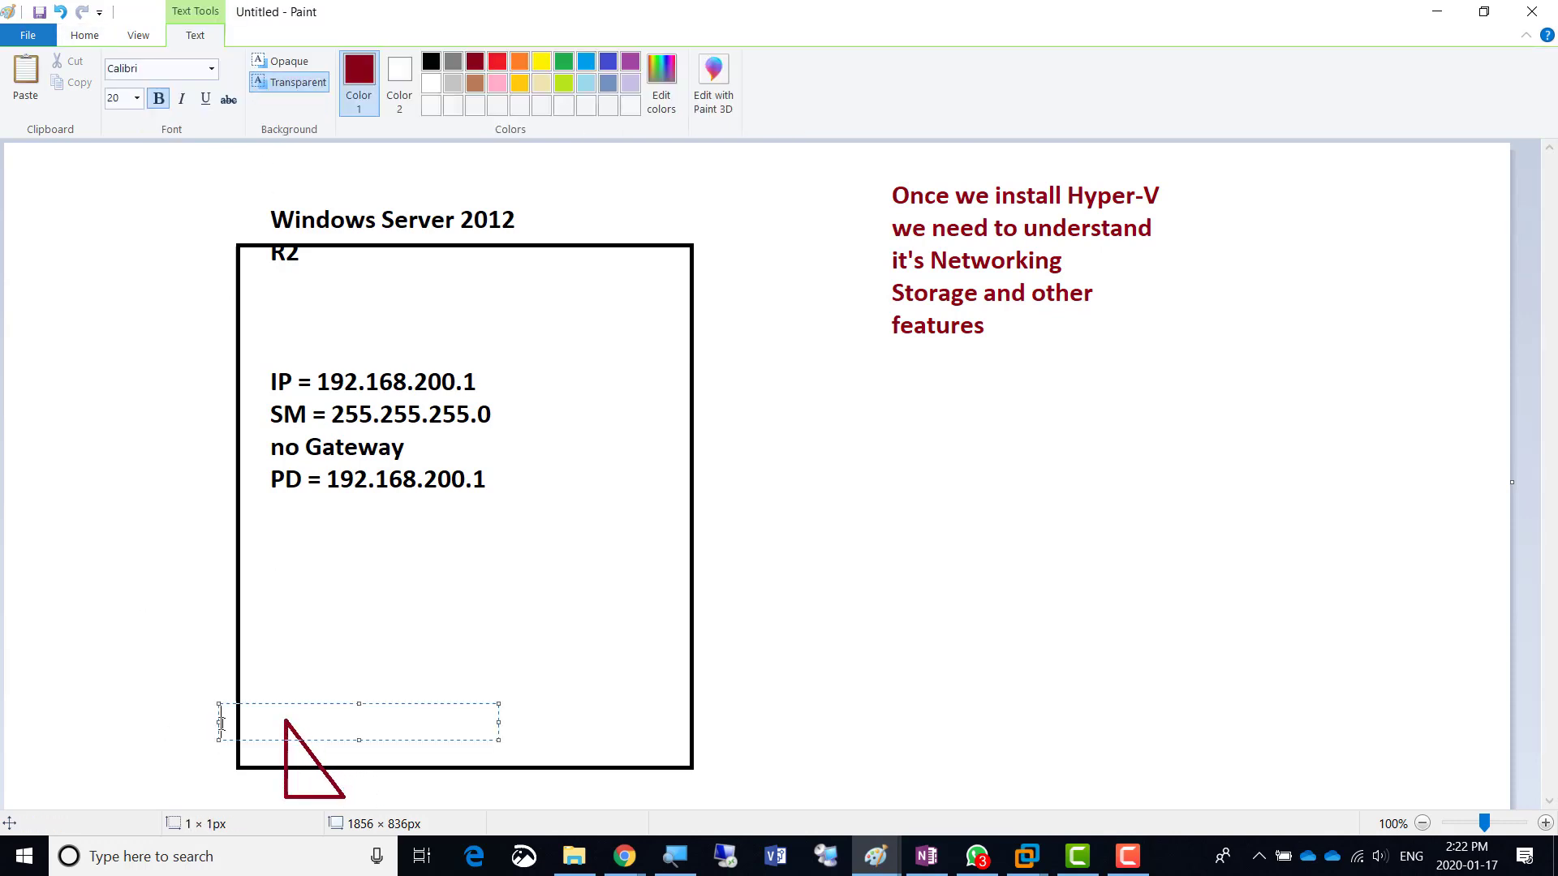
pyautogui.write('ethernet0')
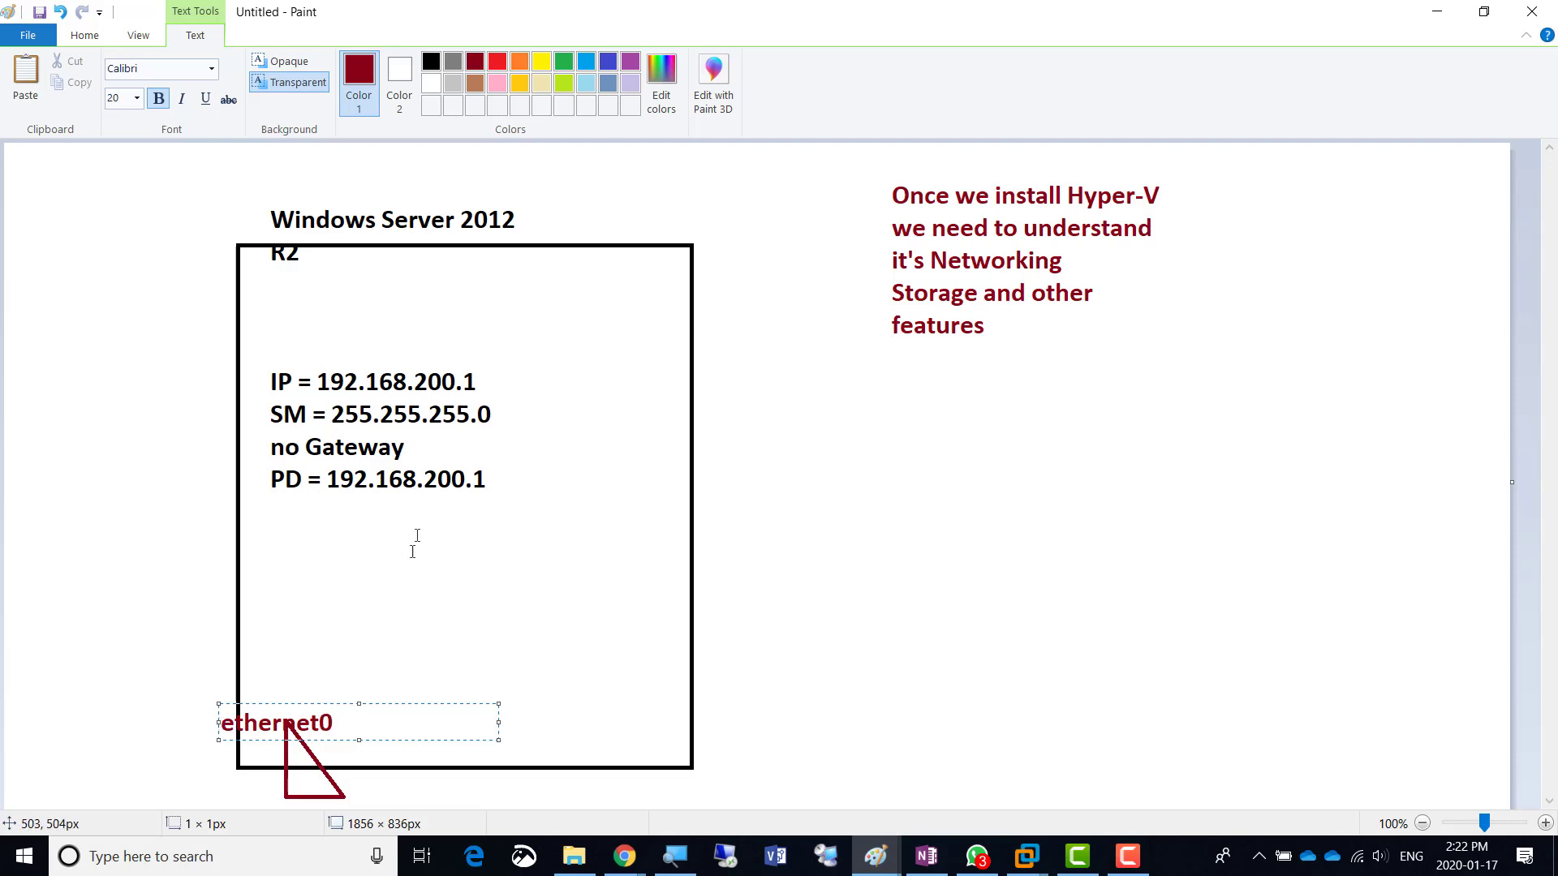
pyautogui.click(180, 585)
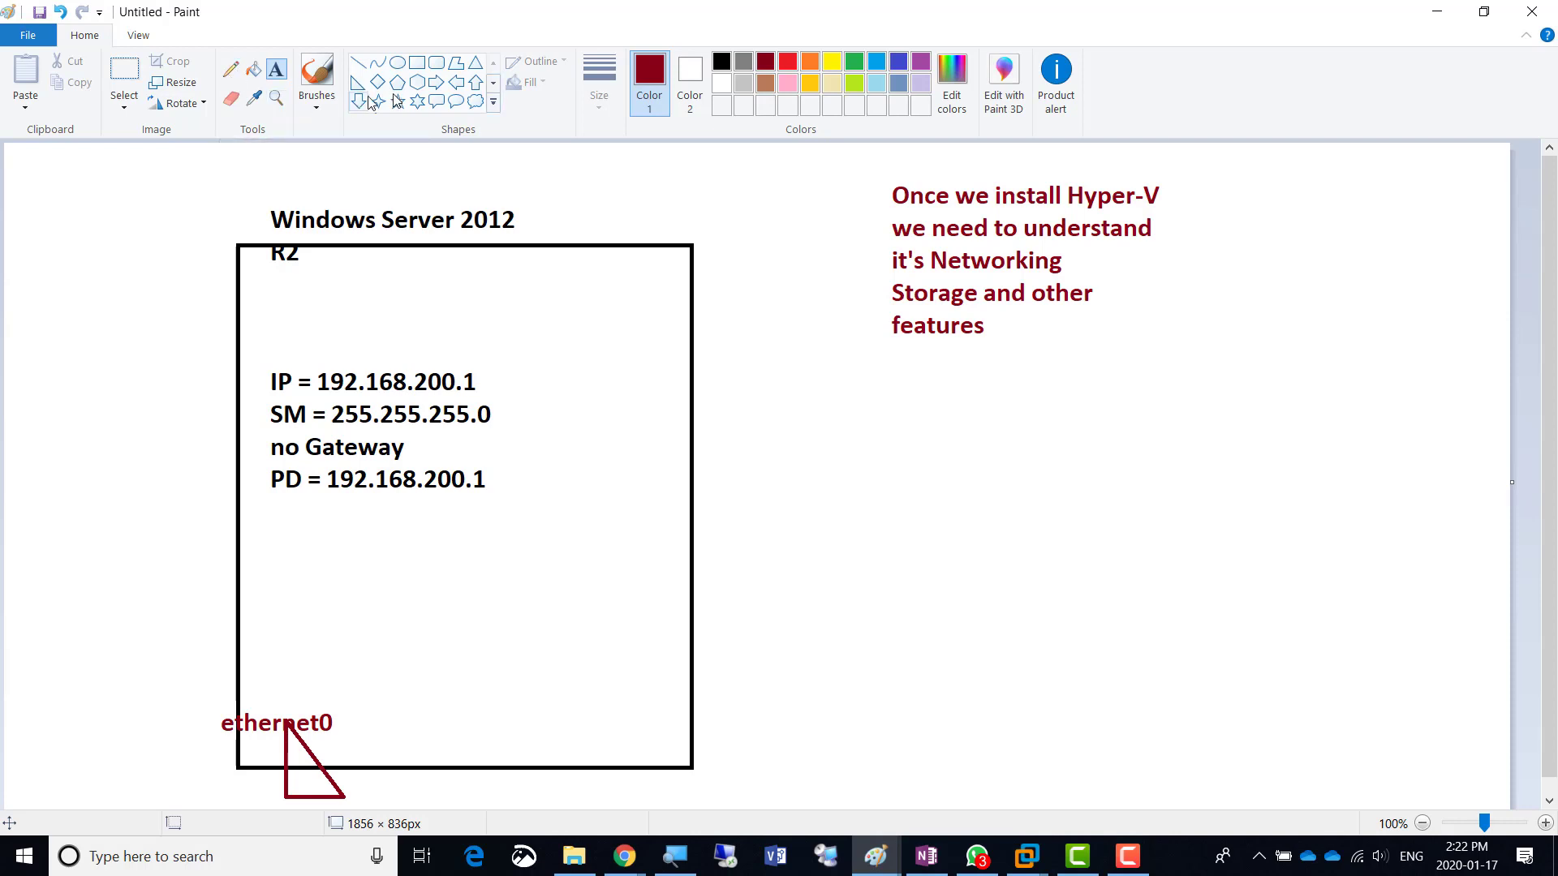
# - Type a blue 'Hyper-V' label inside the server box above the ethernet0 triangle
pyautogui.click(899, 63)
pyautogui.click(464, 543)
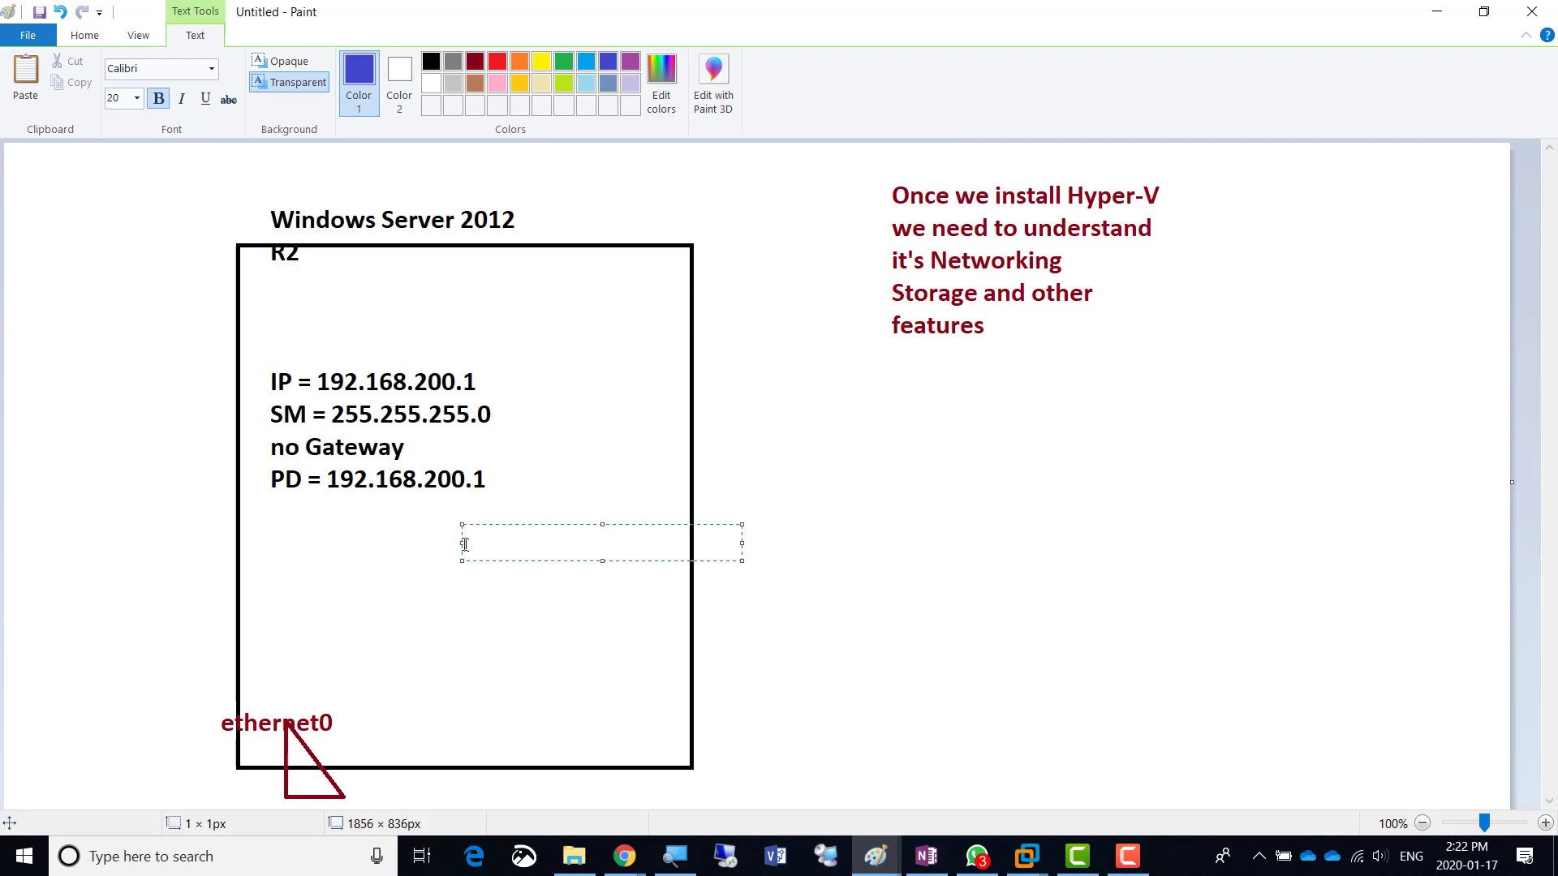
pyautogui.write('Hyper-V')
pyautogui.press('Return')
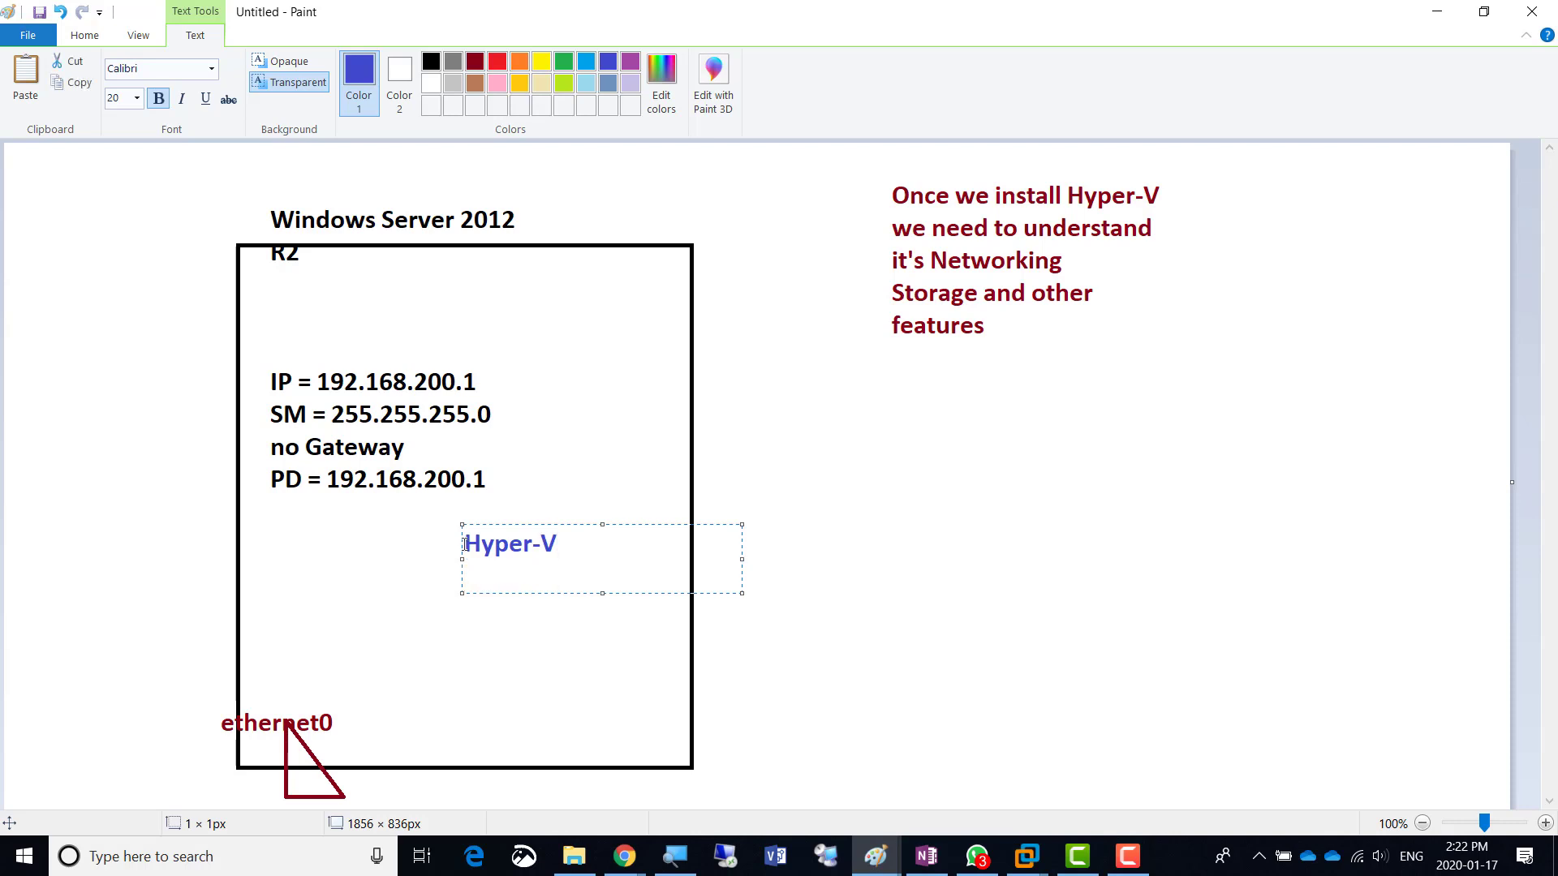
# - Add 'External Virtual Switch' on the next line, widen the text box, and revert to dark red
pyautogui.write('External Vie')
pyautogui.press('BackSpace')
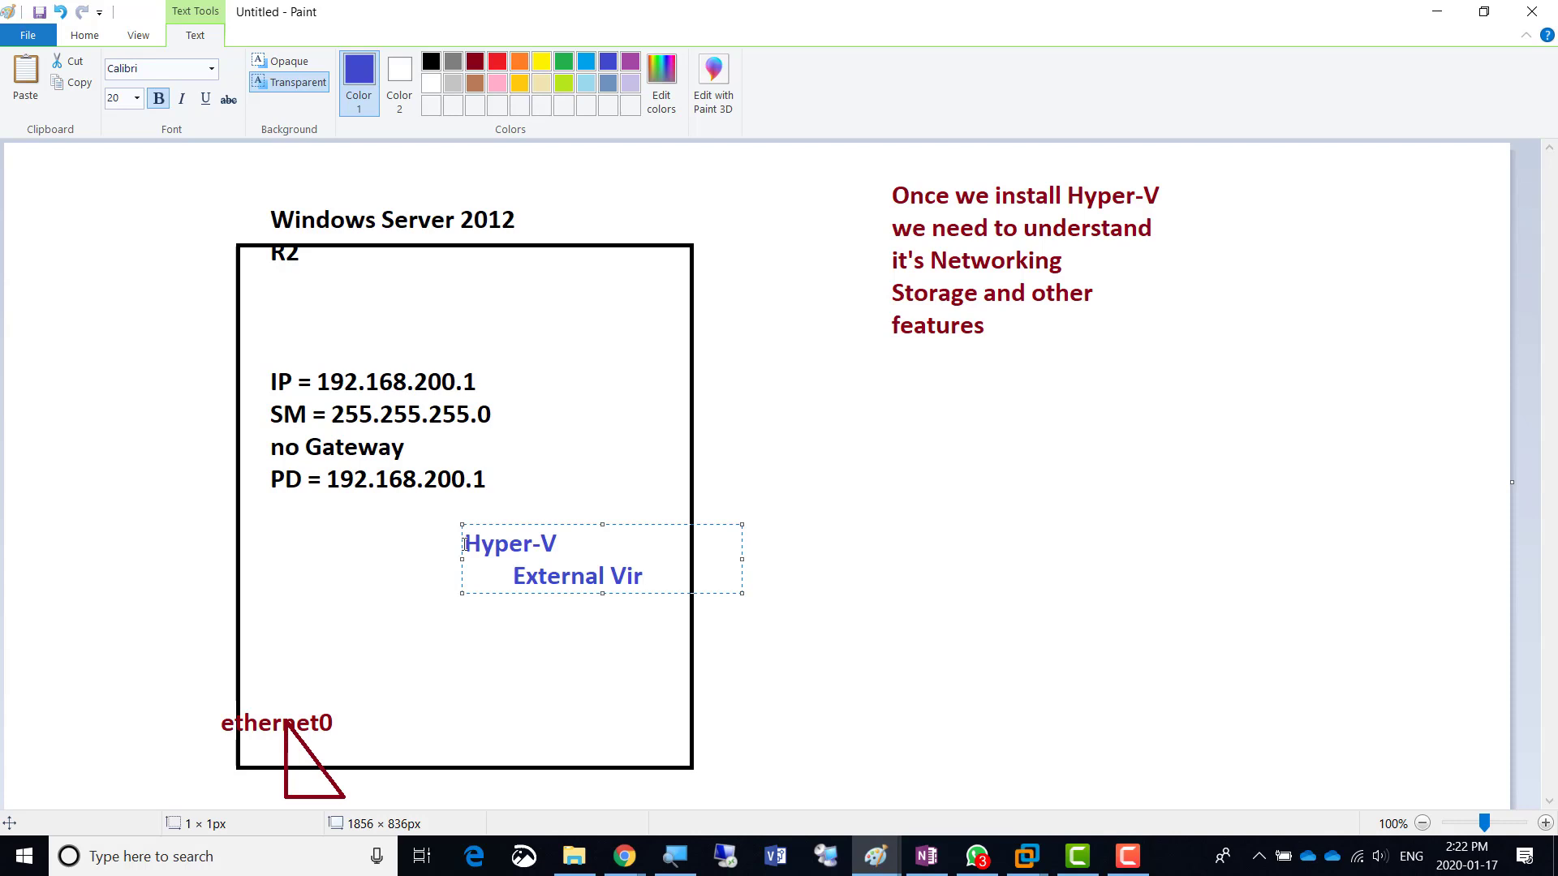
pyautogui.write('irtual Switch')
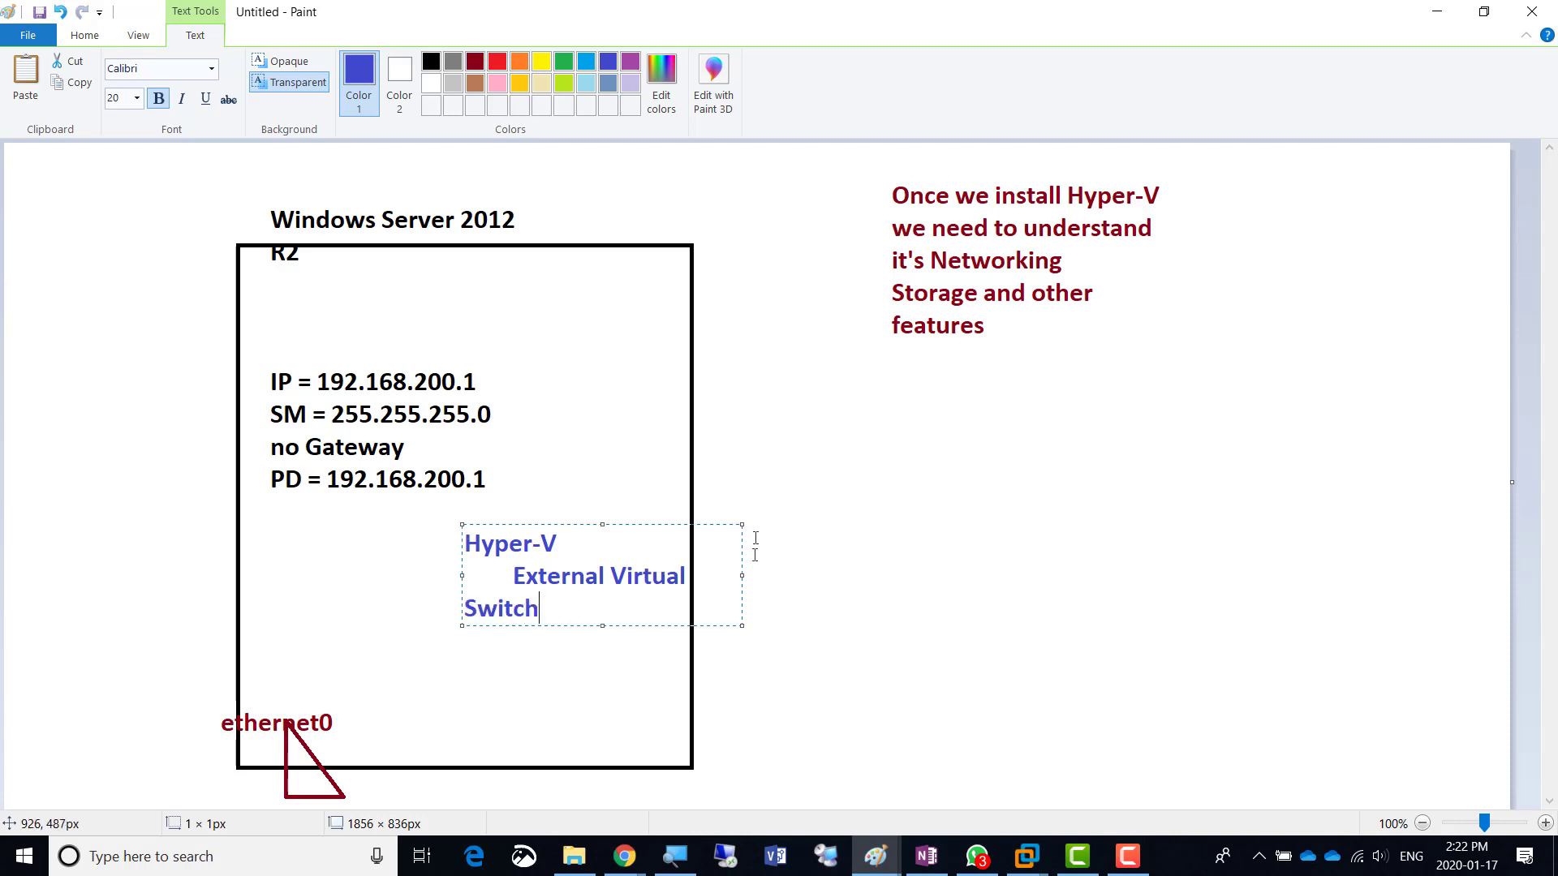
pyautogui.moveTo(744, 575); pyautogui.dragTo(891, 564)
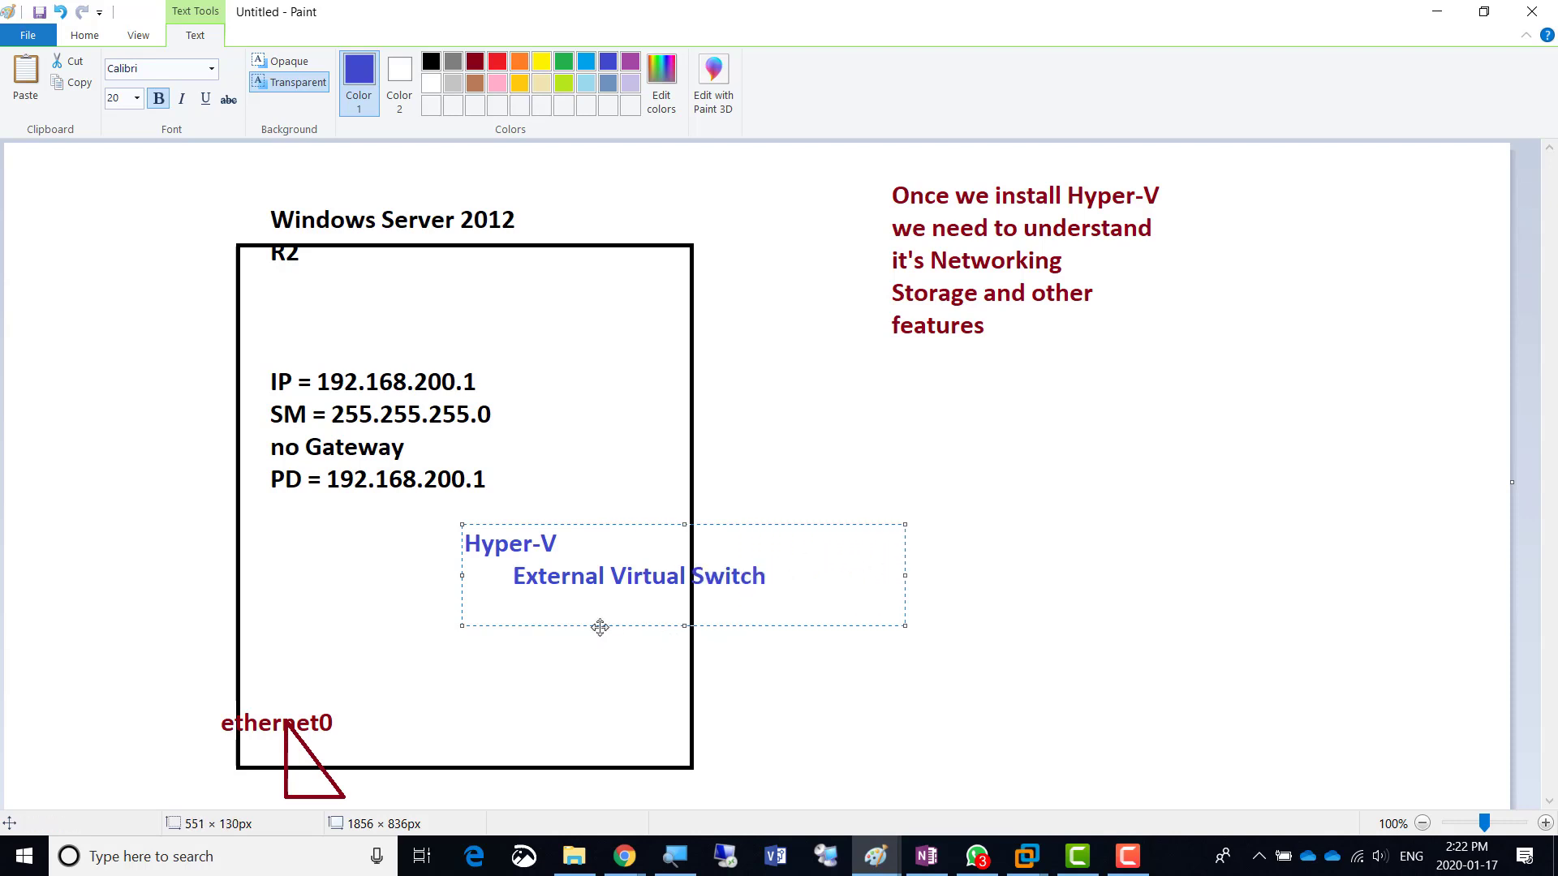
pyautogui.click(585, 423)
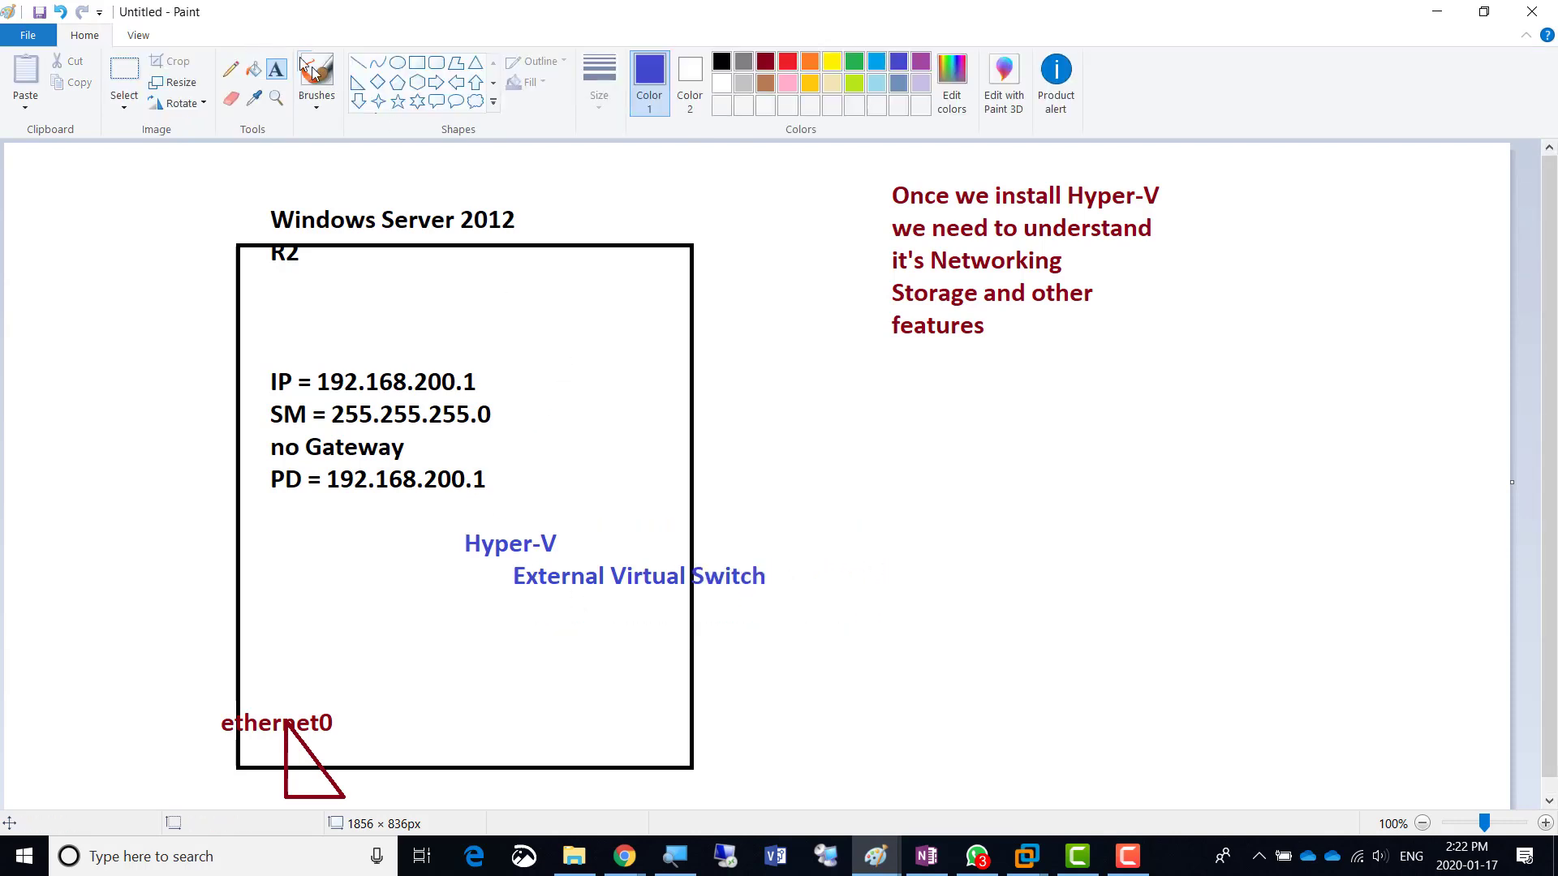
pyautogui.click(766, 63)
pyautogui.click(358, 85)
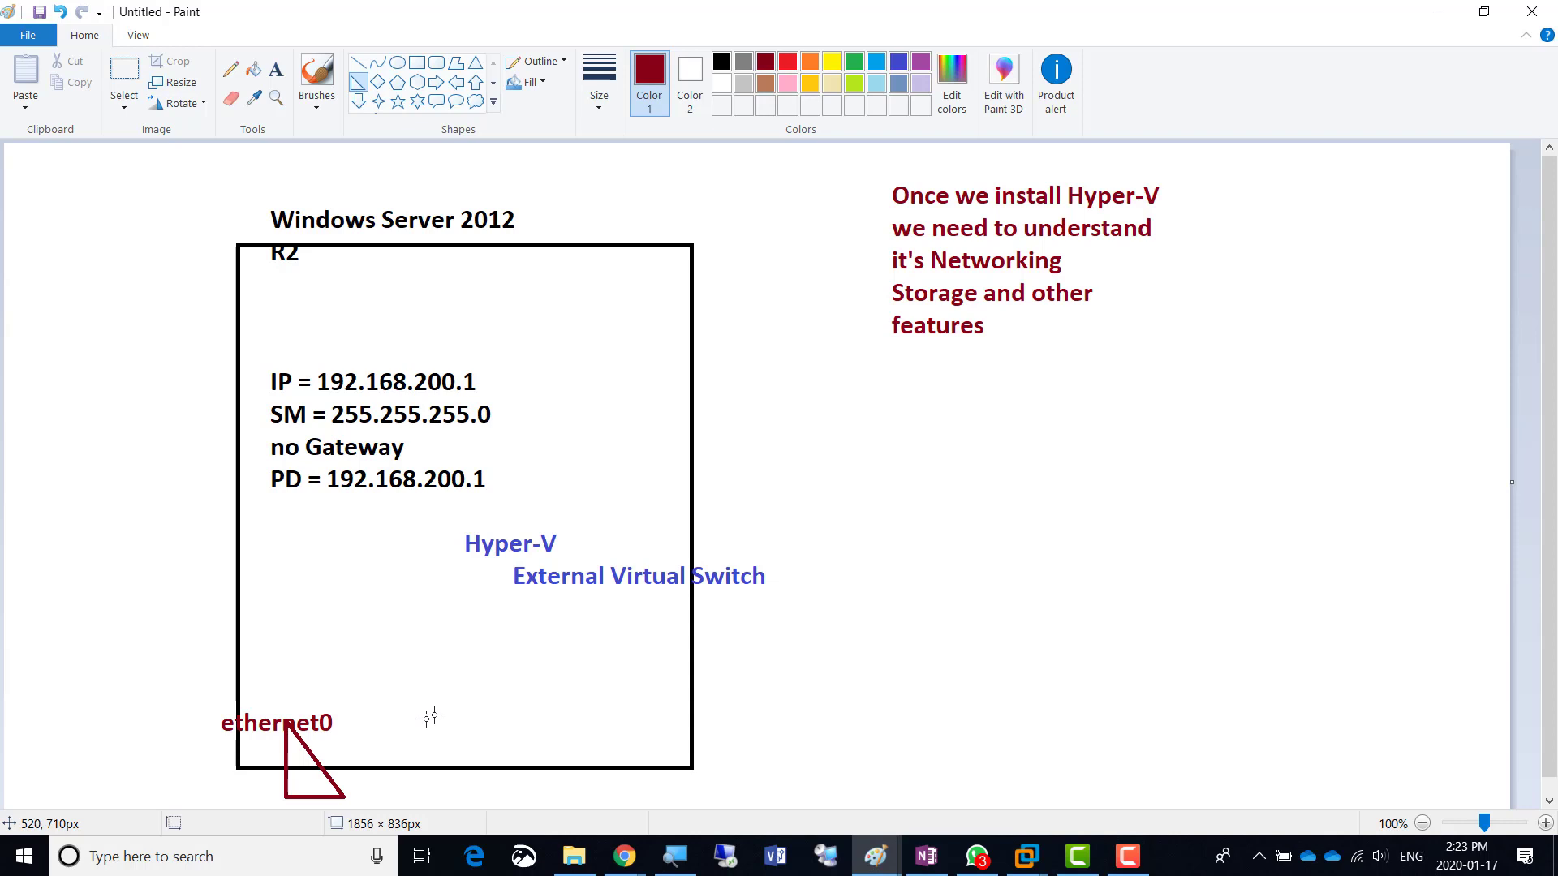
# - Type a dark-red note at the page's right: 'NIC Team', 'it offers for Network cards', 'LBFO', indented 'Load Bala'
pyautogui.click(276, 69)
pyautogui.click(1148, 410)
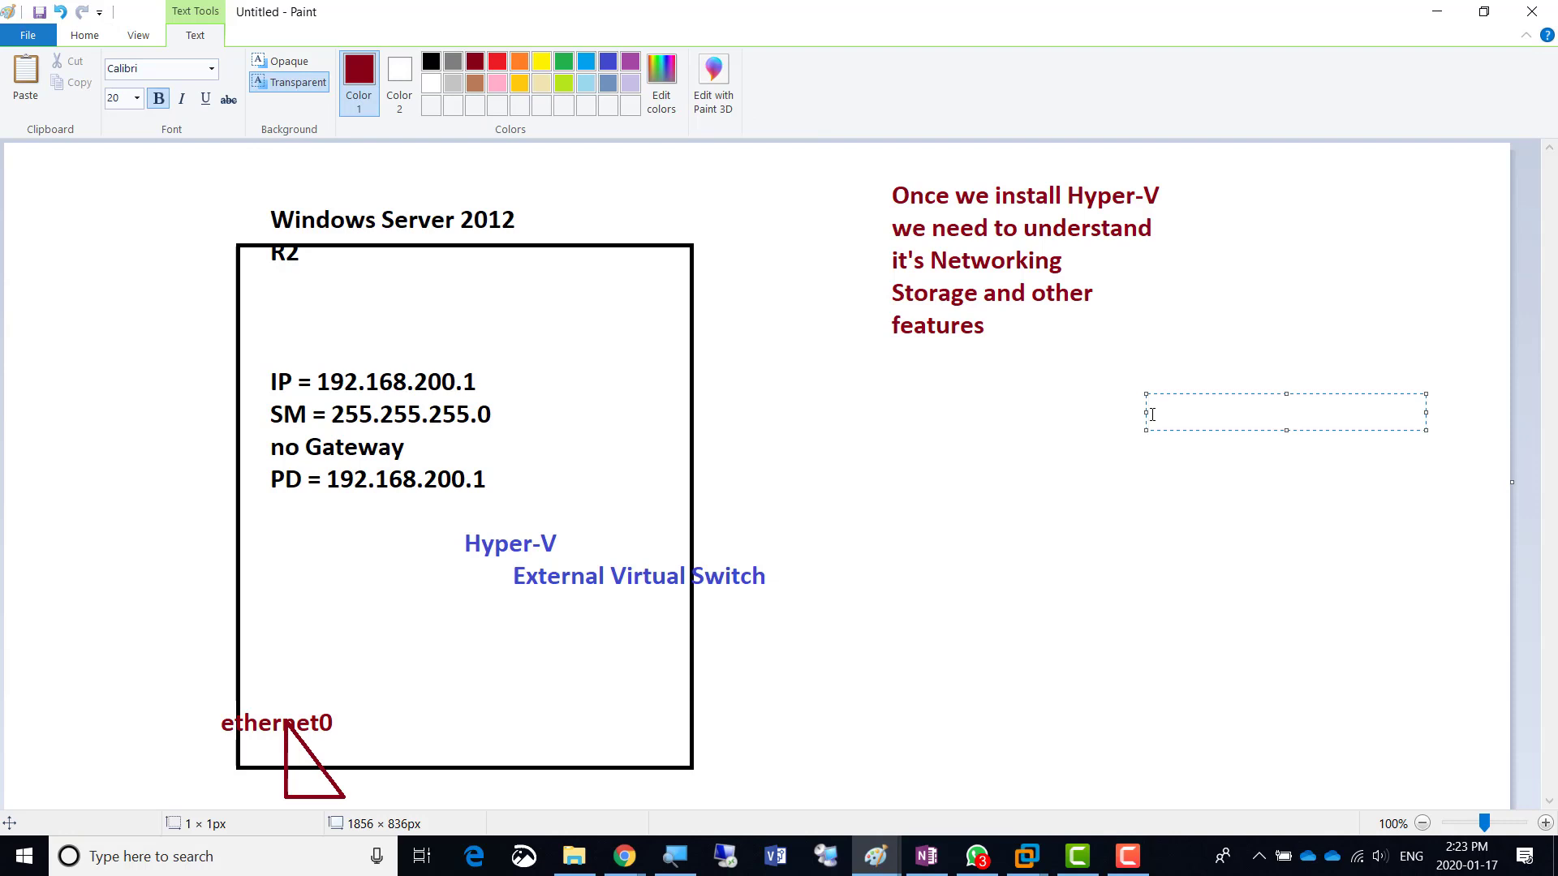
pyautogui.write('NIC')
pyautogui.write('Team')
pyautogui.press('Return')
pyautogui.write('it o')
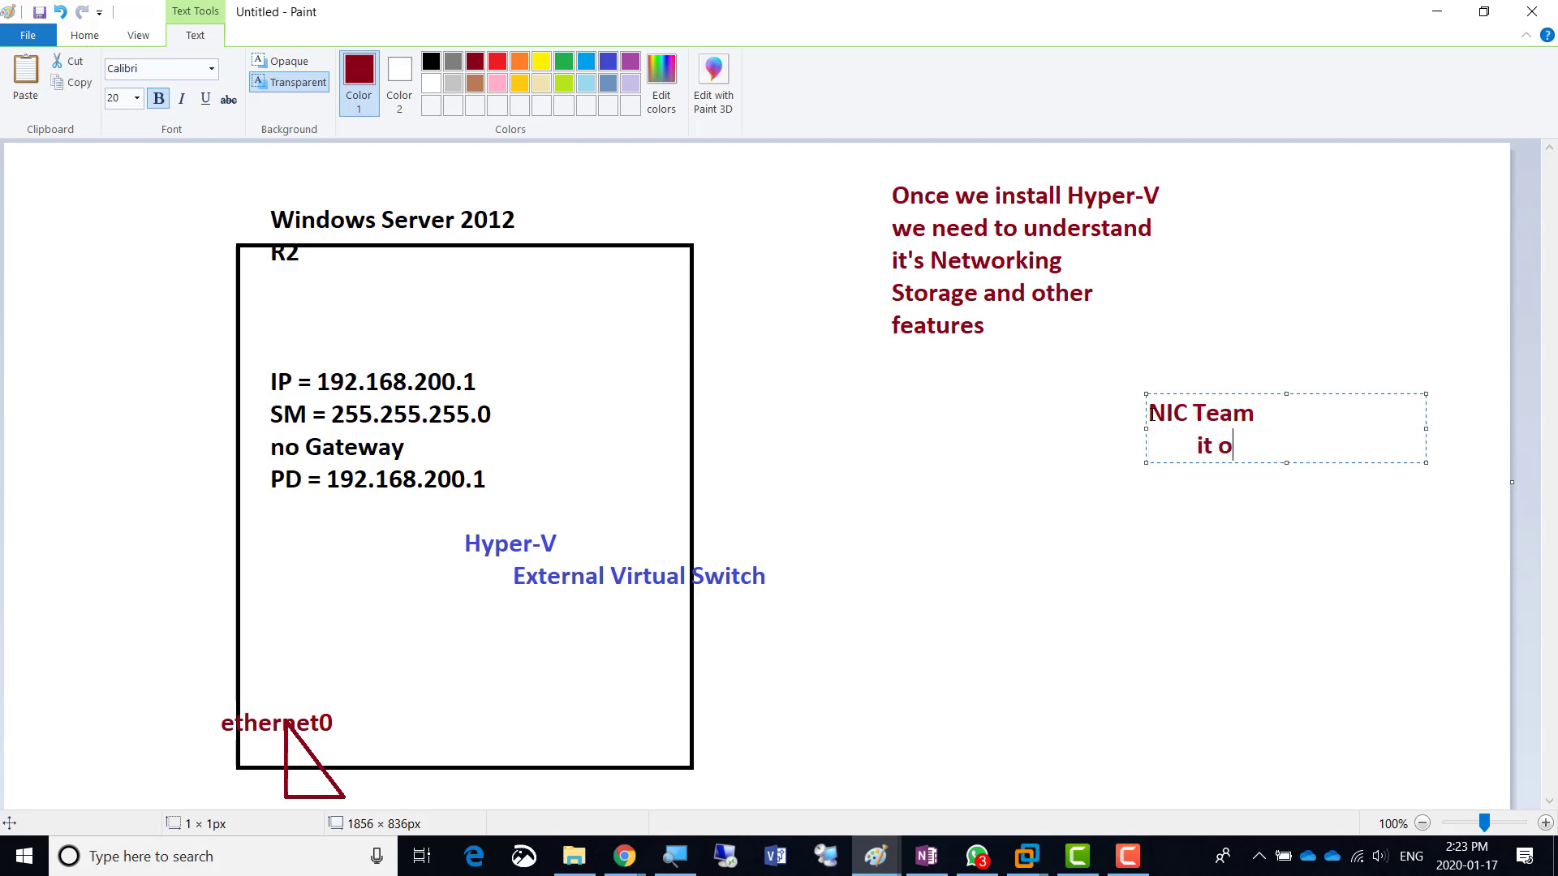
pyautogui.write('ffers for N')
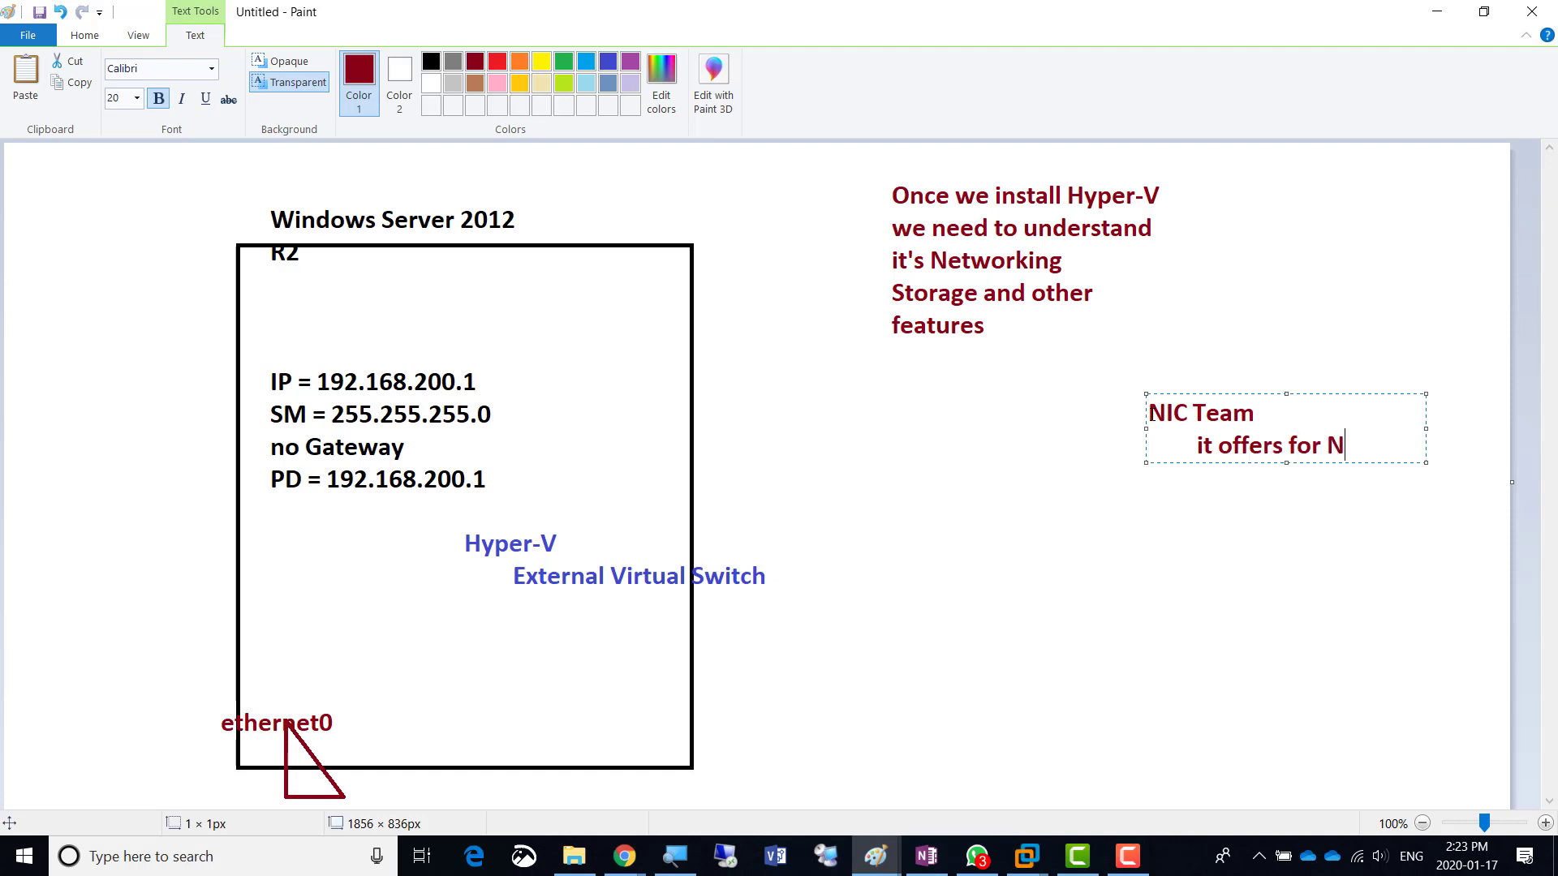
pyautogui.write('etwork cards')
pyautogui.press('Return')
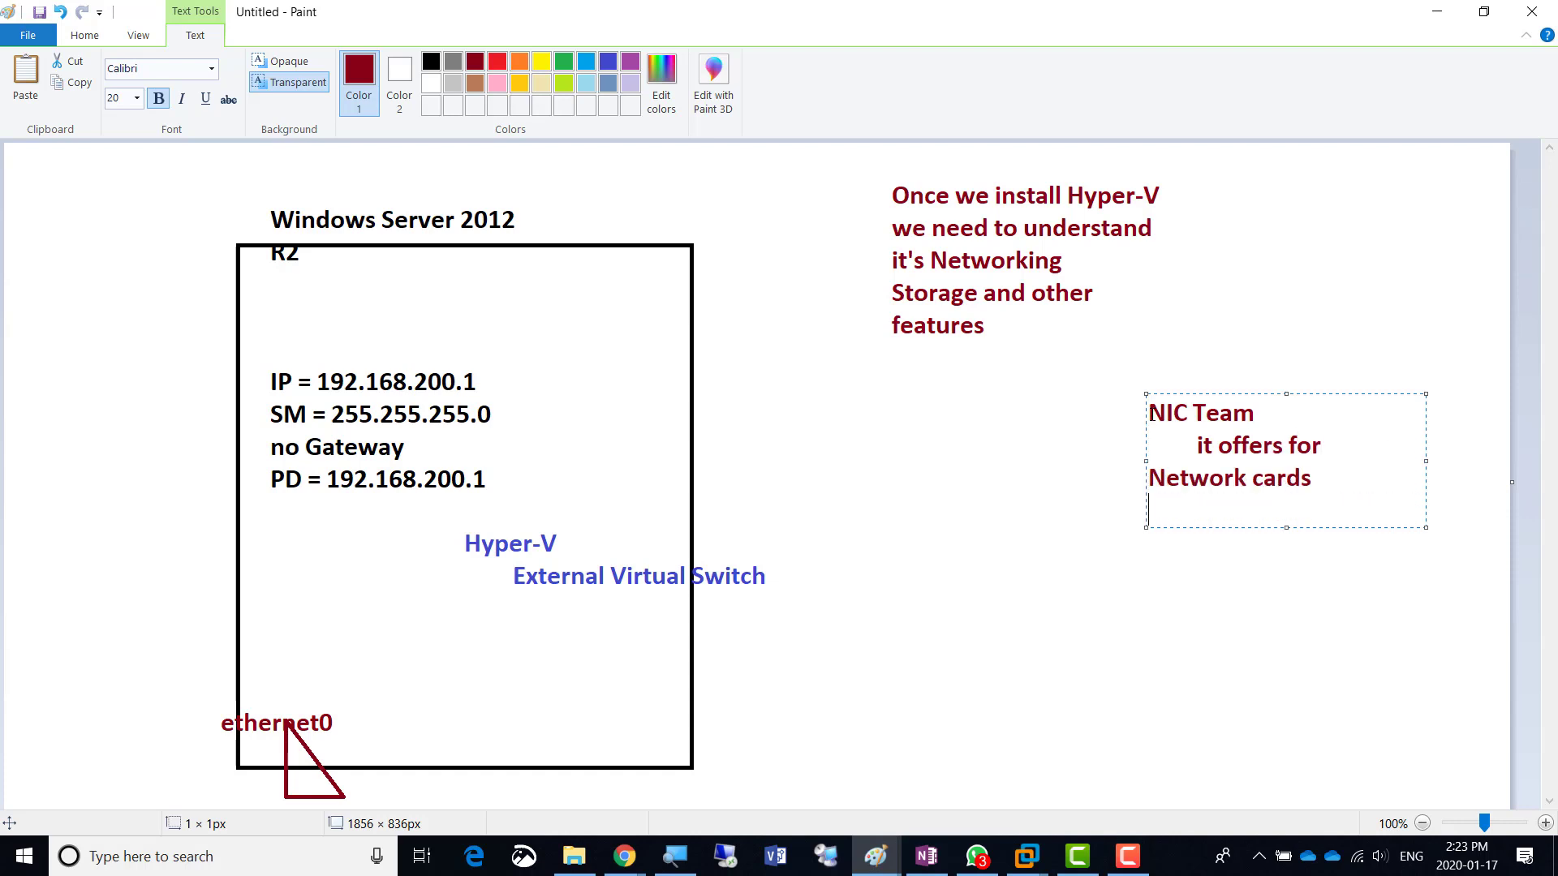
pyautogui.write('LBFO')
pyautogui.press('Return')
pyautogui.press('Tab')
pyautogui.write('Load')
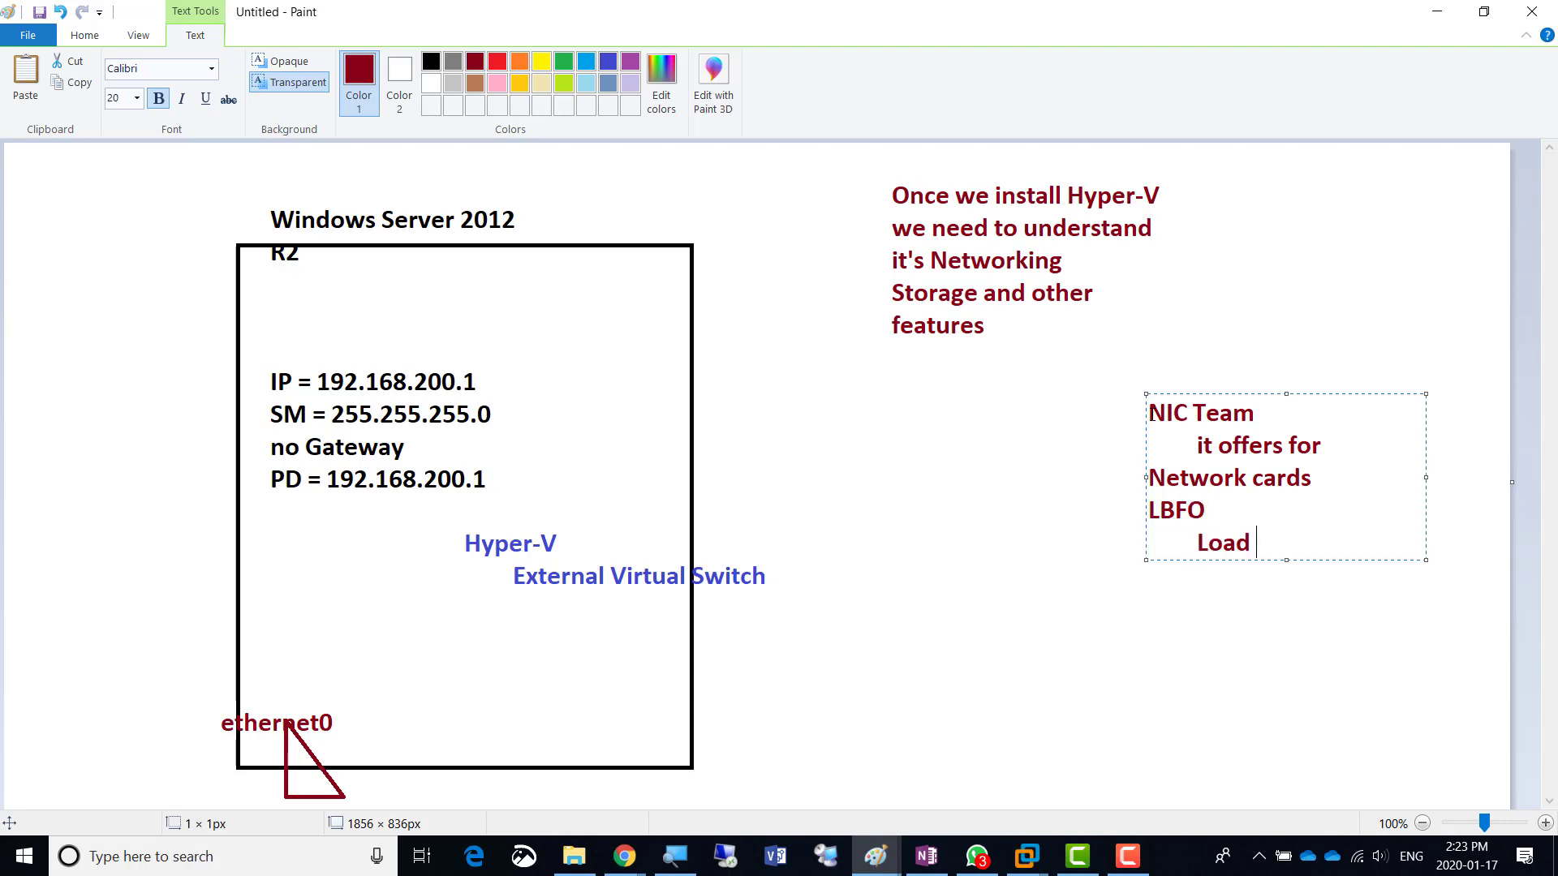
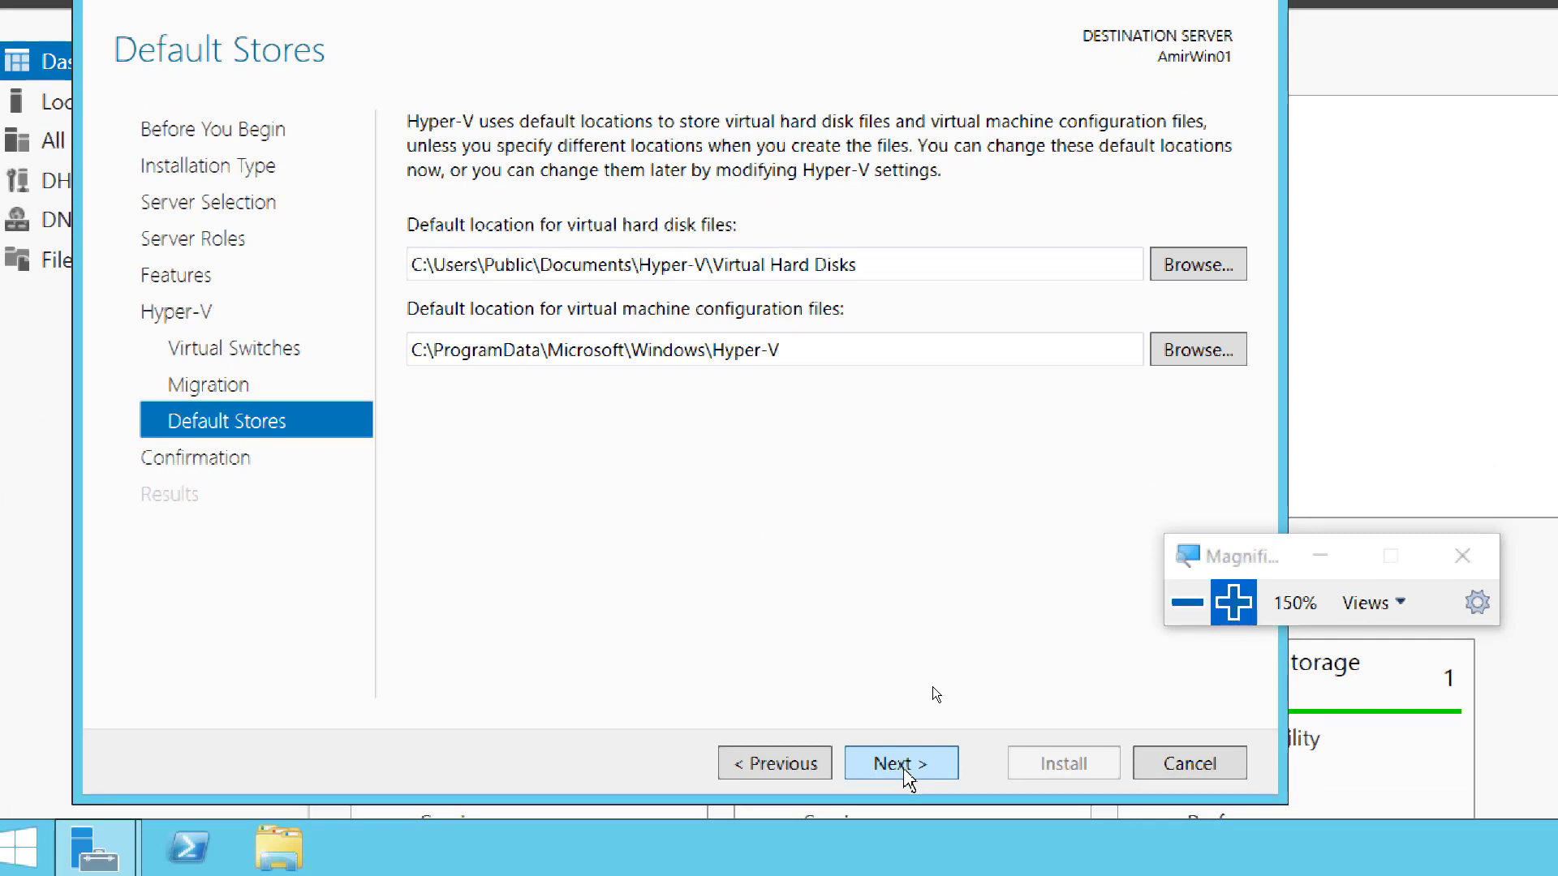
# - Advance to the confirmation page and allow the destination server to restart automatically if required
pyautogui.click(910, 767)
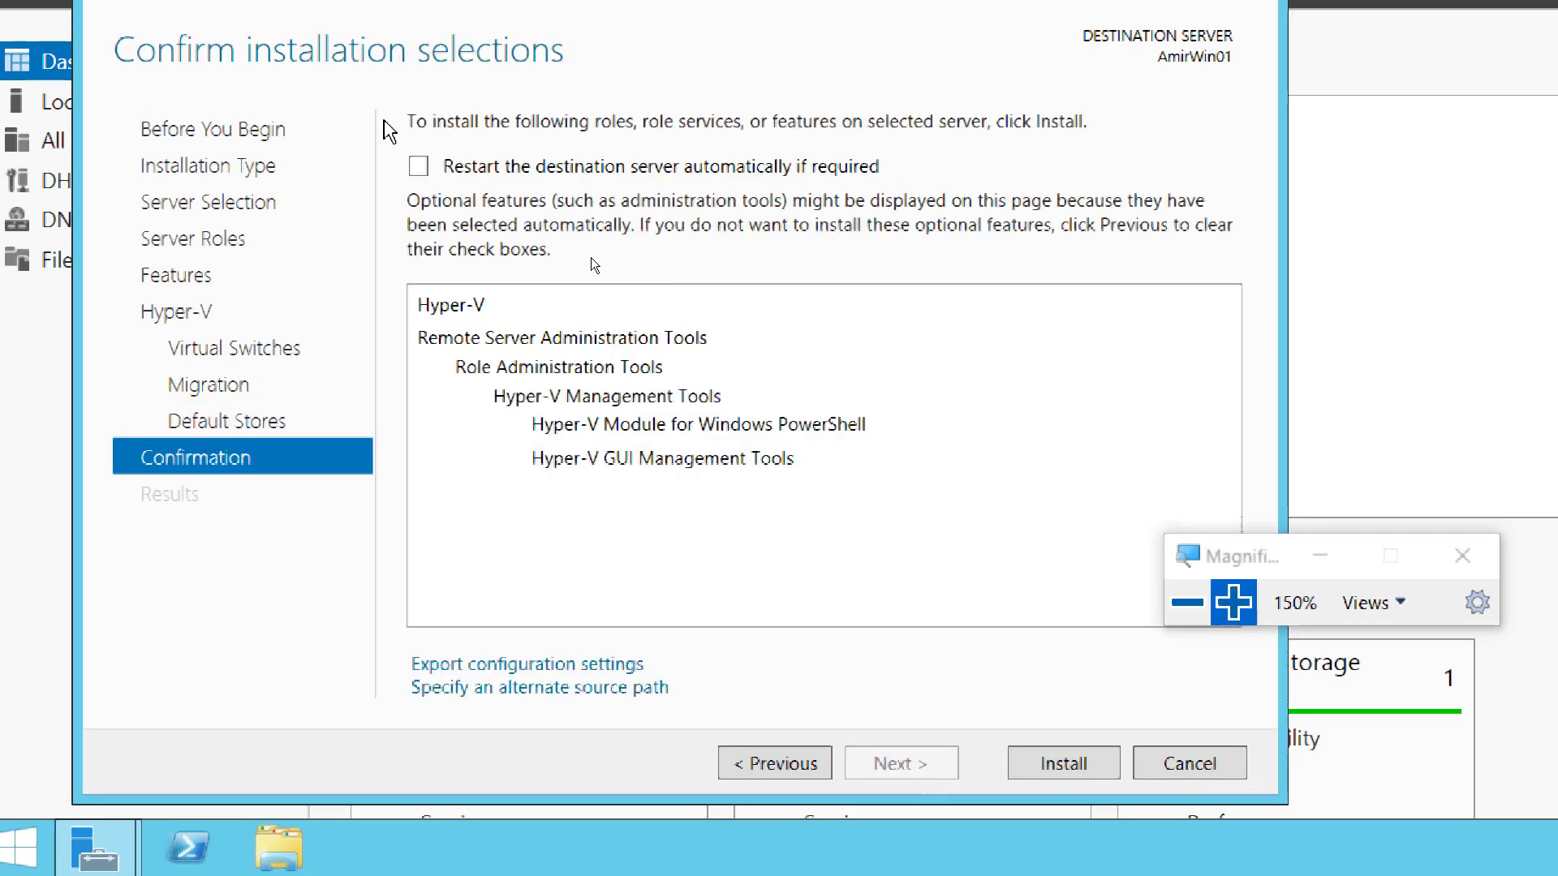
pyautogui.click(417, 166)
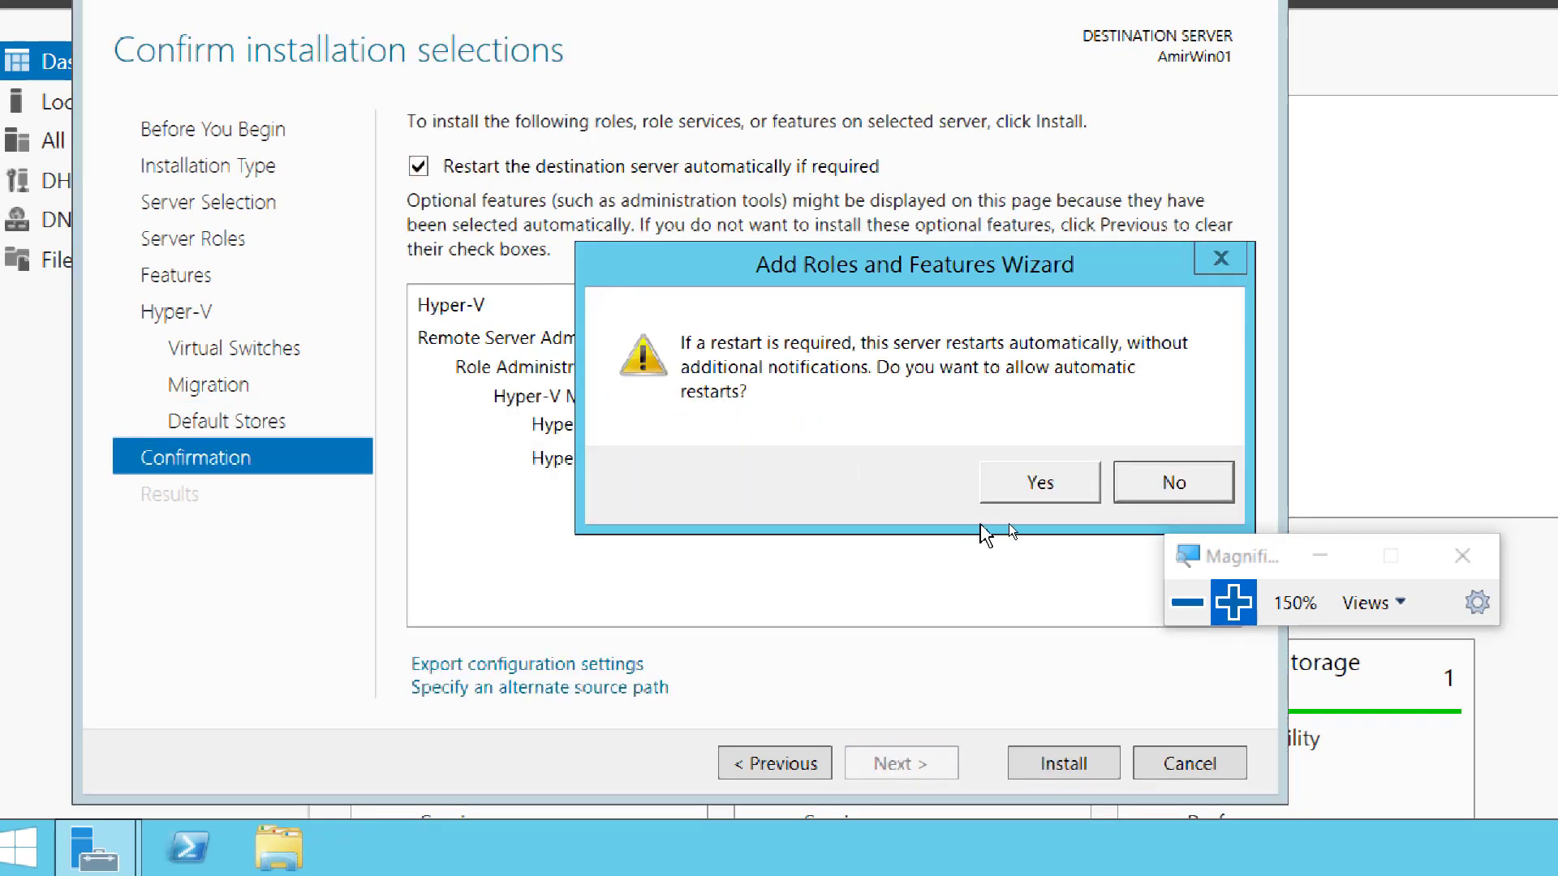
pyautogui.click(1031, 496)
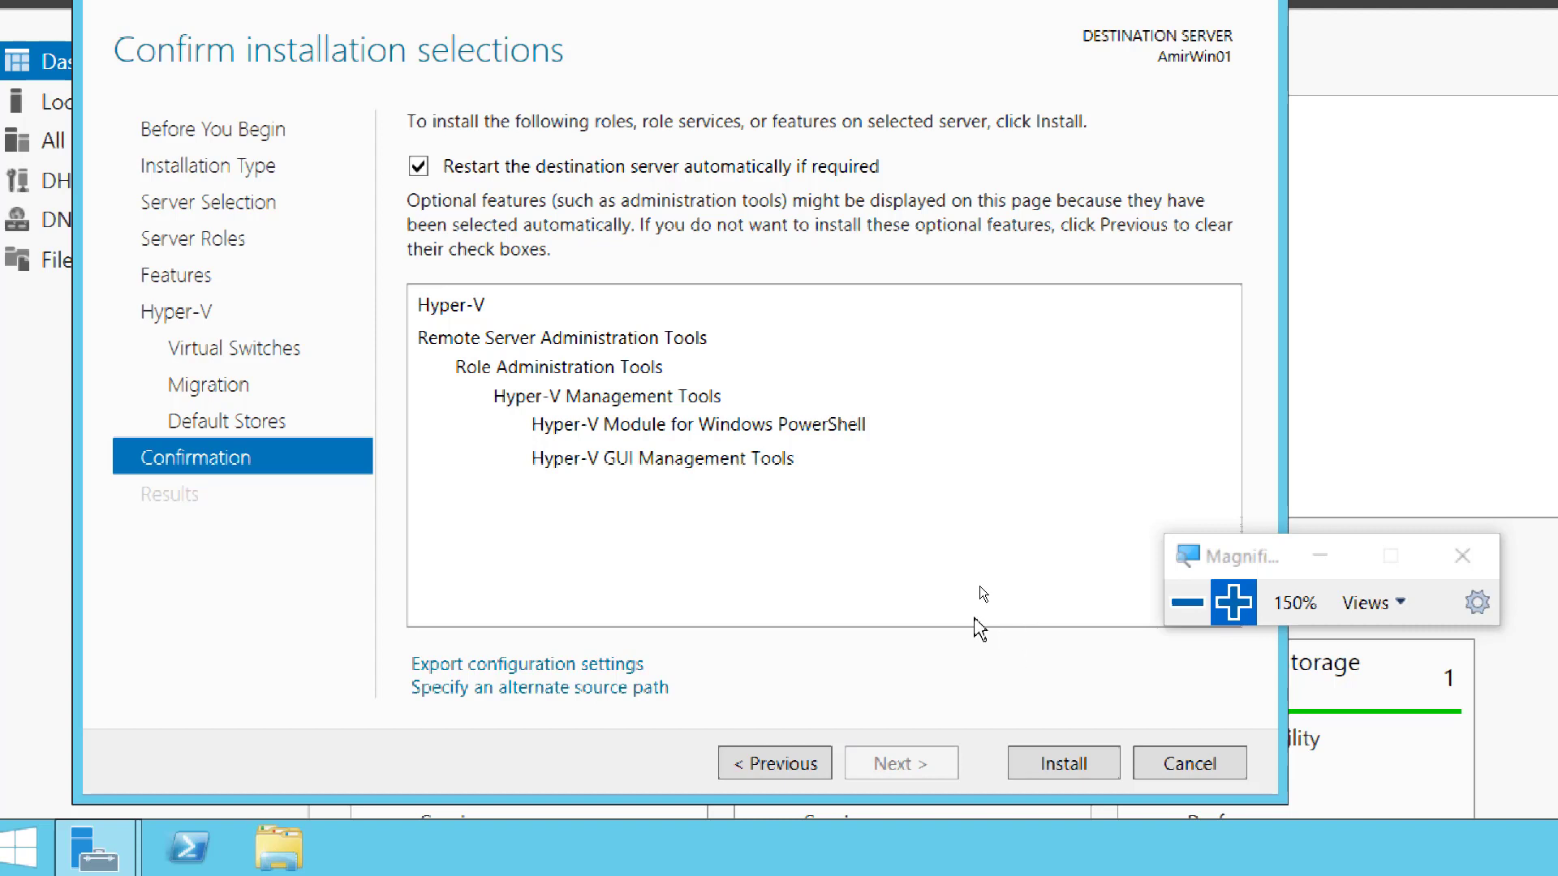
# - Launch the Hyper-V and management tools installation on AmirWin01
pyautogui.click(1063, 767)
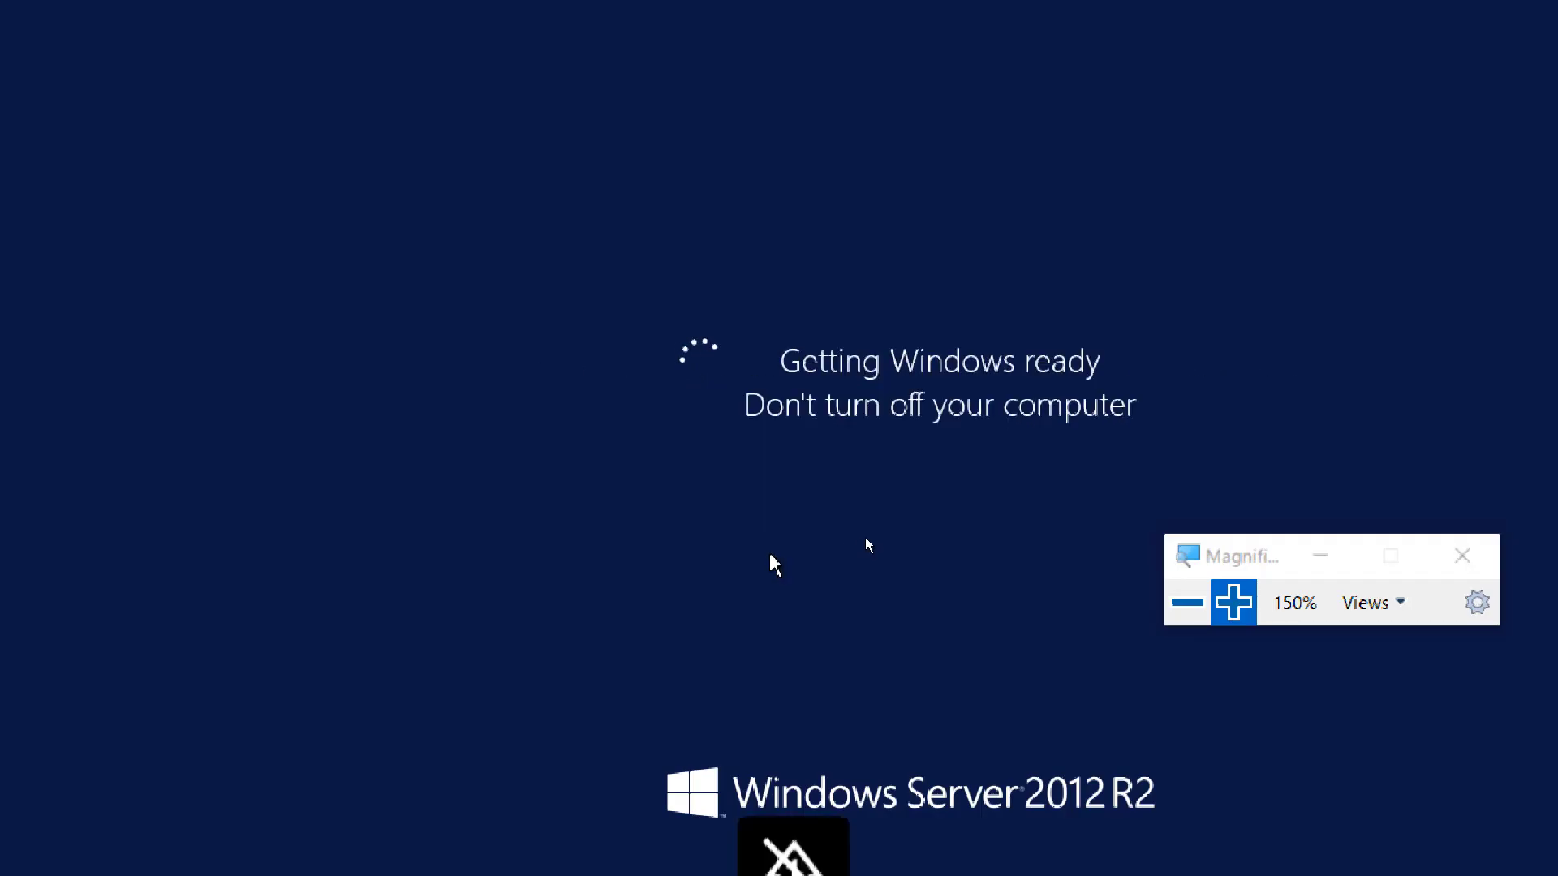
# - Return to the rebooted VM and check that the Hyper-V installation succeeded
pyautogui.click(1182, 610)
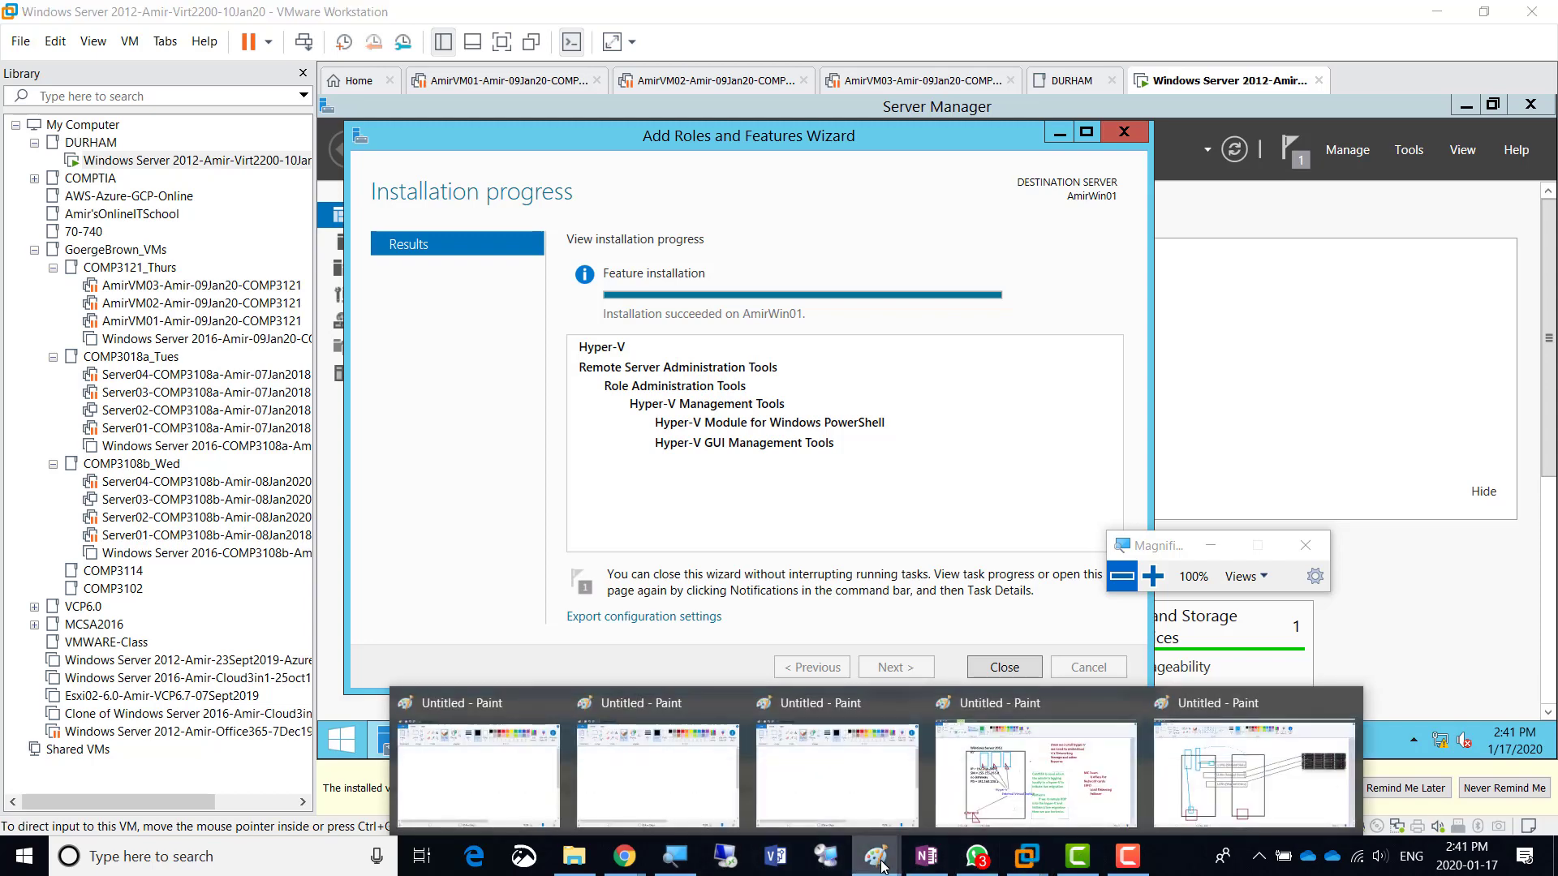
# - In Paint, type a two-line label 'SAN' / 'Storage Area network' above the storage array
pyautogui.click(1233, 802)
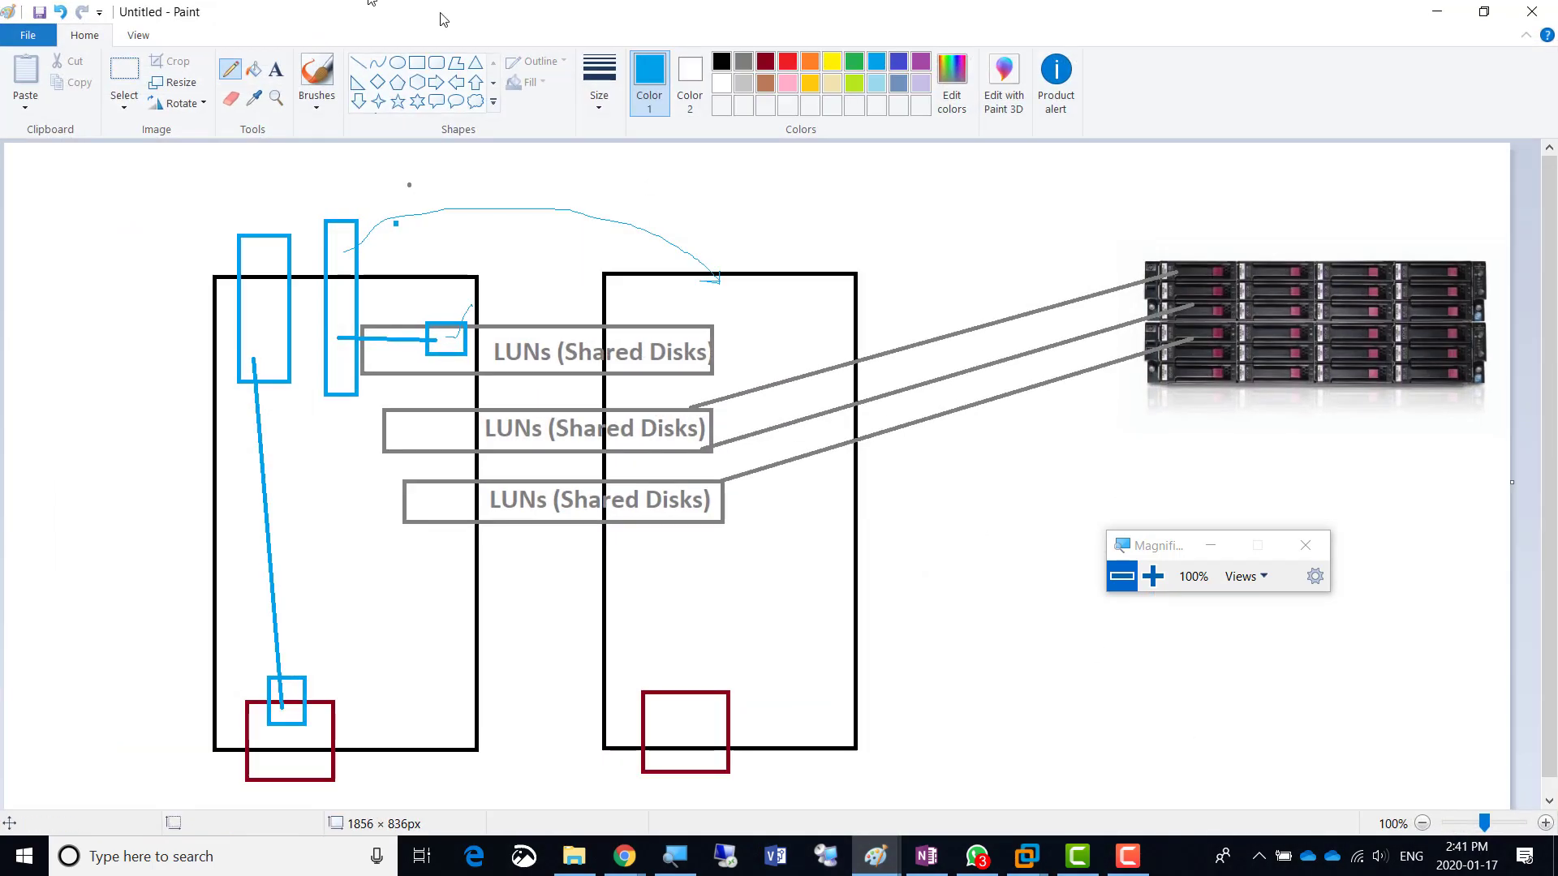
pyautogui.click(276, 69)
pyautogui.click(1212, 215)
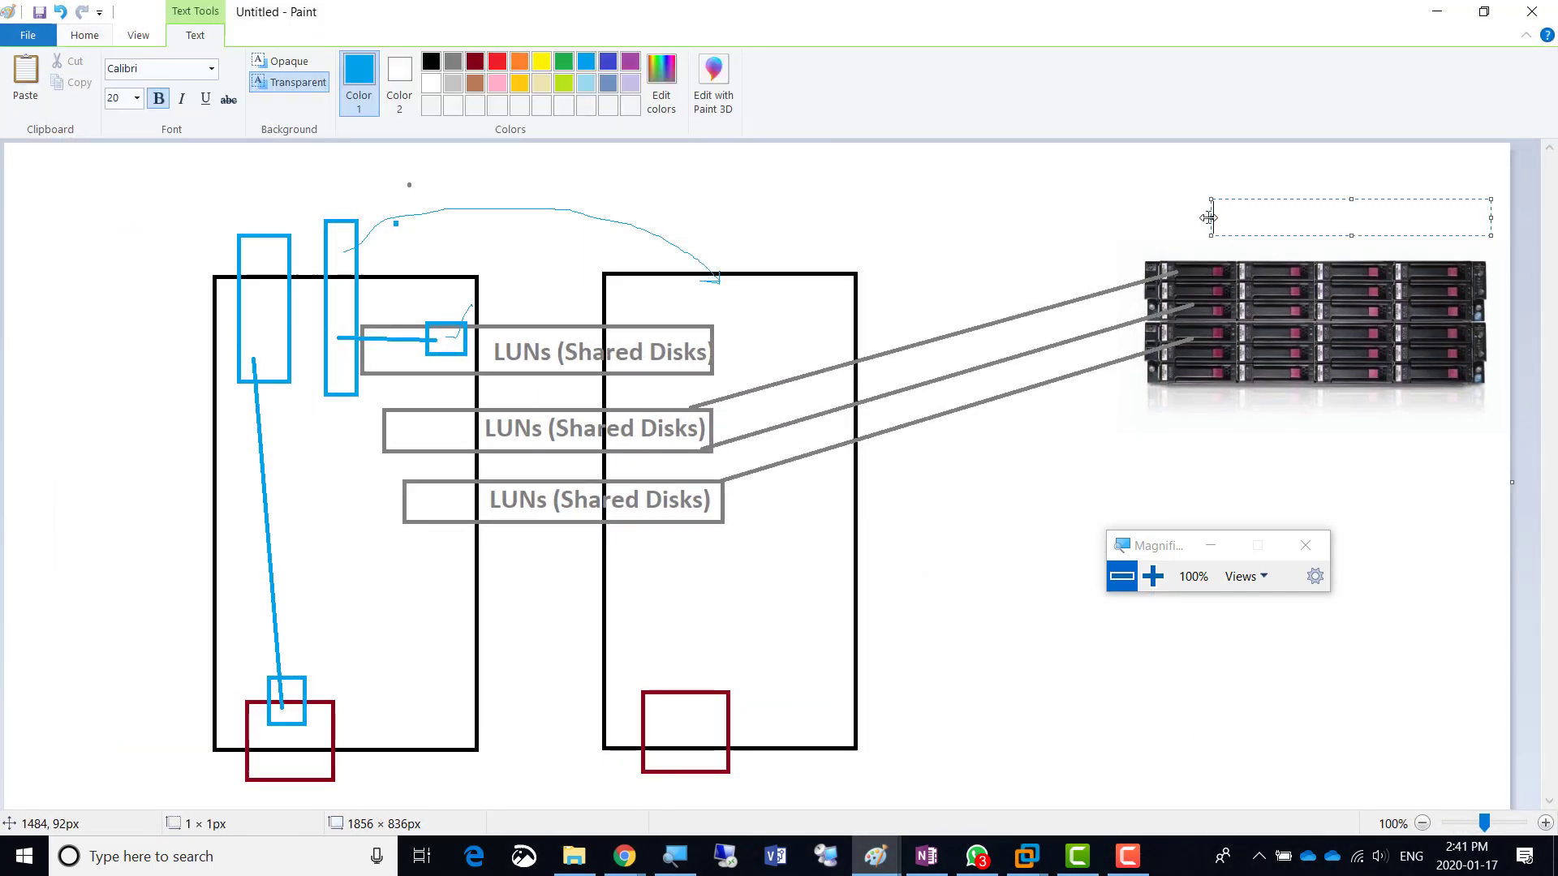
pyautogui.write('SAN')
pyautogui.press('Return')
pyautogui.write('Stora')
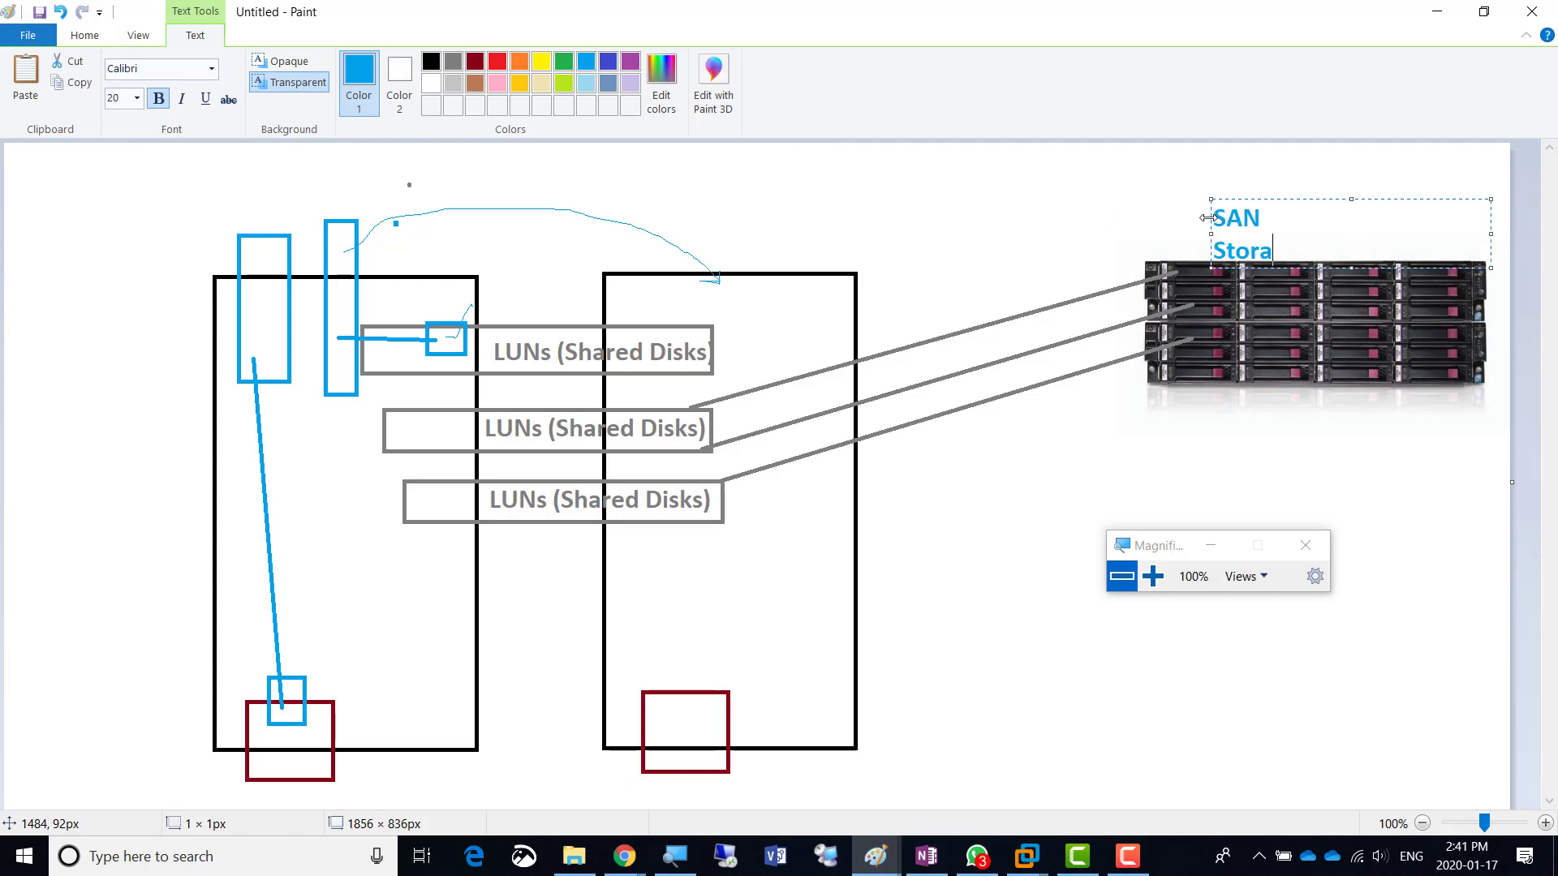
pyautogui.write('ge Area network')
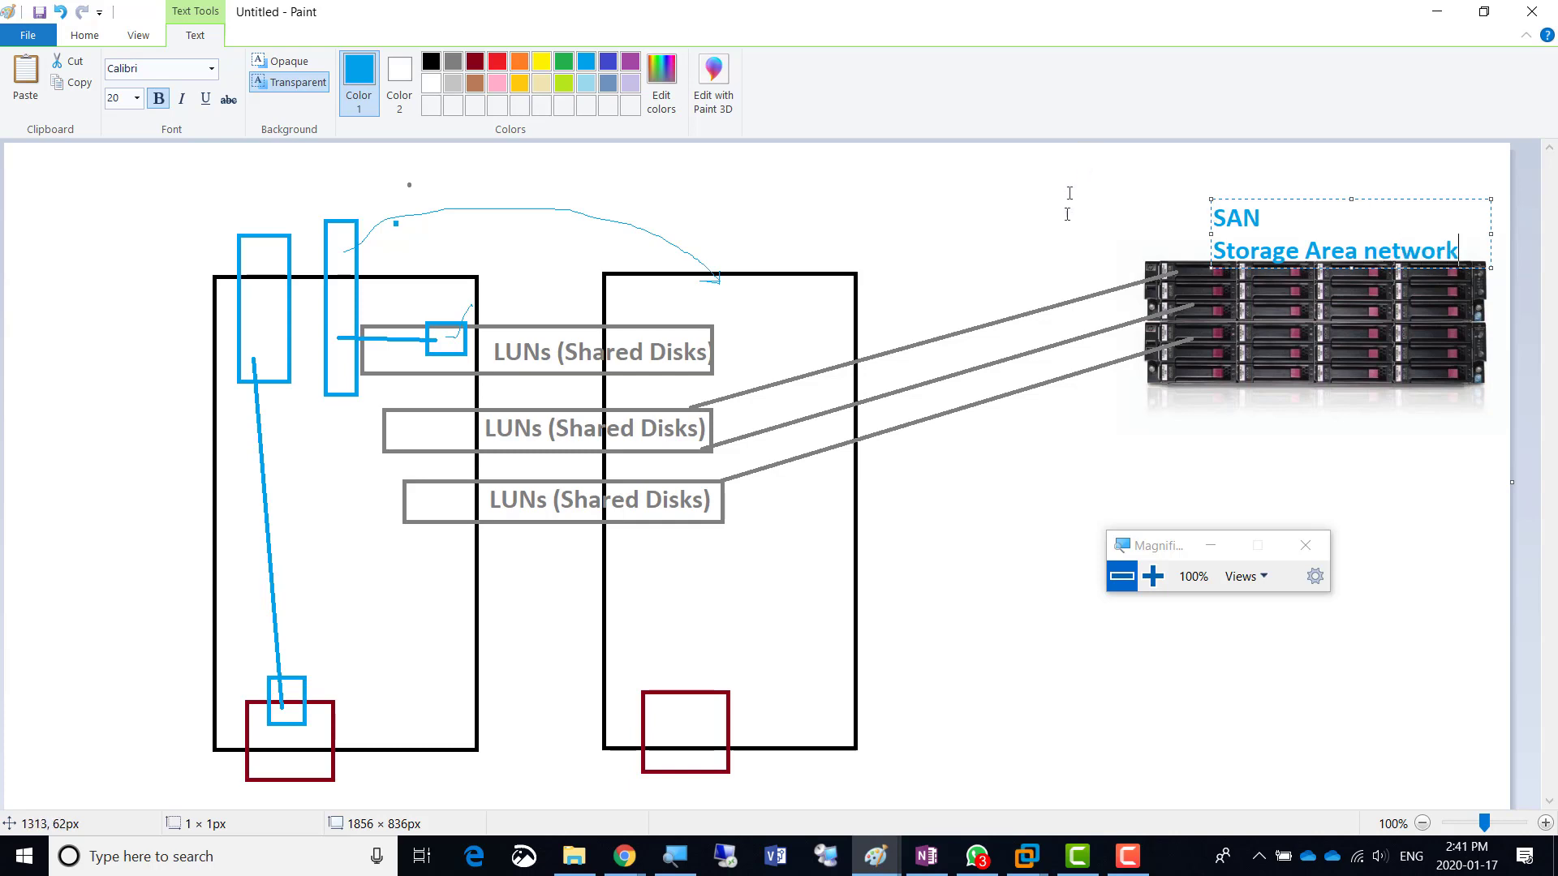
# - Color the whole label purple and nudge it up-left above the array
pyautogui.hotkey('ctrl', 'a')
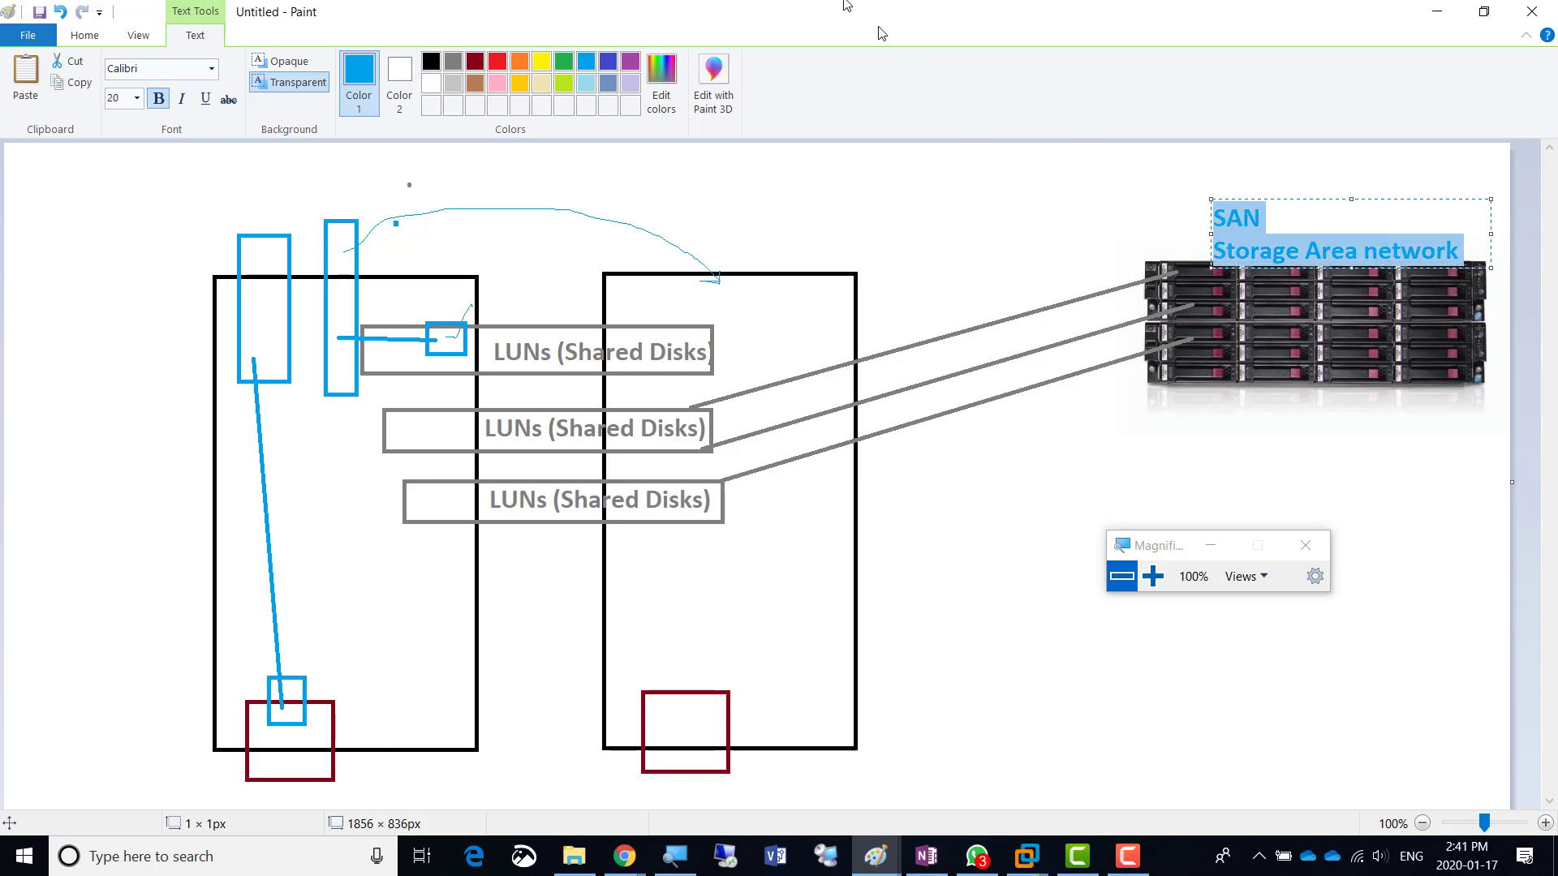
pyautogui.click(628, 65)
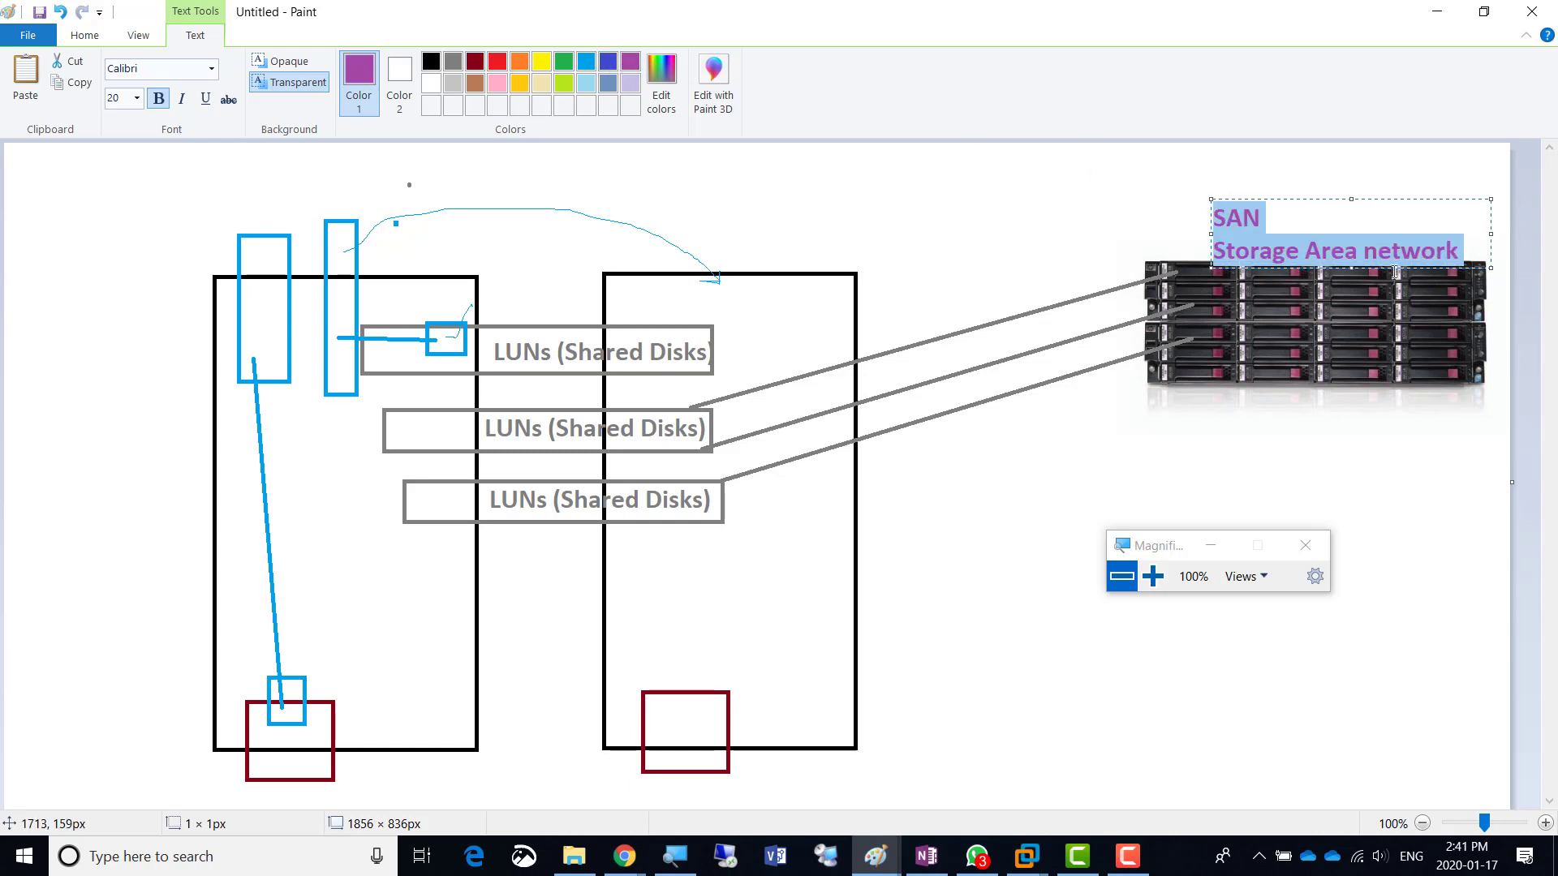
pyautogui.moveTo(1306, 199); pyautogui.dragTo(1296, 185)
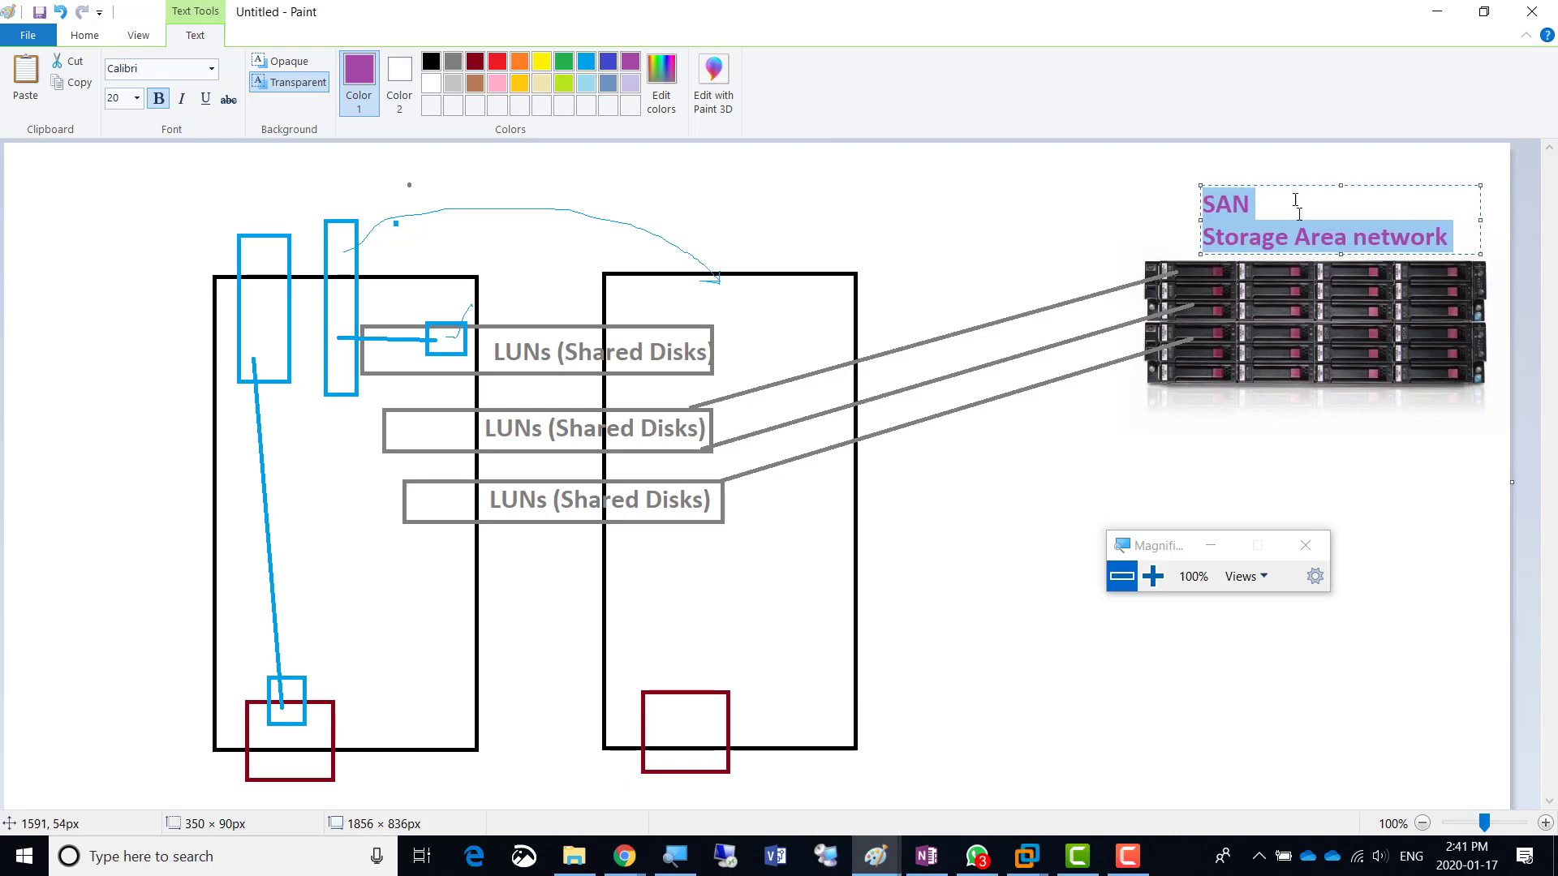
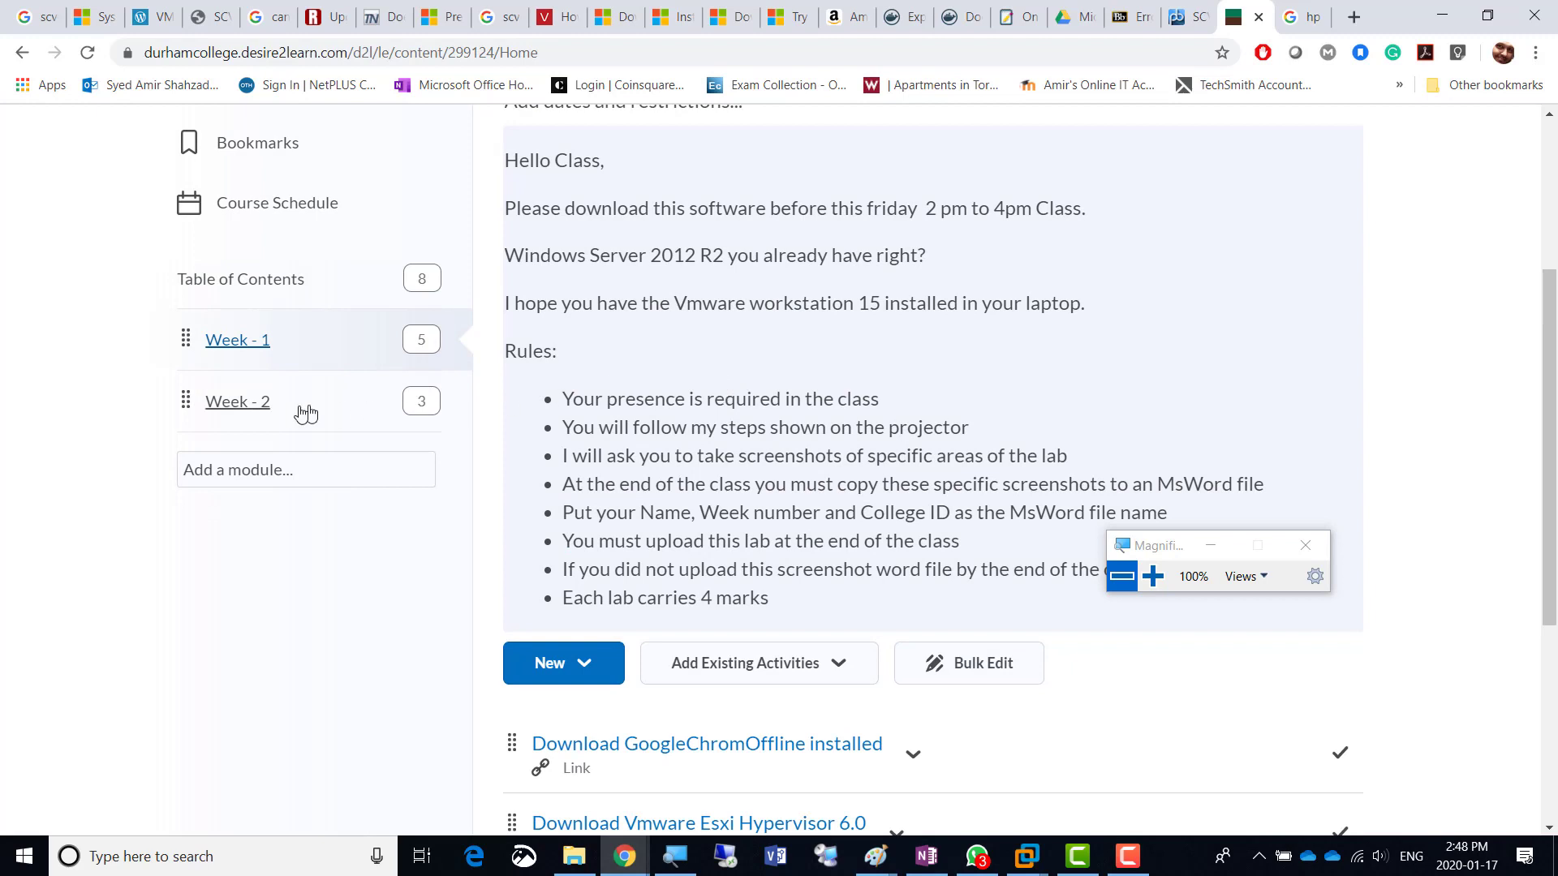
# - Open Week - 2, then switch to the 202041.26226-VIRT-2200-05 course and open its Content
pyautogui.click(231, 402)
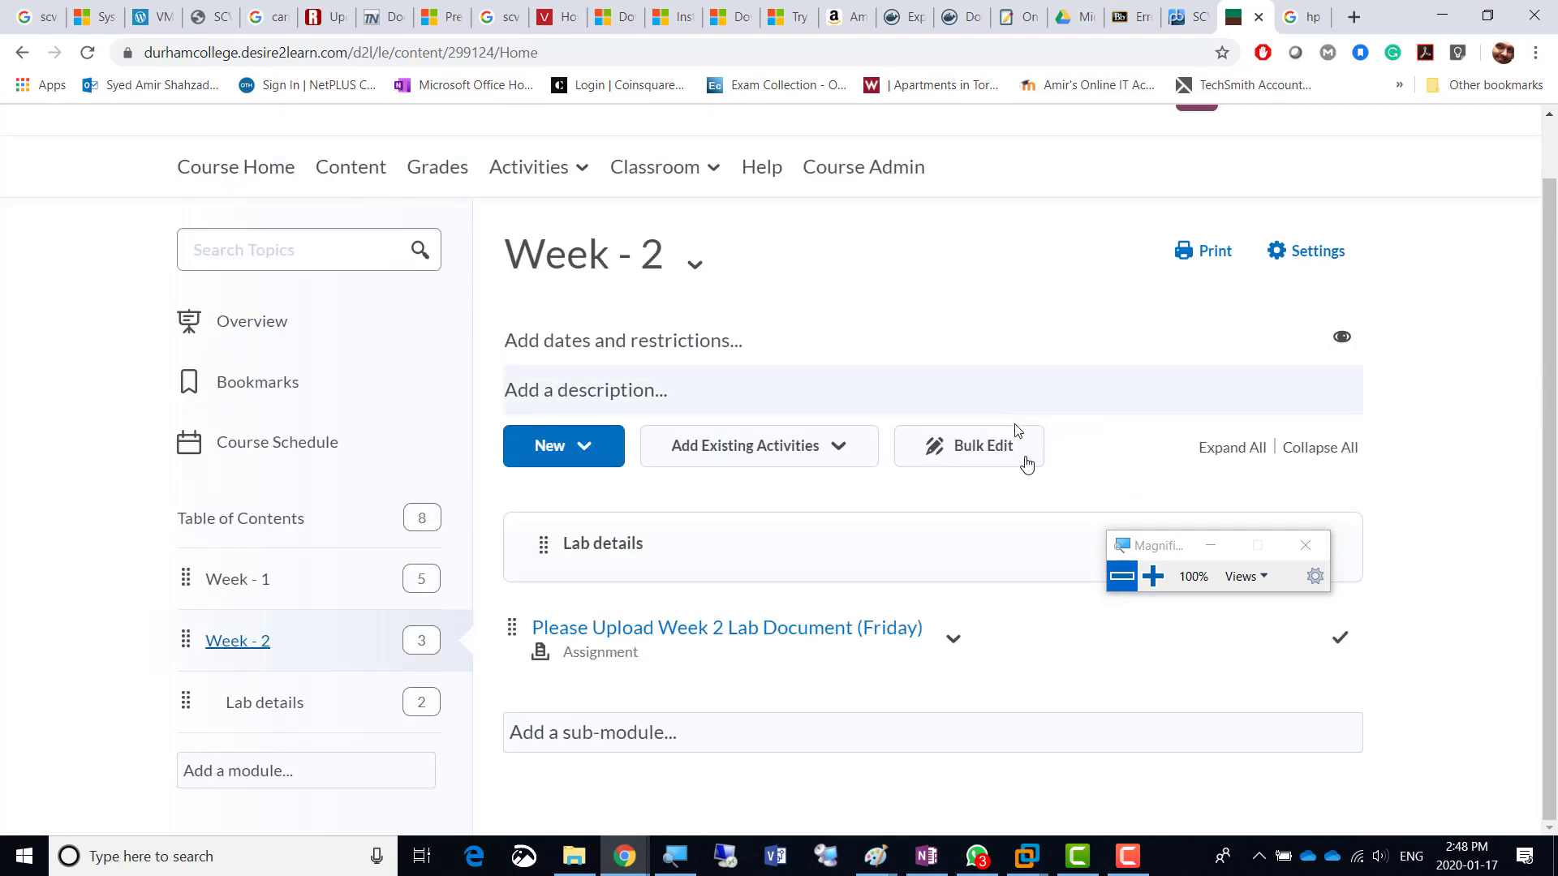
pyautogui.scroll(1, 697, 260)
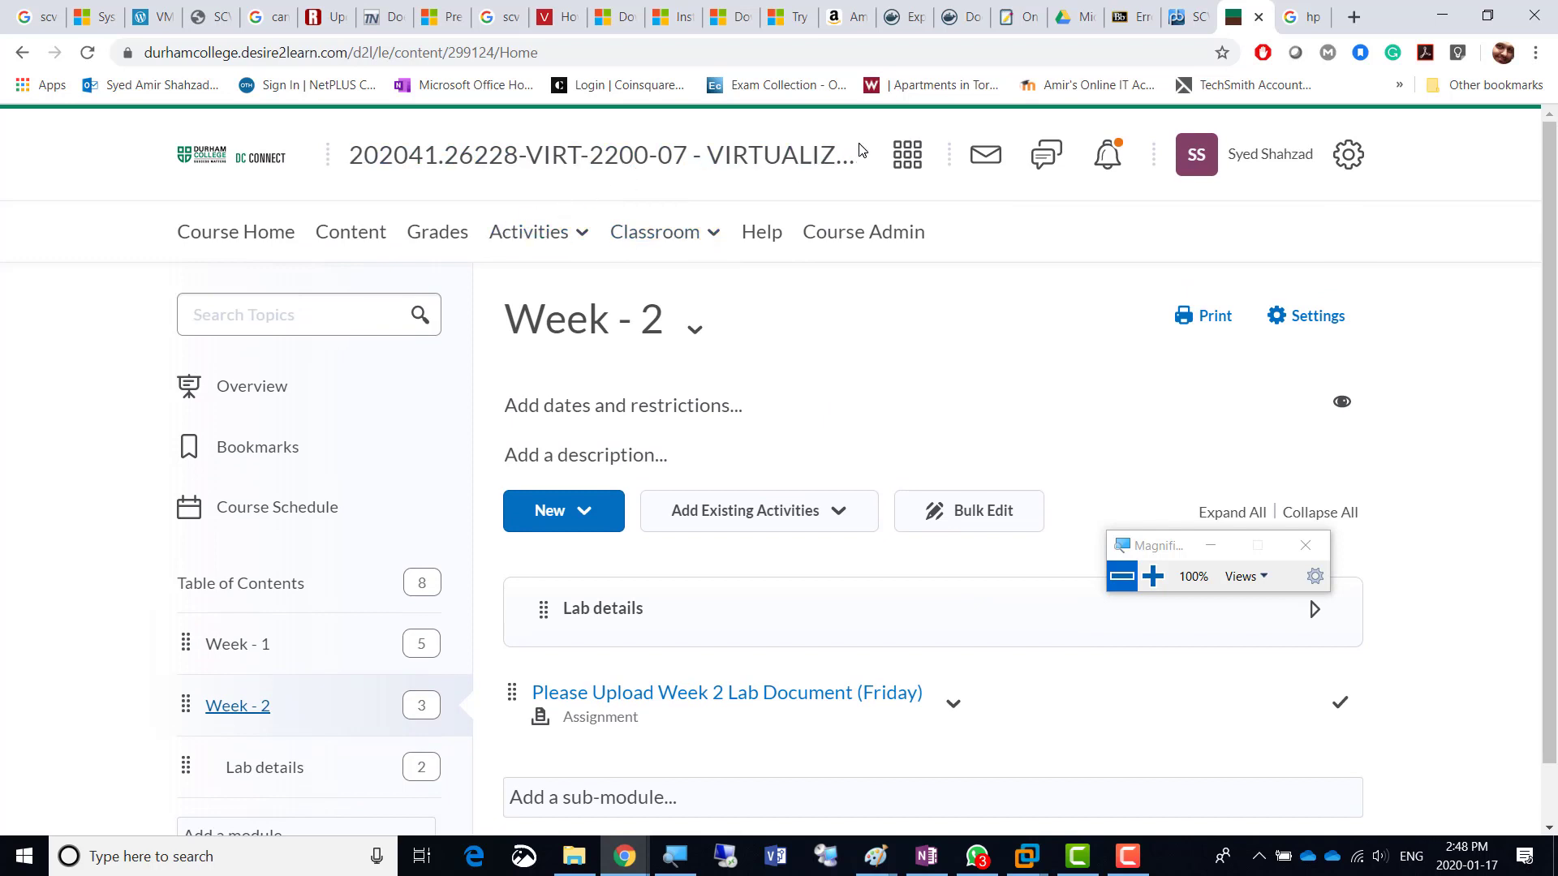
pyautogui.click(902, 156)
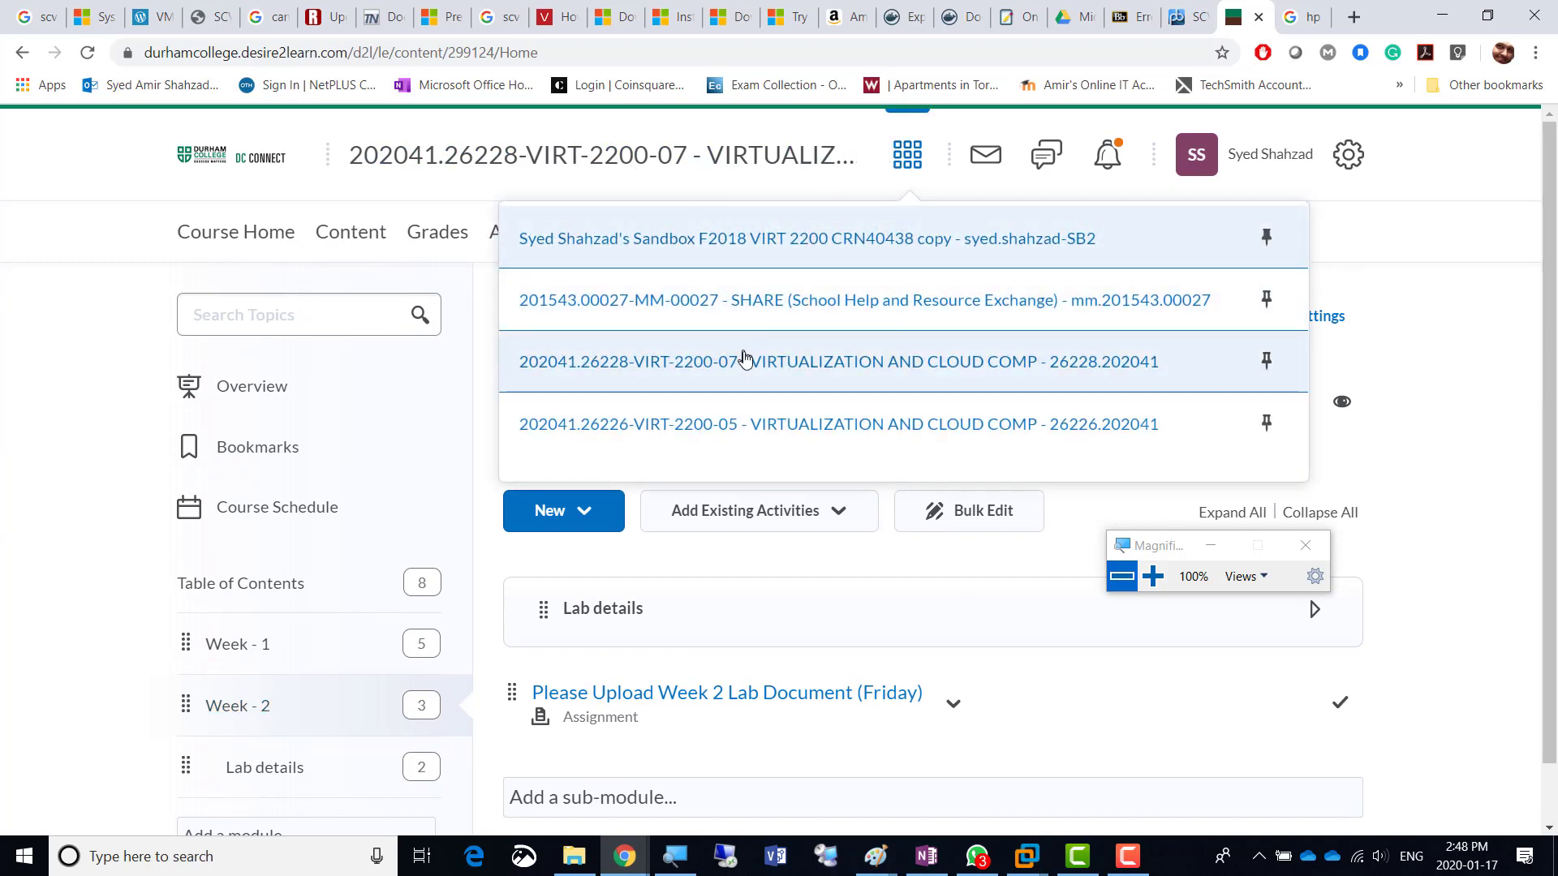
pyautogui.click(730, 424)
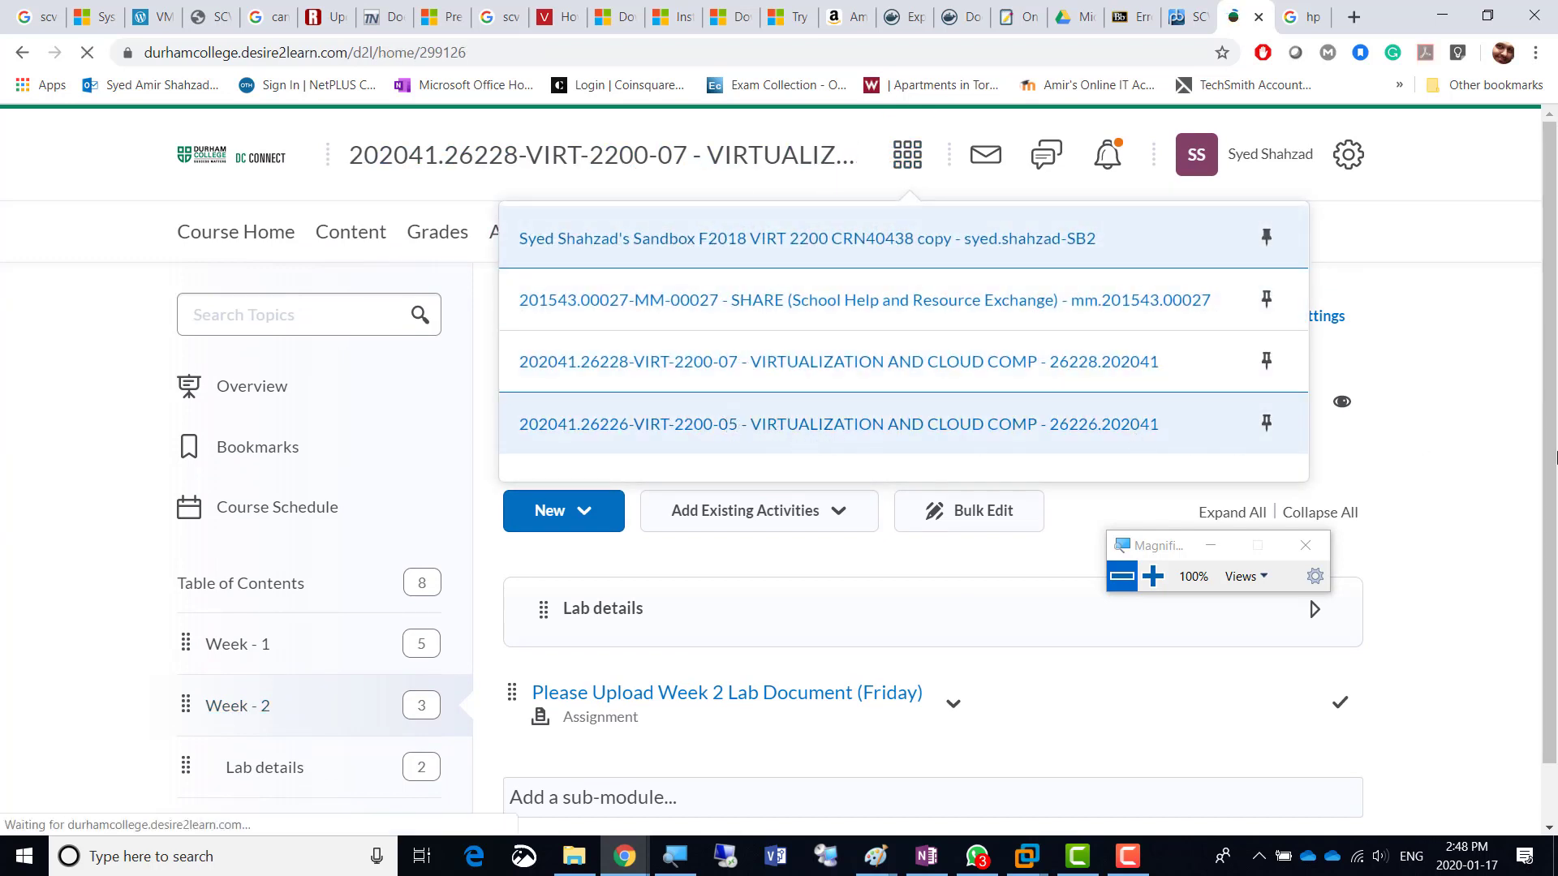
pyautogui.click(341, 239)
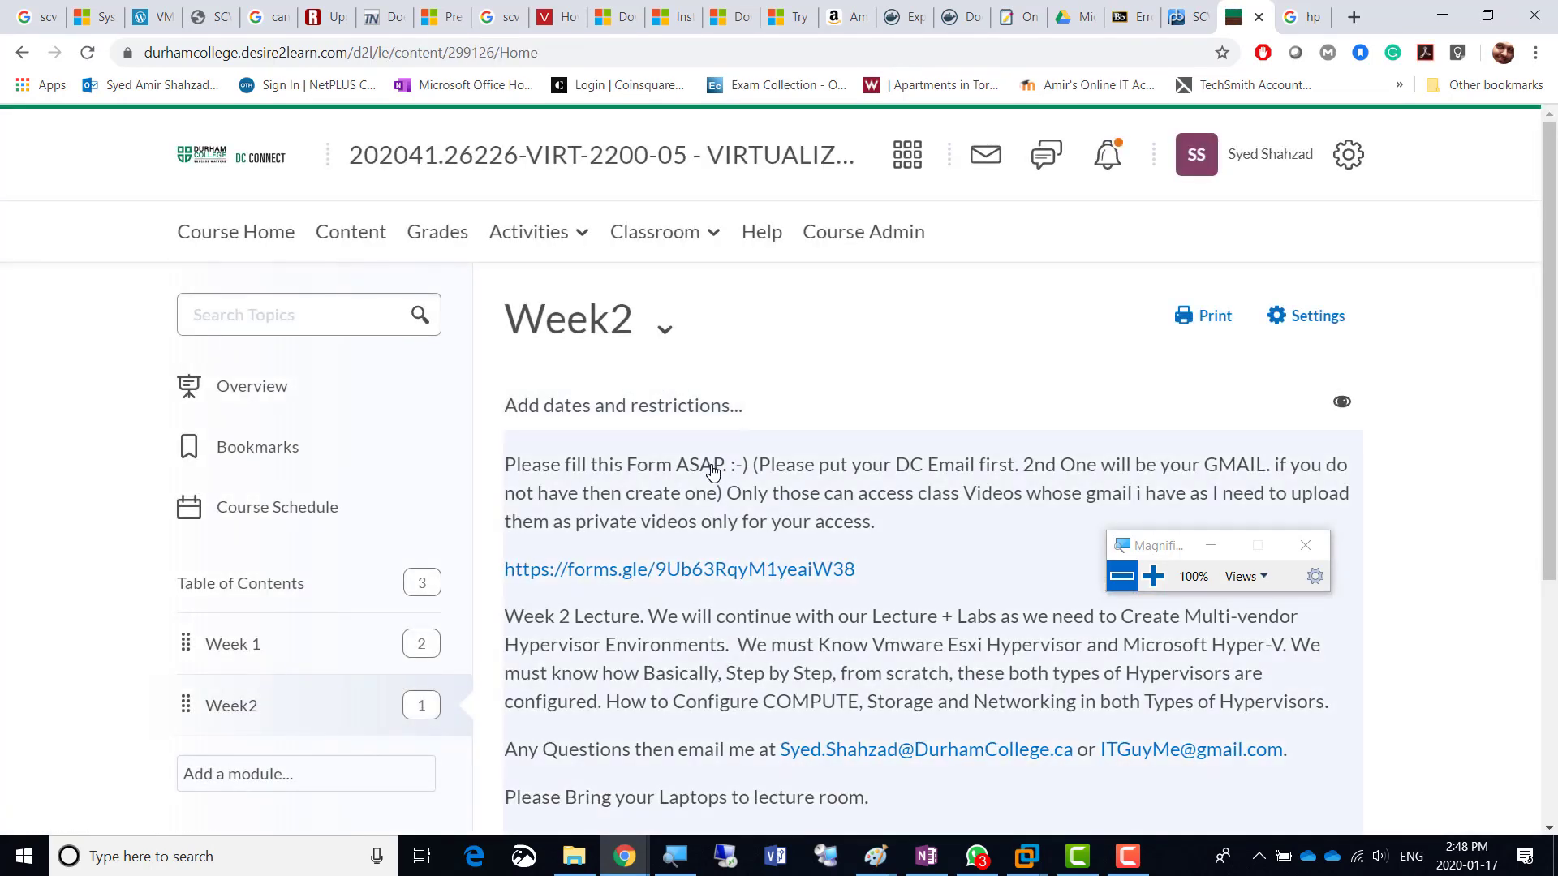
# - Scroll through the Week2 page, then reopen and dismiss the course list to stay on Week2
pyautogui.scroll(-1, 713, 470)
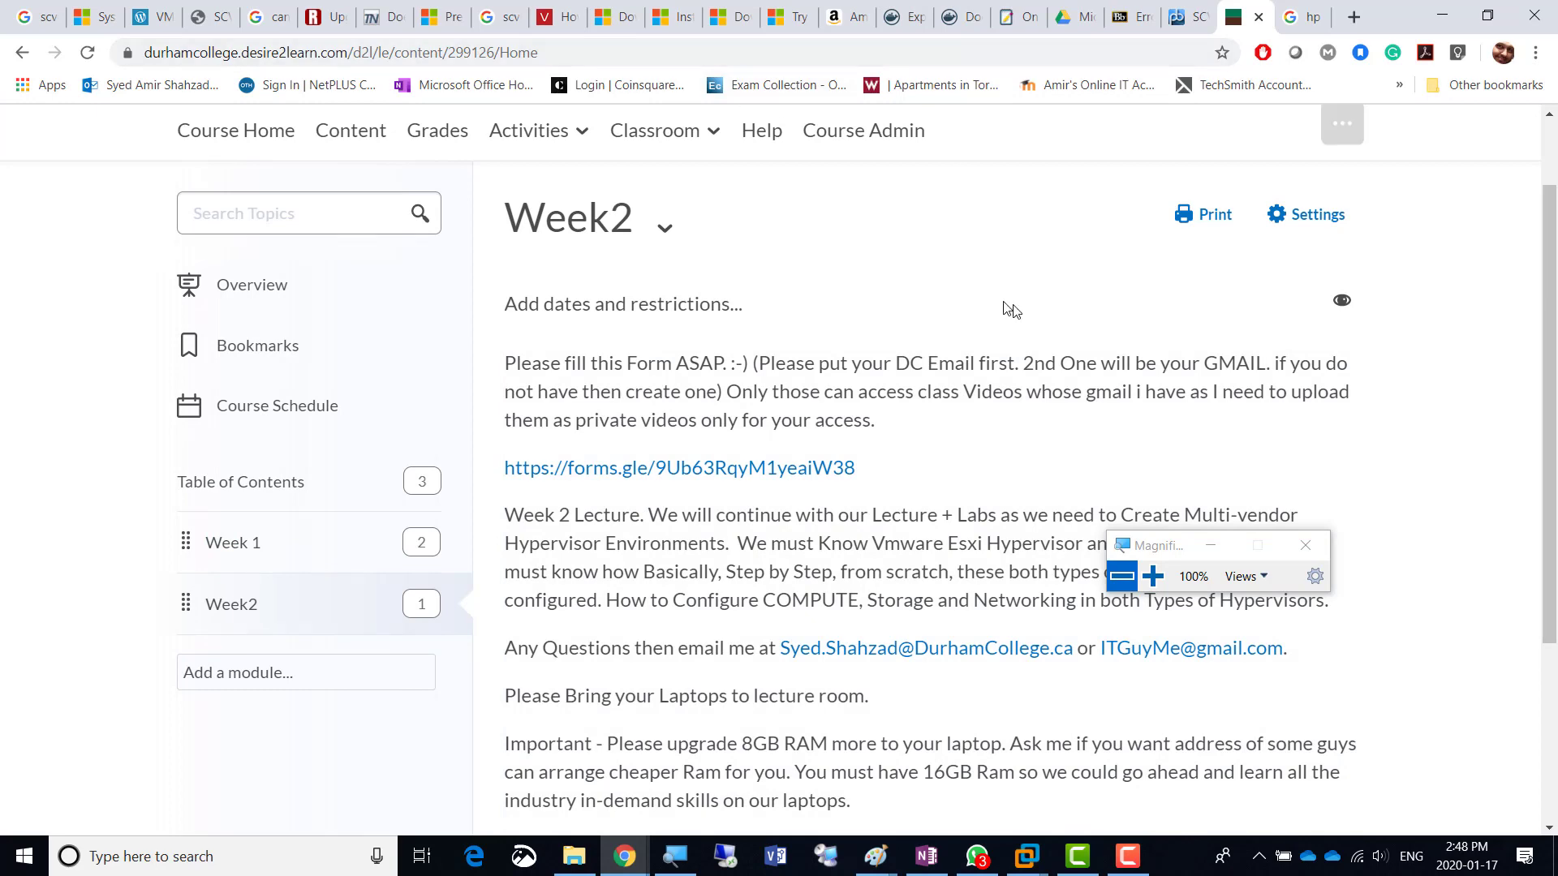
pyautogui.scroll(1, 986, 297)
pyautogui.click(908, 159)
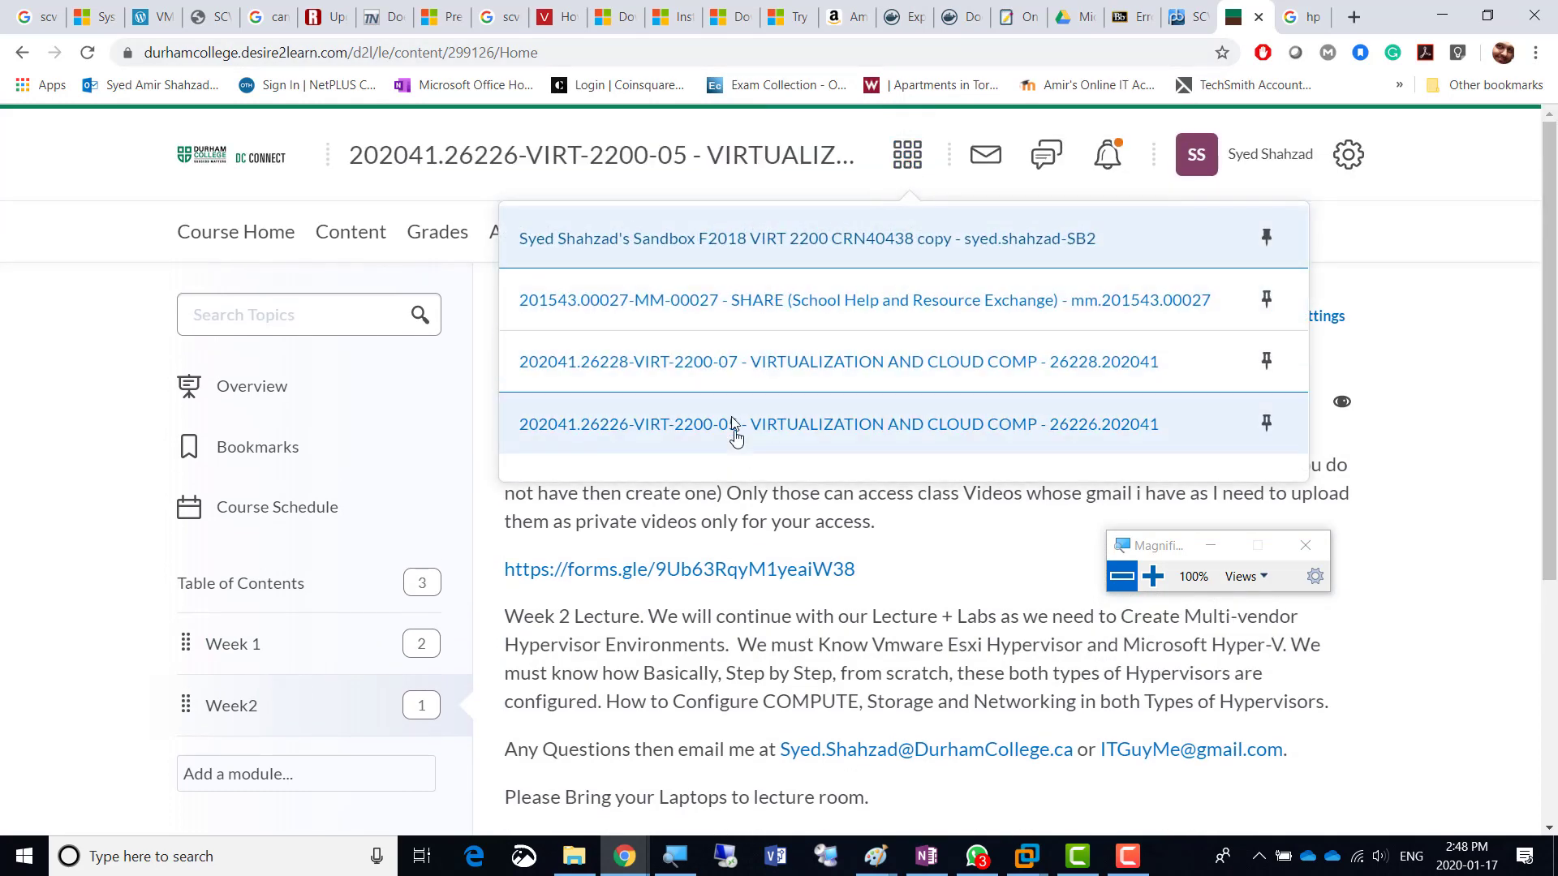
pyautogui.click(1470, 462)
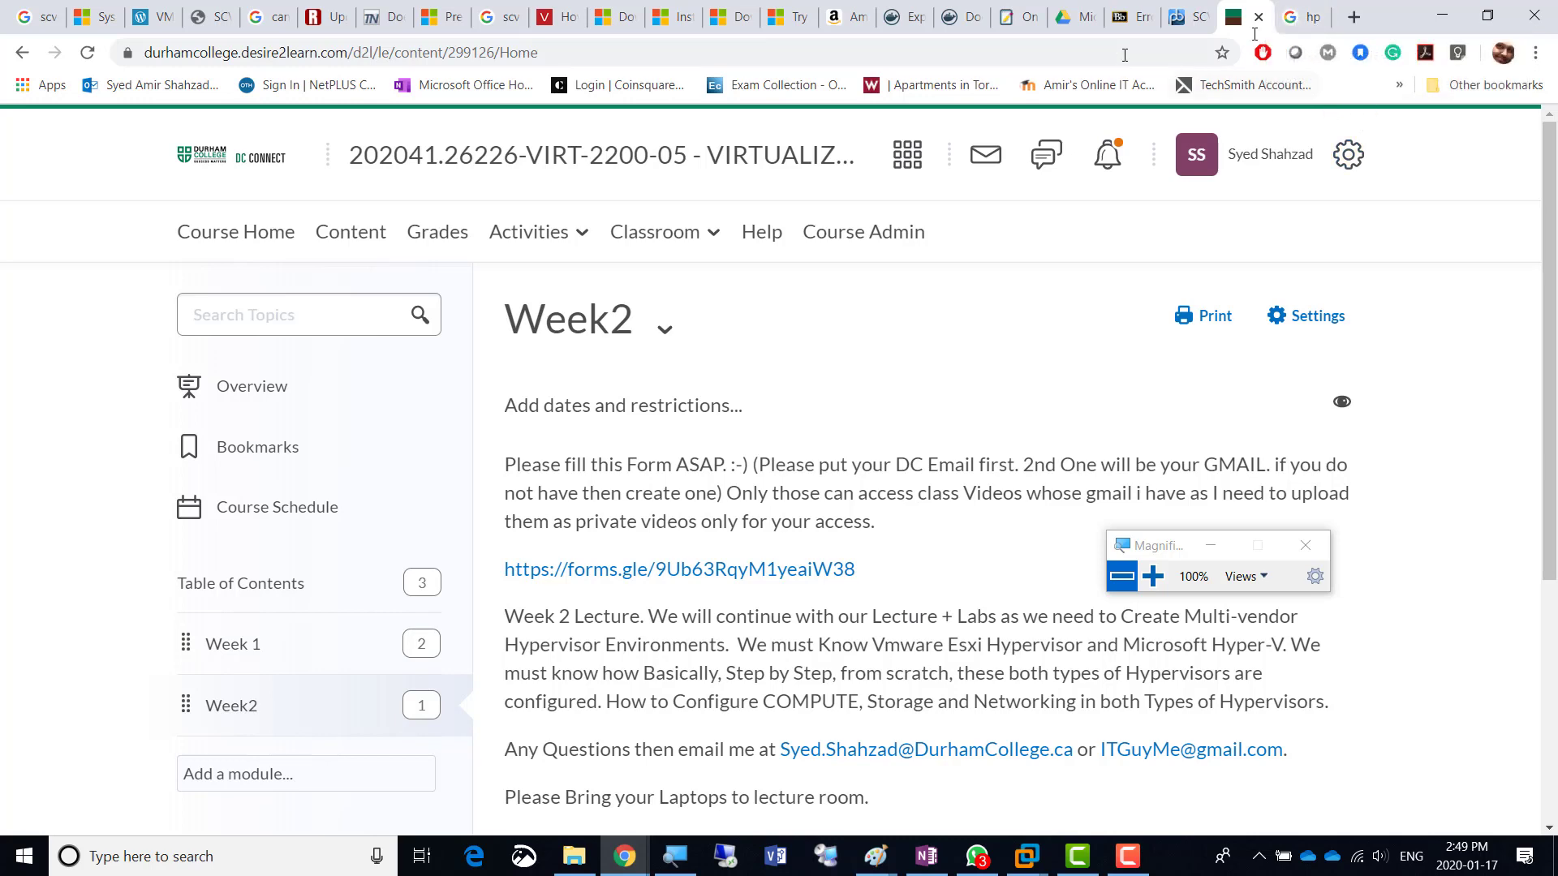
# - Minimize the course and Google Drive browser windows and the Paint SAN diagram
pyautogui.click(1443, 19)
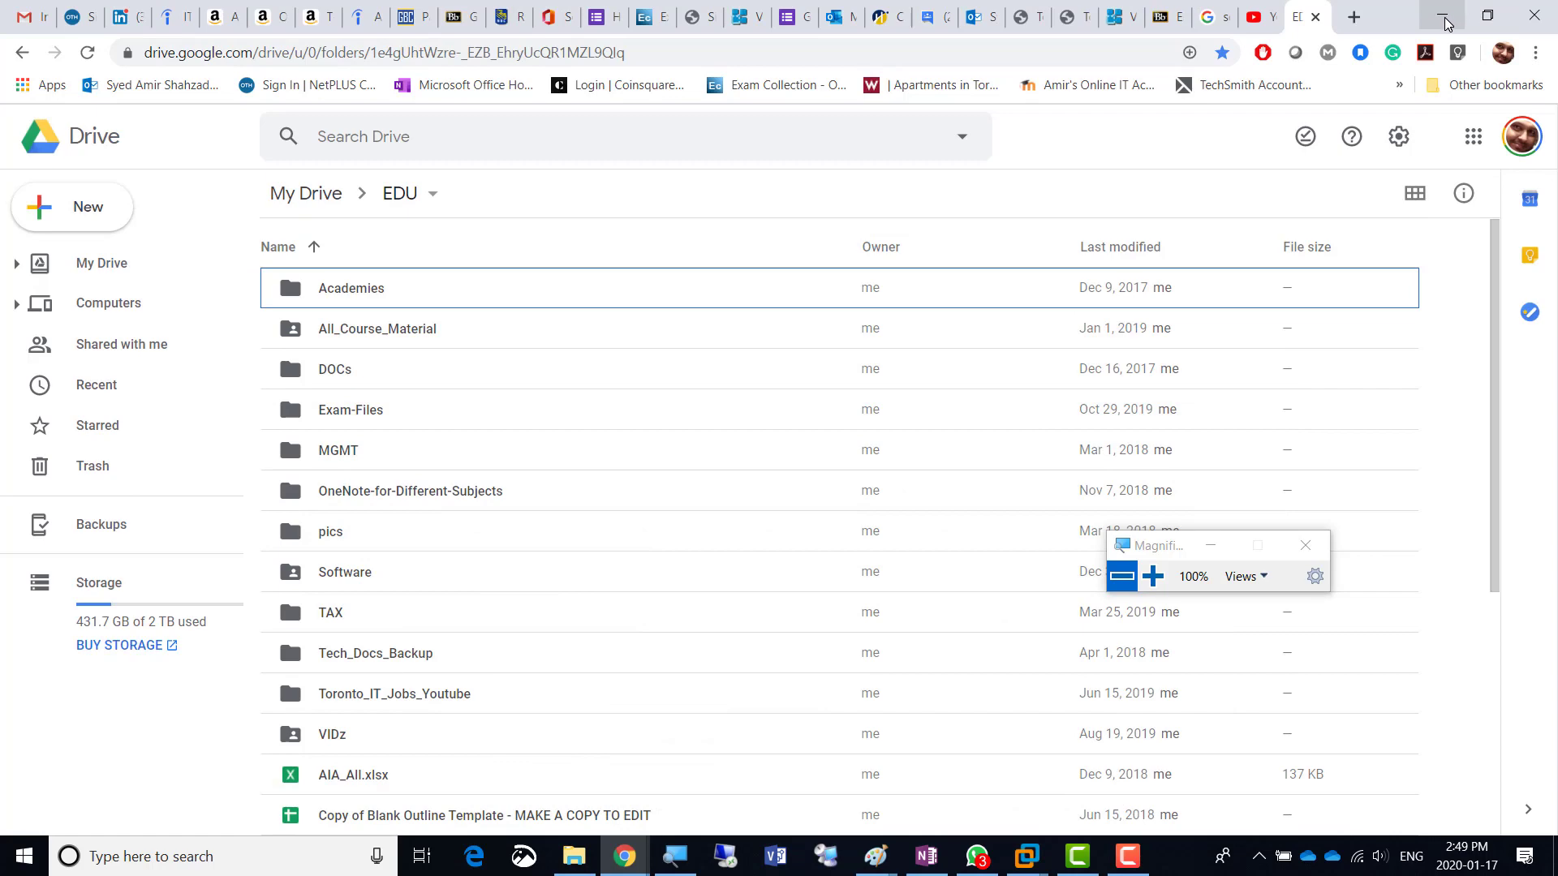
pyautogui.click(1444, 21)
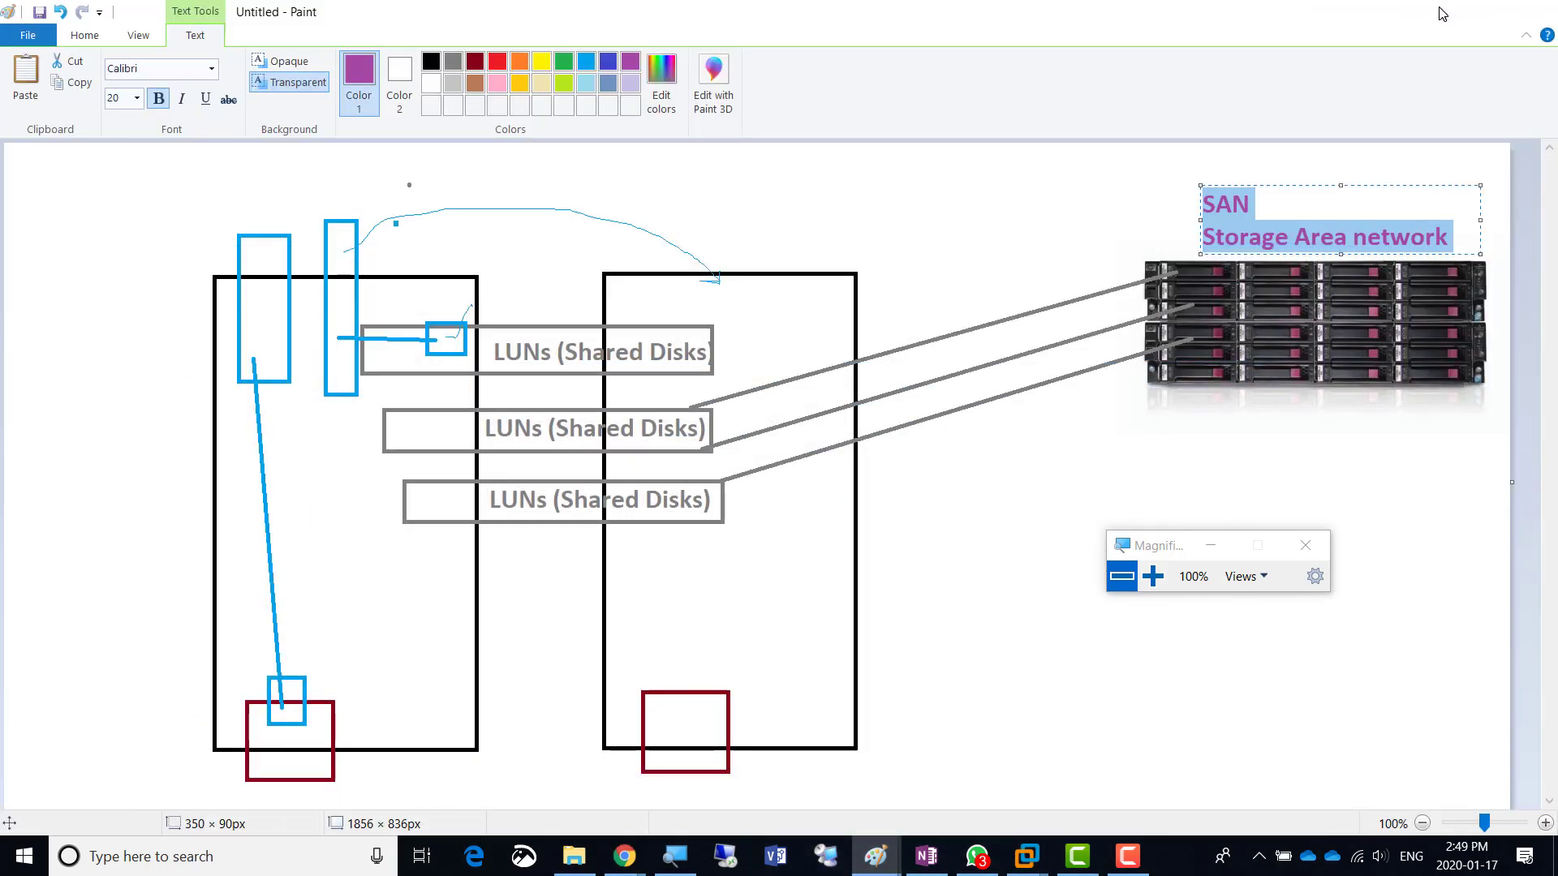
pyautogui.click(1438, 13)
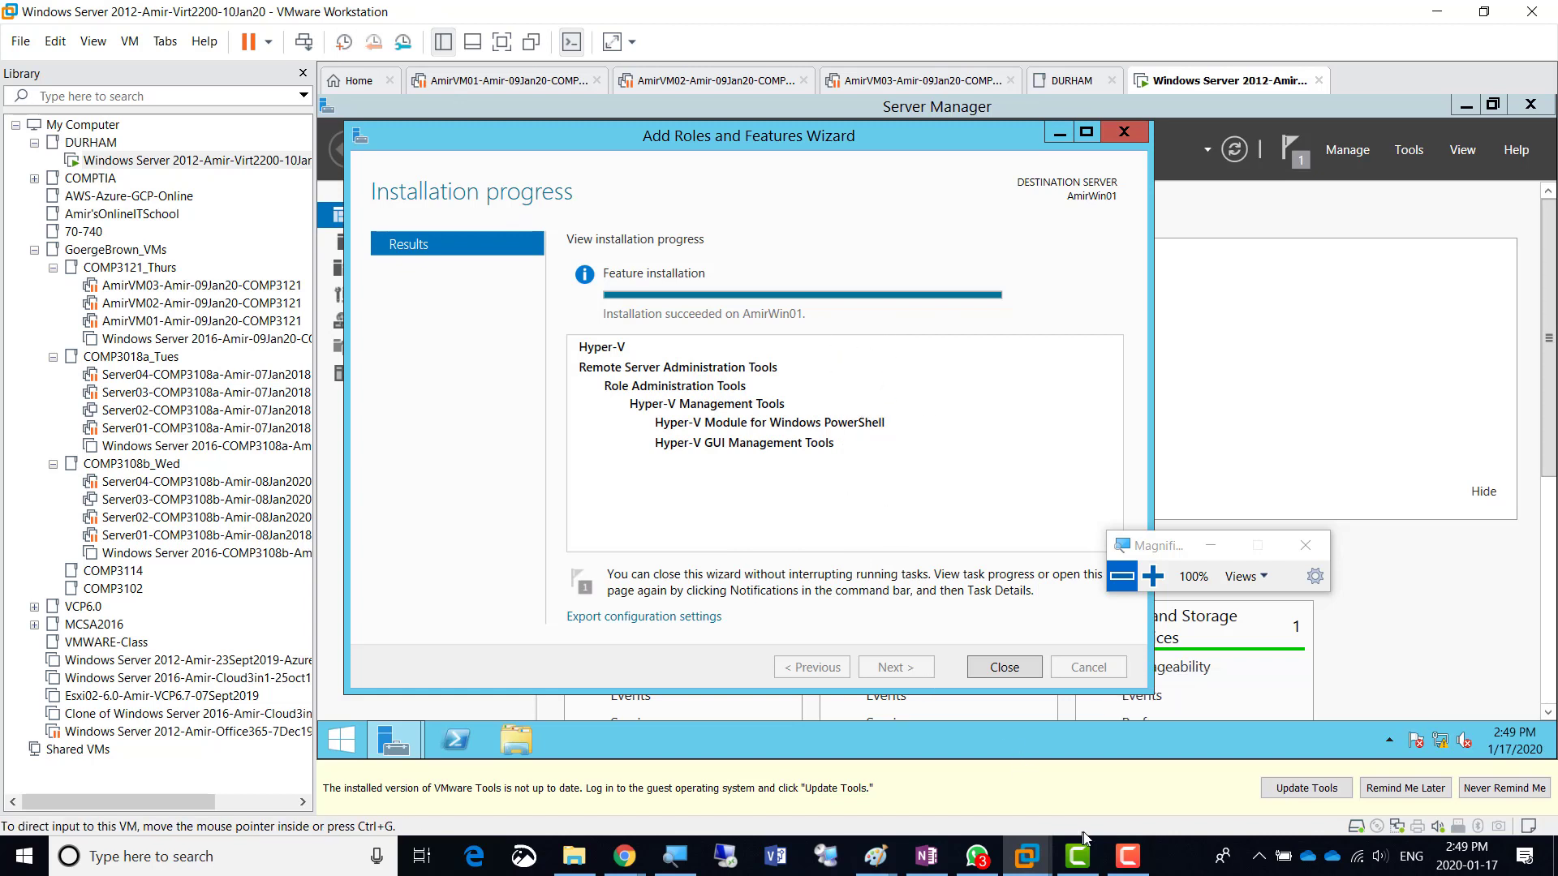
# - Close the completed Hyper-V install wizard and show Server Manager's Hyper-V page listing AMIRWIN01 at 192.168.200.1
pyautogui.click(1127, 867)
pyautogui.click(1128, 866)
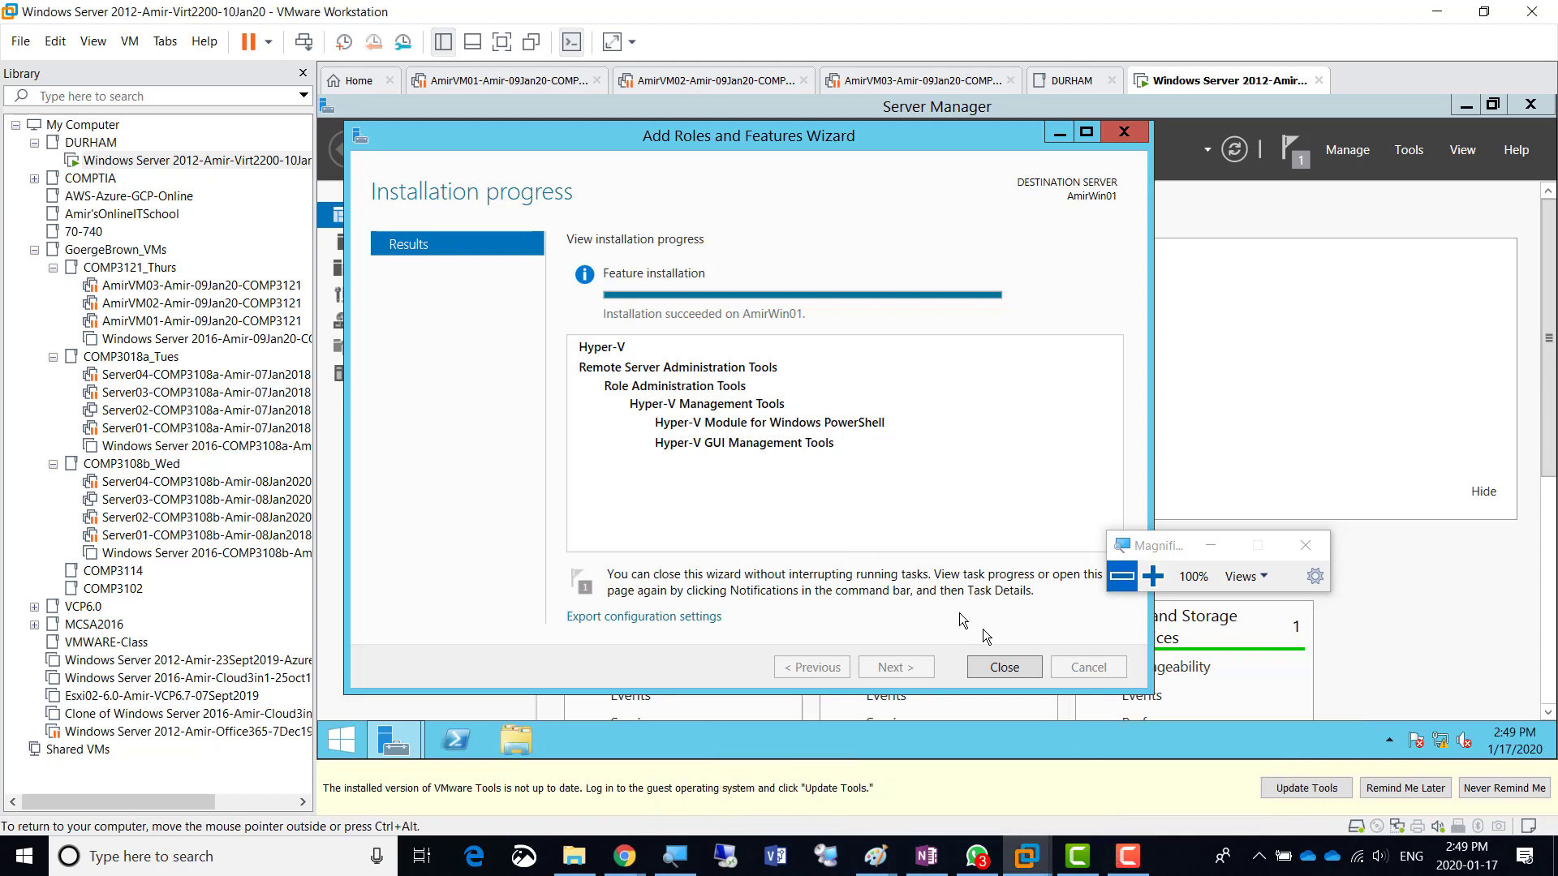
pyautogui.click(1003, 666)
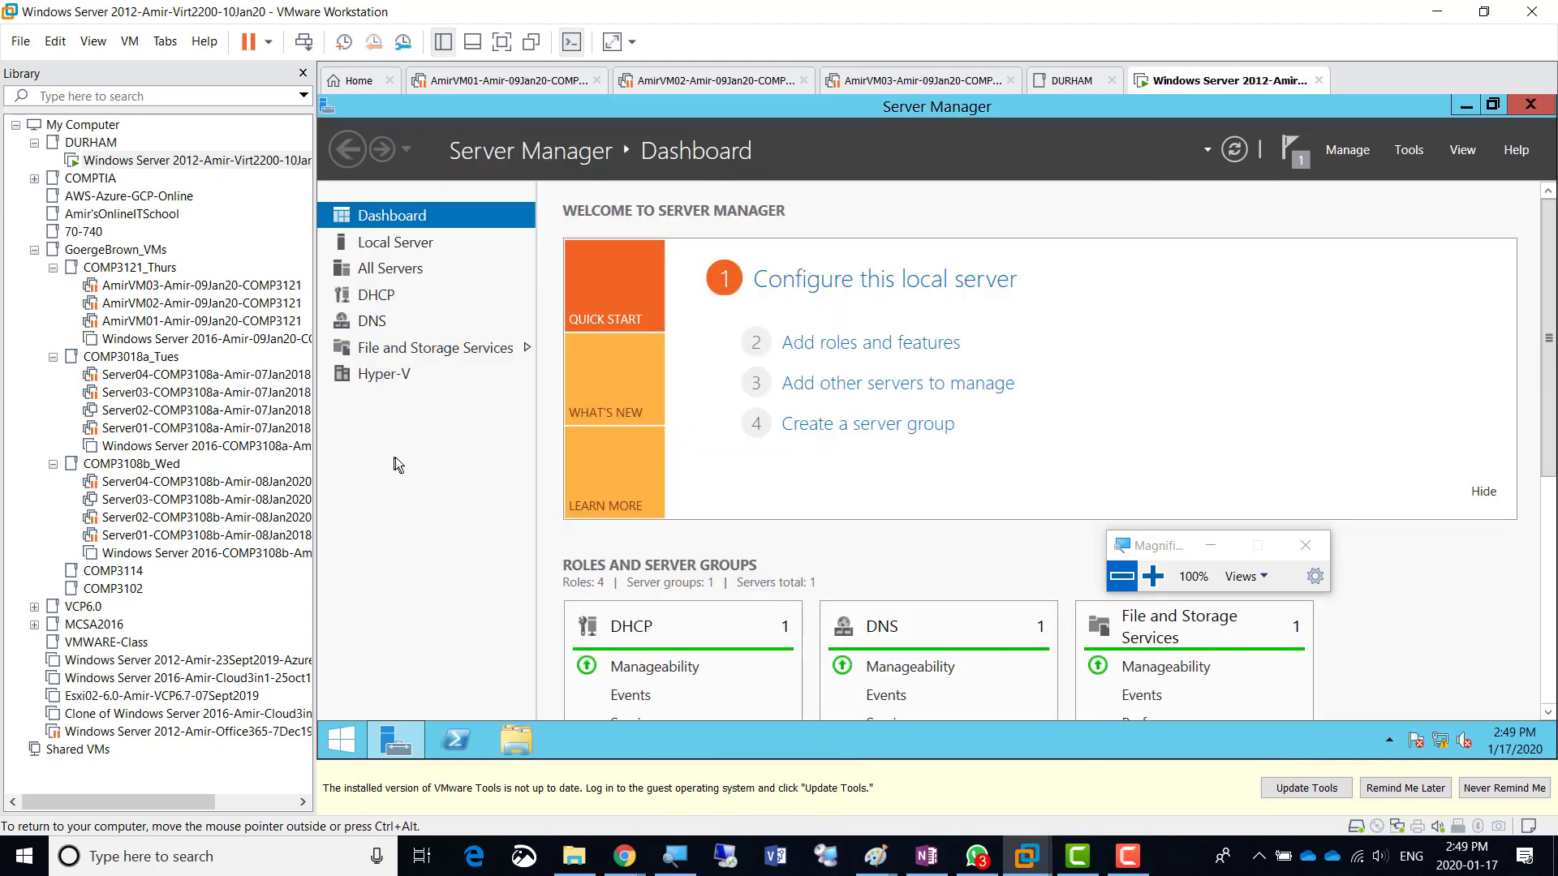
pyautogui.click(1152, 576)
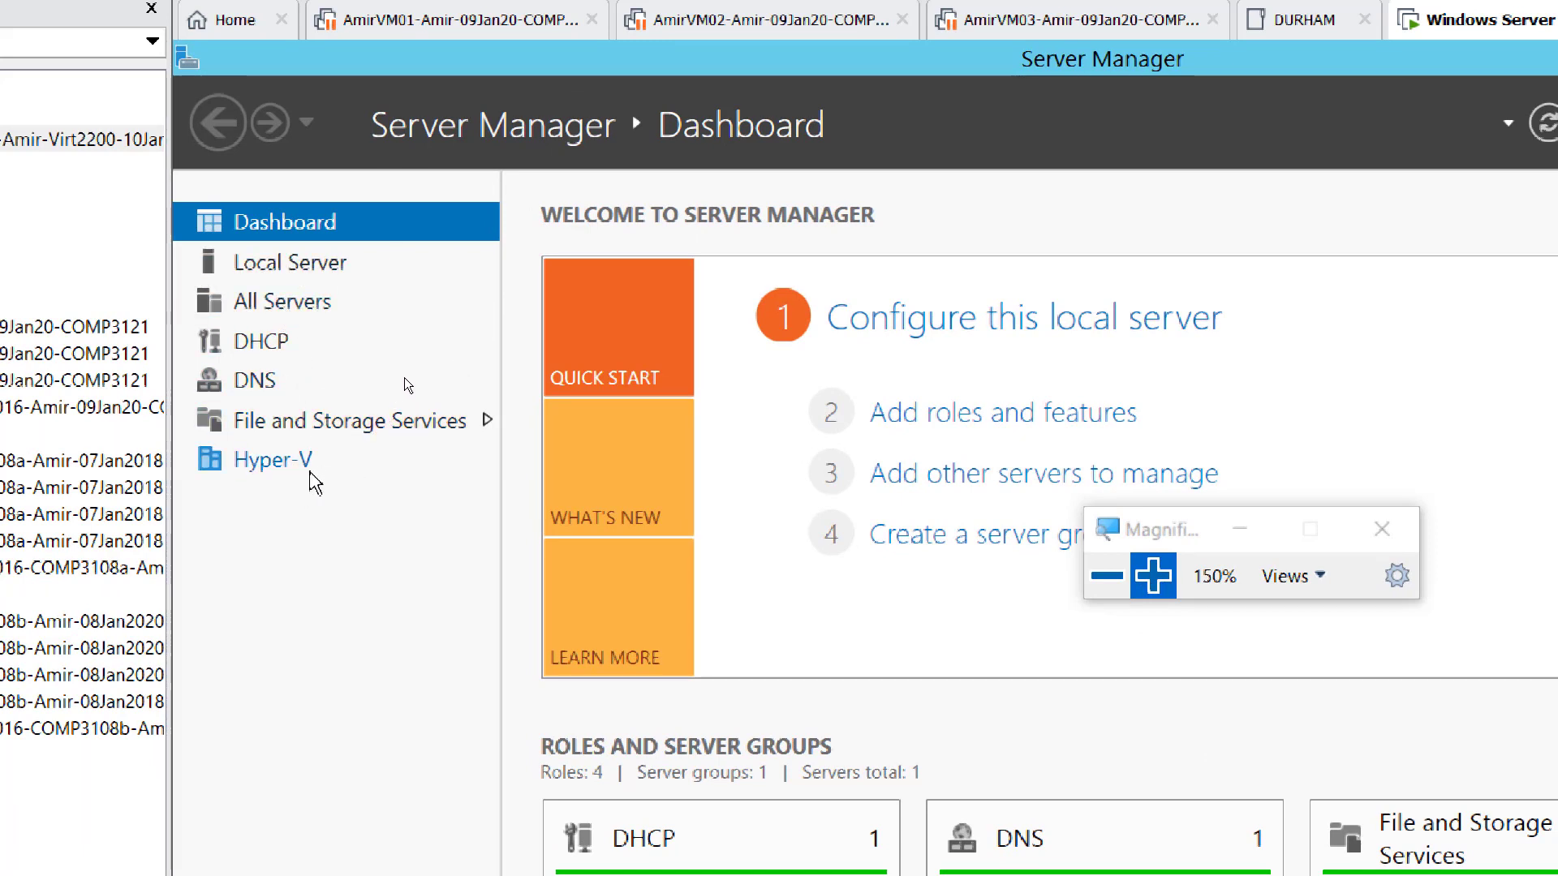
pyautogui.click(274, 466)
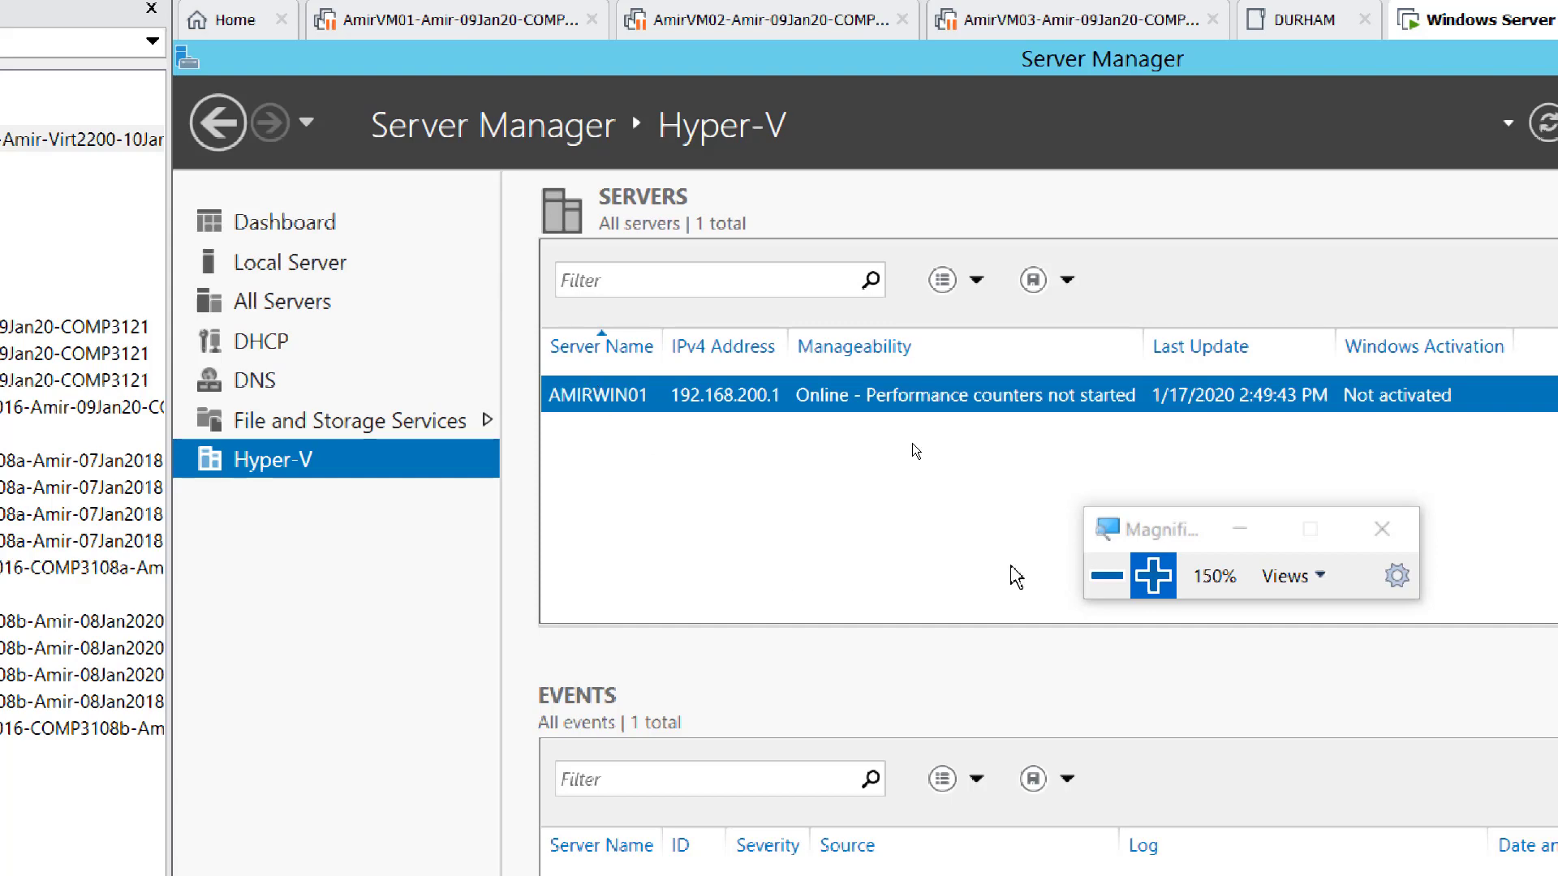
pyautogui.click(1105, 578)
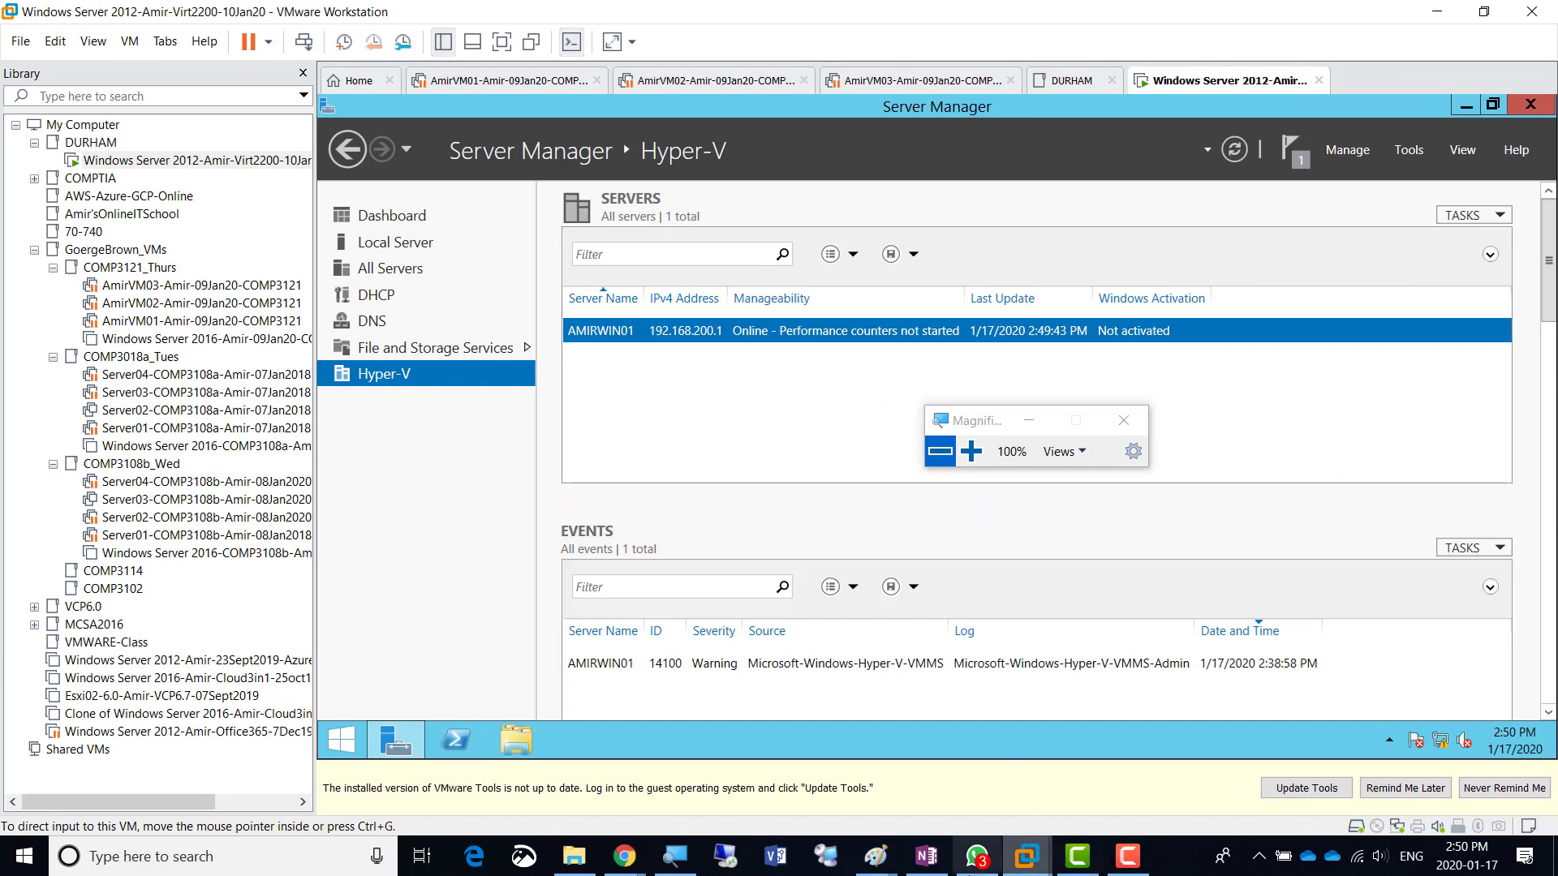
# - In OneNote, create a new page titled 'Day04 - Week2'
pyautogui.click(925, 856)
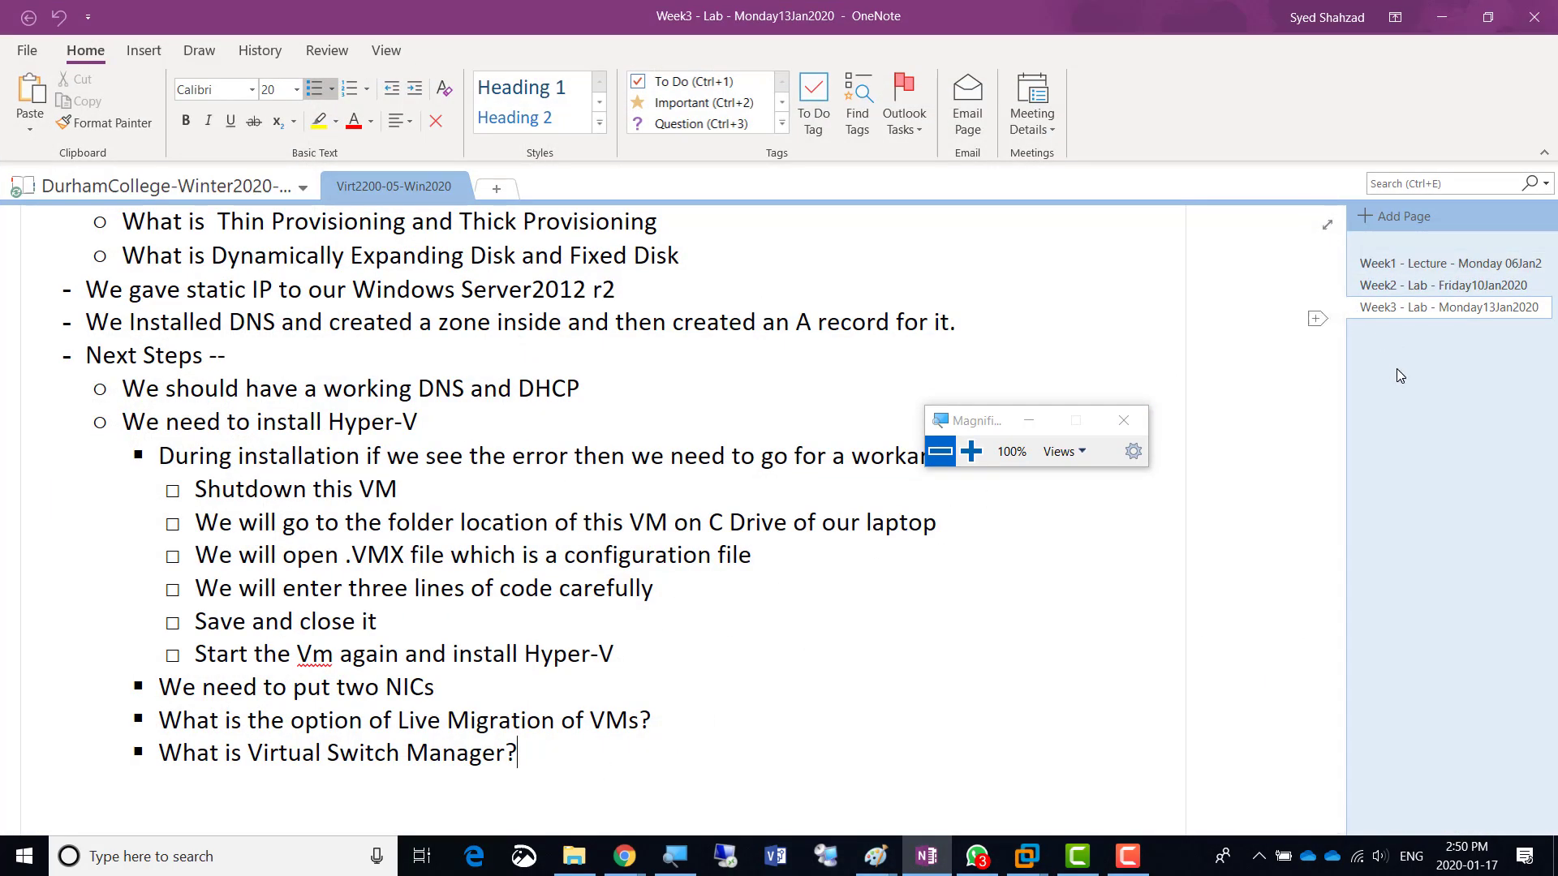
pyautogui.scroll(-1, 718, 638)
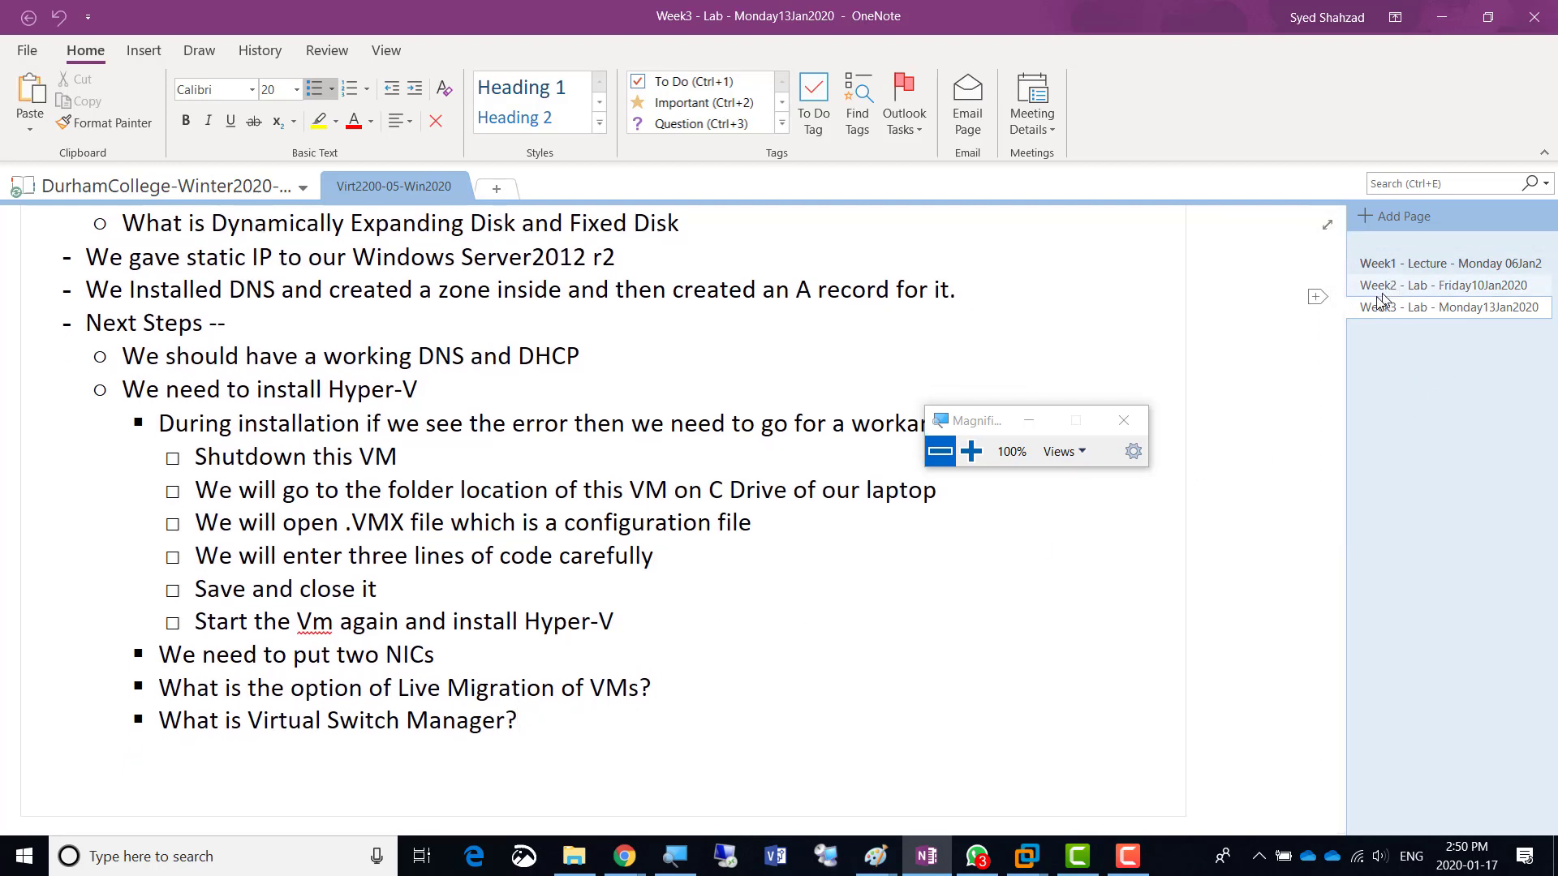
pyautogui.click(1364, 215)
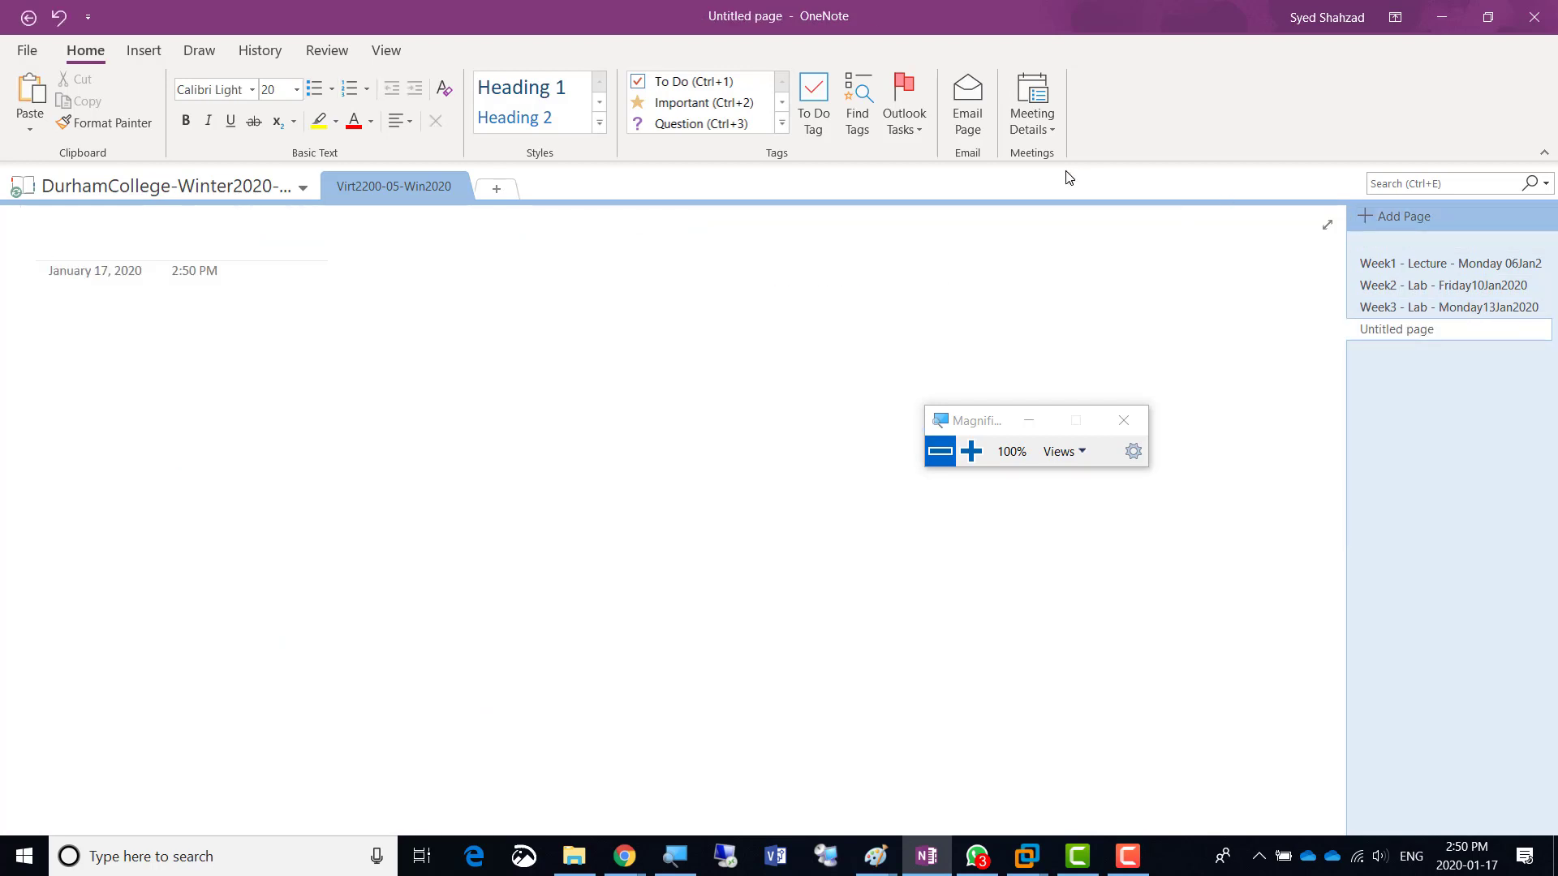
pyautogui.write('Day04 ')
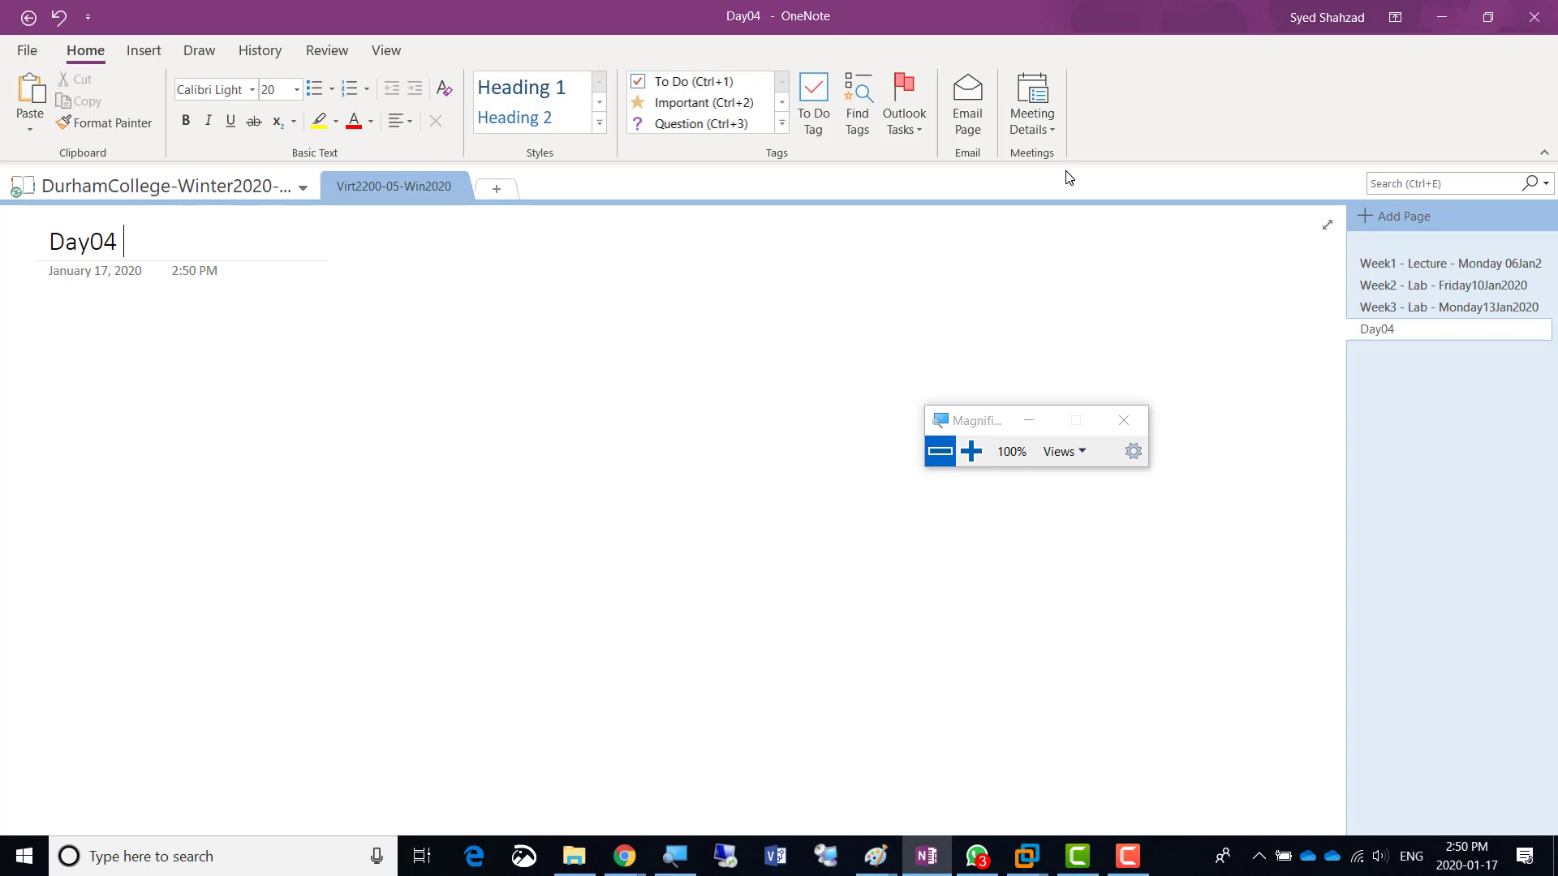
pyautogui.write('- Week2')
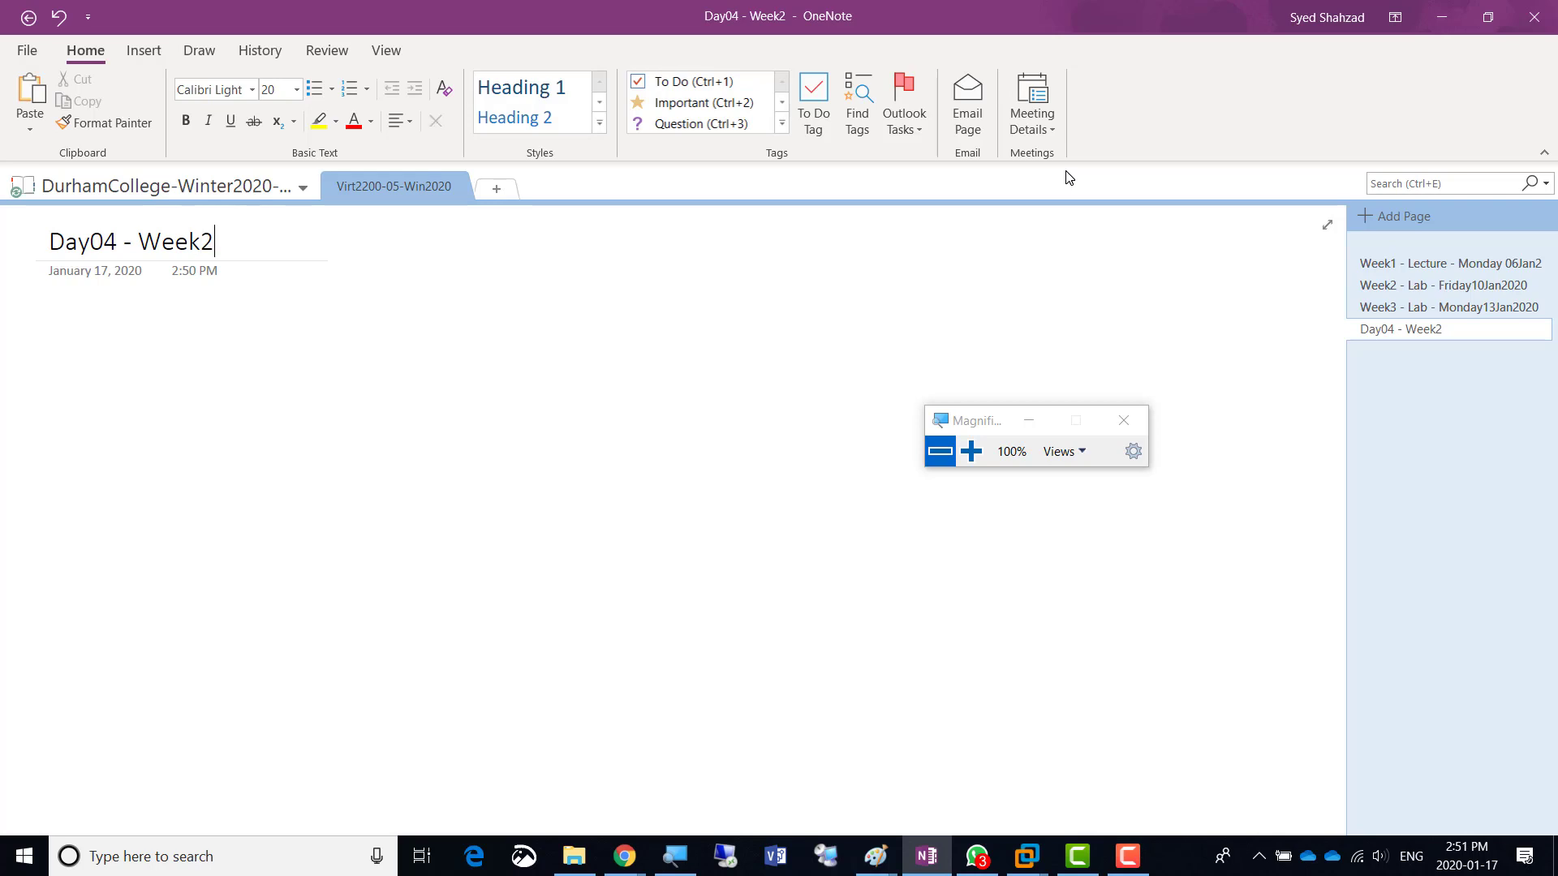
# - Add a bulleted 'Screenshot 1 =' line to the page body and select it for resizing
pyautogui.click(75, 331)
pyautogui.write('- Screenshot')
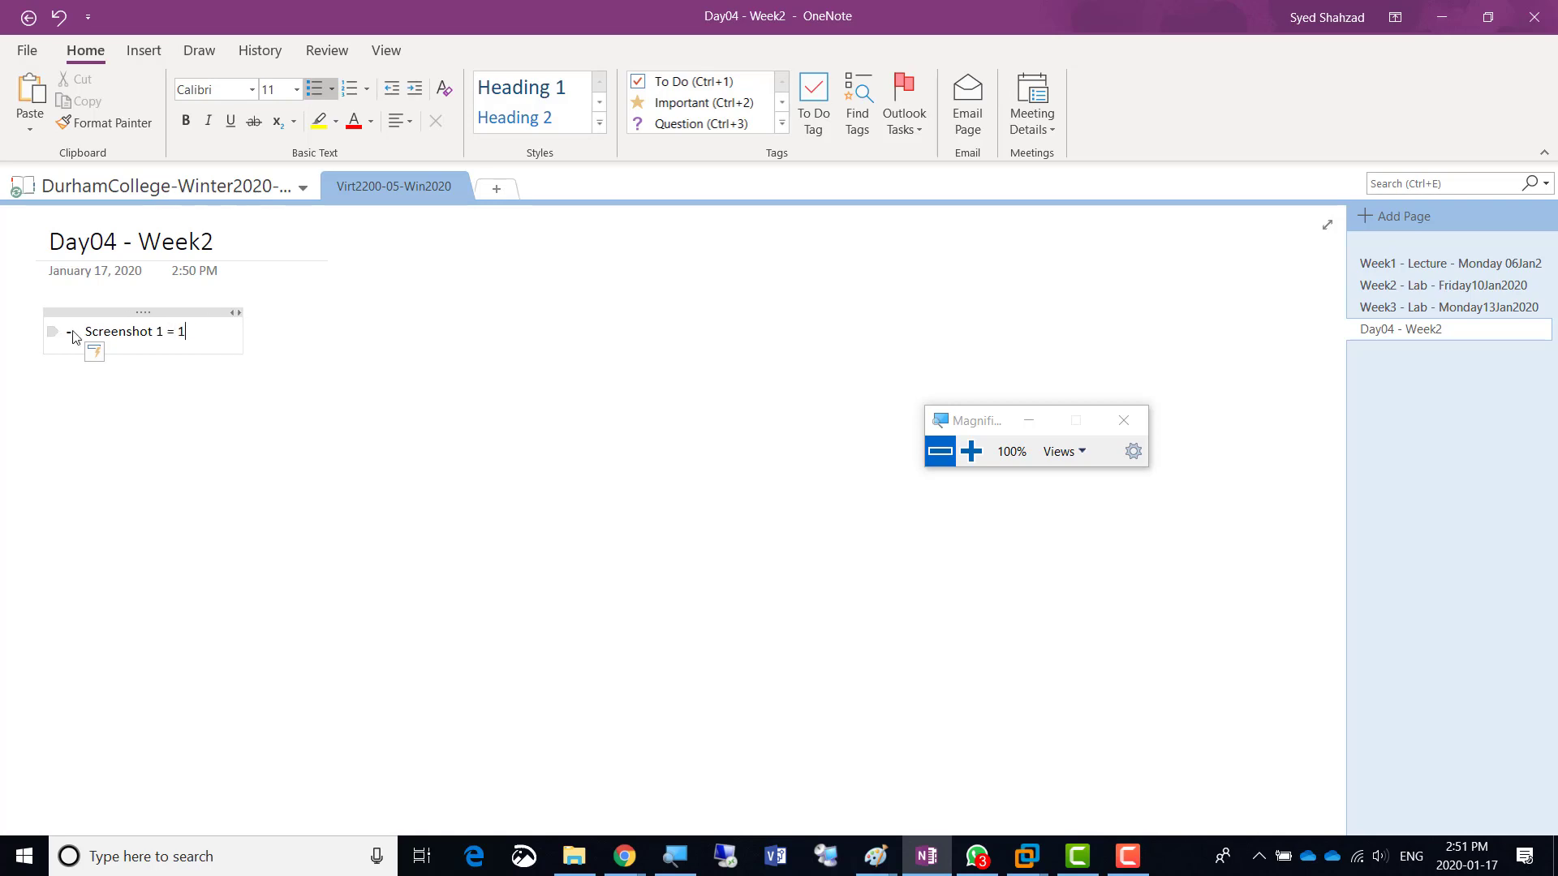
pyautogui.write('1 = 1')
pyautogui.press('BackSpace')
pyautogui.hotkey('ctrl', 'a')
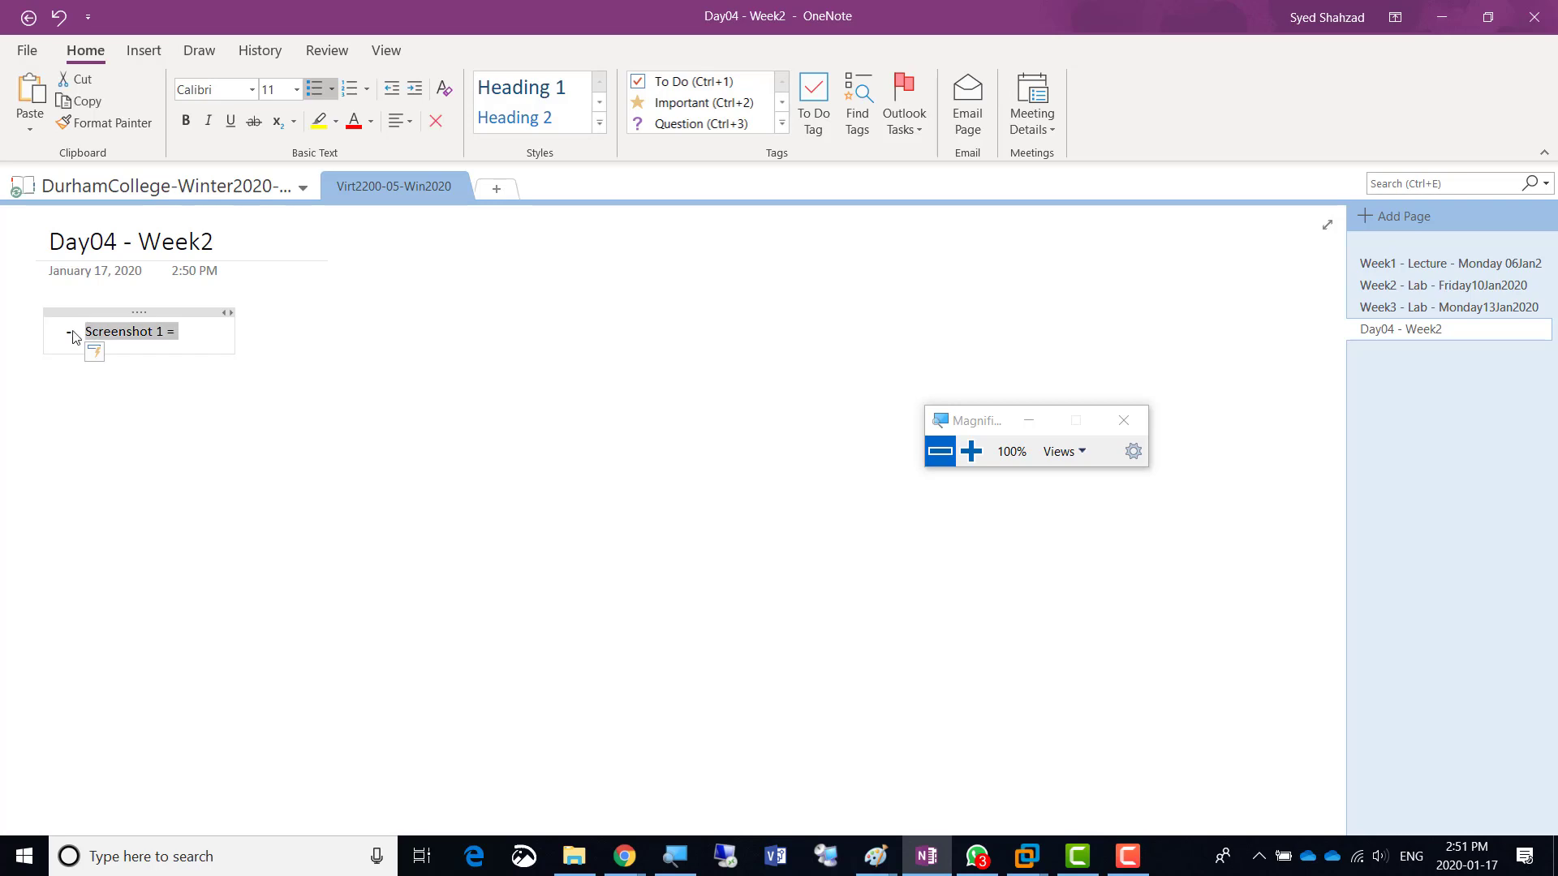
pyautogui.click(296, 91)
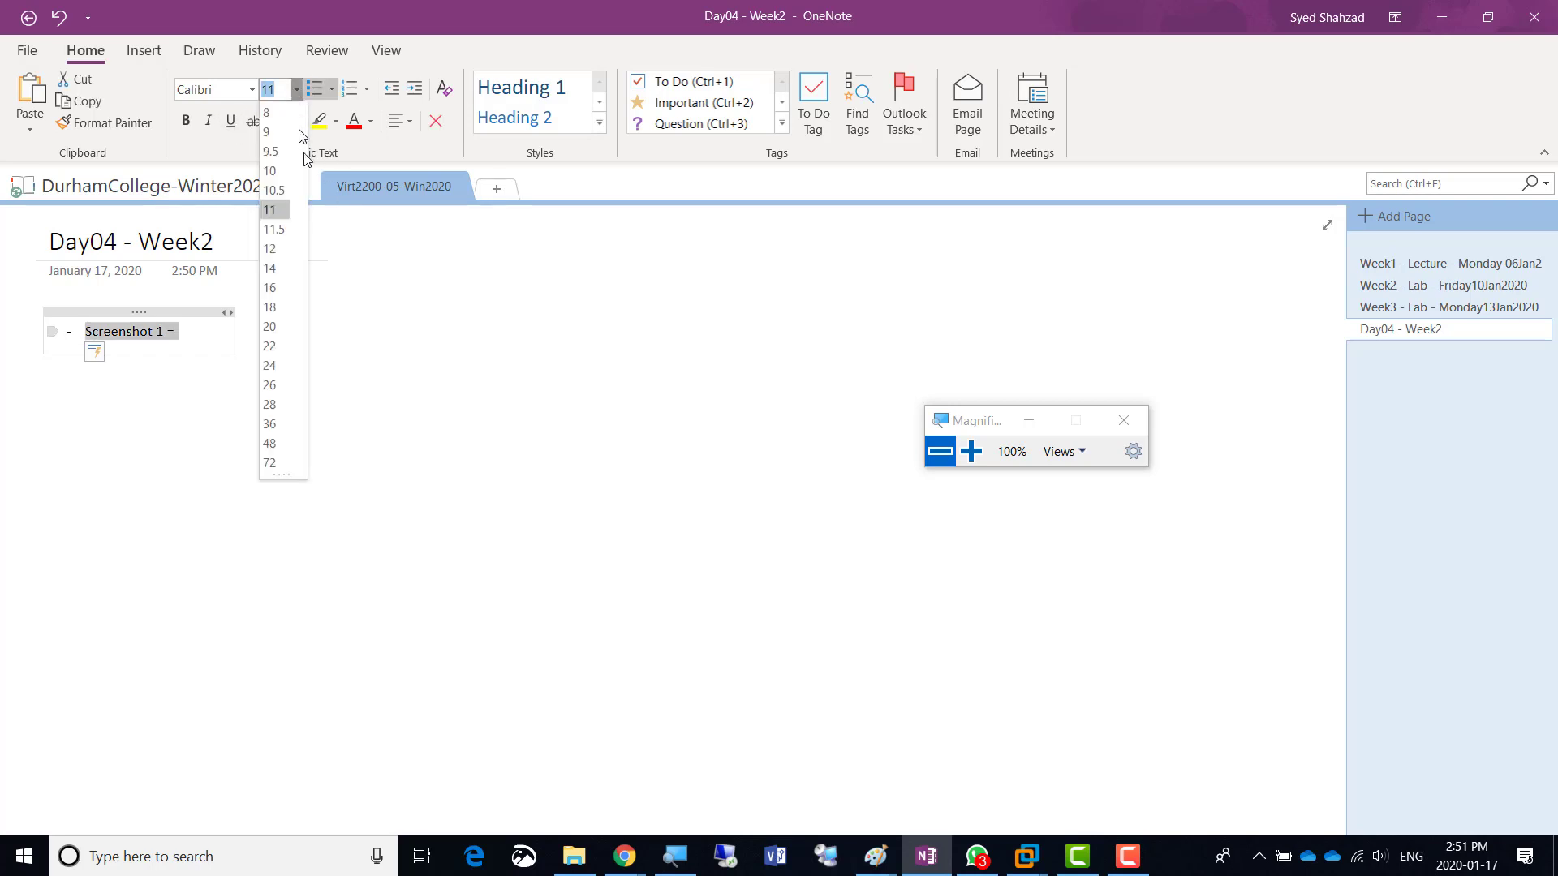
# - Set the line to size 20, widen its container, and complete it as 'Screenshot 1 = Hyper-V Installed'
pyautogui.click(291, 338)
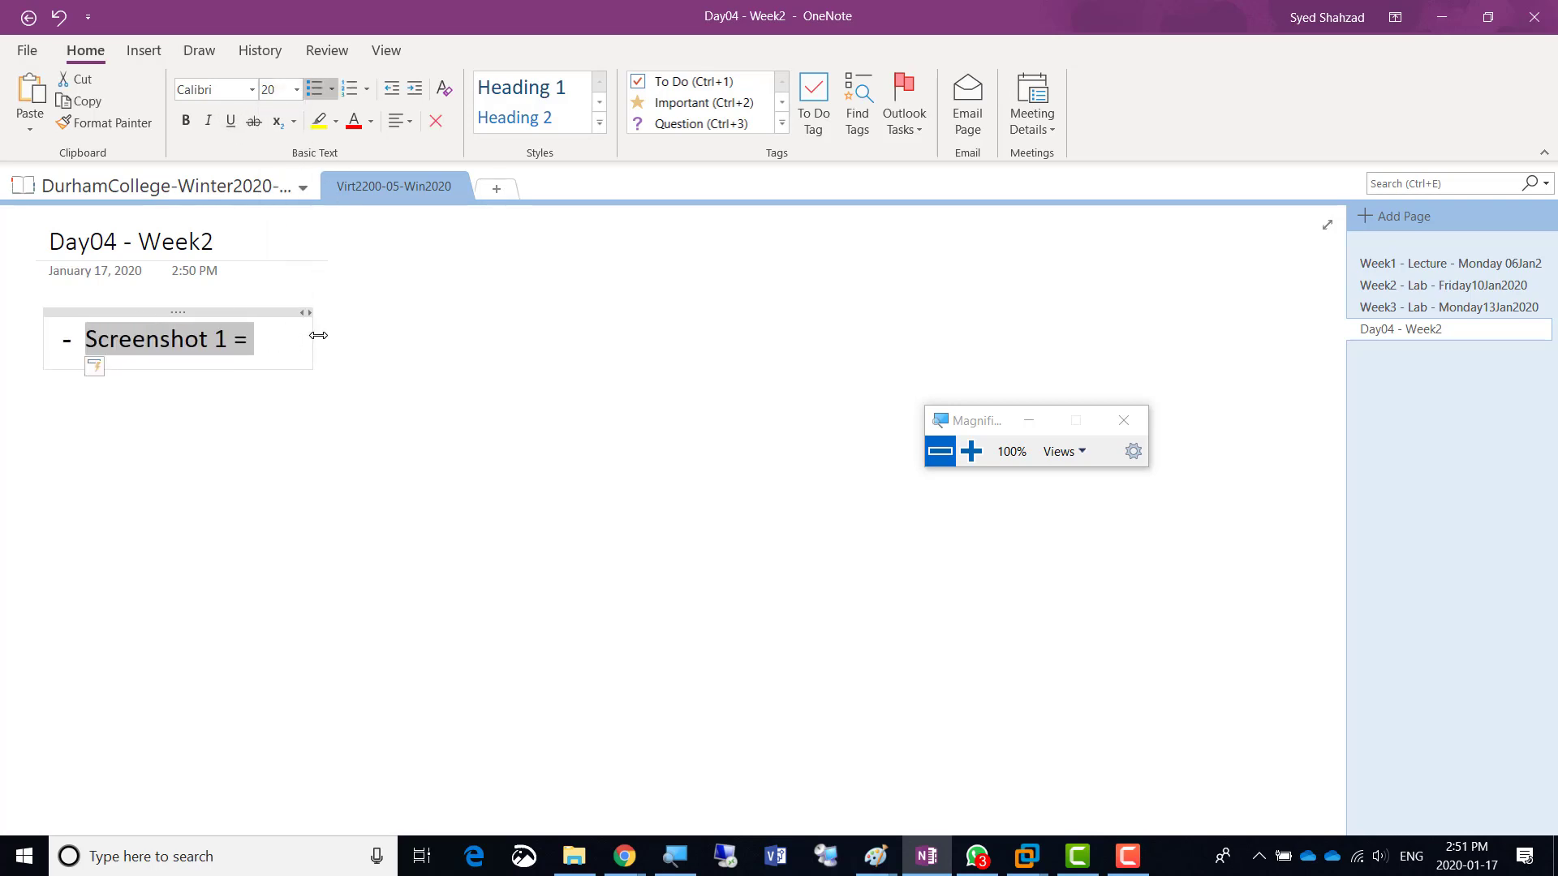
pyautogui.moveTo(318, 335); pyautogui.dragTo(1191, 324)
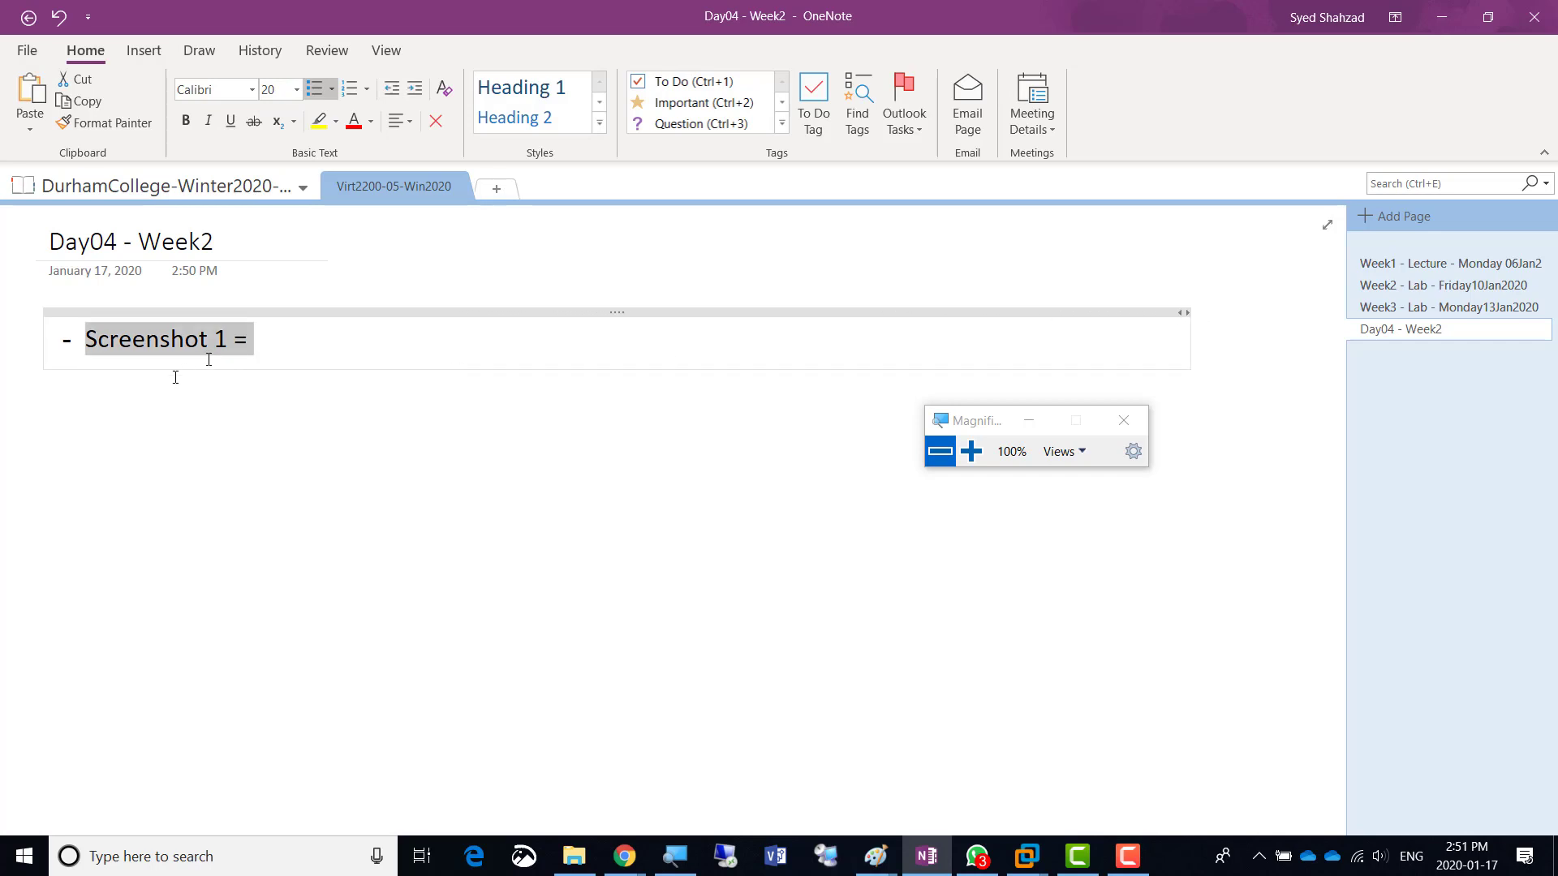
pyautogui.click(278, 334)
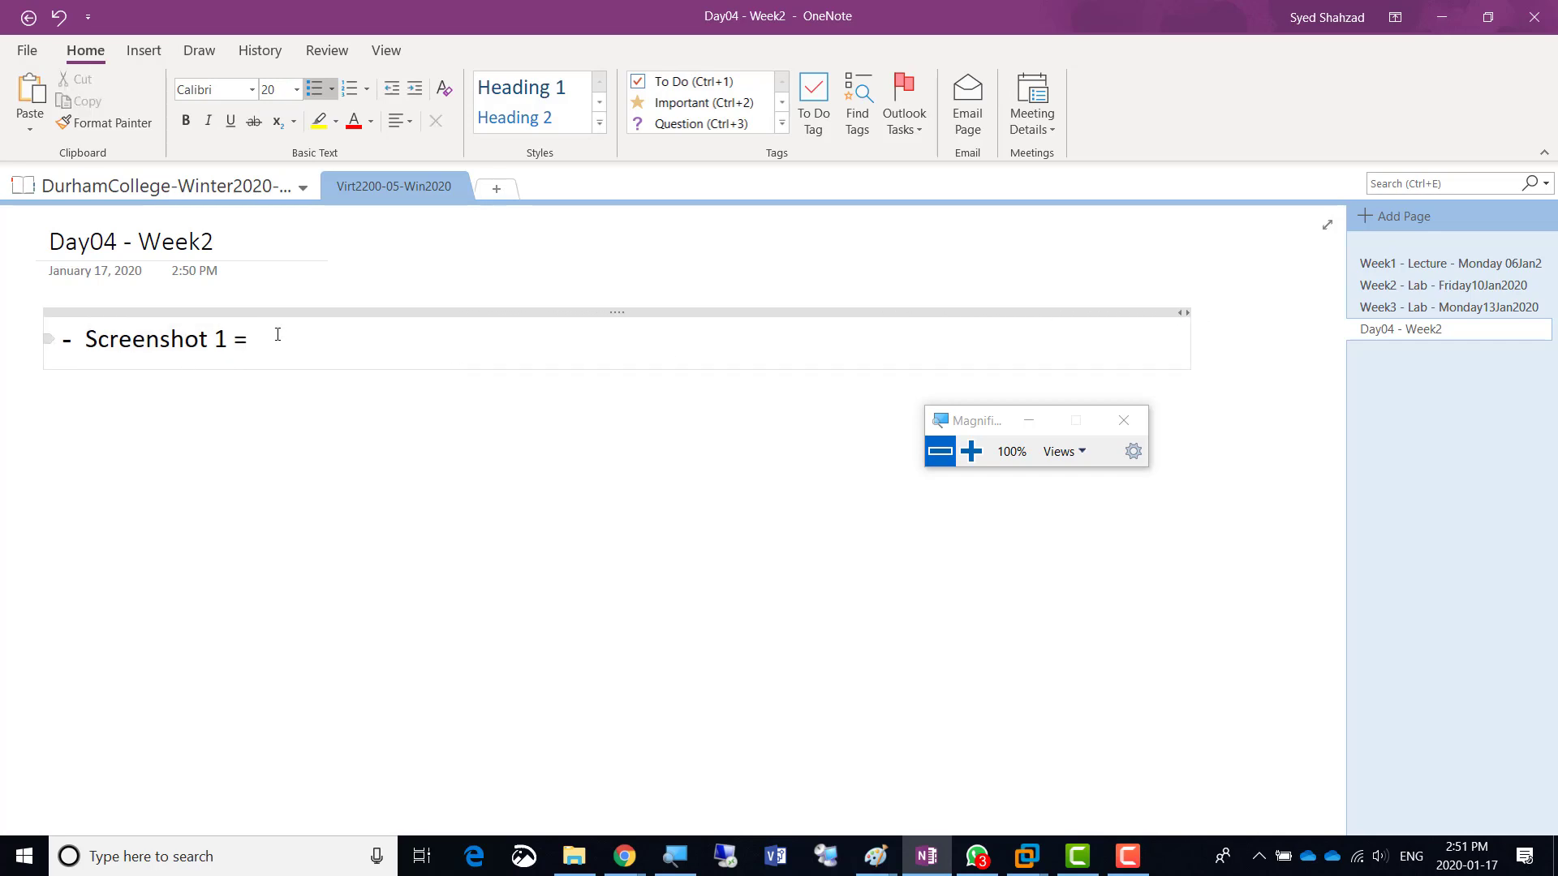
pyautogui.write('Hyper-V Installed')
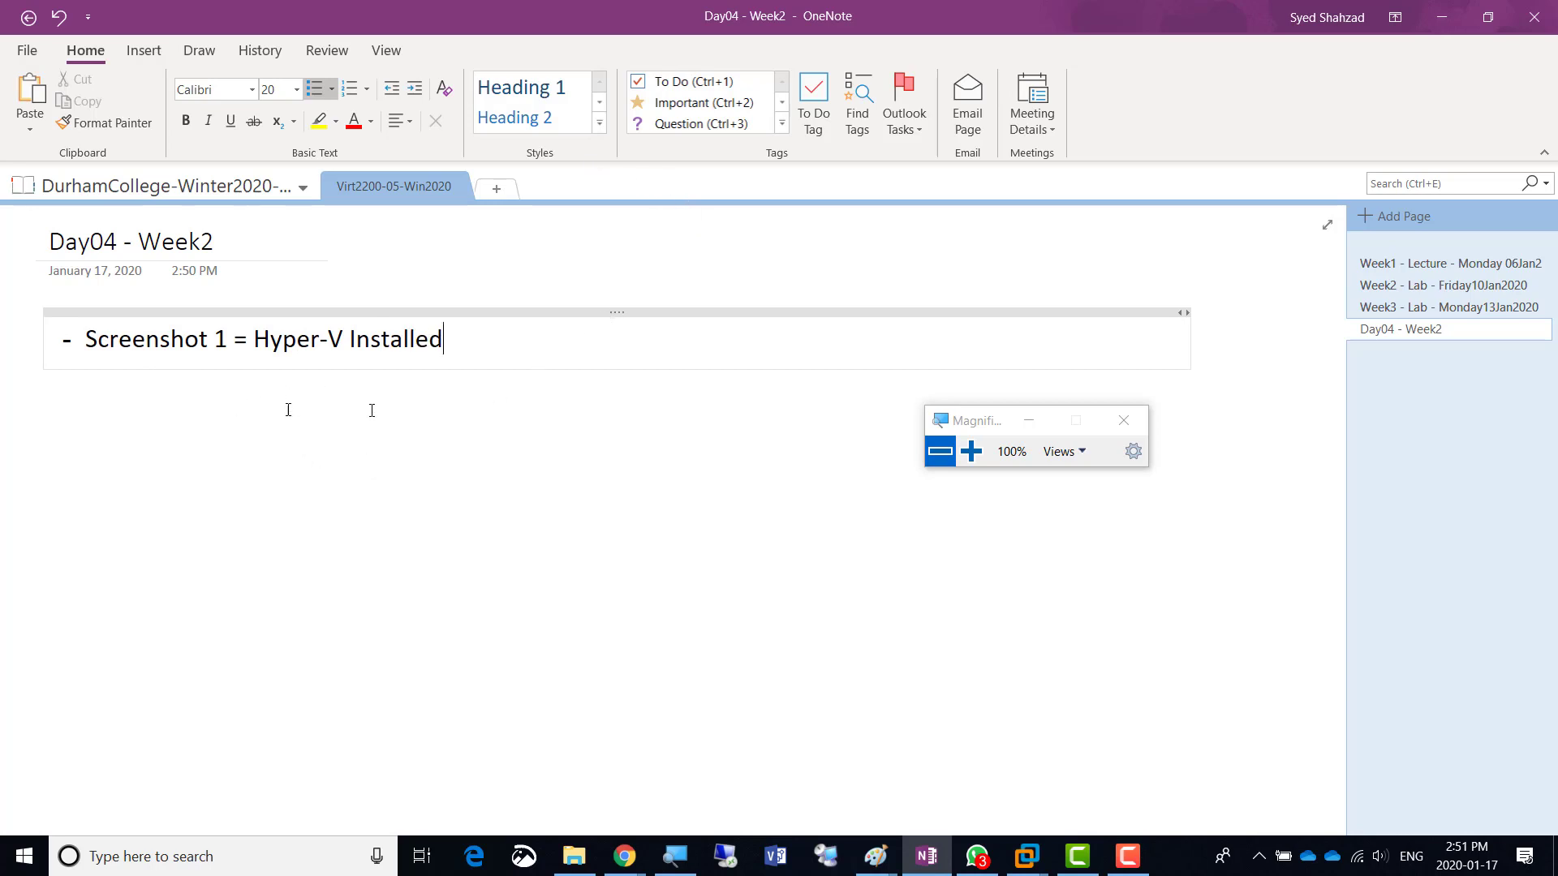
pyautogui.hotkey('alt', 'Tab')
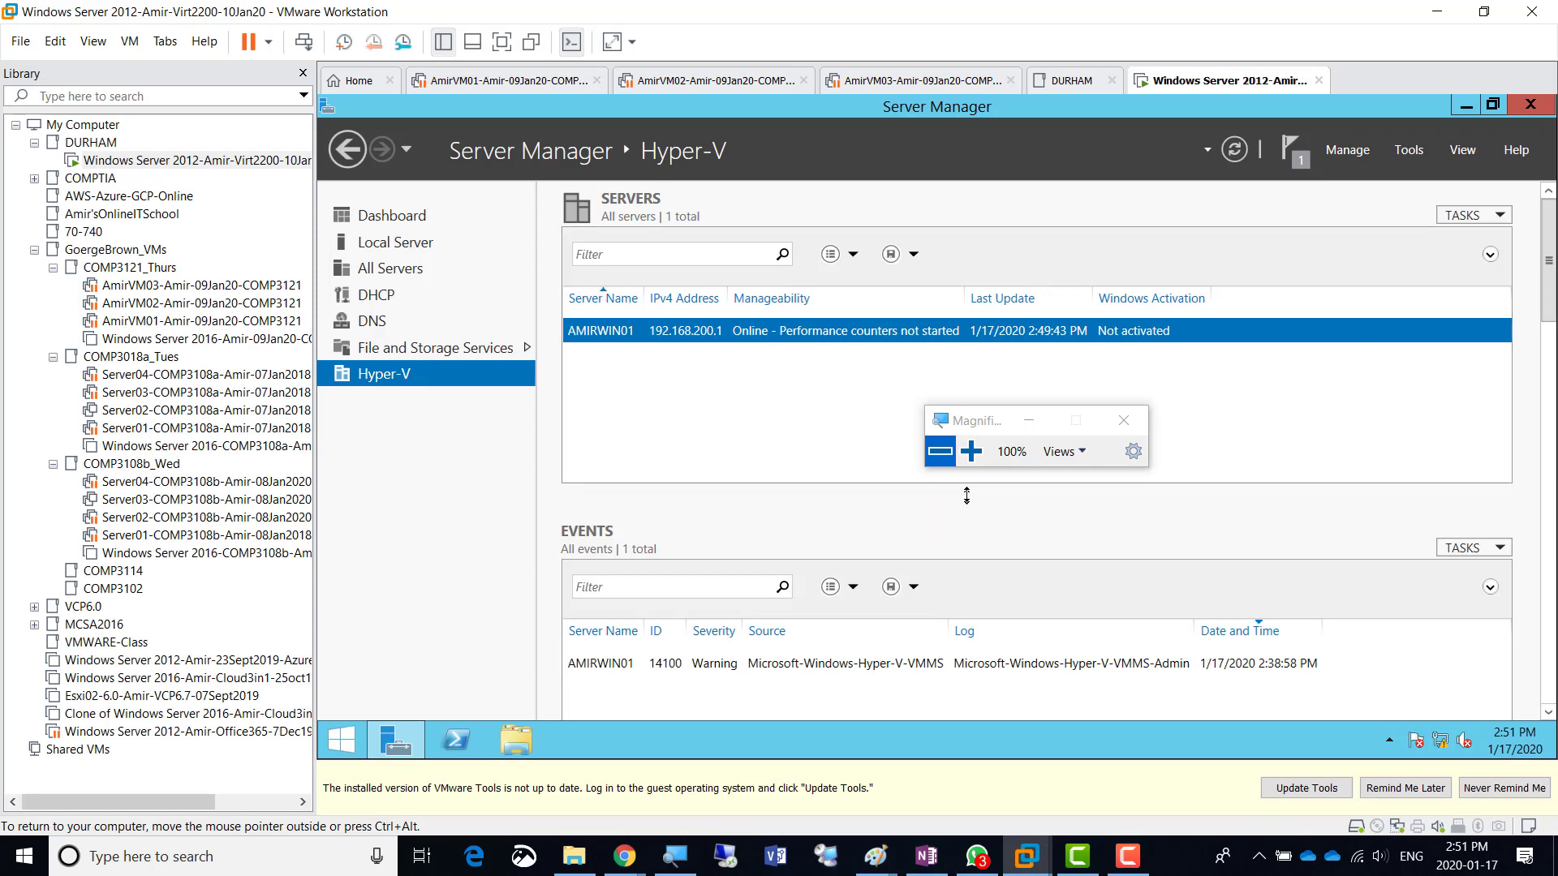
# - Launch Hyper-V Manager from the AMIRWIN01 server row's context menu
pyautogui.click(971, 451)
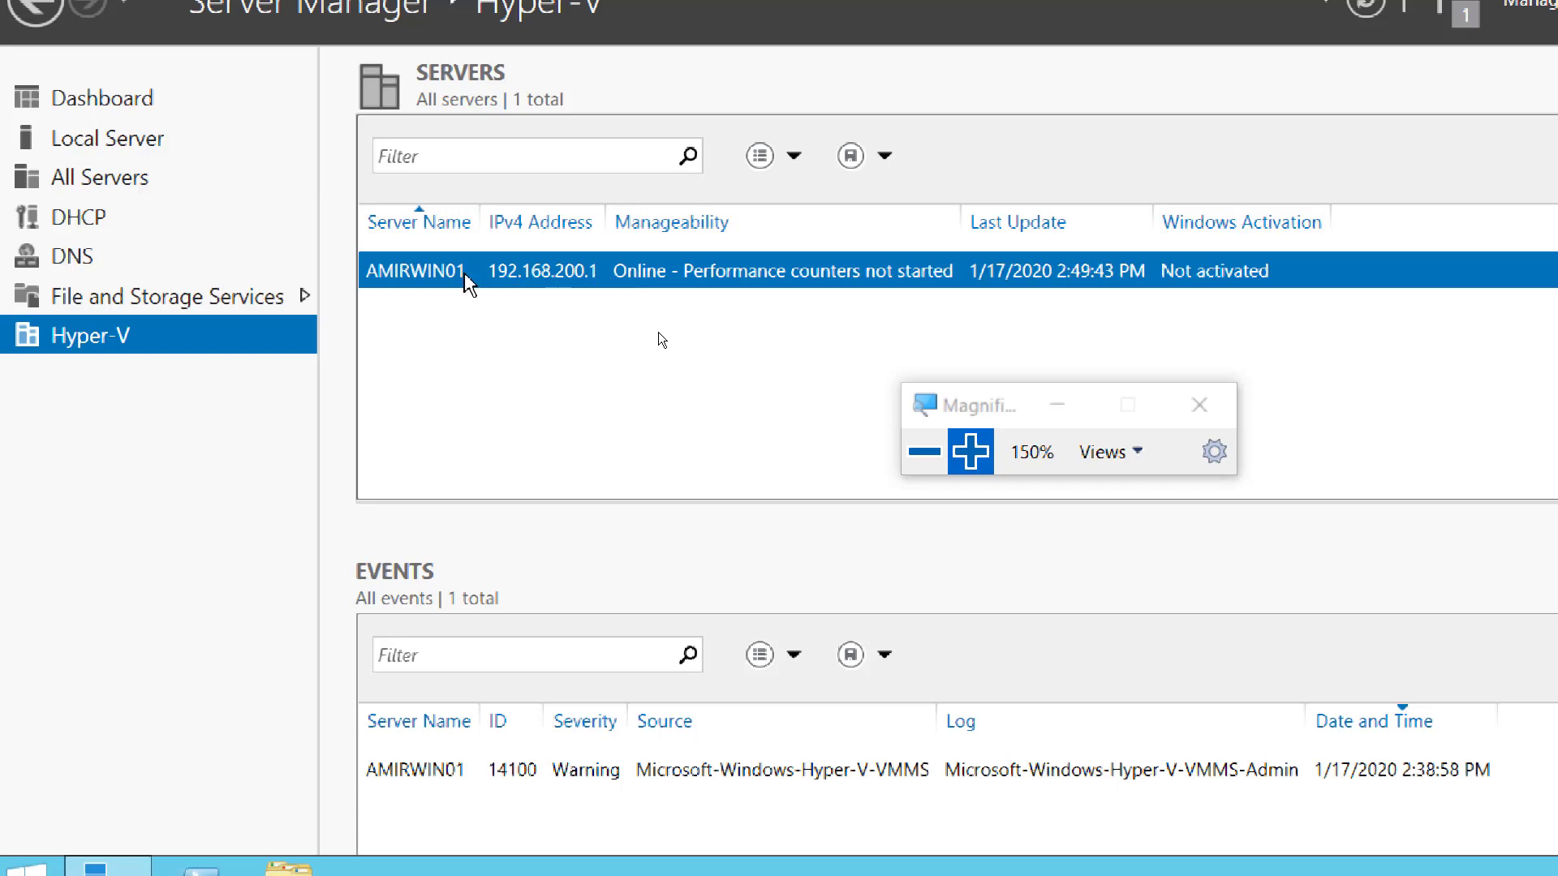
pyautogui.rightClick(574, 280)
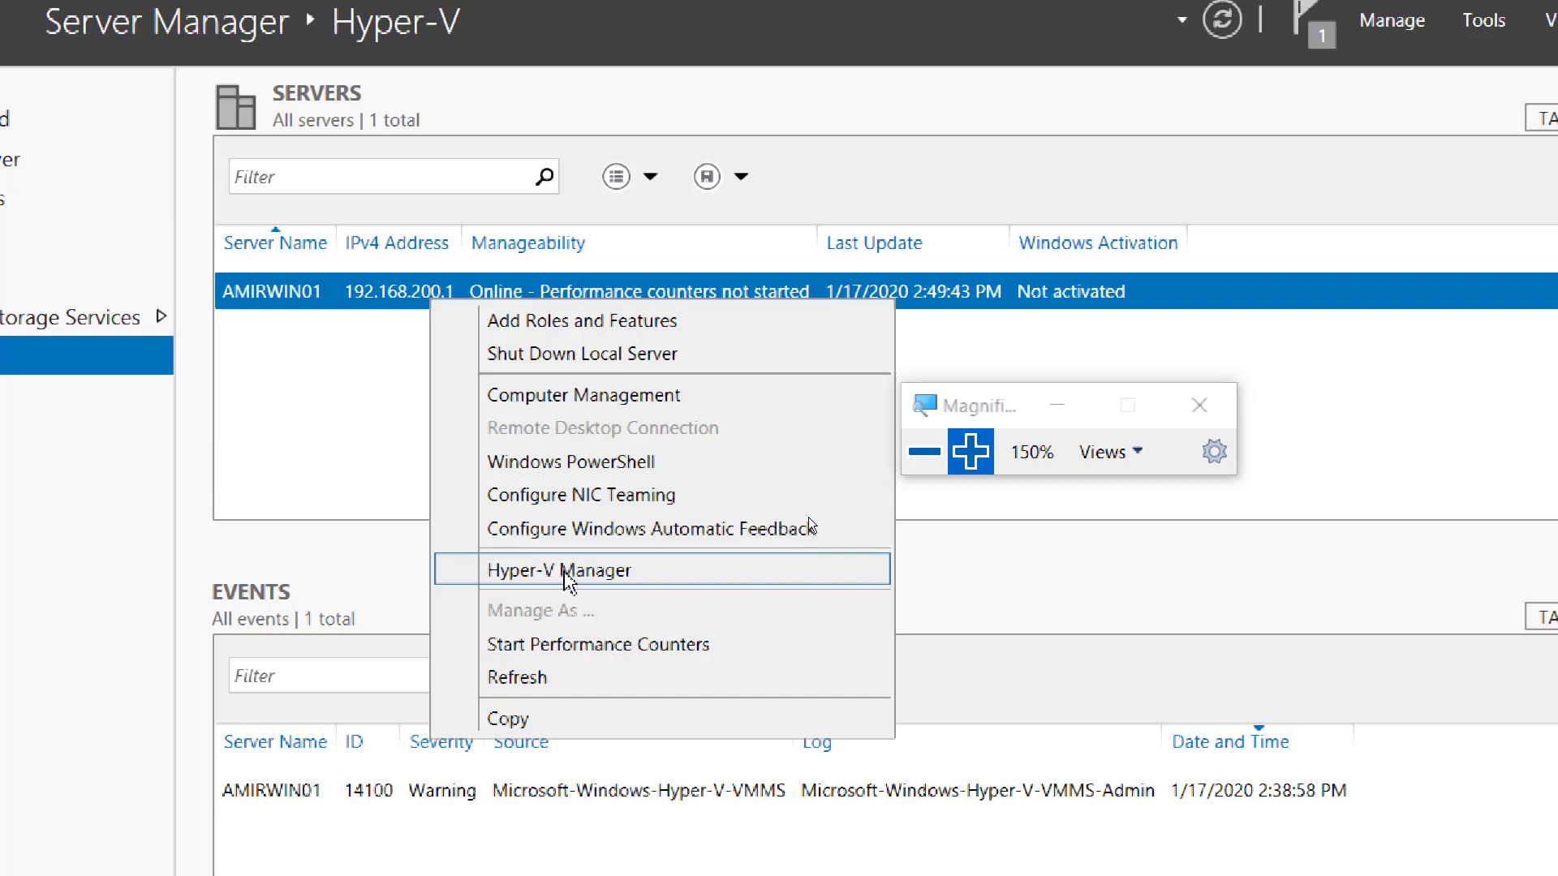
pyautogui.click(572, 578)
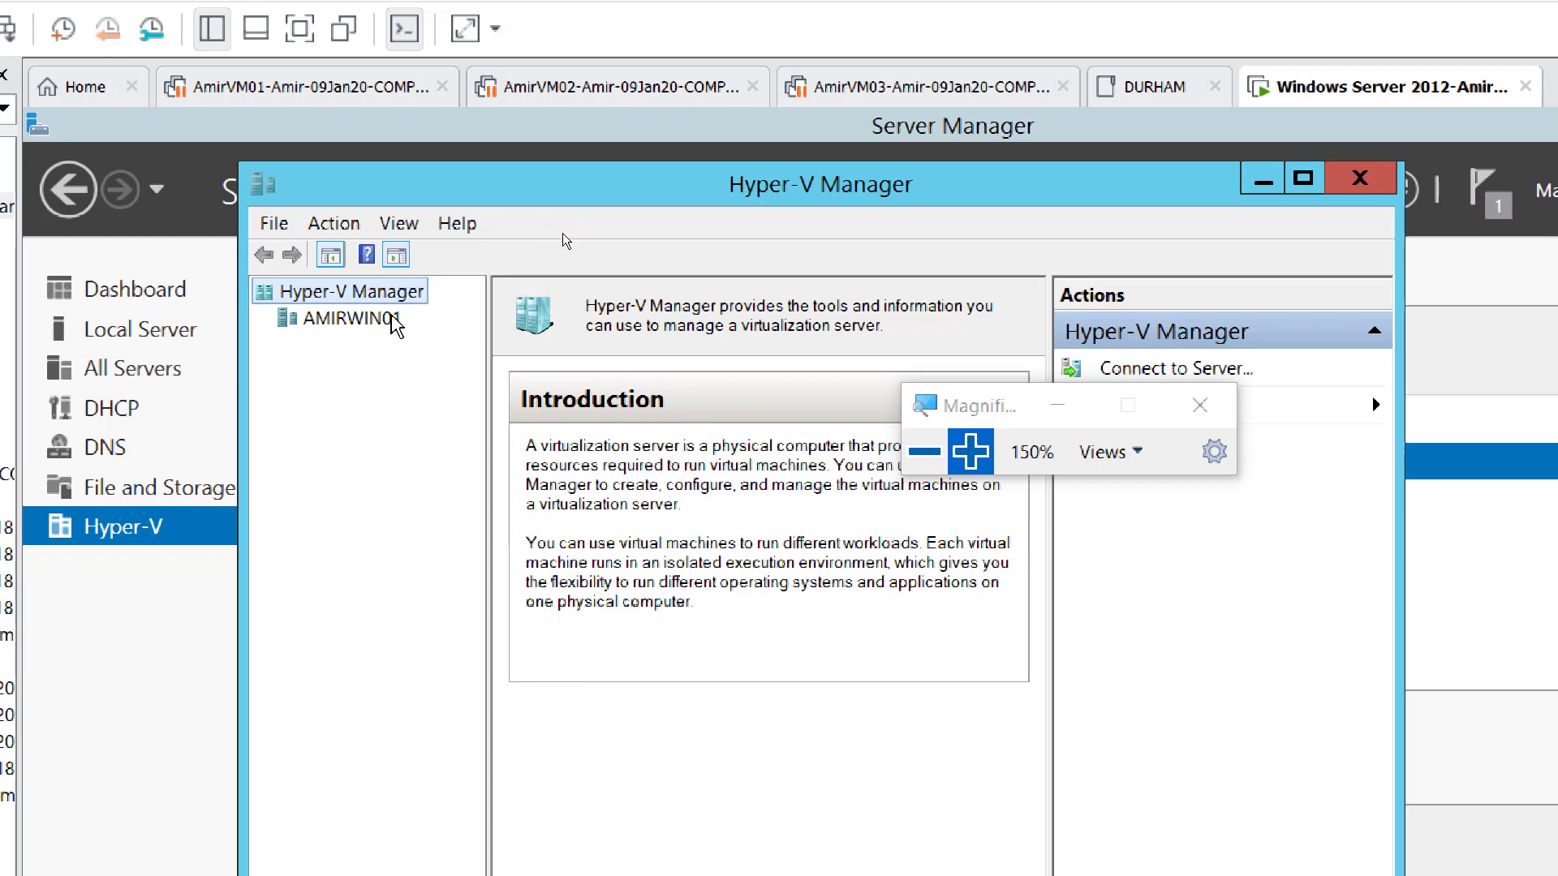
# - Select AMIRWIN01 in the Hyper-V Manager tree, showing its empty Virtual Machines list, and bring up its actions menu
pyautogui.click(364, 324)
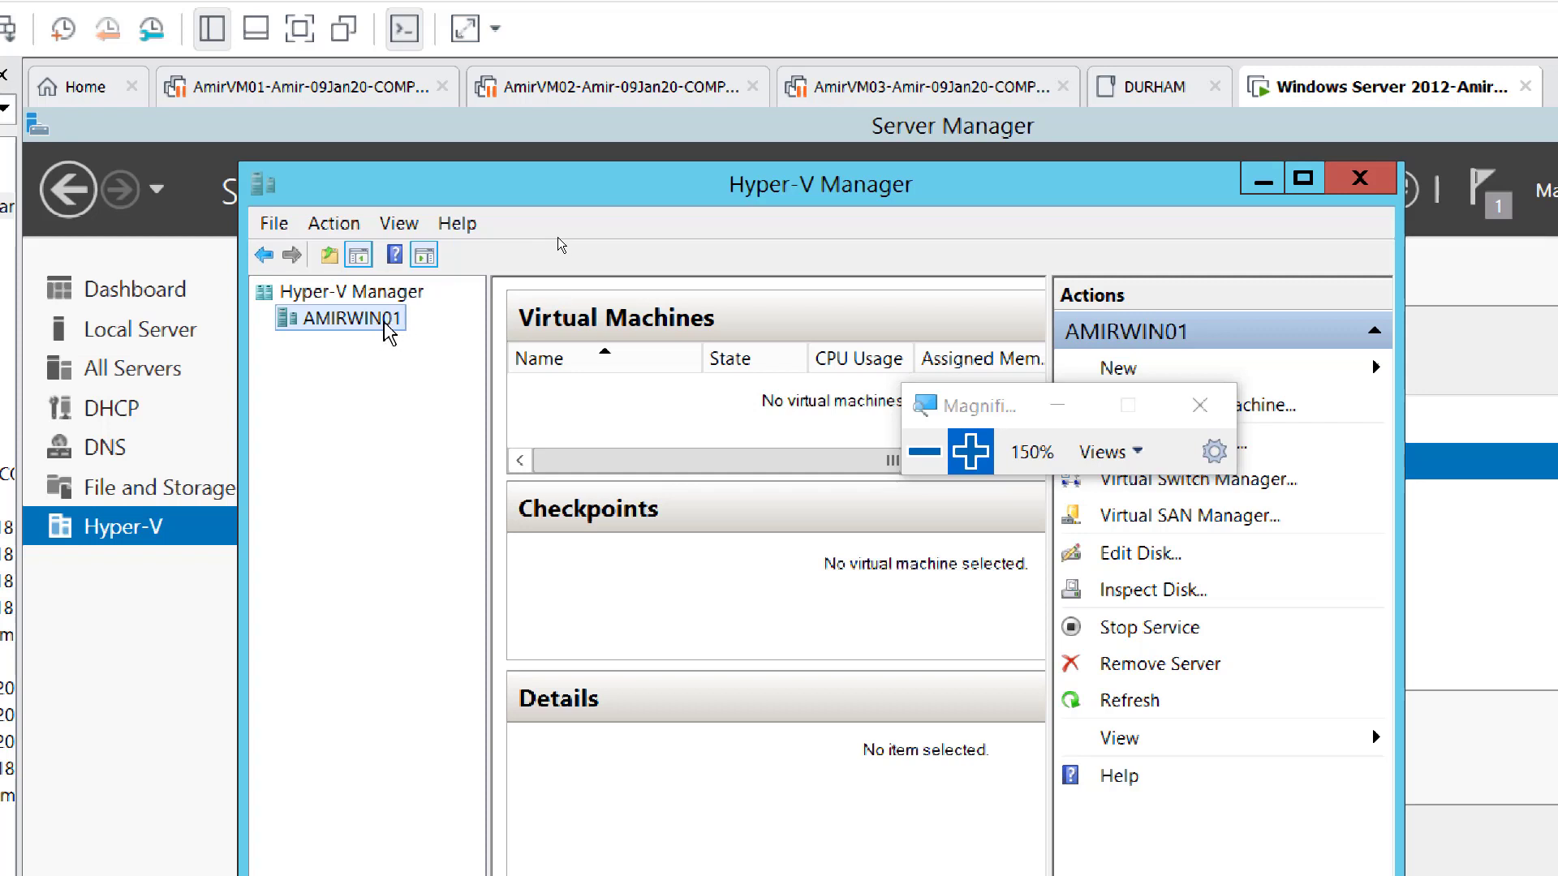
pyautogui.rightClick(385, 324)
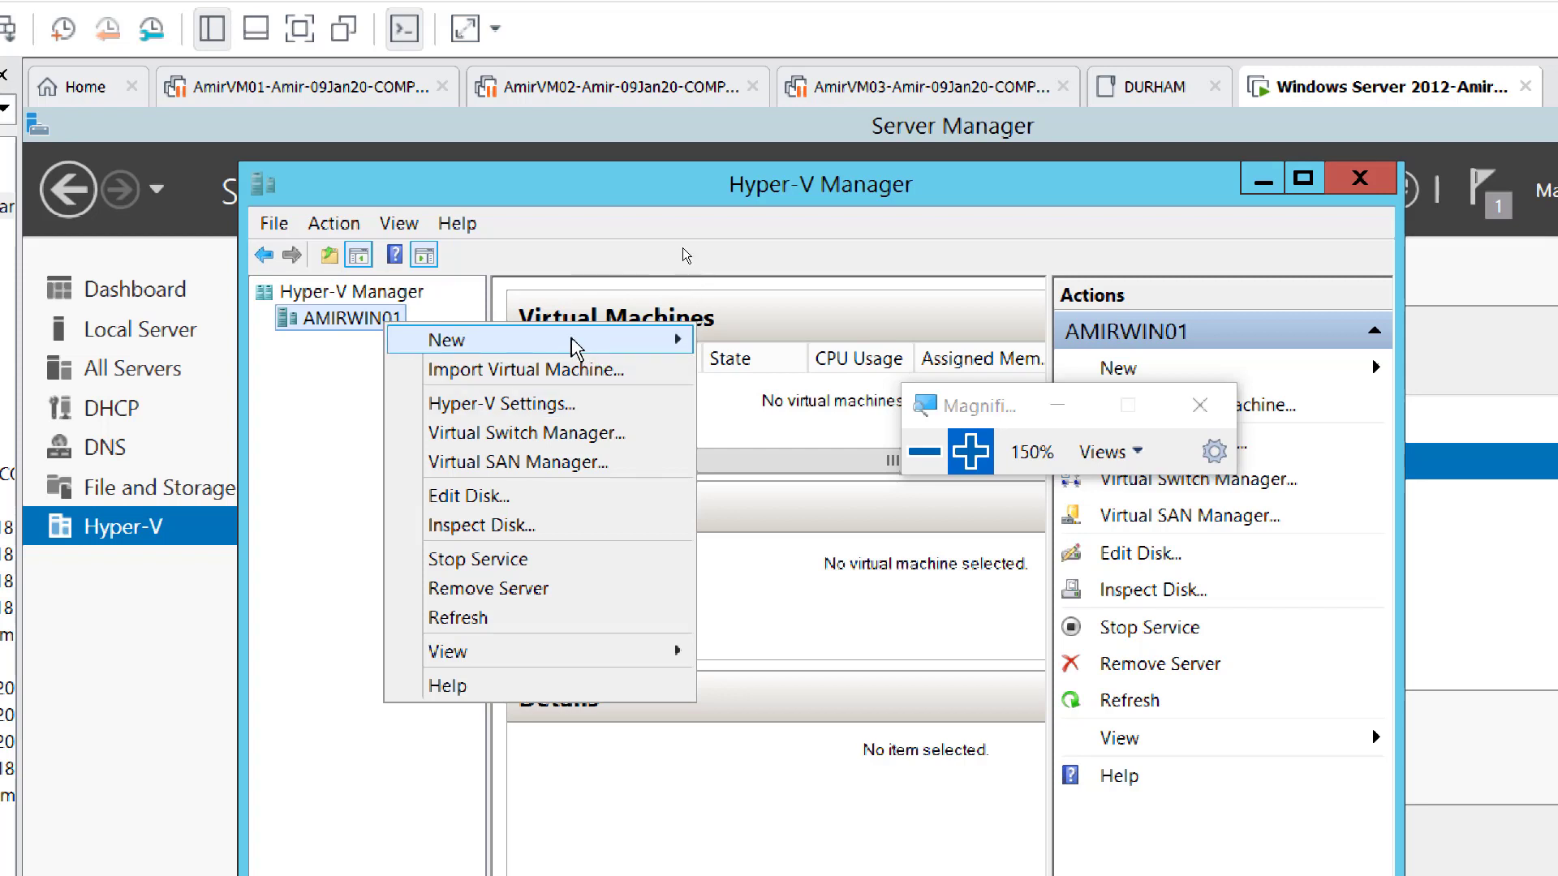
pyautogui.moveTo(574, 347)
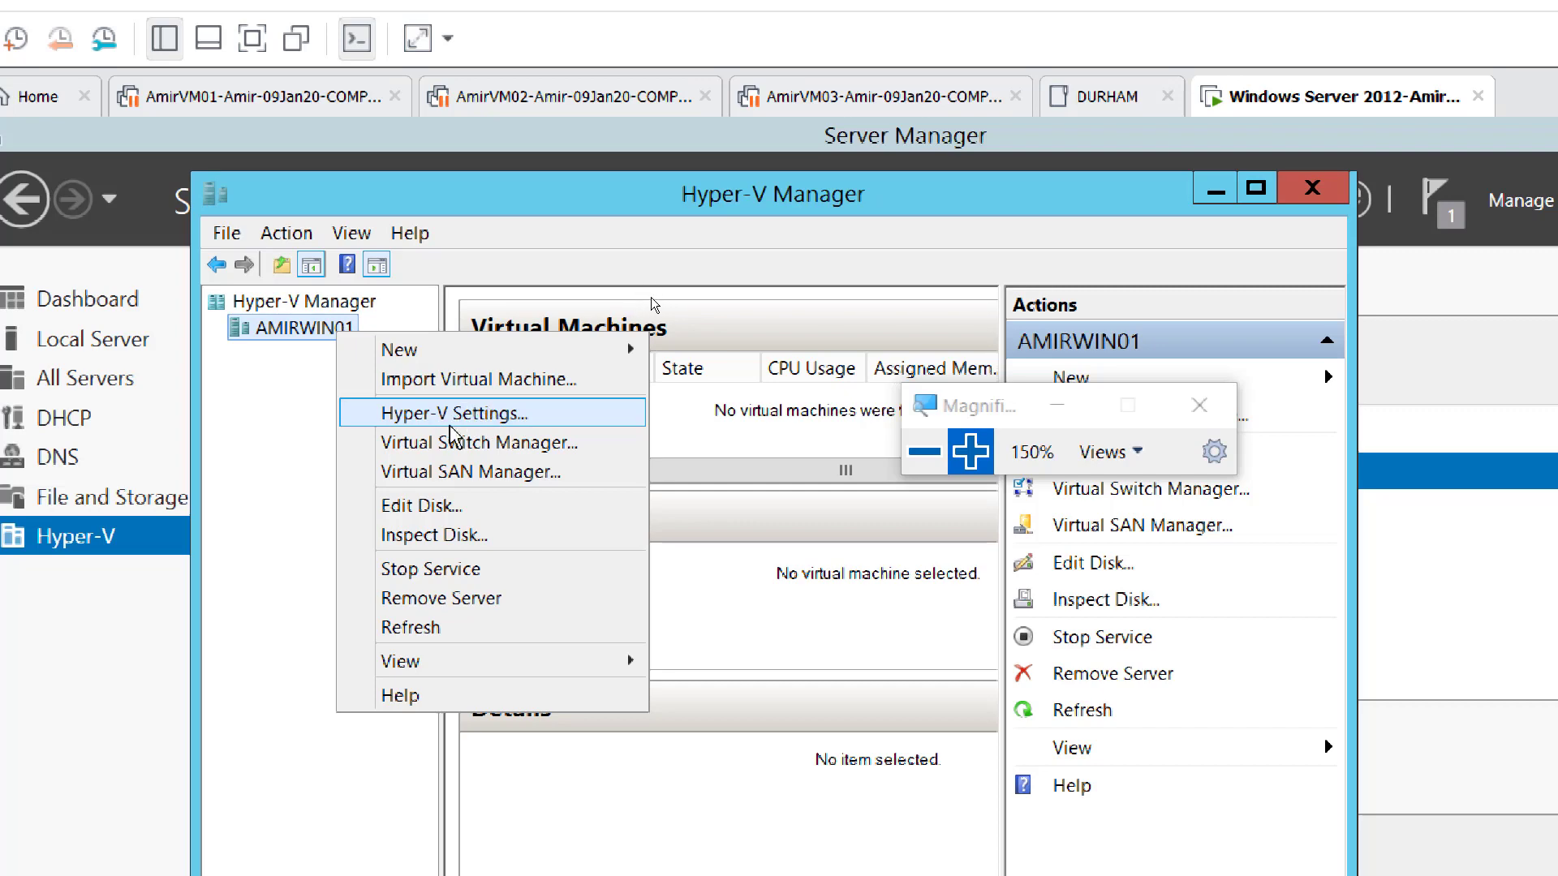
# - Open Hyper-V Settings for AMIRWIN01 on the Virtual Hard Disks page
pyautogui.click(496, 416)
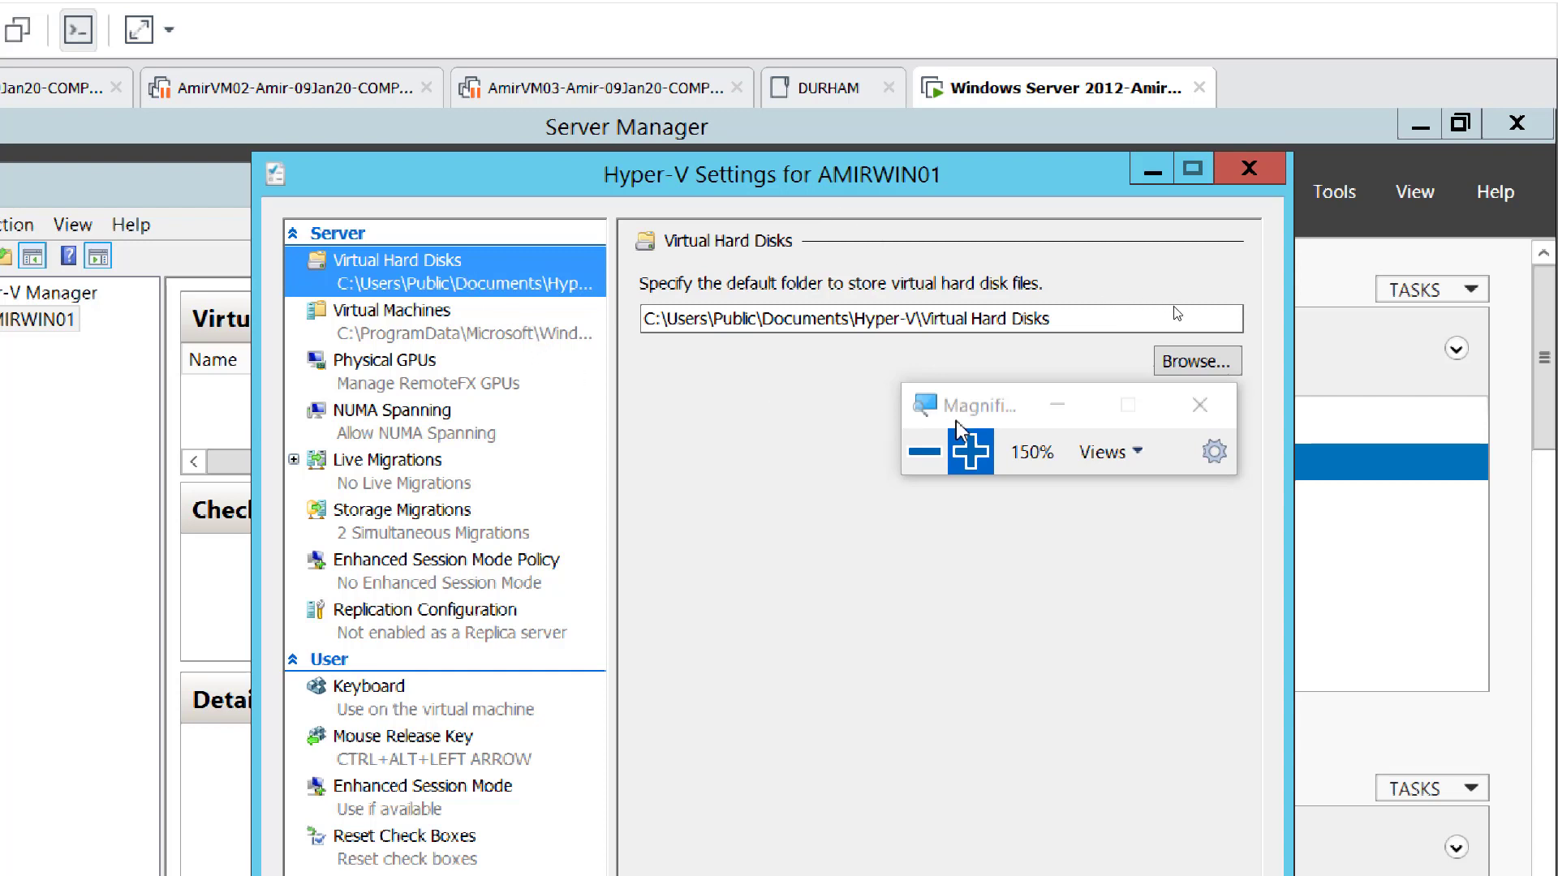
pyautogui.moveTo(1017, 414); pyautogui.dragTo(1040, 475)
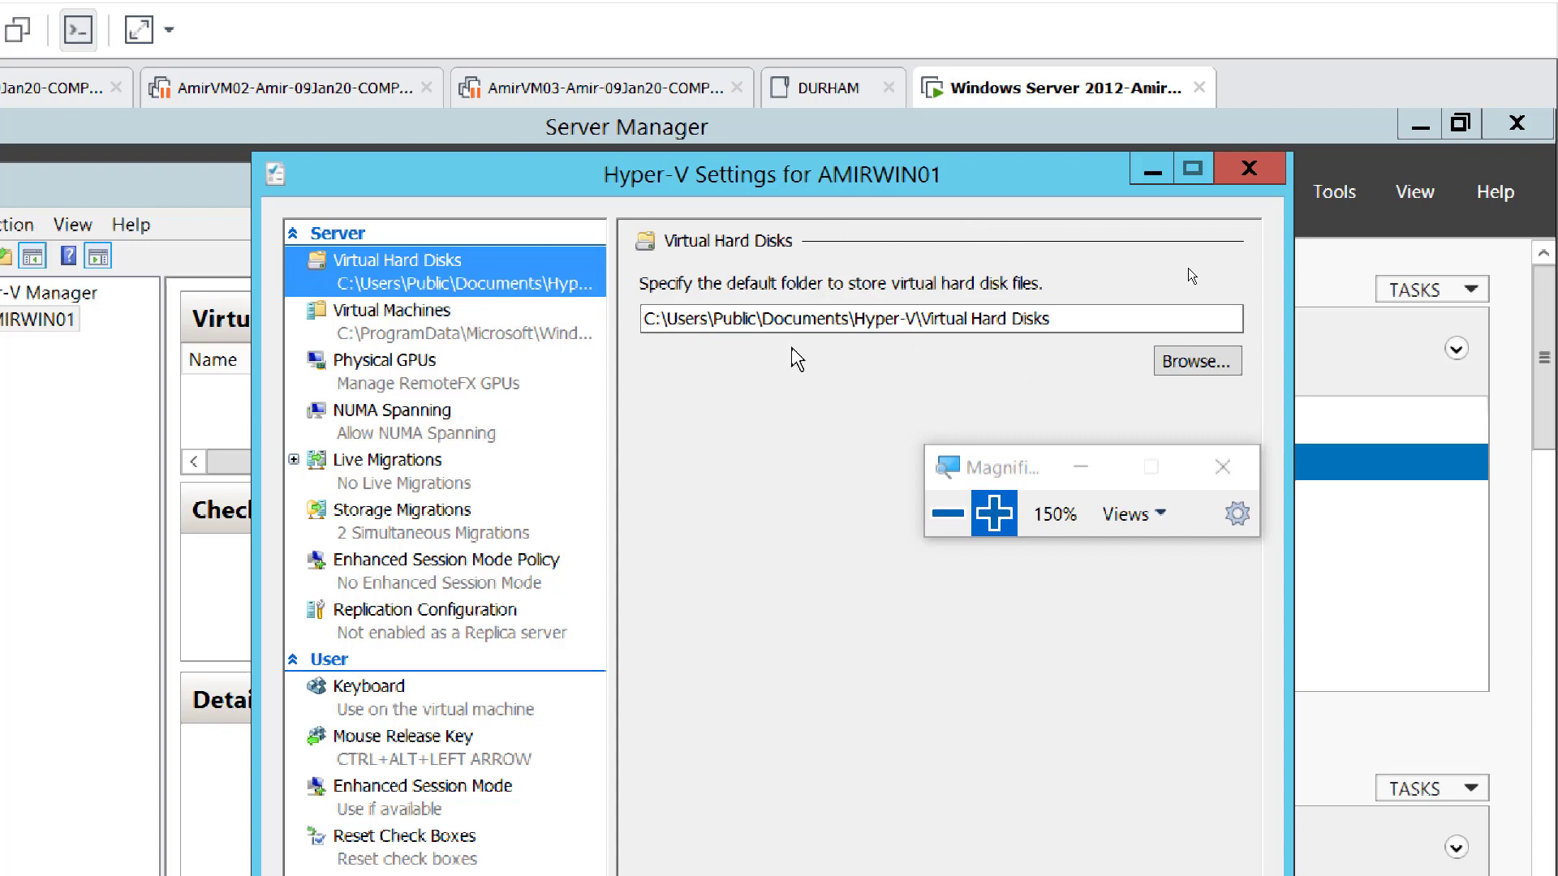
pyautogui.moveTo(658, 320); pyautogui.dragTo(646, 320)
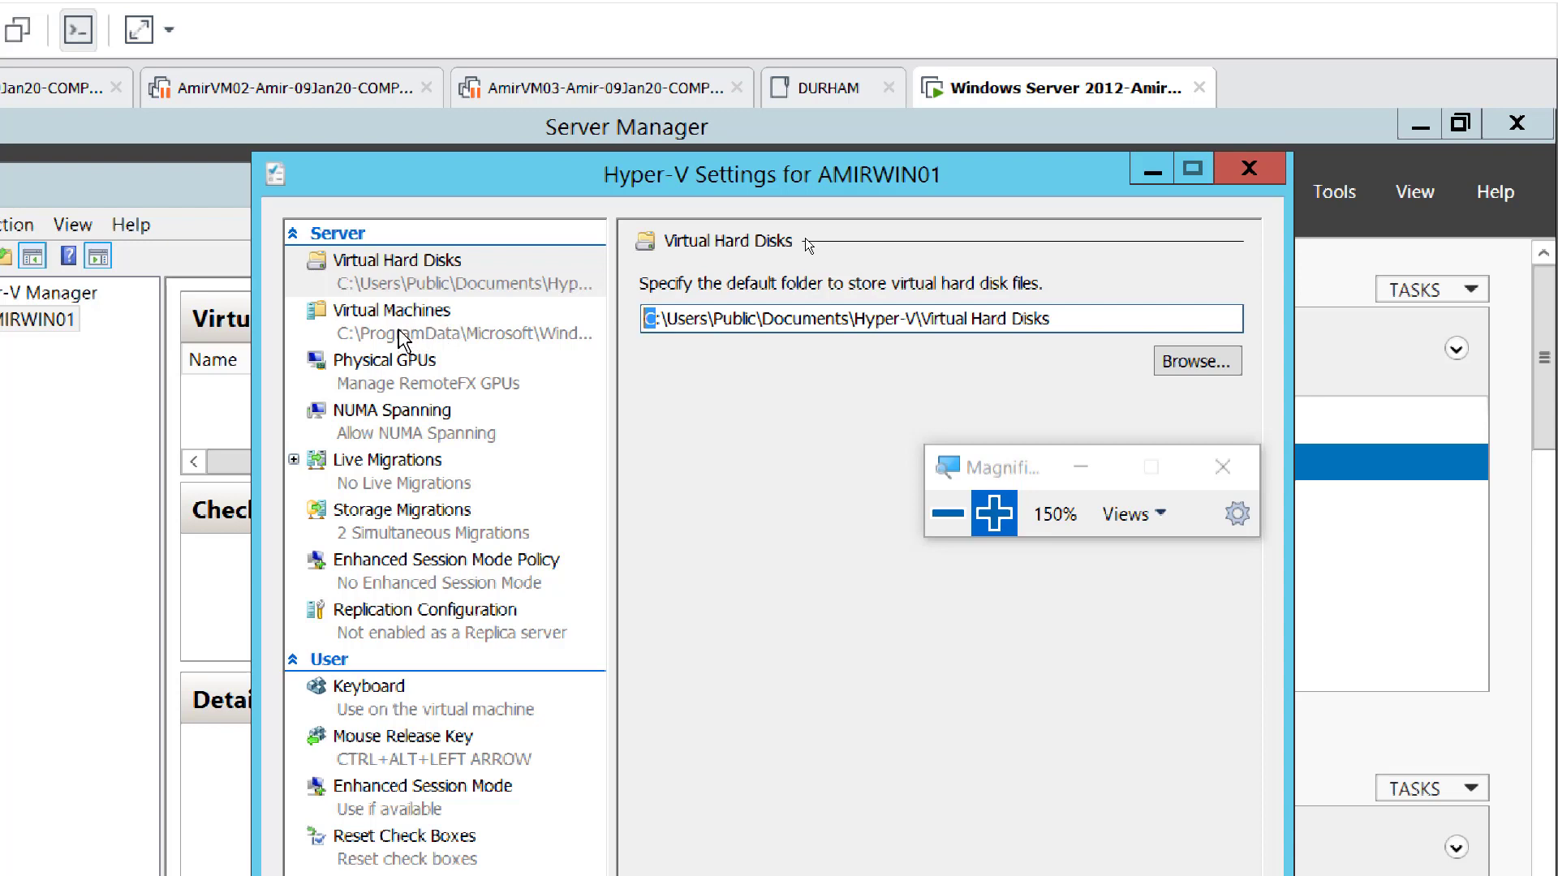
# - Compare the default Virtual Machines and Virtual Hard Disks folders, then view Physical GPUs
pyautogui.click(412, 337)
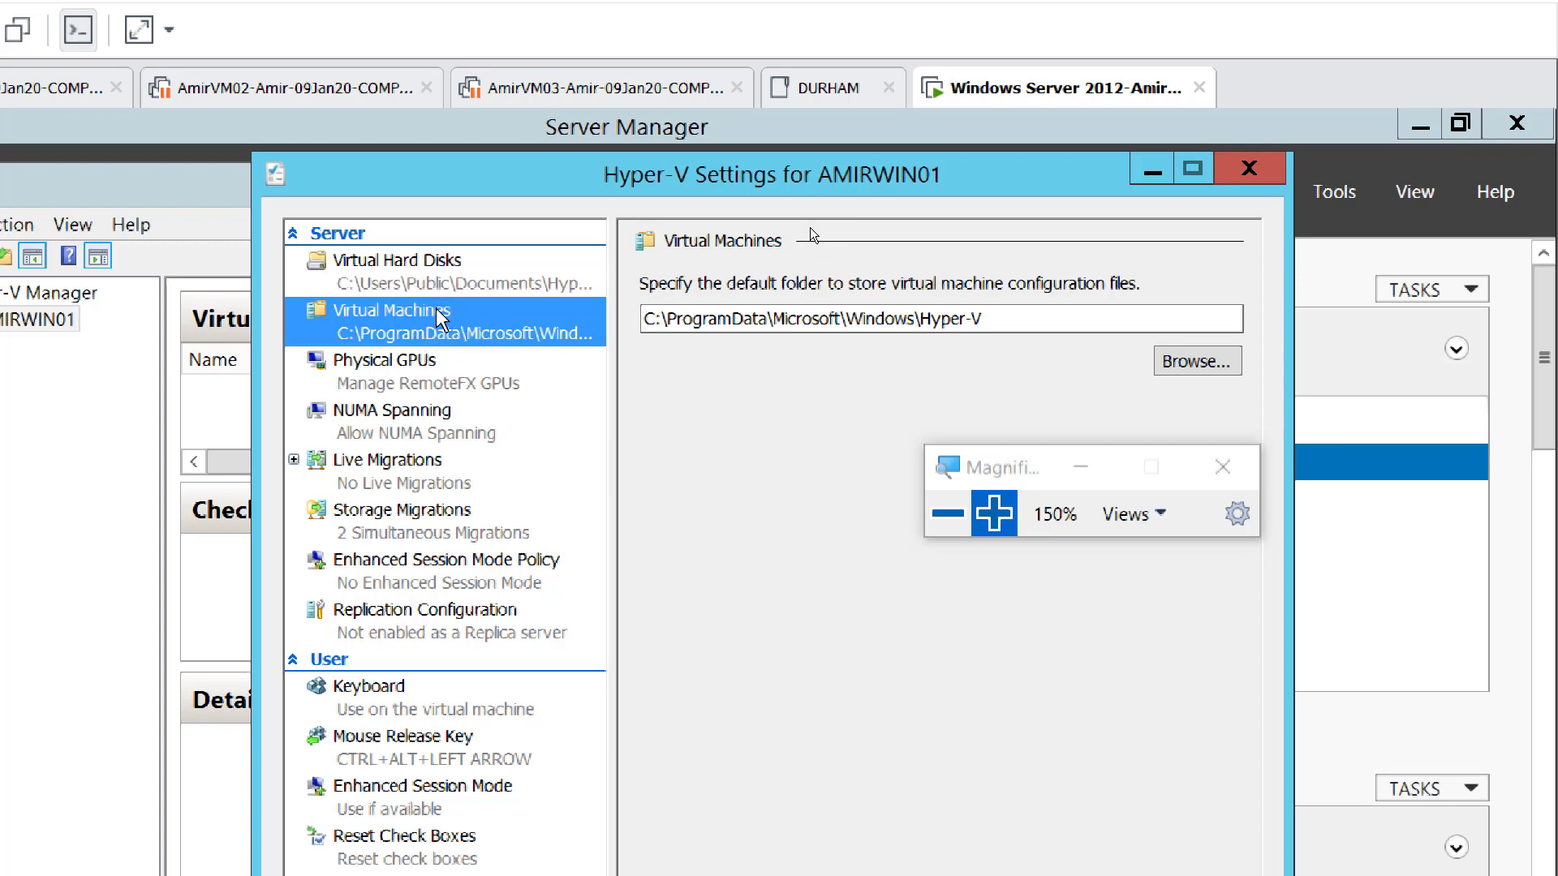
pyautogui.click(444, 280)
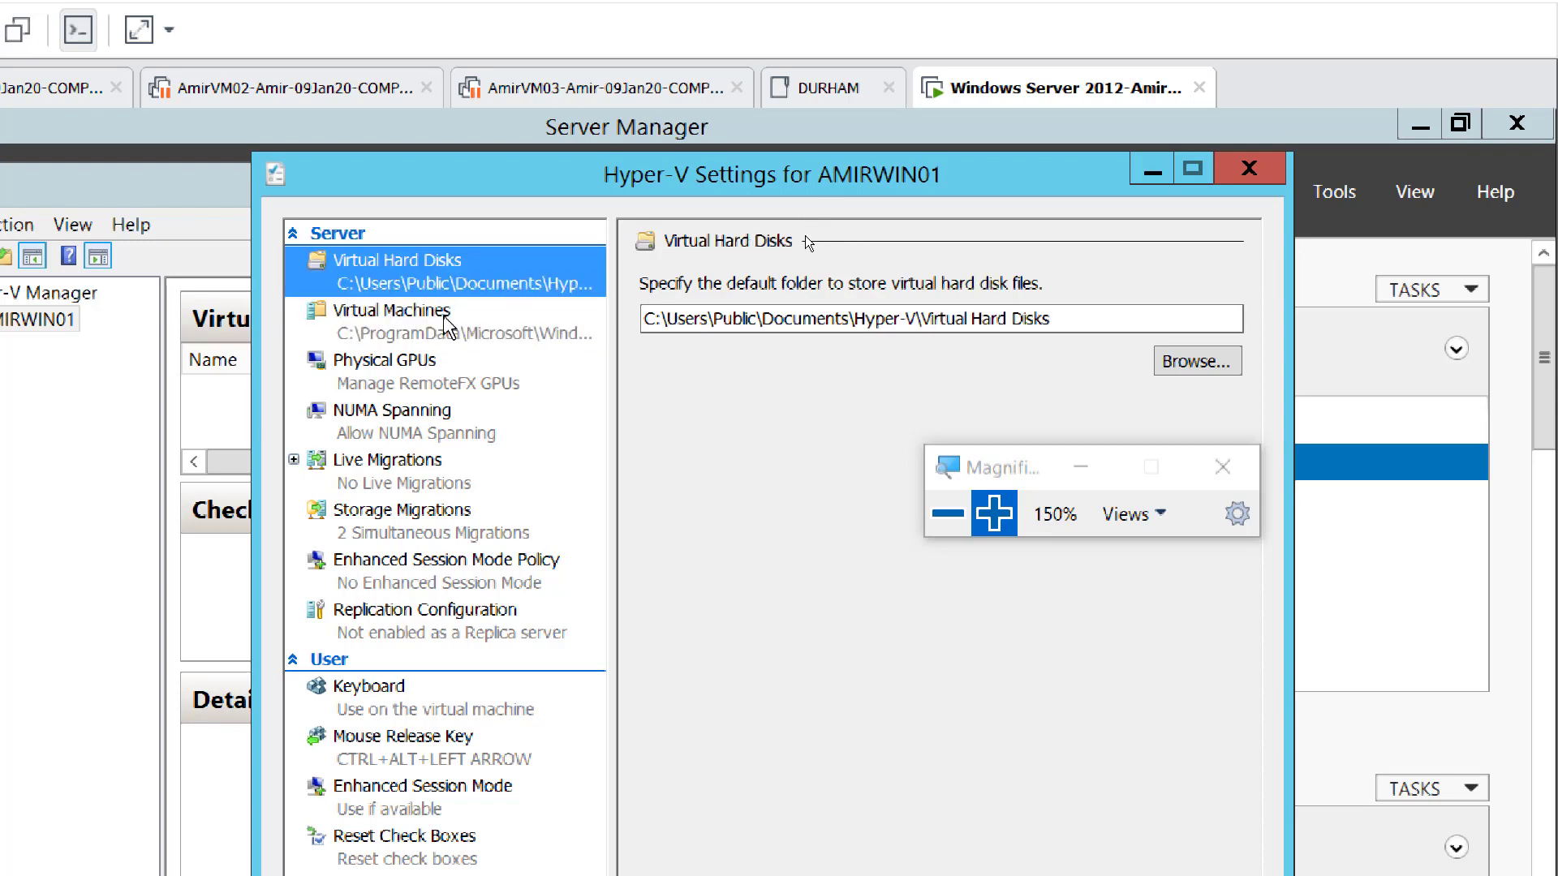
pyautogui.click(444, 325)
pyautogui.click(443, 283)
pyautogui.click(461, 324)
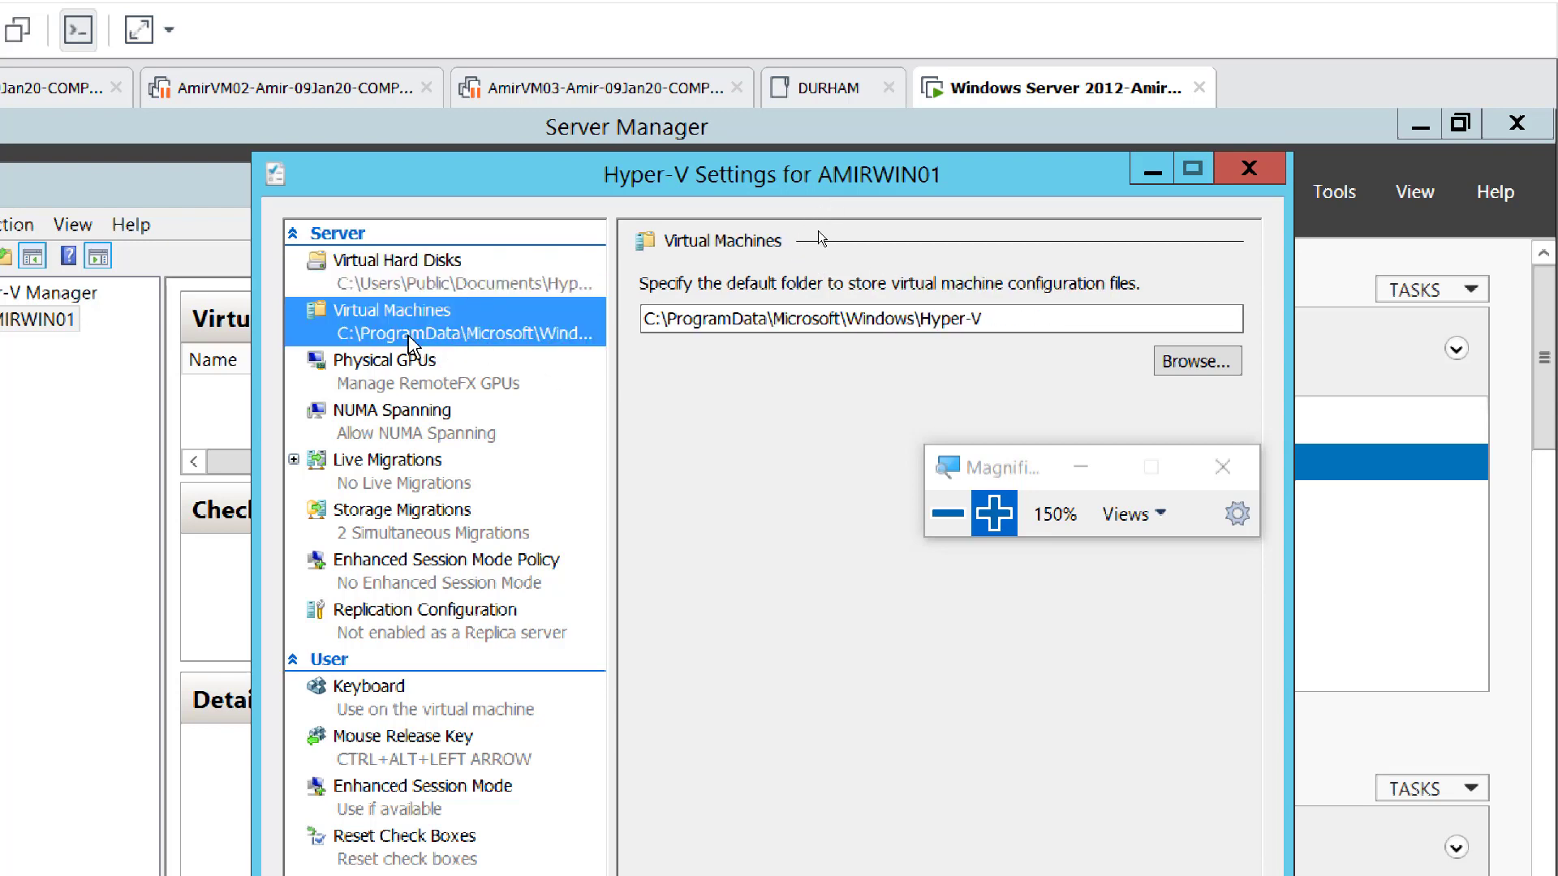
pyautogui.click(406, 381)
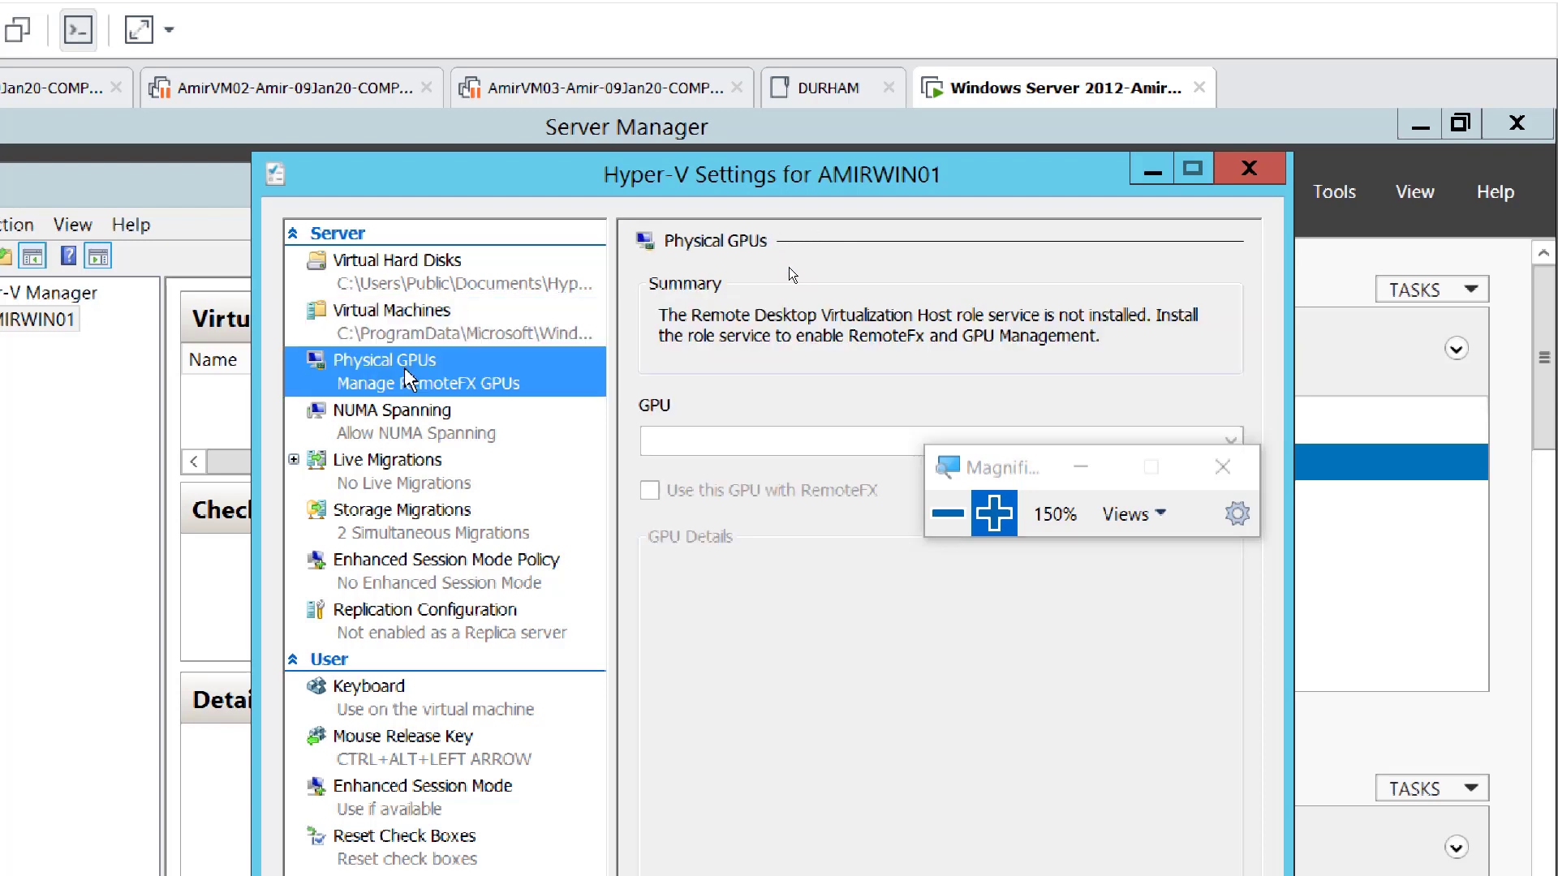
# - Check that NUMA Spanning allows VMs to span physical NUMA nodes, then reset magnification to 100%
pyautogui.moveTo(978, 483); pyautogui.dragTo(1247, 477)
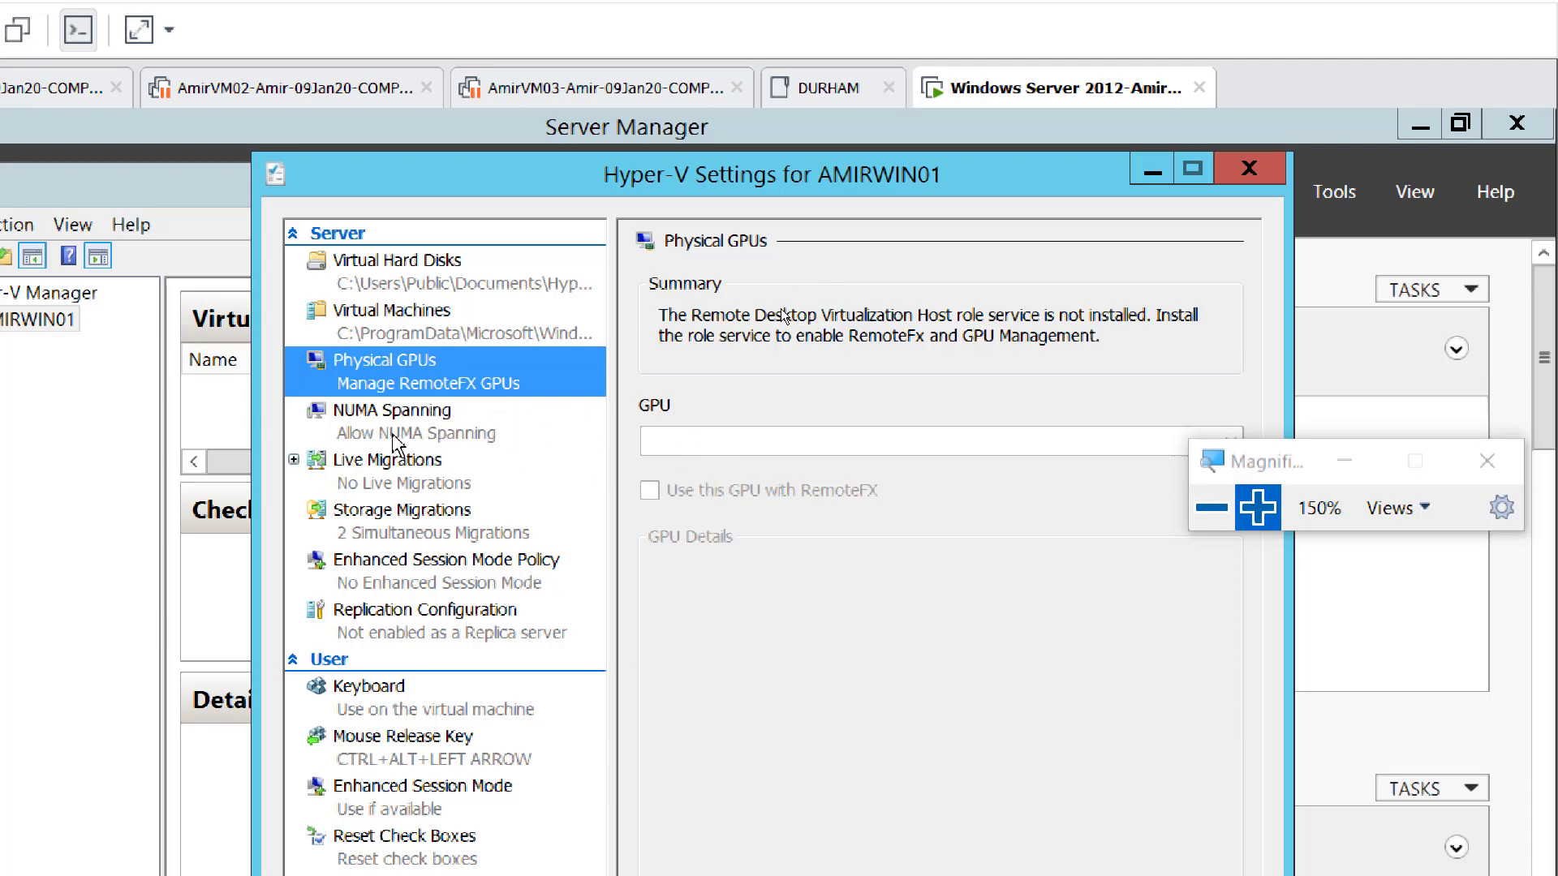
pyautogui.click(386, 431)
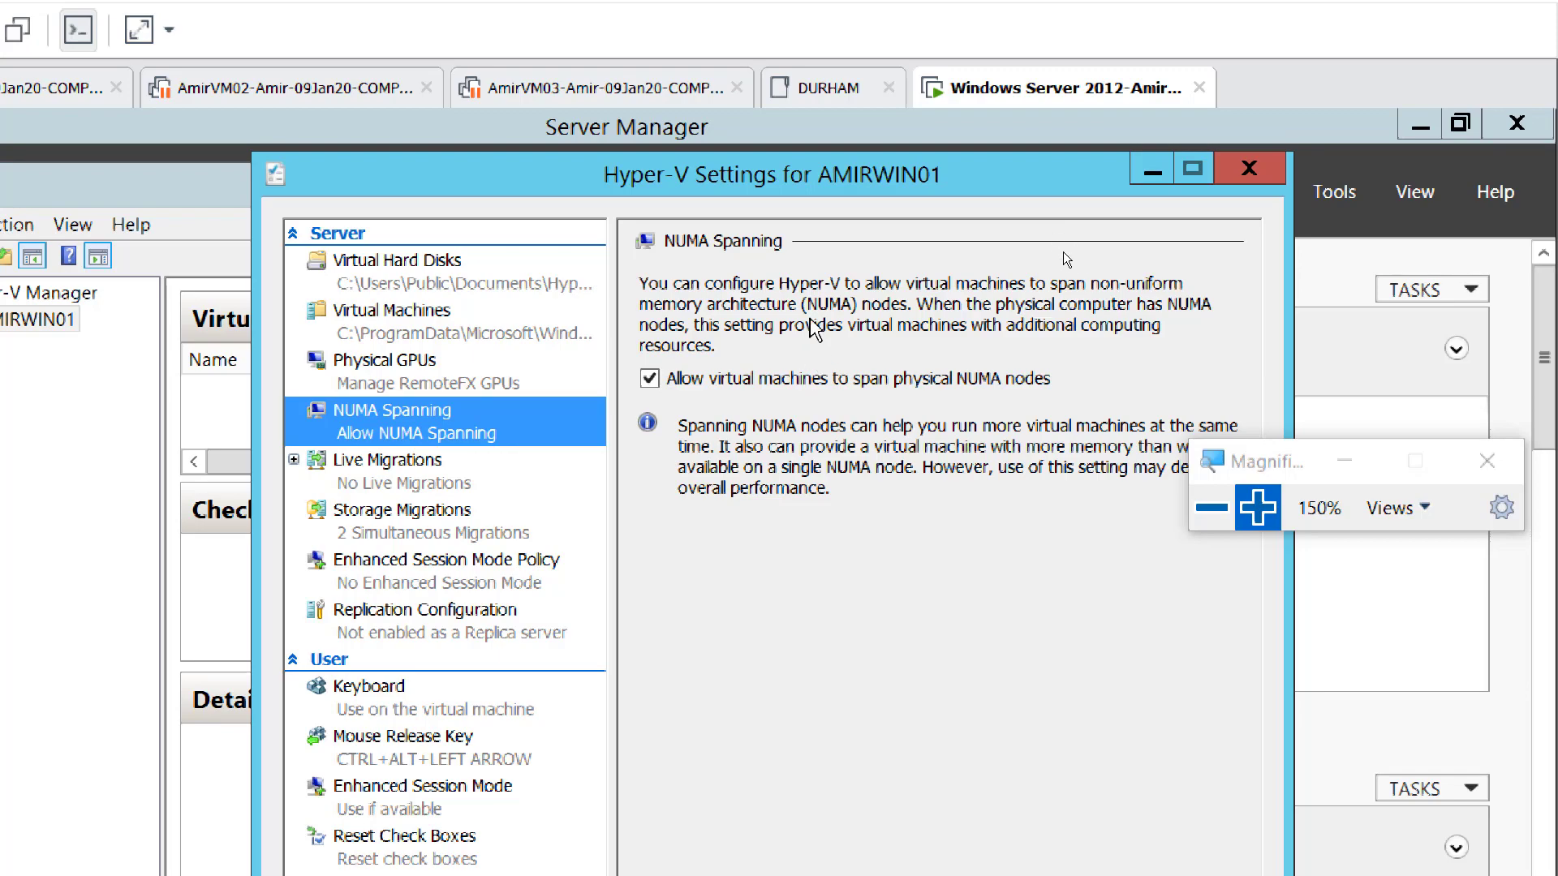
pyautogui.click(1211, 510)
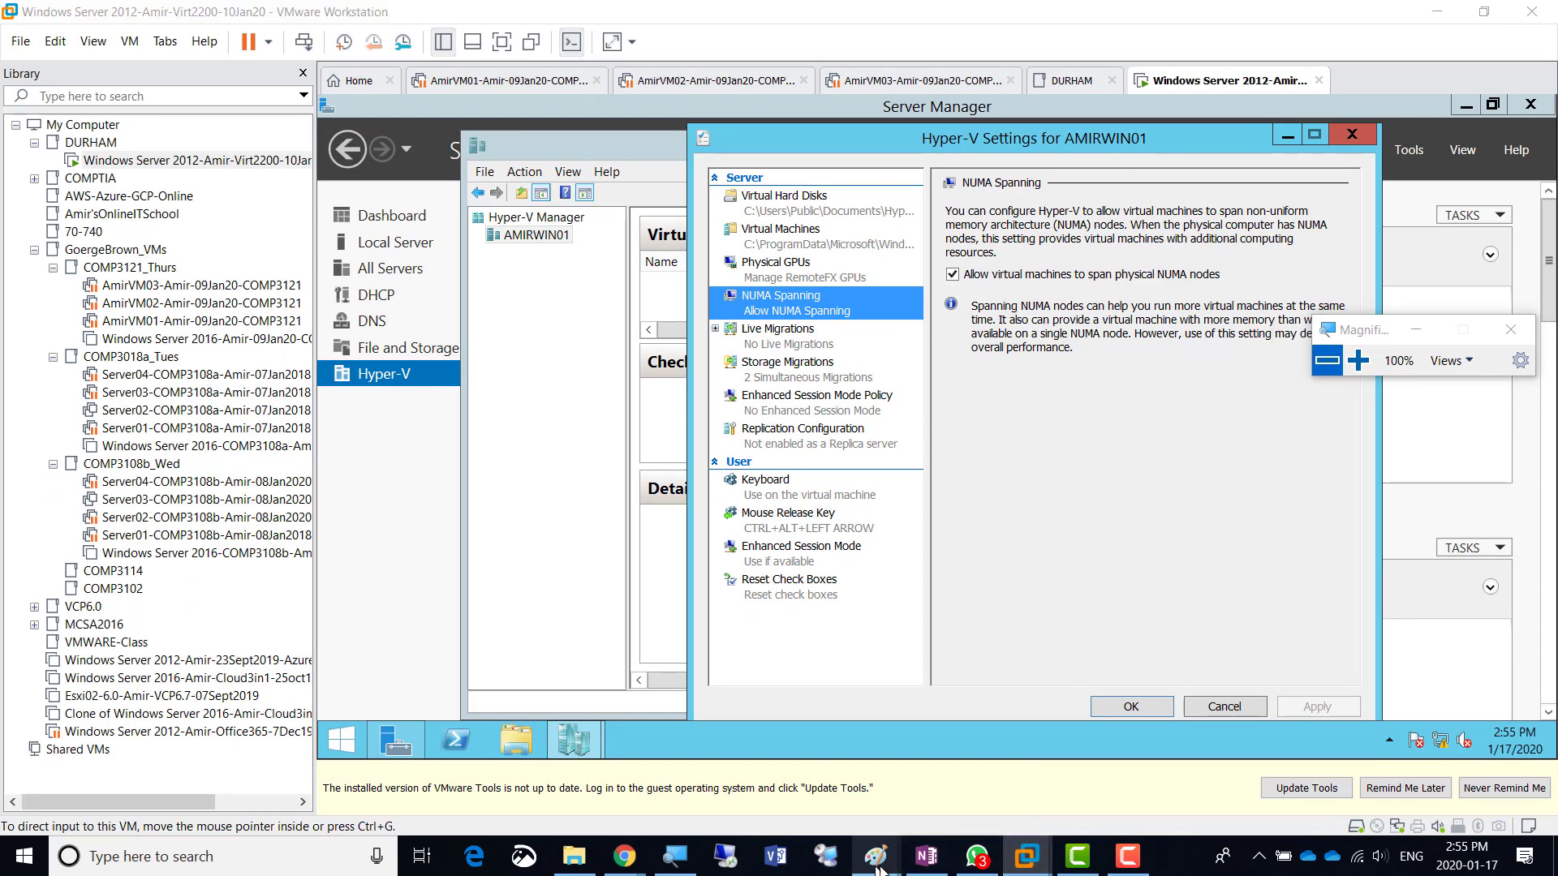
# - In Paint, add the green text label 'SQL' inside the leftmost blue VM box
pyautogui.moveTo(887, 873)
pyautogui.click(1055, 750)
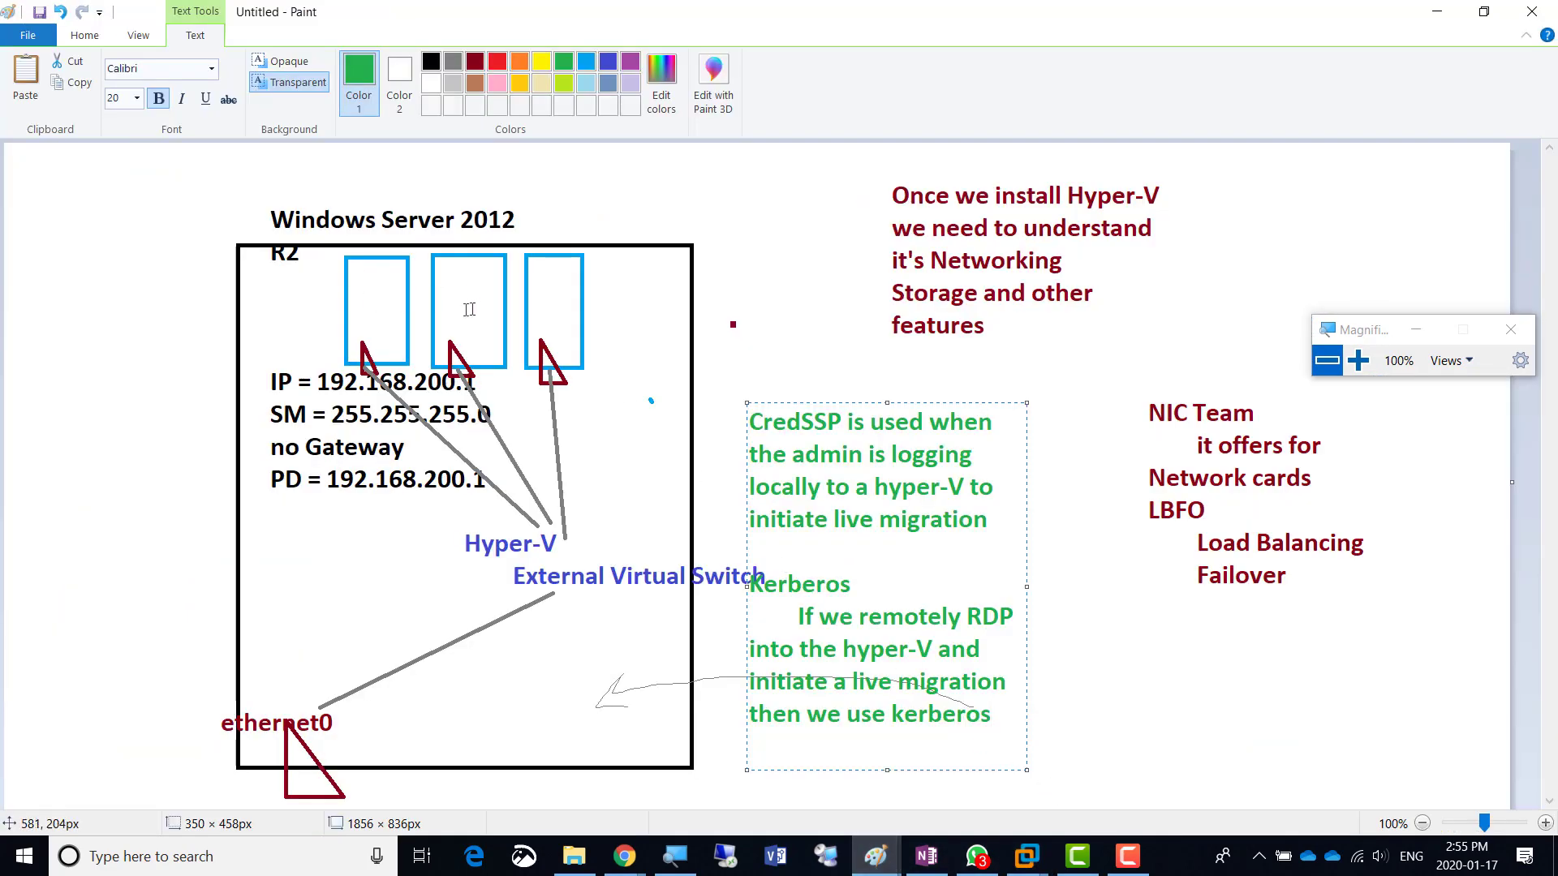
pyautogui.click(86, 37)
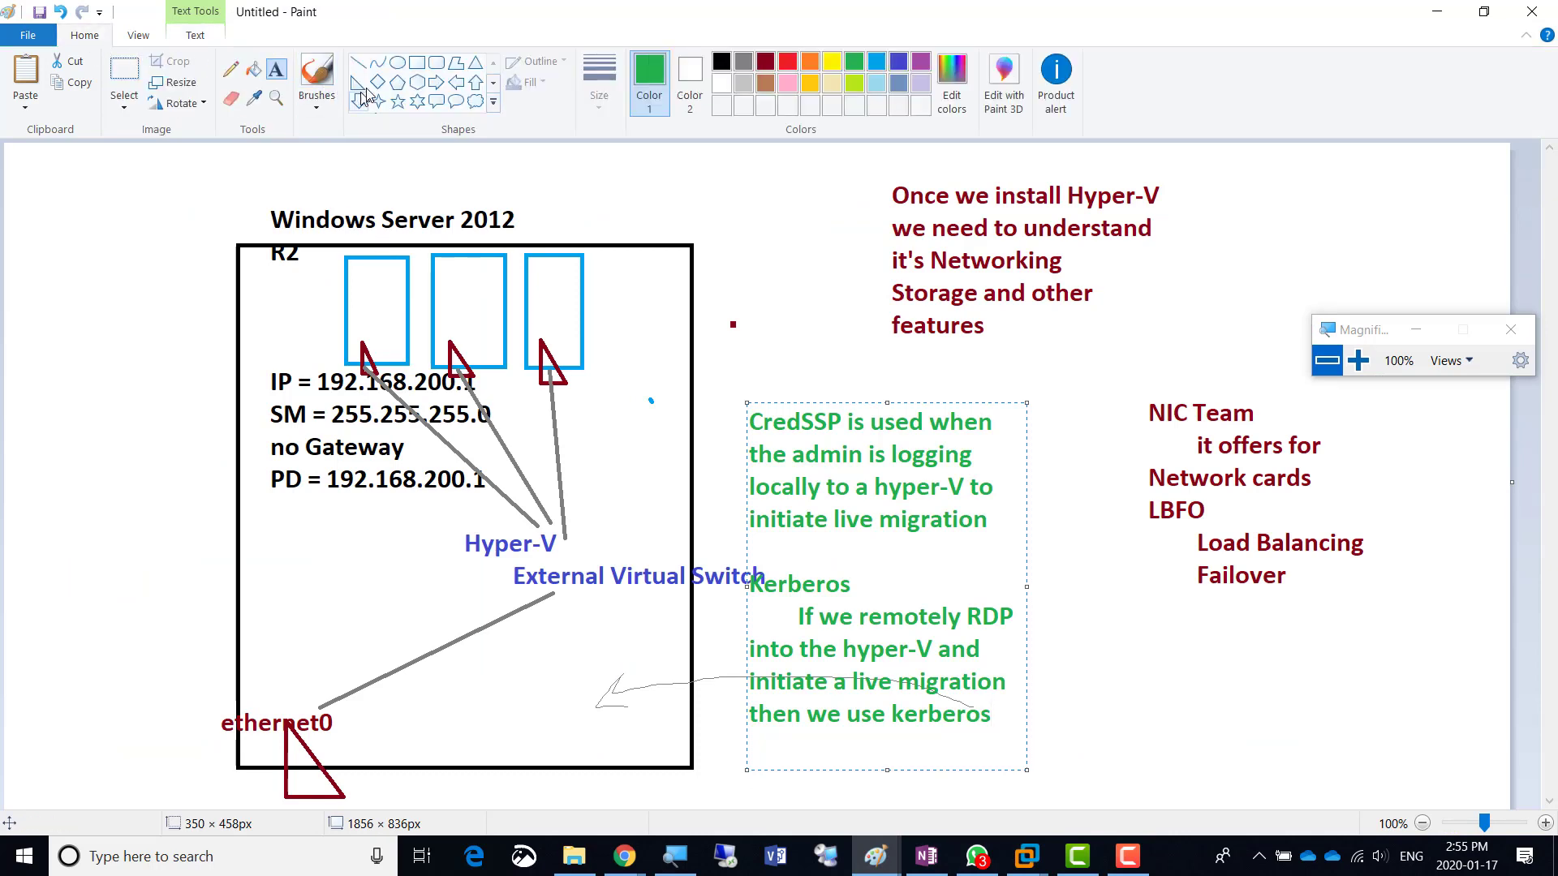
pyautogui.click(350, 286)
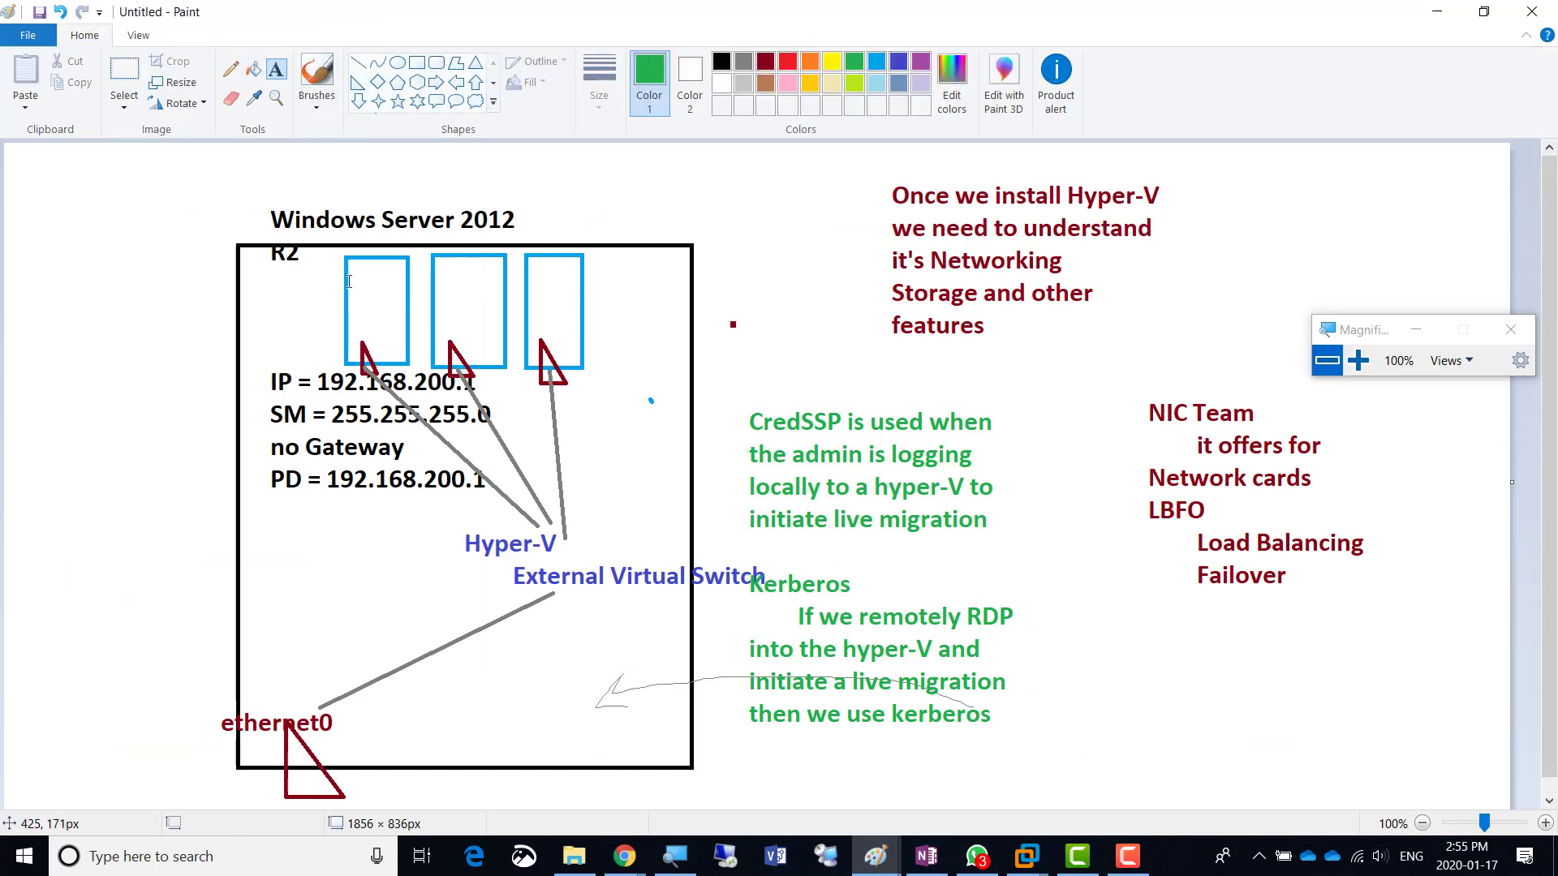
pyautogui.moveTo(351, 286); pyautogui.dragTo(363, 282)
pyautogui.write('SQL')
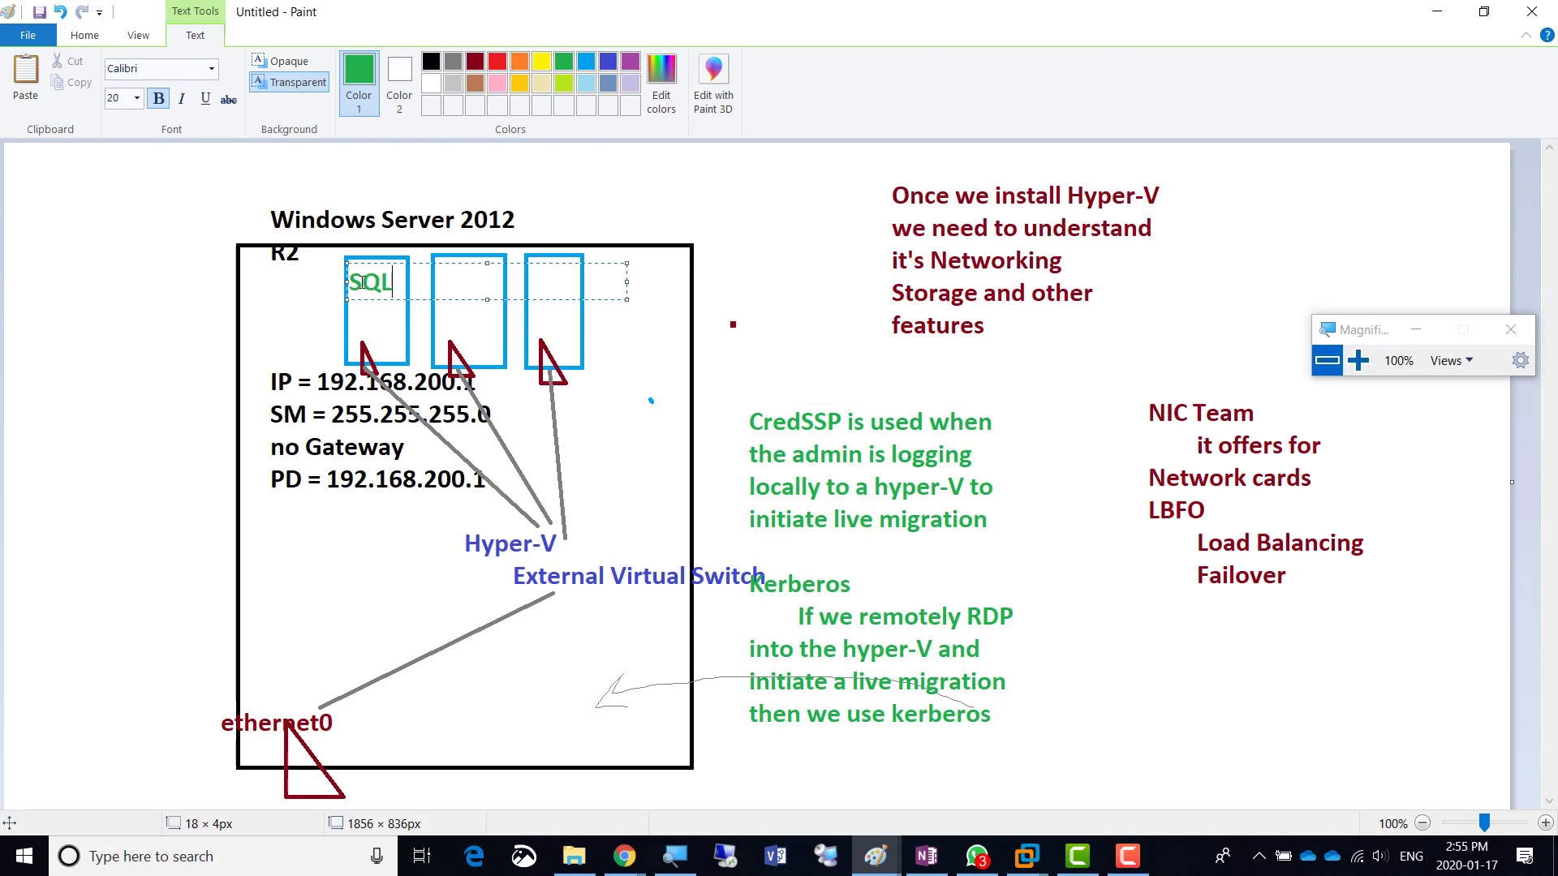
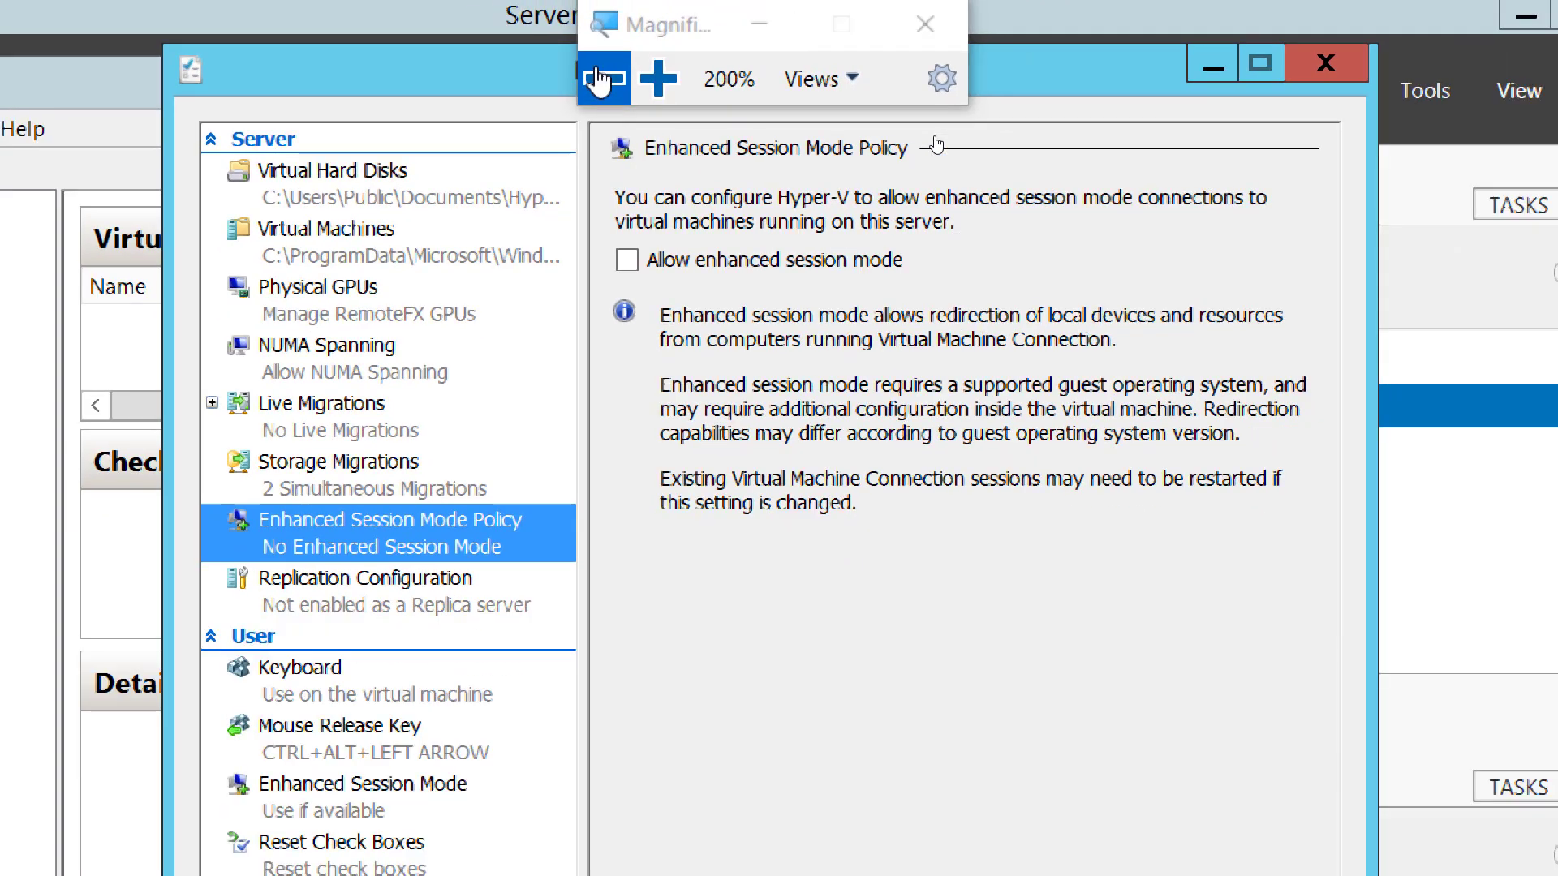
# - Reset screen magnification to normal and bring up the Paint SAN drawing
pyautogui.click(607, 89)
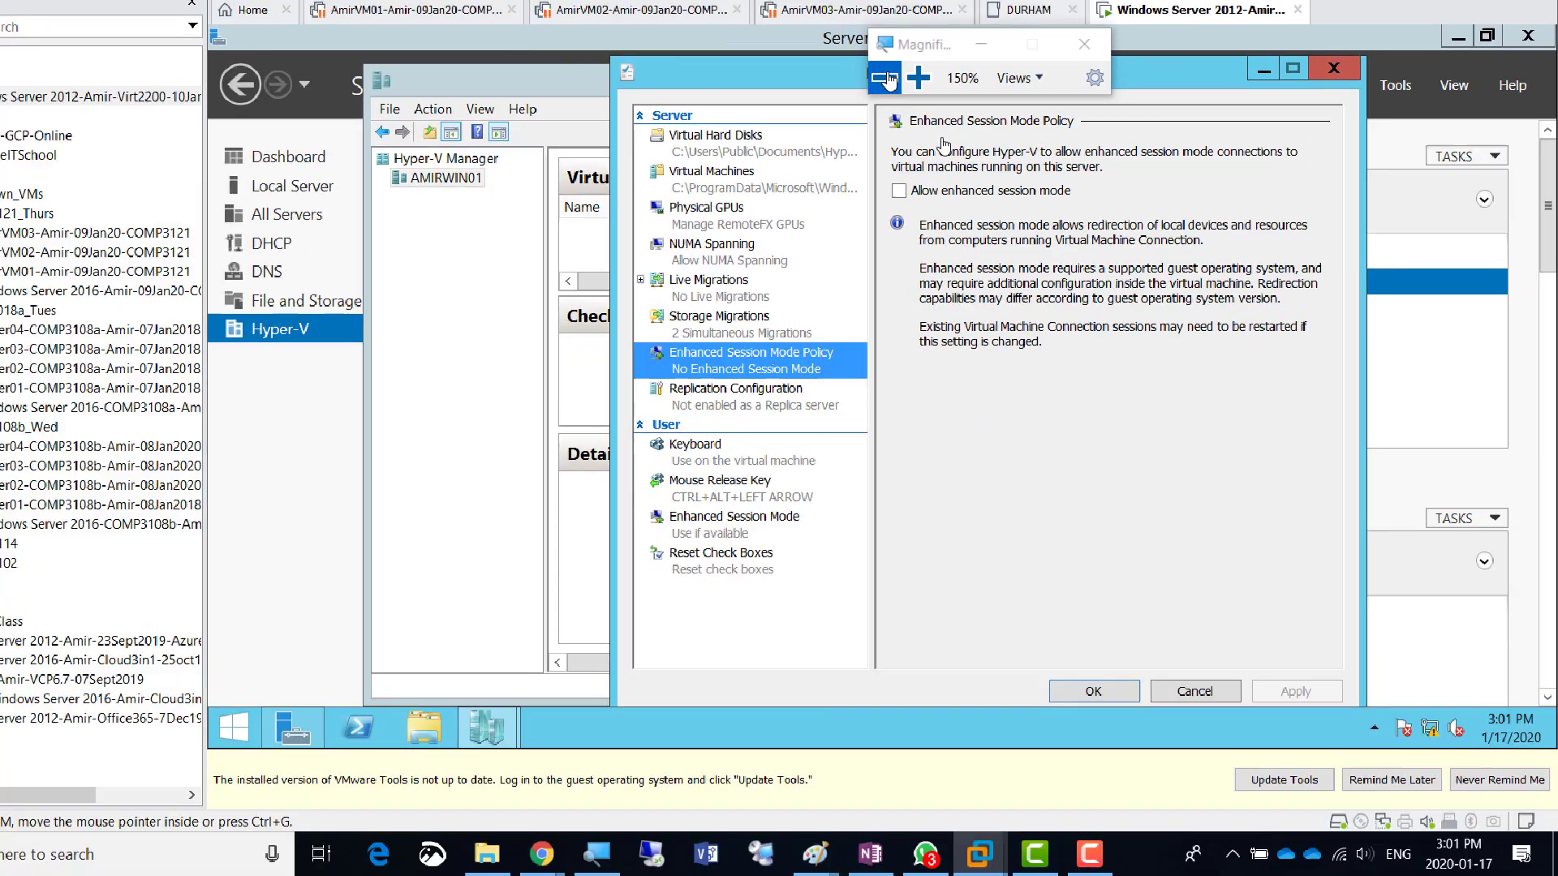
pyautogui.click(888, 79)
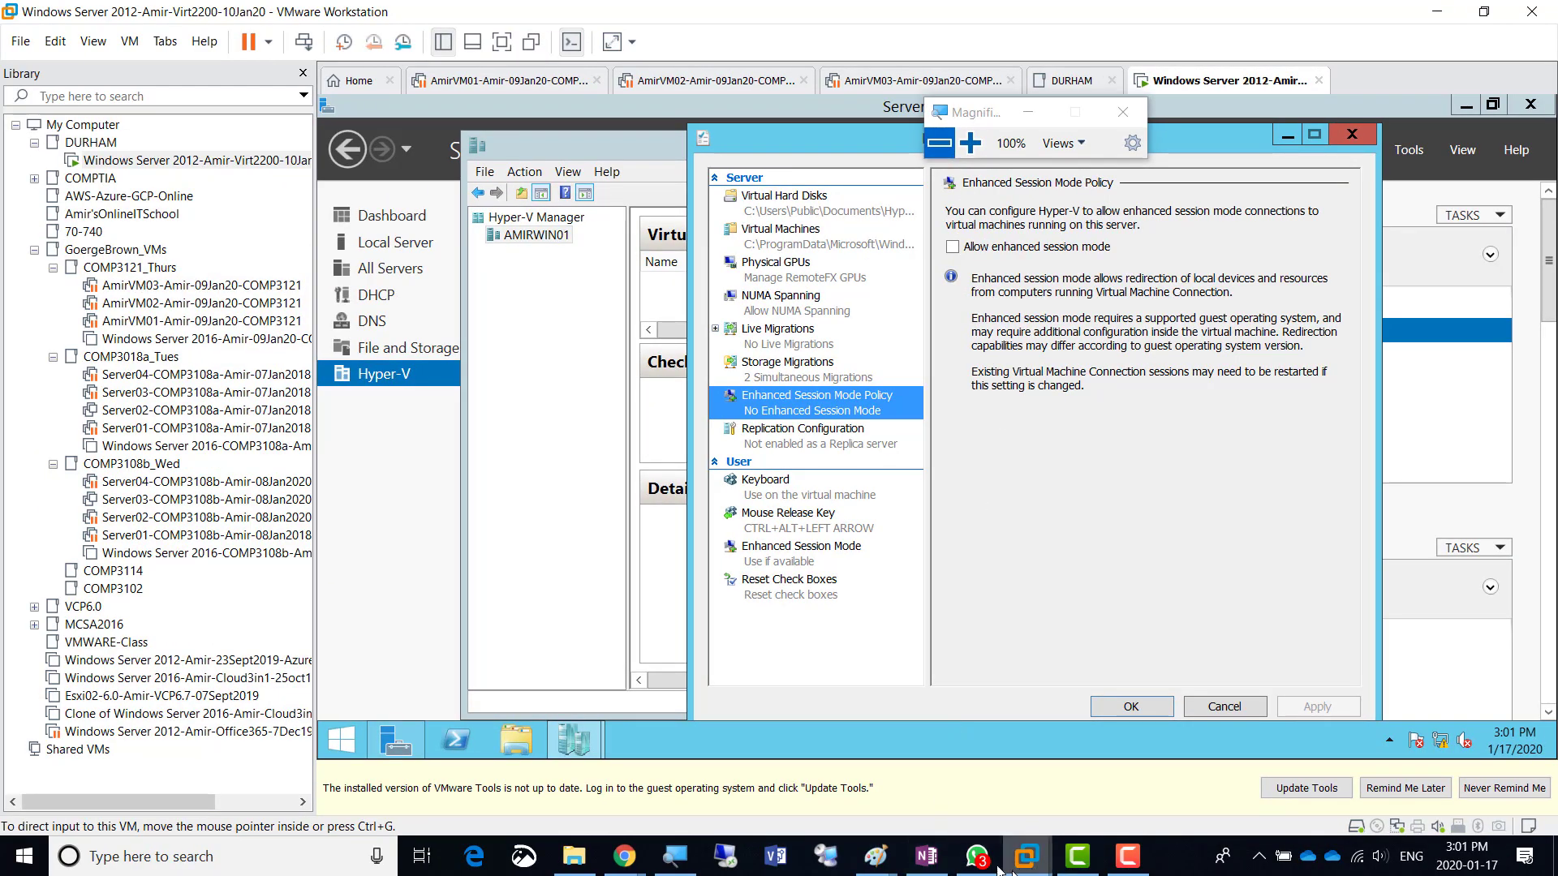
pyautogui.moveTo(877, 865)
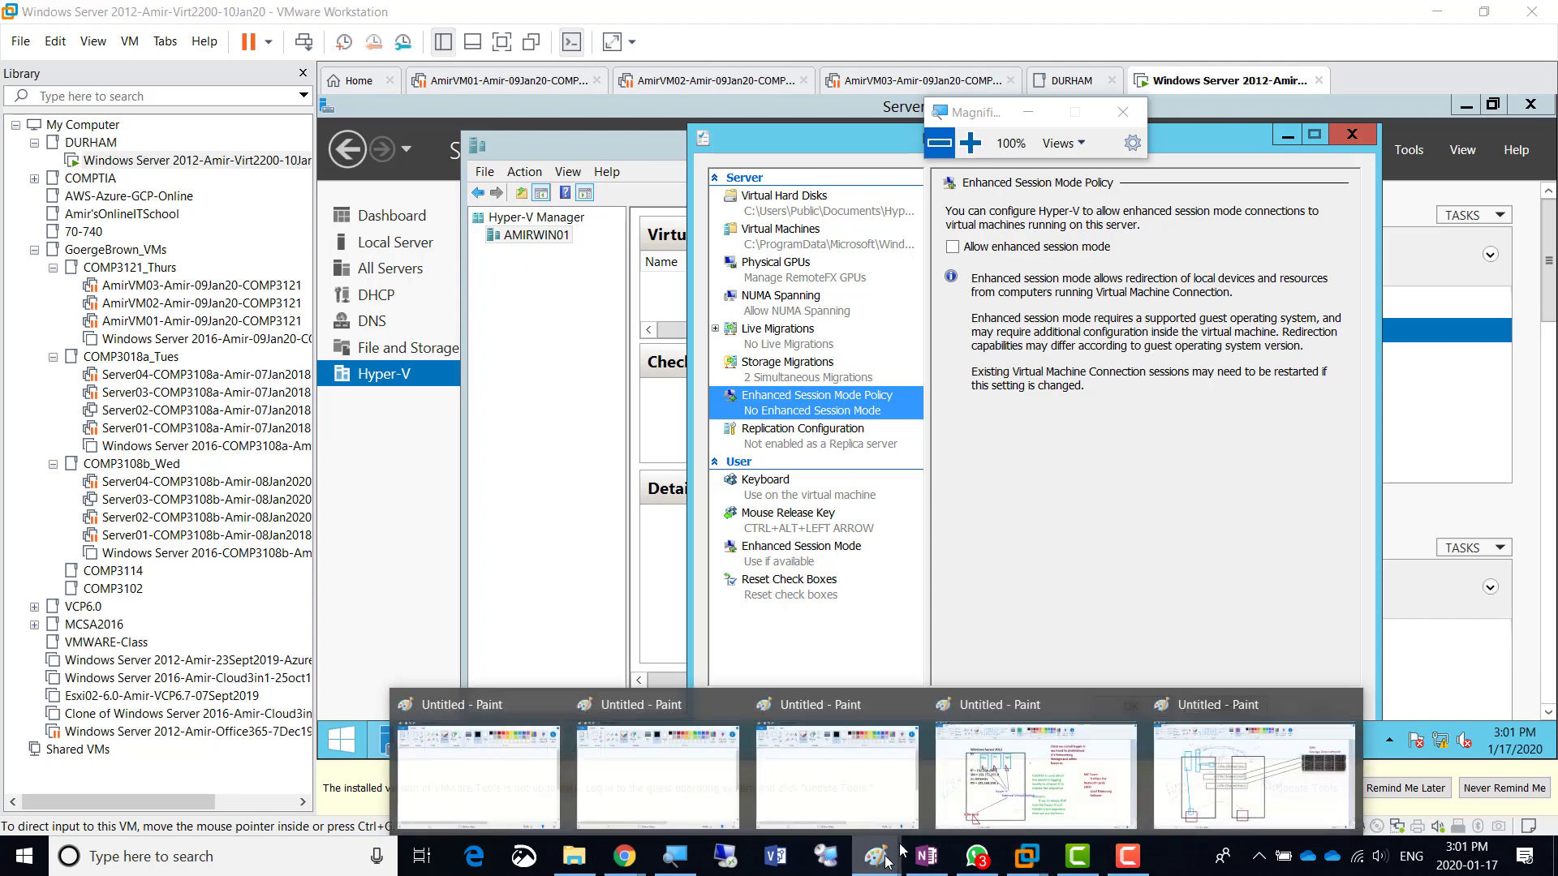
pyautogui.click(1047, 779)
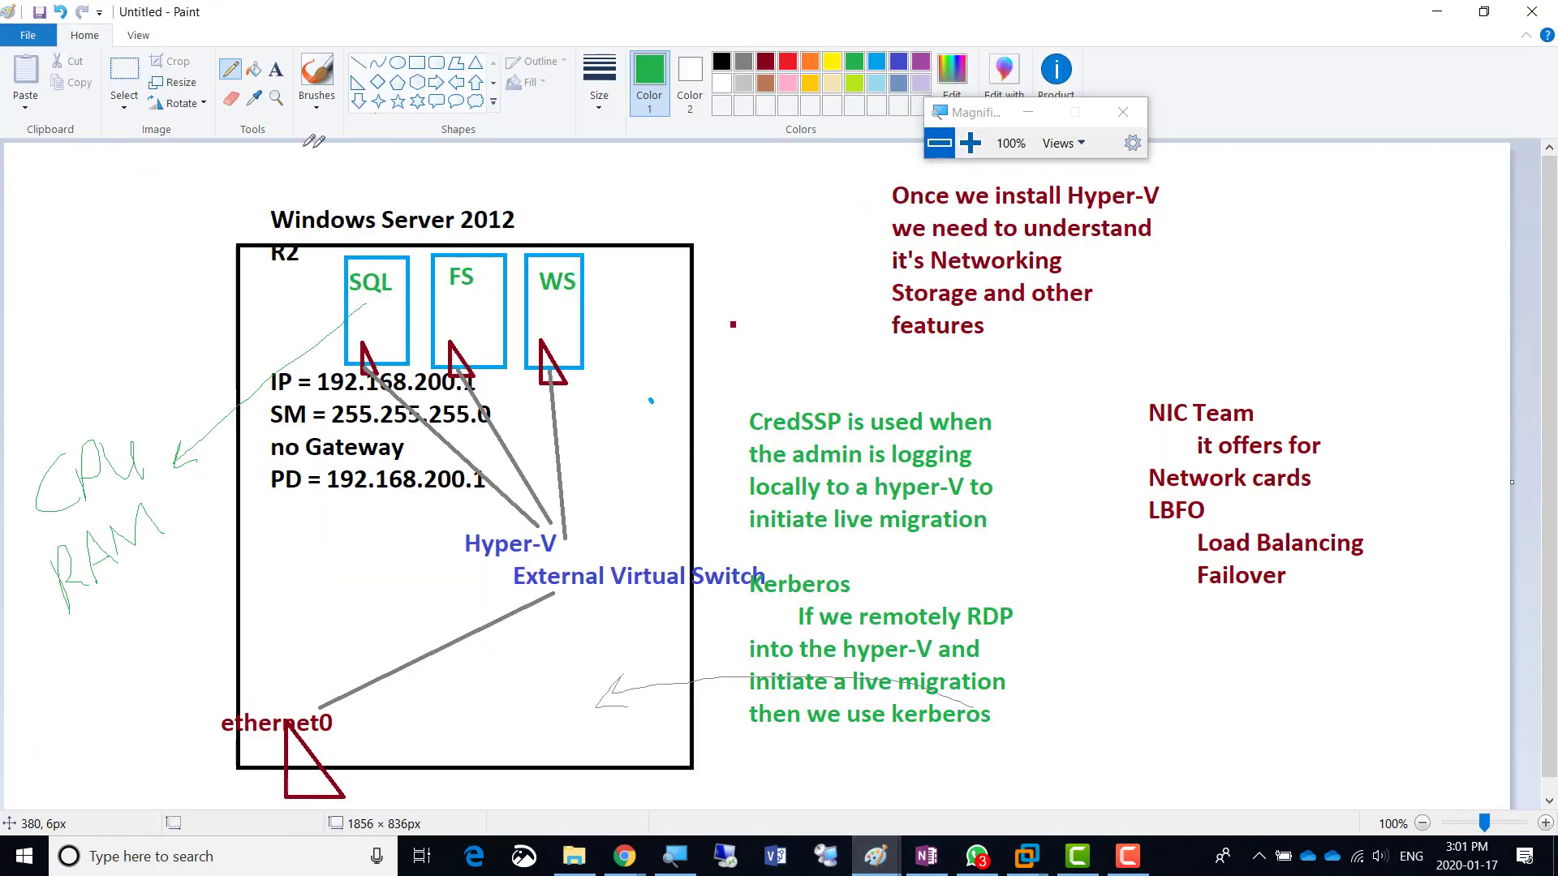
pyautogui.moveTo(877, 856)
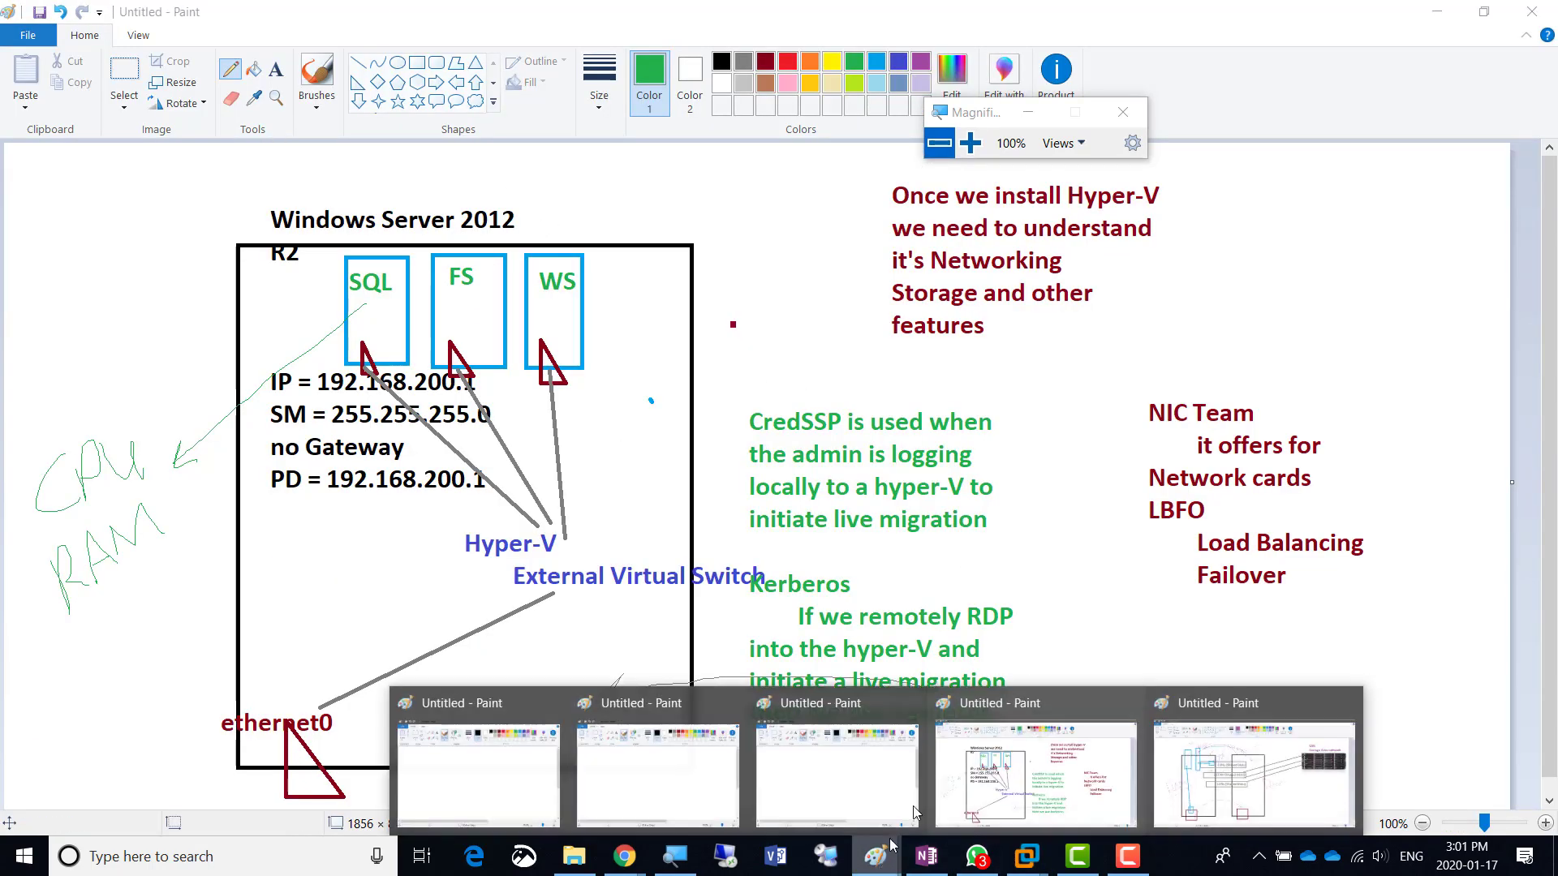
pyautogui.click(1217, 791)
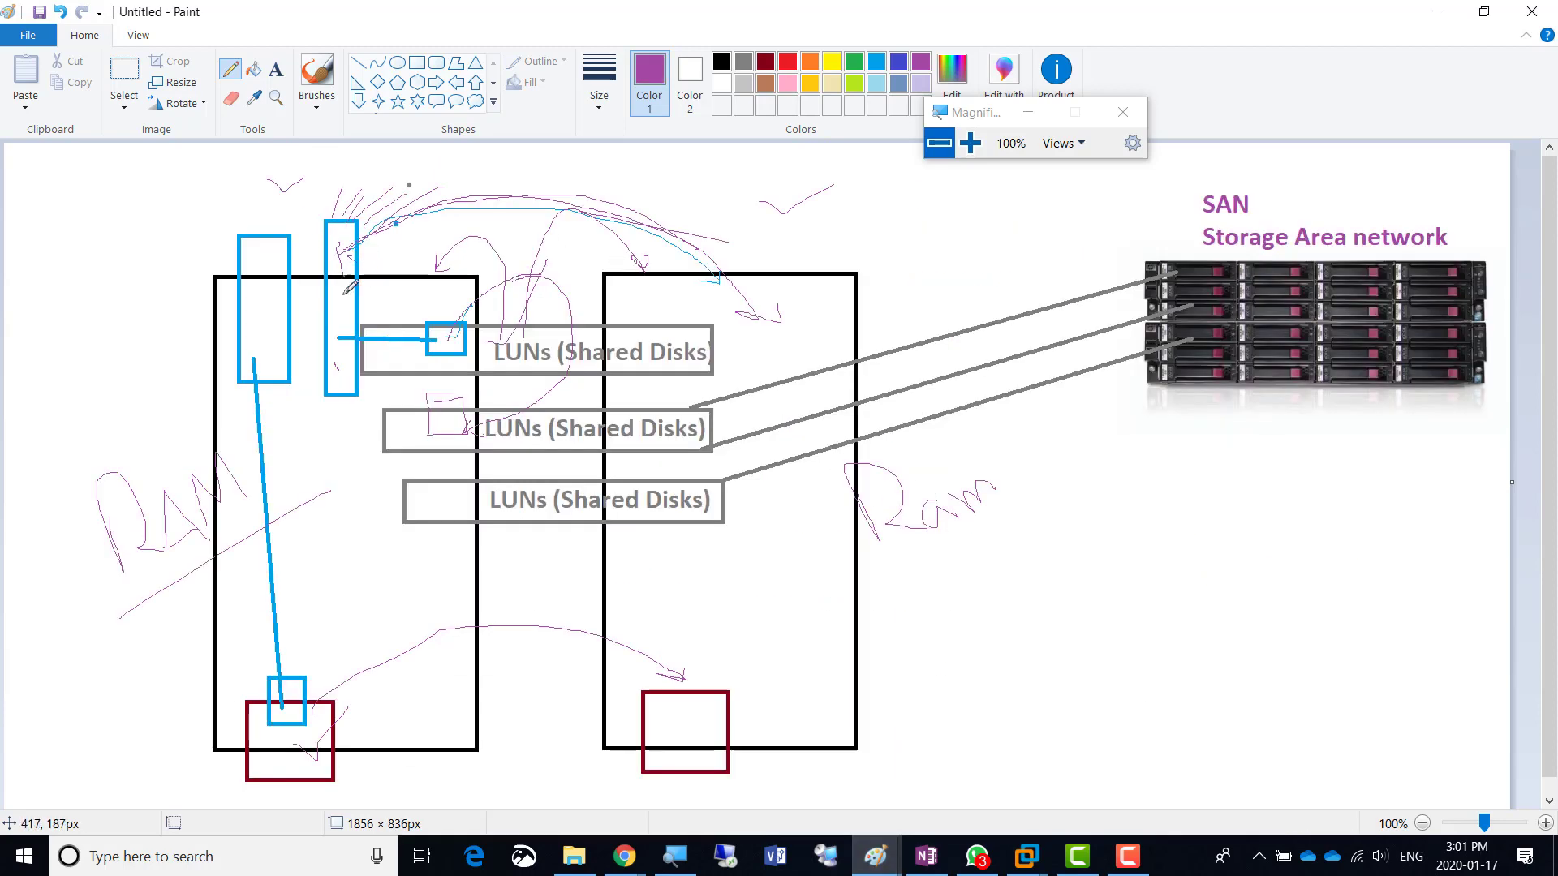
# - Sketch purple pencil strokes above the left server, then return to the VMware window
pyautogui.moveTo(259, 254)
pyautogui.mouseDown()
pyautogui.moveTo(271, 183)
pyautogui.moveTo(292, 201)
pyautogui.moveTo(560, 159)
pyautogui.moveTo(714, 308)
pyautogui.mouseUp()
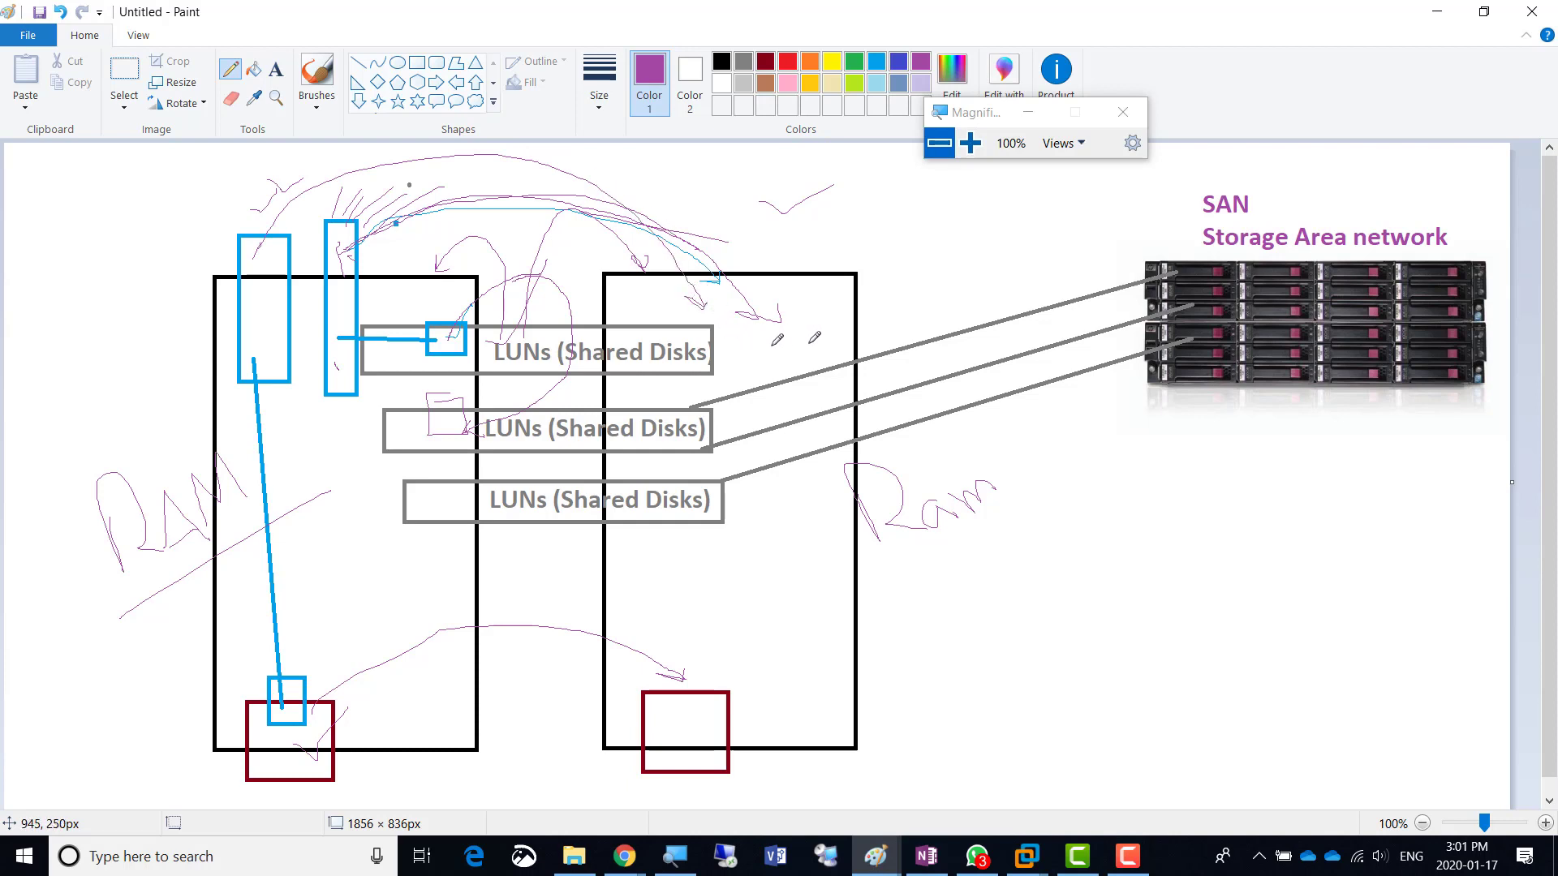
pyautogui.hotkey('alt', 'Tab')
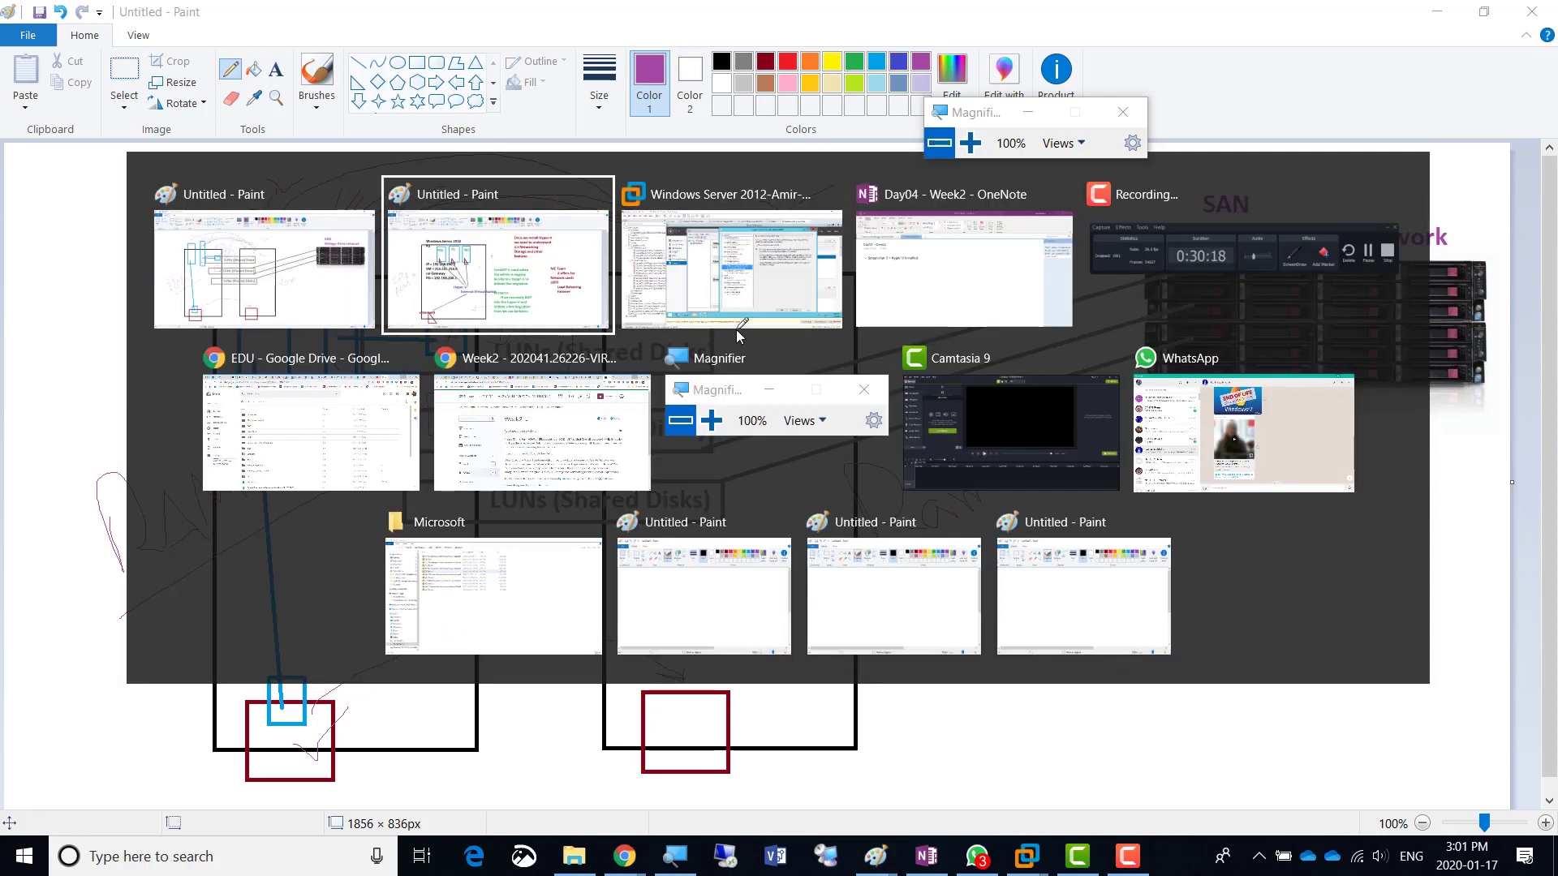
pyautogui.click(745, 326)
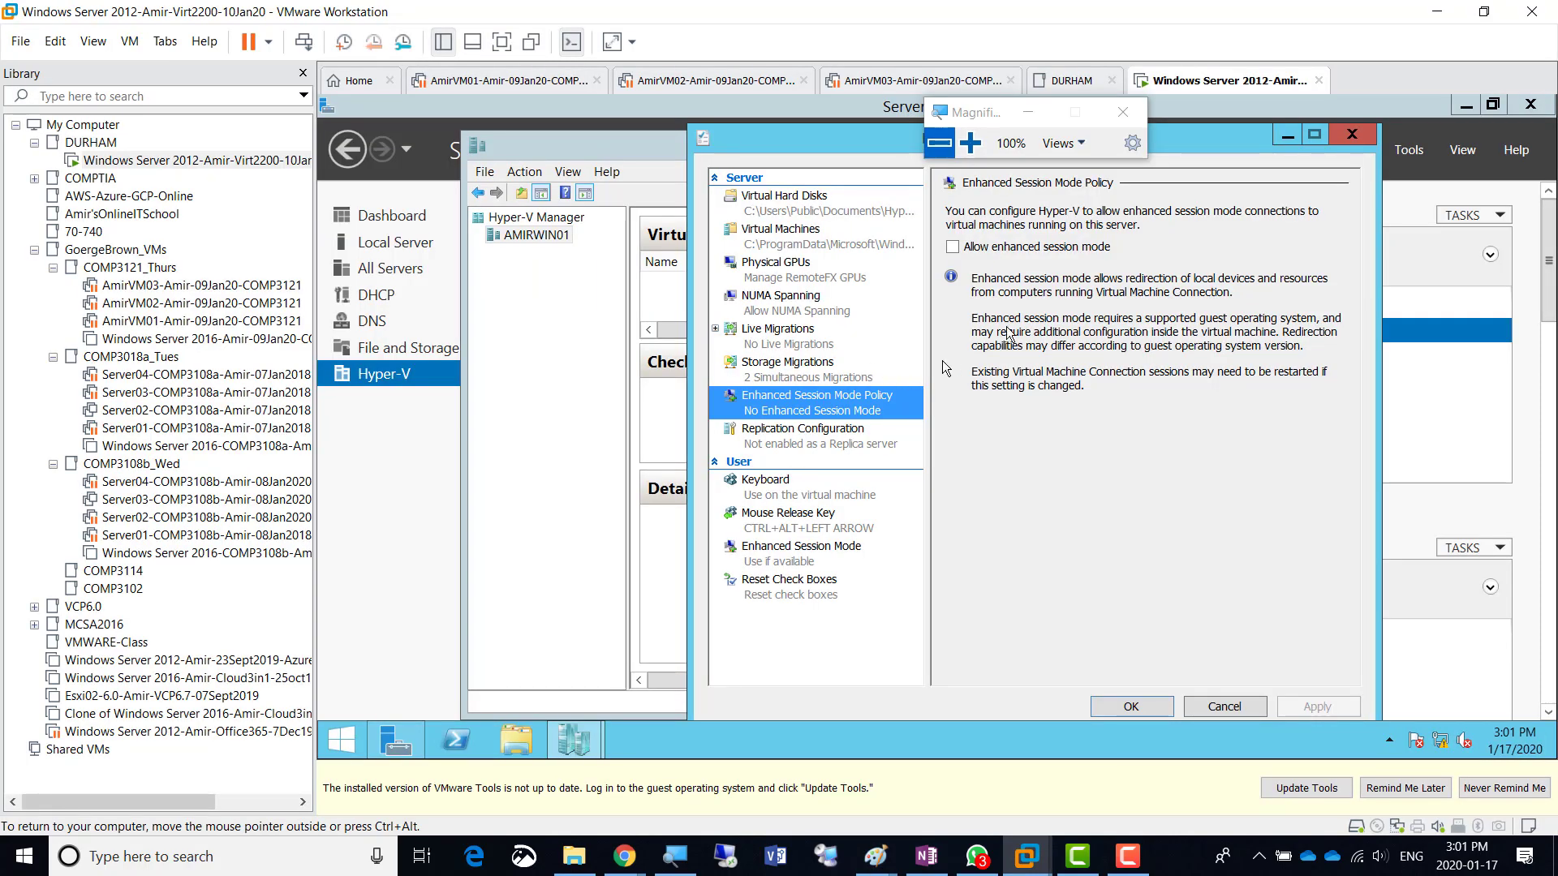
# - View the Replication Configuration page of Hyper-V Settings, zooming to 200% and back
pyautogui.click(972, 143)
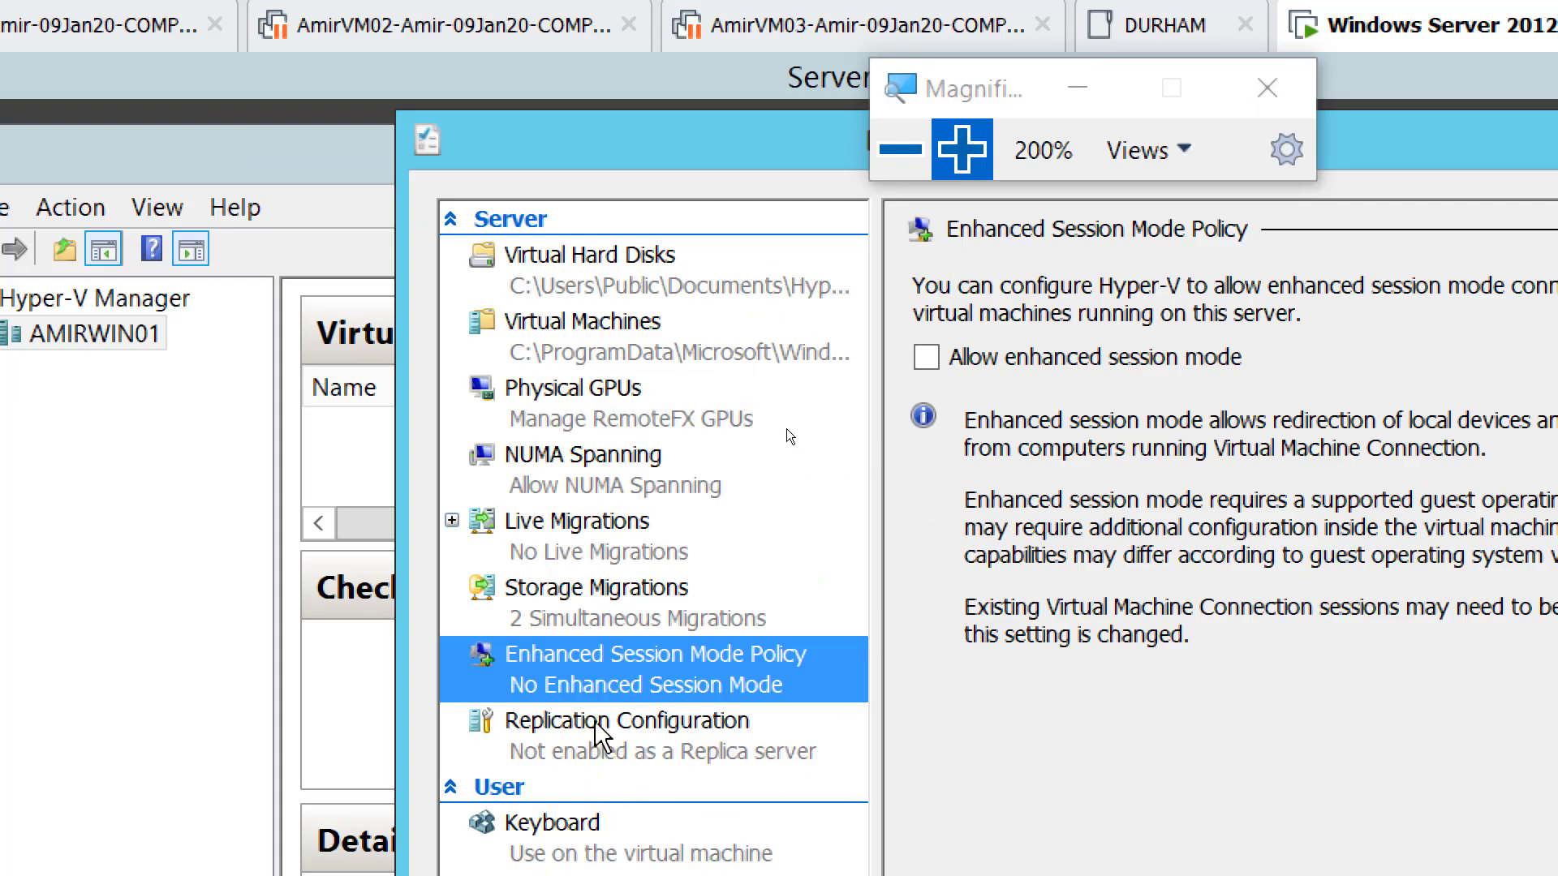
pyautogui.click(599, 734)
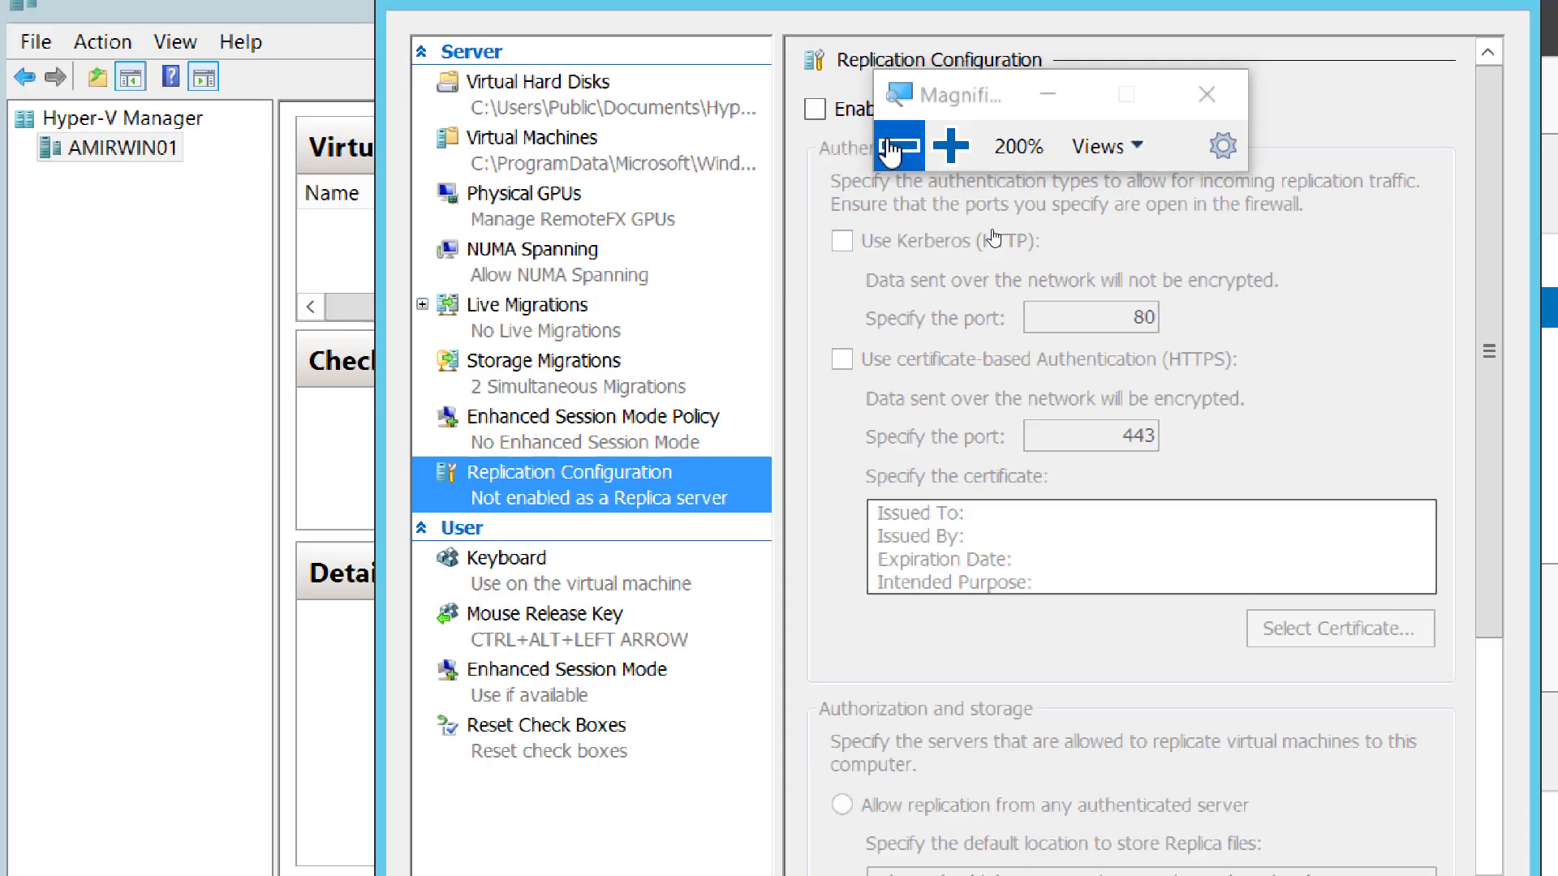
pyautogui.click(890, 151)
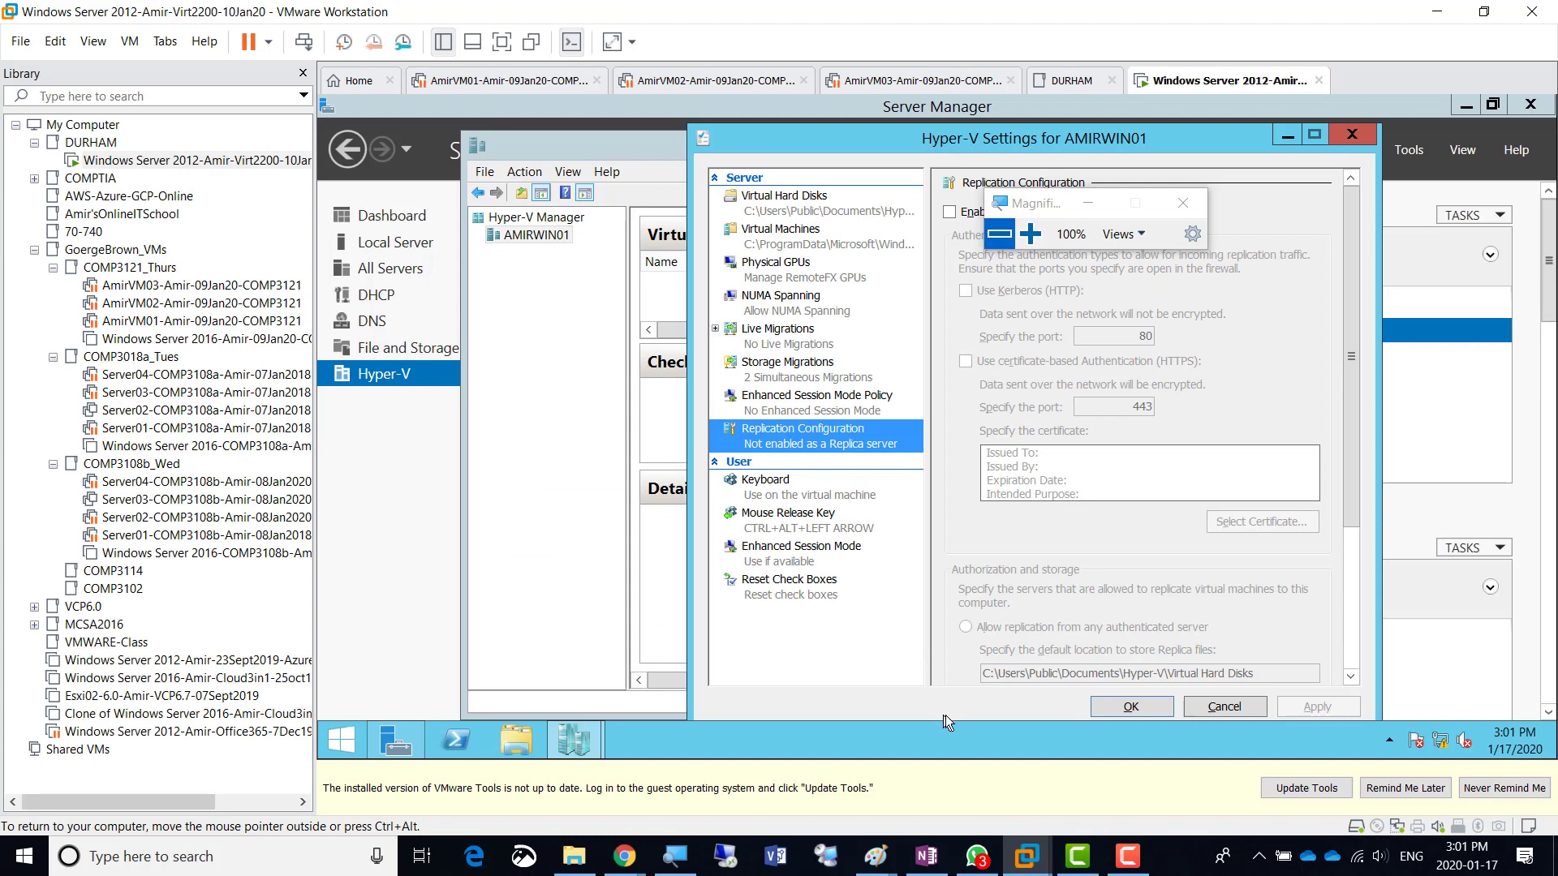
# - Bring Hyper-V Manager to the front, then switch to the Paint SAN drawing
pyautogui.hotkey('alt', 'Tab')
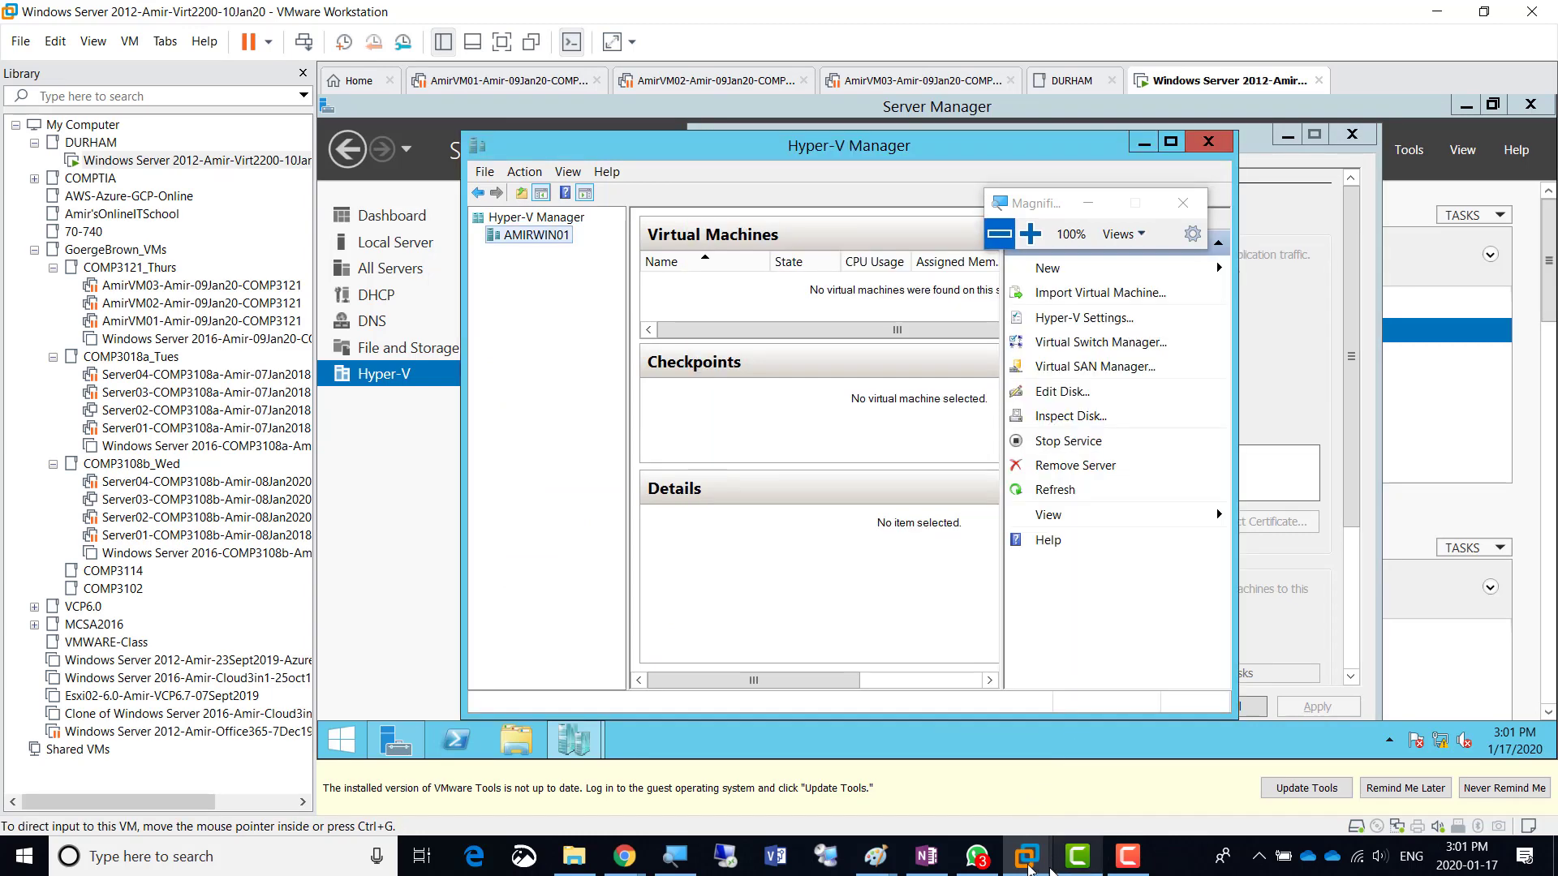
pyautogui.moveTo(874, 870)
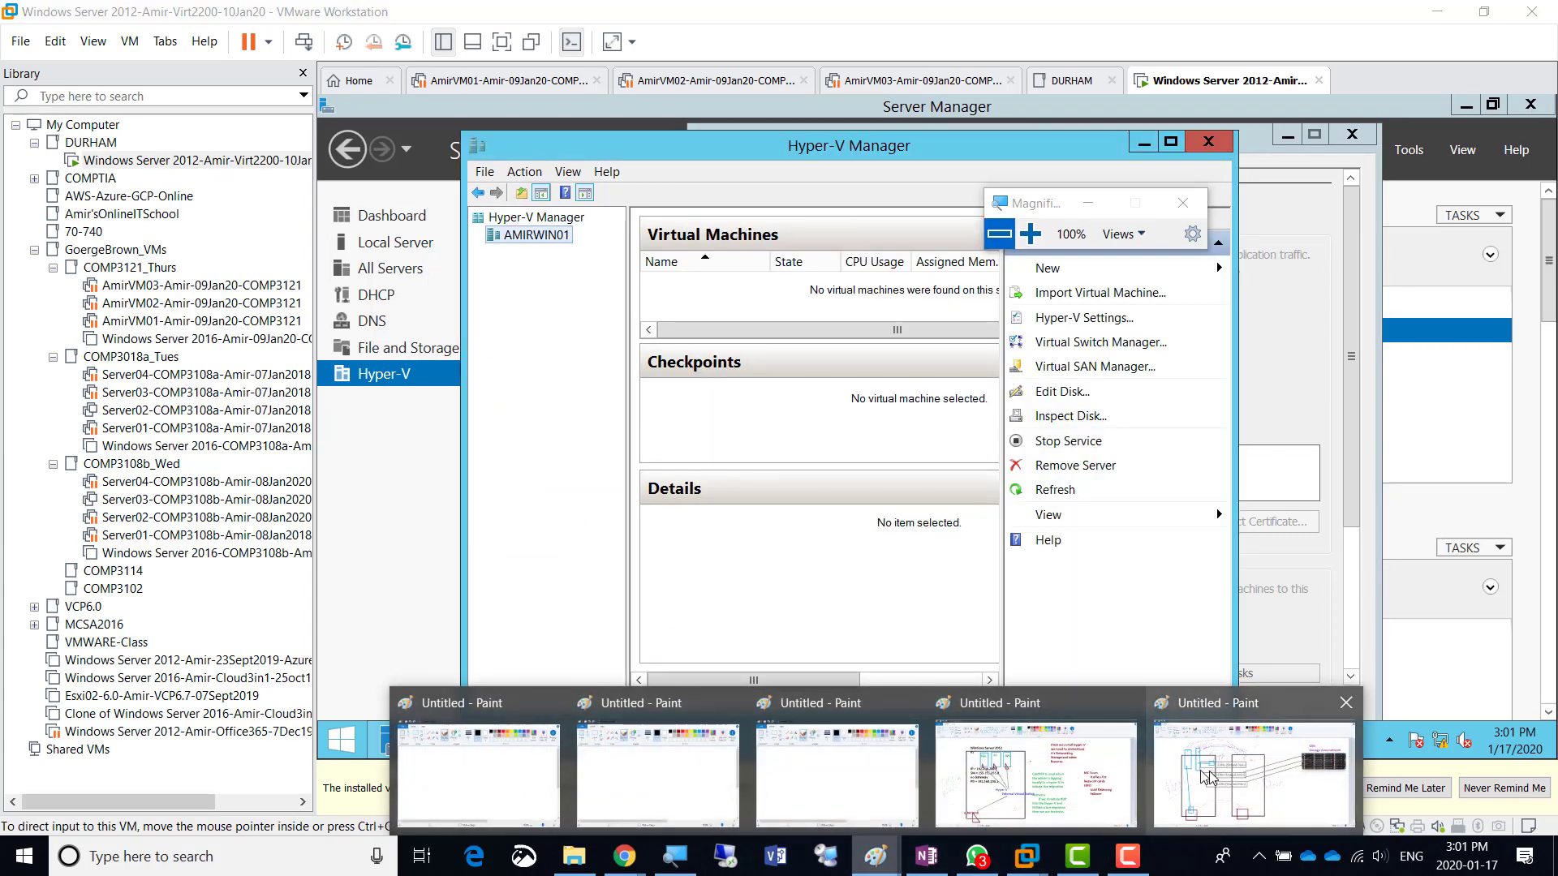
pyautogui.click(1254, 771)
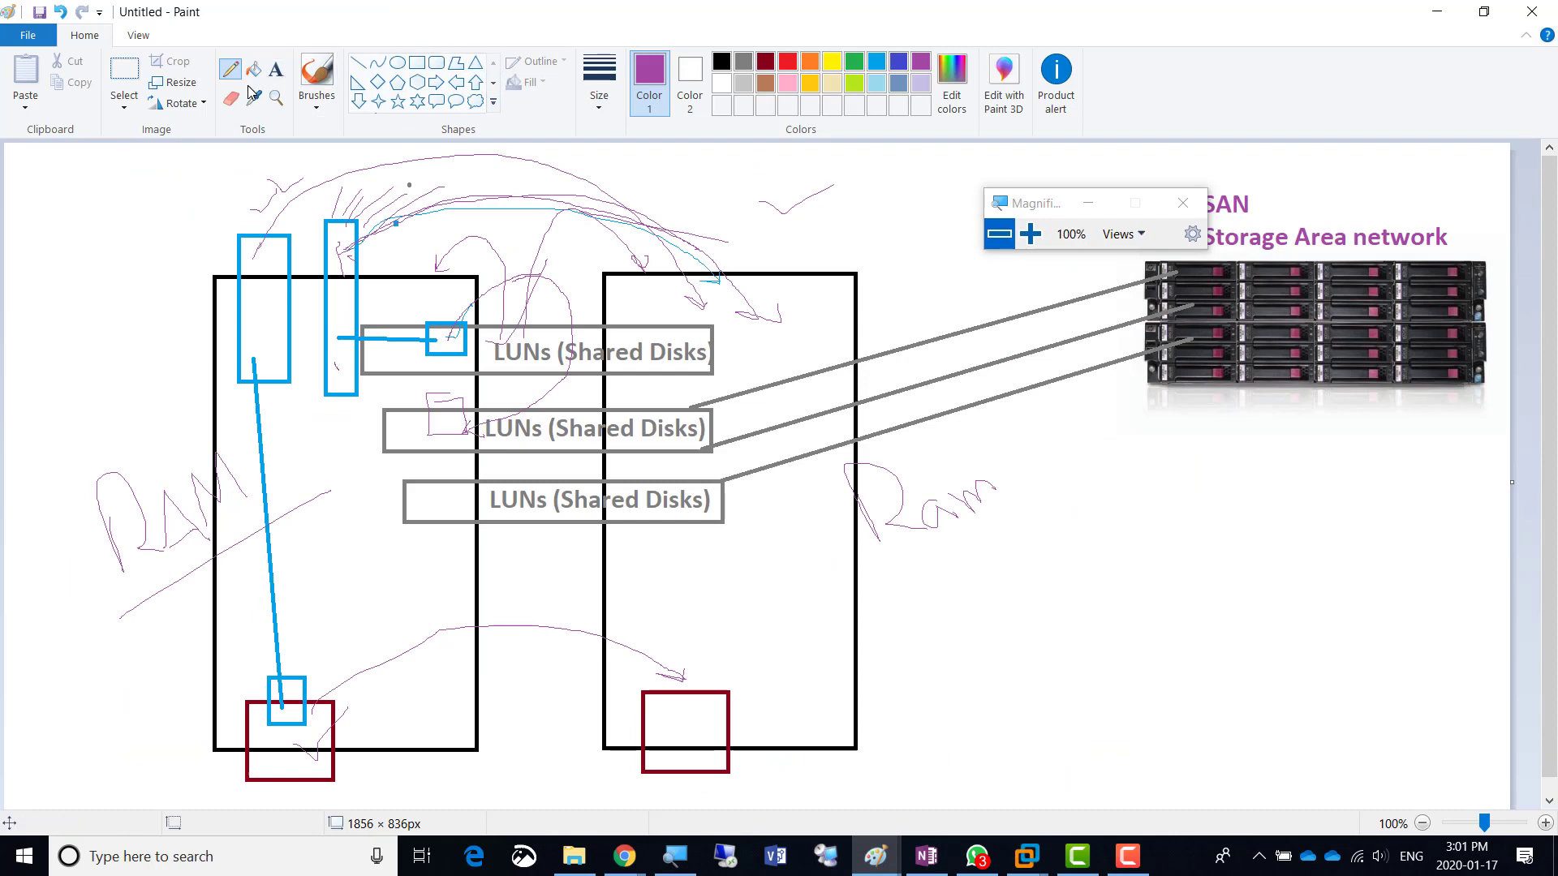
# - Draw a light blue rectangle on the right server's top corner
pyautogui.click(877, 60)
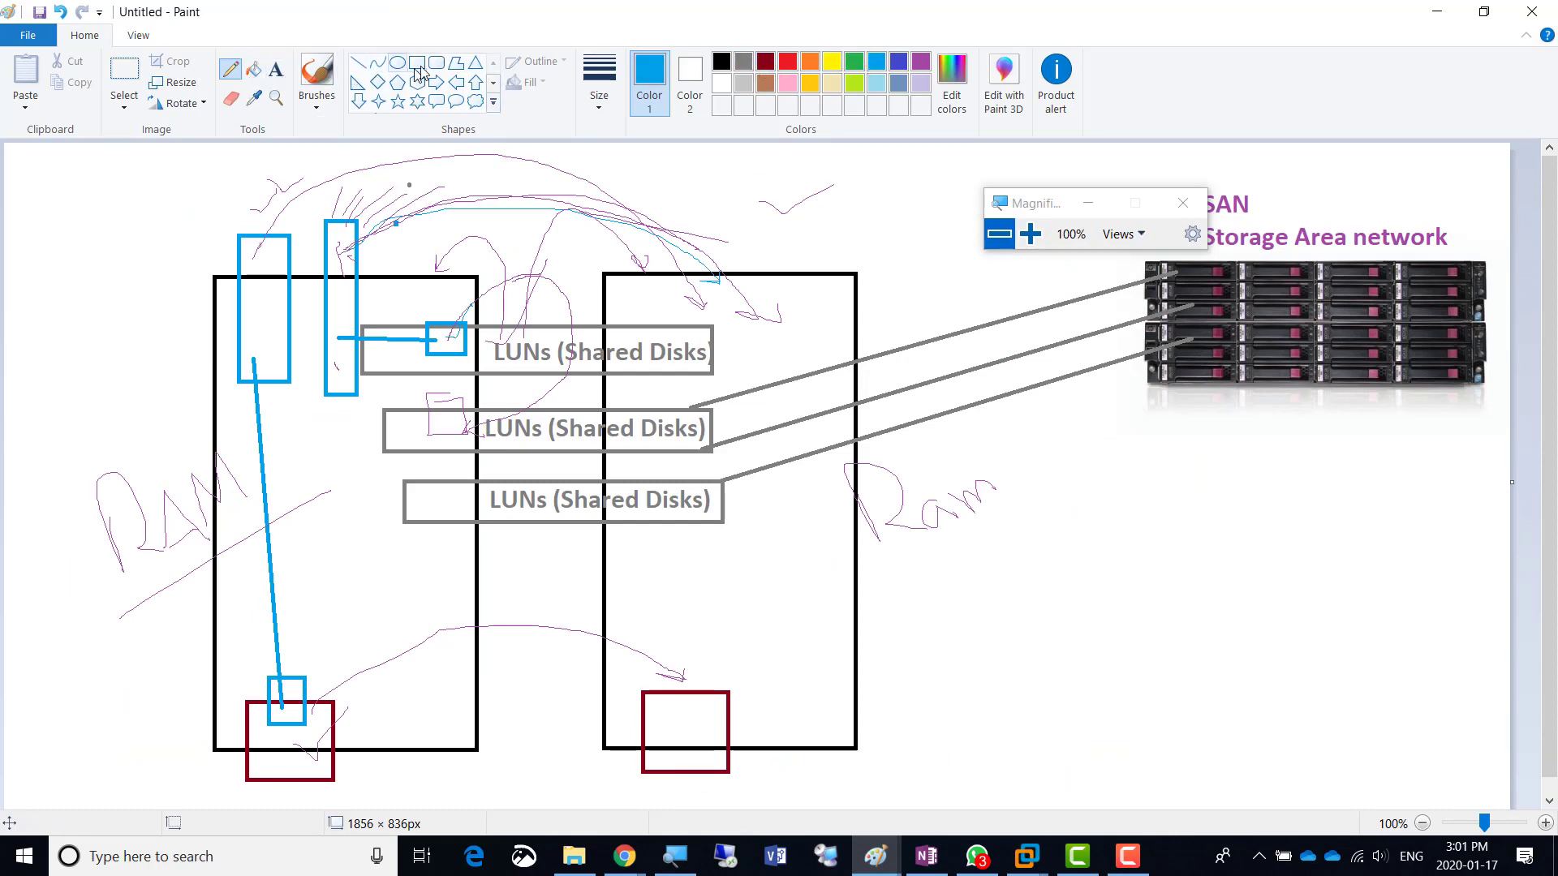
pyautogui.click(417, 62)
pyautogui.moveTo(786, 249); pyautogui.dragTo(857, 373)
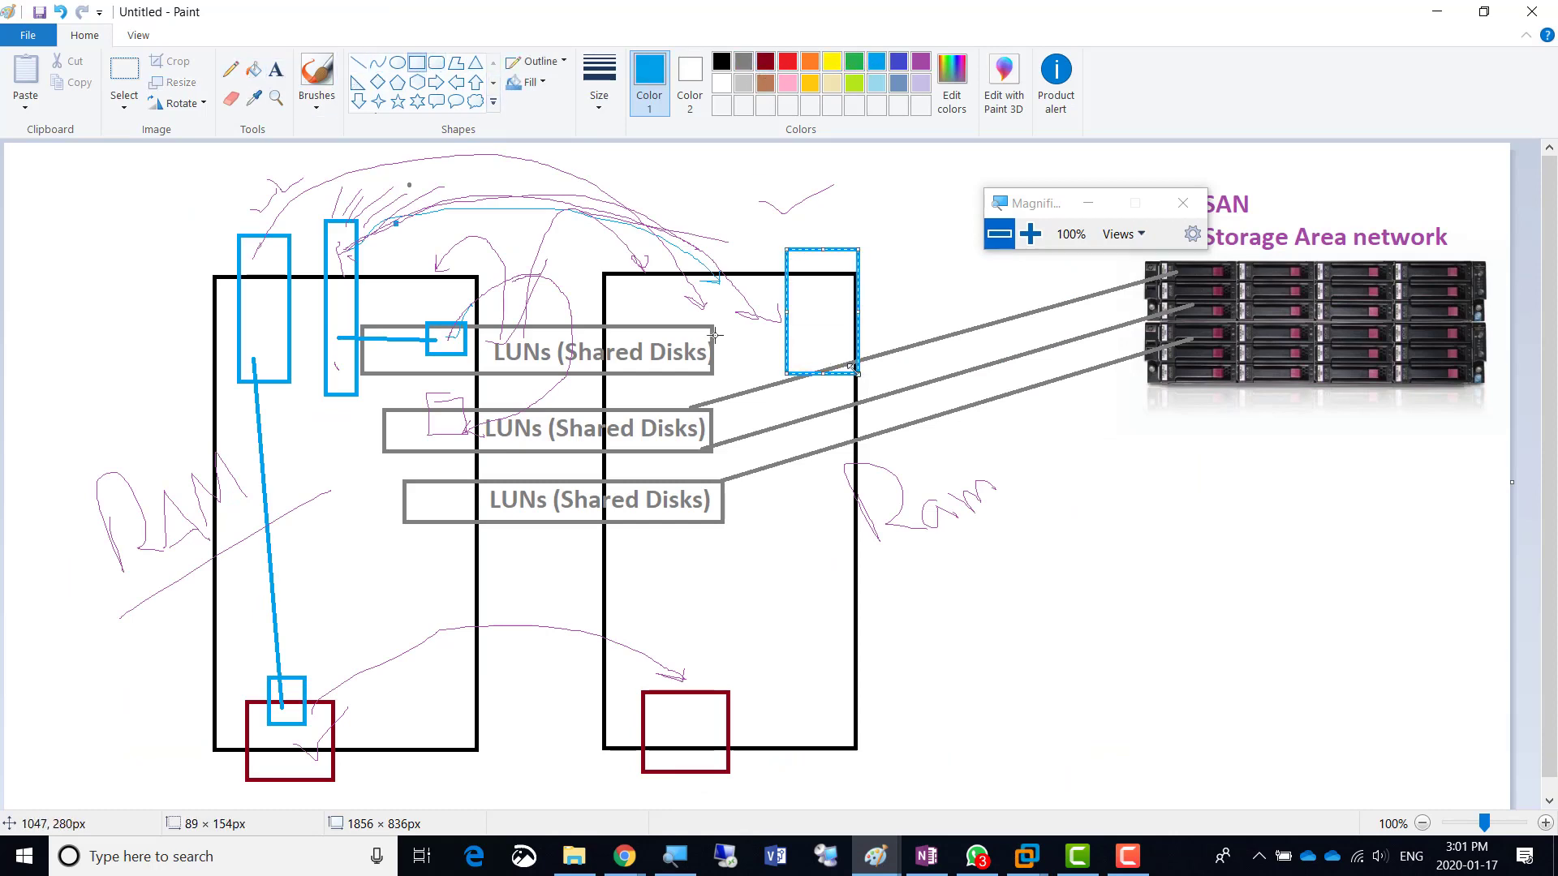
# - Add 'Active' and 'Passive' text labels above the left and right servers
pyautogui.click(276, 71)
pyautogui.click(235, 184)
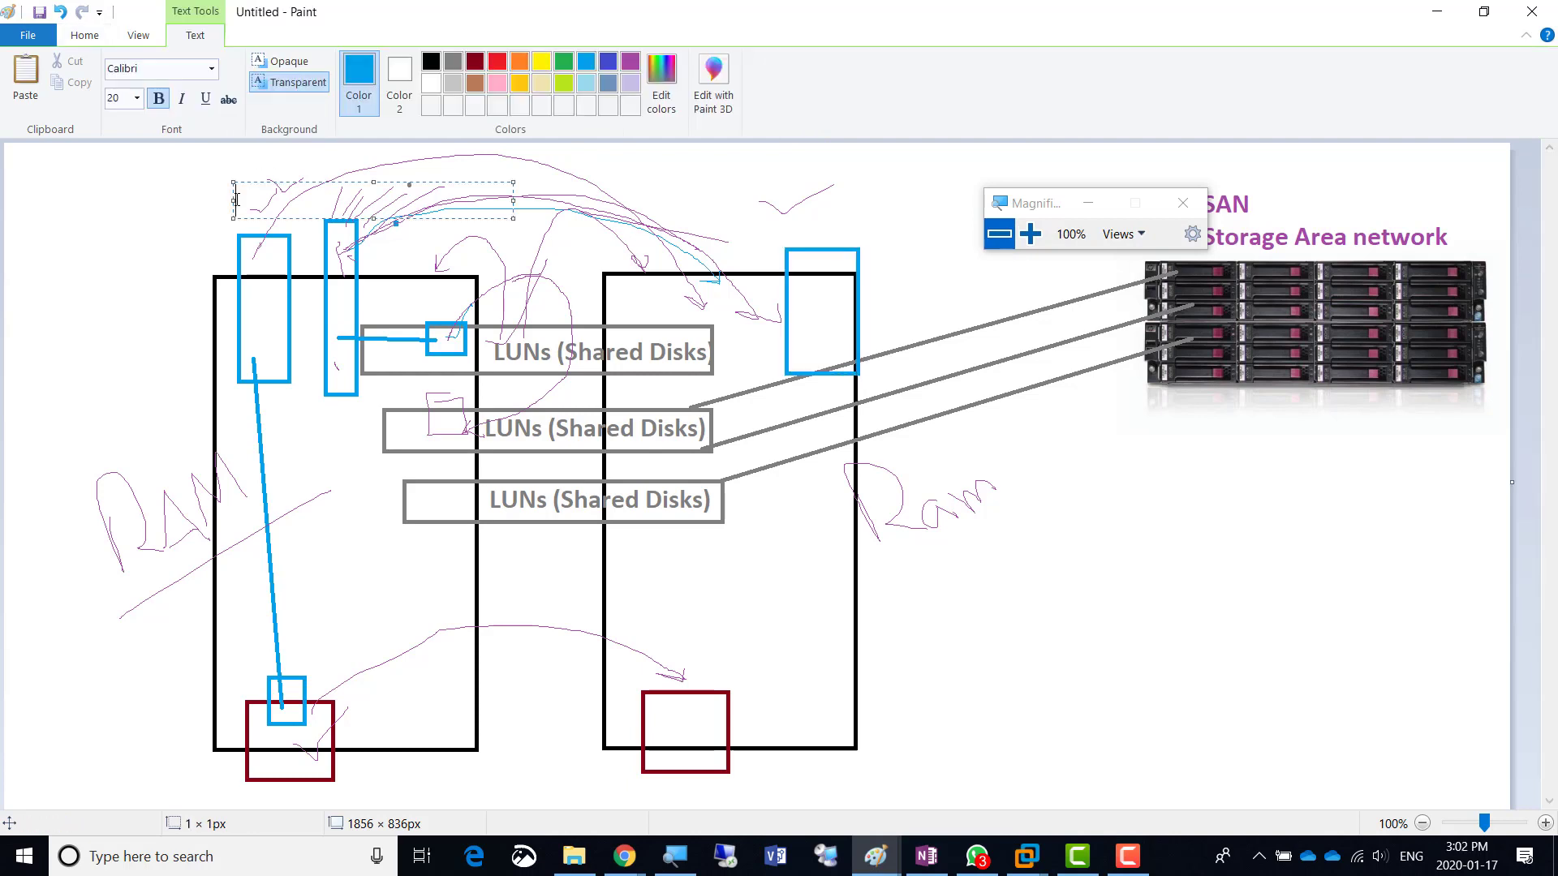
pyautogui.write('Active')
pyautogui.click(792, 221)
pyautogui.click(791, 220)
pyautogui.write('Passive')
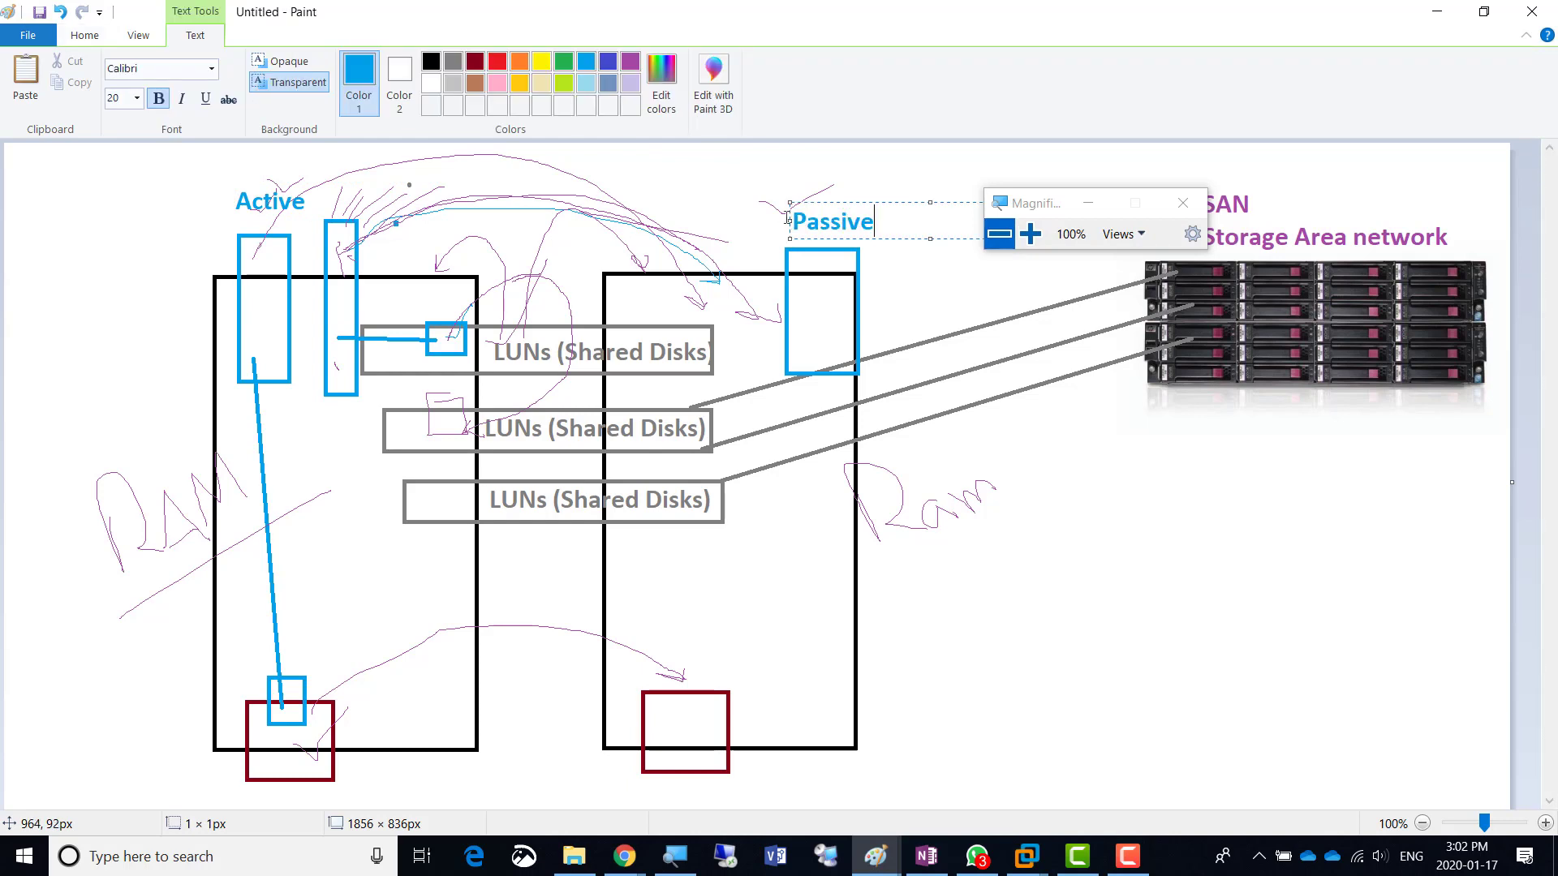
pyautogui.click(173, 143)
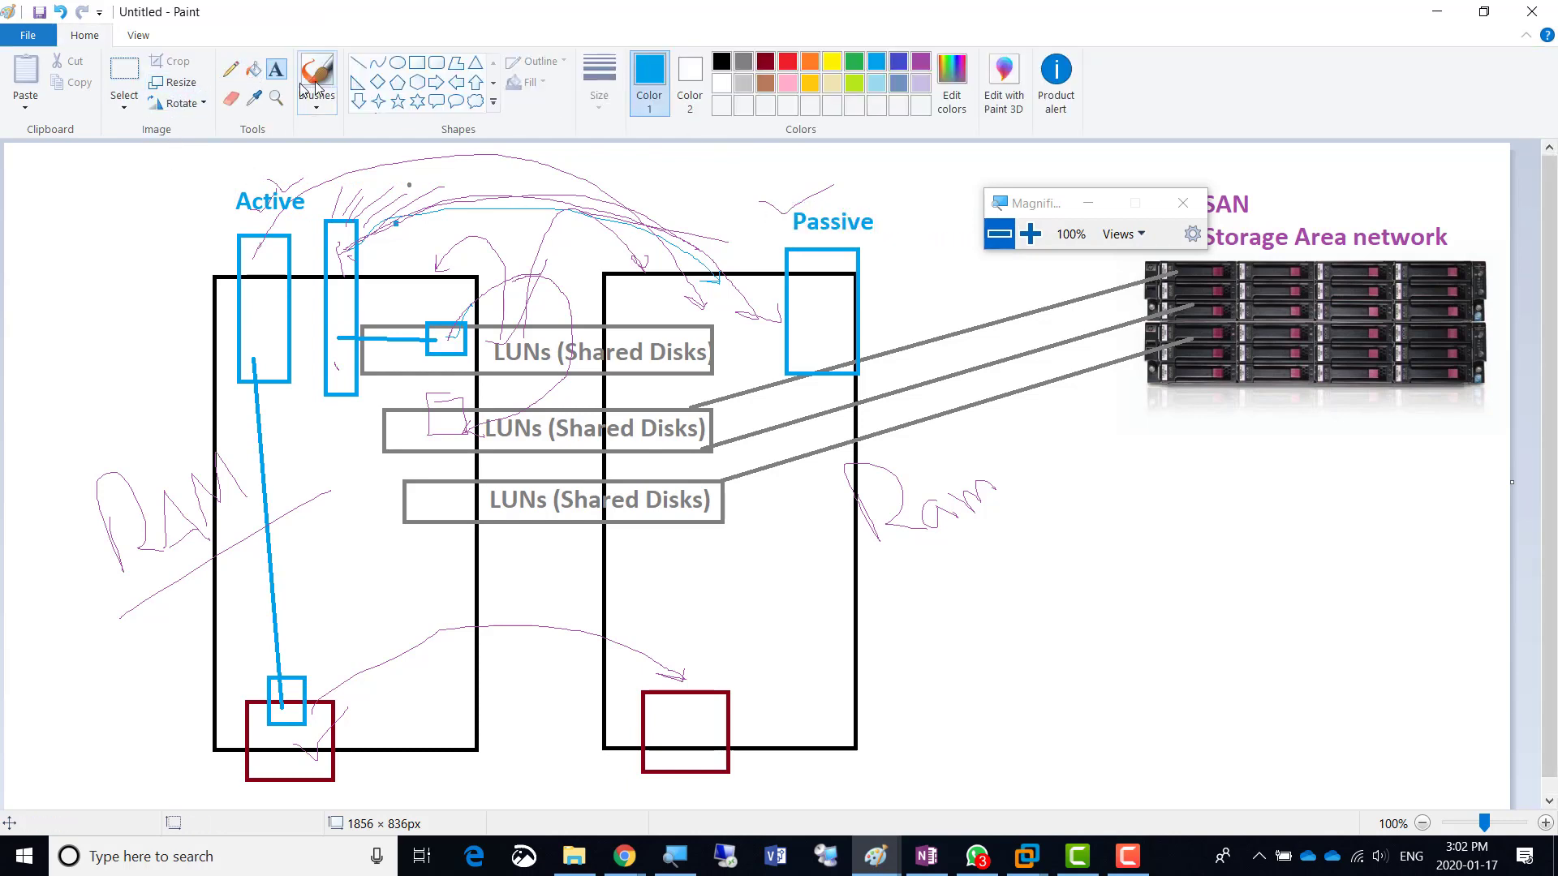
# - Add orange 'Synchronous replication' text between the two servers
pyautogui.click(809, 65)
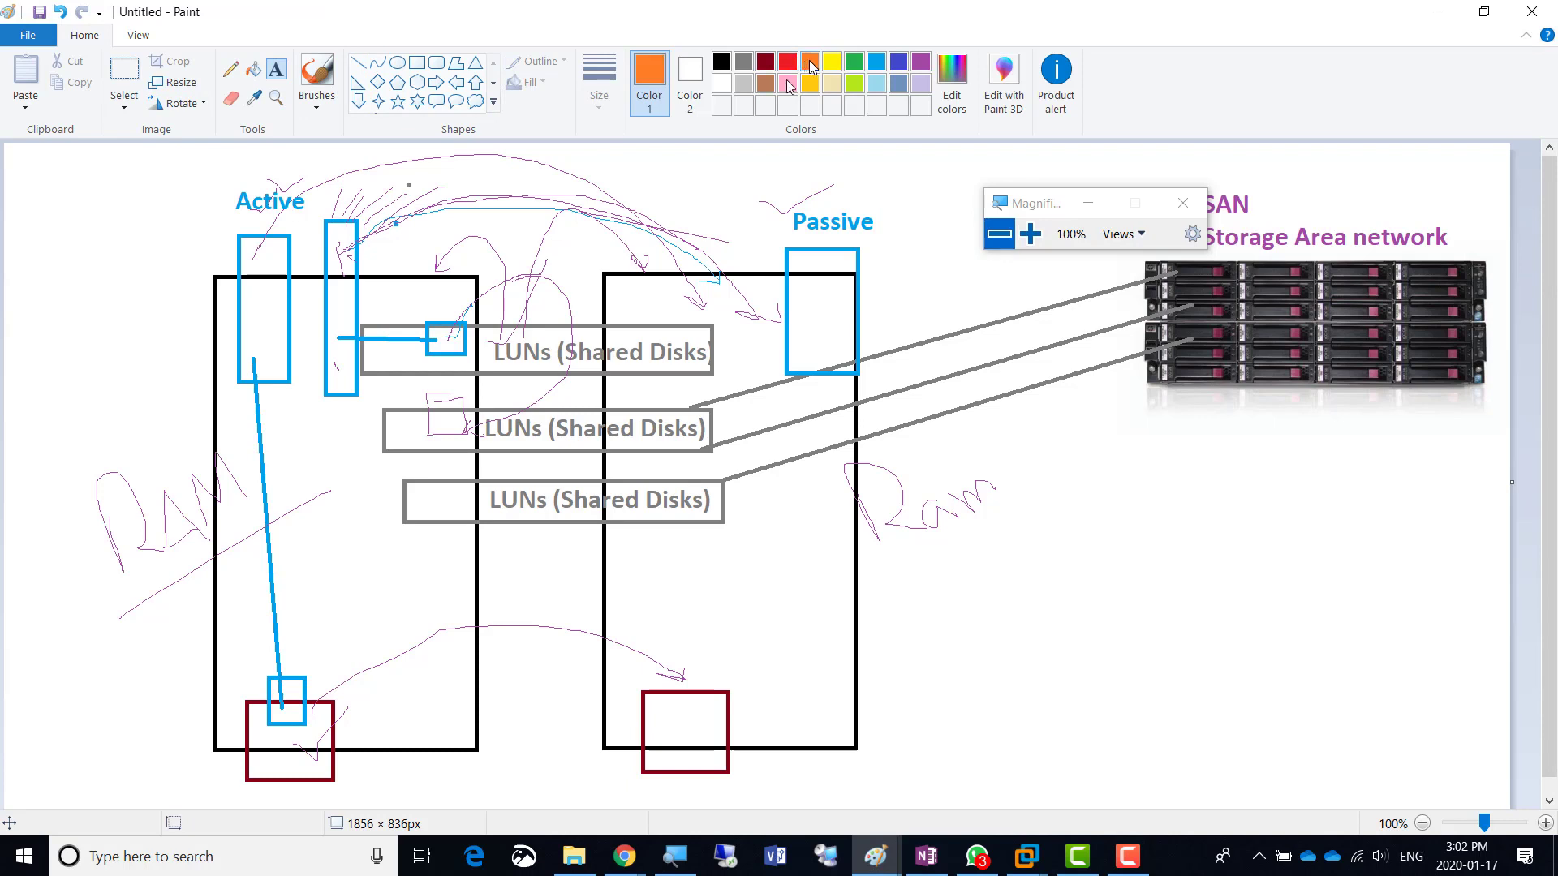
pyautogui.click(496, 199)
pyautogui.write('Synchronous replication')
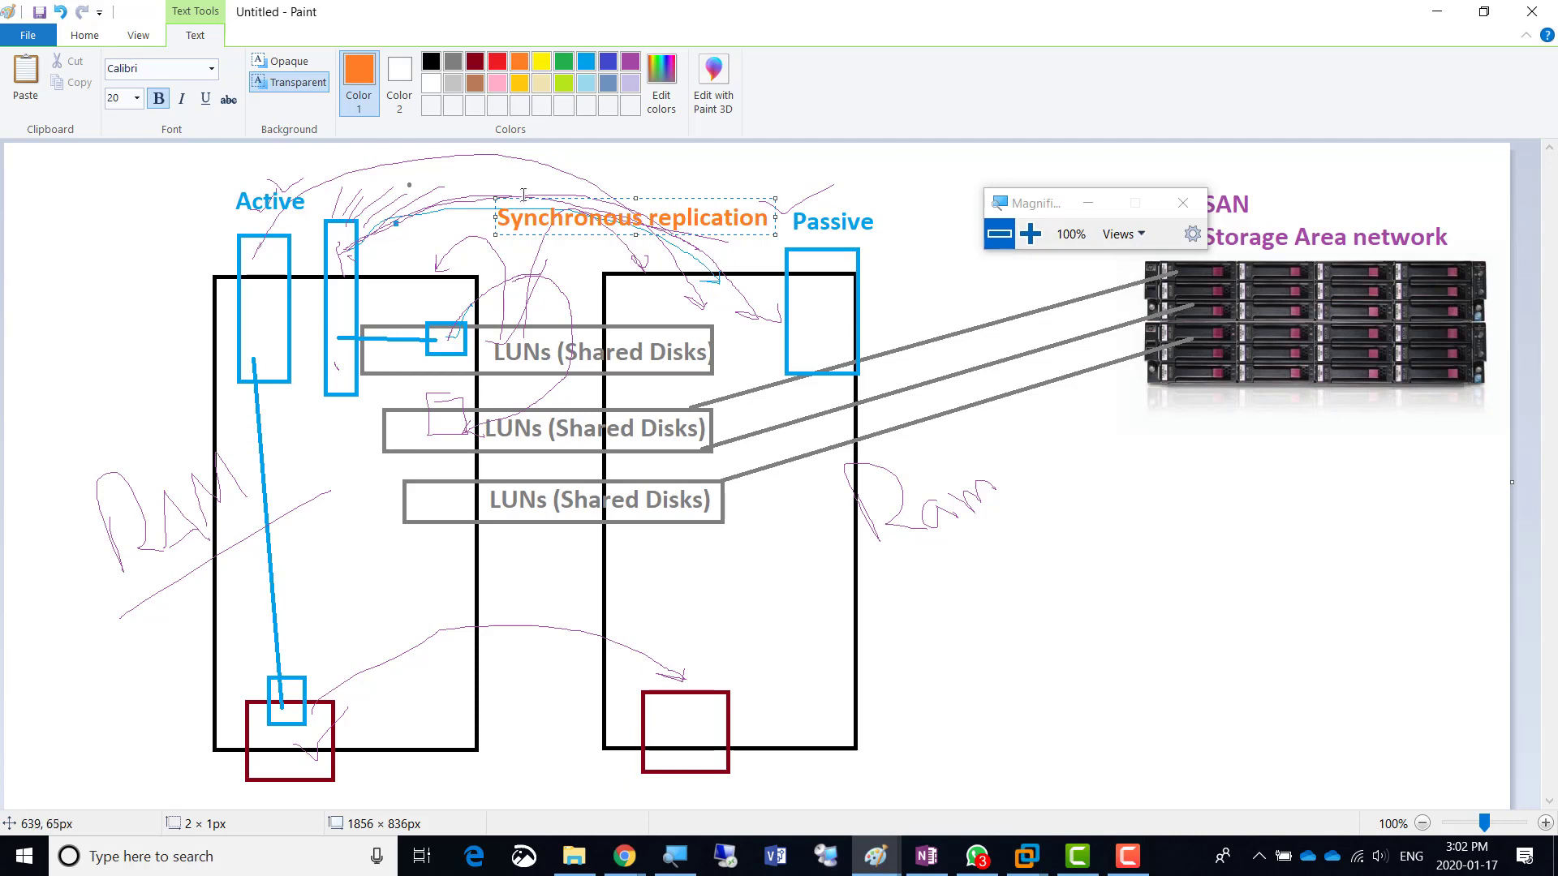
pyautogui.moveTo(522, 197); pyautogui.dragTo(487, 184)
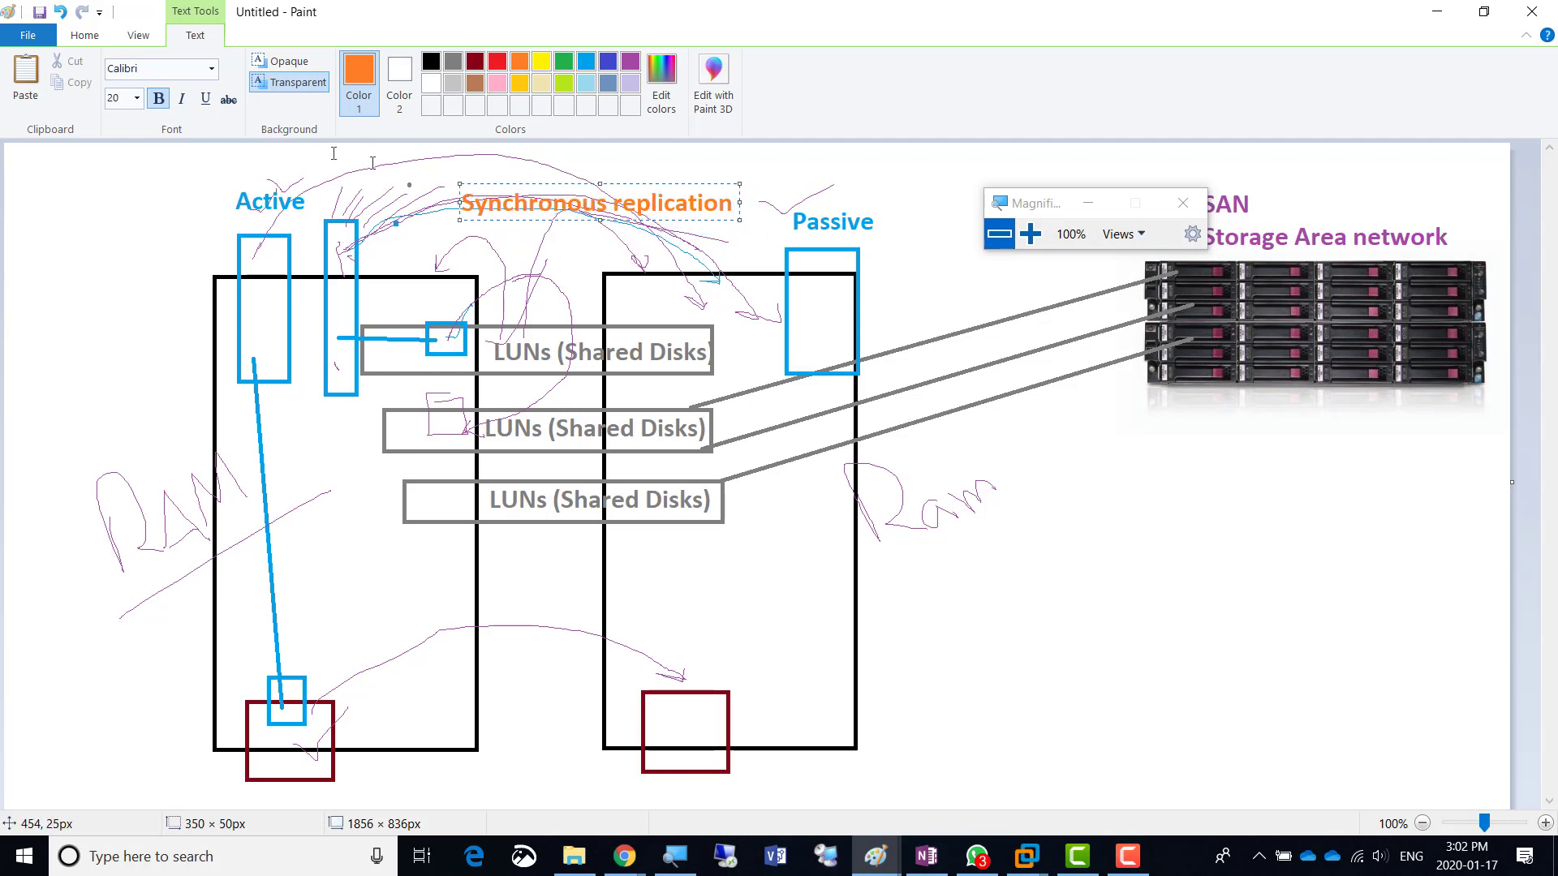
pyautogui.click(85, 36)
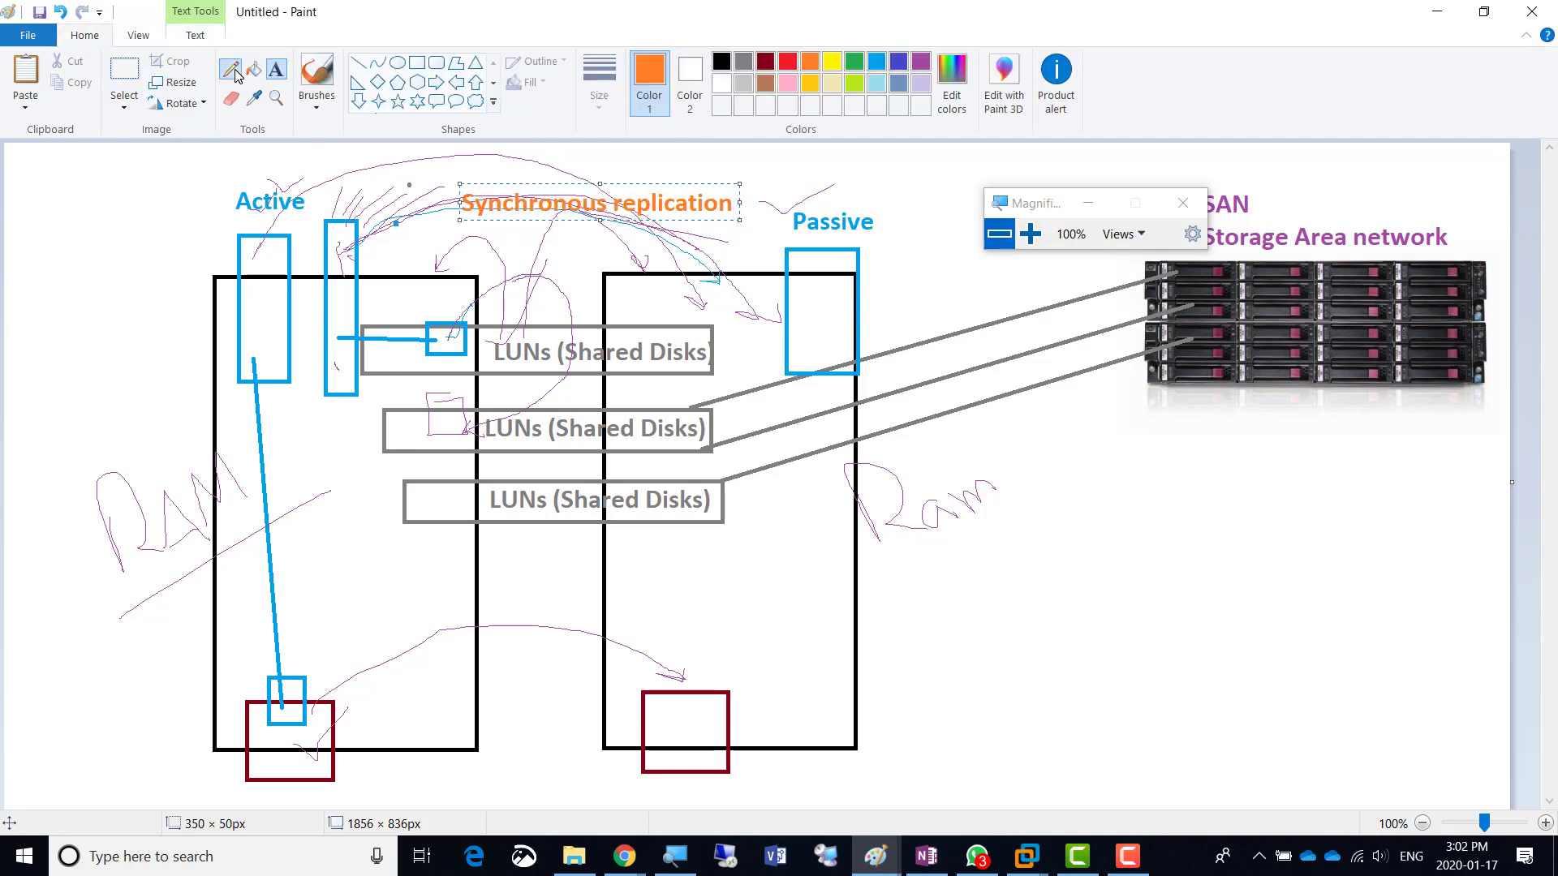
# - Pencil an orange mark on the Active box and handwrite 'Active' beside Passive
pyautogui.click(230, 70)
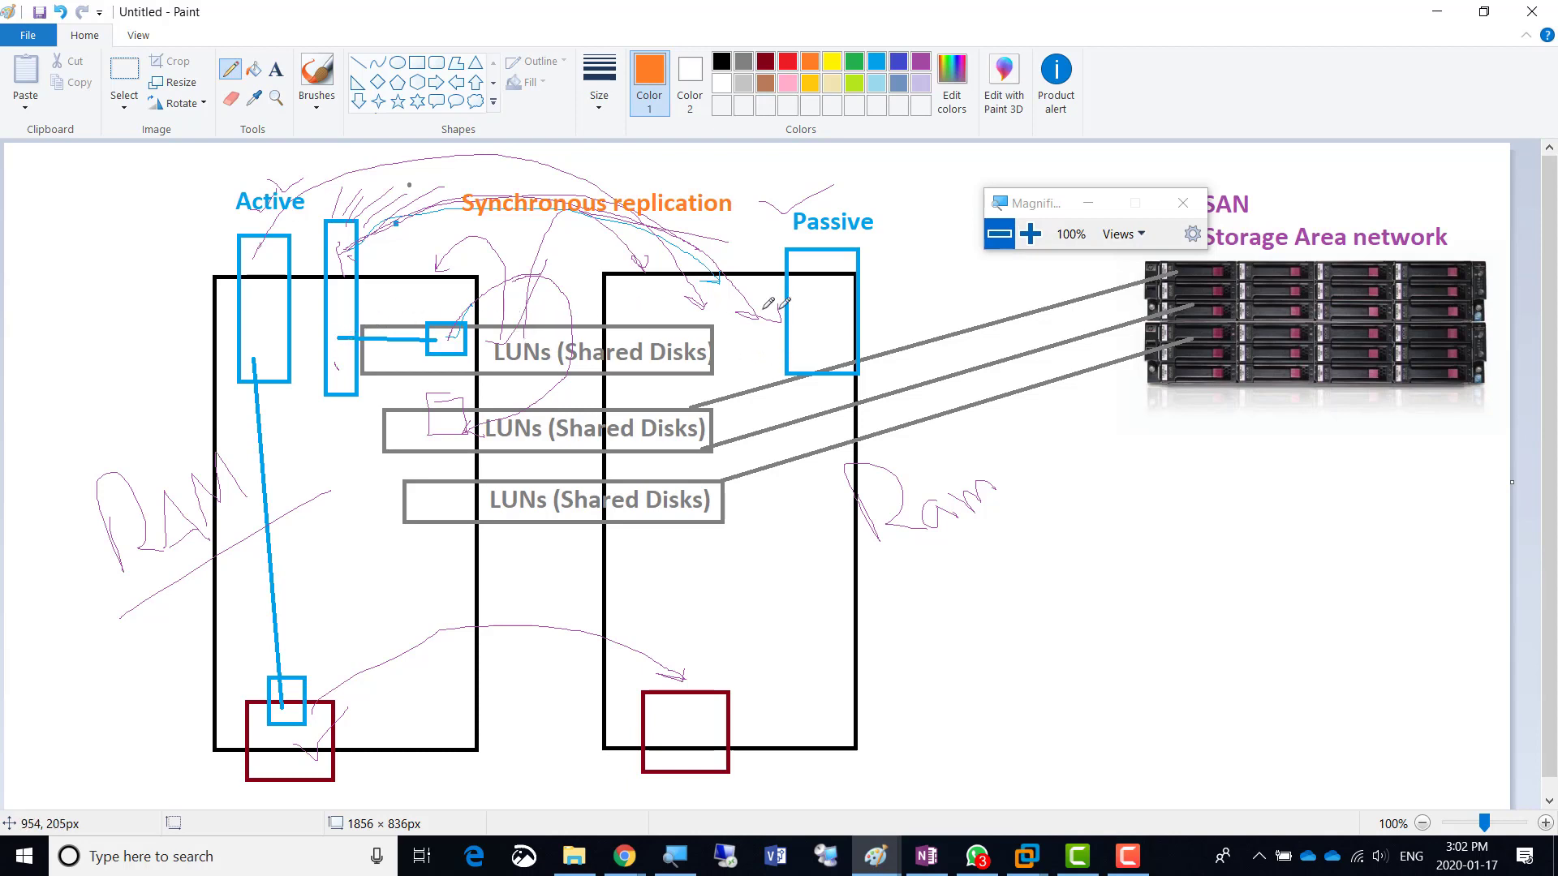
pyautogui.moveTo(258, 260); pyautogui.dragTo(284, 248)
pyautogui.moveTo(885, 274)
pyautogui.mouseDown()
pyautogui.moveTo(918, 260)
pyautogui.moveTo(912, 243)
pyautogui.moveTo(925, 259)
pyautogui.mouseUp()
pyautogui.moveTo(908, 185)
pyautogui.mouseDown()
pyautogui.moveTo(925, 219)
pyautogui.moveTo(922, 196)
pyautogui.moveTo(941, 207)
pyautogui.moveTo(962, 162)
pyautogui.moveTo(978, 206)
pyautogui.mouseUp()
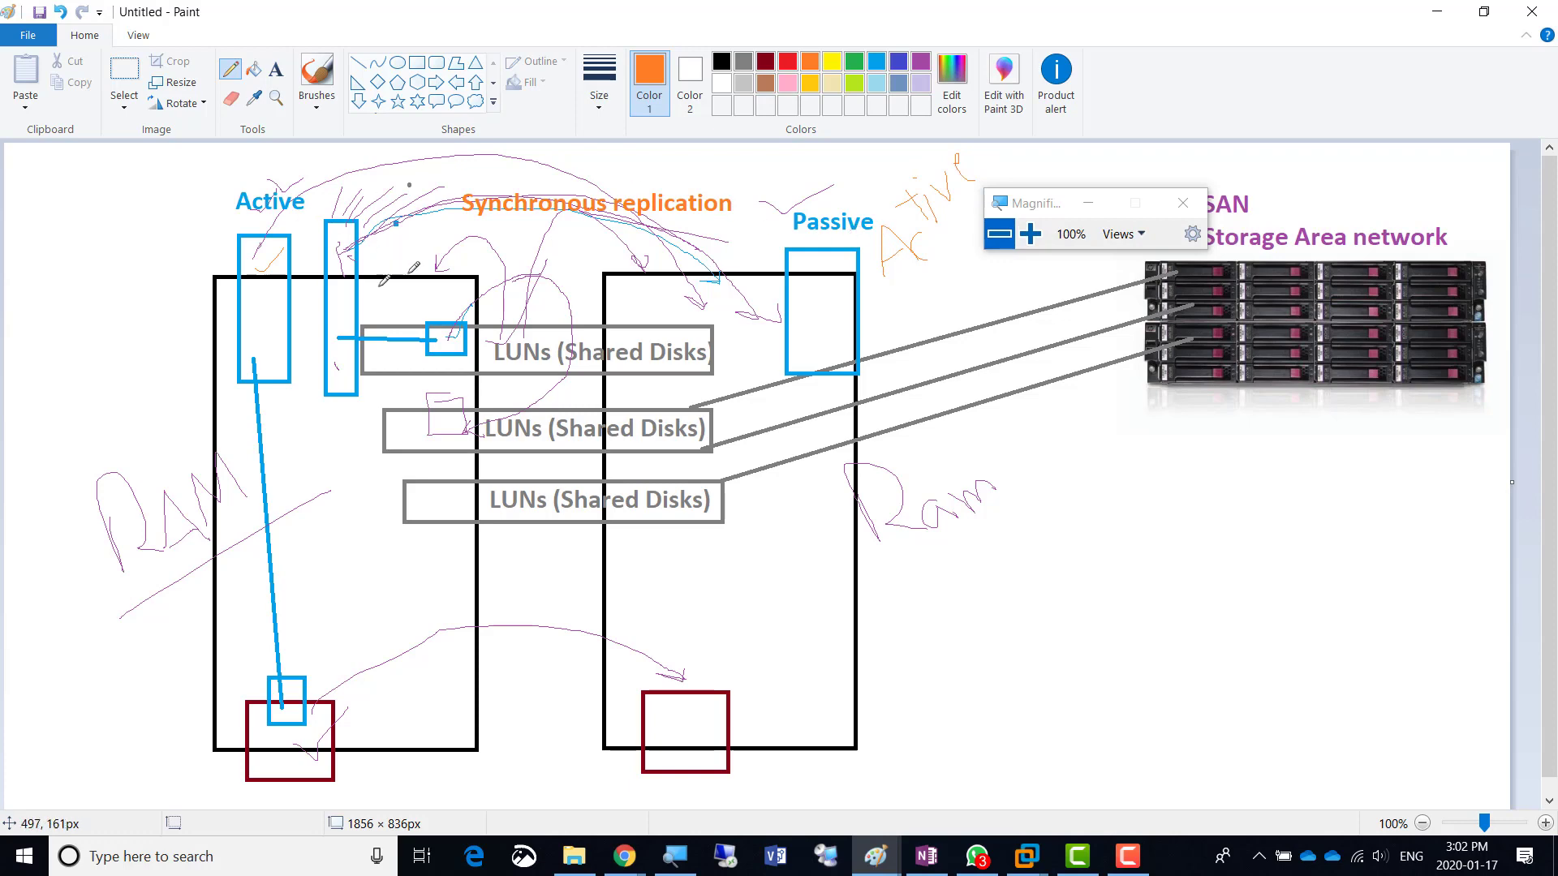
pyautogui.hotkey('alt', 'Tab')
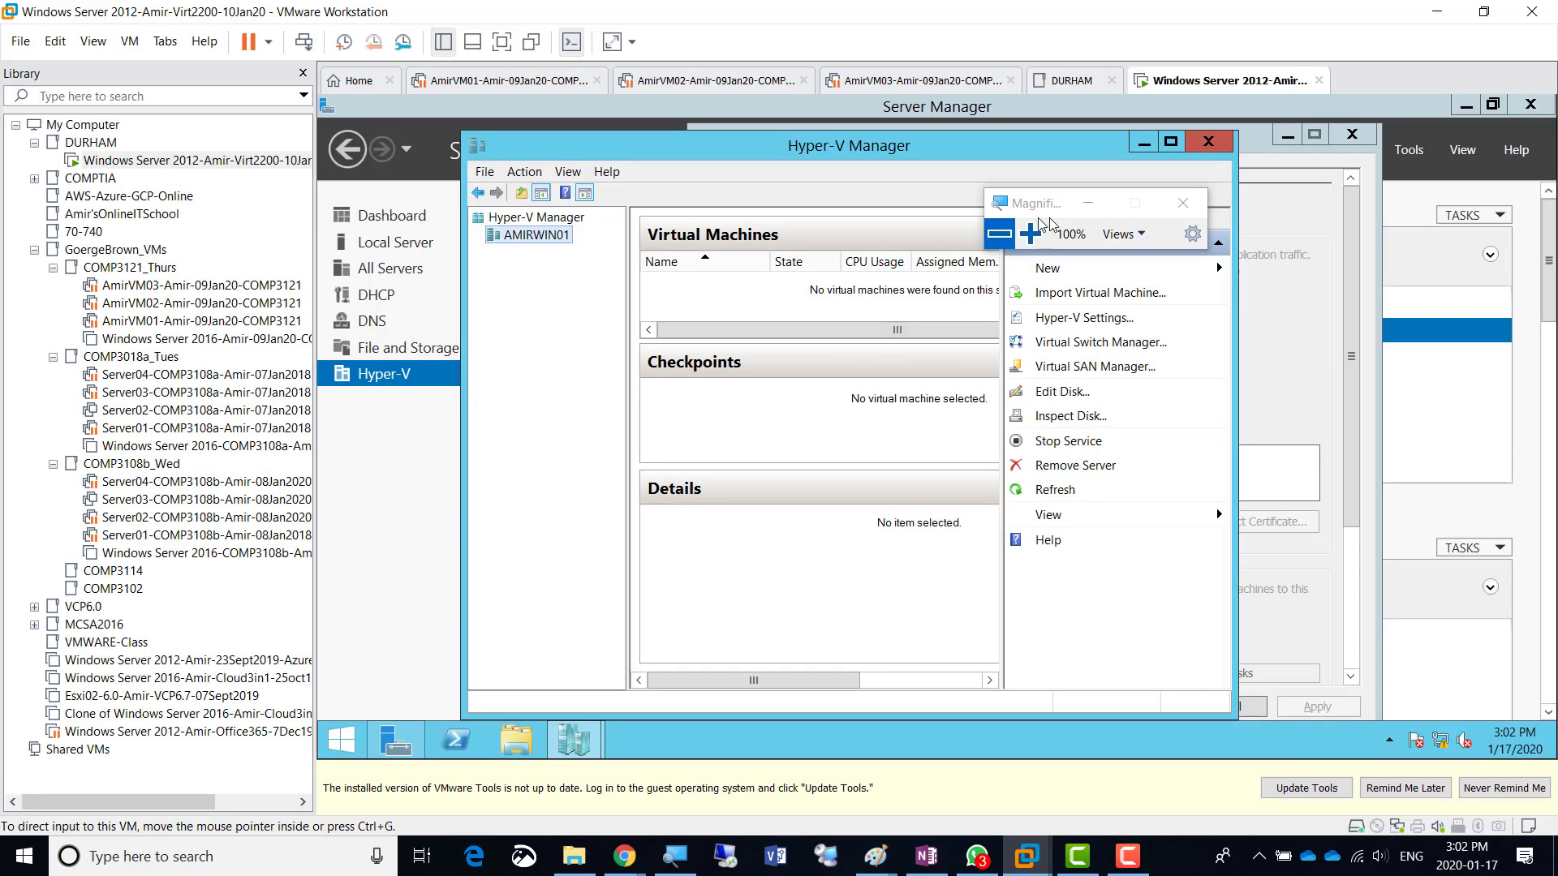
# - Return to Hyper-V Settings at 150% zoom and view the Virtual Hard Disks default folder
pyautogui.hotkey('alt', 'Tab')
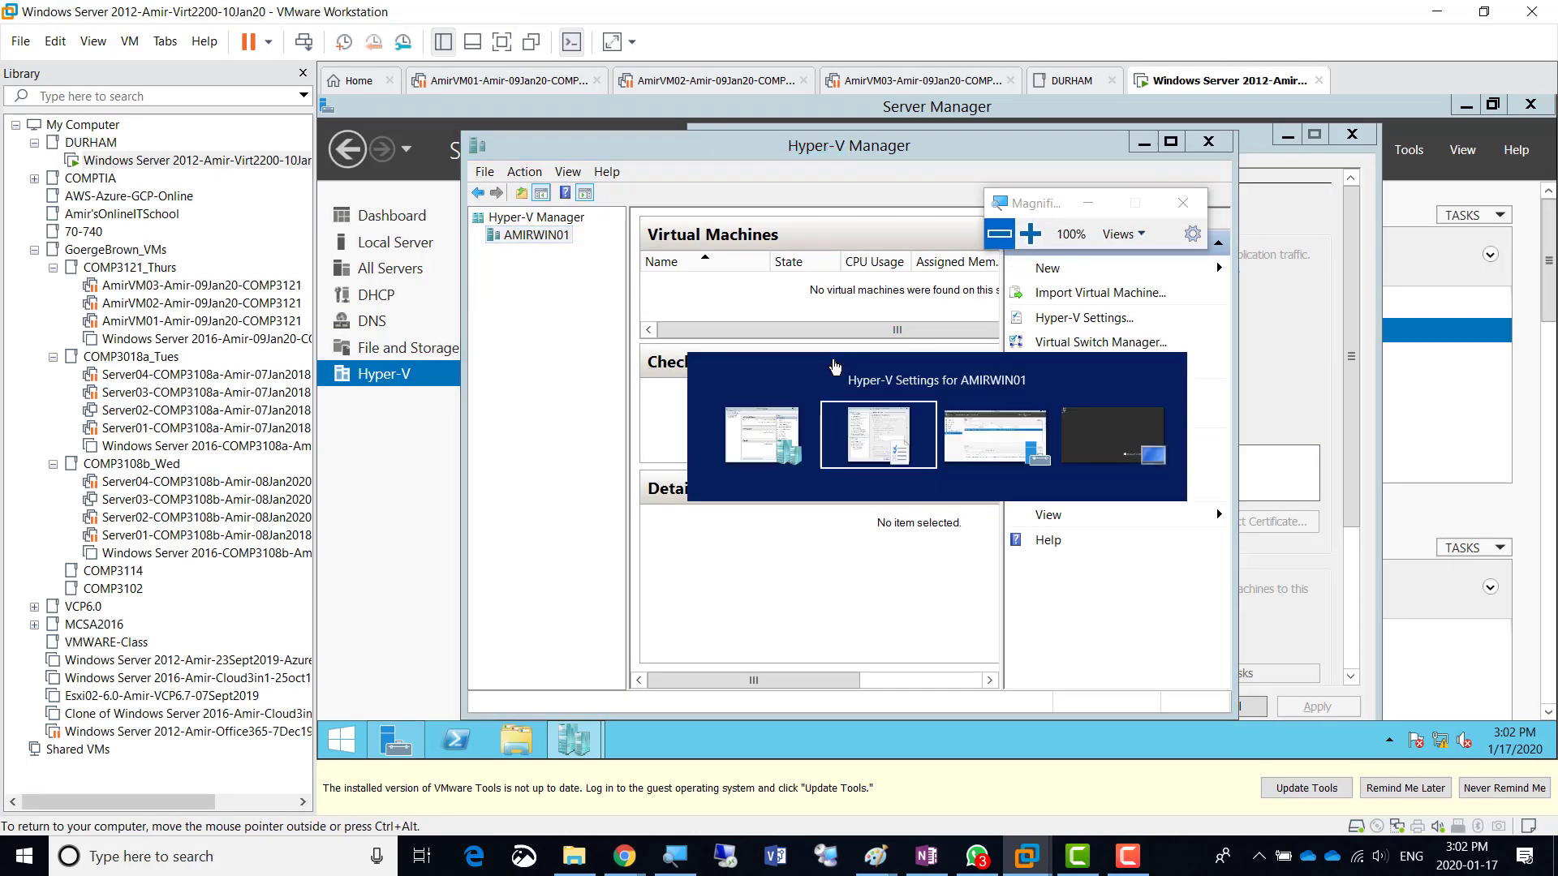
pyautogui.click(1031, 234)
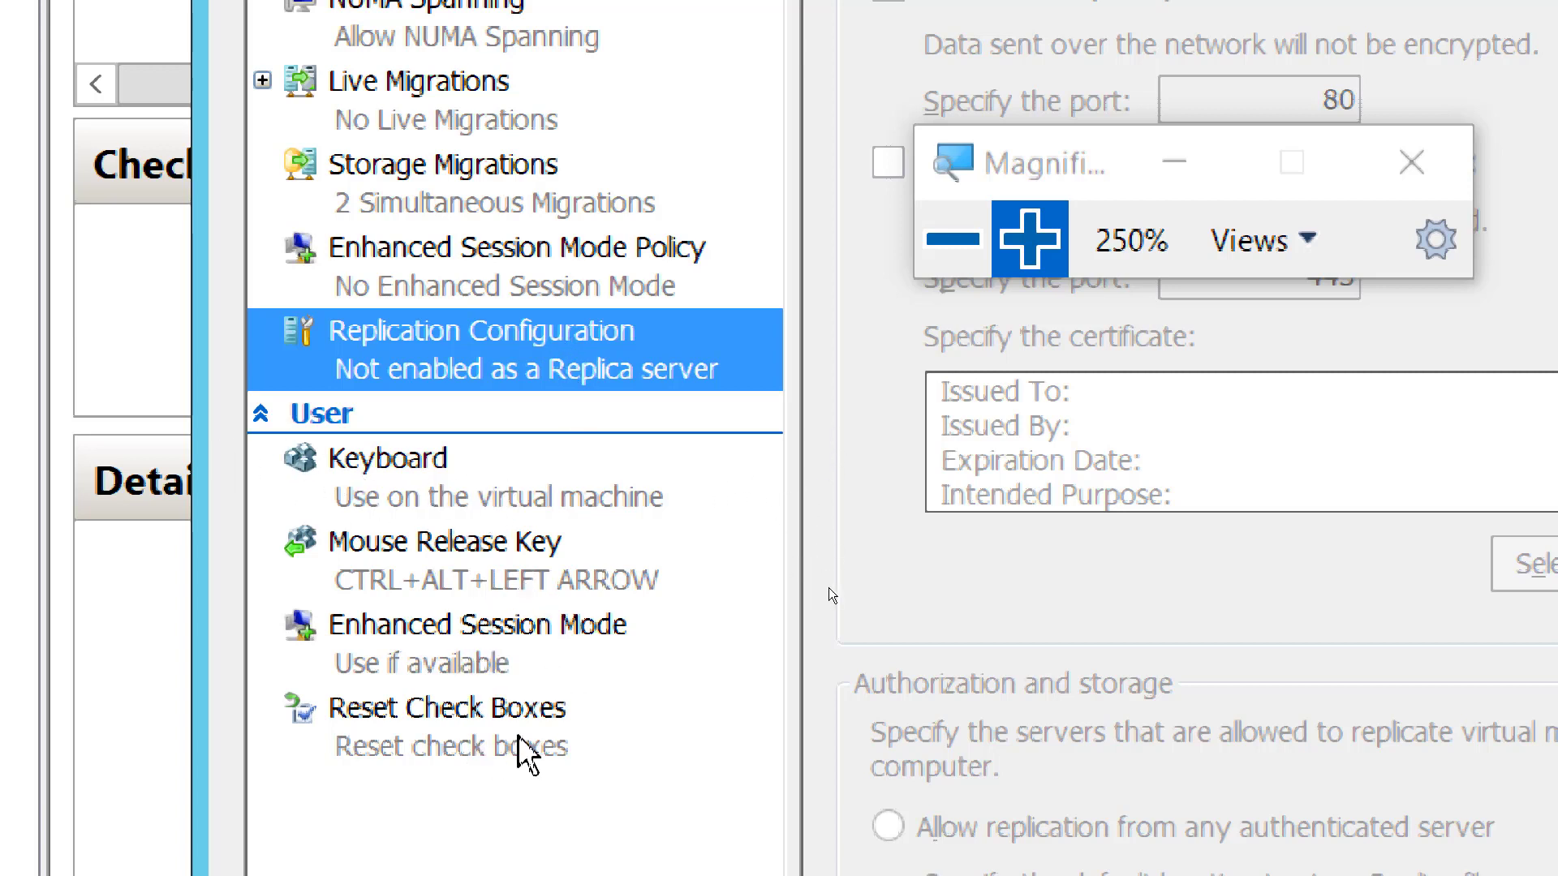
pyautogui.click(954, 238)
pyautogui.click(965, 241)
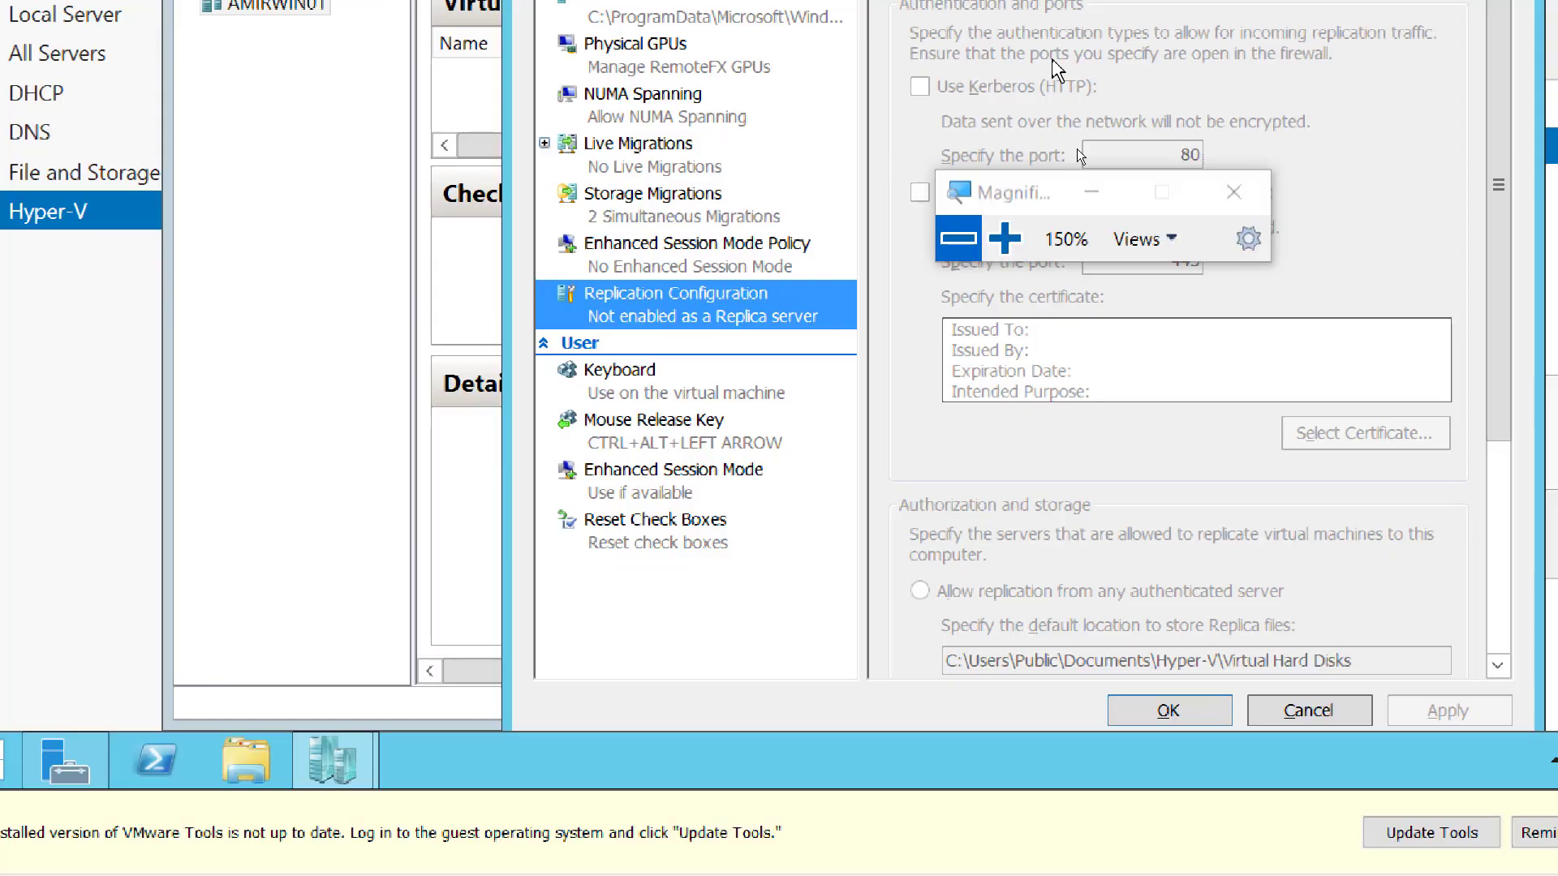
pyautogui.moveTo(1037, 195); pyautogui.dragTo(1242, 162)
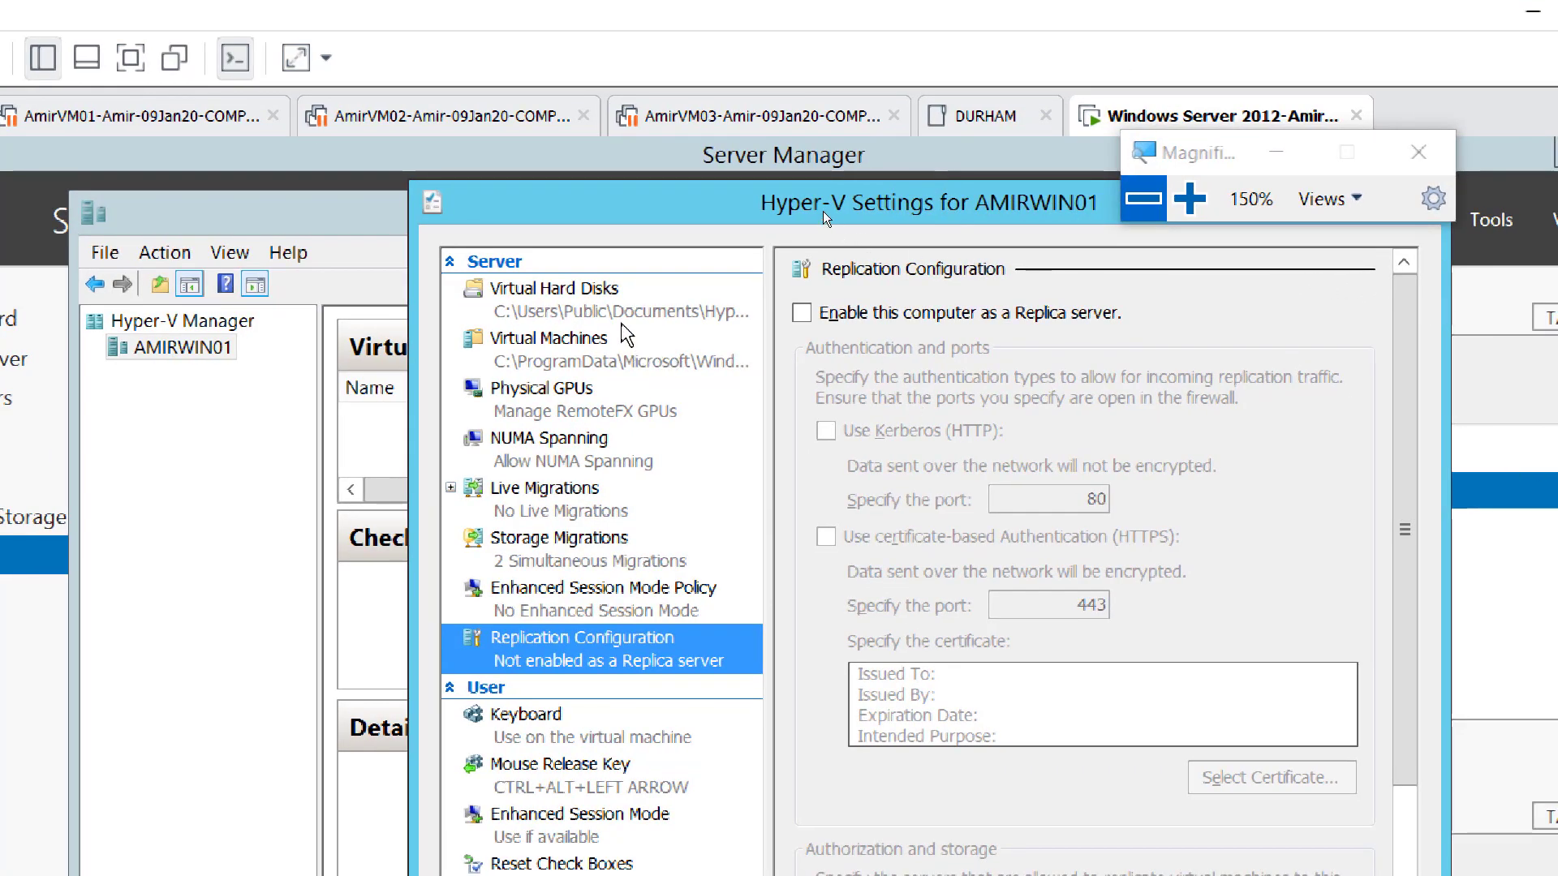
pyautogui.click(601, 308)
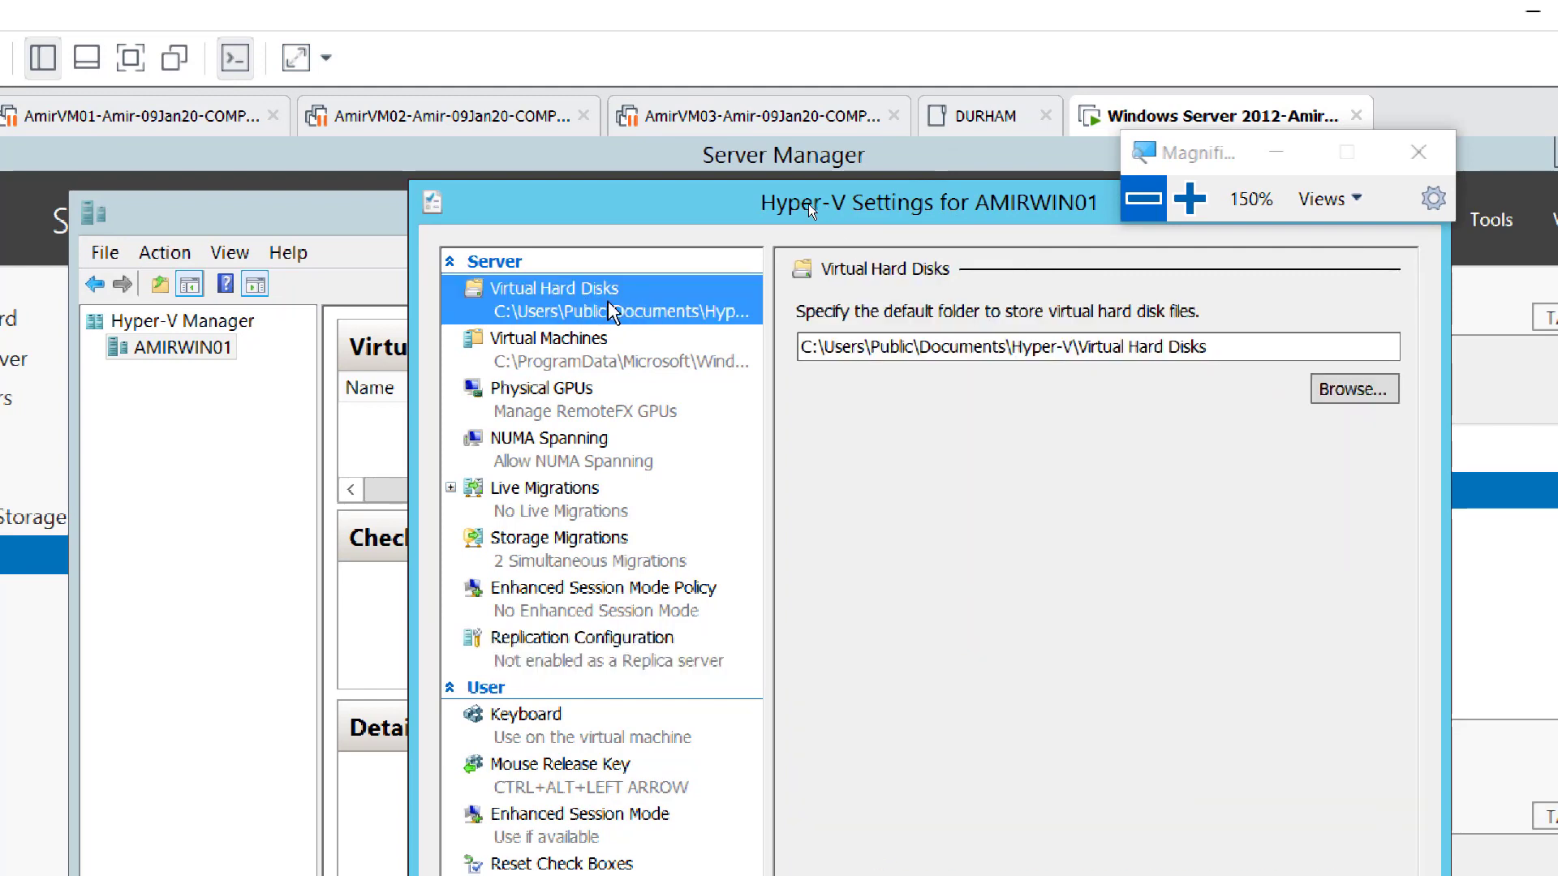
pyautogui.moveTo(1207, 175); pyautogui.dragTo(1254, 154)
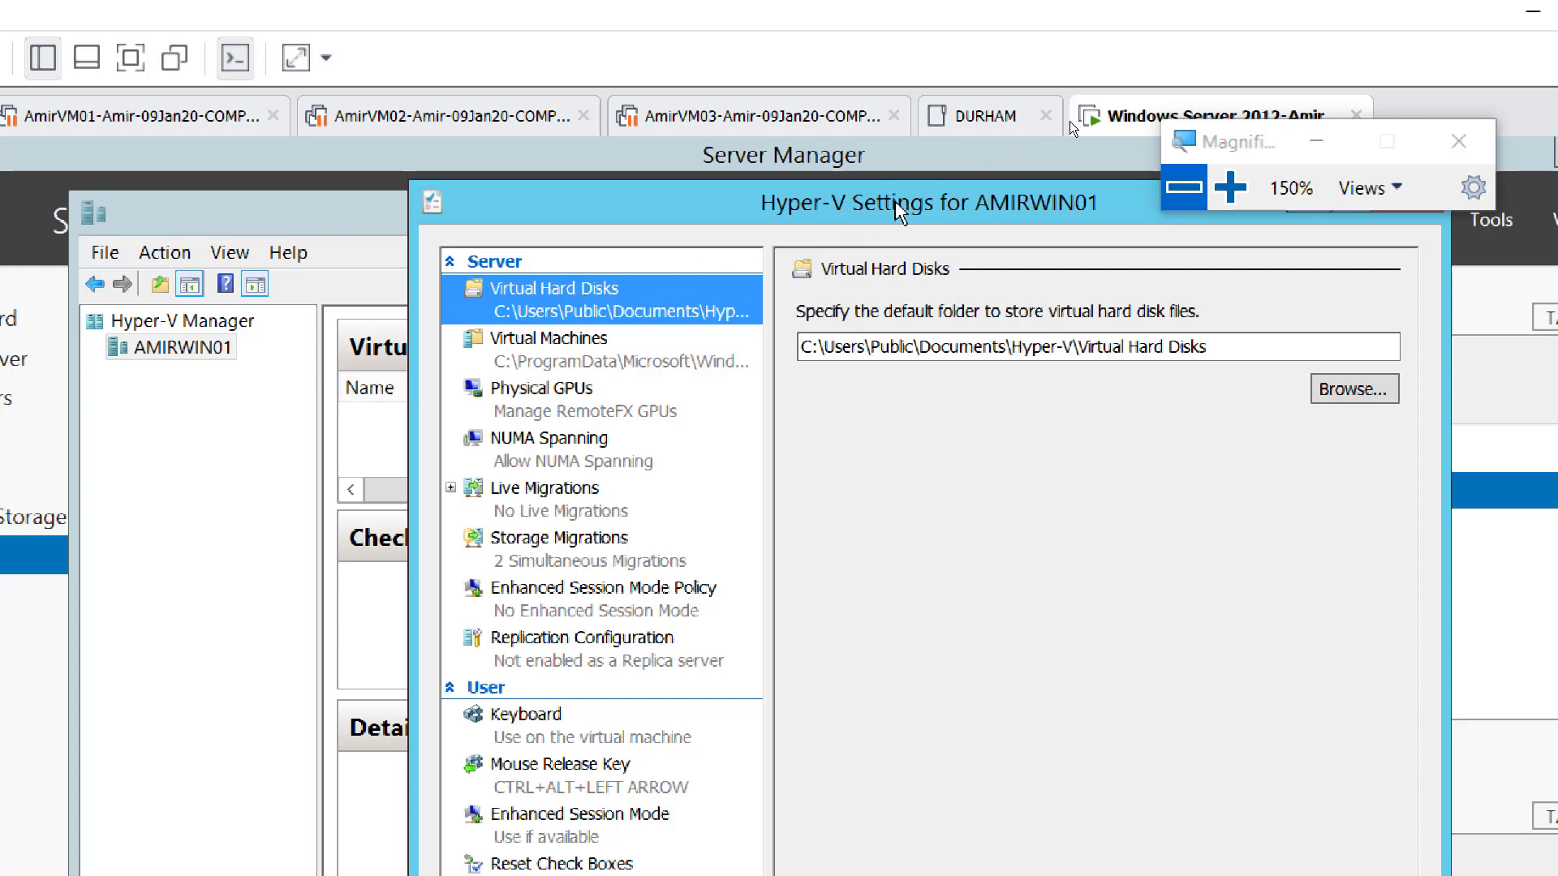
pyautogui.click(1183, 187)
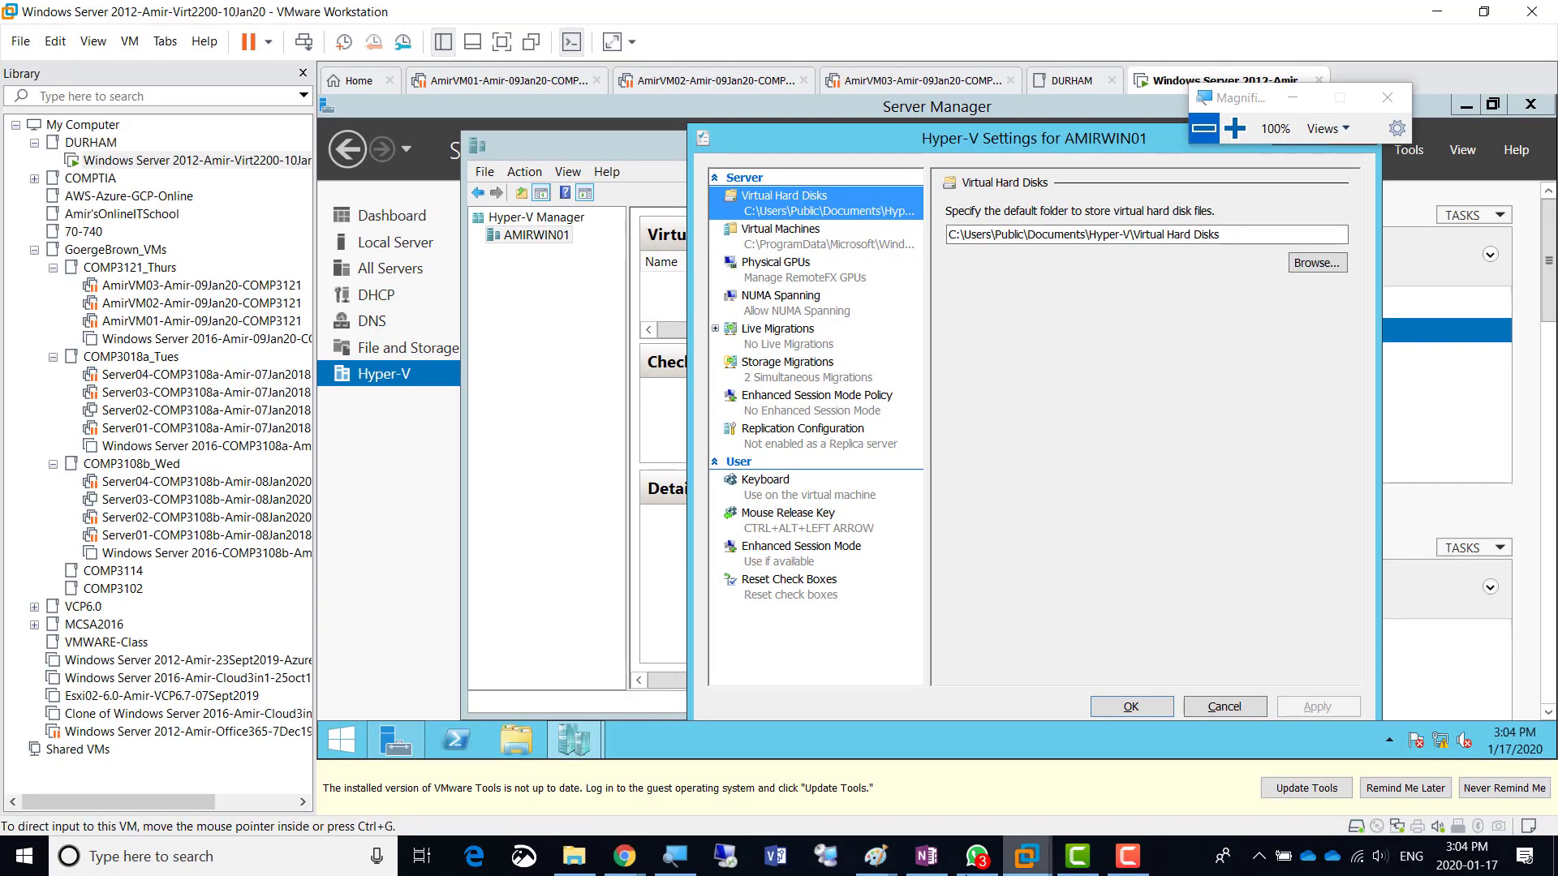
# - In OneNote, duplicate the Screenshot 1 line as a new bullet below it
pyautogui.click(925, 856)
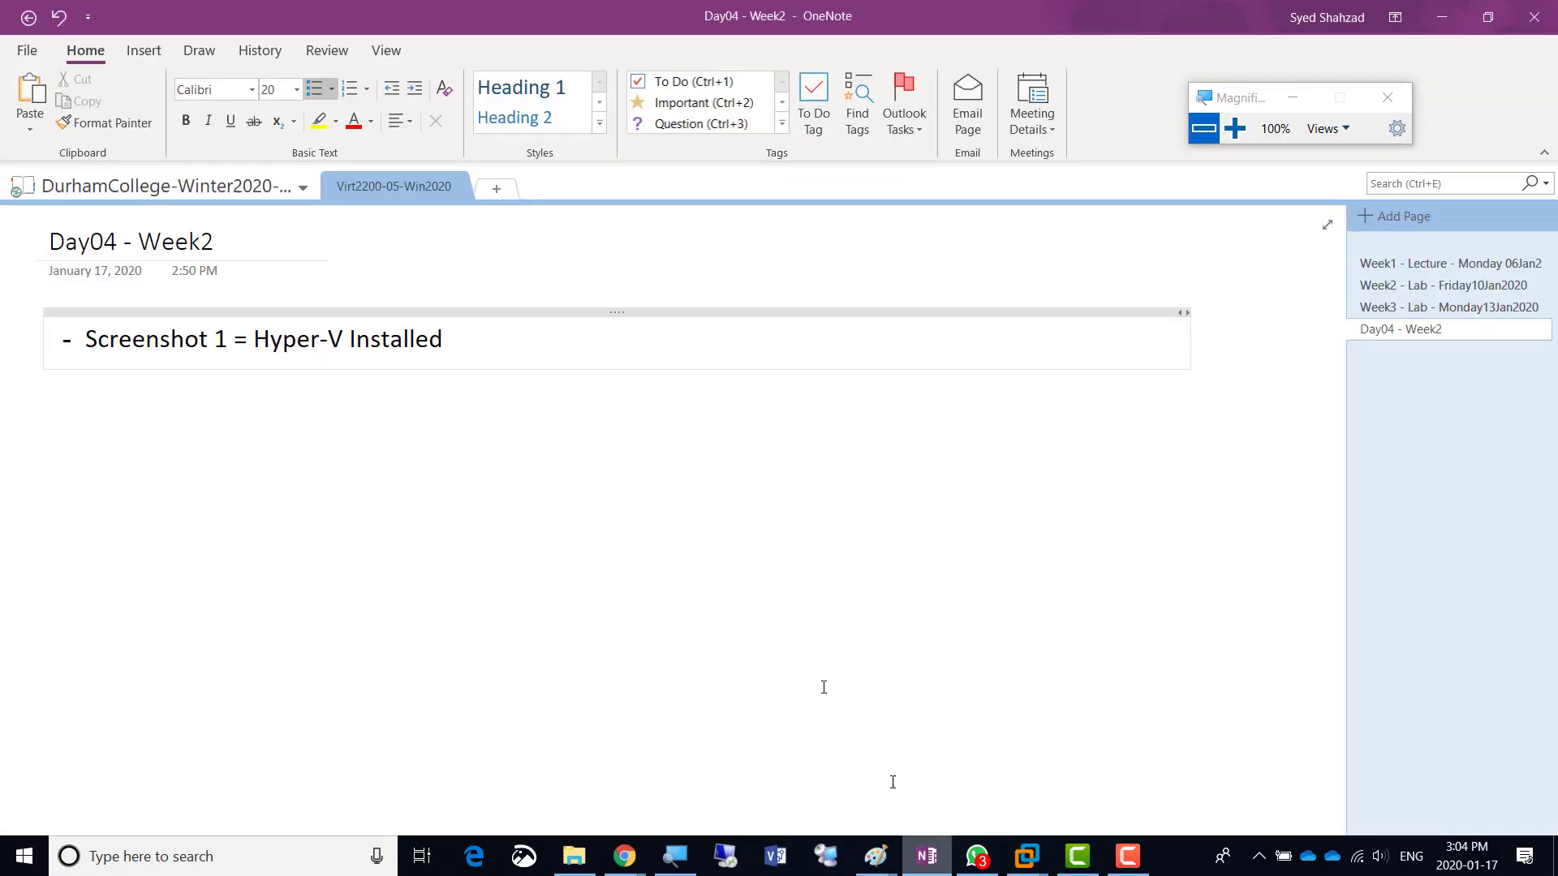
pyautogui.tripleClick(481, 347)
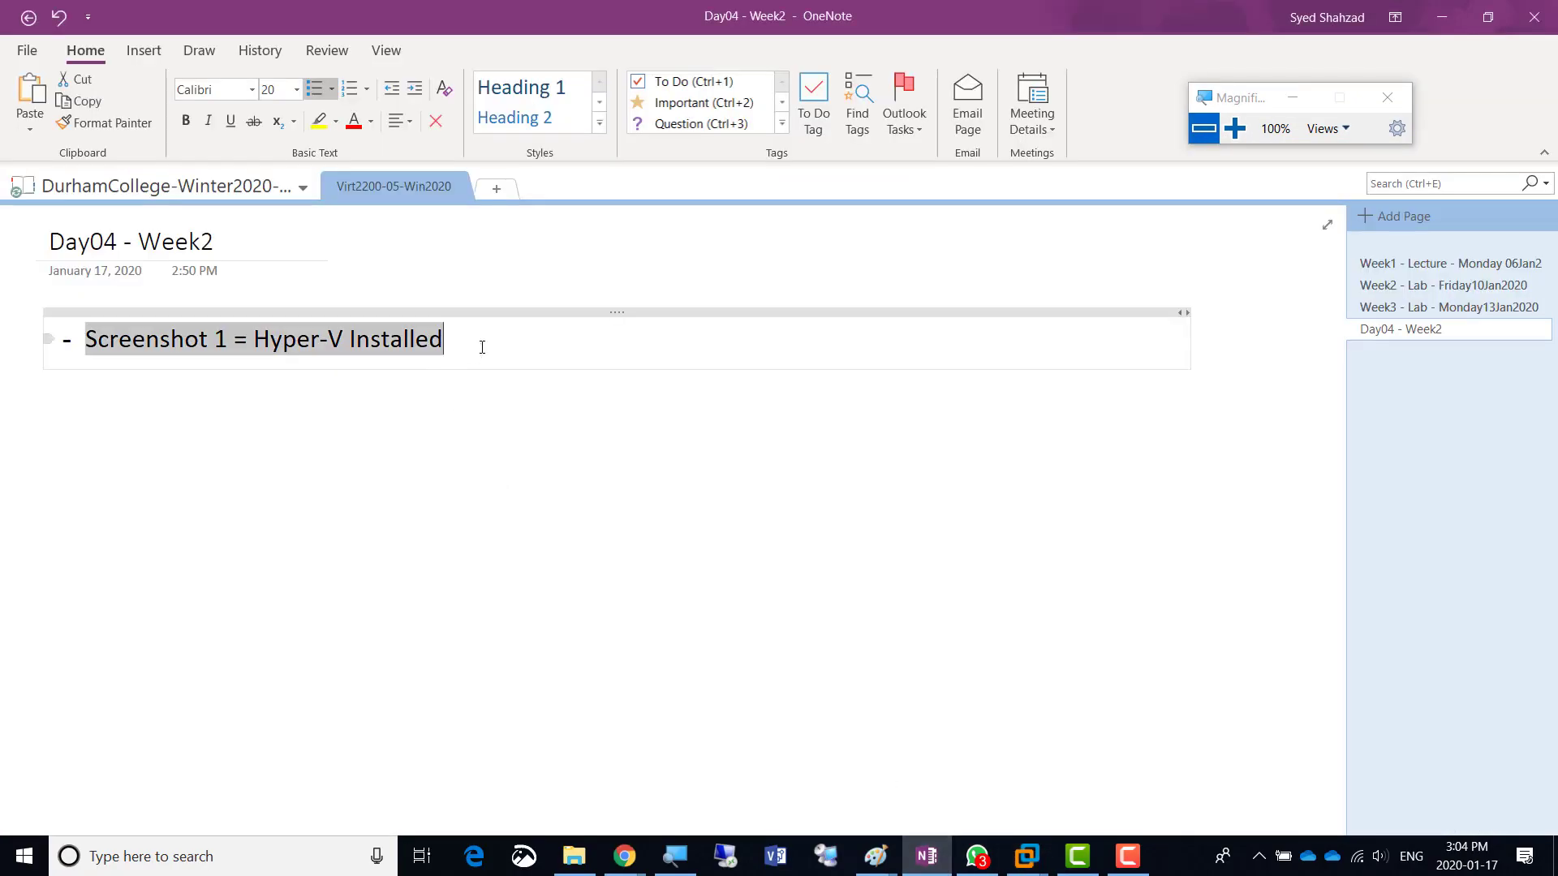
pyautogui.hotkey('ctrl', 'c')
pyautogui.click(482, 347)
pyautogui.press('Return')
pyautogui.hotkey('ctrl', 'v')
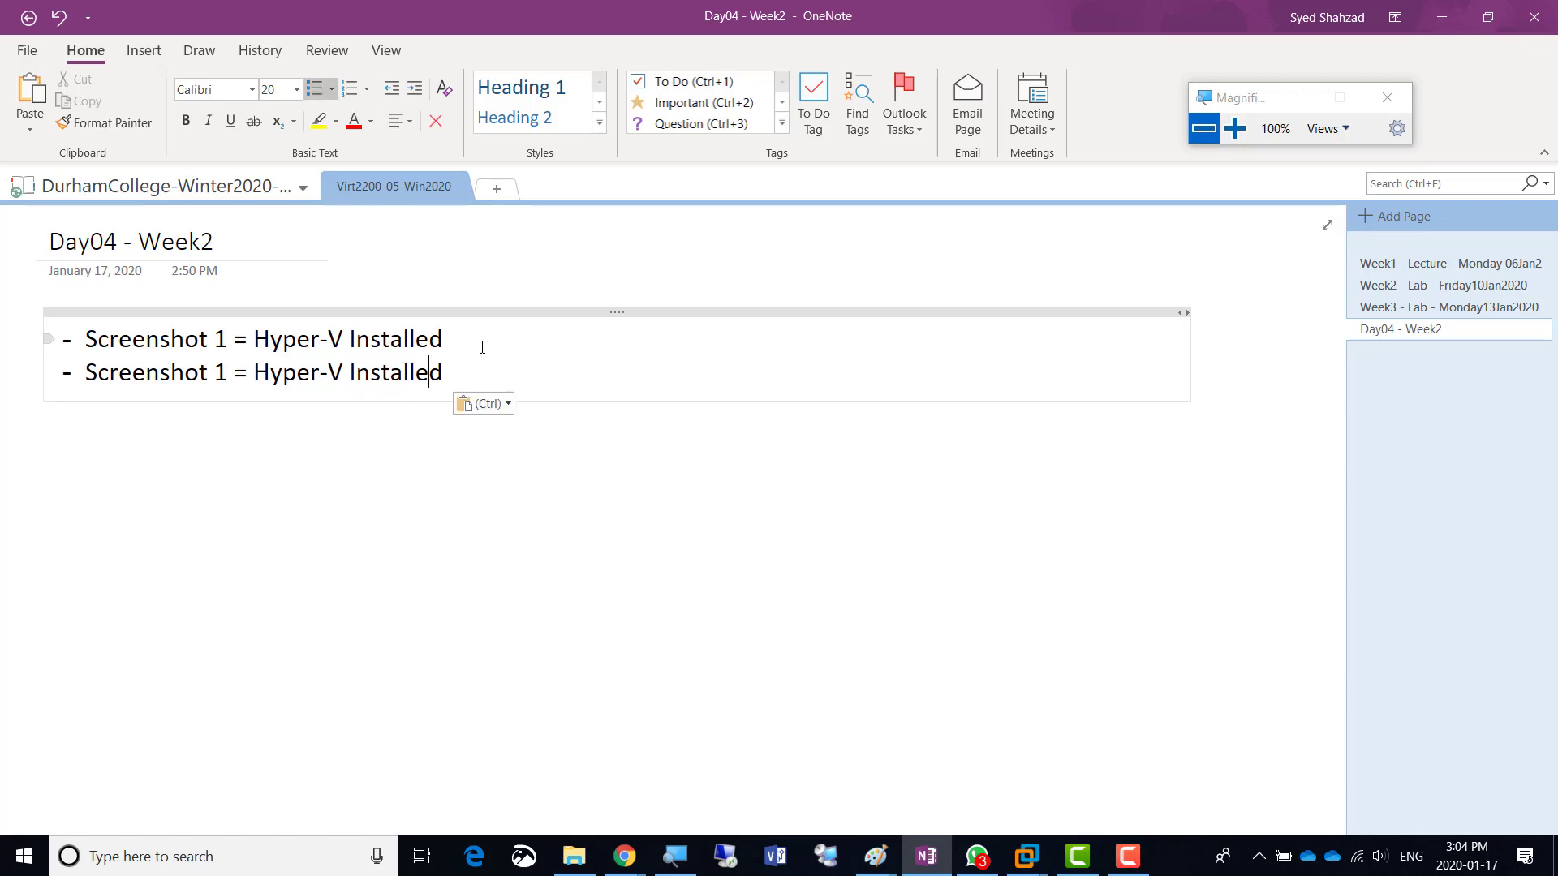
# - Change the new bullet to 'Screenshot 2 = Hyper-V Settings' and return to VMware
pyautogui.press('Home')
pyautogui.hotkey('ctrl', 'Right')
pyautogui.hotkey('shift', 'Right')
pyautogui.write('2')
pyautogui.hotkey('shift', 'Right')
pyautogui.hotkey('shift', 'Right')
pyautogui.hotkey('shift', 'Right')
pyautogui.hotkey('shift', 'Right')
pyautogui.hotkey('shift', 'Right')
pyautogui.hotkey('shift', 'Right')
pyautogui.hotkey('shift', 'Right')
pyautogui.hotkey('shift', 'Right')
pyautogui.hotkey('shift', 'Right')
pyautogui.hotkey('shift', 'Right')
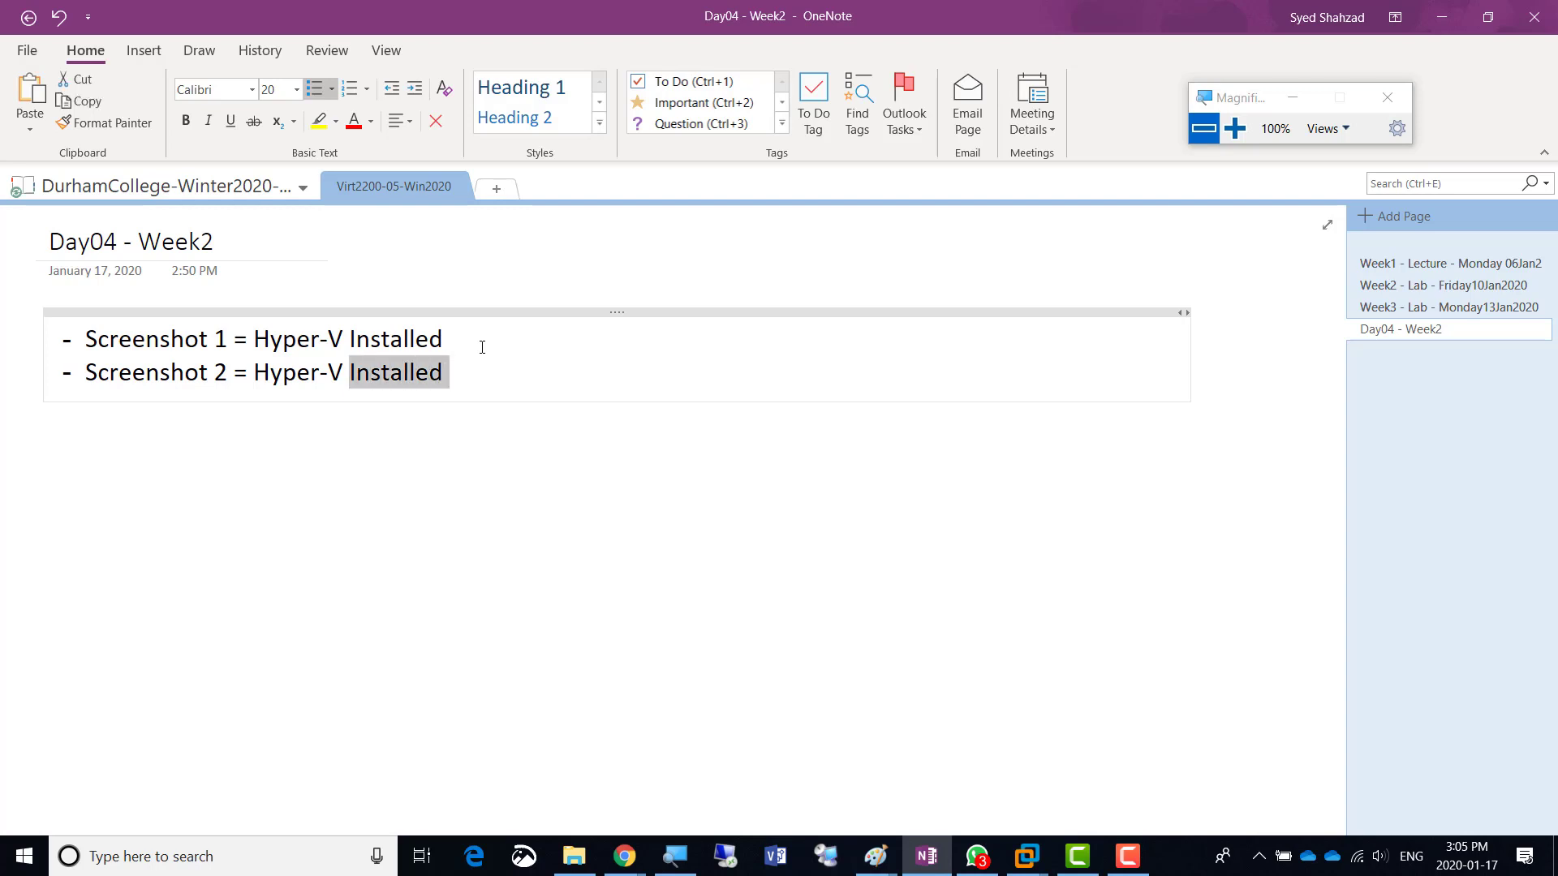
pyautogui.write('Settings')
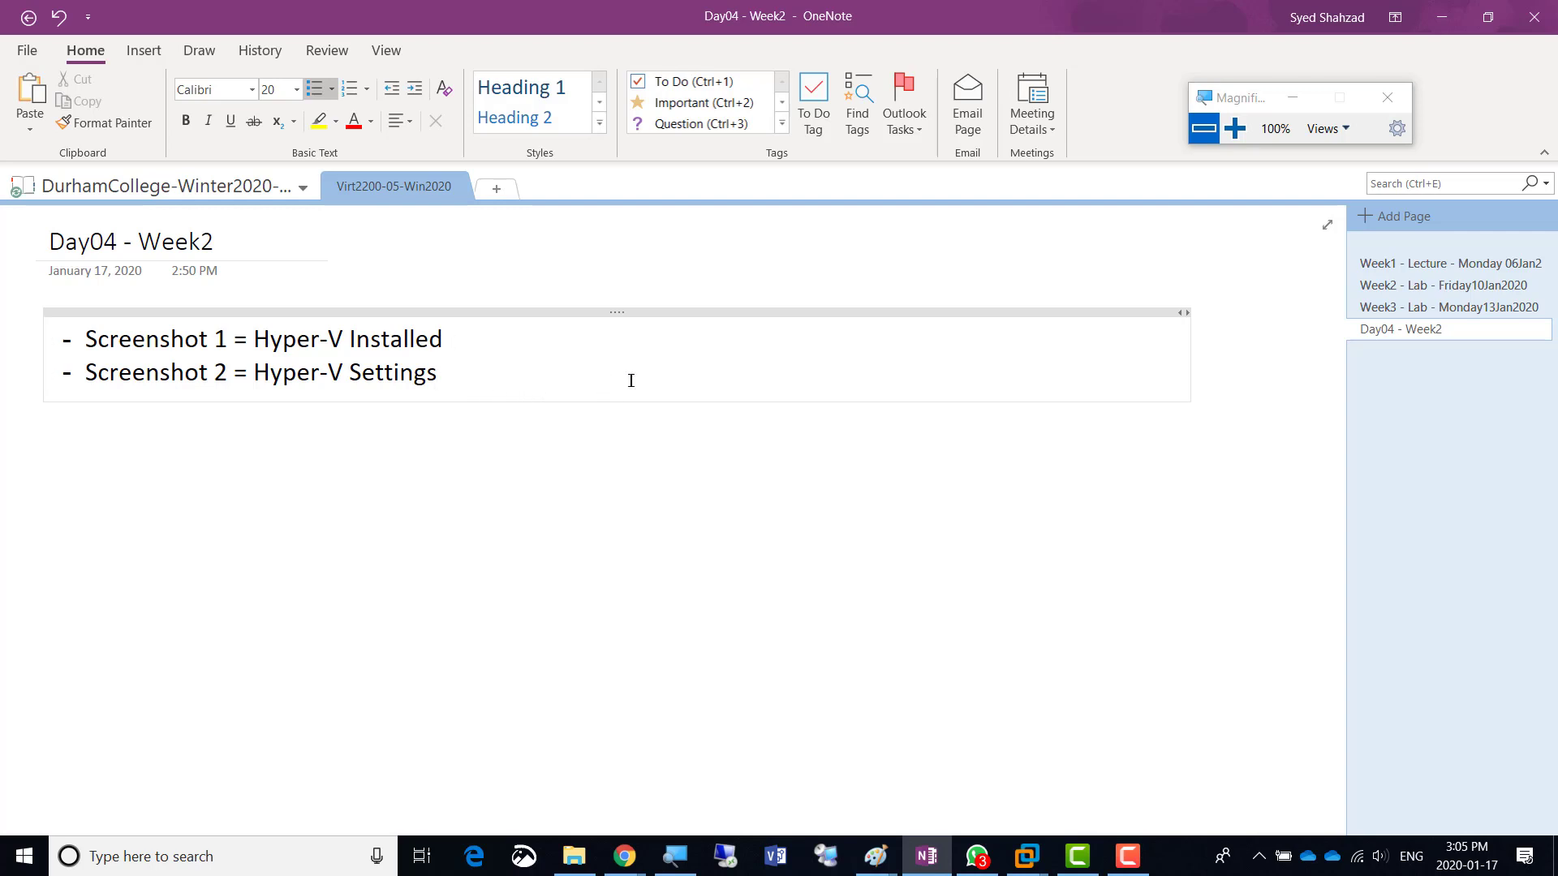
pyautogui.hotkey('alt', 'Tab')
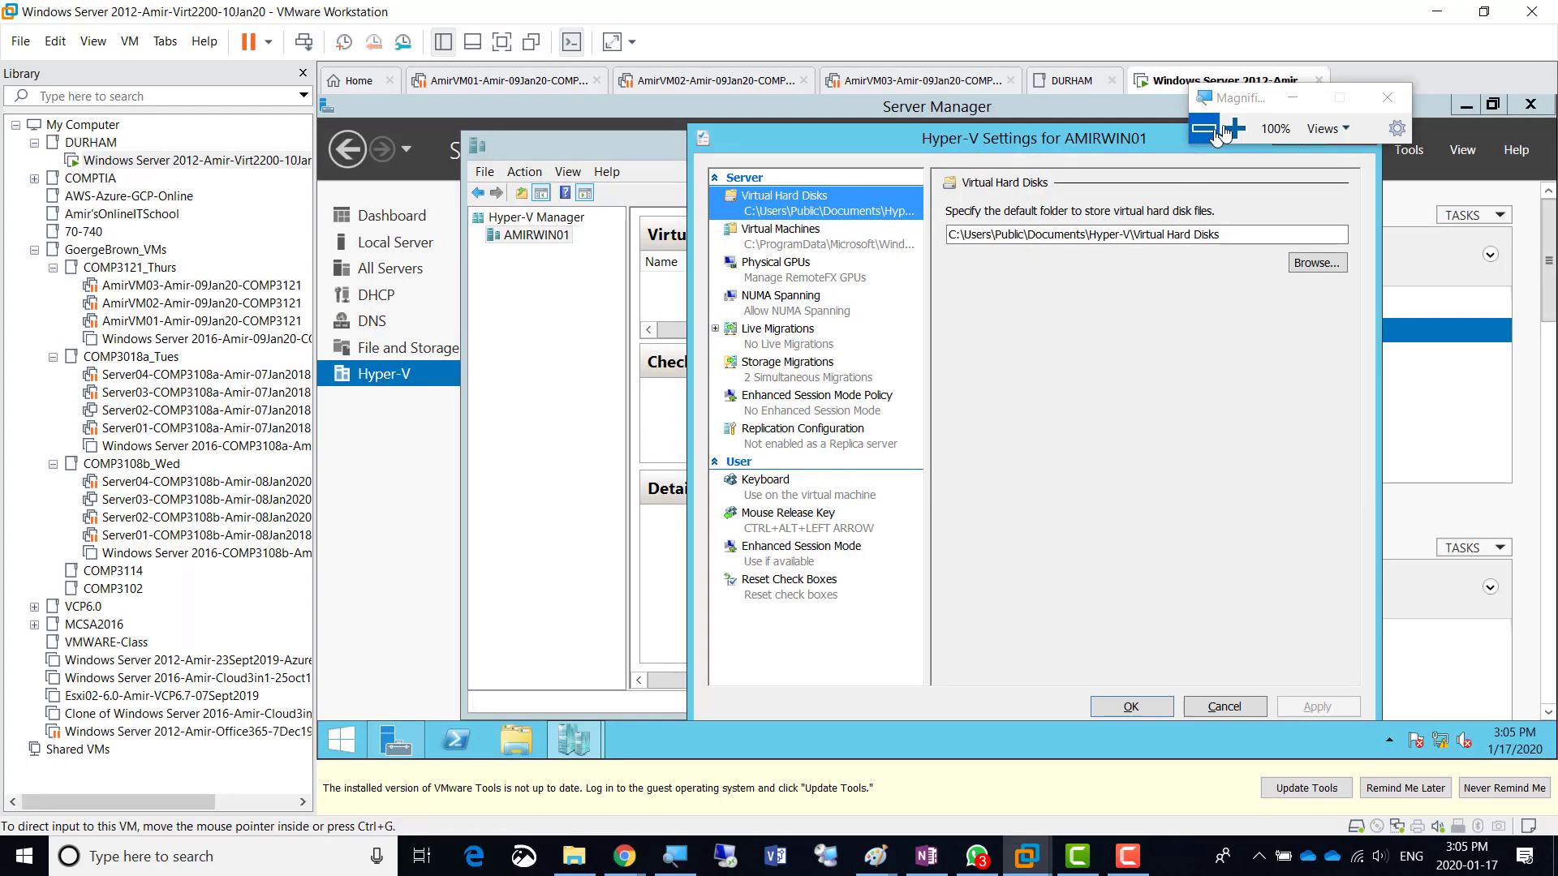
# - Close Hyper-V Settings and stretch Hyper-V Manager wider on both sides
pyautogui.click(1235, 129)
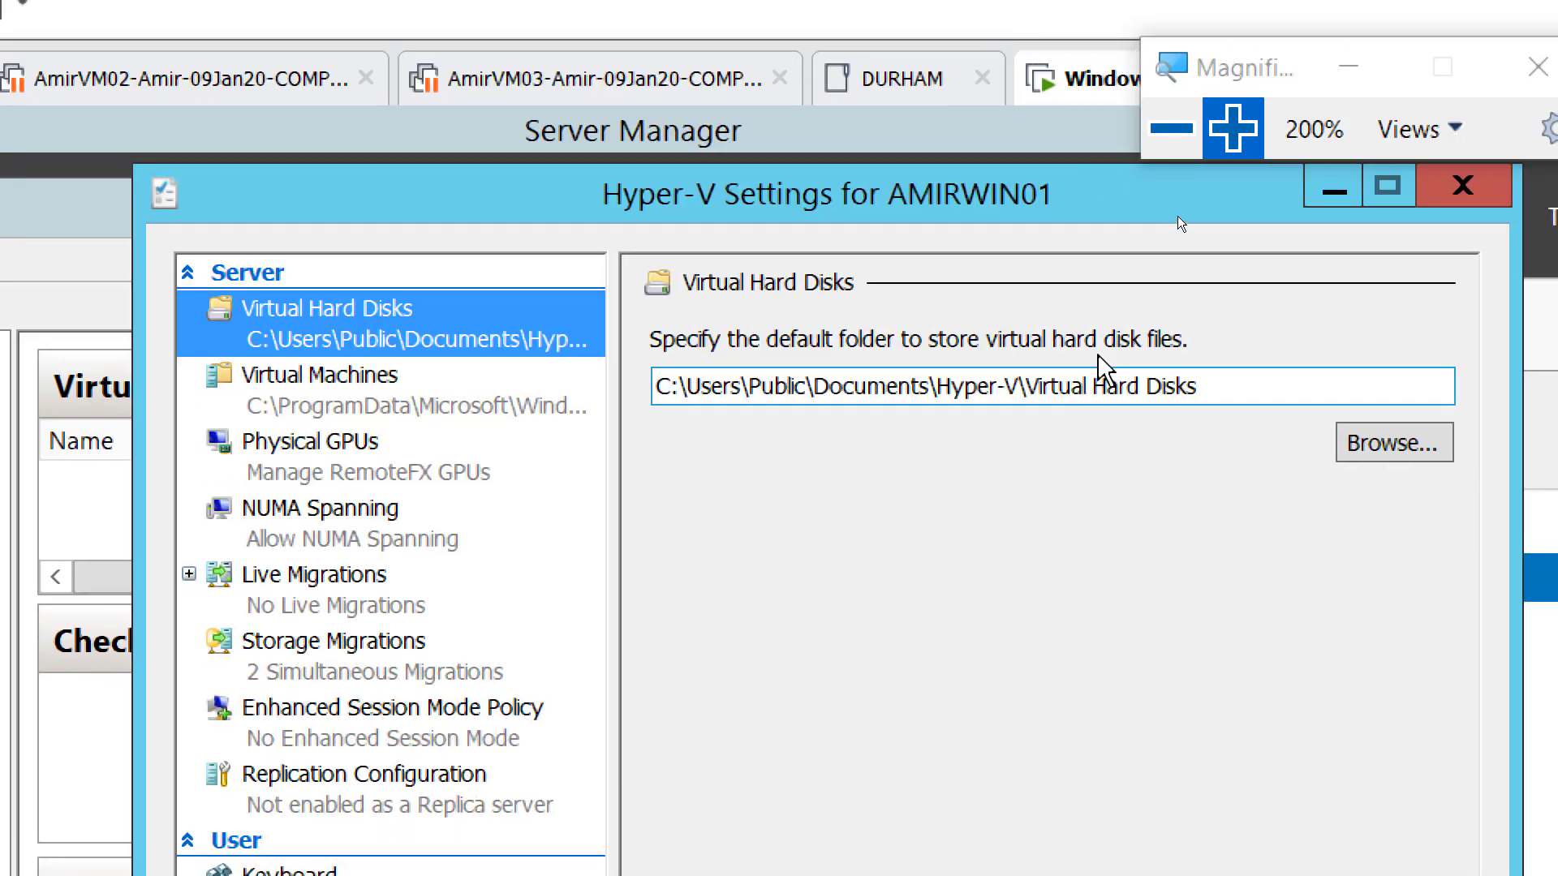
pyautogui.click(1174, 129)
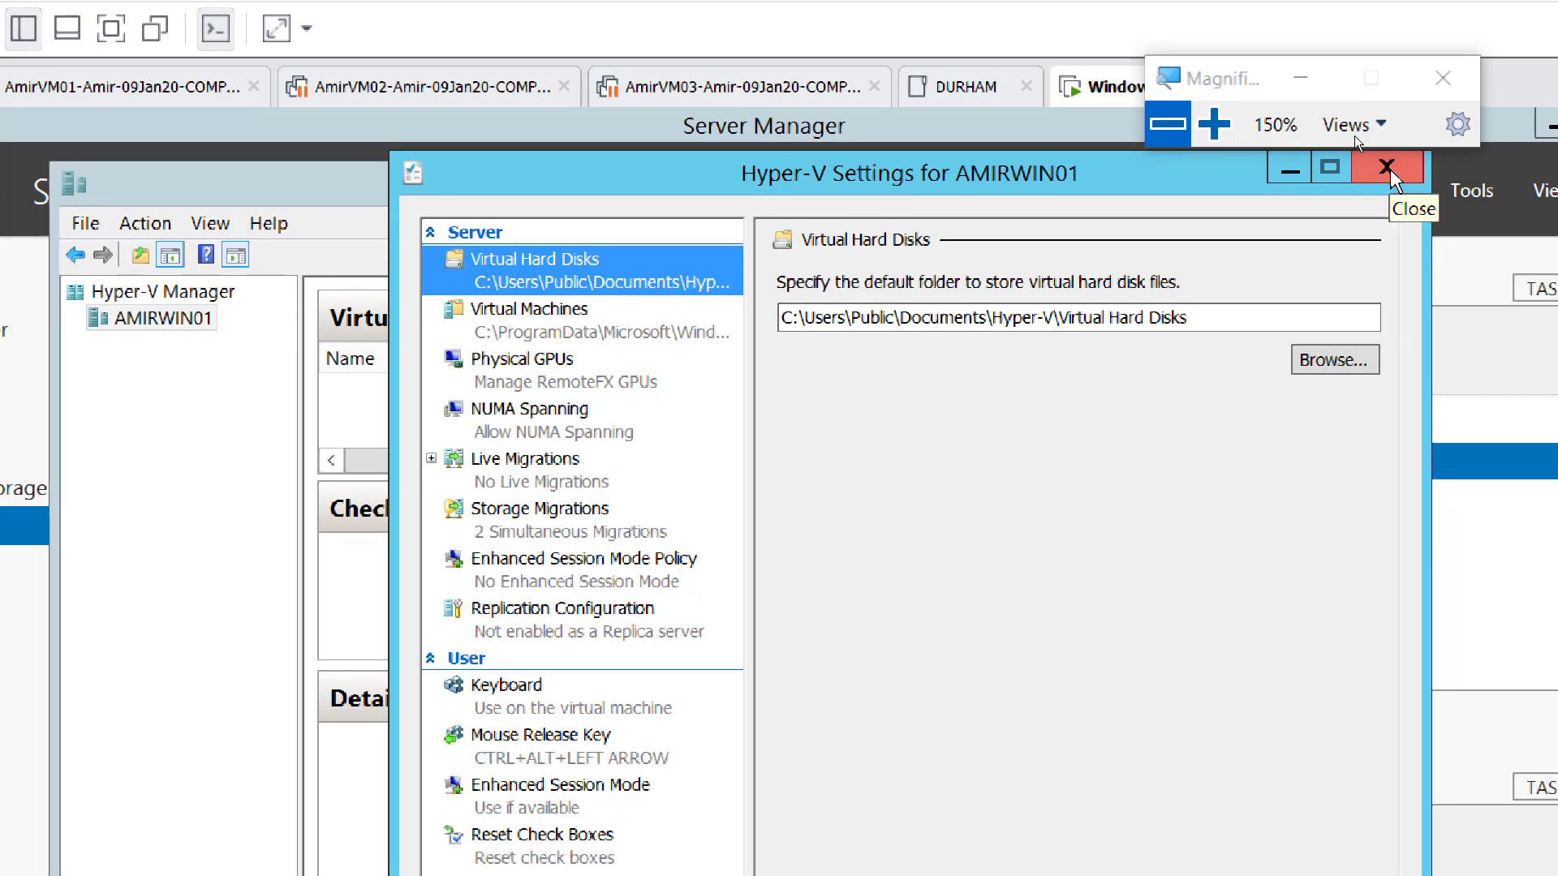
pyautogui.click(1387, 170)
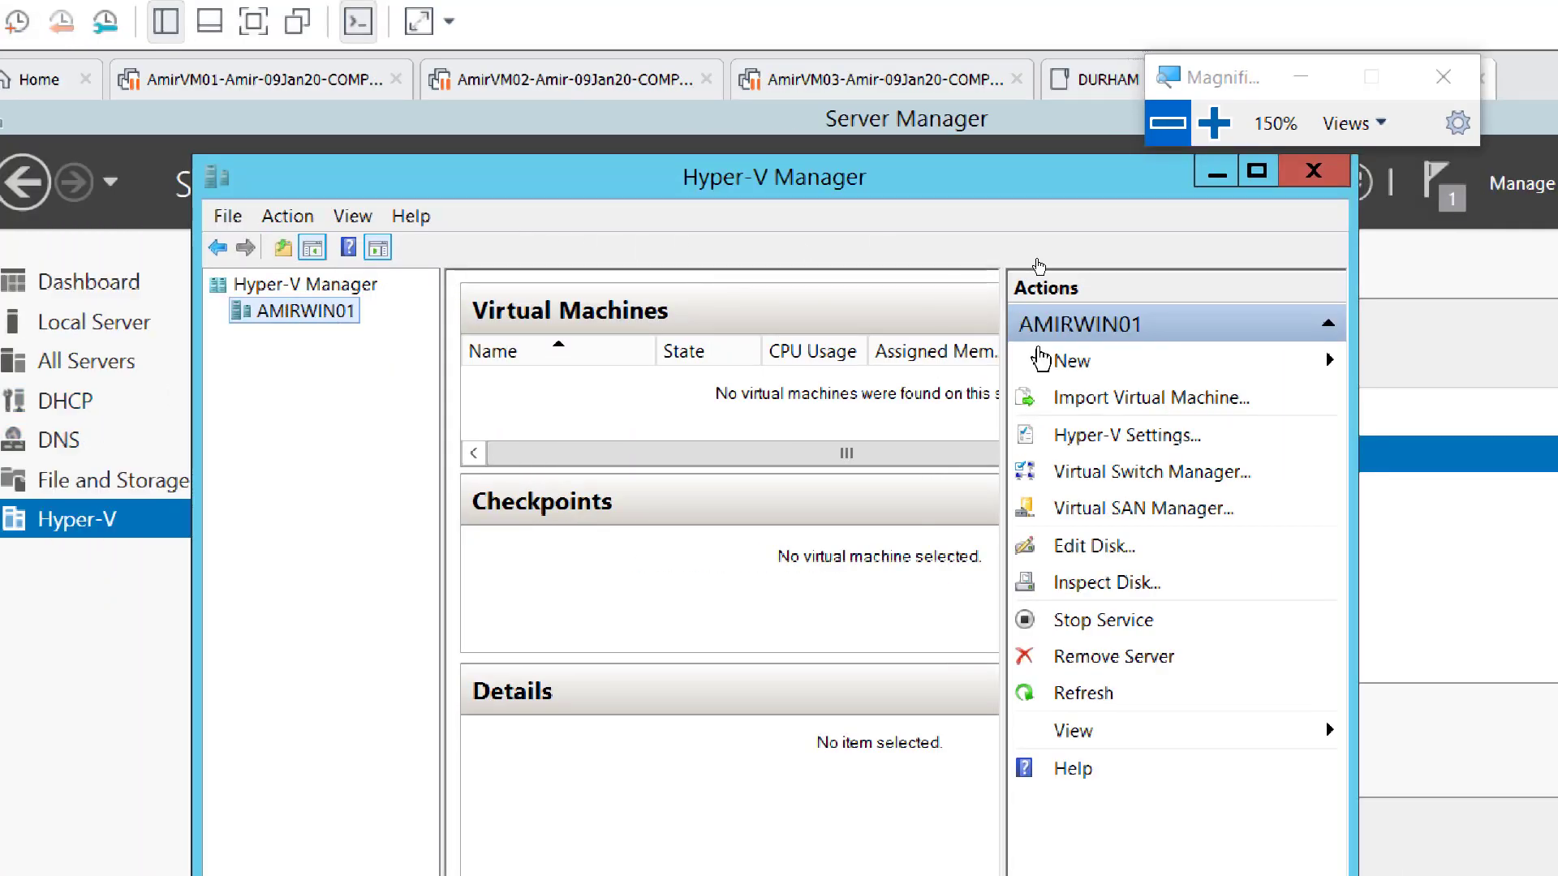
pyautogui.moveTo(1349, 304); pyautogui.dragTo(1486, 304)
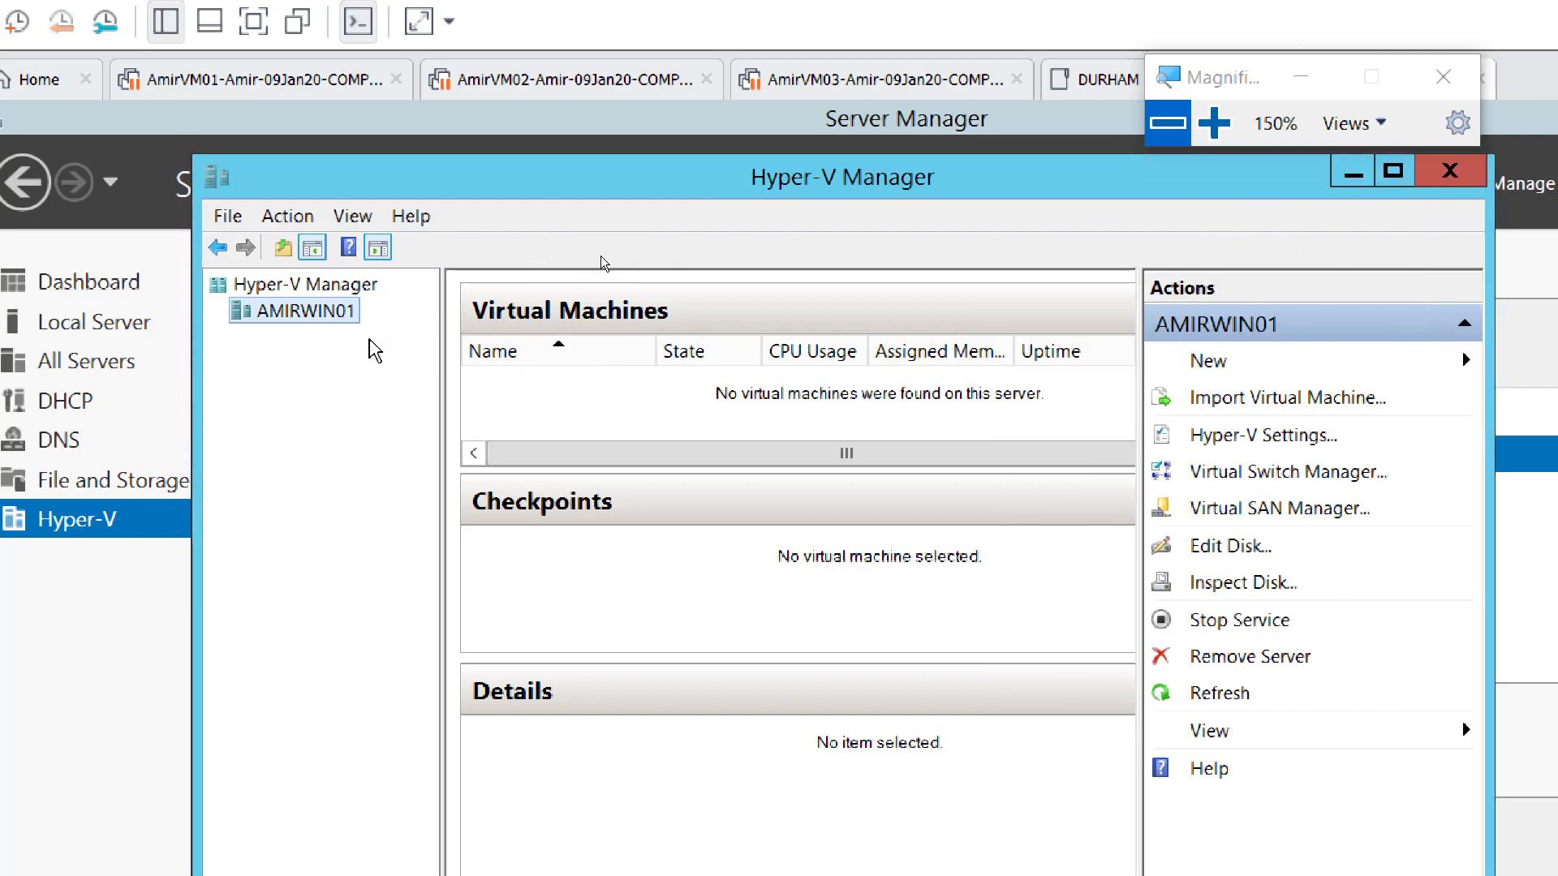
pyautogui.moveTo(195, 357); pyautogui.dragTo(65, 367)
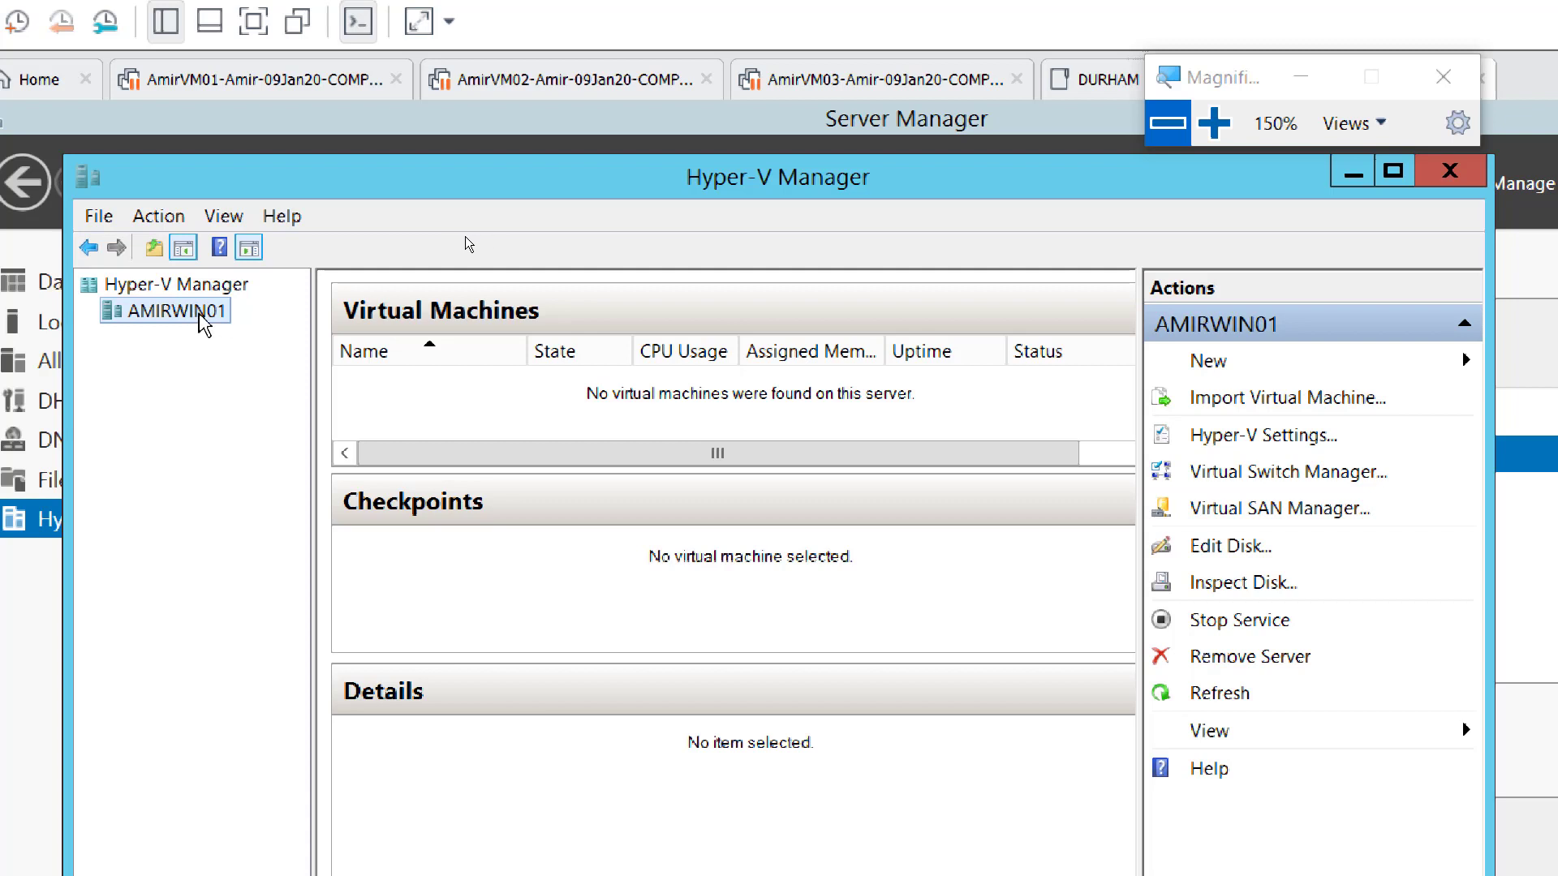
# - Launch New > Virtual Machine from the host node and advance past Before You Begin
pyautogui.rightClick(199, 315)
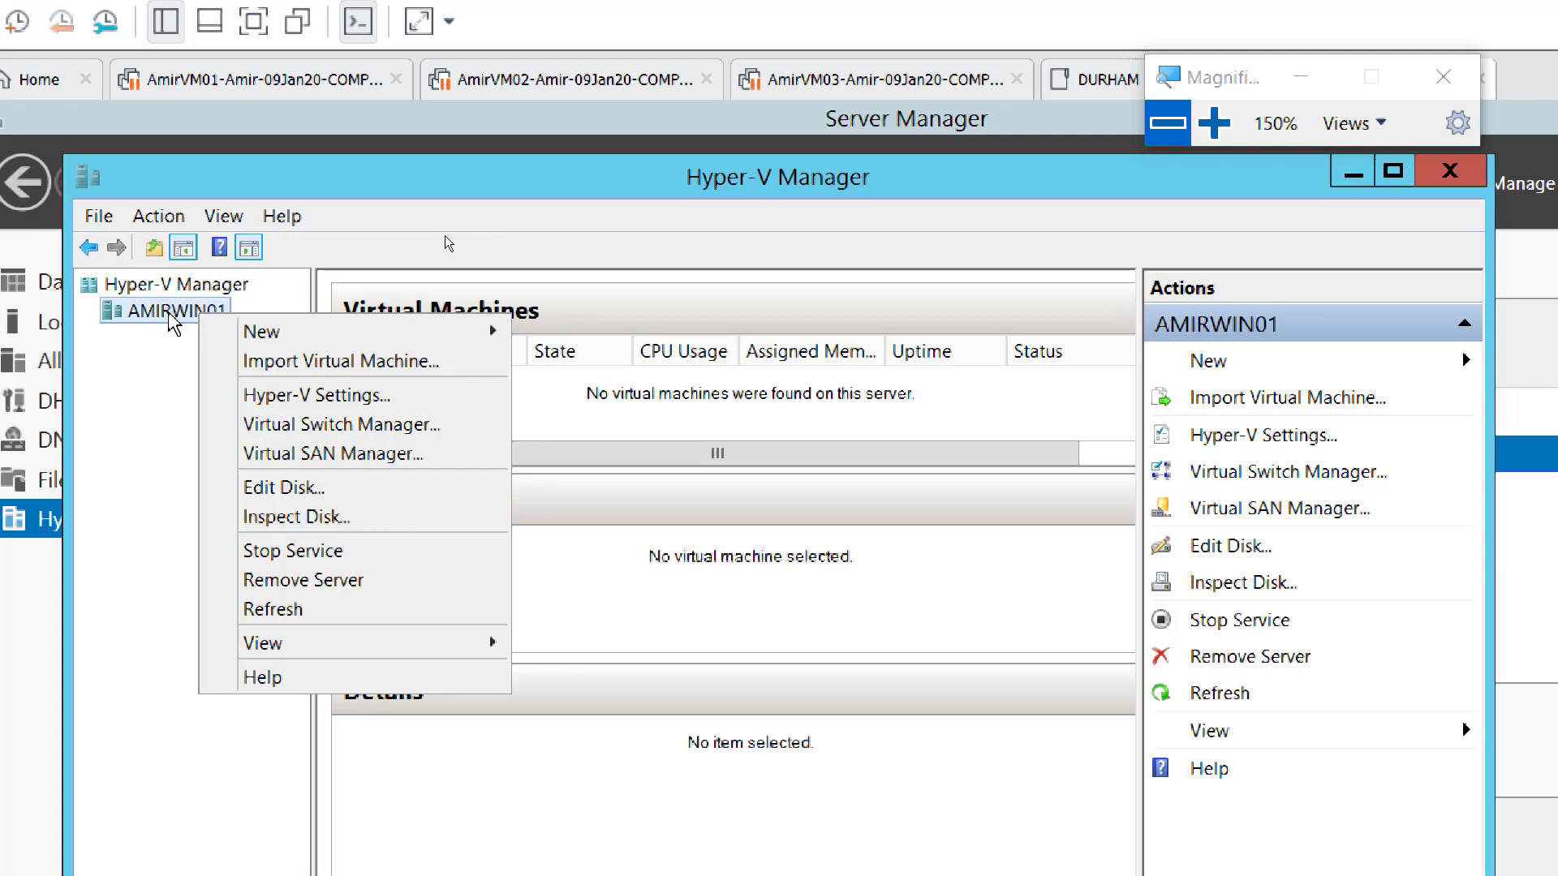
pyautogui.moveTo(304, 339)
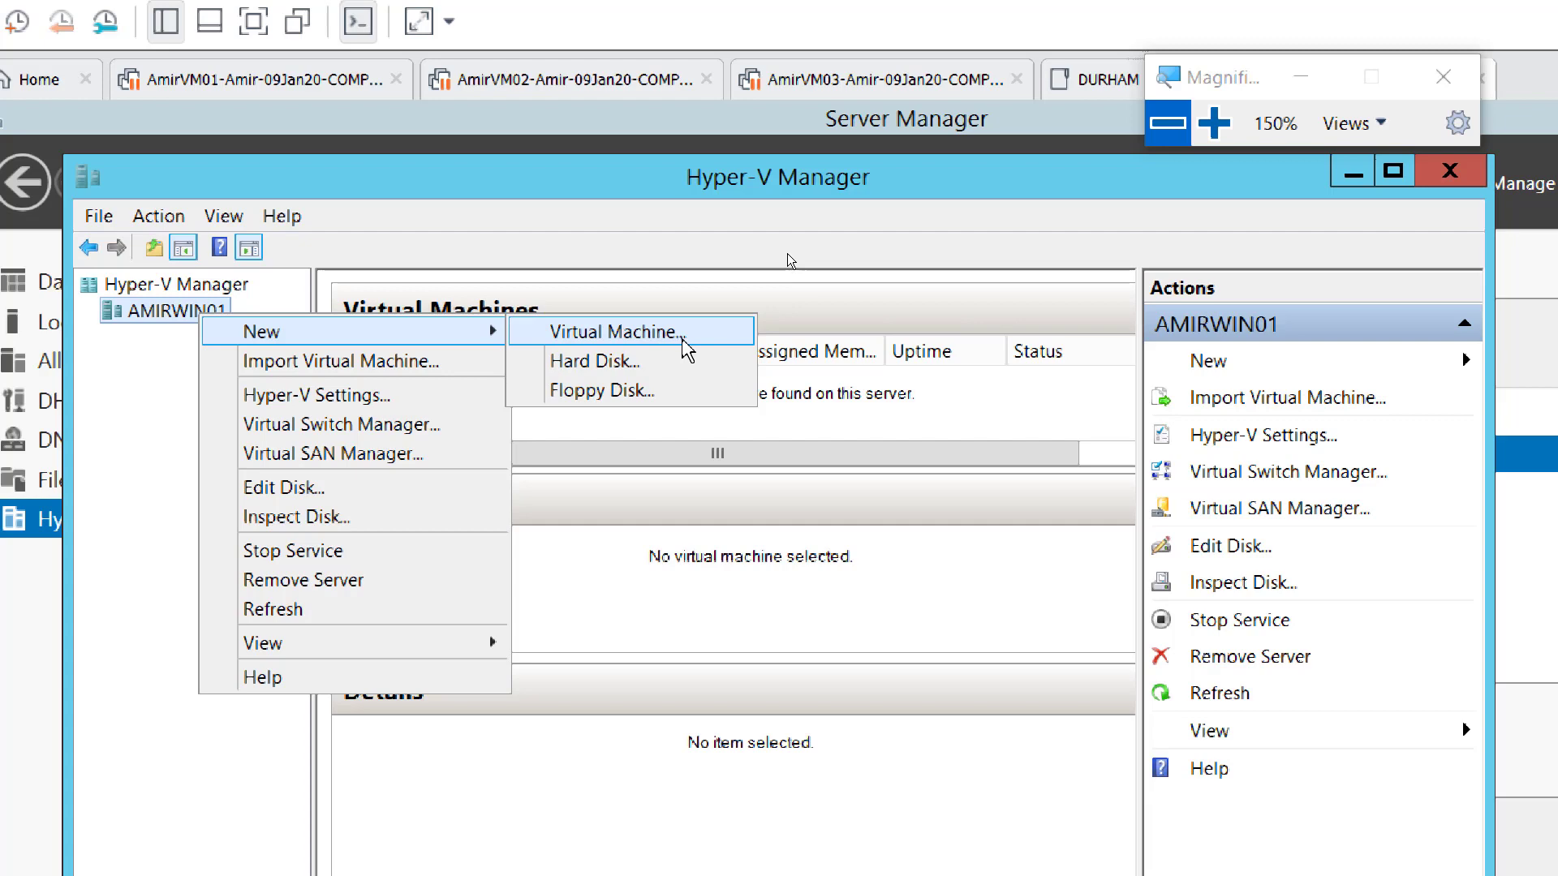
pyautogui.click(682, 340)
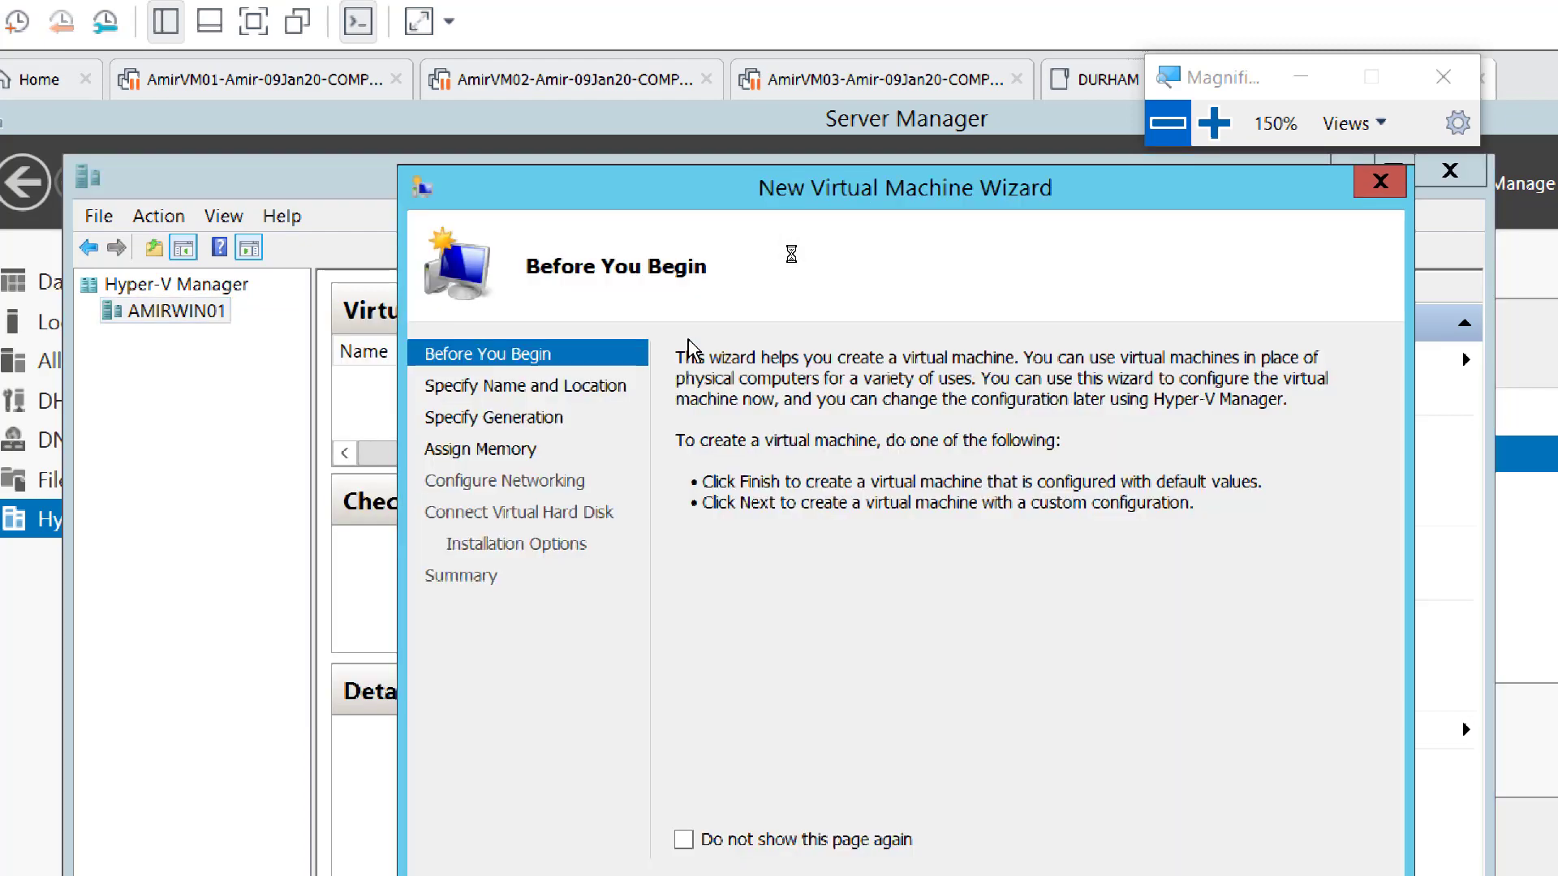
pyautogui.moveTo(722, 214); pyautogui.dragTo(651, 190)
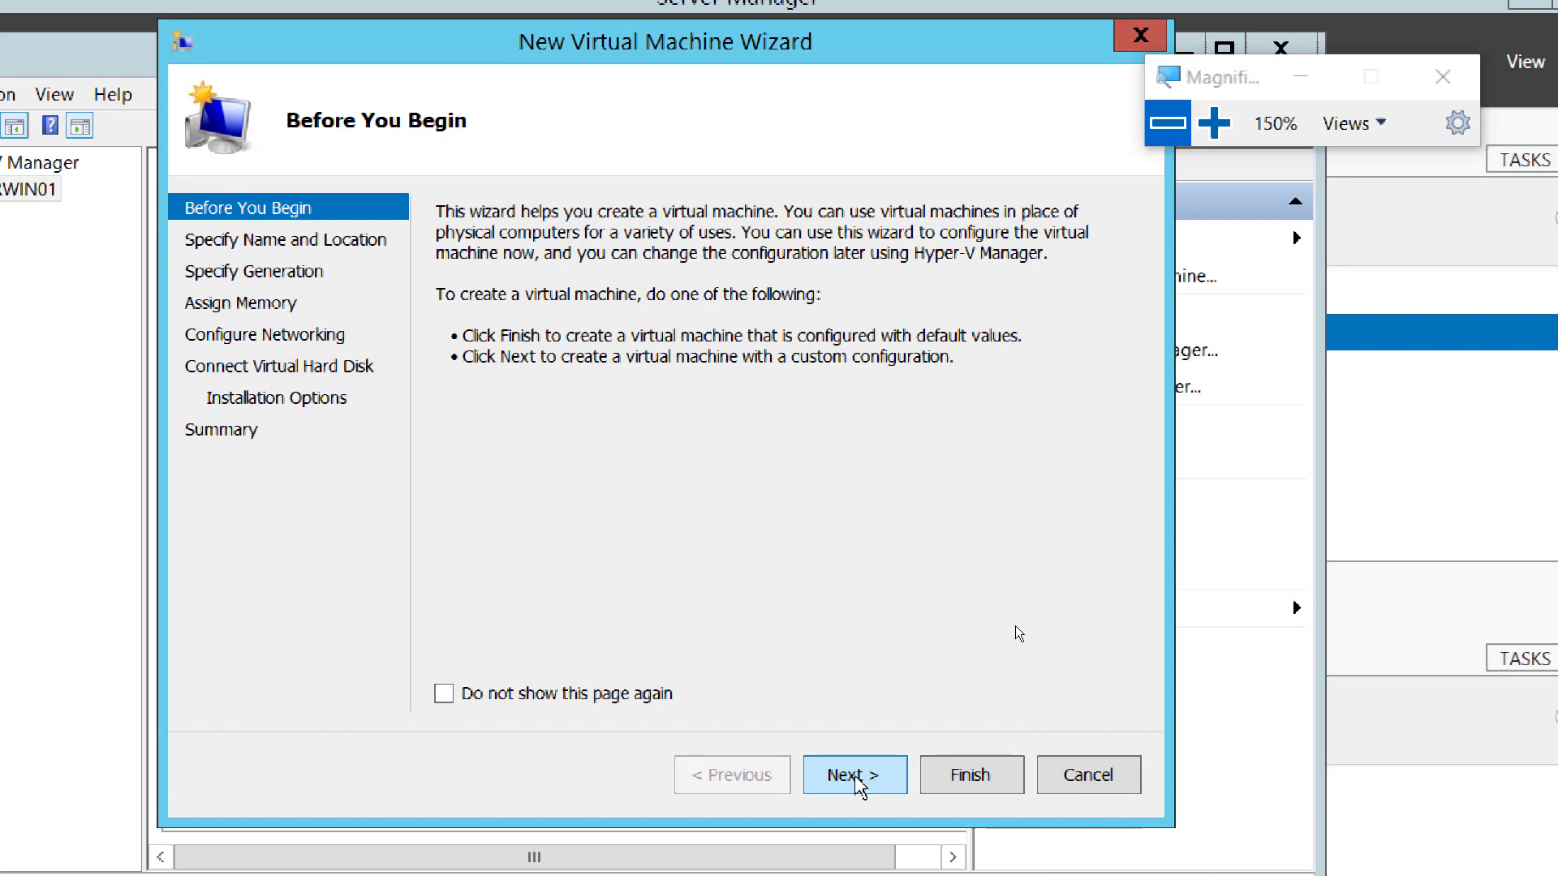
pyautogui.click(853, 777)
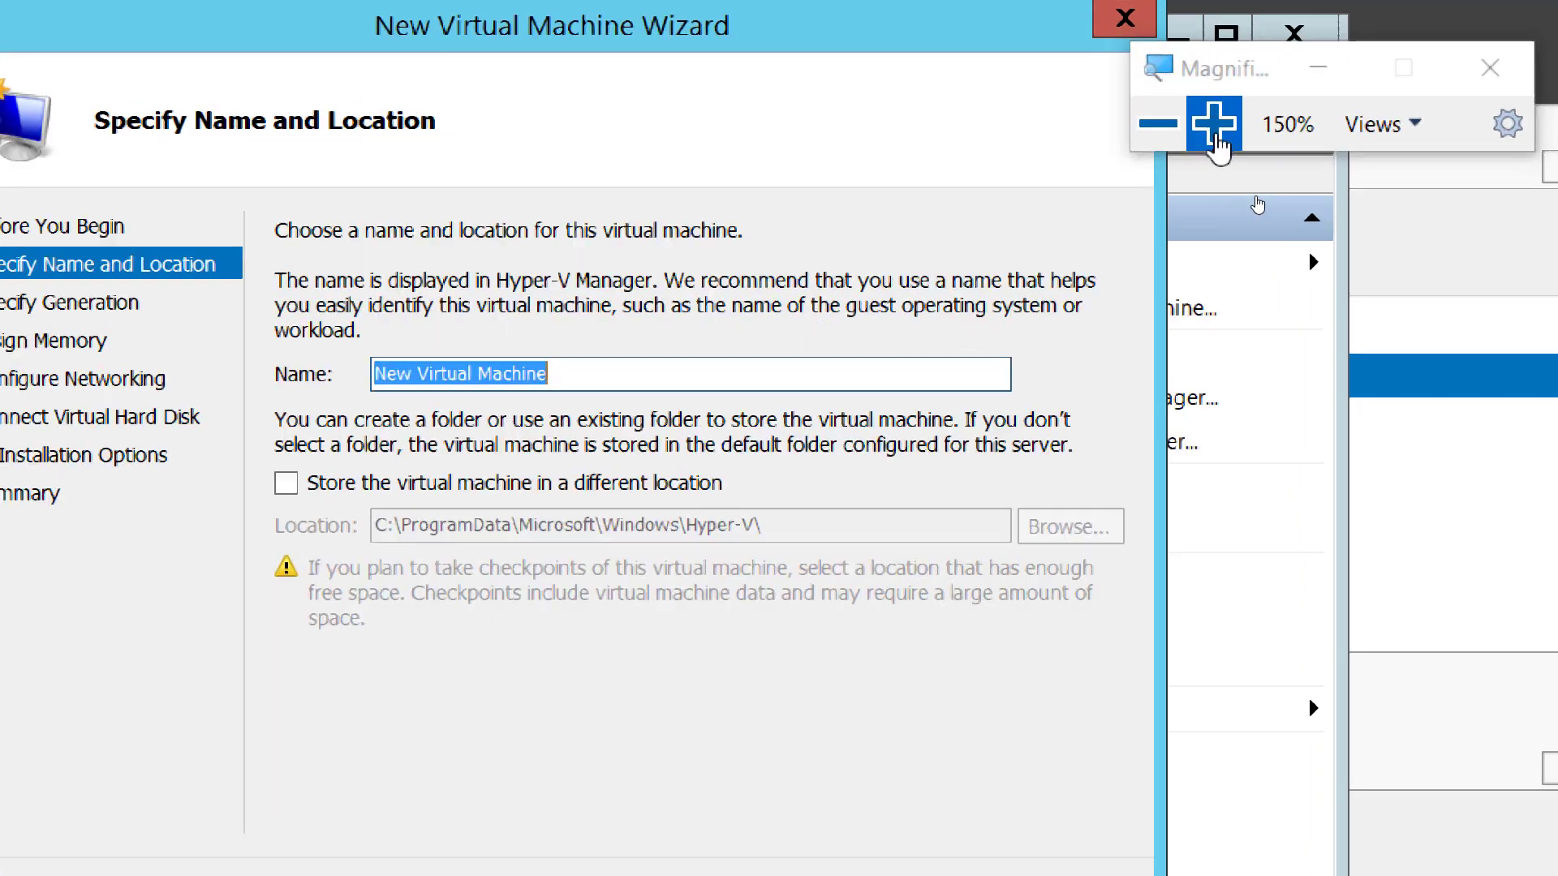
# - Name the new virtual machine AmirVM01 with the default location and continue
pyautogui.click(1214, 123)
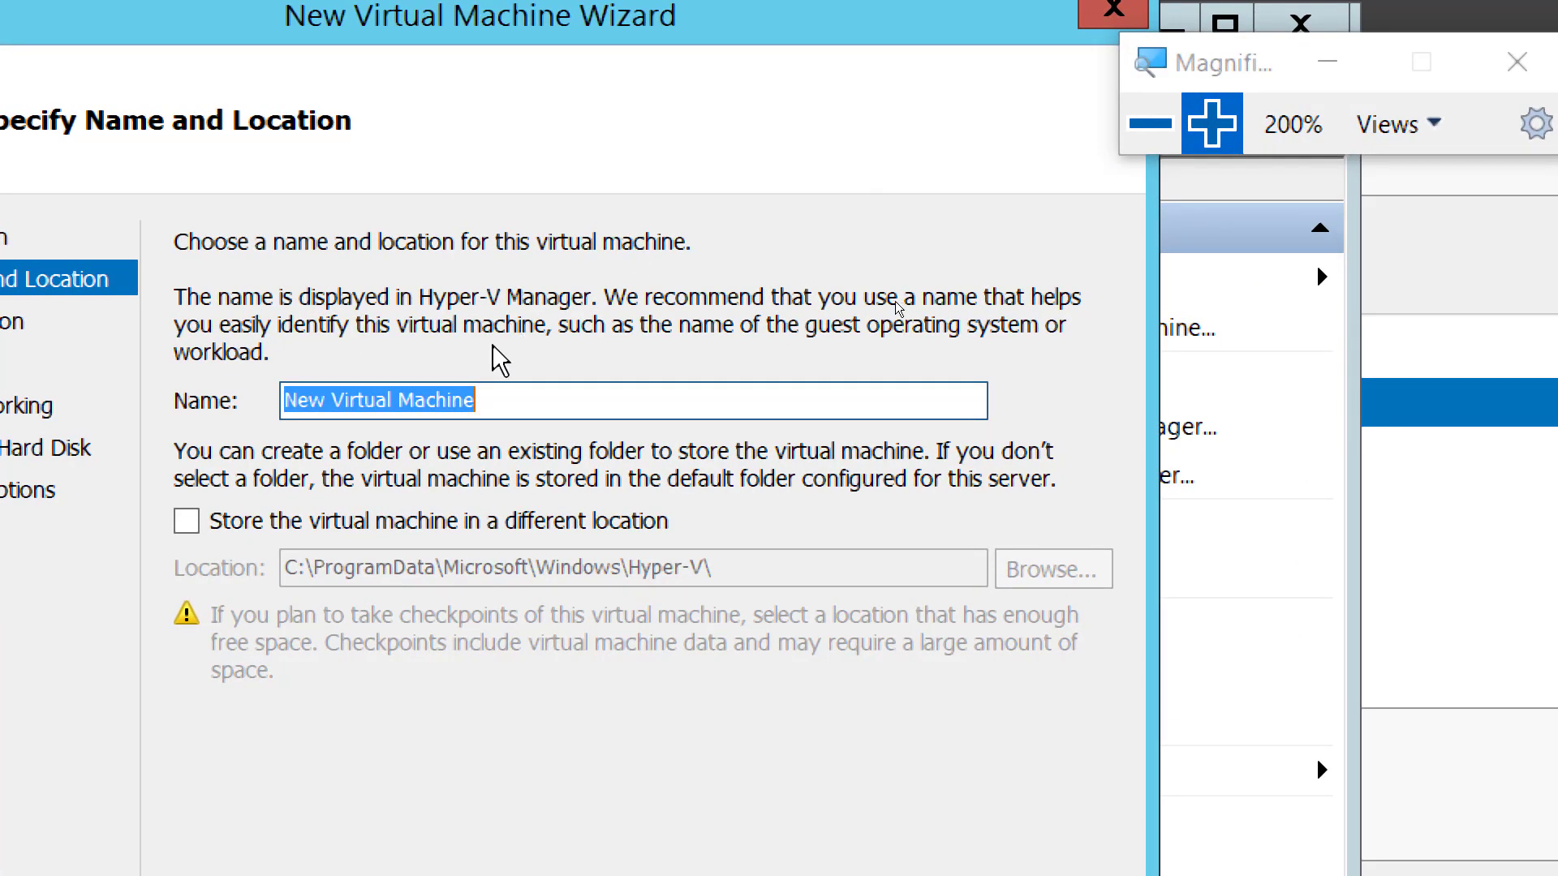
pyautogui.write('AmirVM01')
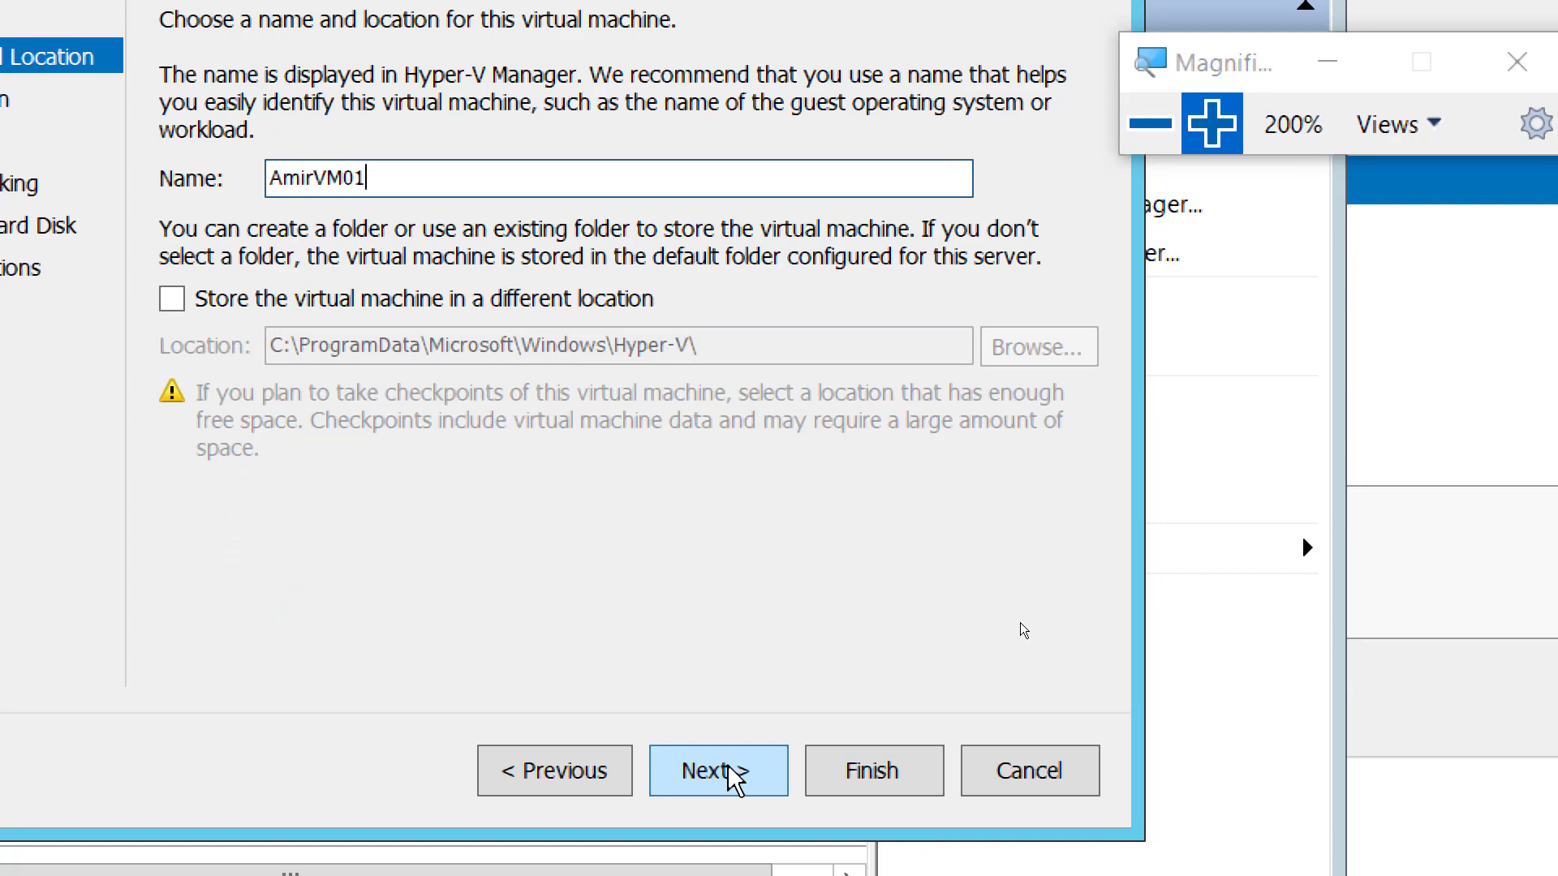
pyautogui.click(734, 778)
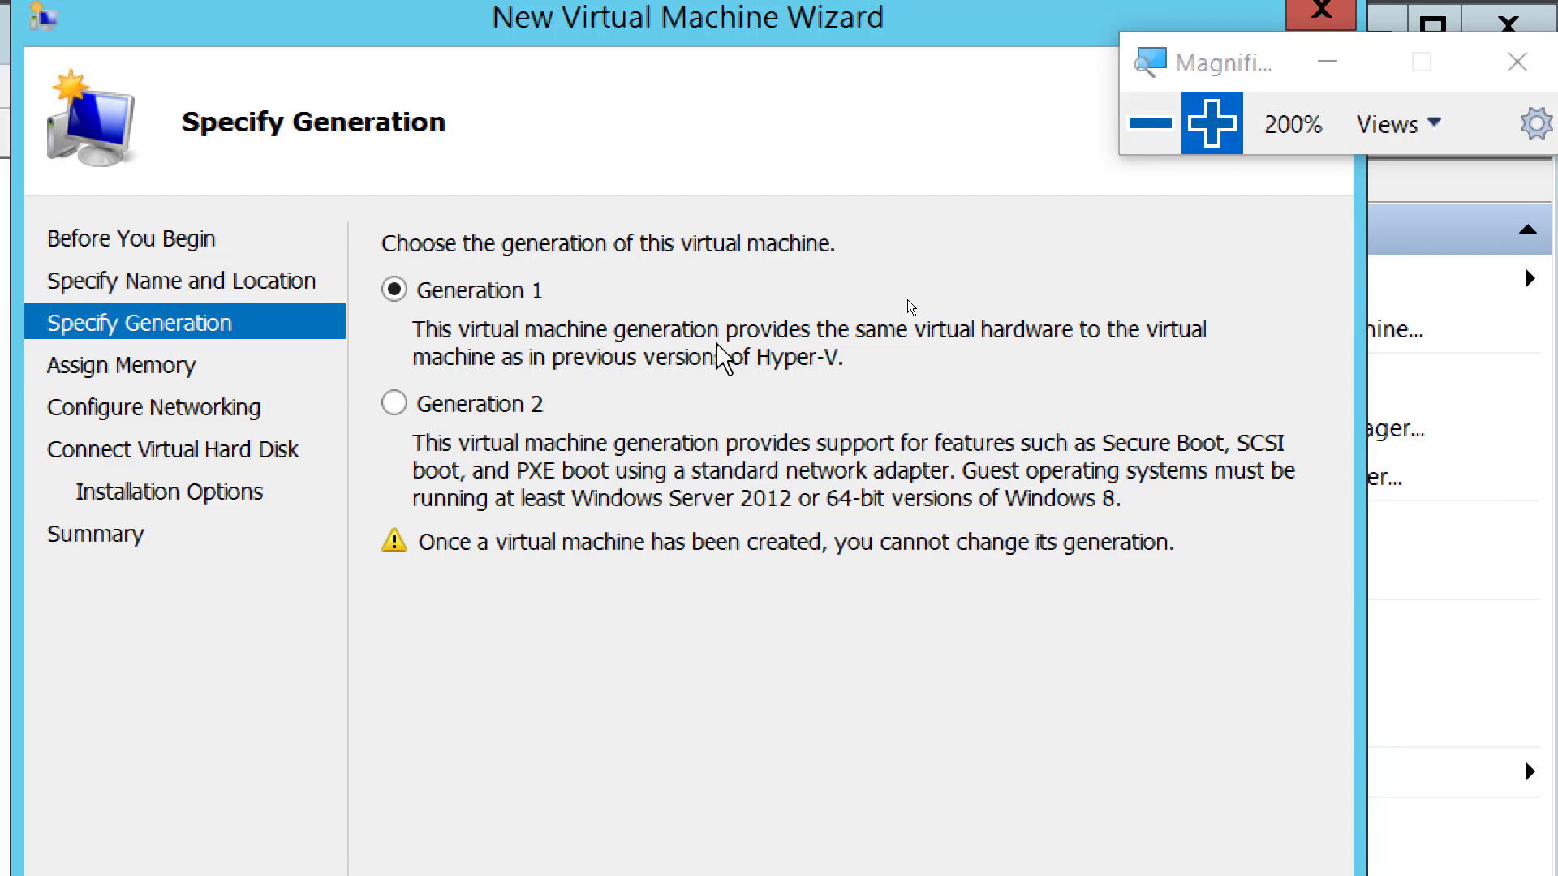
# - Zoom the Magnifier in and out around the Specify Generation page, ending at full desktop
pyautogui.click(1150, 126)
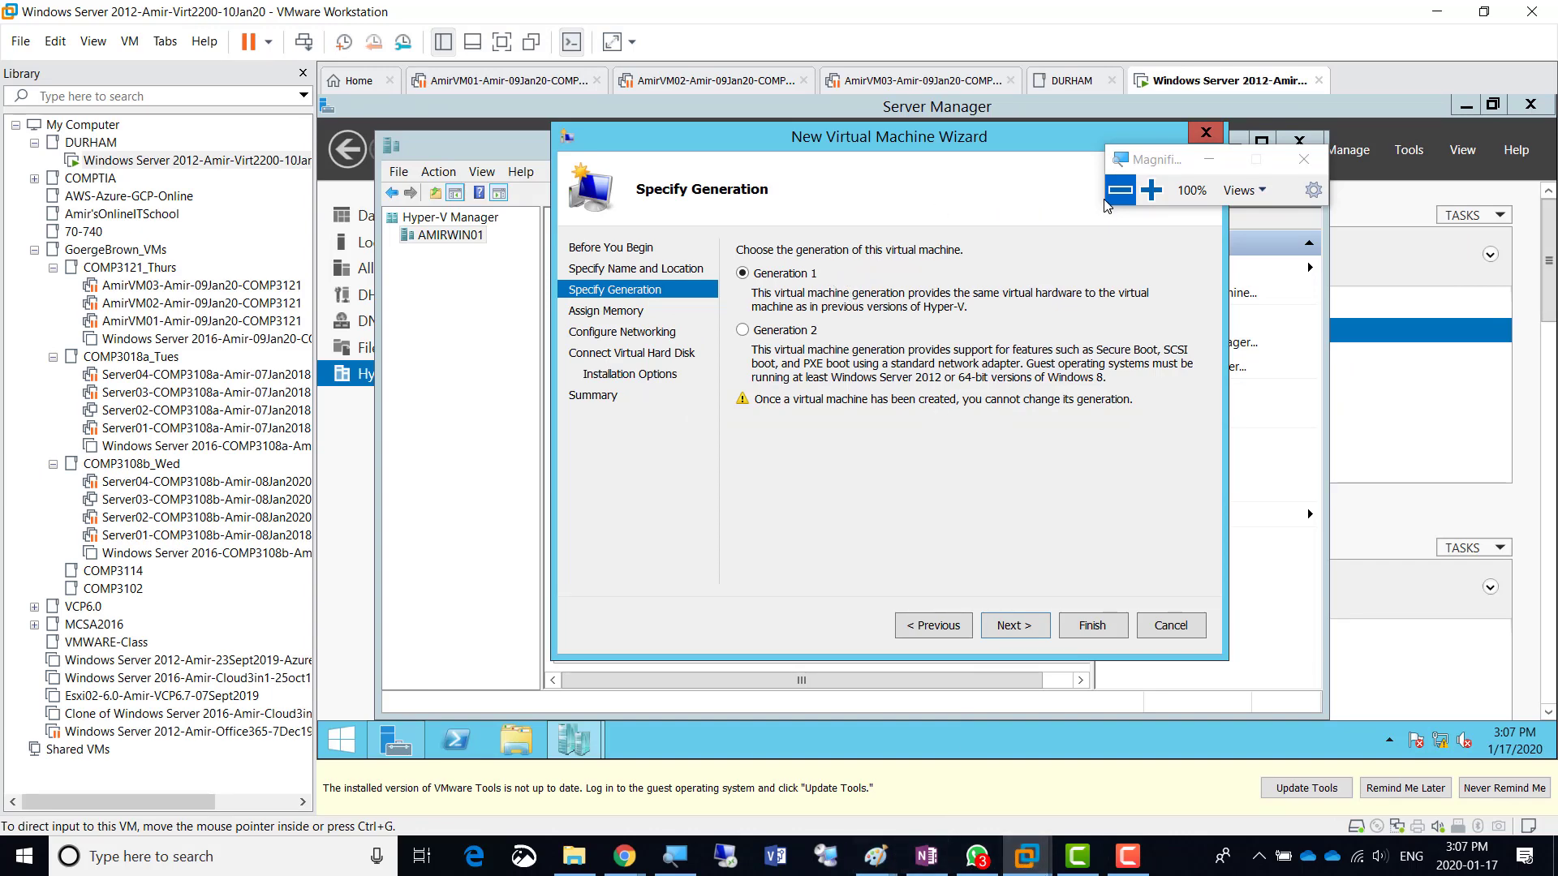
pyautogui.click(1151, 190)
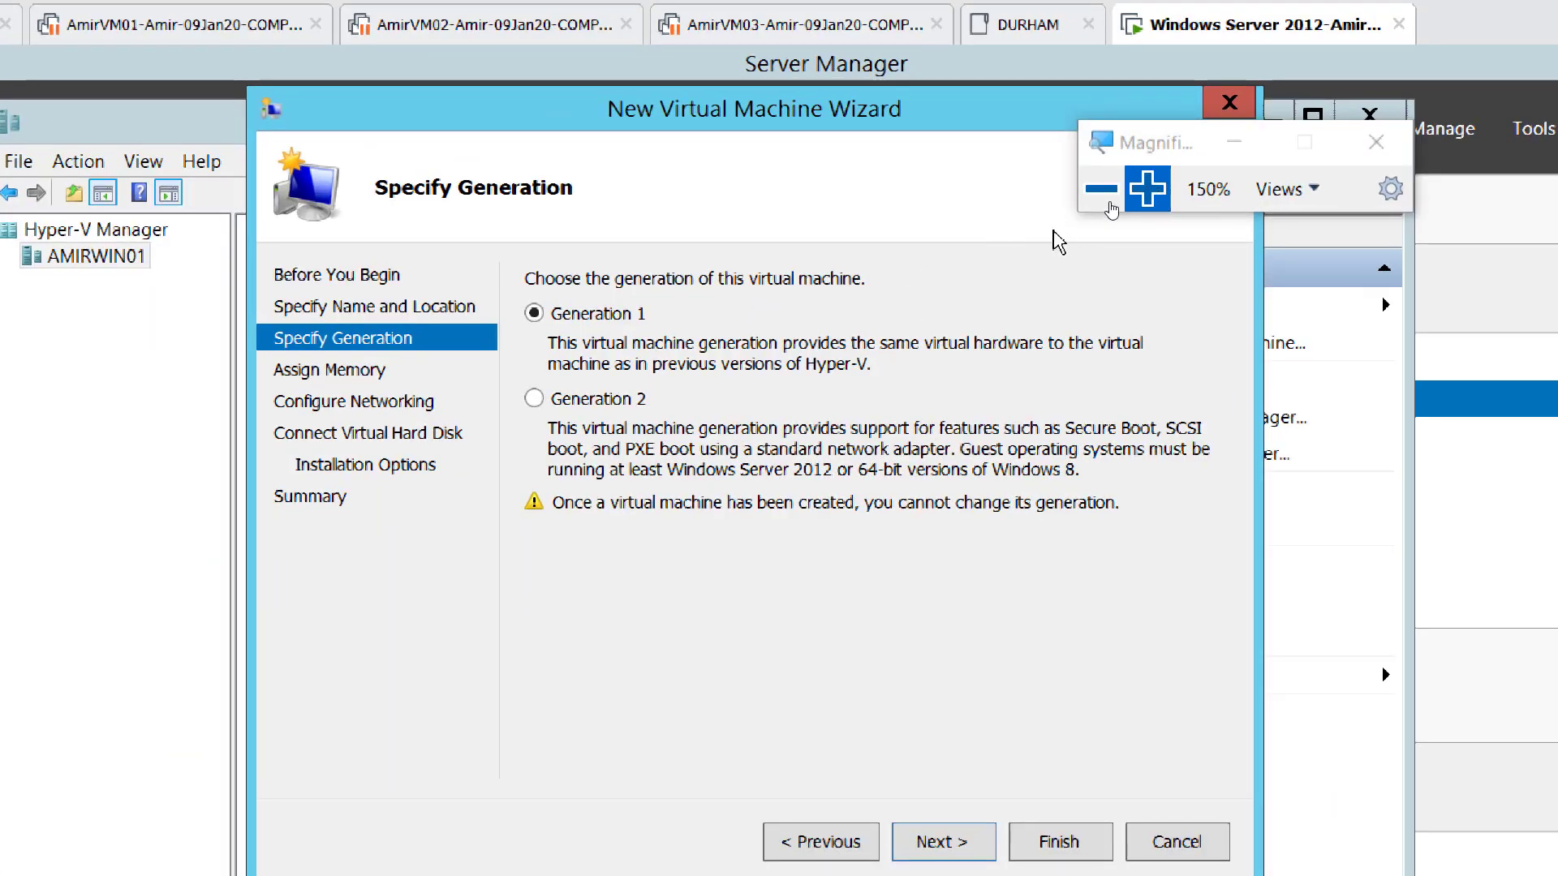
pyautogui.click(1147, 190)
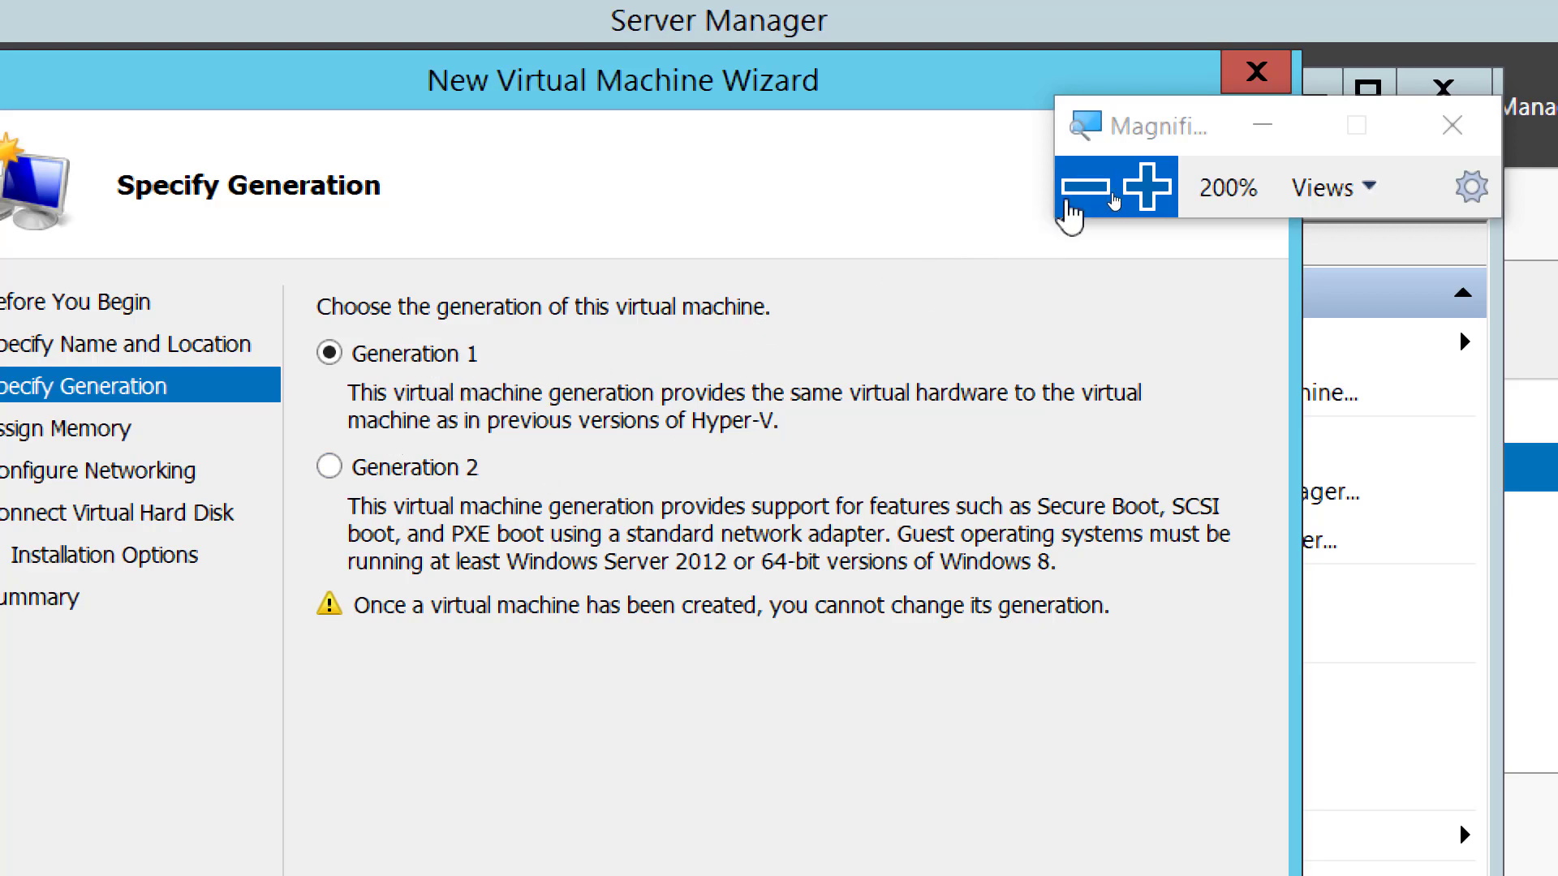
pyautogui.click(1073, 203)
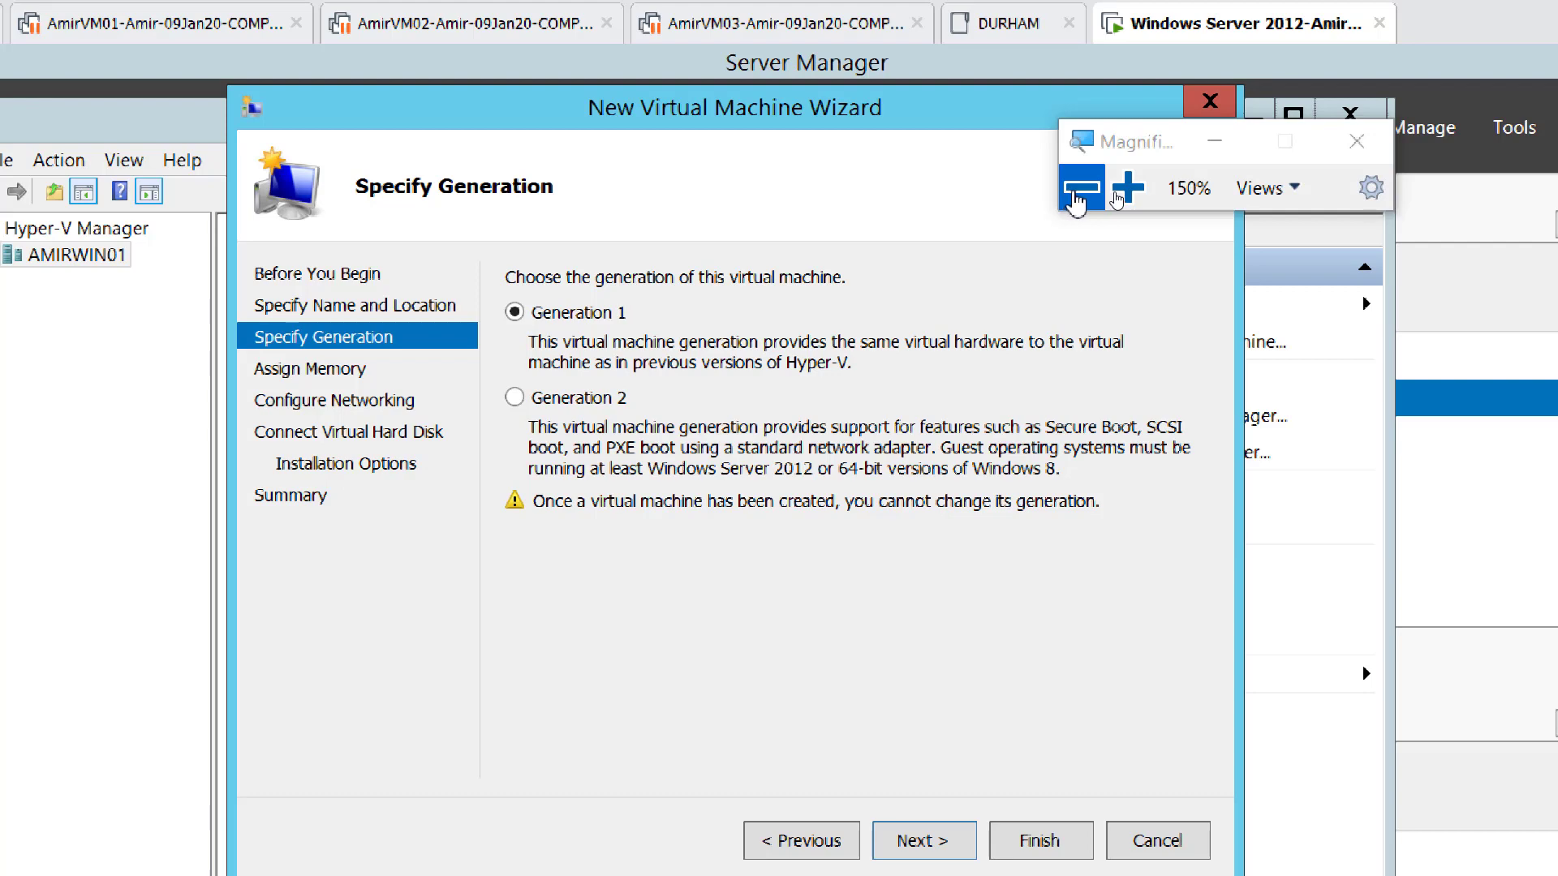
pyautogui.click(1085, 193)
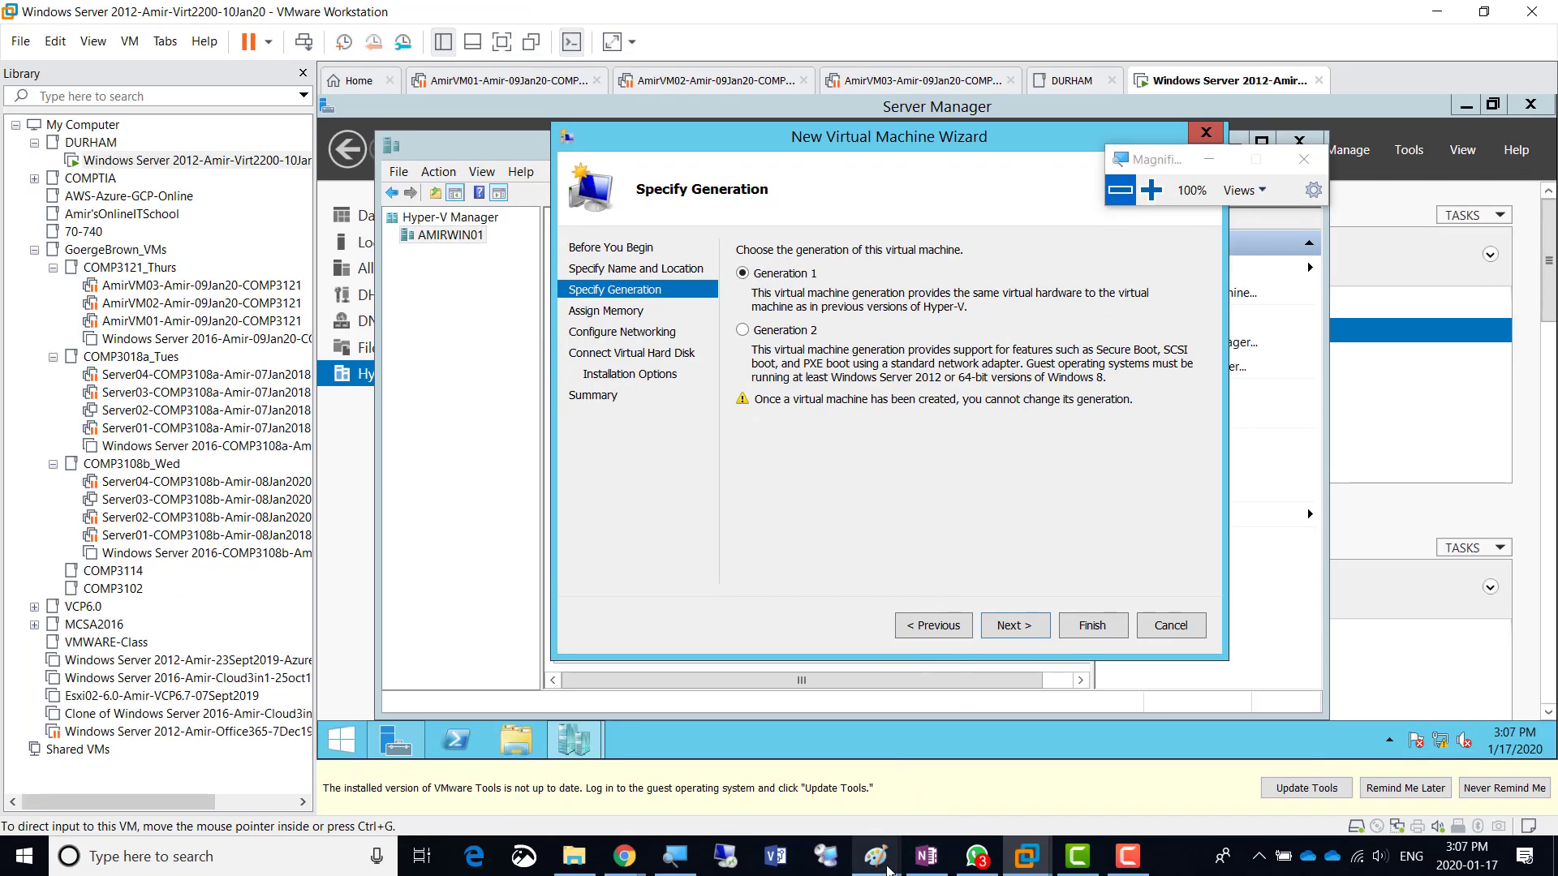
# - Maximise a blank Paint window with the Text tool, then return to the OneNote notes
pyautogui.moveTo(876, 856)
pyautogui.click(857, 775)
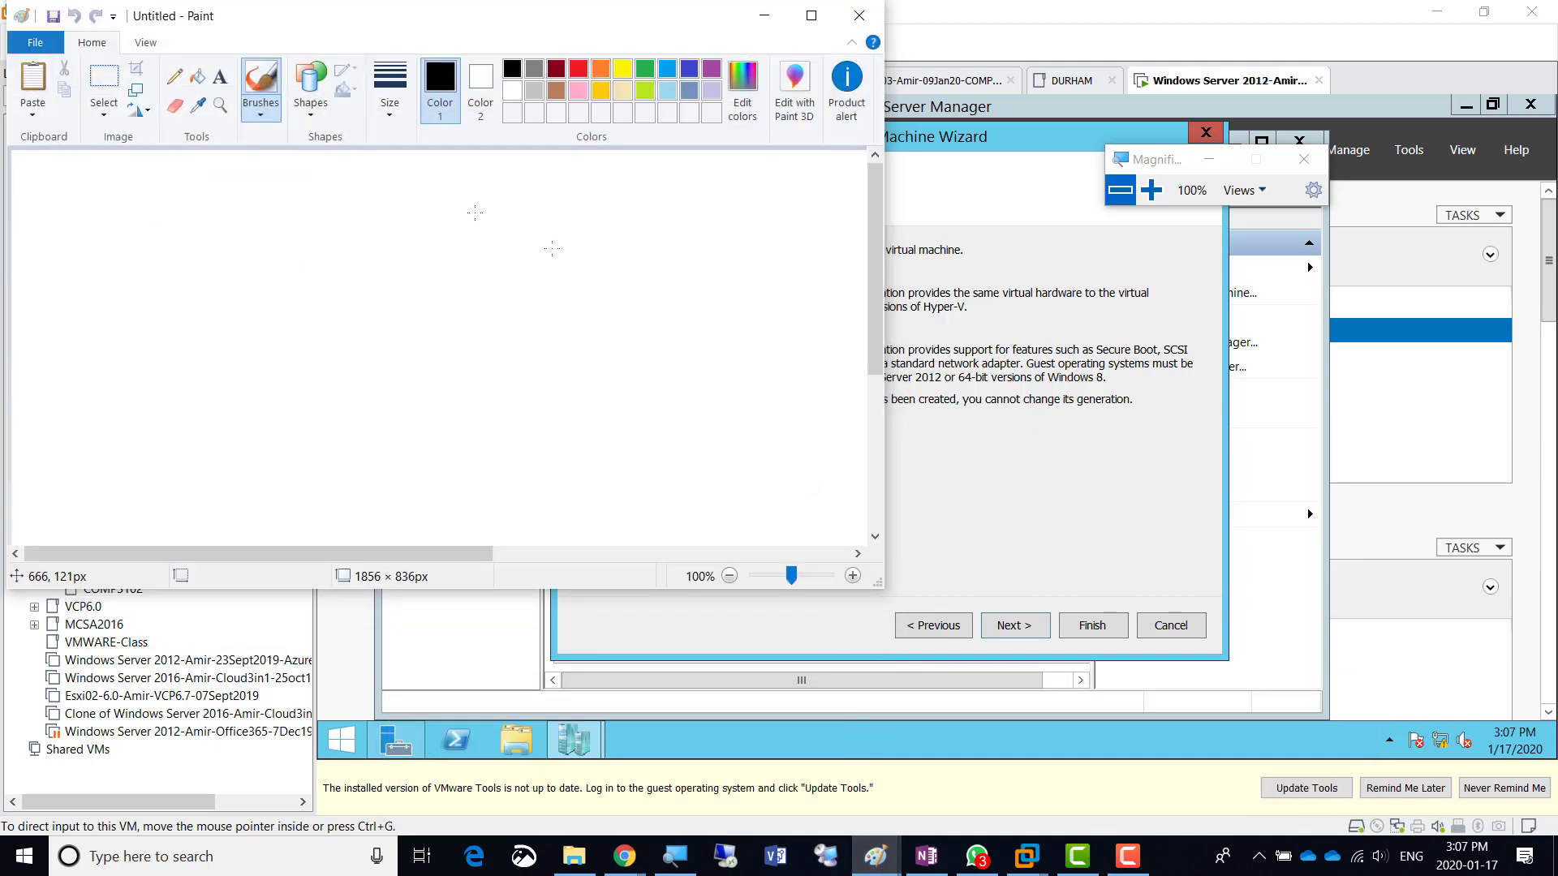
pyautogui.click(812, 17)
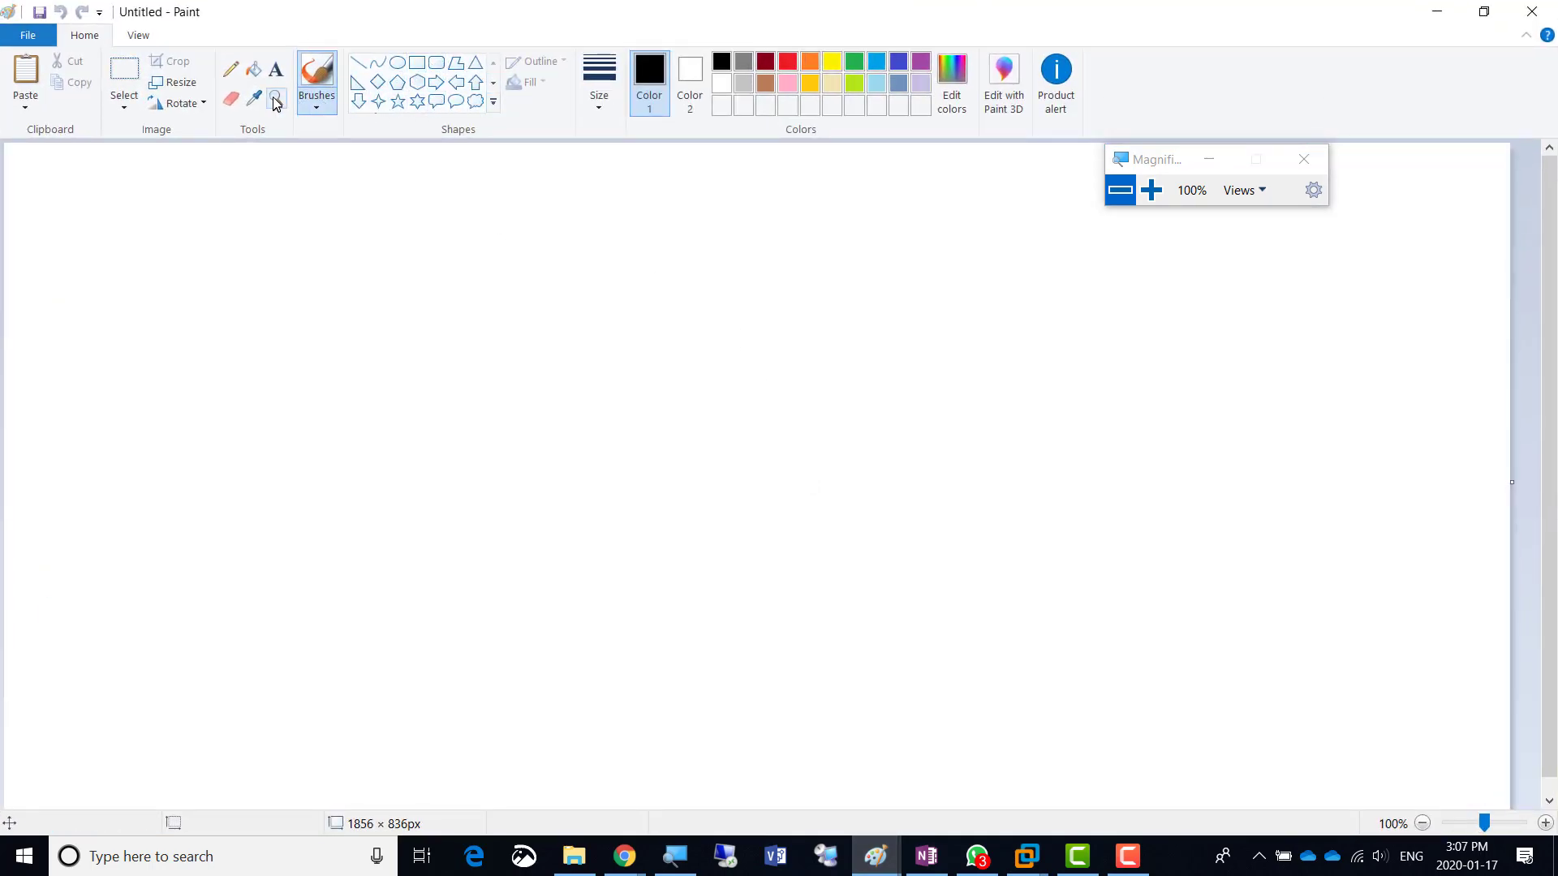
pyautogui.click(276, 69)
pyautogui.click(1027, 857)
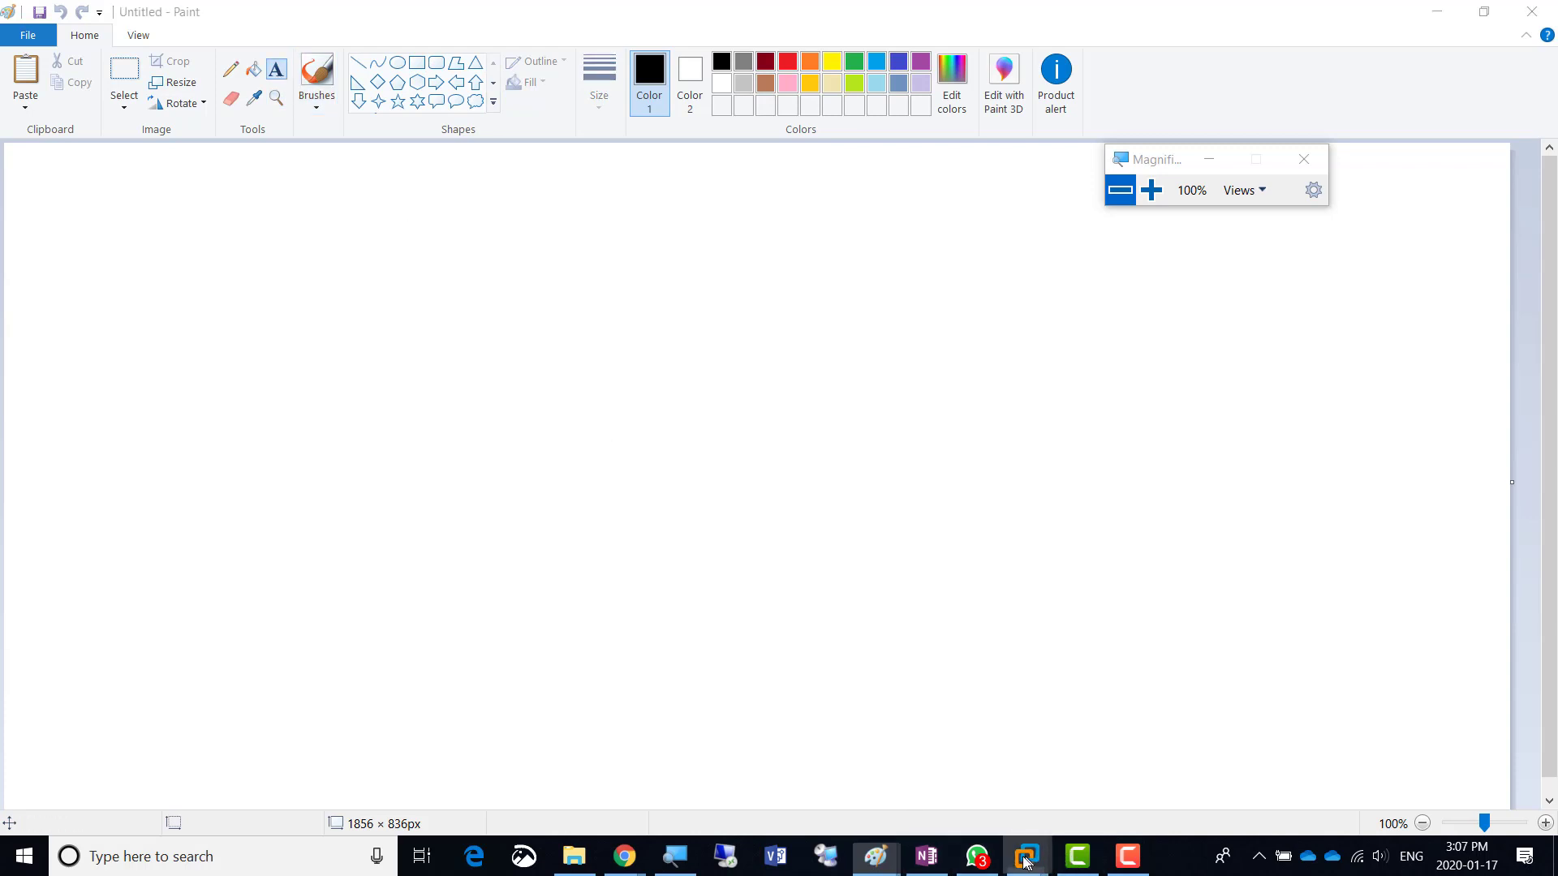
pyautogui.click(927, 859)
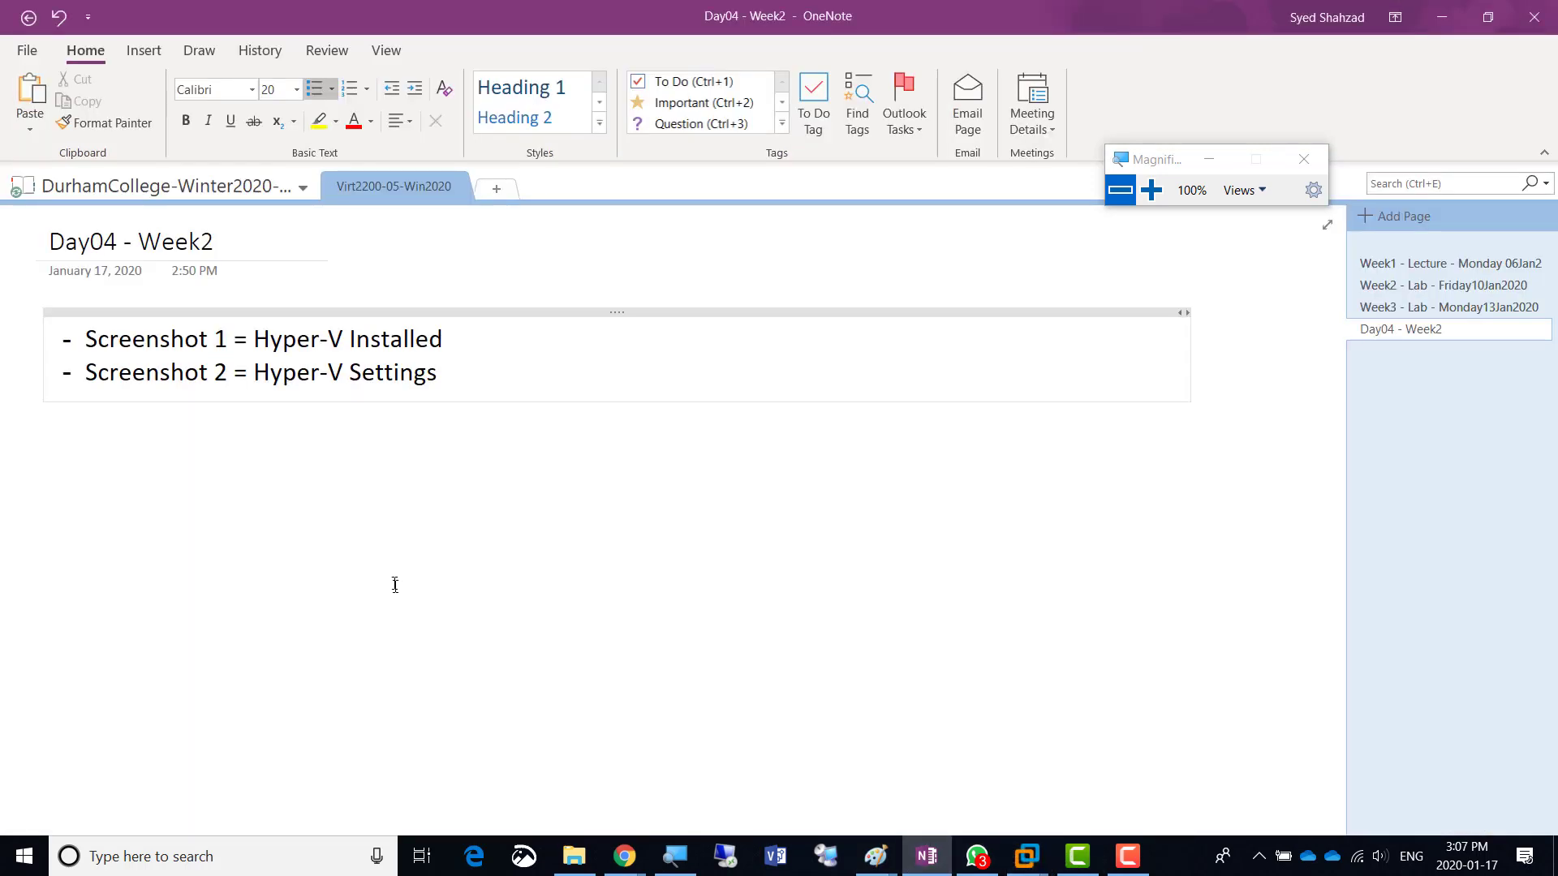
# - Add a note that Windows Server 2008 Hyper-V used to support 32 bit OS and Applications as well as 64Bit
pyautogui.click(449, 438)
pyautogui.write('- Windows Server 2008')
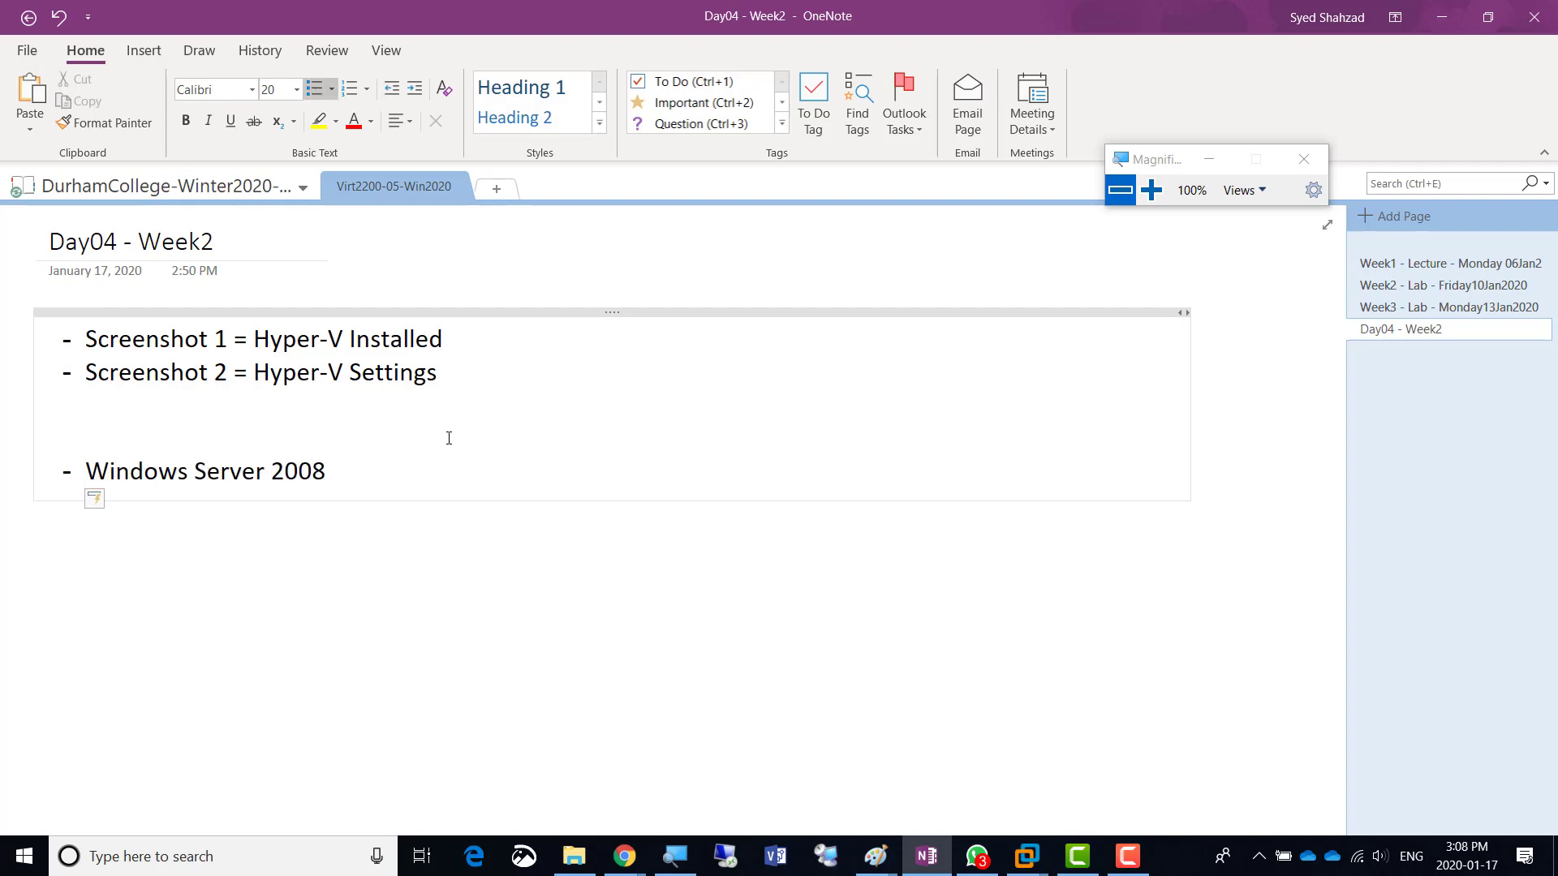
pyautogui.write(' Based Hyper-V used to us')
pyautogui.press('BackSpace')
pyautogui.press('BackSpace')
pyautogui.write('support')
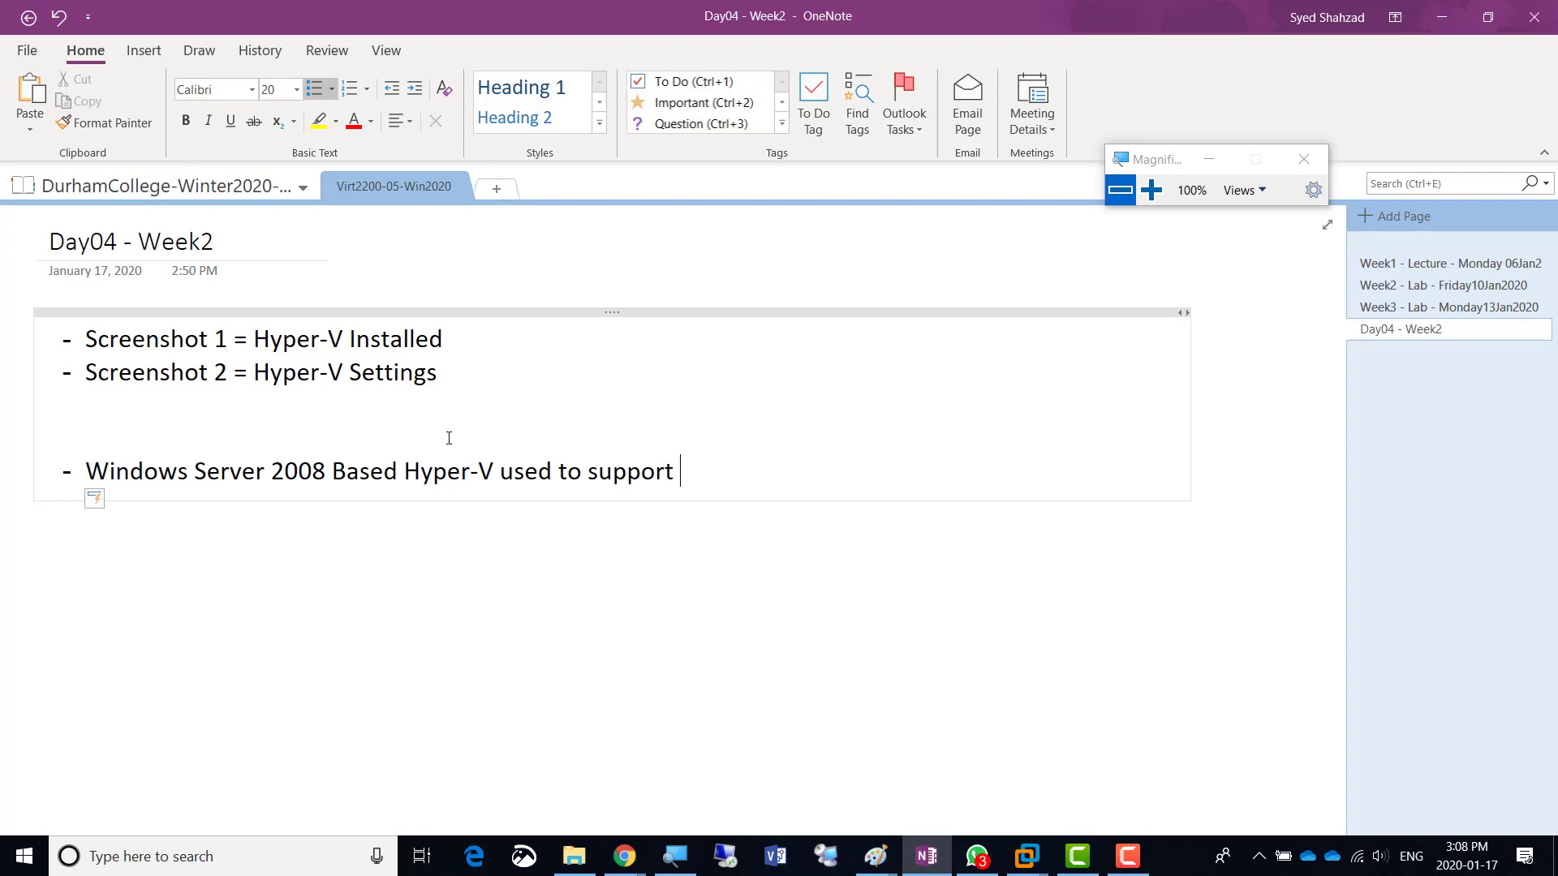
pyautogui.write('32 bit OS and Applications as ')
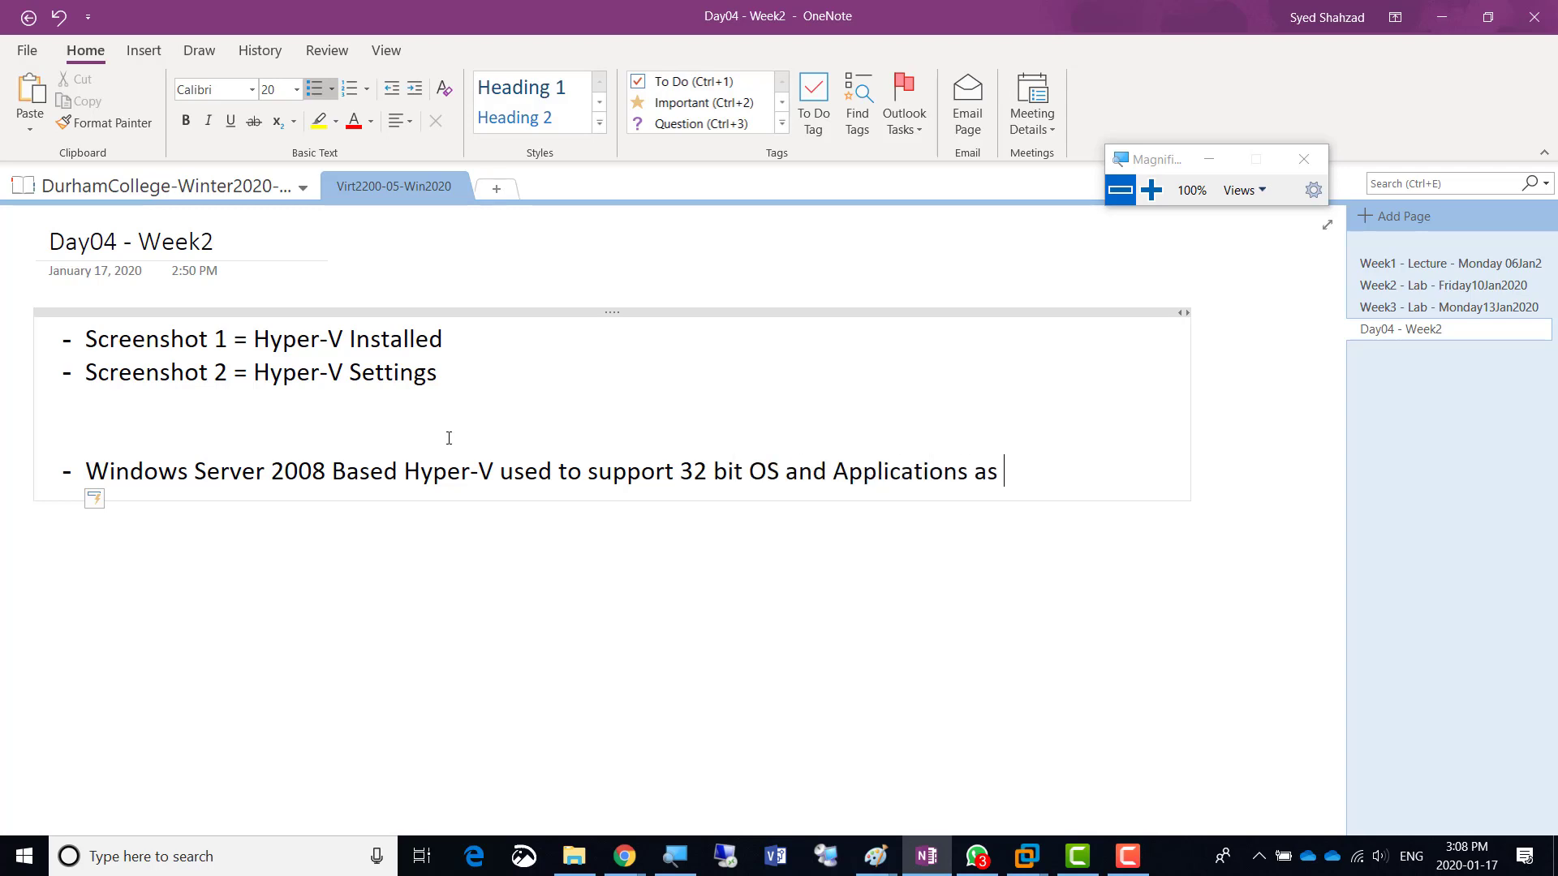
pyautogui.write('well as 64Bit')
# - Start a new bullet about Windows Server 2012 / 2016 and 2019 supporting 64 bit applications, fixing the 'Sdrver' typo
pyautogui.press('Return')
pyautogui.write('Windows Sdrver')
pyautogui.press('BackSpace')
pyautogui.press('BackSpace')
pyautogui.press('BackSpace')
pyautogui.press('BackSpace')
pyautogui.press('BackSpace')
pyautogui.write('erver 2012 / 2')
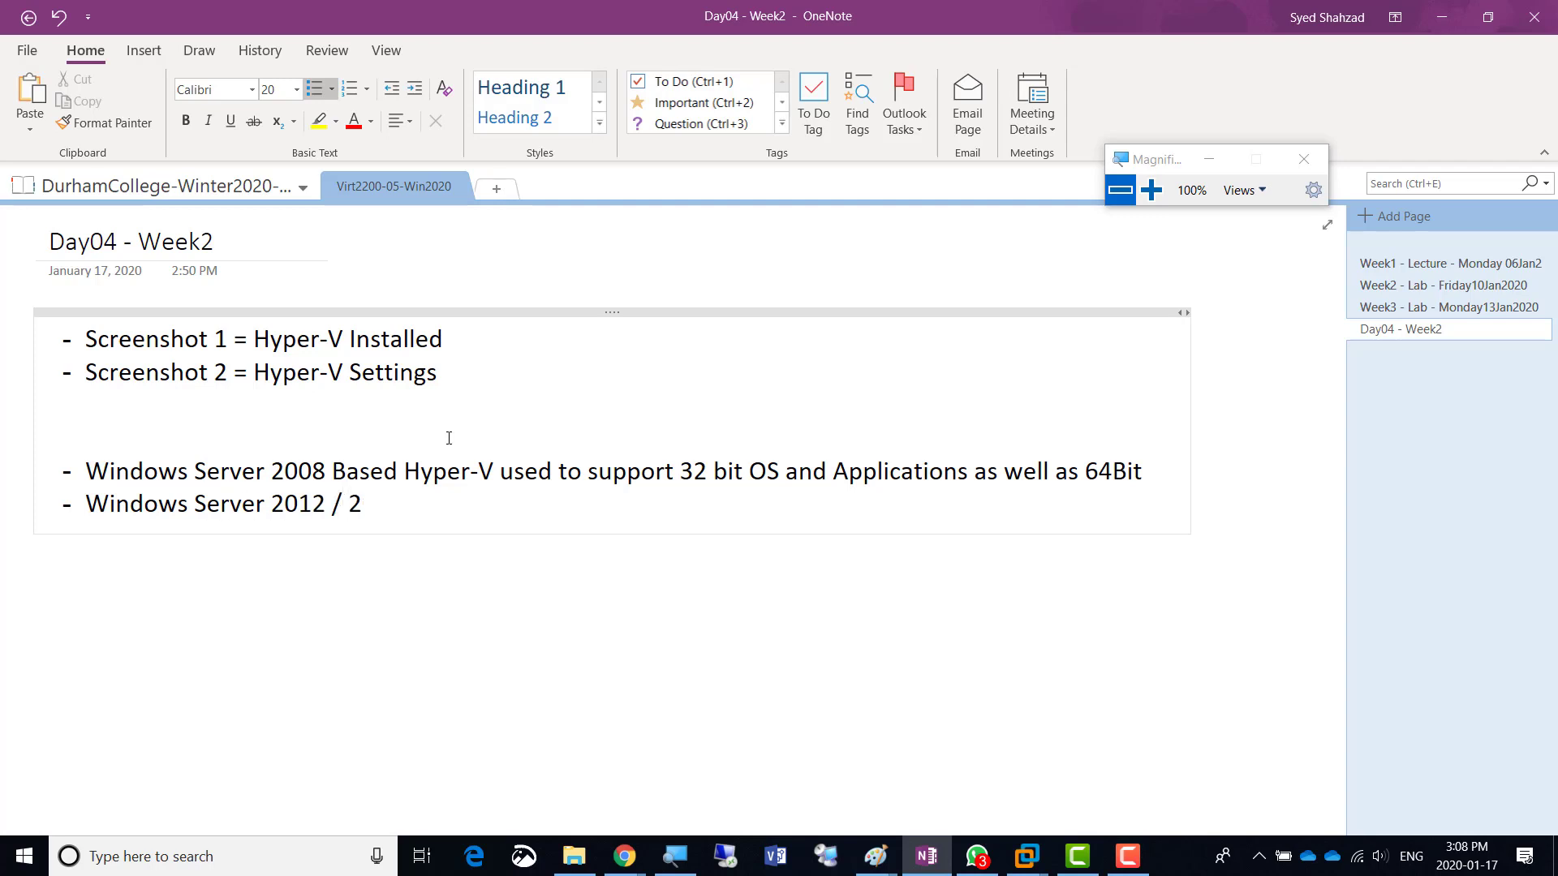
pyautogui.write('016 and 2019')
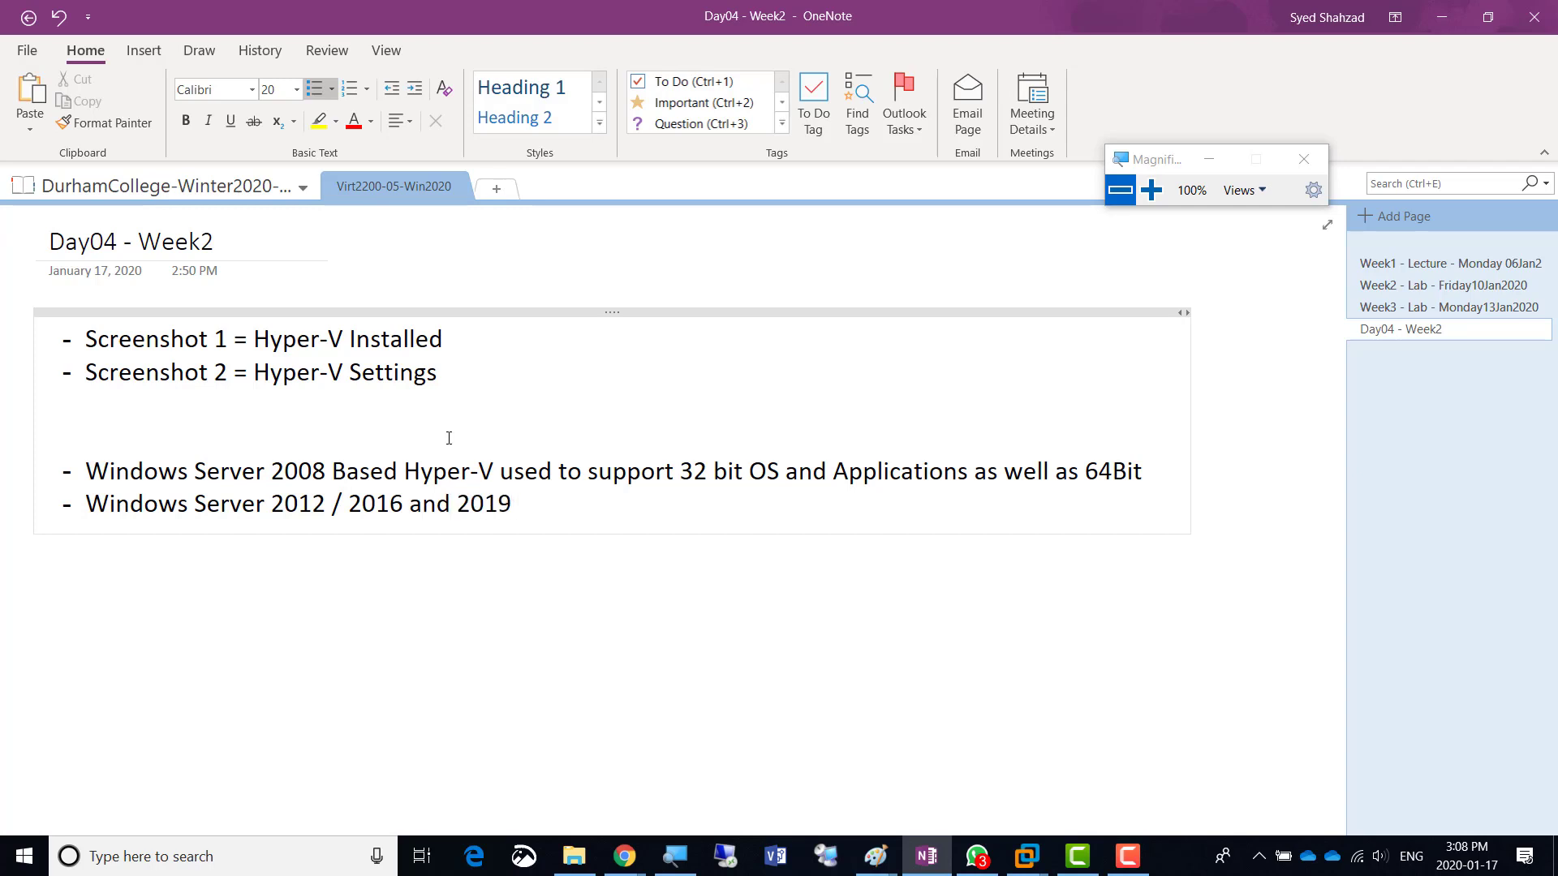
pyautogui.write('  are all supporting 64 bit application sand')
# - Finish the 2012/2016/2019 bullet with 'application and OS'
pyautogui.press('BackSpace')
pyautogui.press('BackSpace')
pyautogui.press('BackSpace')
pyautogui.press('BackSpace')
pyautogui.press('BackSpace')
pyautogui.write('and OS')
pyautogui.press('Return')
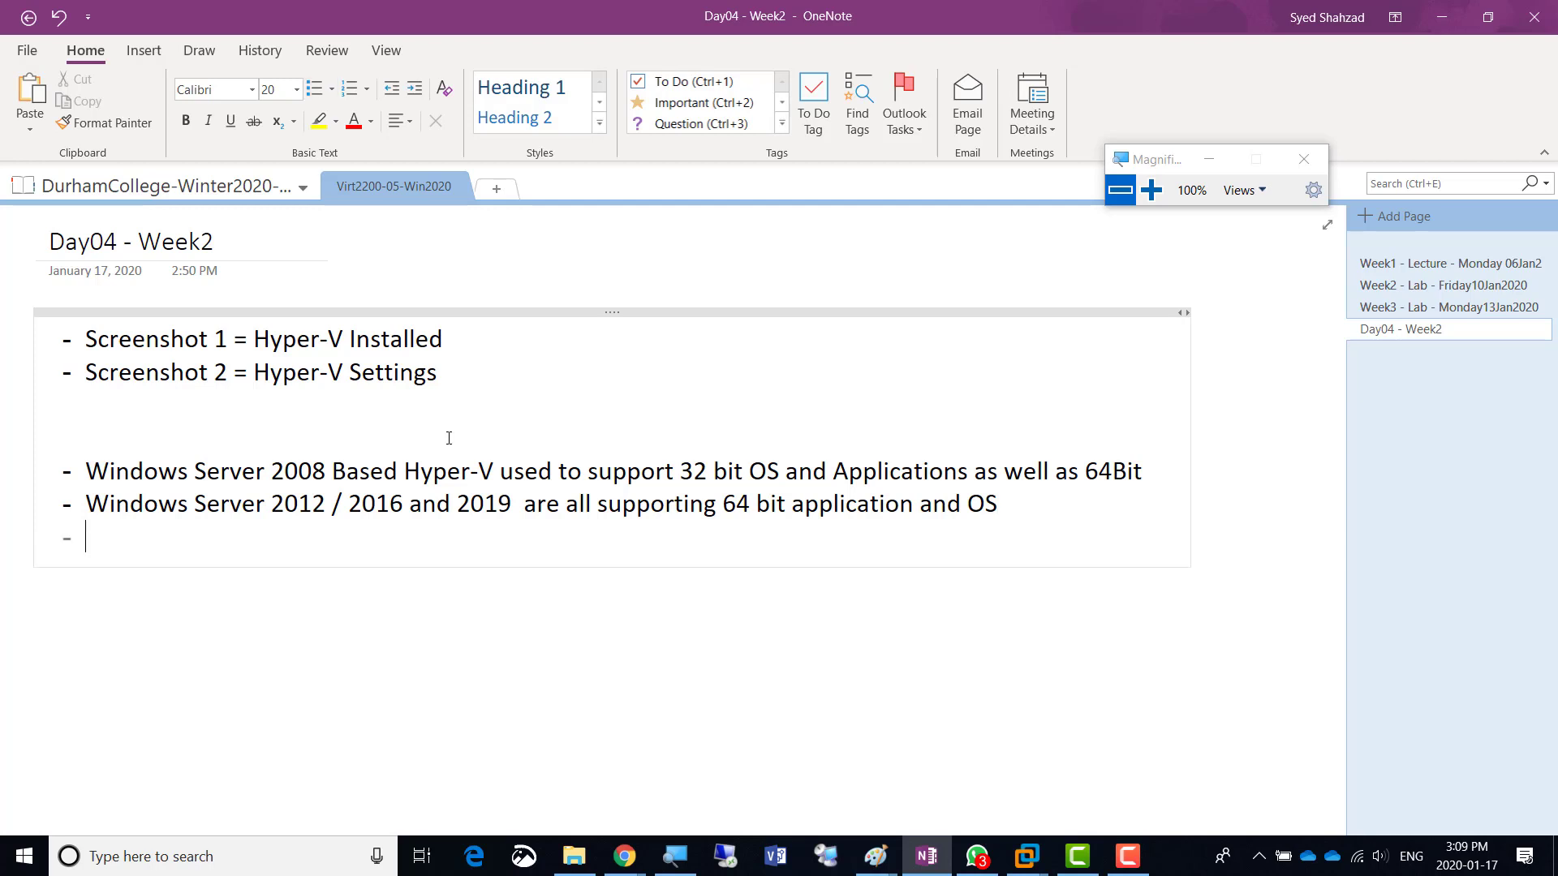
pyautogui.press('BackSpace')
pyautogui.press('BackSpace')
pyautogui.press('Right')
pyautogui.press('Right')
# - Add indented sub-bullets: 2008 virtual disks used .vhd, and the newer extension is .vhdx
pyautogui.press('Return')
pyautogui.press('Tab')
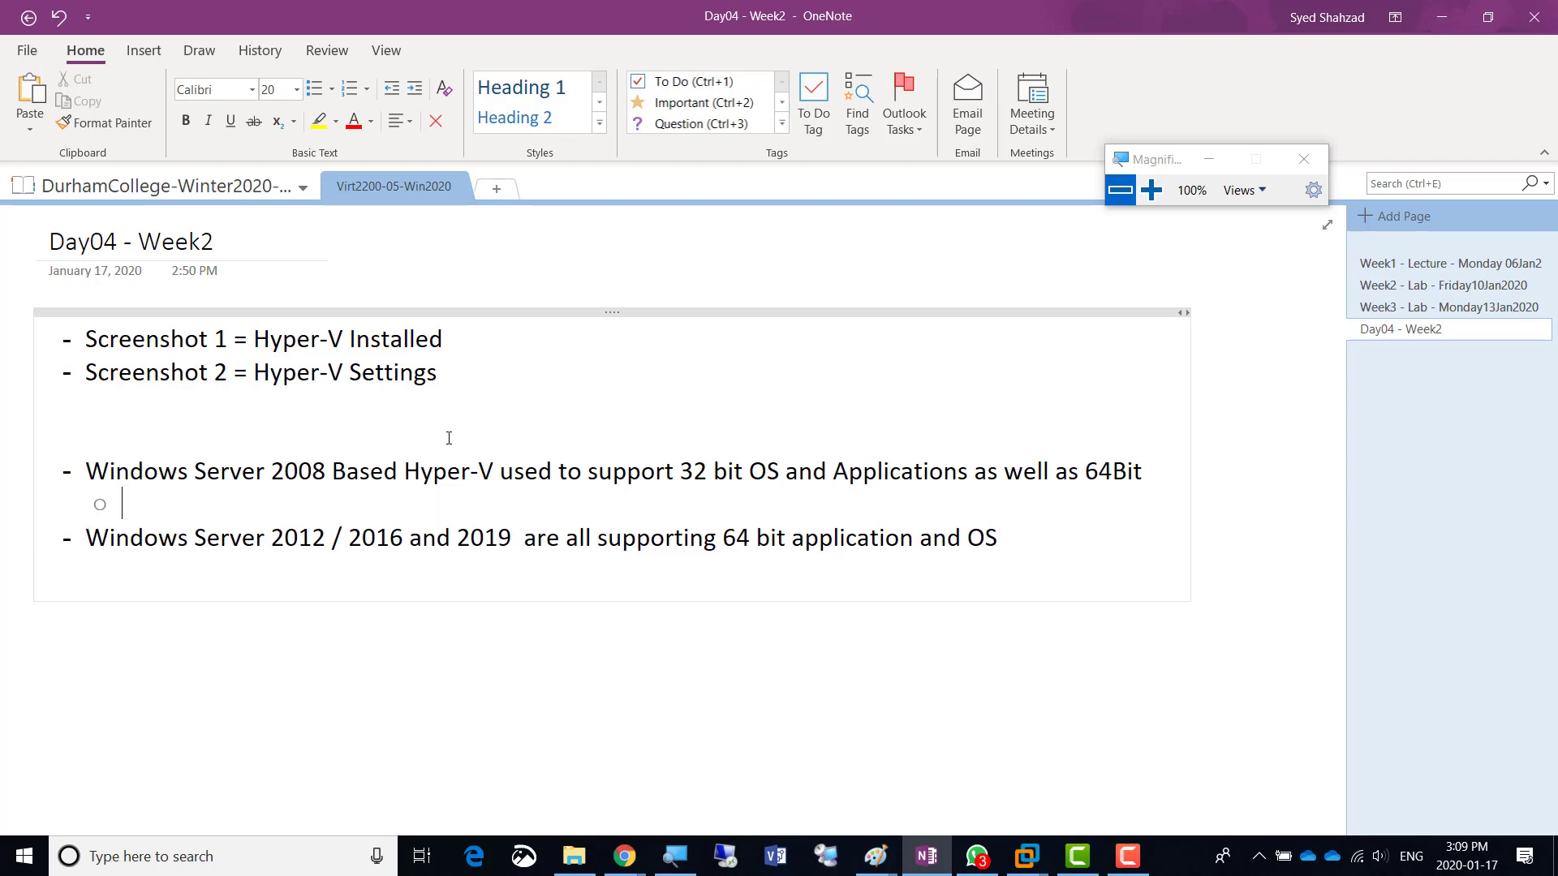
pyautogui.write('The V')
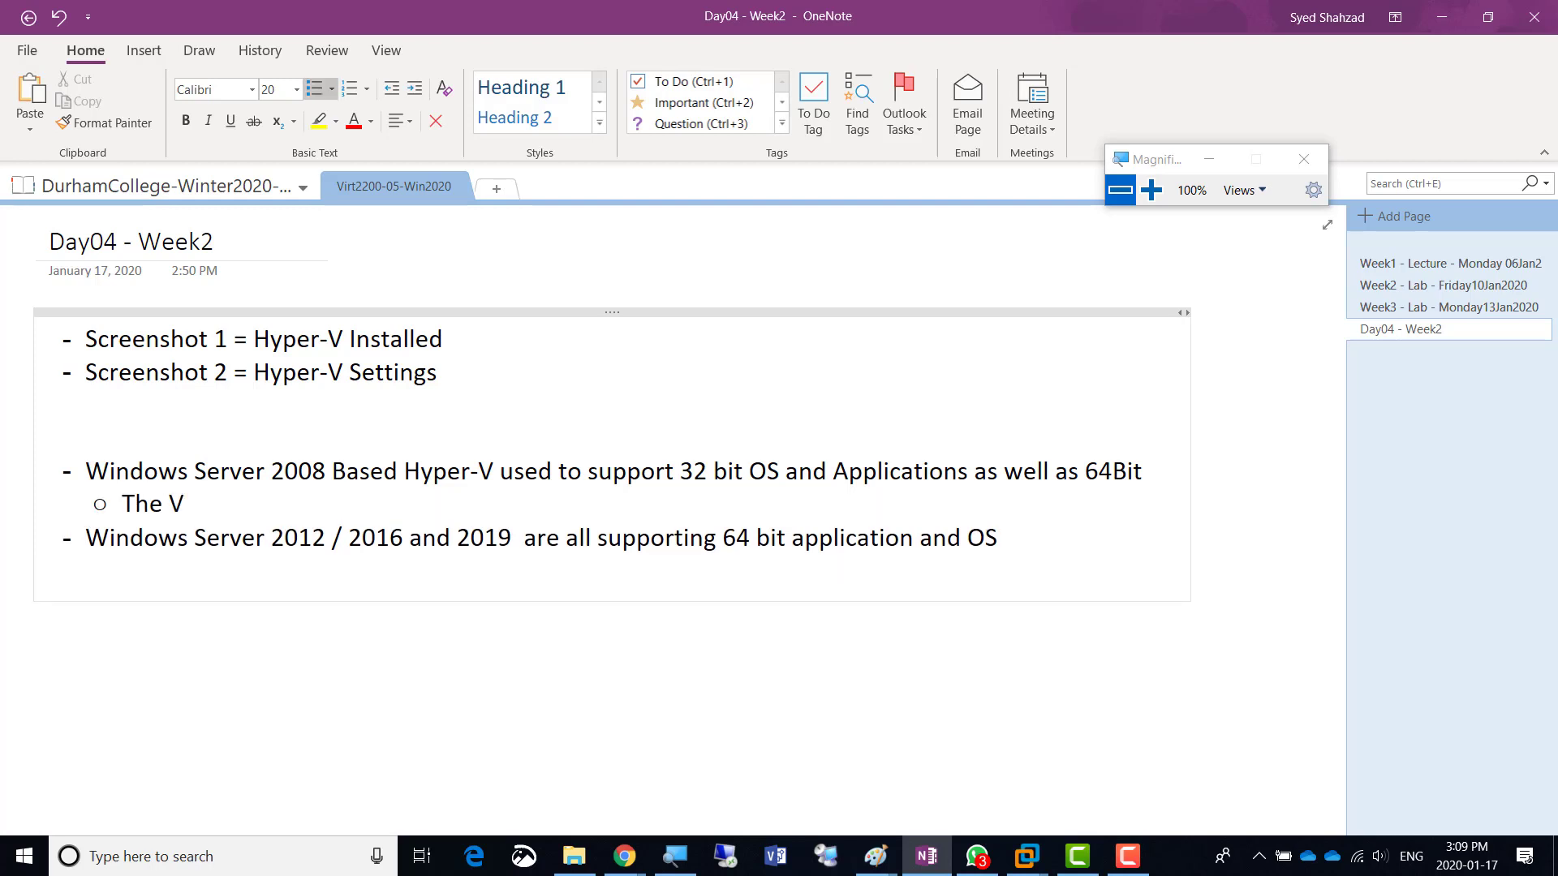
pyautogui.write('irtual disk of the 20')
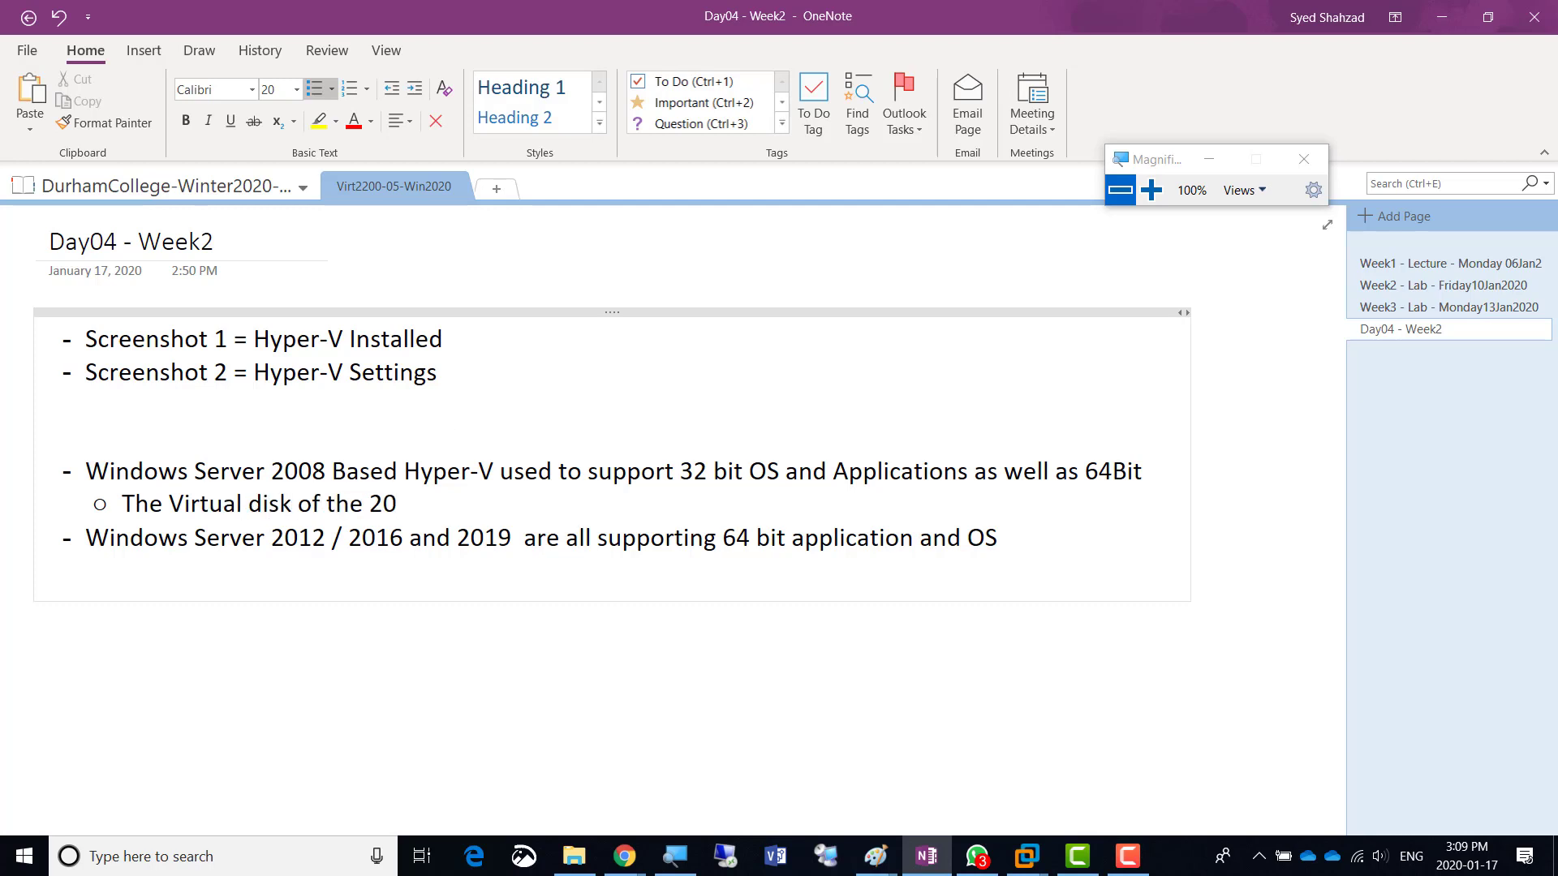
pyautogui.write('08 Based V')
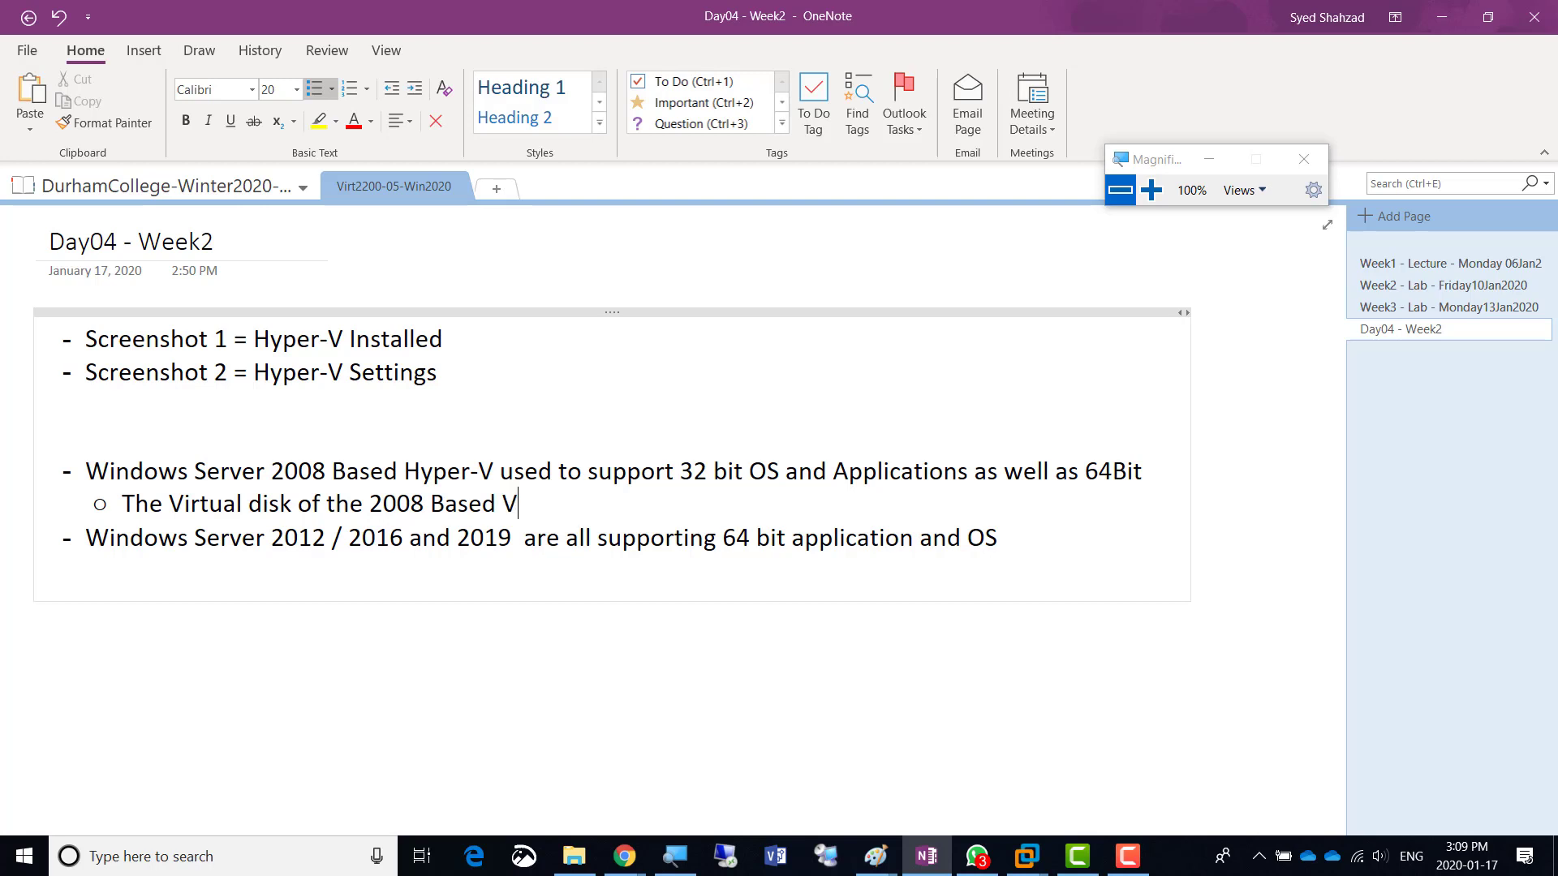
pyautogui.write('irtual machines')
pyautogui.write(' extensio')
pyautogui.write('n was .v')
pyautogui.write('hd')
pyautogui.write('(')
pyautogui.write('Virtual disk')
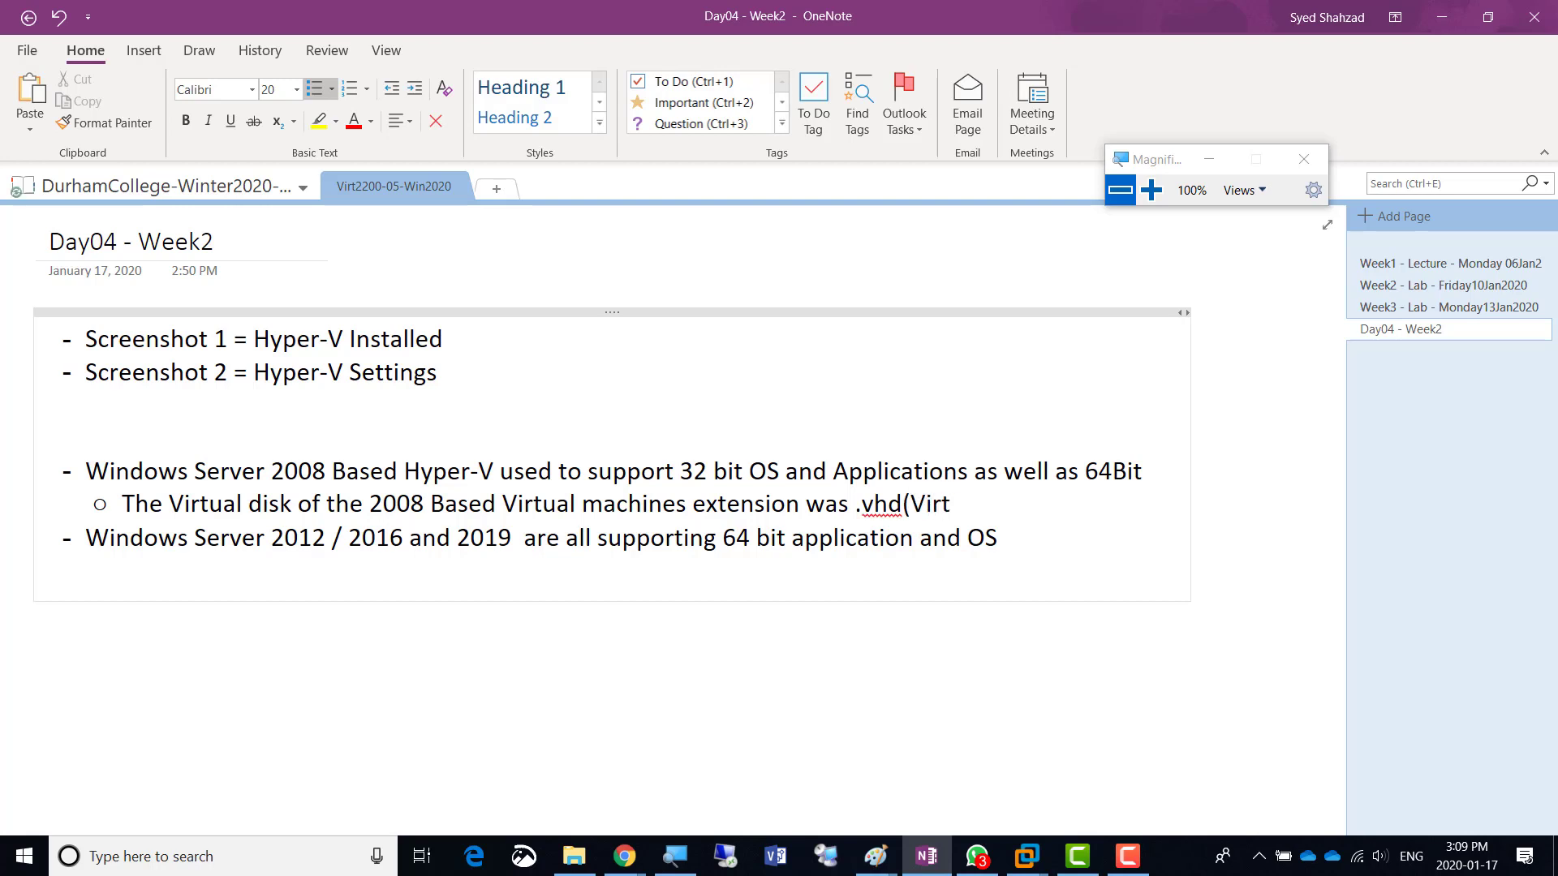
pyautogui.write(' exten')
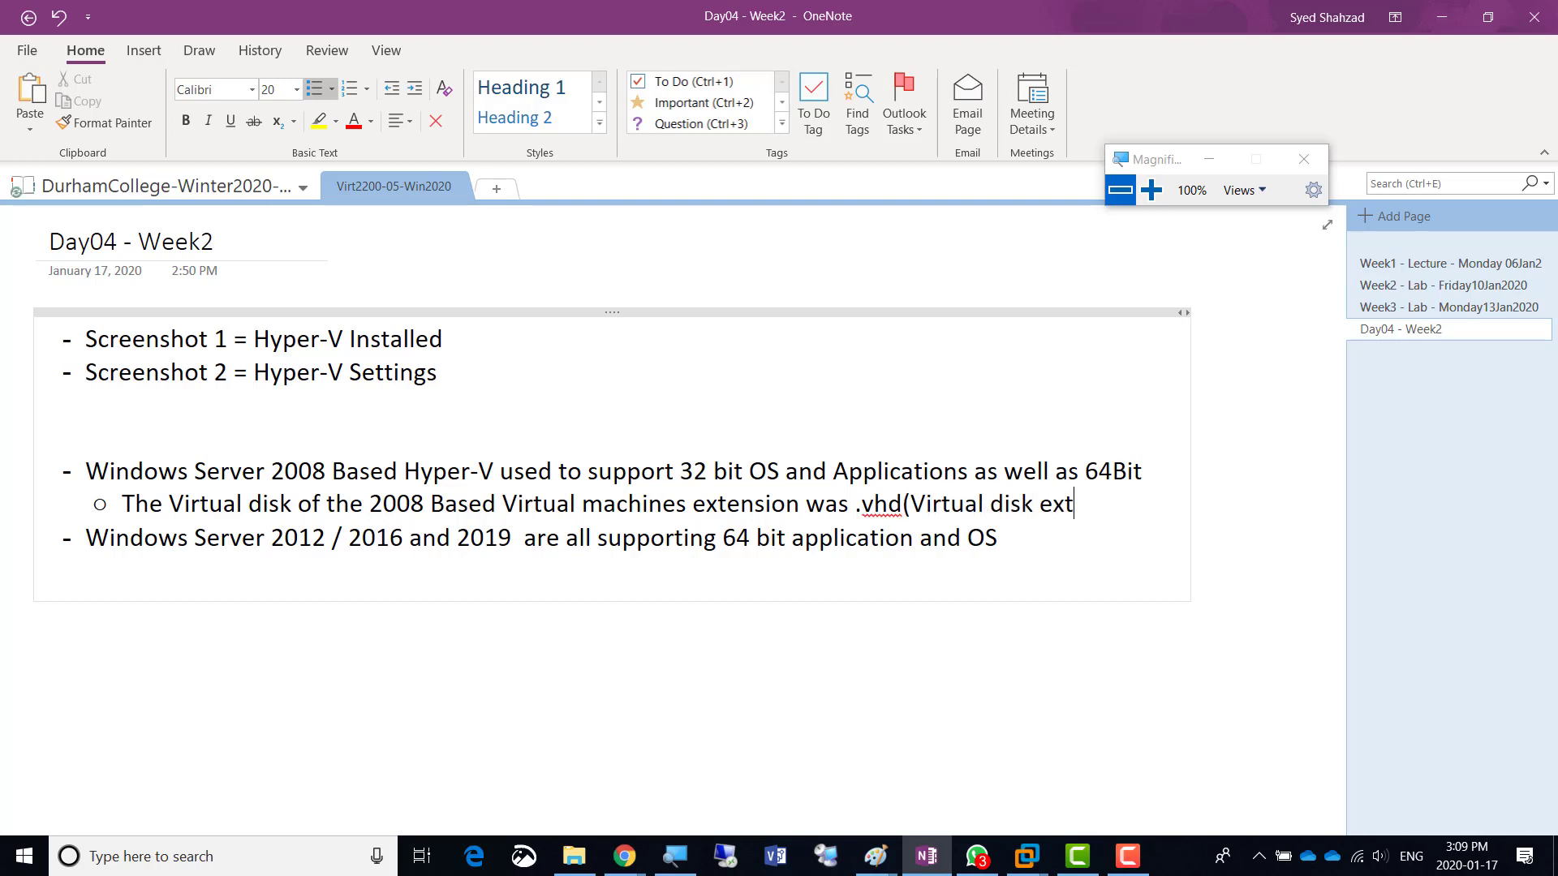
pyautogui.write('sion)')
pyautogui.press('Return')
pyautogui.press('Tab')
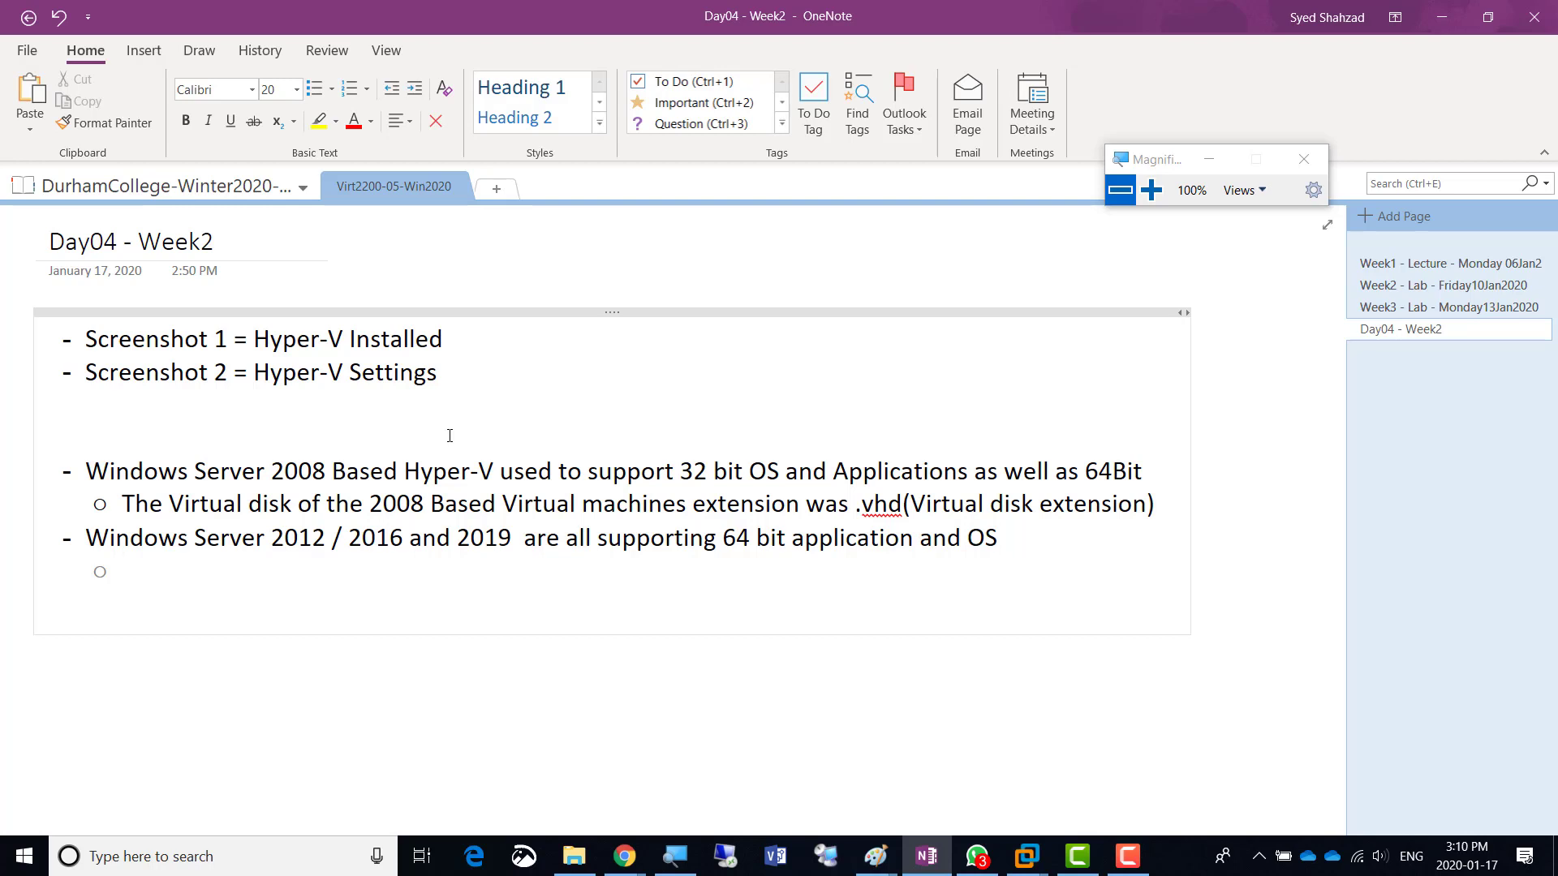
pyautogui.write('The virtual disk extension is .vhdx')
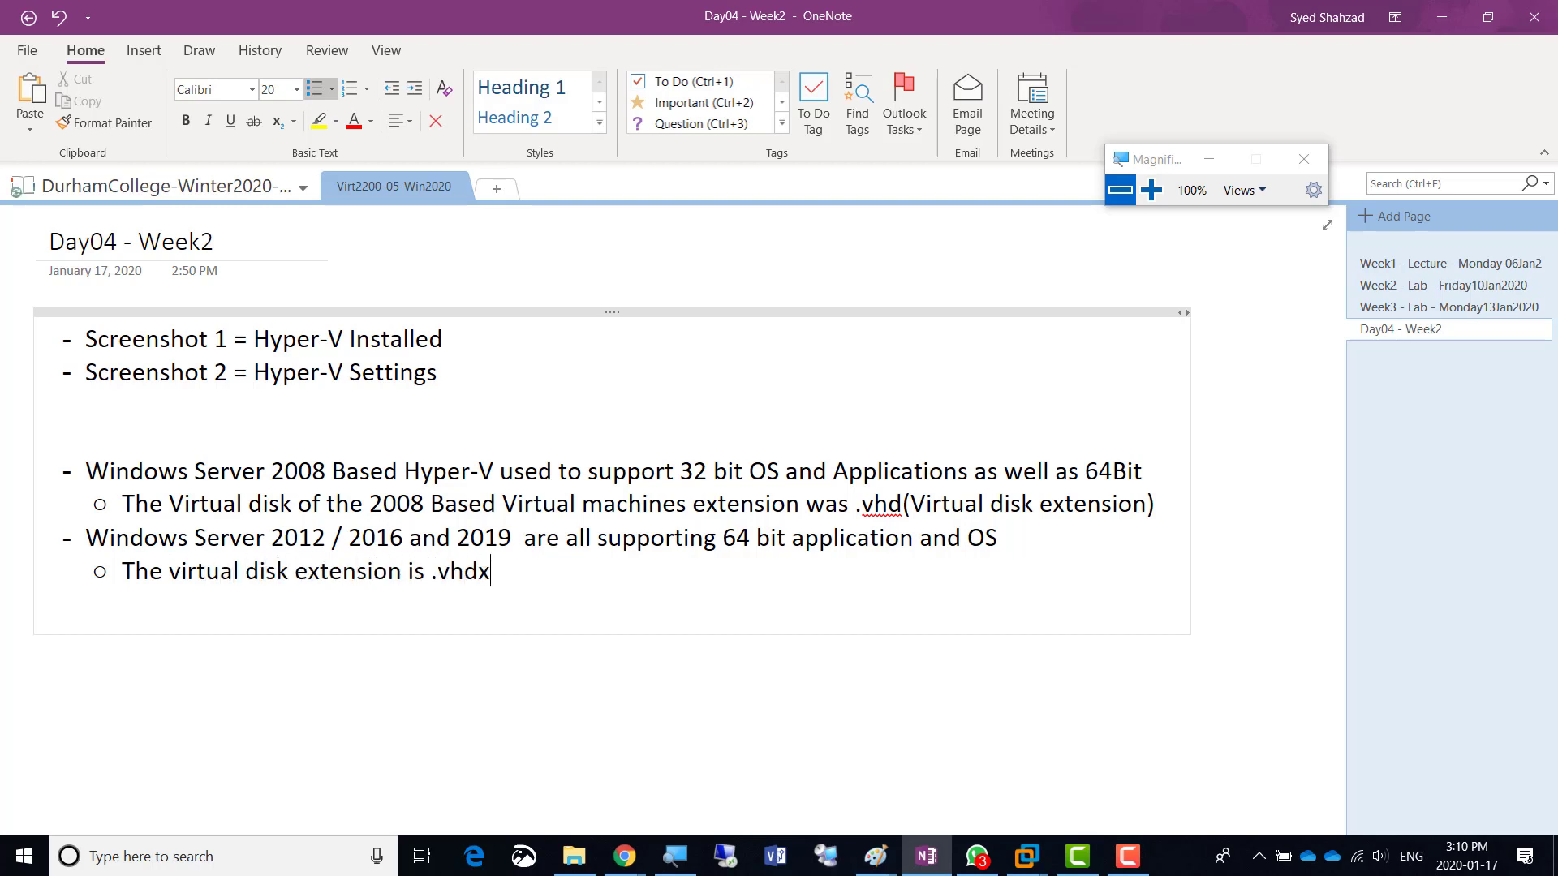
# - Insert '(based hyper-V Virtula machines)' after 2019 in the 2012/2016/2019 bullet
pyautogui.press('Up')
pyautogui.press('End')
pyautogui.hotkey('ctrl', 'Left')
pyautogui.hotkey('ctrl', 'Left')
pyautogui.hotkey('ctrl', 'Left')
pyautogui.hotkey('ctrl', 'Left')
pyautogui.hotkey('ctrl', 'Left')
pyautogui.hotkey('ctrl', 'Left')
pyautogui.hotkey('ctrl', 'Left')
pyautogui.write('based hyper-V Virtula machines')
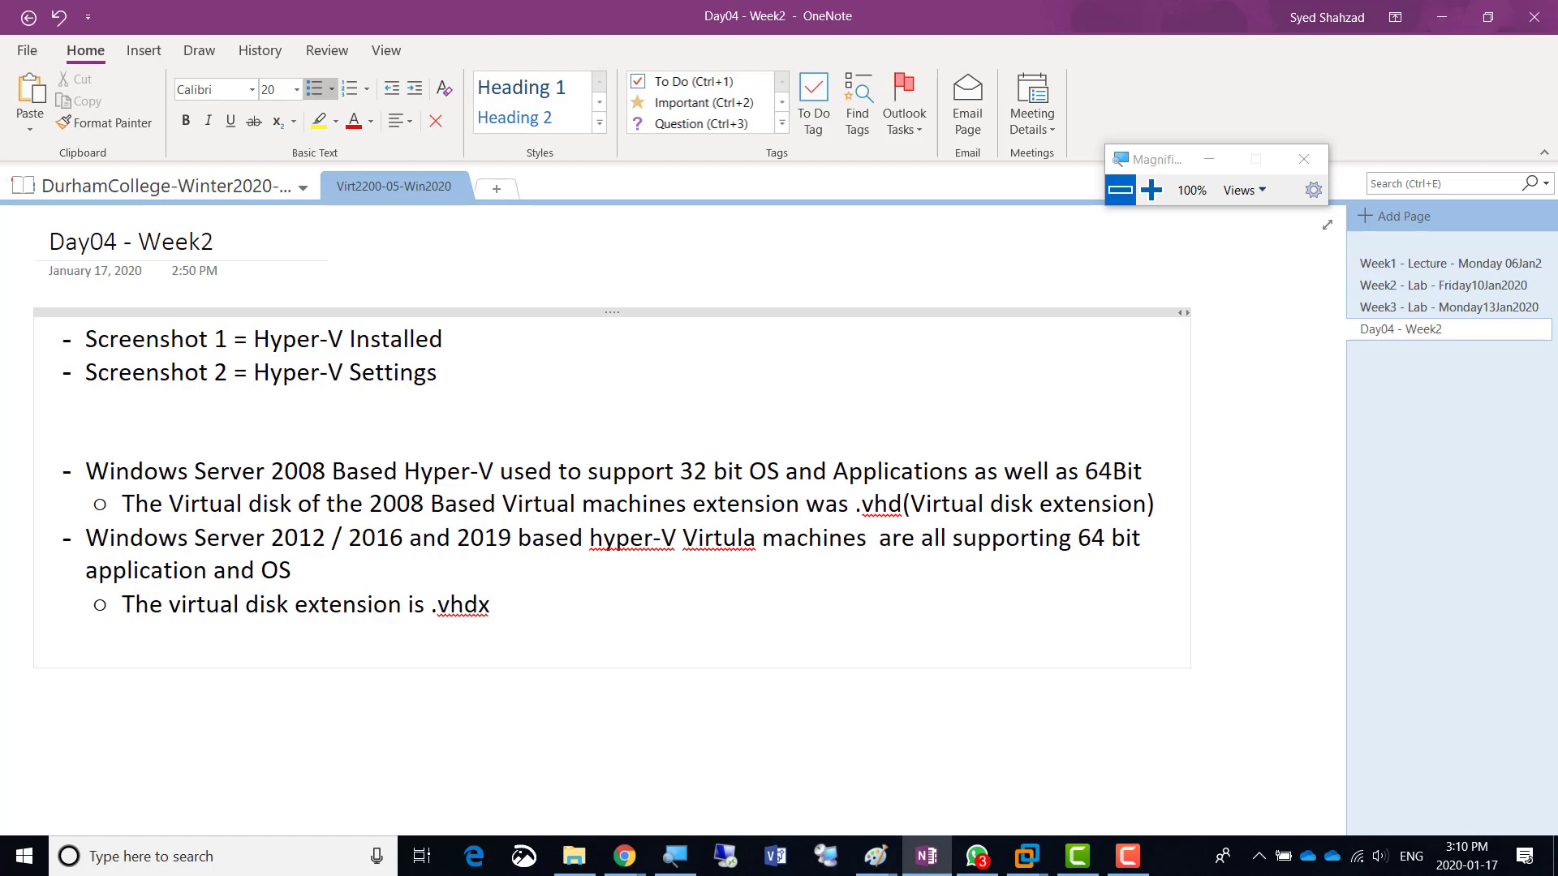
pyautogui.write(')')
pyautogui.hotkey('ctrl', 'Left')
pyautogui.hotkey('ctrl', 'Left')
pyautogui.hotkey('ctrl', 'Left')
pyautogui.hotkey('ctrl', 'Left')
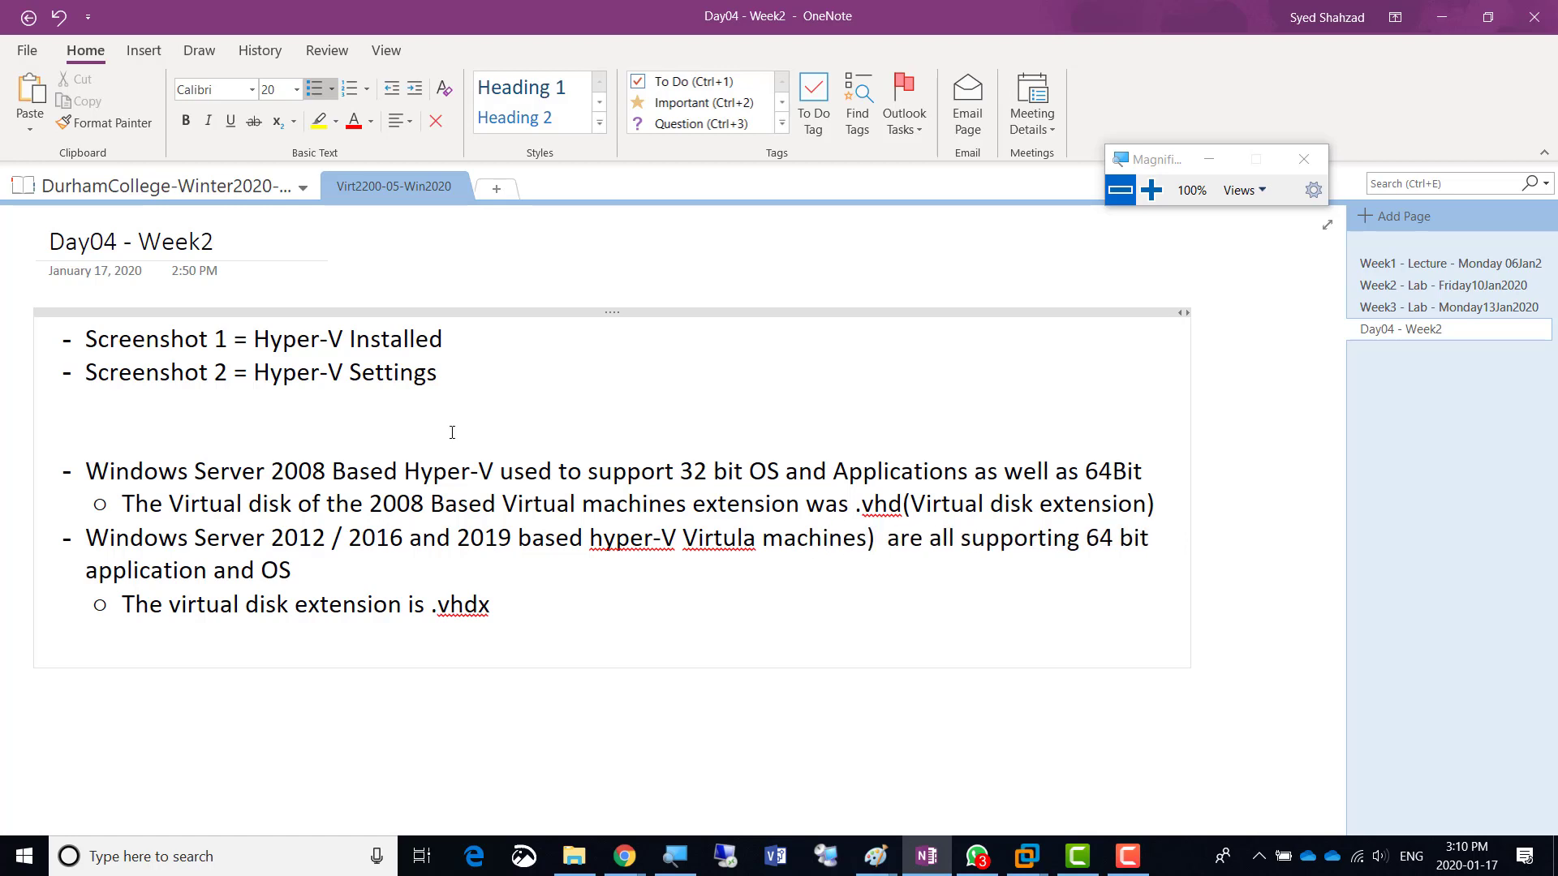
pyautogui.hotkey('ctrl', 'Left')
pyautogui.write('(')
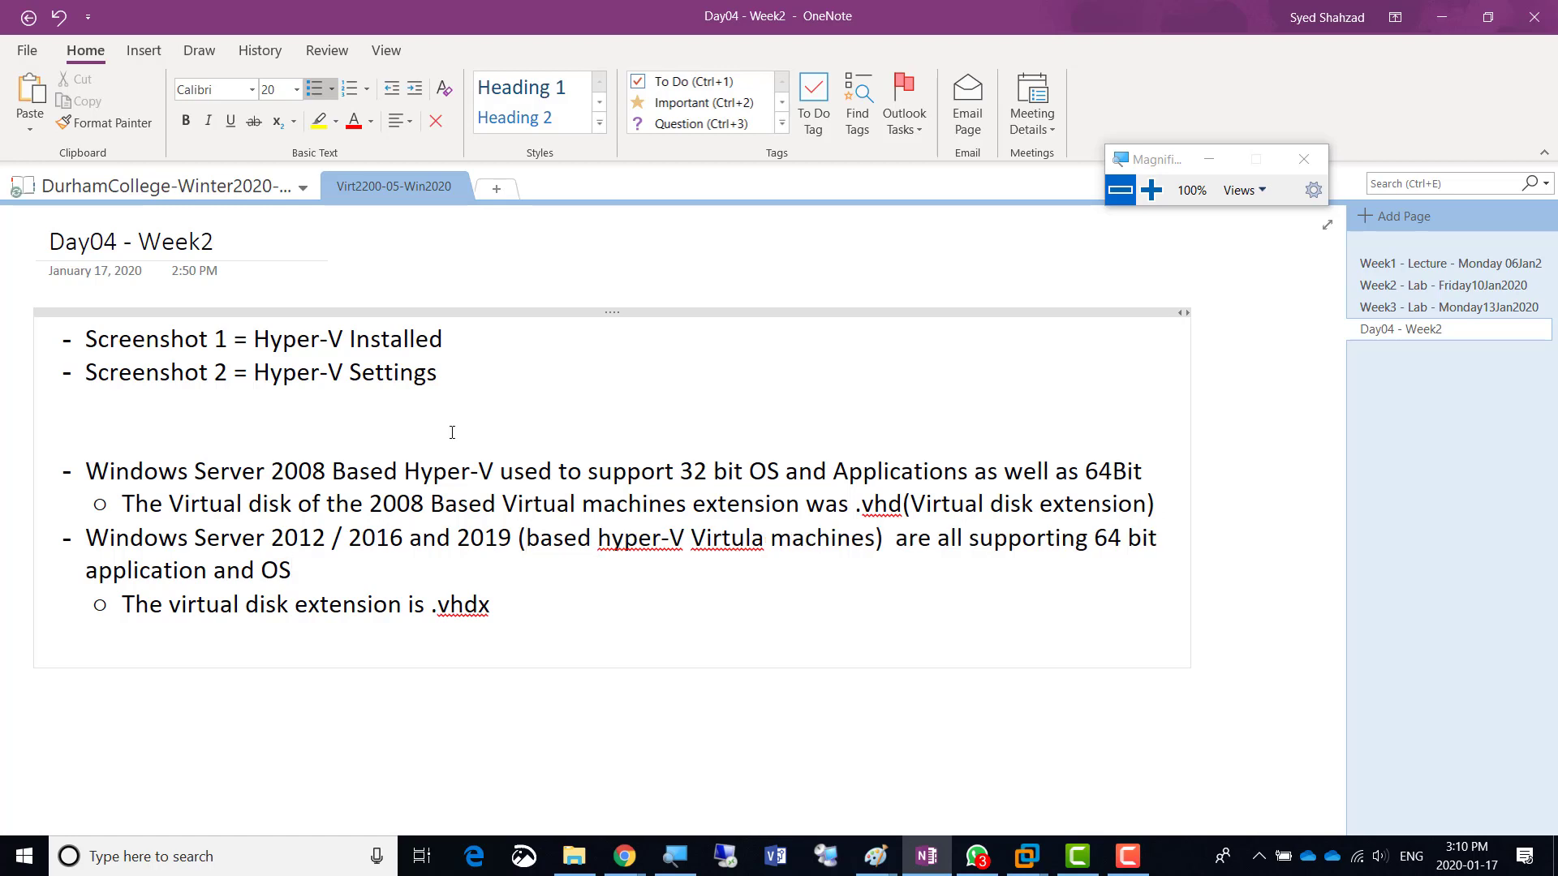
pyautogui.press('Up')
pyautogui.press('Up')
# - Add a sub-bullet under the .vhd note: 'Generation 1 VMs can be created inside Windows 2012 R2 for backward compatibility'
pyautogui.hotkey('ctrl', 'Right')
pyautogui.hotkey('ctrl', 'Right')
pyautogui.hotkey('ctrl', 'Right')
pyautogui.hotkey('ctrl', 'Right')
pyautogui.press('End')
pyautogui.press('Return')
pyautogui.write('G')
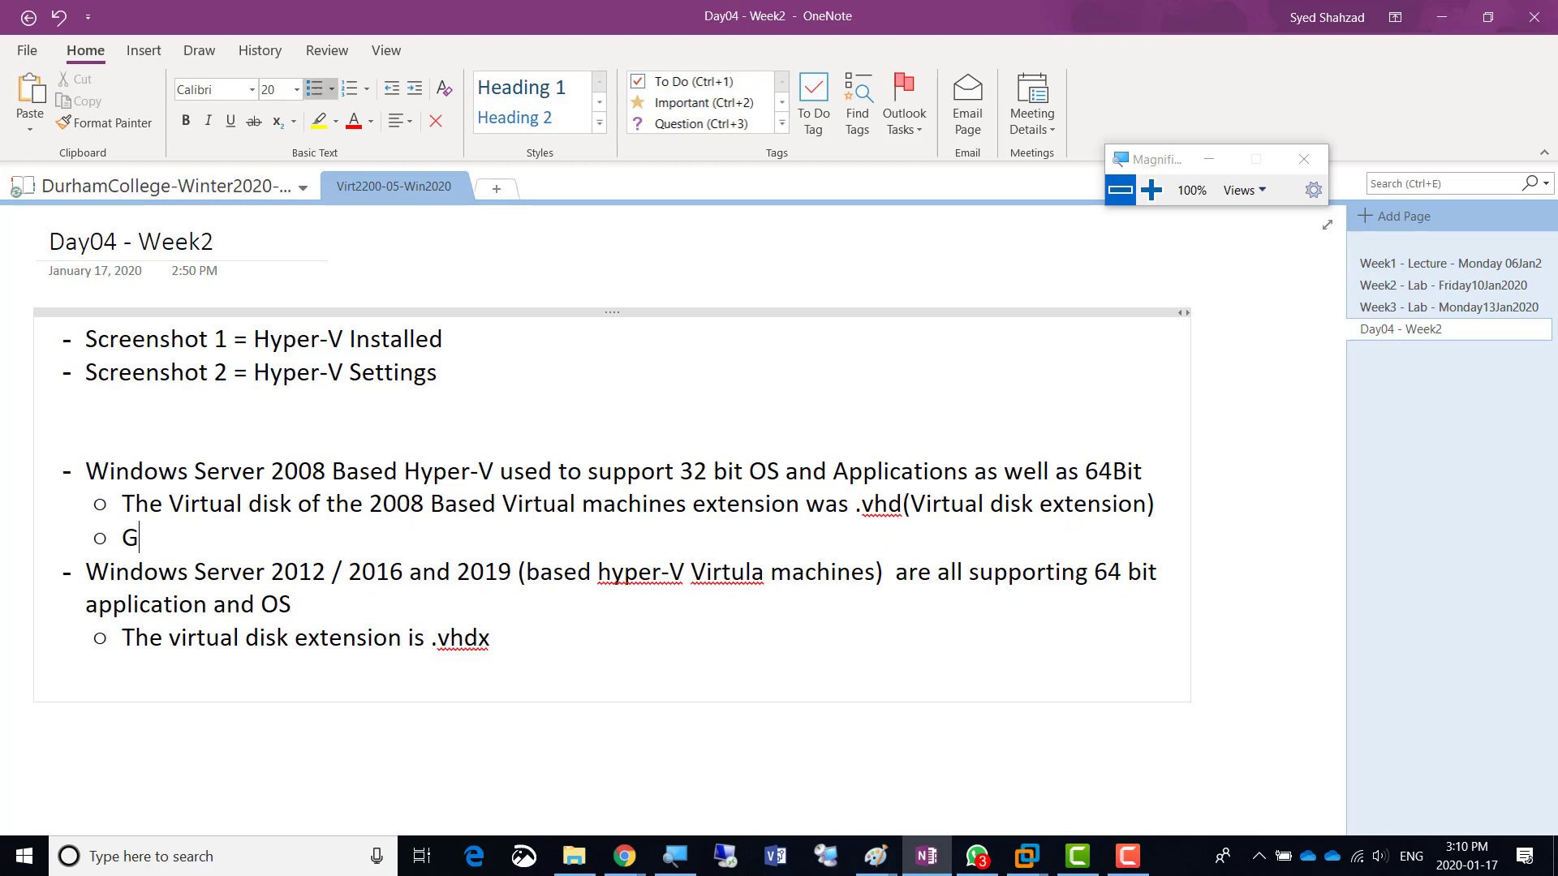
pyautogui.write('eneration 1')
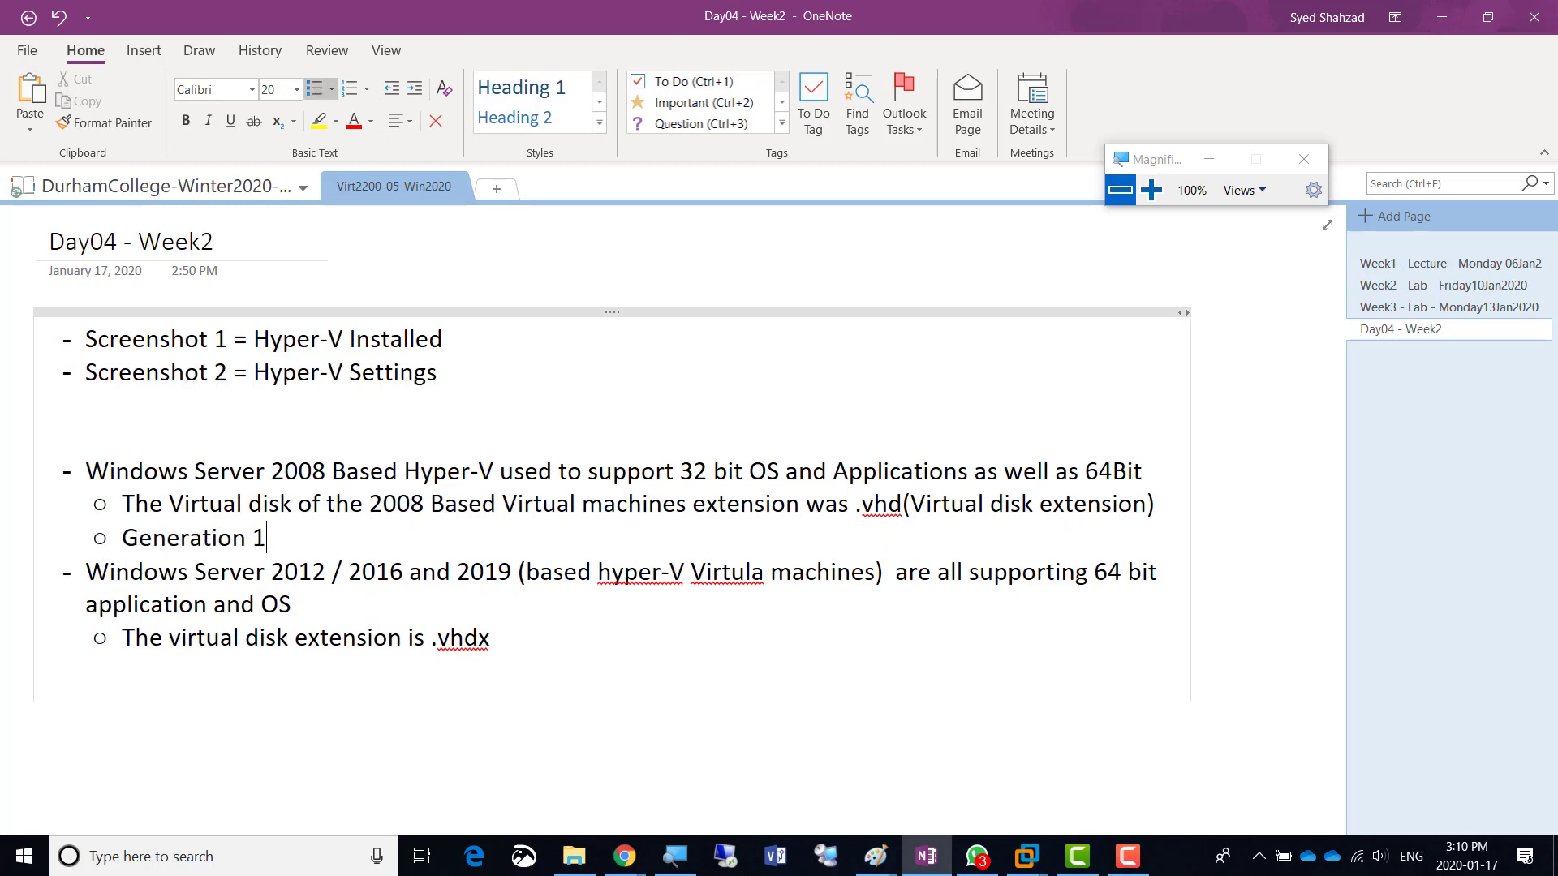
pyautogui.write(' VMs can be created')
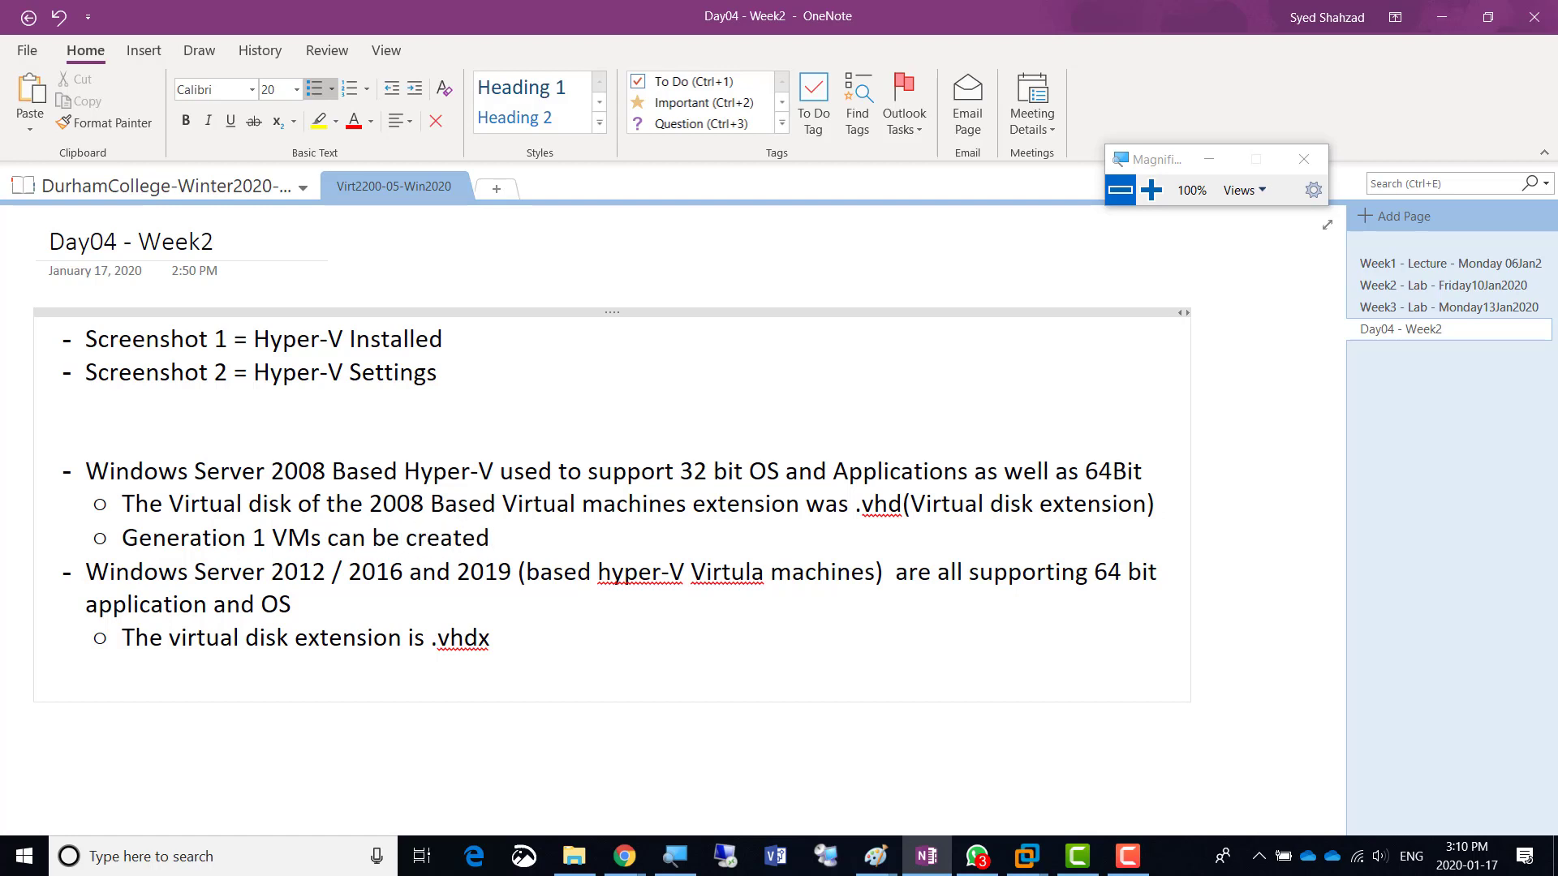
pyautogui.write(' inside Windows')
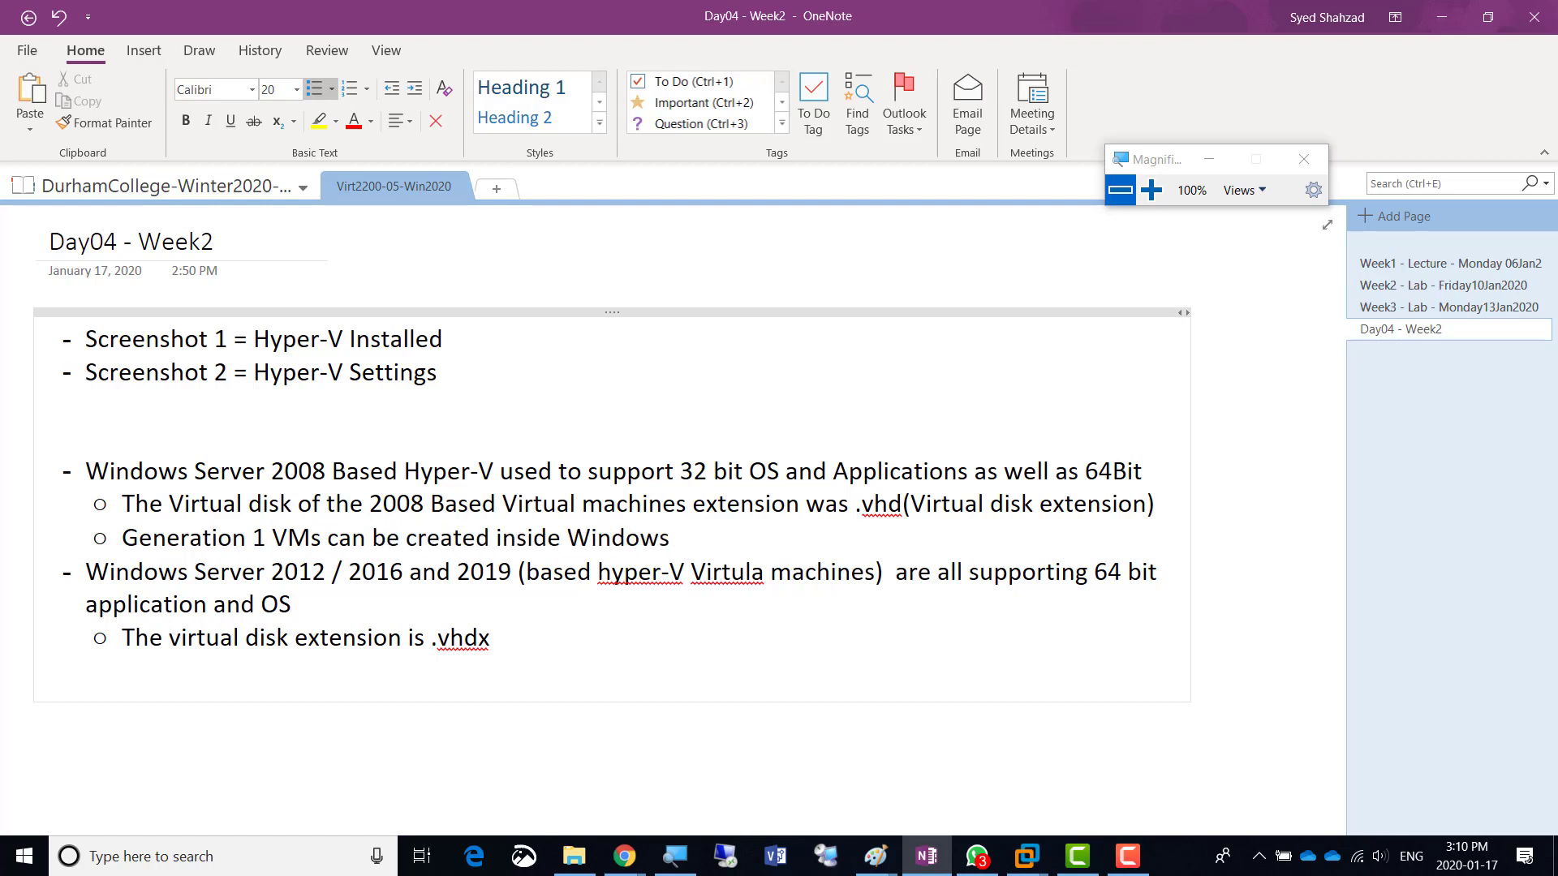
pyautogui.write(' 2012 R2')
pyautogui.write('for ')
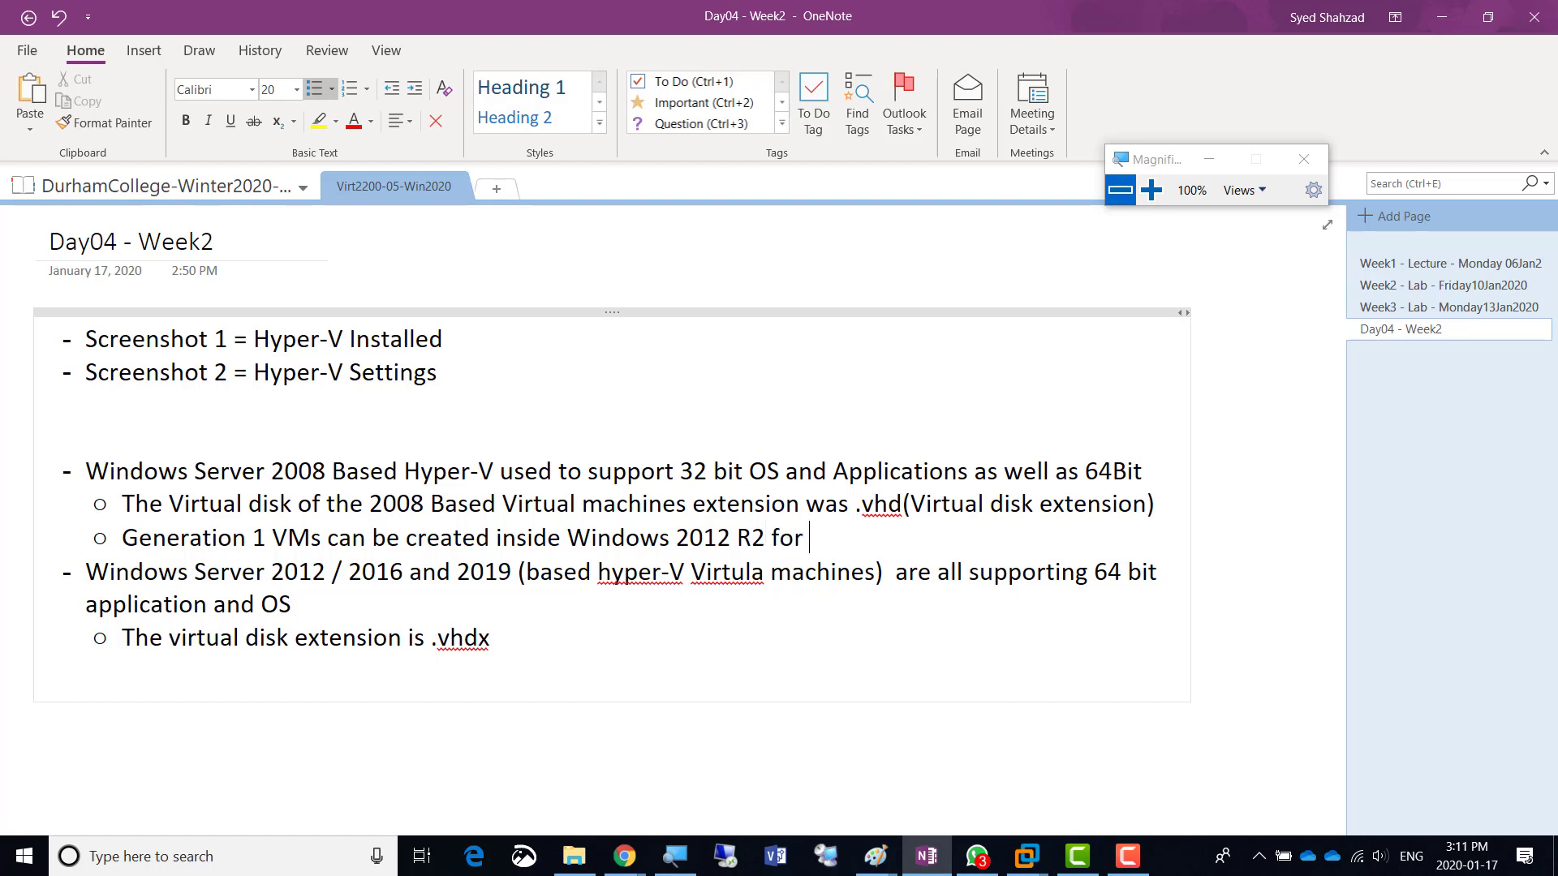
pyautogui.write('backward compa')
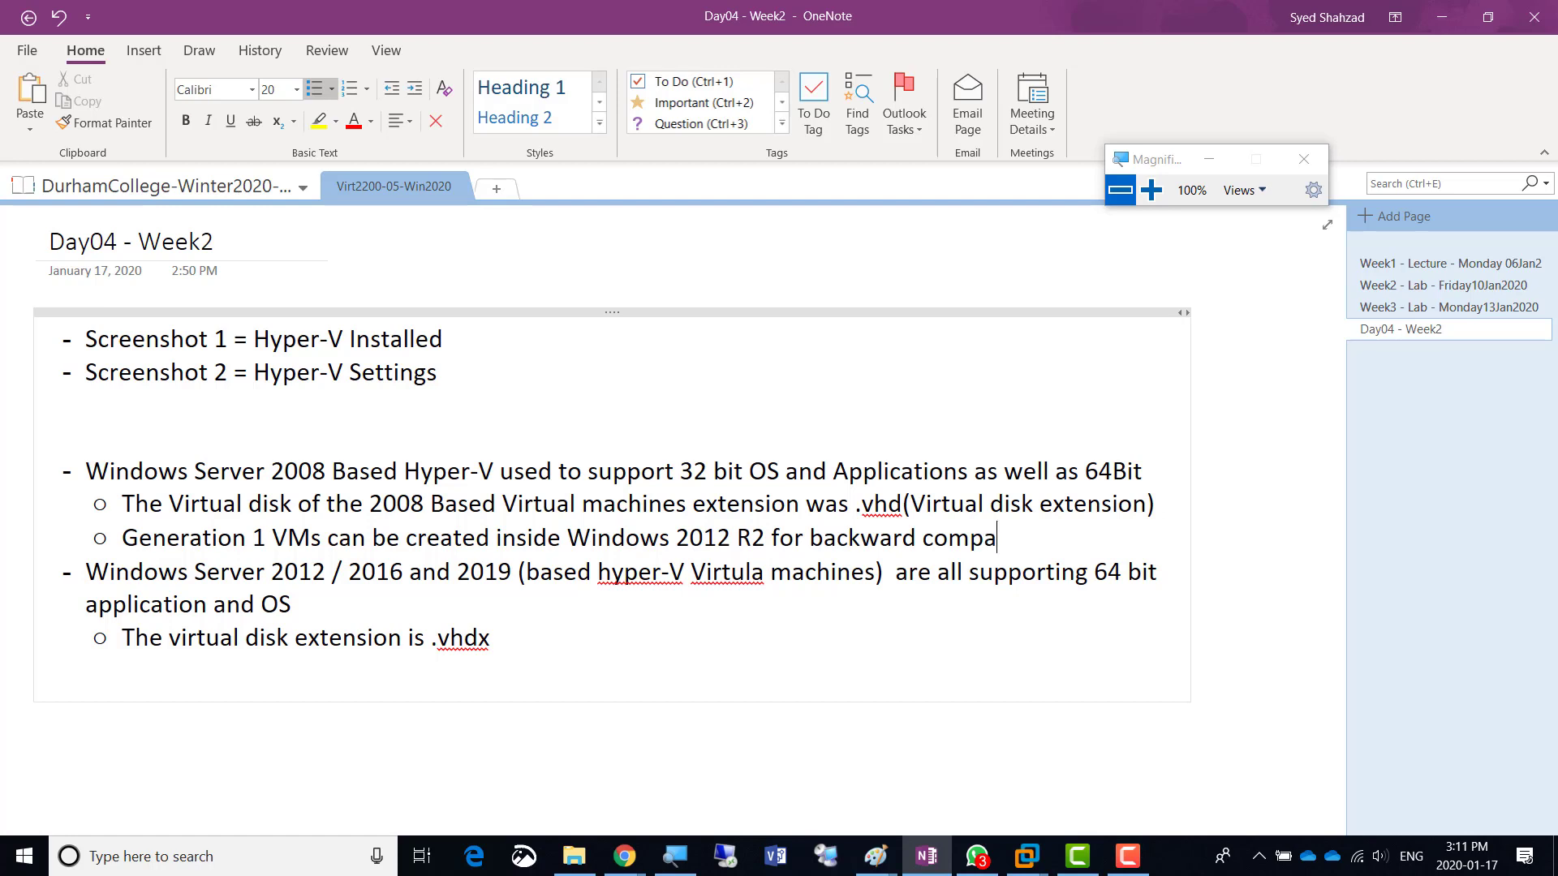
pyautogui.write('tibility')
# - Add a sub-bullet about migrating Gen1 VMs back to existing Windows 2008 based Hyper-V
pyautogui.press('Return')
pyautogui.write('If')
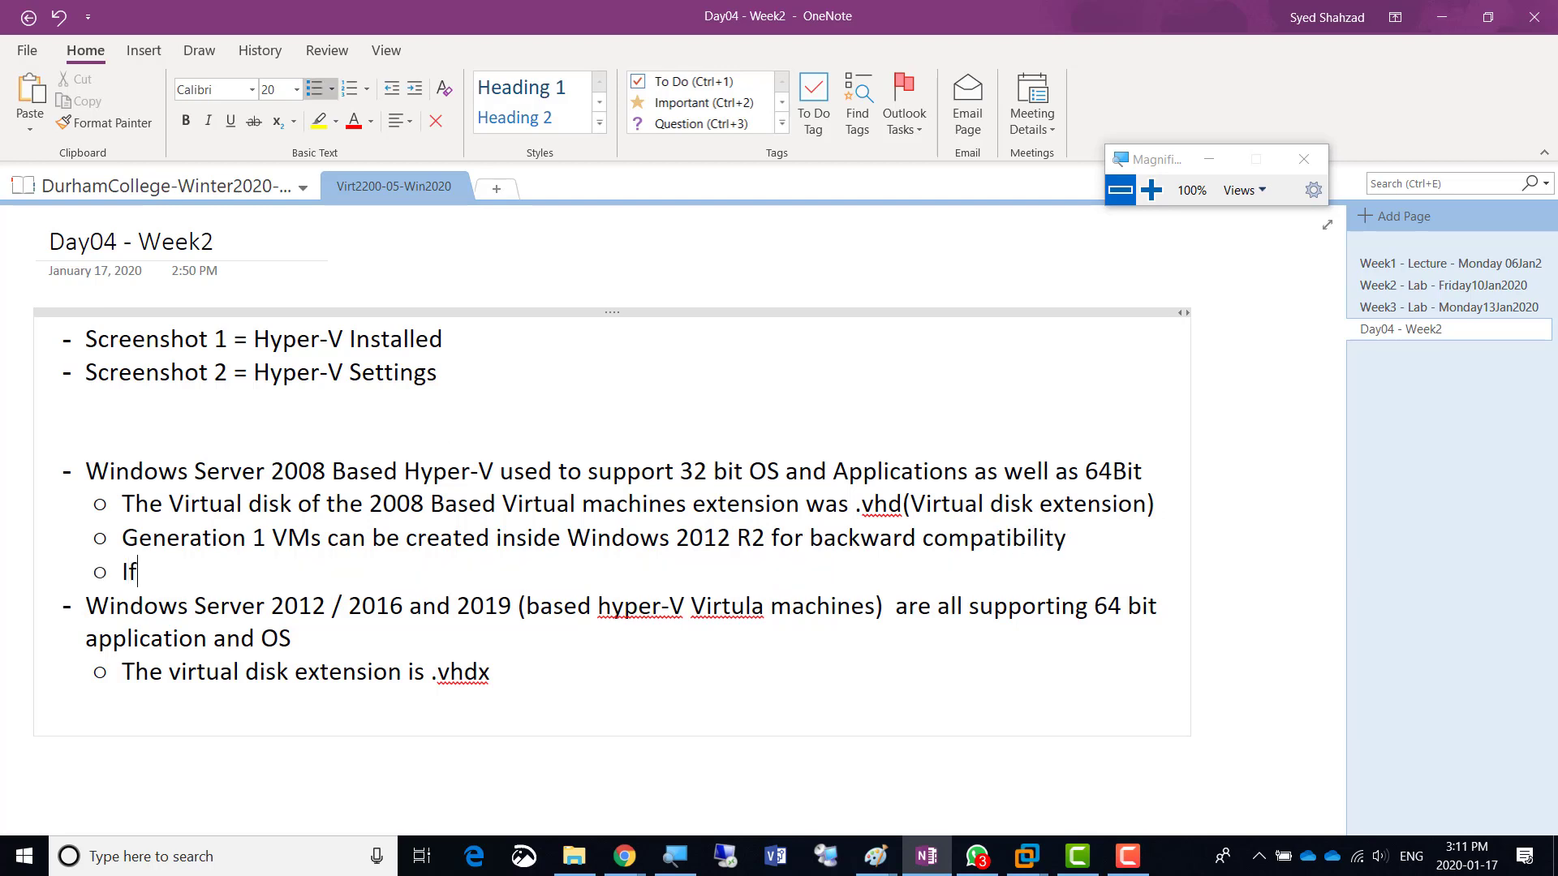
pyautogui.write(' the Gen1 VMs nee')
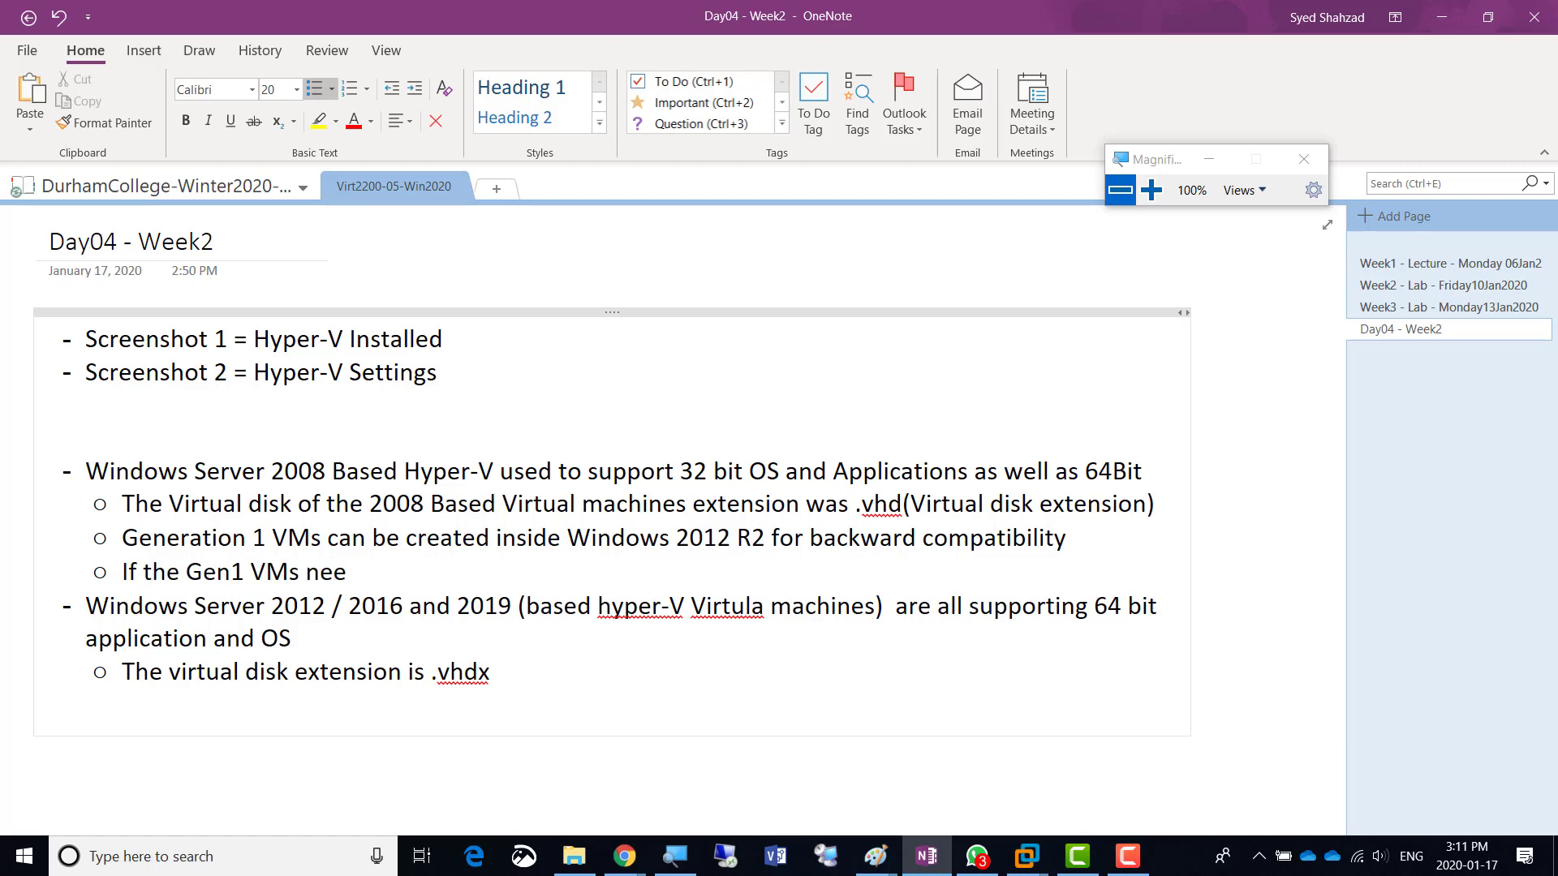
pyautogui.write('d to be migrat')
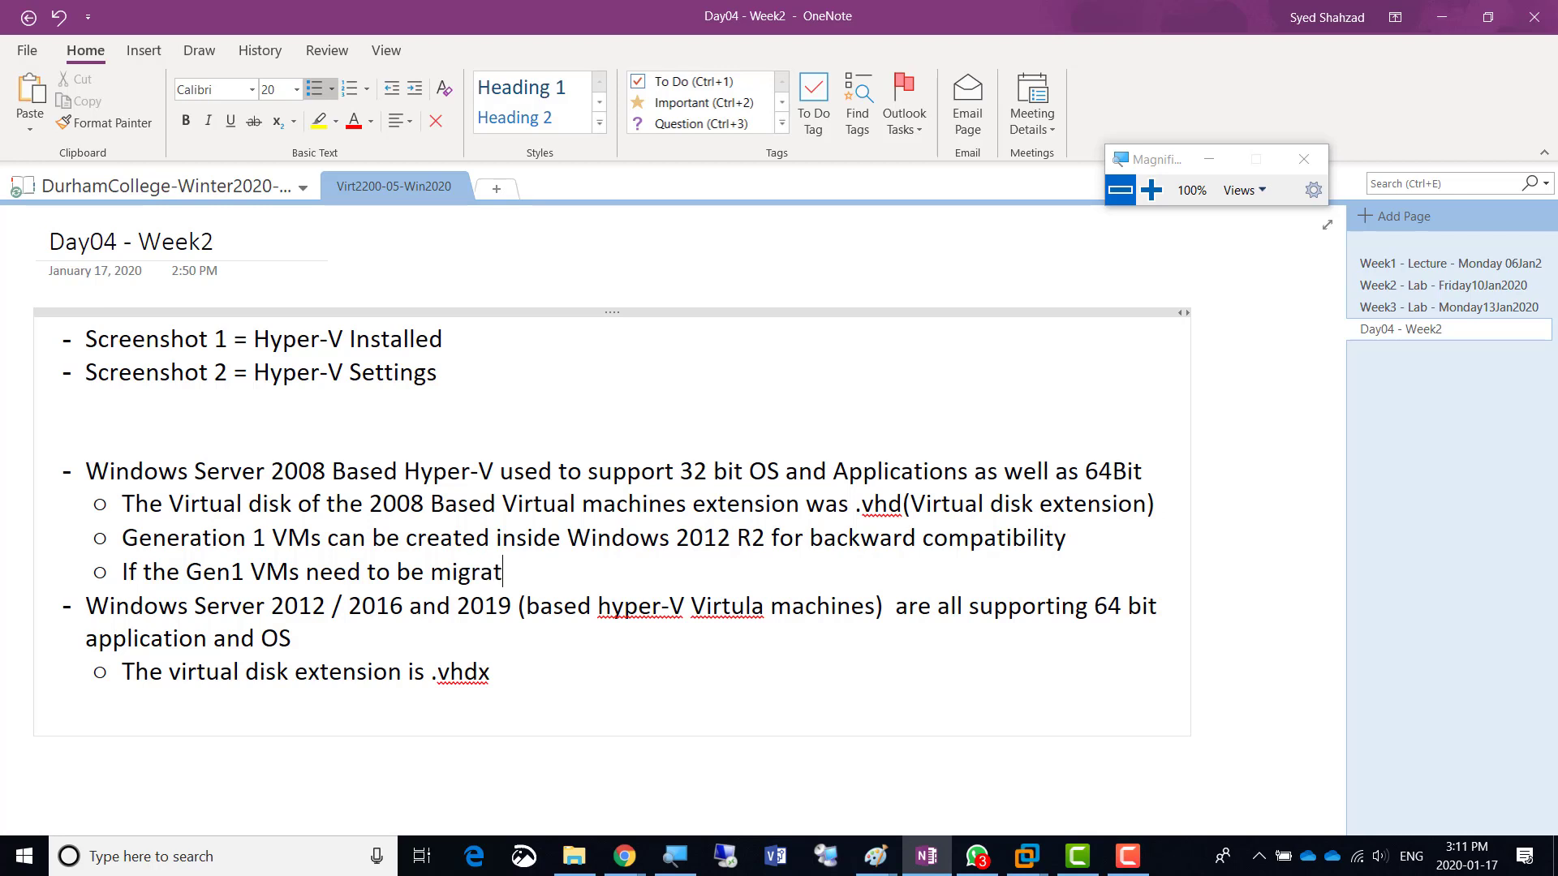
pyautogui.write('ed back to')
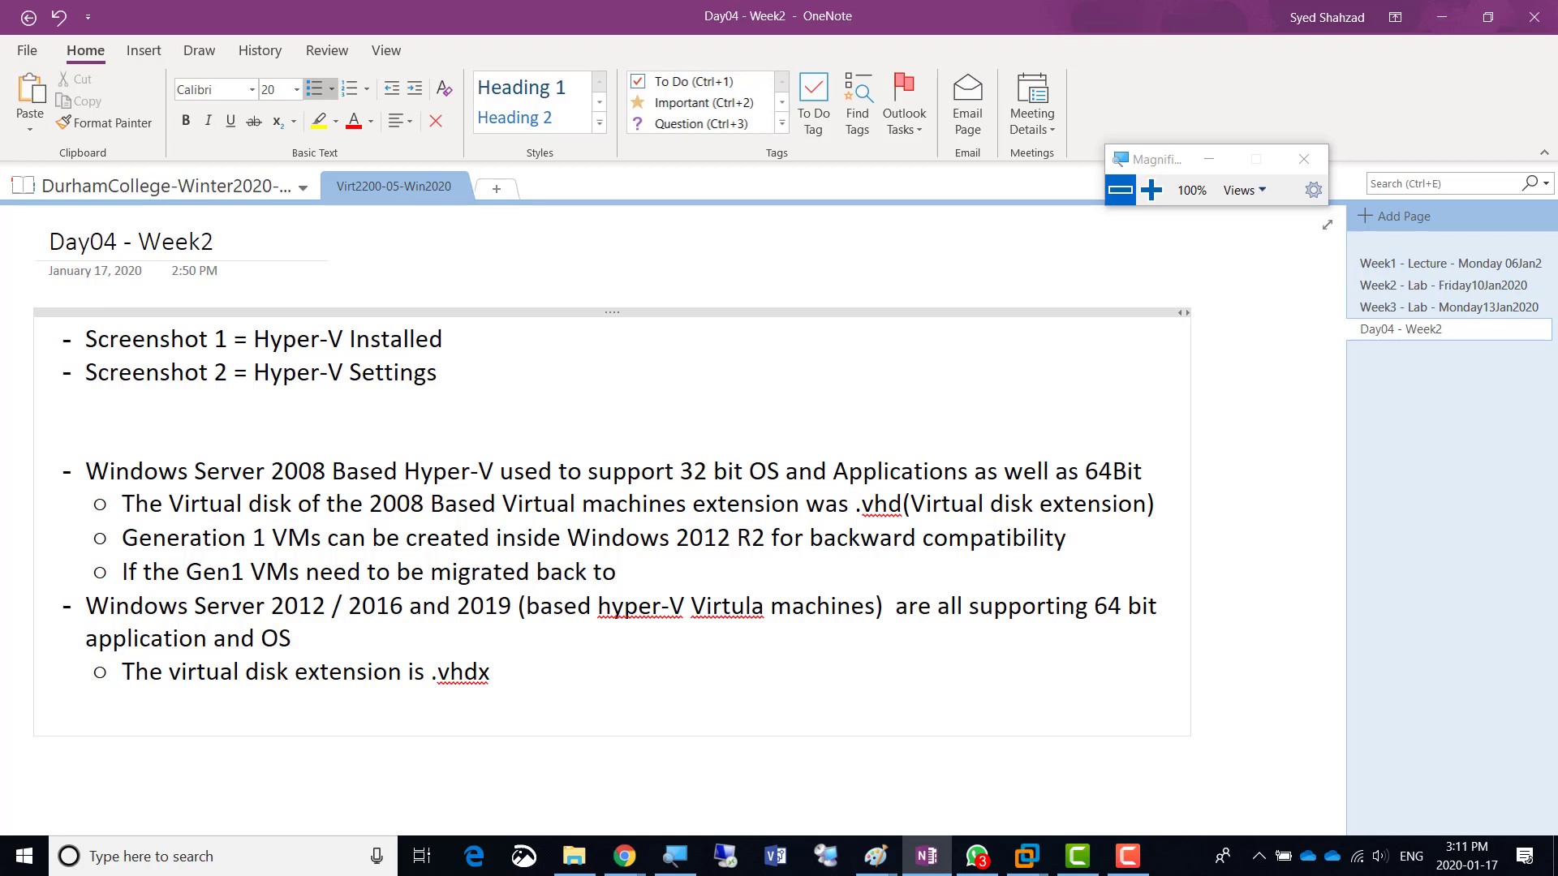
pyautogui.write(' existing Windows Se')
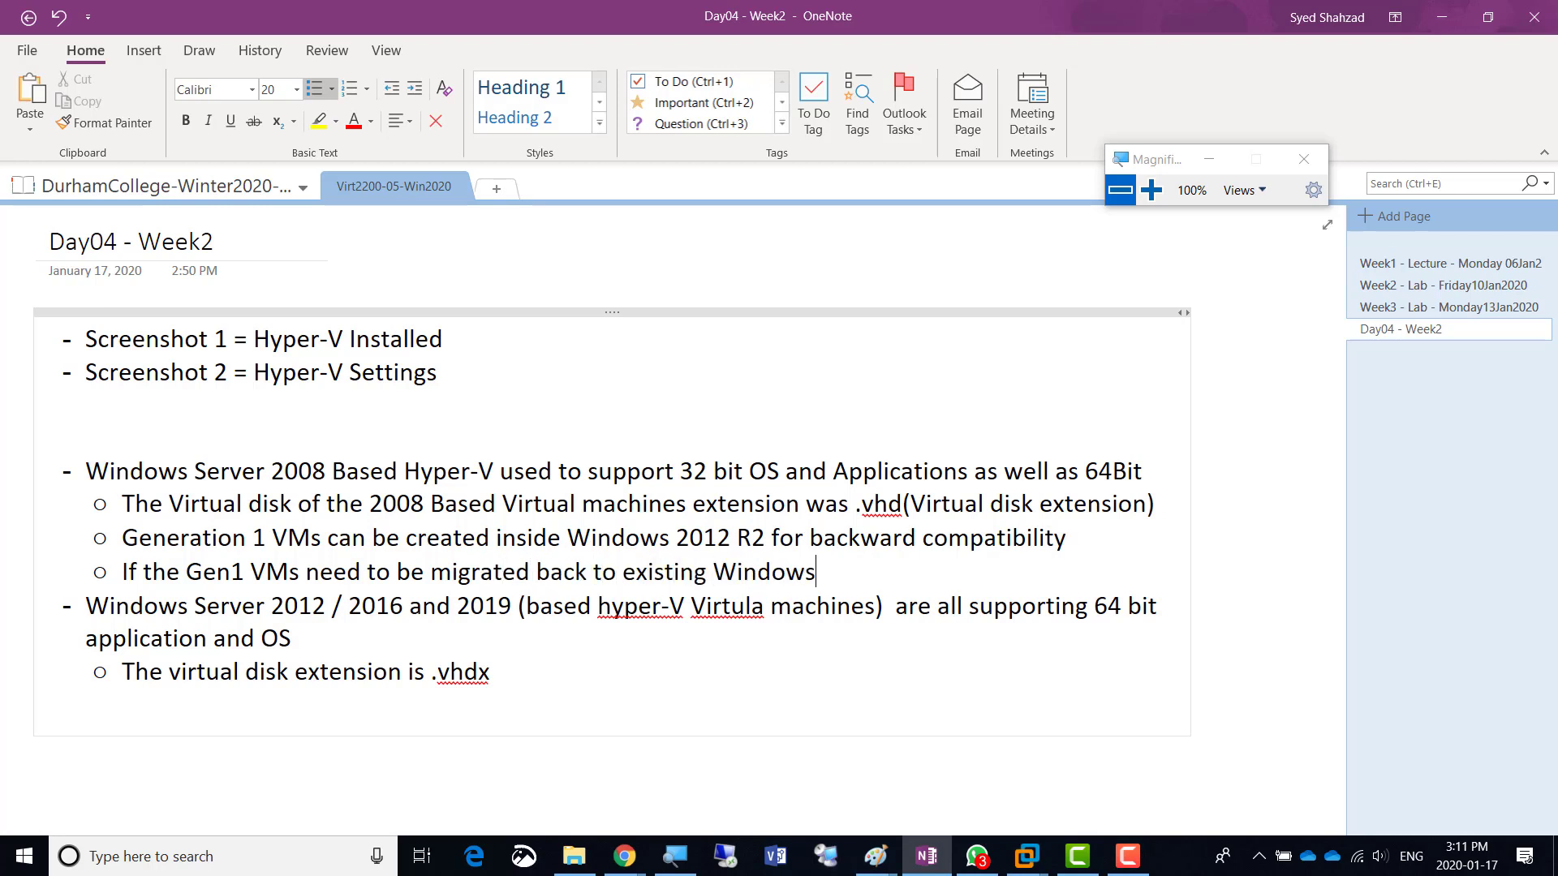
pyautogui.press('BackSpace')
pyautogui.press('BackSpace')
pyautogui.write('2008 based Hyper-V')
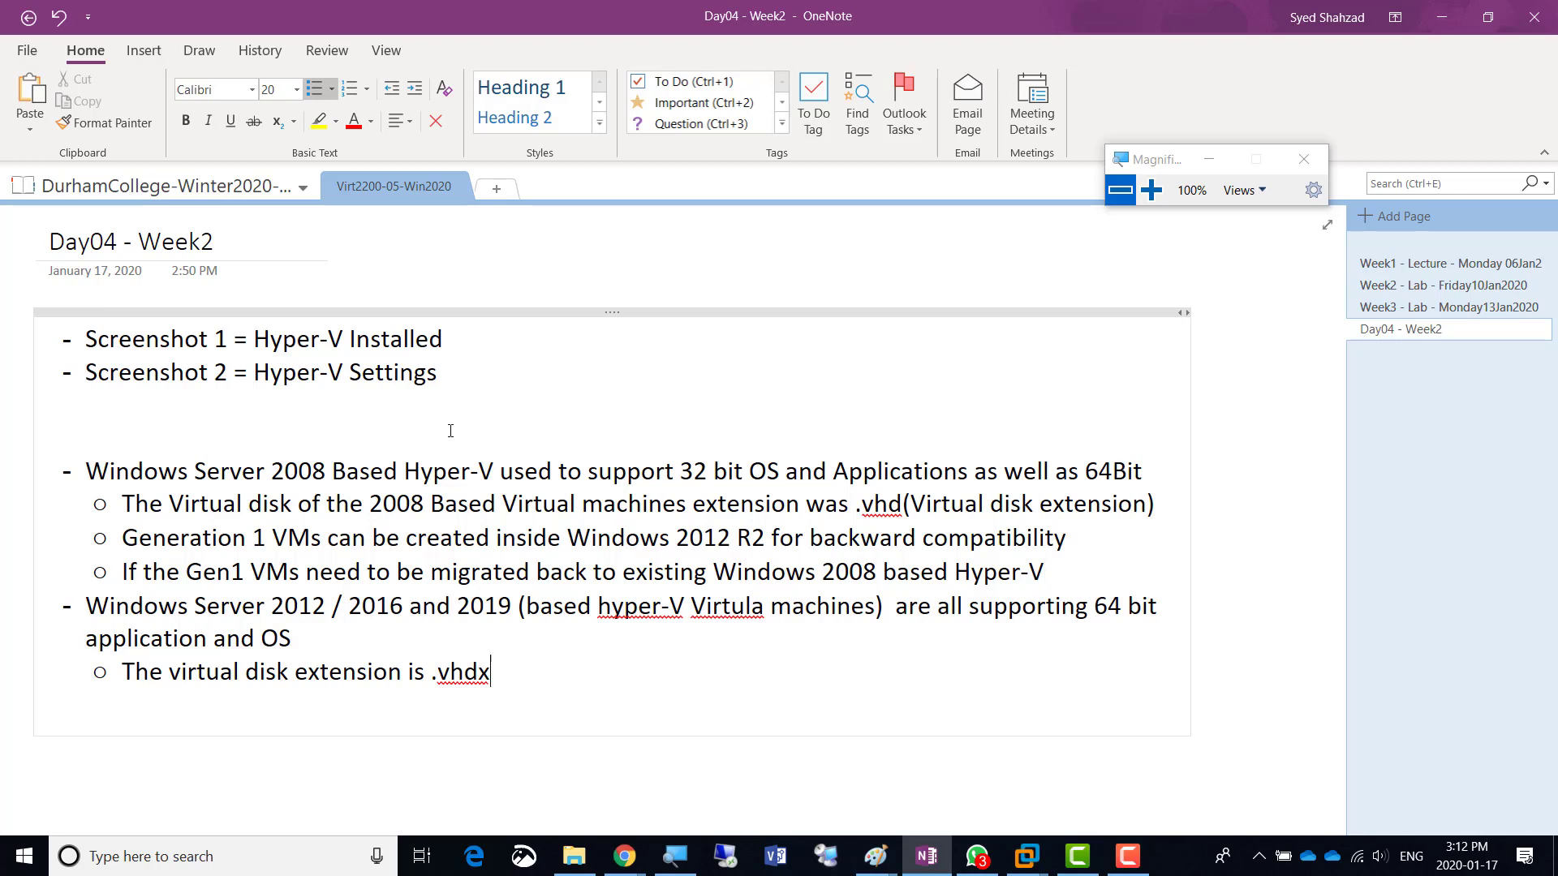
# - Correct the misspelling 'Virtula' to 'Virtual' in the bracketed Hyper-V note
pyautogui.press('Up')
pyautogui.hotkey('ctrl', 'Right')
pyautogui.press('Right')
pyautogui.press('Right')
pyautogui.press('Right')
pyautogui.press('Right')
pyautogui.press('Right')
pyautogui.press('Right')
pyautogui.press('Right')
pyautogui.press('Right')
pyautogui.press('Right')
pyautogui.press('Right')
pyautogui.press('Right')
pyautogui.press('Right')
pyautogui.press('Right')
pyautogui.press('Right')
pyautogui.press('Right')
pyautogui.press('Right')
pyautogui.press('Right')
pyautogui.press('Right')
pyautogui.press('Right')
pyautogui.press('Delete')
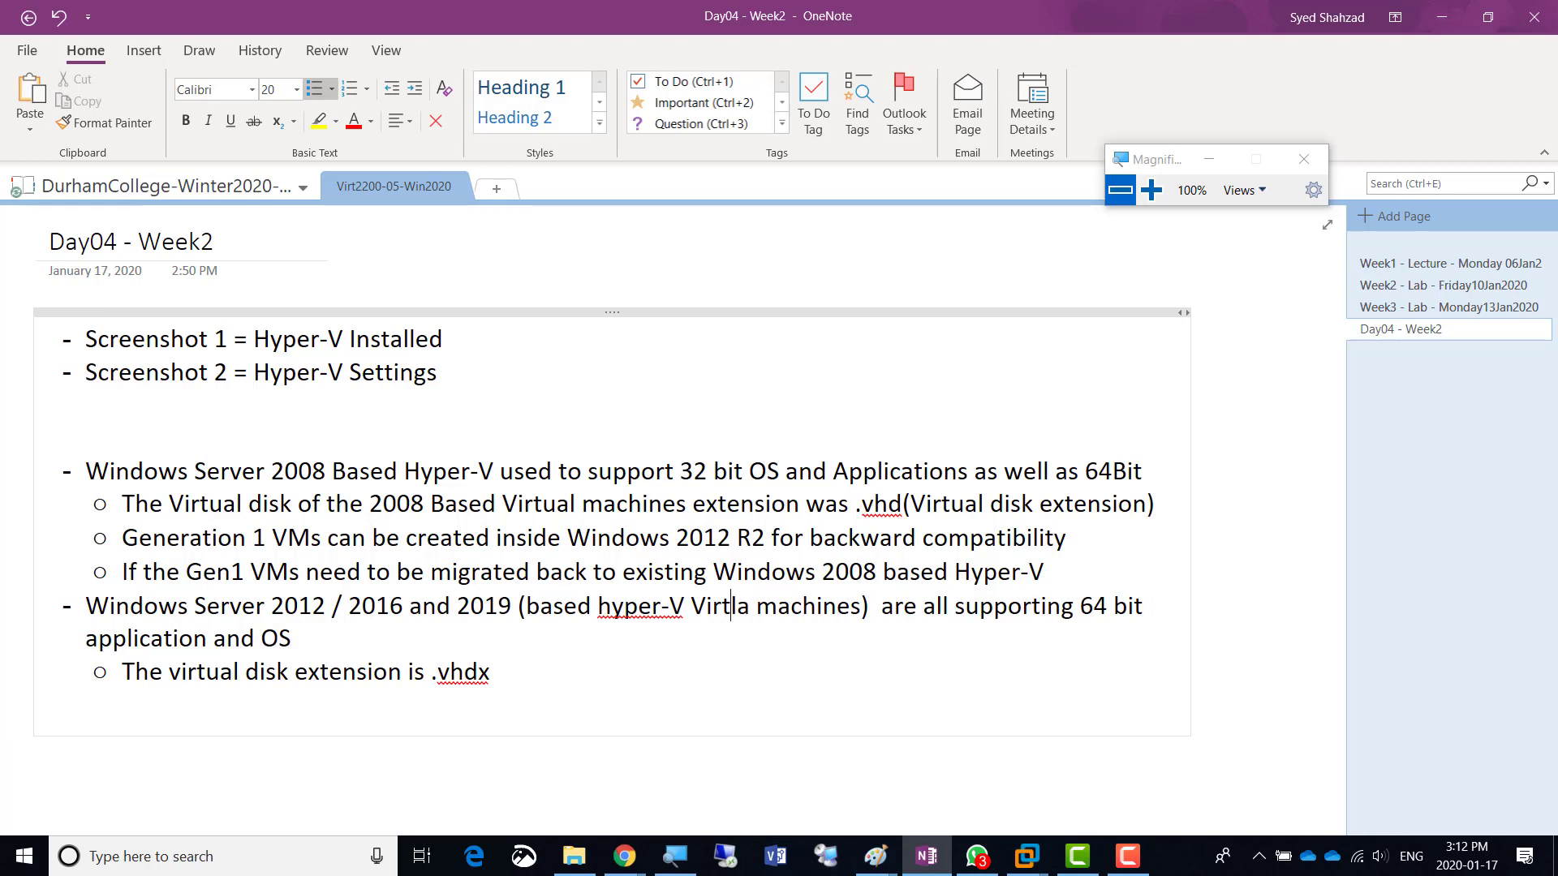
pyautogui.write('ua')
pyautogui.press('Right')
pyautogui.press('Delete')
pyautogui.press('Down')
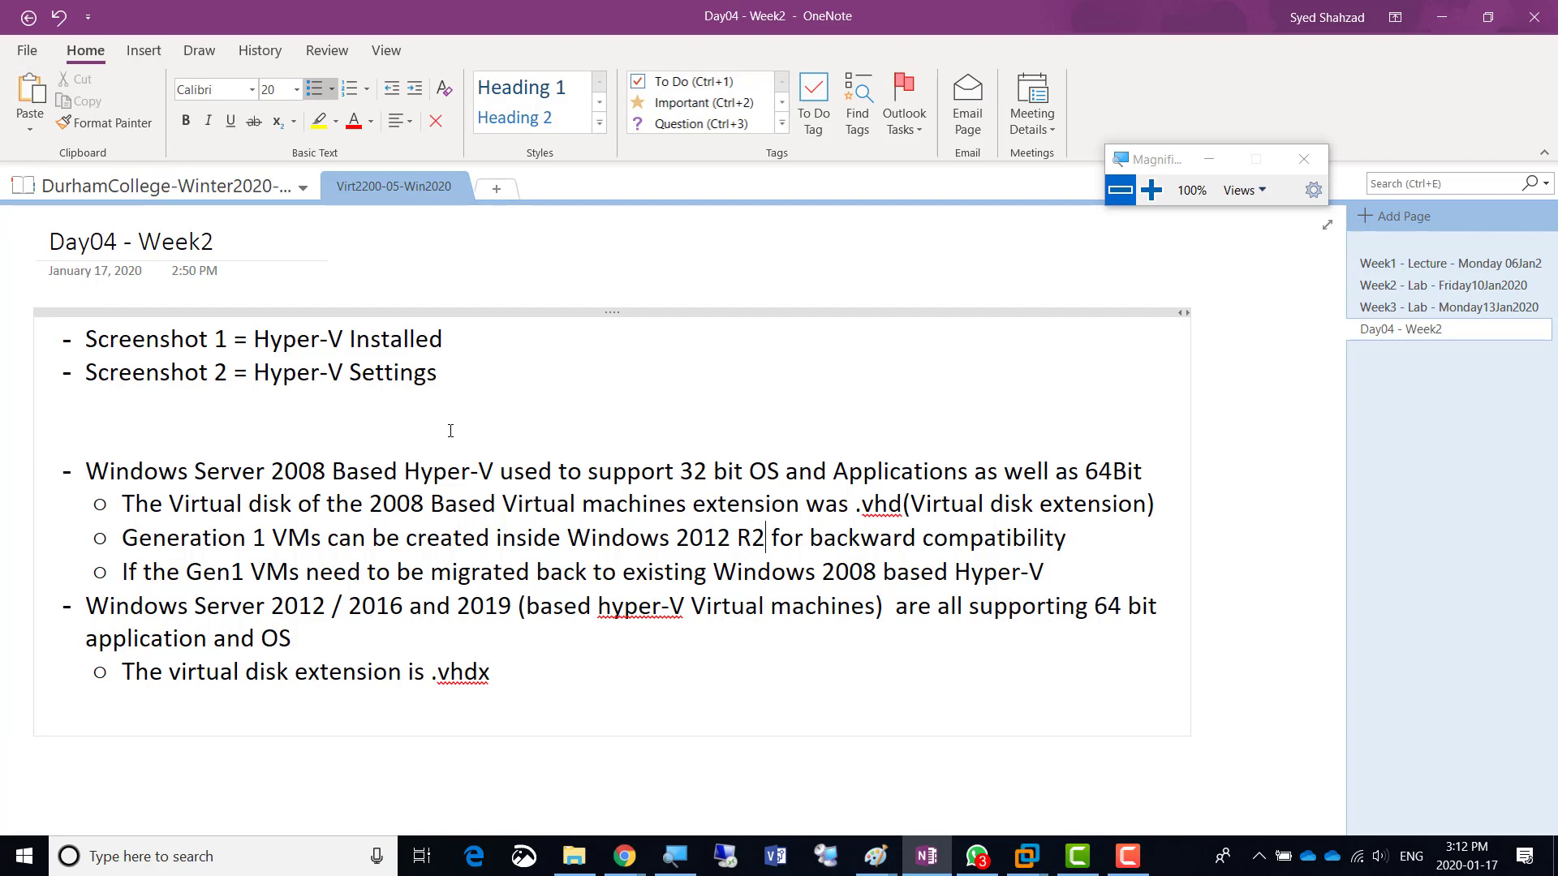
# - Back in the VMware wizard, choose Generation 2 under 200% magnification, then restore normal zoom
pyautogui.hotkey('alt', 'Tab')
pyautogui.press('Tab')
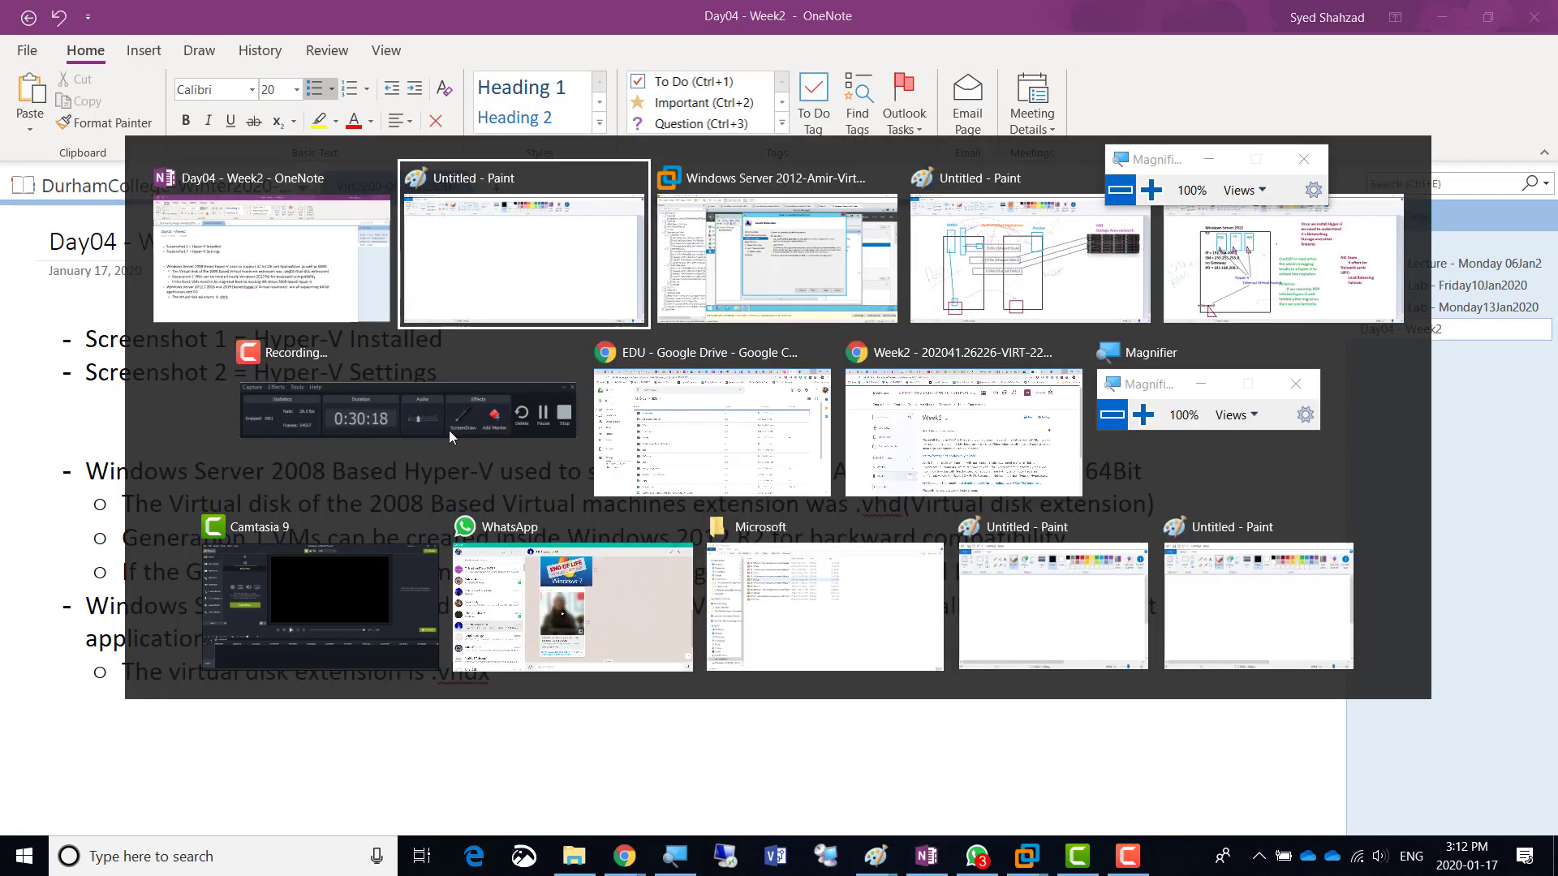
pyautogui.click(1158, 195)
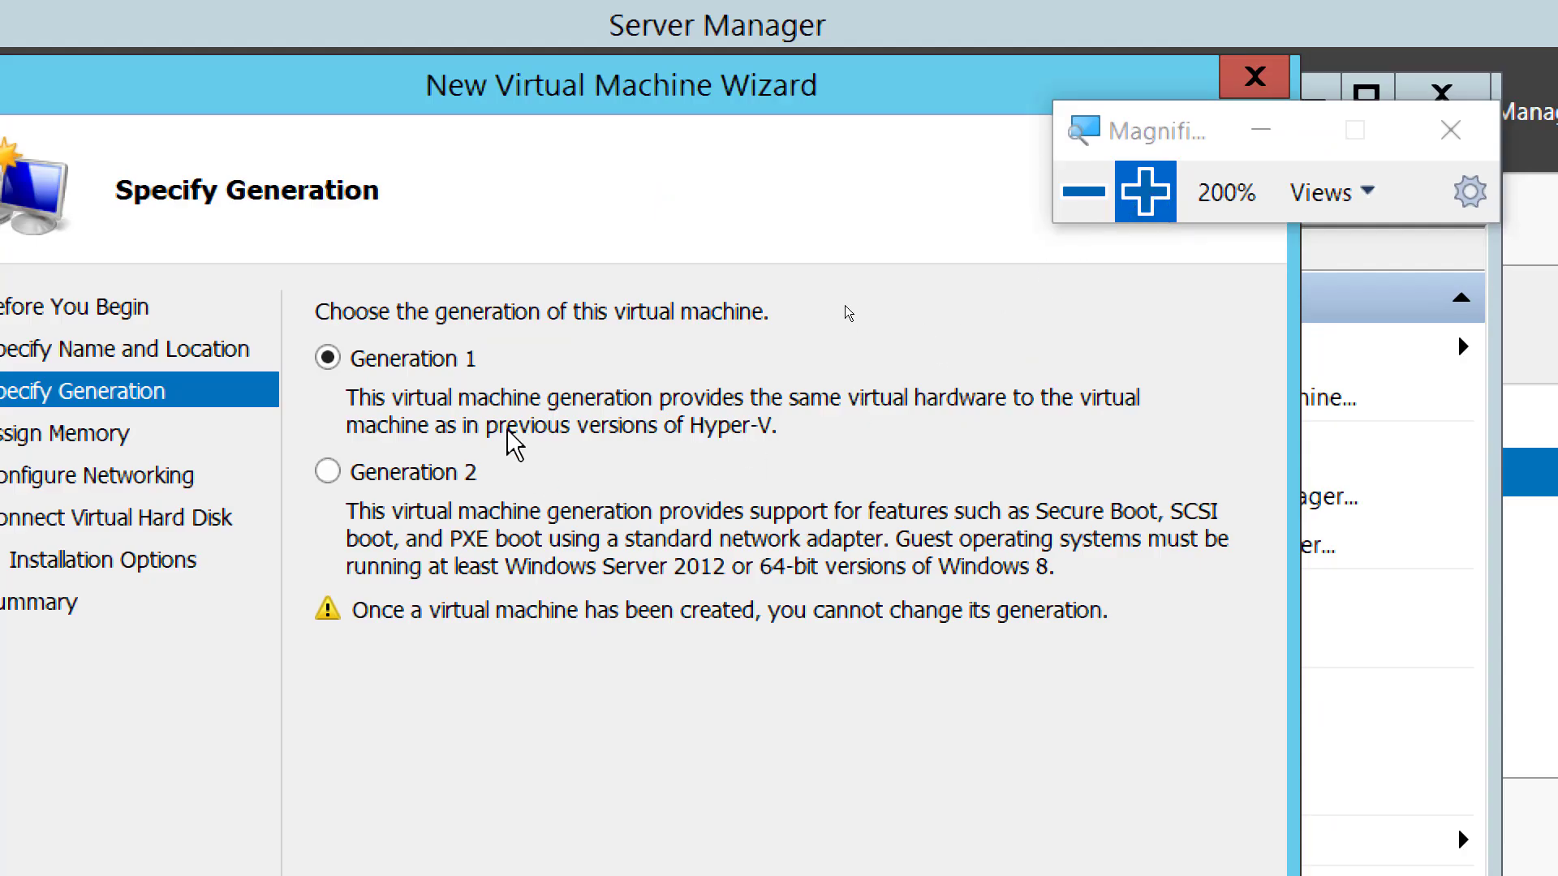
pyautogui.click(419, 474)
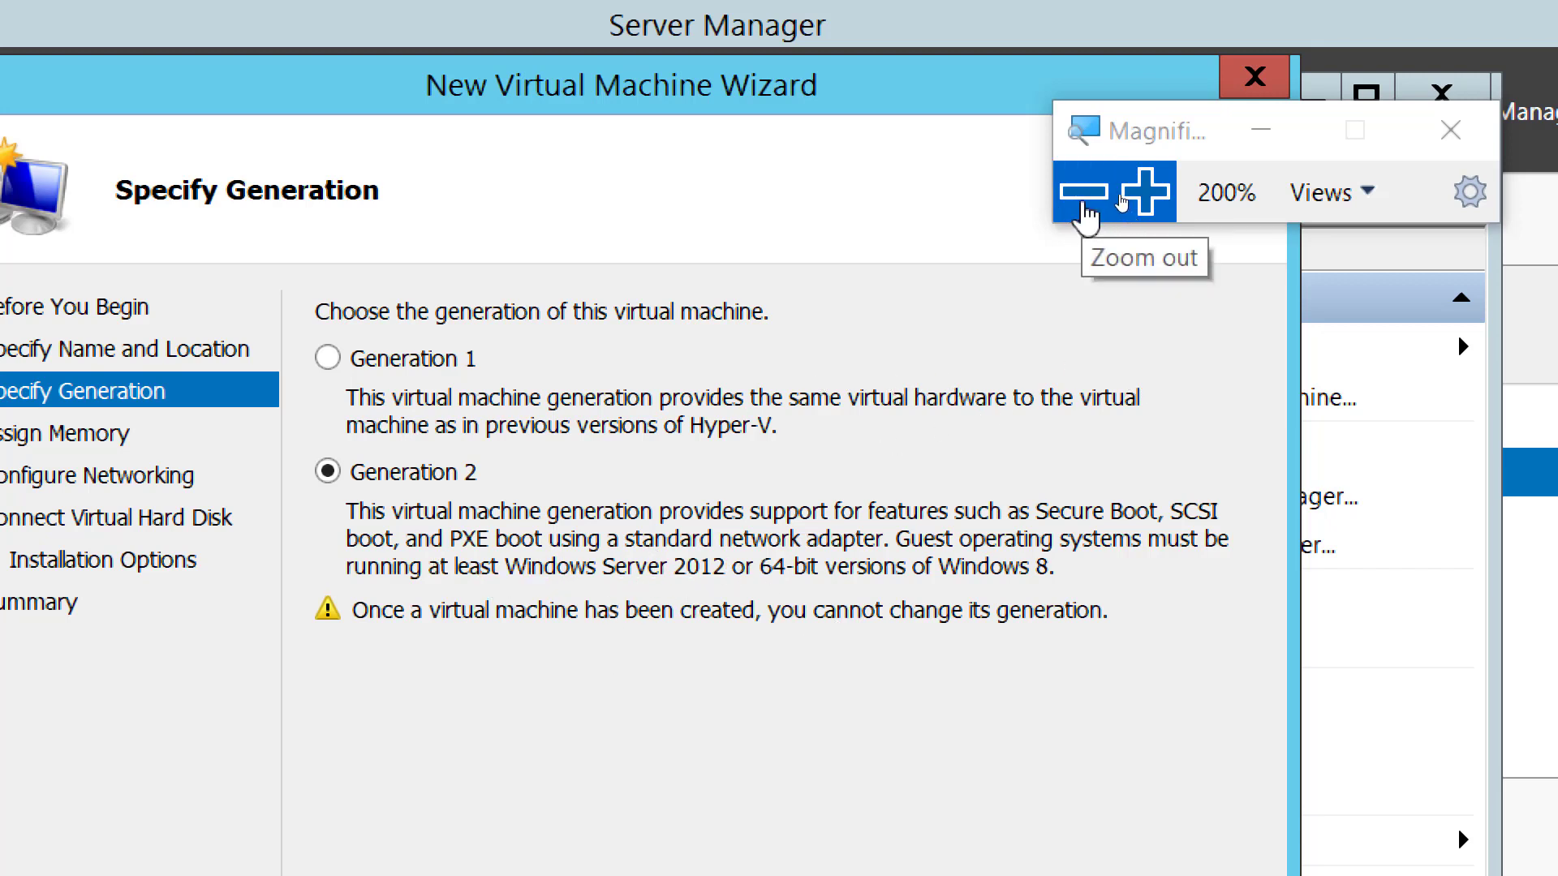
pyautogui.click(1086, 204)
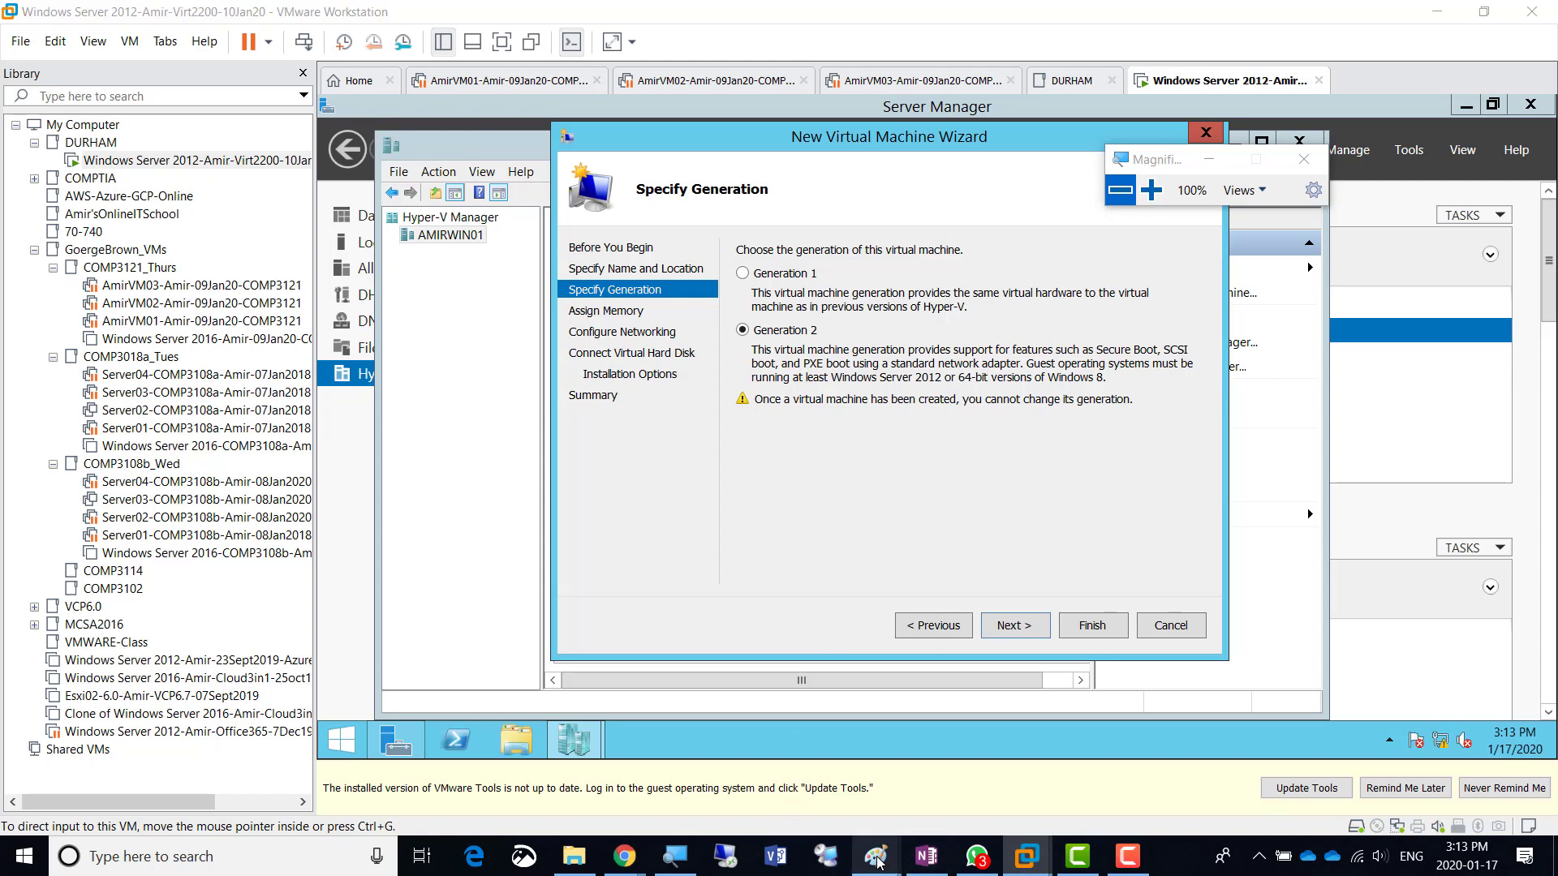
pyautogui.moveTo(876, 856)
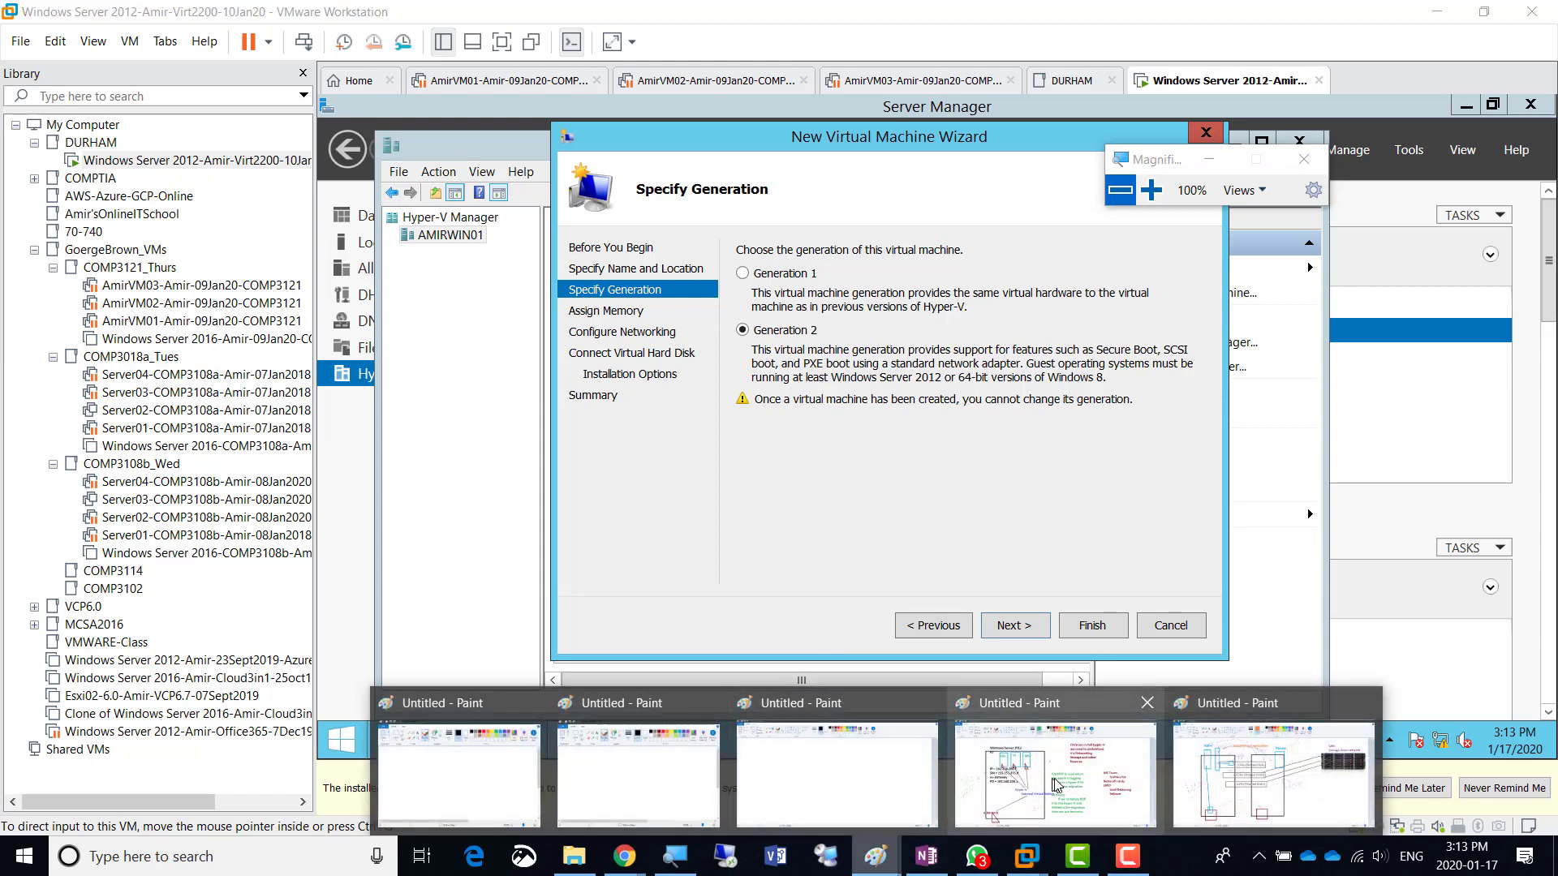
# - On the blank Paint canvas, draw a tall rectangle and add a '50 Dell Desktops' label to its right
pyautogui.click(854, 782)
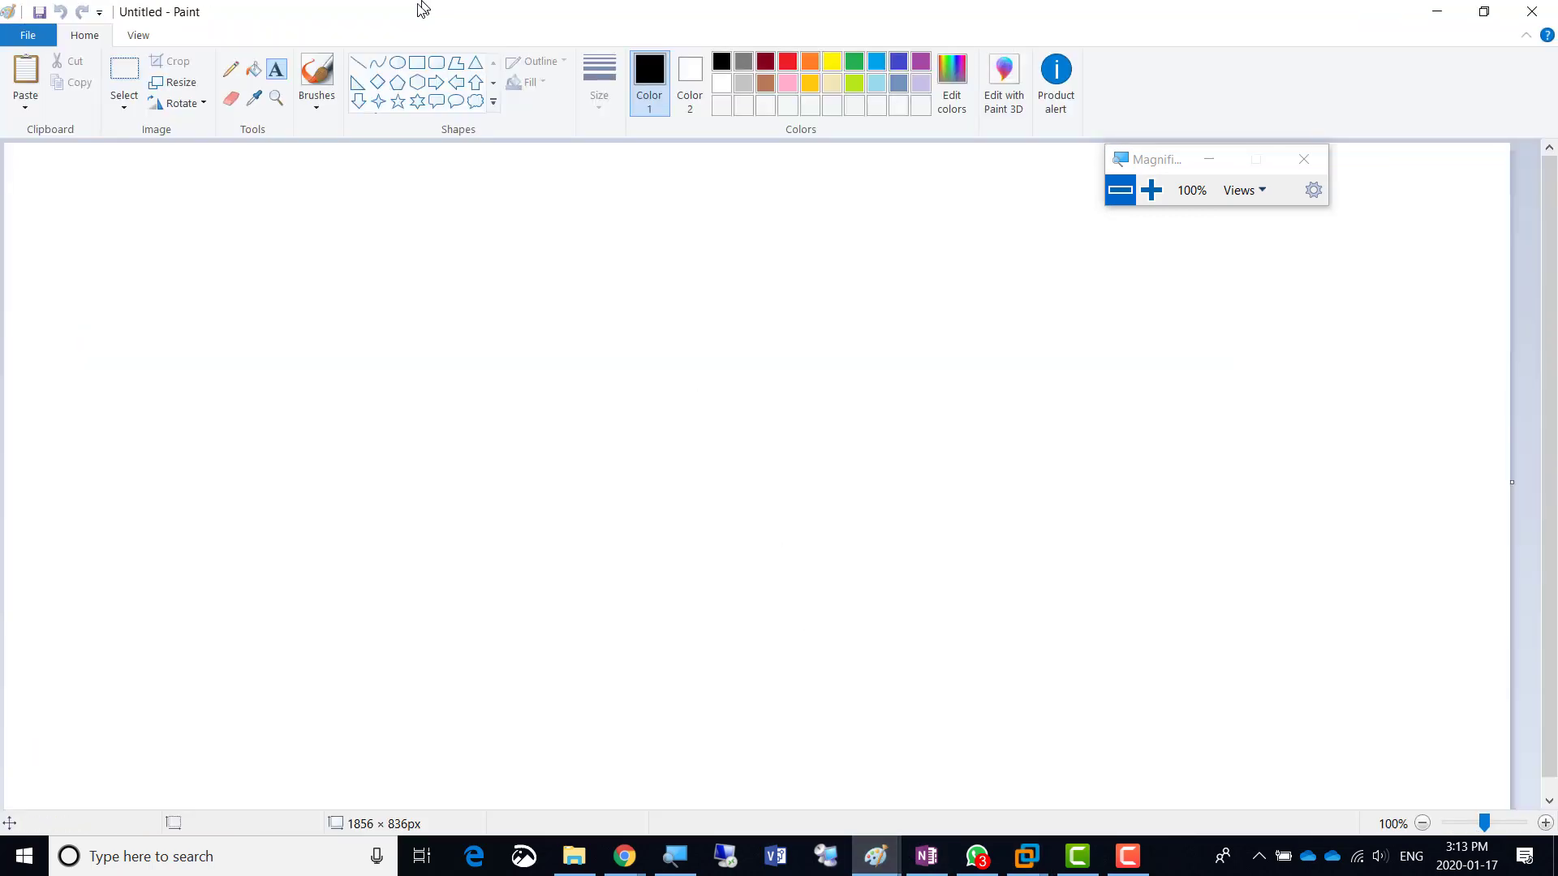
pyautogui.moveTo(116, 318)
pyautogui.mouseDown()
pyautogui.moveTo(202, 348)
pyautogui.moveTo(288, 659)
pyautogui.mouseUp()
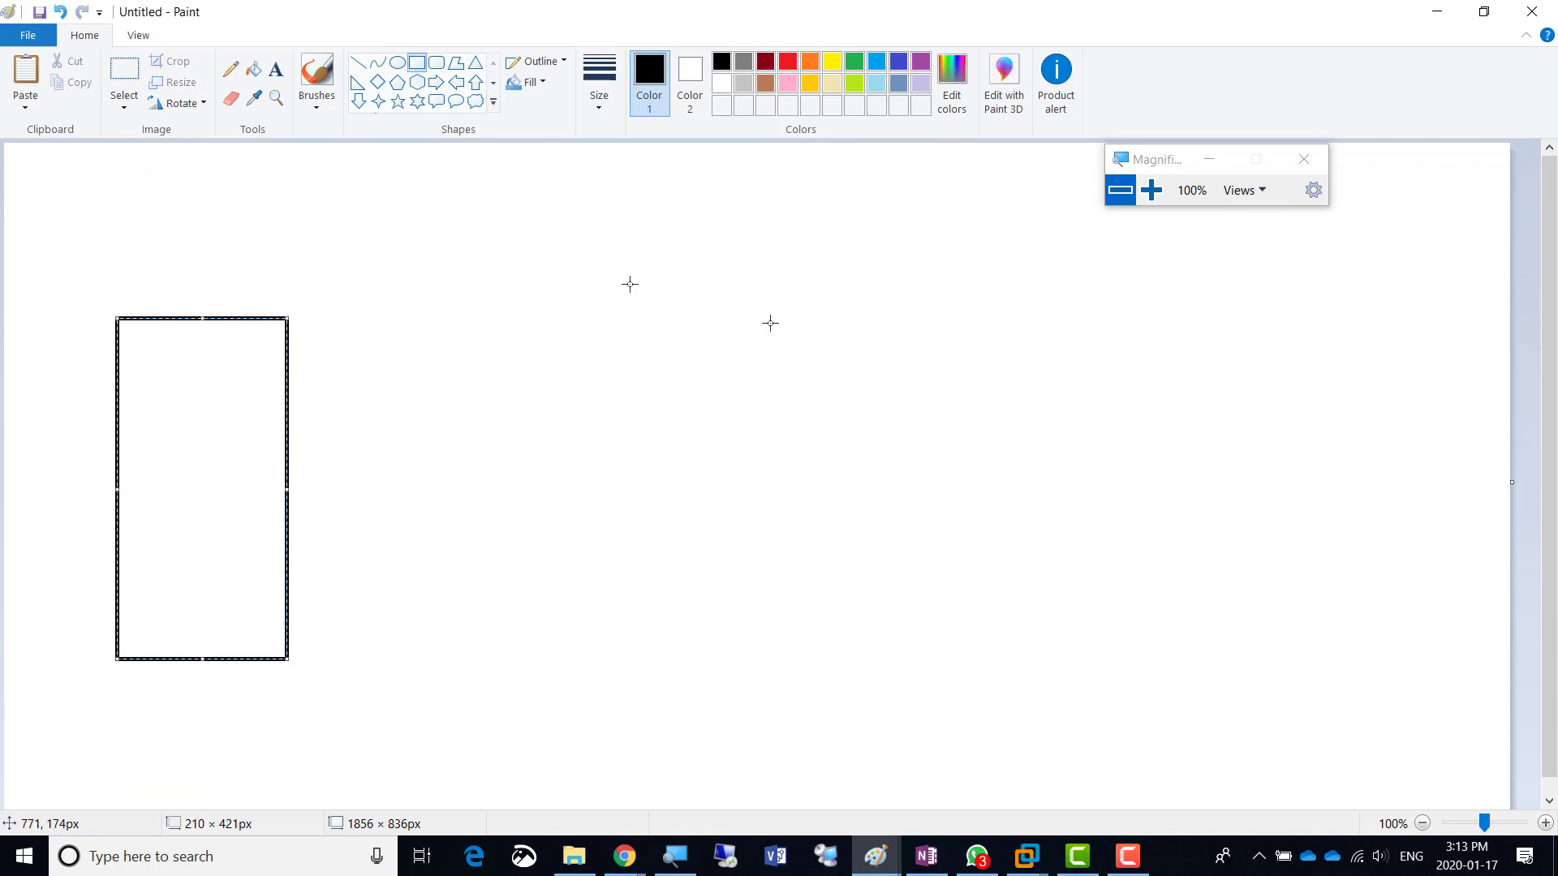
pyautogui.click(279, 76)
pyautogui.click(751, 306)
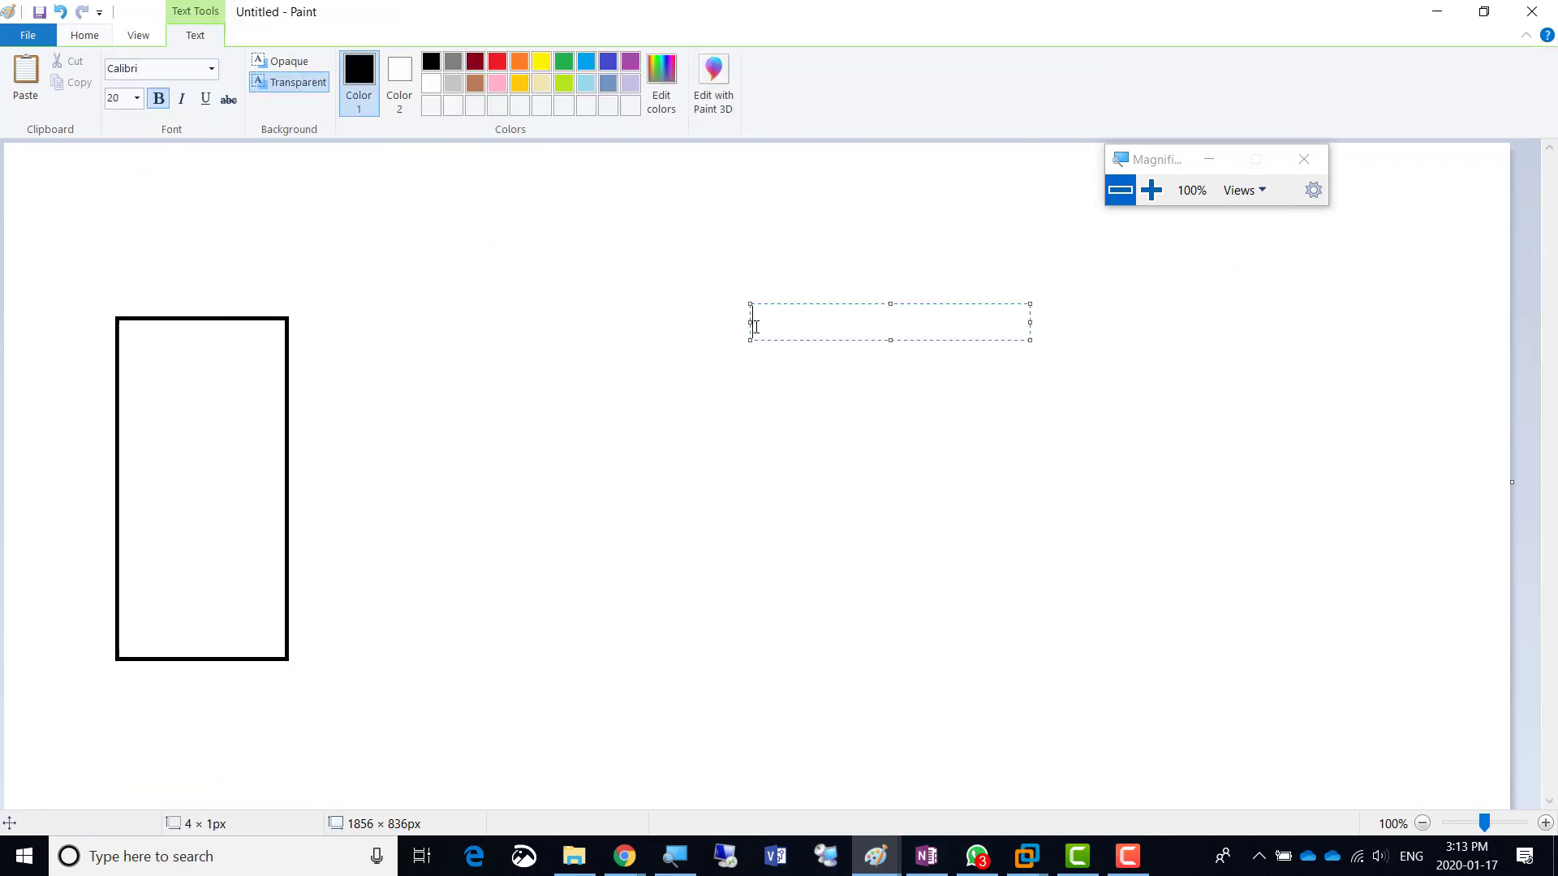
pyautogui.write('50 Dell Desktops')
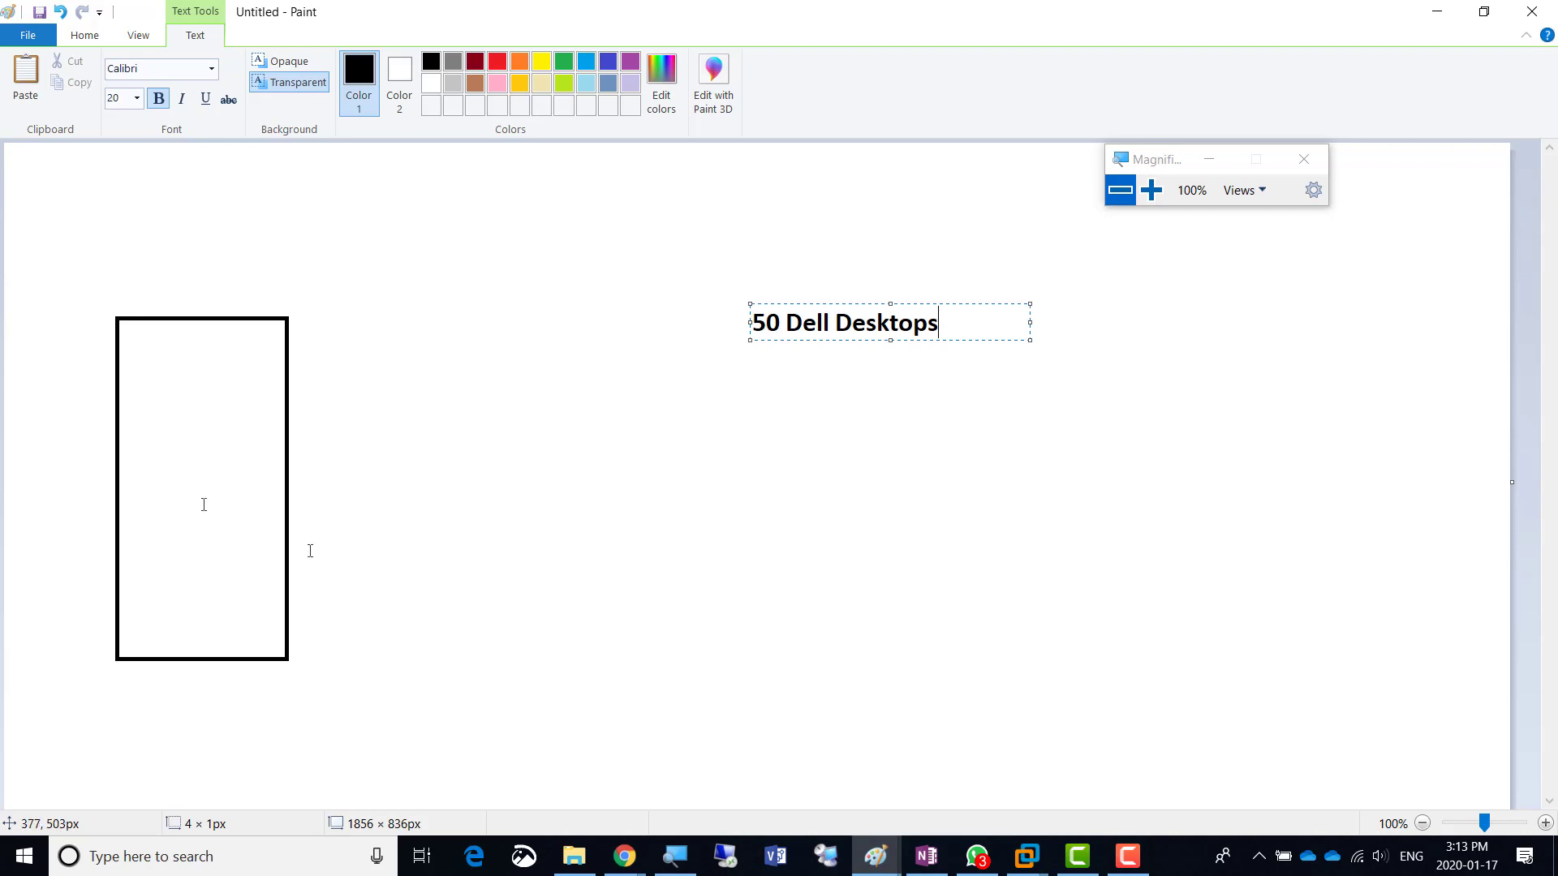
pyautogui.click(144, 270)
# - Label the rectangle 'WDS Windows Deployment services'
pyautogui.click(144, 270)
pyautogui.write('WDS Windows ')
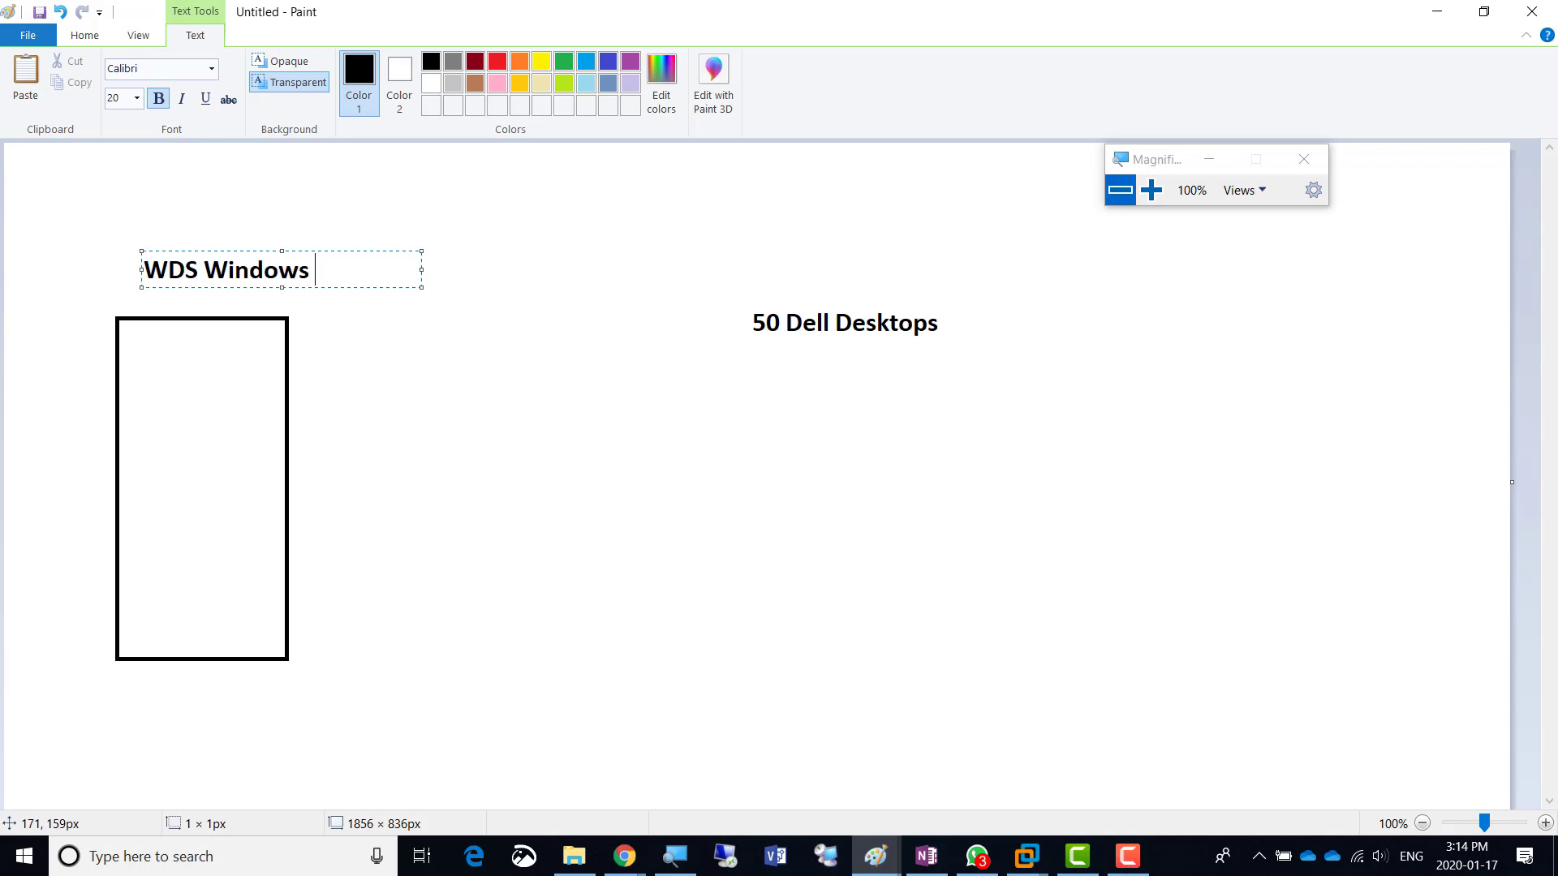
pyautogui.write('Deployment services')
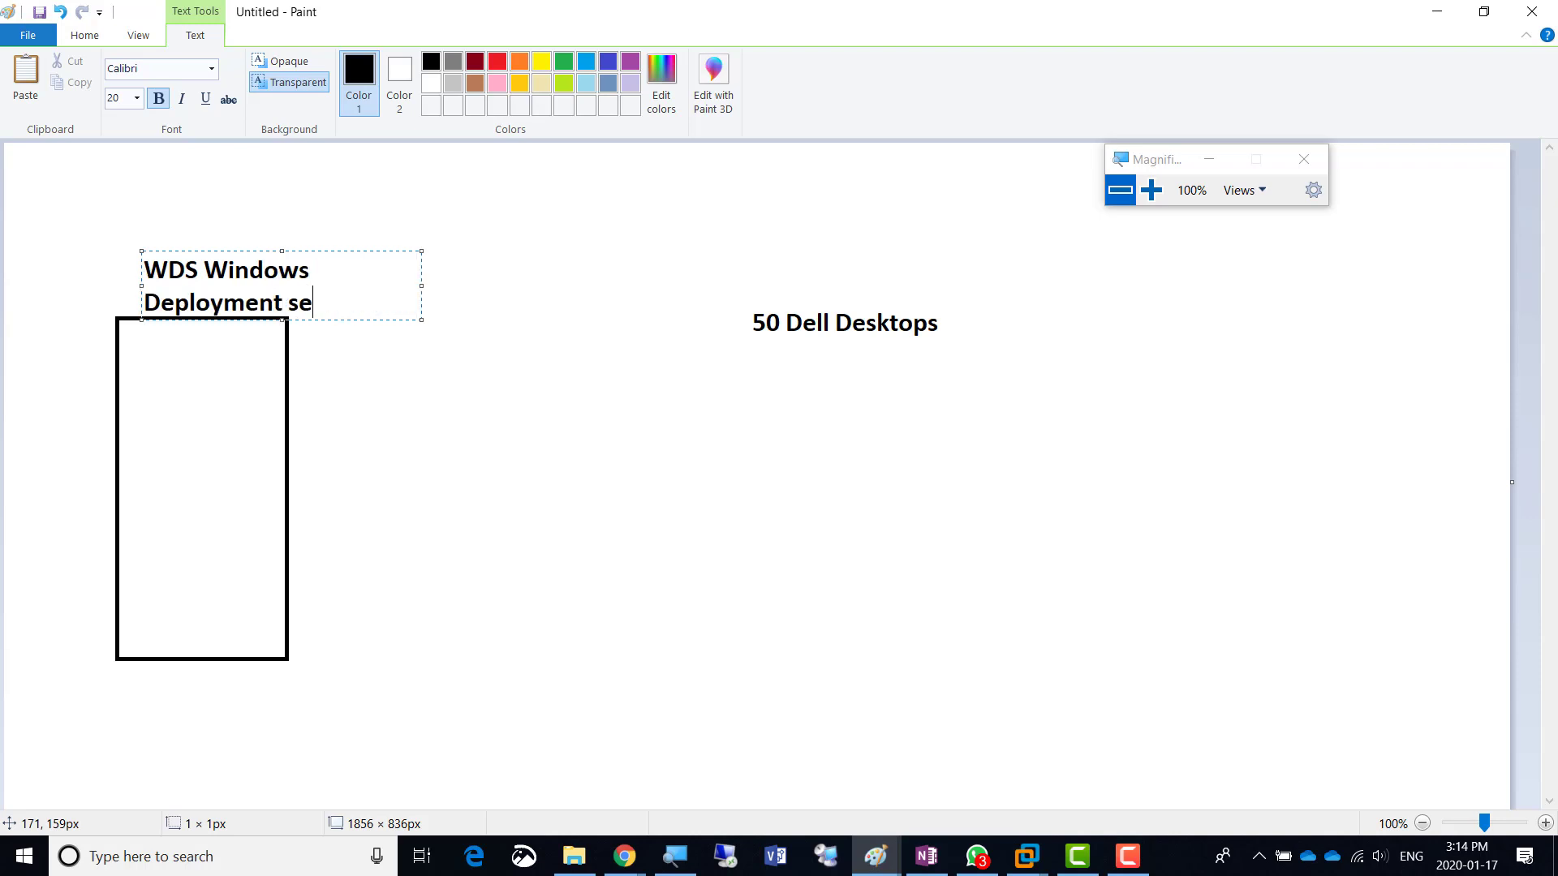
pyautogui.press('Return')
pyautogui.press('Return')
pyautogui.press('Return')
pyautogui.press('Return')
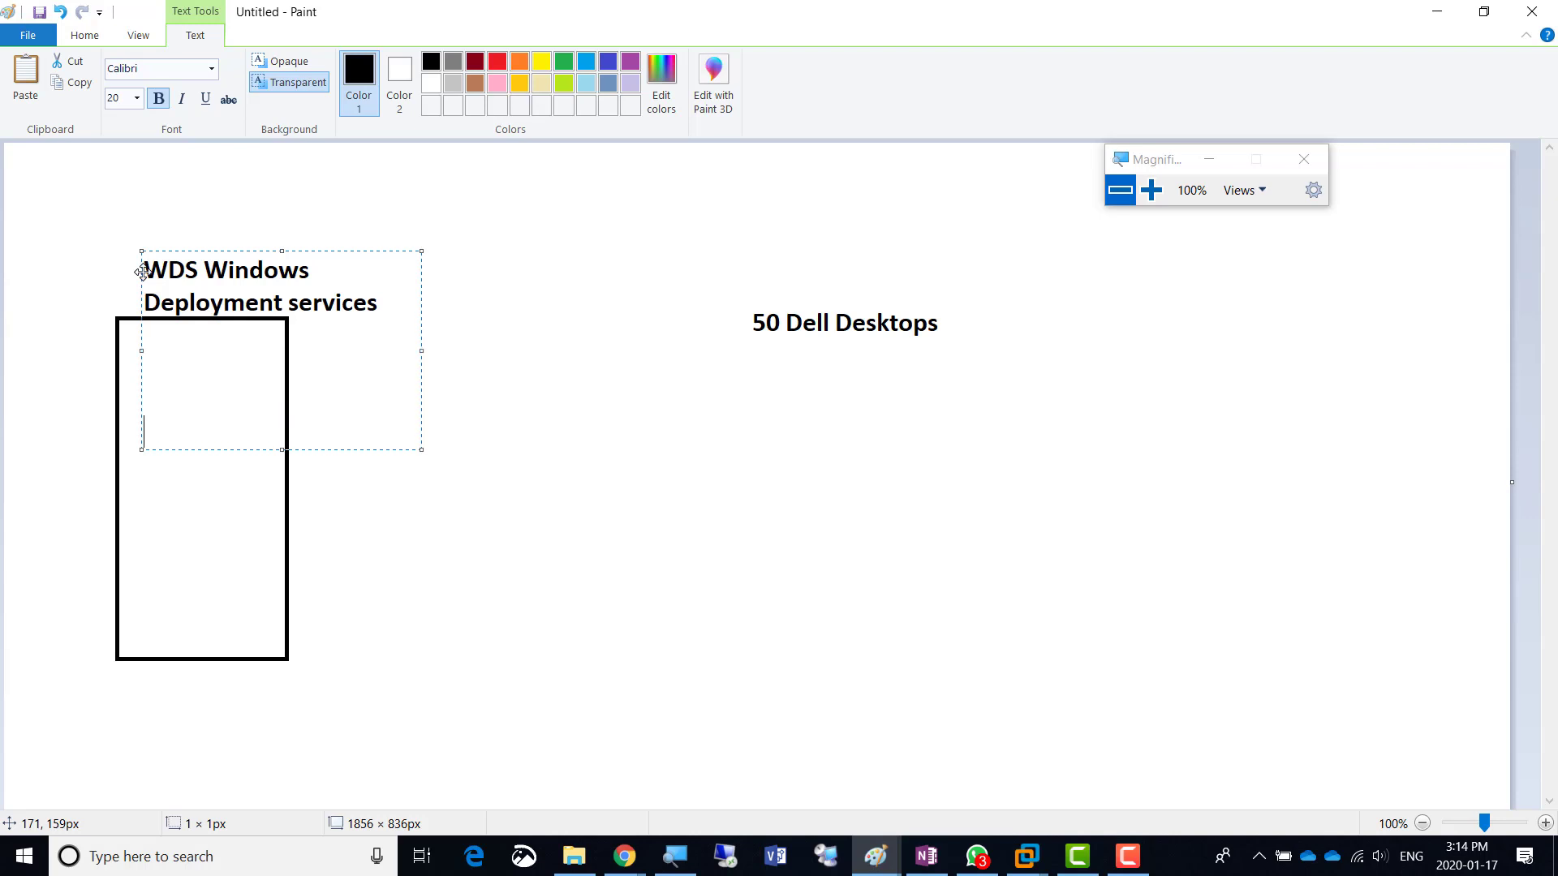
pyautogui.click(529, 266)
# - Pencil-sketch an OS outline below '50 Dell Desktops' with a diagonal arrow and handwritten note
pyautogui.click(230, 70)
pyautogui.moveTo(670, 407)
pyautogui.mouseDown()
pyautogui.moveTo(750, 600)
pyautogui.moveTo(669, 373)
pyautogui.mouseUp()
pyautogui.moveTo(691, 479)
pyautogui.mouseDown()
pyautogui.moveTo(721, 526)
pyautogui.moveTo(696, 444)
pyautogui.moveTo(695, 461)
pyautogui.moveTo(715, 443)
pyautogui.mouseUp()
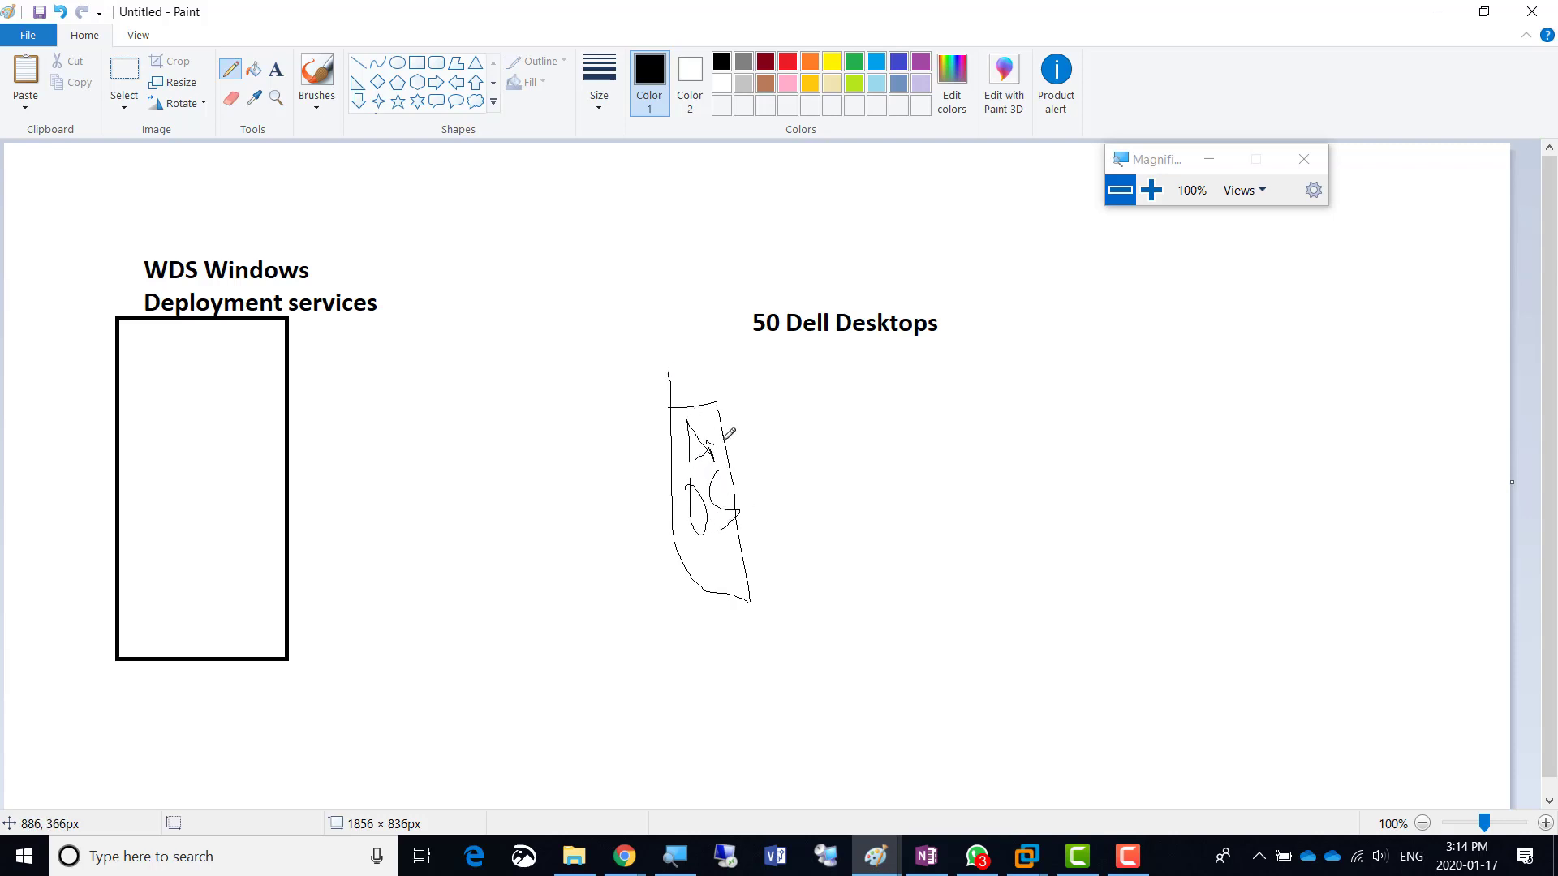
pyautogui.moveTo(708, 536); pyautogui.dragTo(630, 608)
pyautogui.moveTo(509, 651); pyautogui.dragTo(509, 659)
pyautogui.moveTo(514, 671)
pyautogui.mouseDown()
pyautogui.moveTo(581, 619)
pyautogui.moveTo(600, 659)
pyautogui.moveTo(521, 560)
pyautogui.moveTo(270, 480)
pyautogui.moveTo(269, 412)
pyautogui.moveTo(774, 207)
pyautogui.moveTo(934, 380)
pyautogui.moveTo(994, 428)
pyautogui.moveTo(1019, 393)
pyautogui.moveTo(1033, 427)
pyautogui.mouseUp()
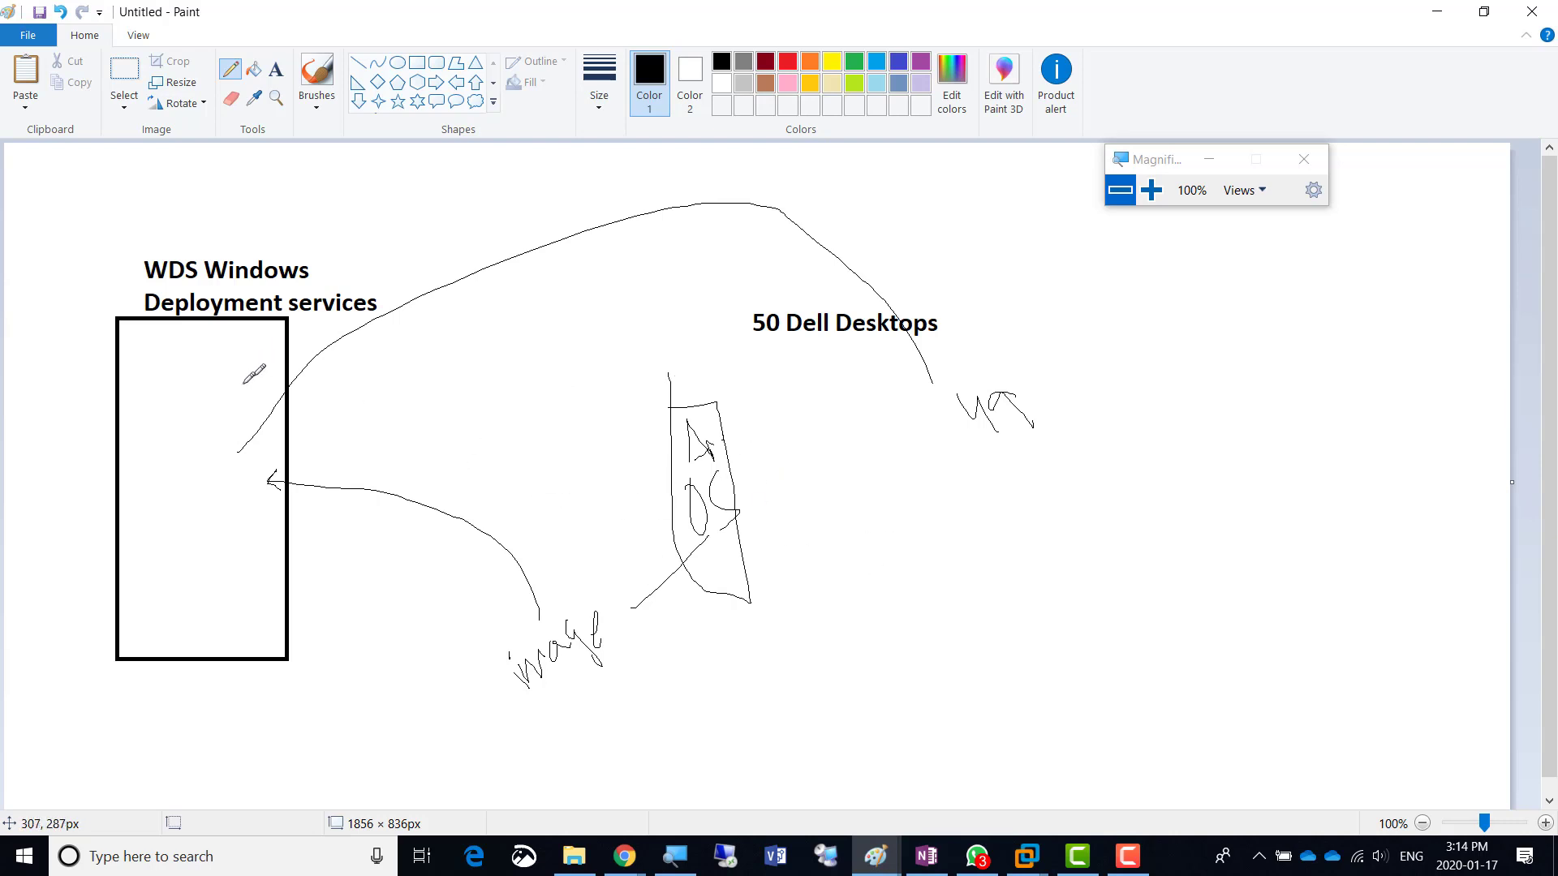
# - Draw a second rectangle under '50 Dell Desktops' with a small dark-red right triangle inside
pyautogui.click(416, 62)
pyautogui.moveTo(842, 415)
pyautogui.mouseDown()
pyautogui.moveTo(873, 418)
pyautogui.moveTo(995, 585)
pyautogui.moveTo(985, 649)
pyautogui.mouseUp()
pyautogui.click(360, 85)
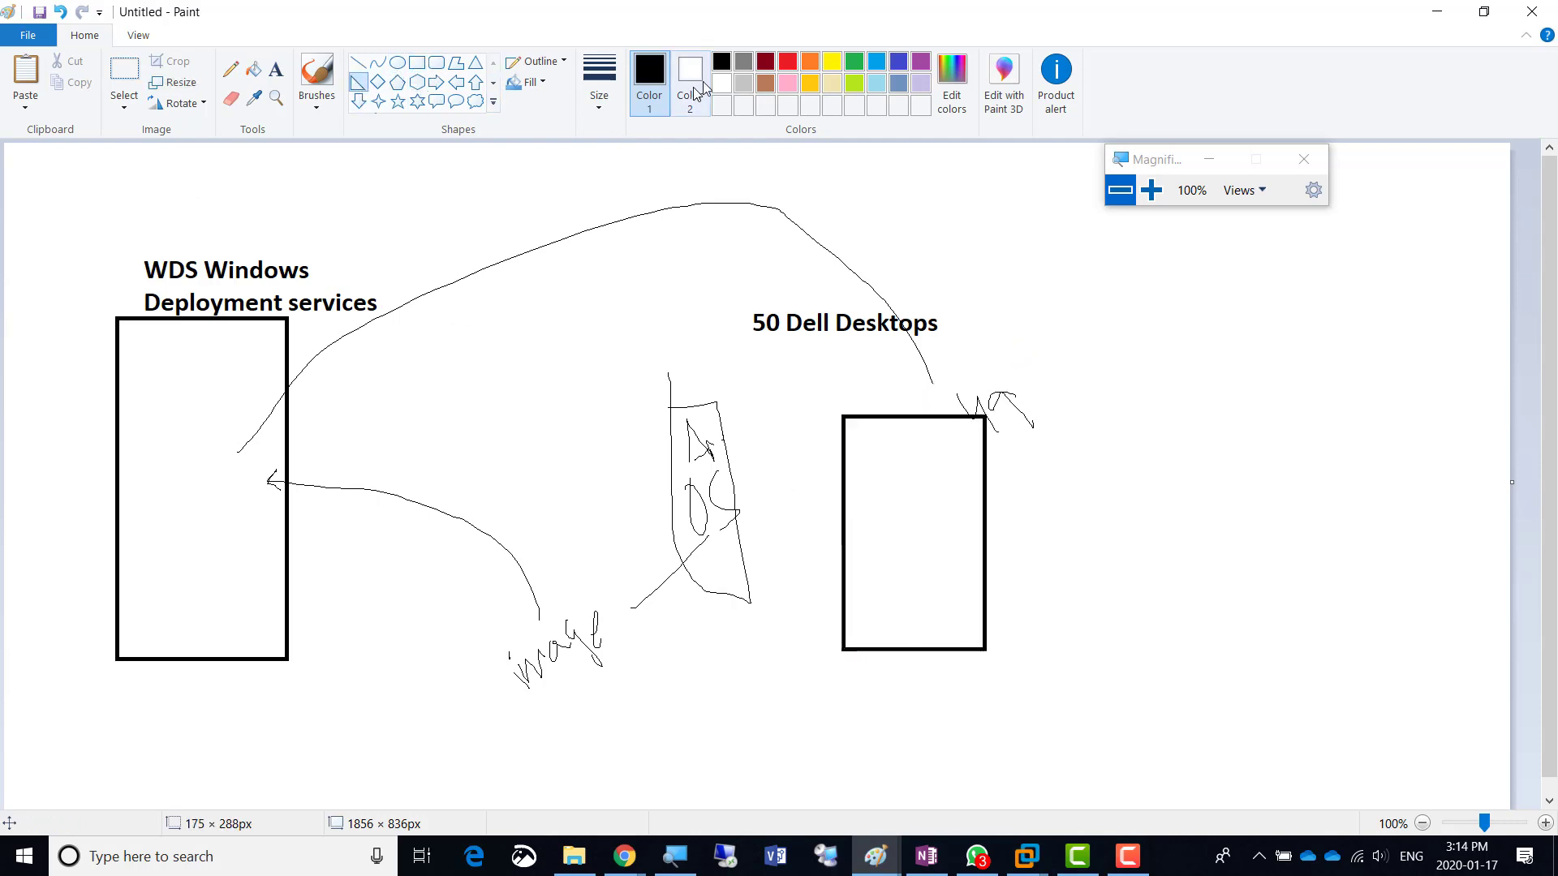
pyautogui.click(765, 61)
pyautogui.moveTo(874, 612); pyautogui.dragTo(918, 665)
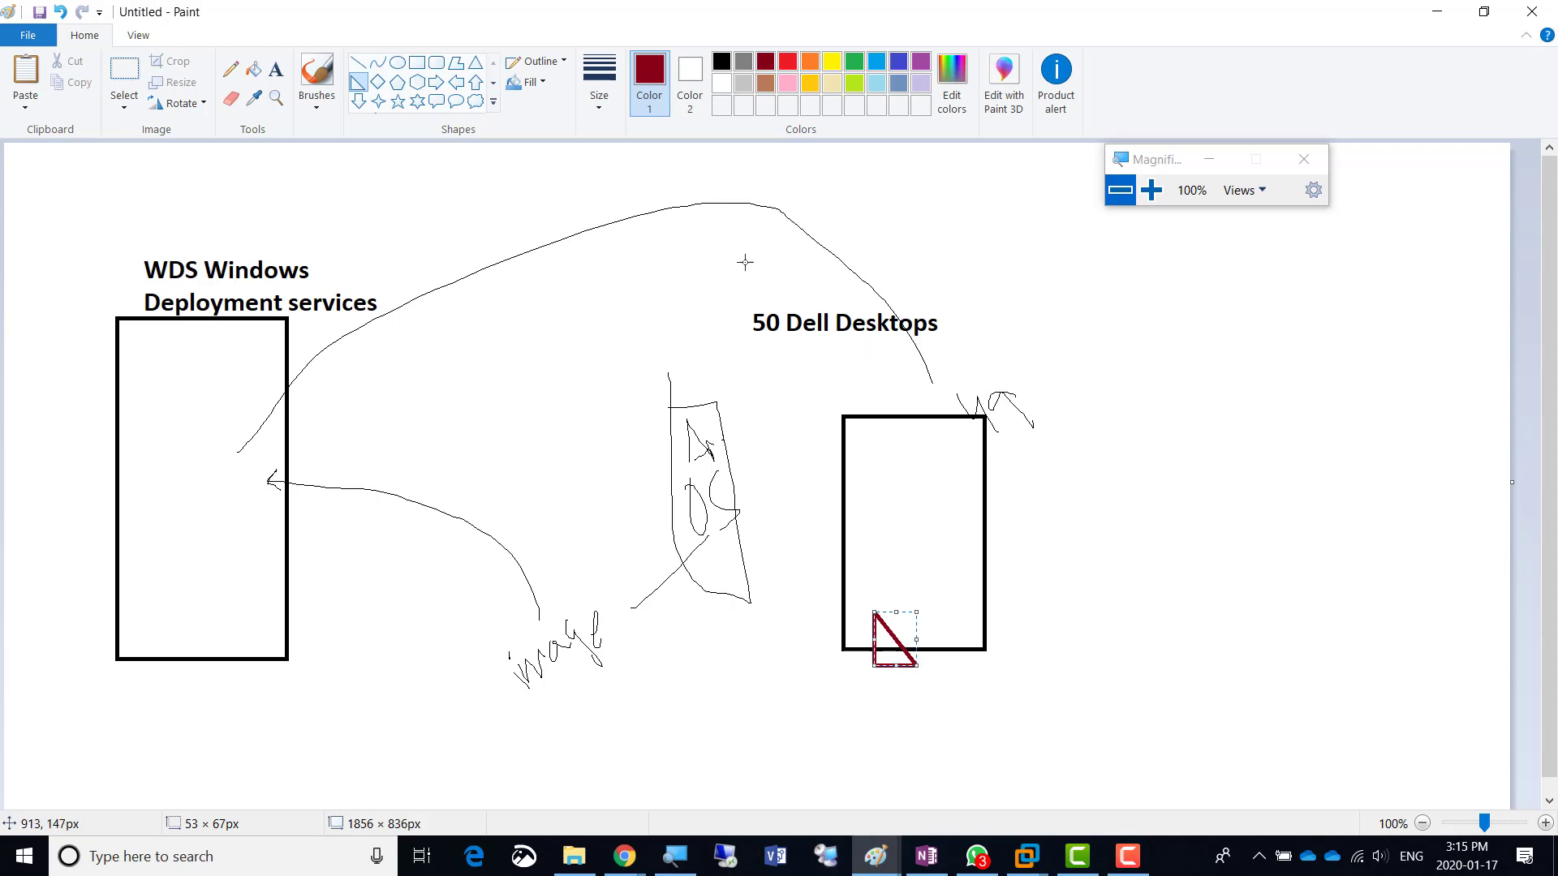
# - Add dark-red text 'PXE' with indented 'preboot execution environment' right of the second rectangle
pyautogui.click(273, 79)
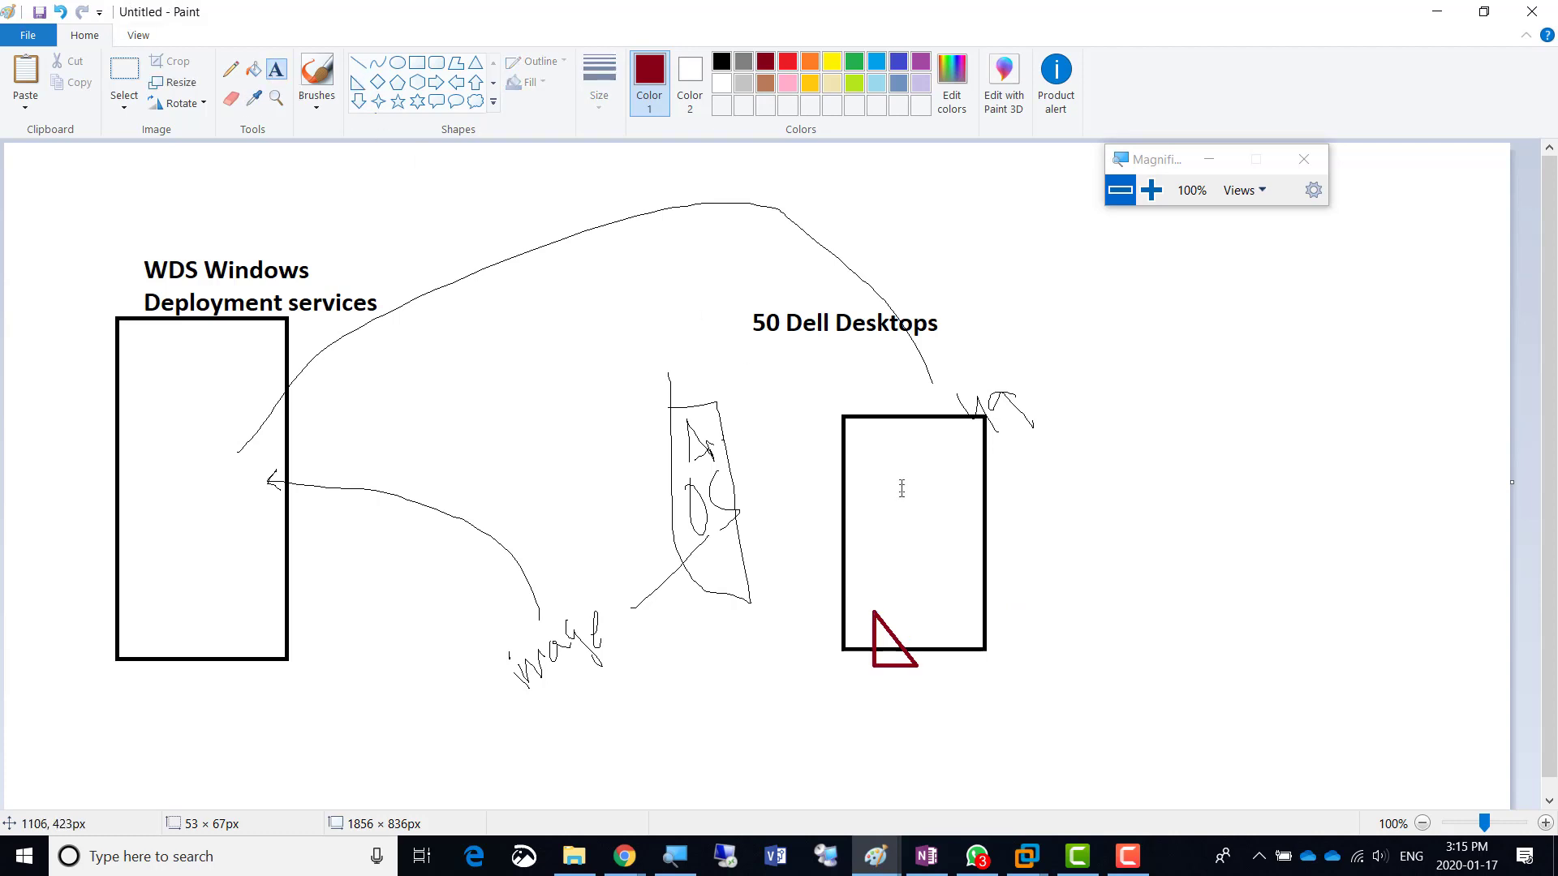
pyautogui.click(1043, 524)
pyautogui.write('PXE')
pyautogui.press('Return')
pyautogui.press('Tab')
pyautogui.write('preboot exe')
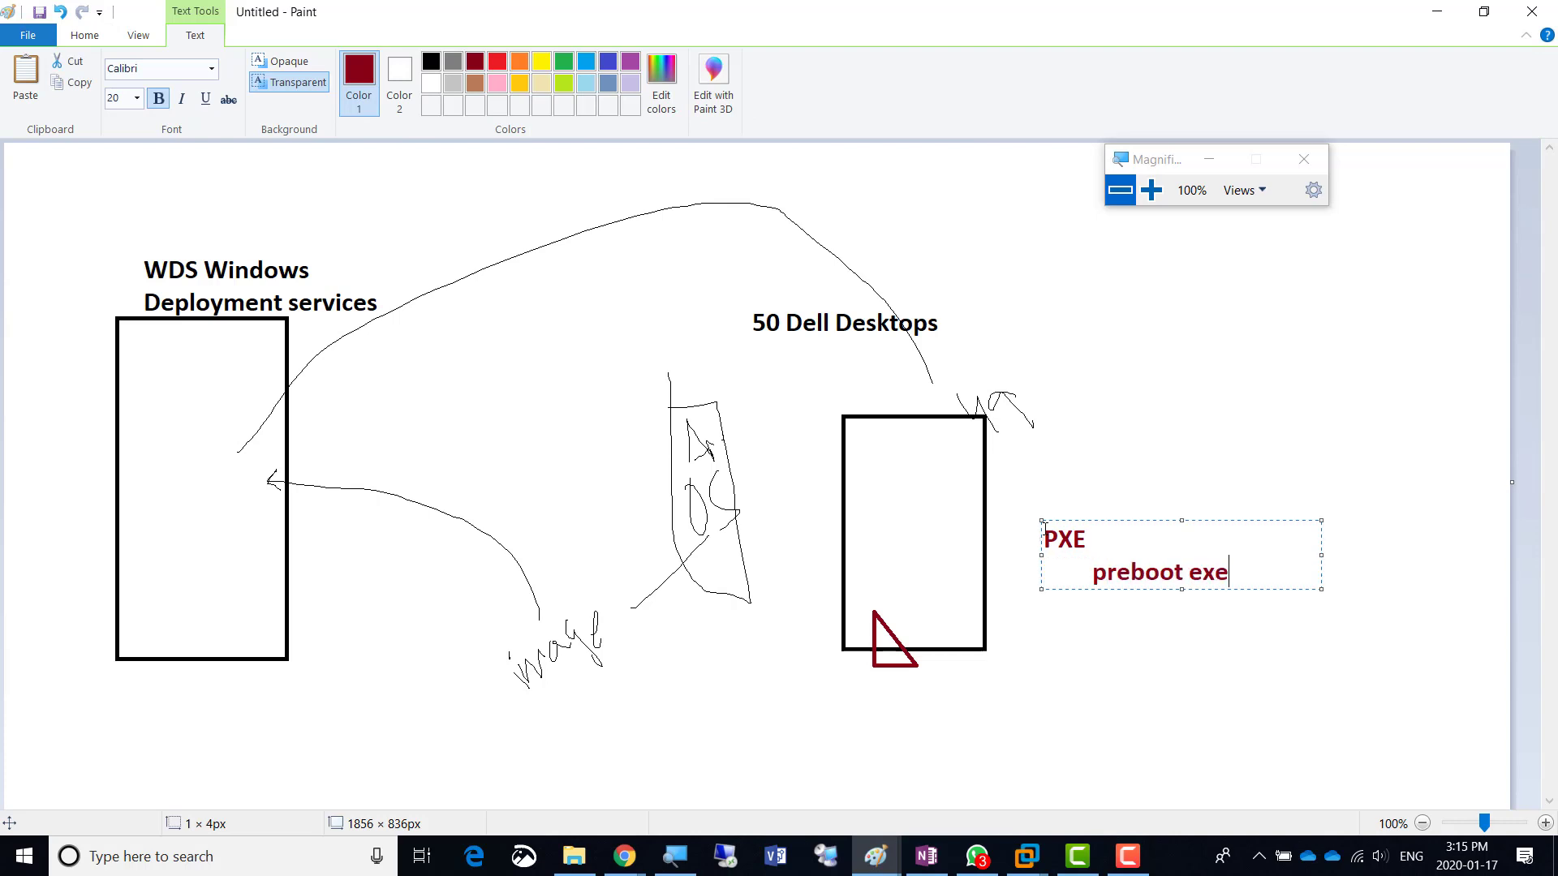
pyautogui.write('cution environ')
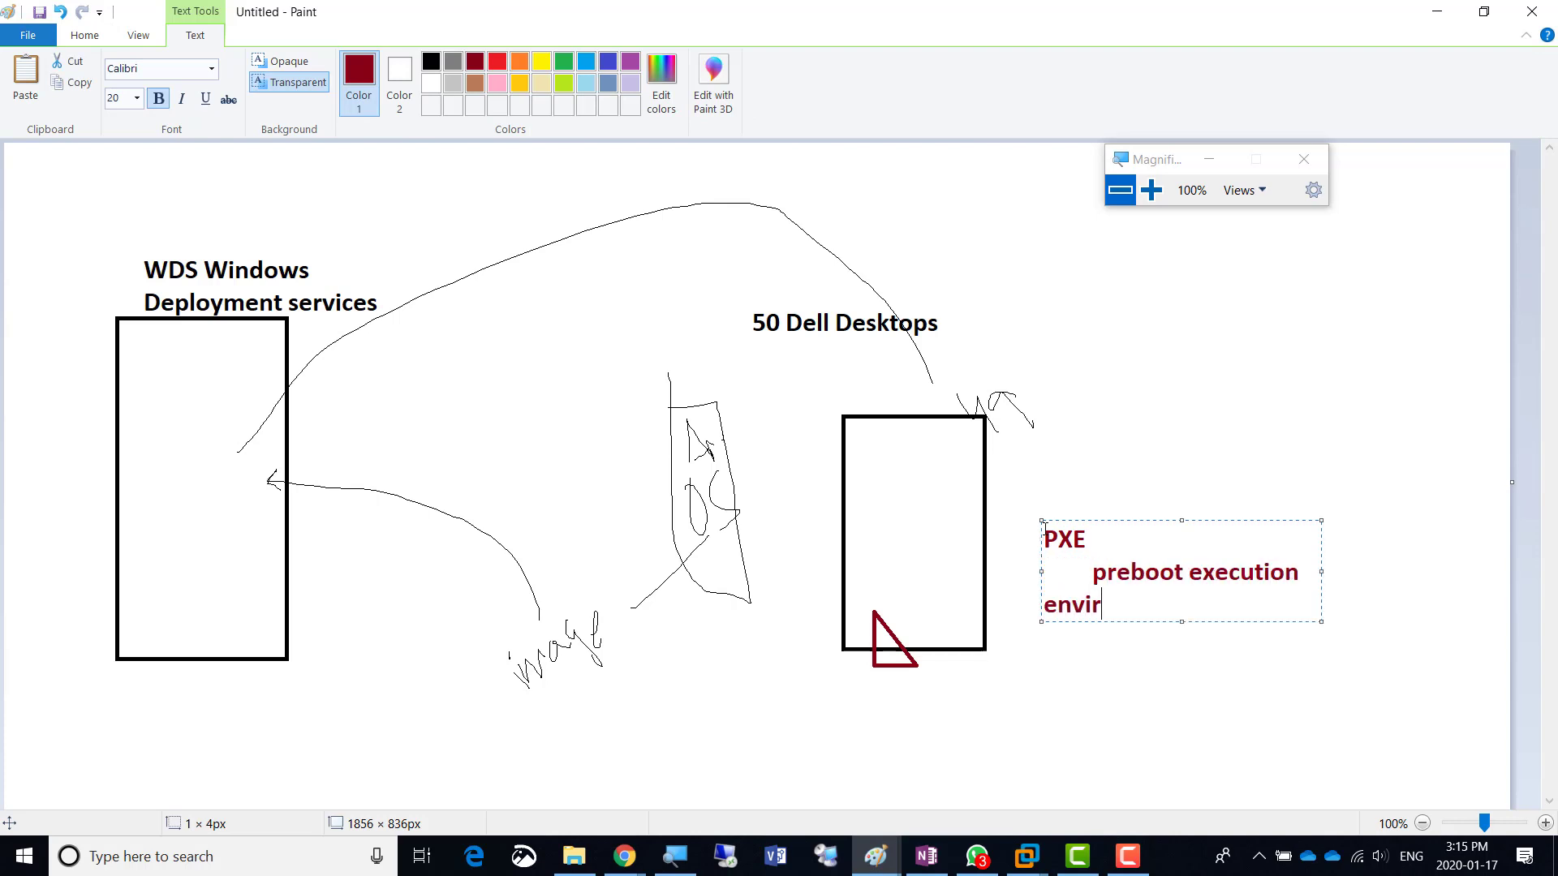
pyautogui.press('BackSpace')
pyautogui.write('onment')
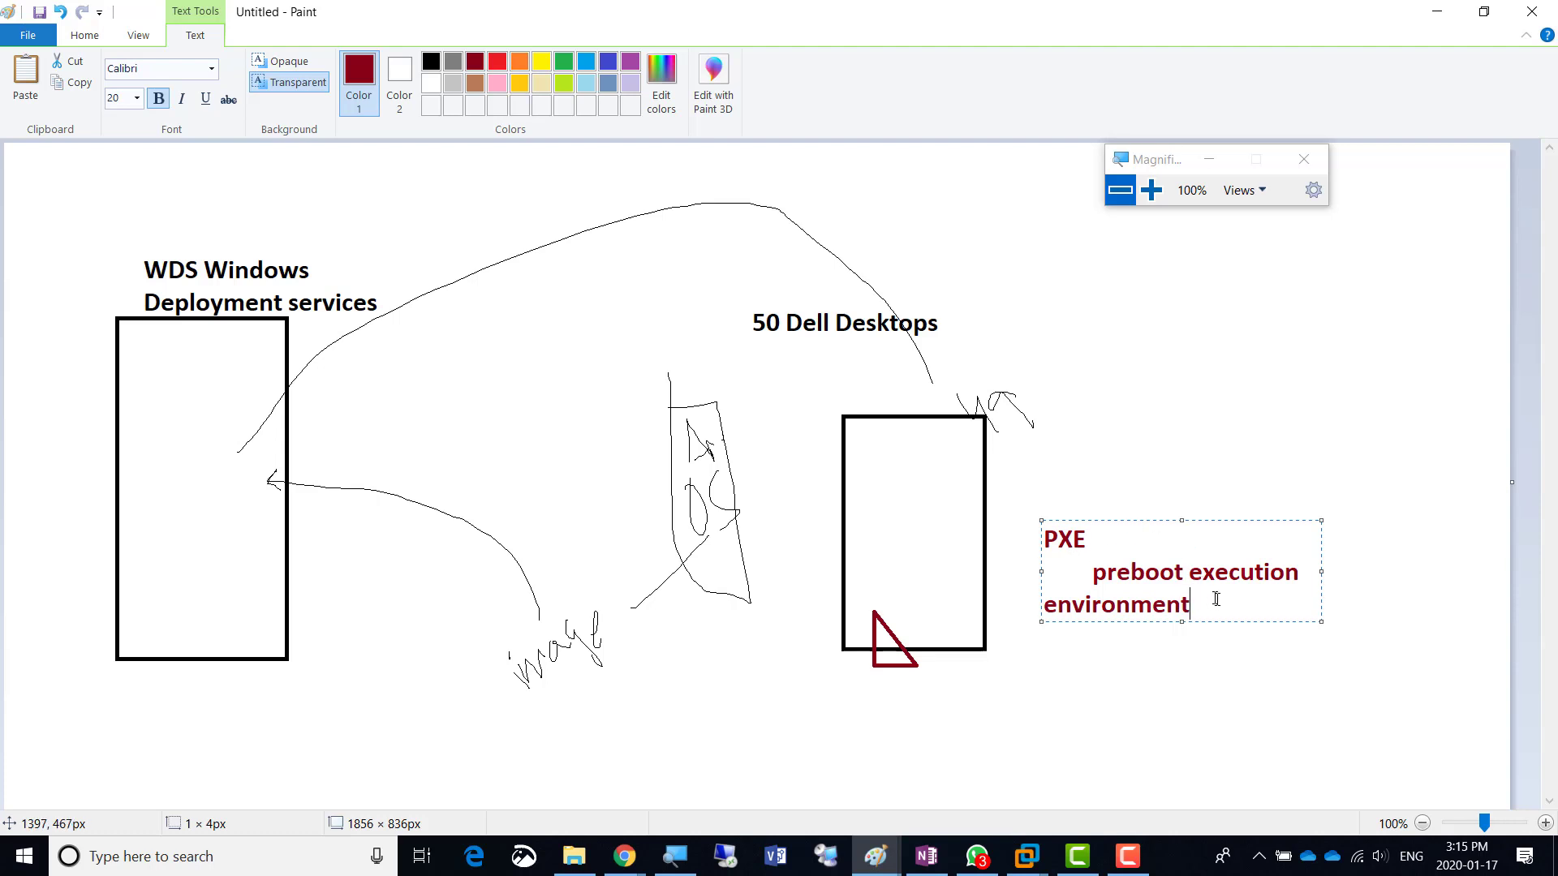
pyautogui.click(84, 35)
# - Pencil arrows from PXE and a handwritten DHCP to the triangle, and circle the PXE note
pyautogui.click(231, 70)
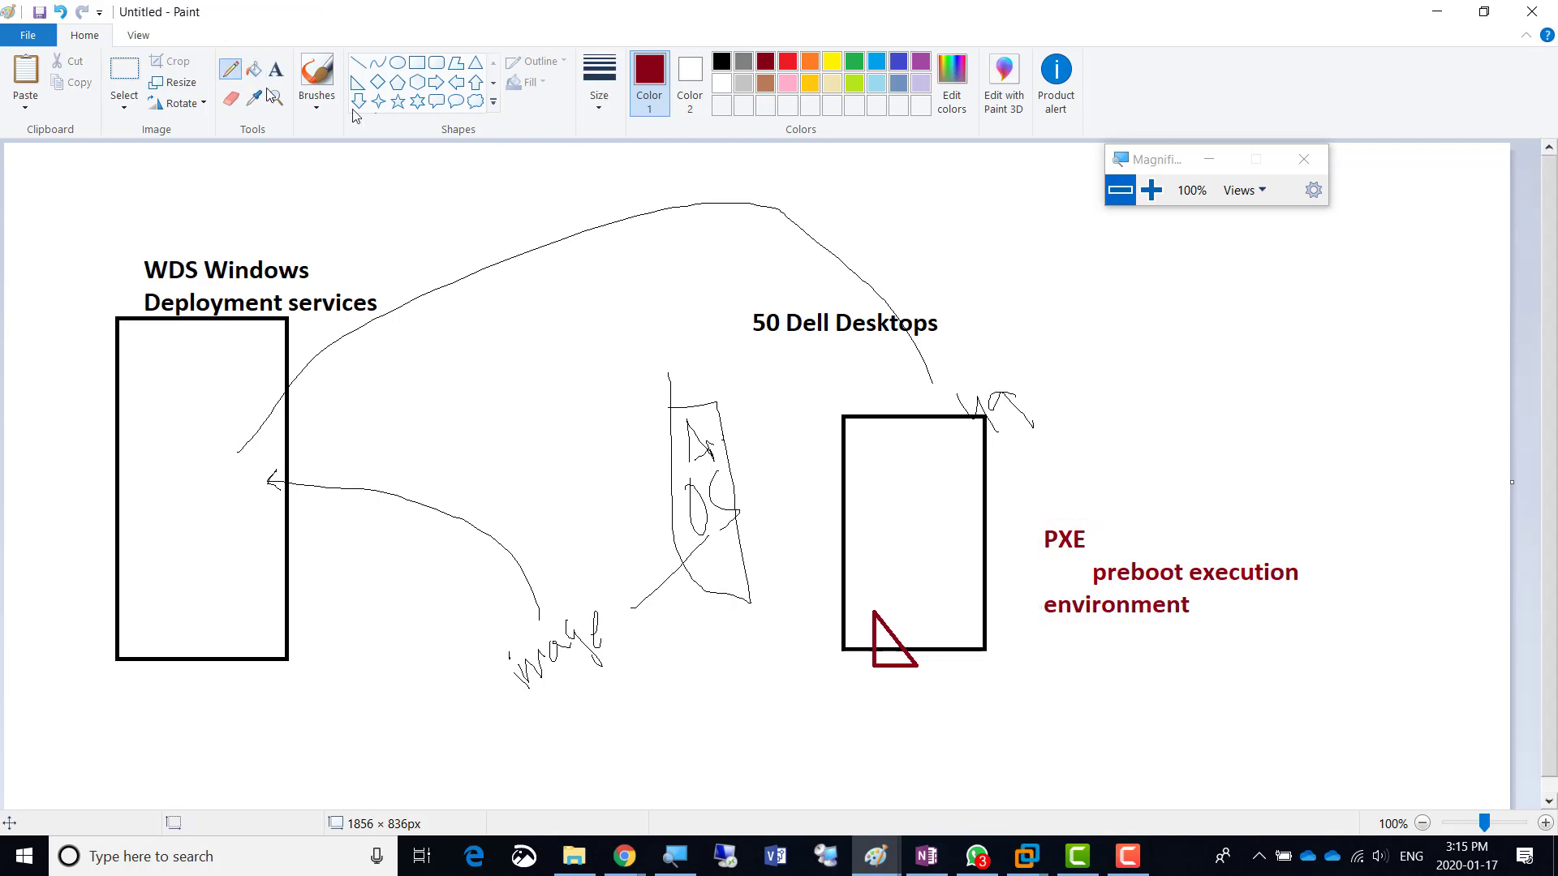
pyautogui.moveTo(1038, 546)
pyautogui.mouseDown()
pyautogui.moveTo(908, 622)
pyautogui.moveTo(921, 632)
pyautogui.mouseUp()
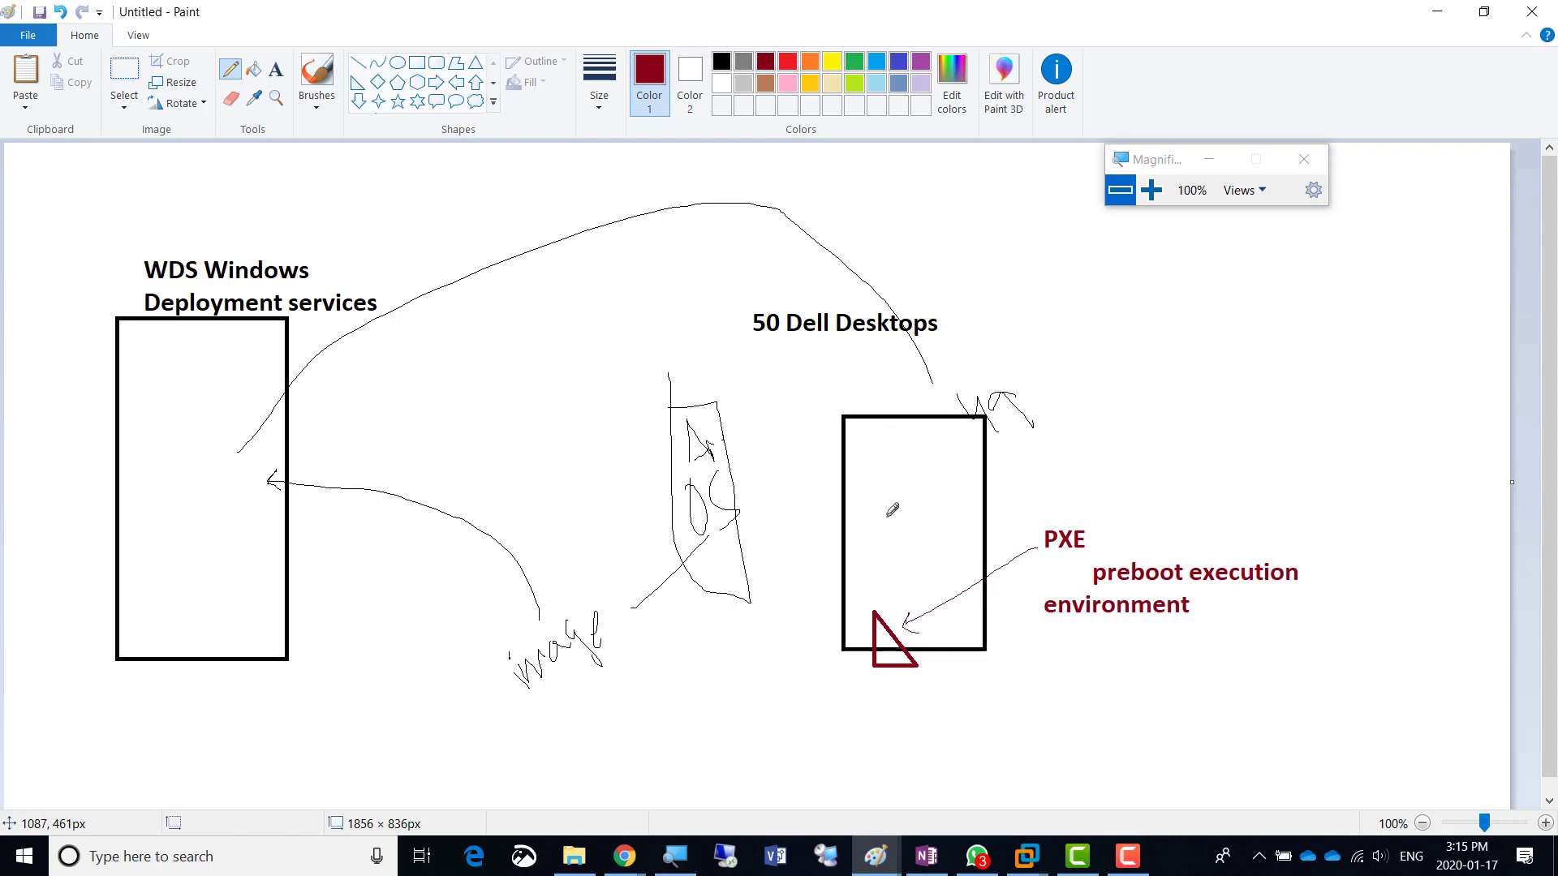
pyautogui.moveTo(816, 442)
pyautogui.mouseDown()
pyautogui.moveTo(877, 487)
pyautogui.moveTo(899, 602)
pyautogui.moveTo(830, 636)
pyautogui.moveTo(573, 335)
pyautogui.moveTo(536, 357)
pyautogui.mouseUp()
pyautogui.moveTo(416, 358)
pyautogui.mouseDown()
pyautogui.moveTo(459, 387)
pyautogui.moveTo(435, 399)
pyautogui.mouseUp()
pyautogui.moveTo(455, 340); pyautogui.dragTo(464, 375)
pyautogui.moveTo(458, 361)
pyautogui.mouseDown()
pyautogui.moveTo(478, 366)
pyautogui.moveTo(511, 325)
pyautogui.mouseUp()
pyautogui.moveTo(511, 325)
pyautogui.mouseDown()
pyautogui.moveTo(513, 341)
pyautogui.moveTo(373, 467)
pyautogui.moveTo(231, 422)
pyautogui.mouseUp()
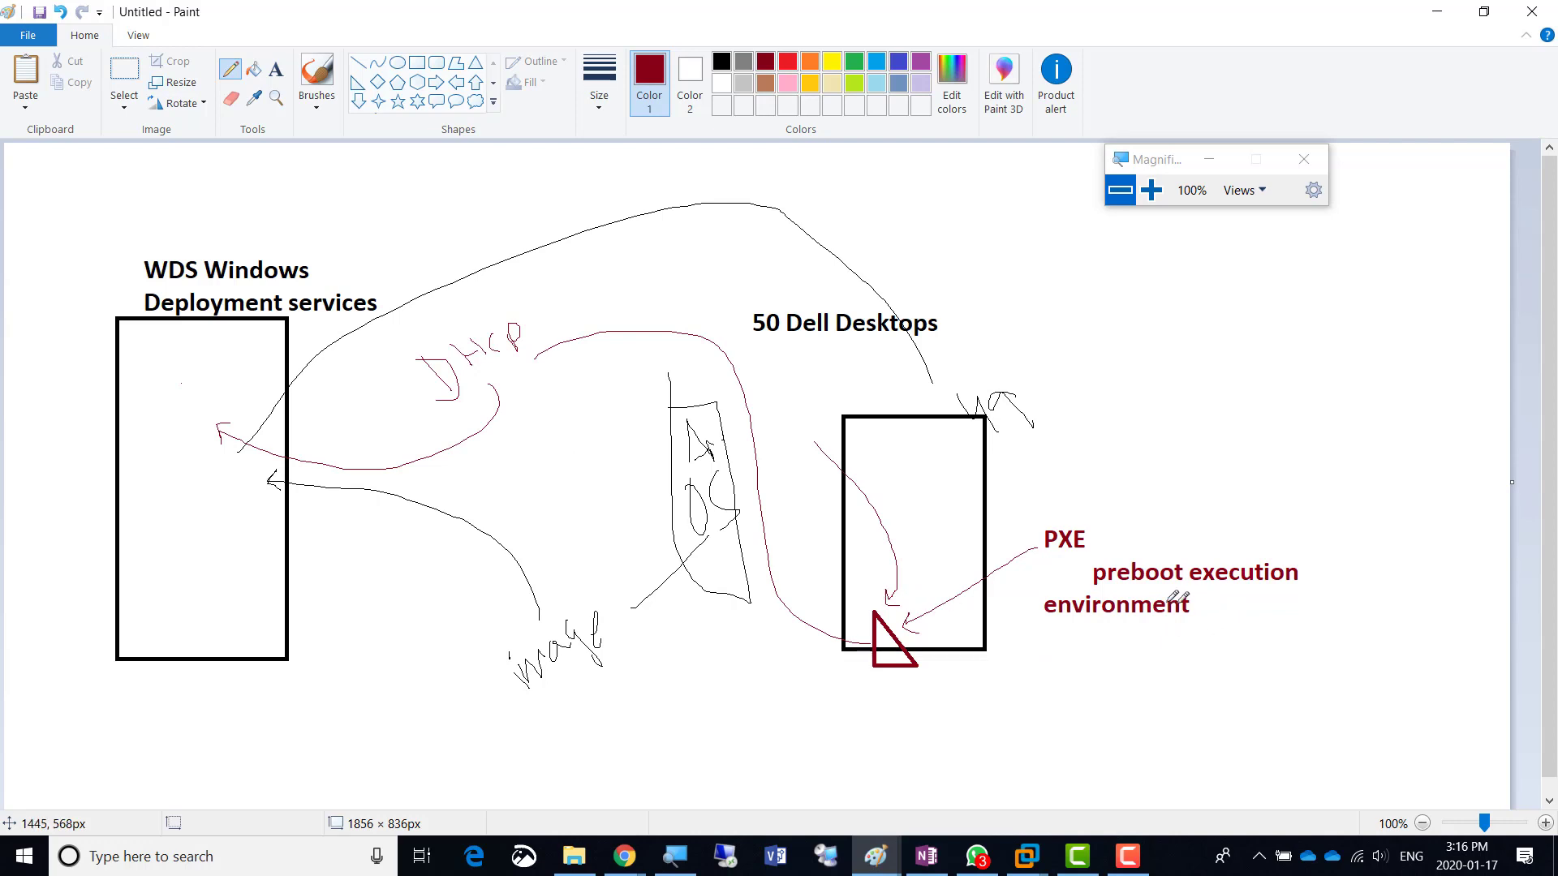
pyautogui.moveTo(1075, 512)
pyautogui.mouseDown()
pyautogui.moveTo(1215, 665)
pyautogui.moveTo(1132, 493)
pyautogui.moveTo(1021, 517)
pyautogui.mouseUp()
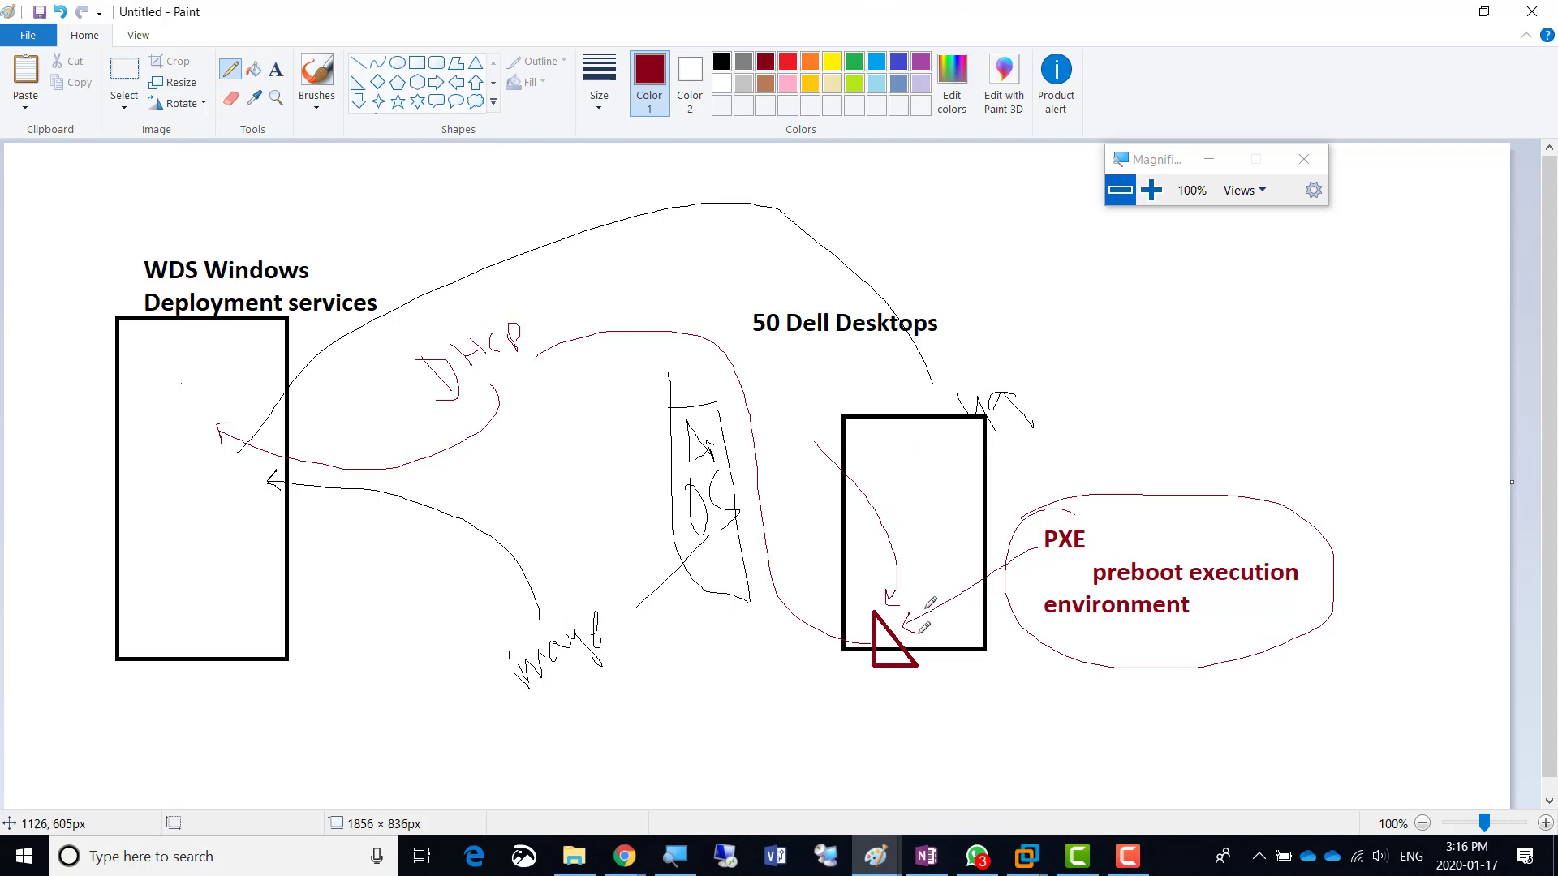
pyautogui.hotkey('alt', 'Tab')
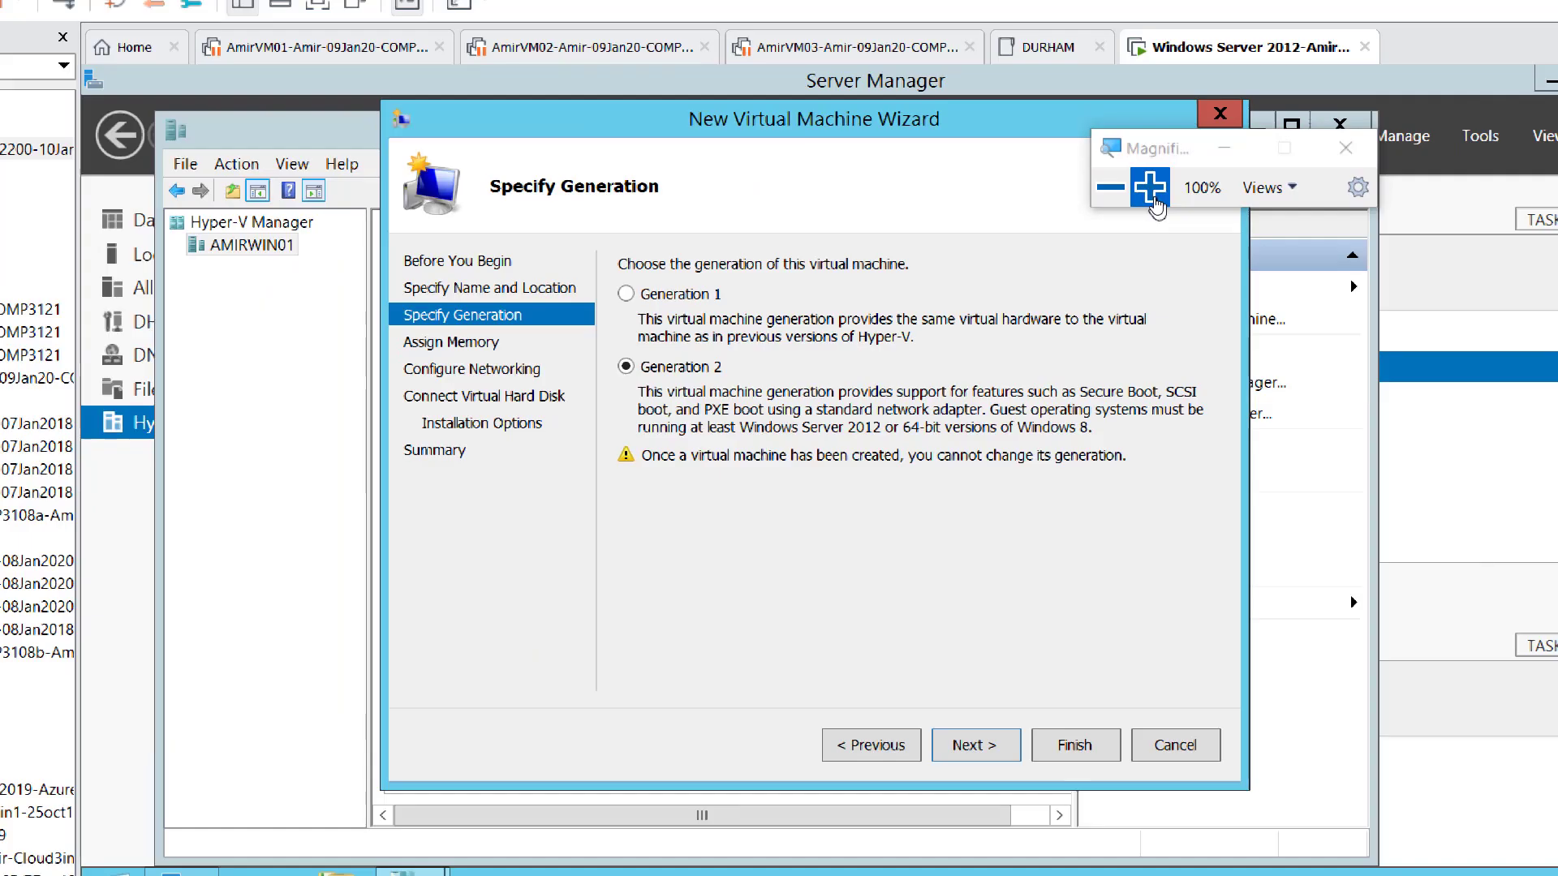
# - Keep Generation 2 selected and advance the wizard to the Assign Memory page
pyautogui.click(1150, 187)
pyautogui.click(1150, 187)
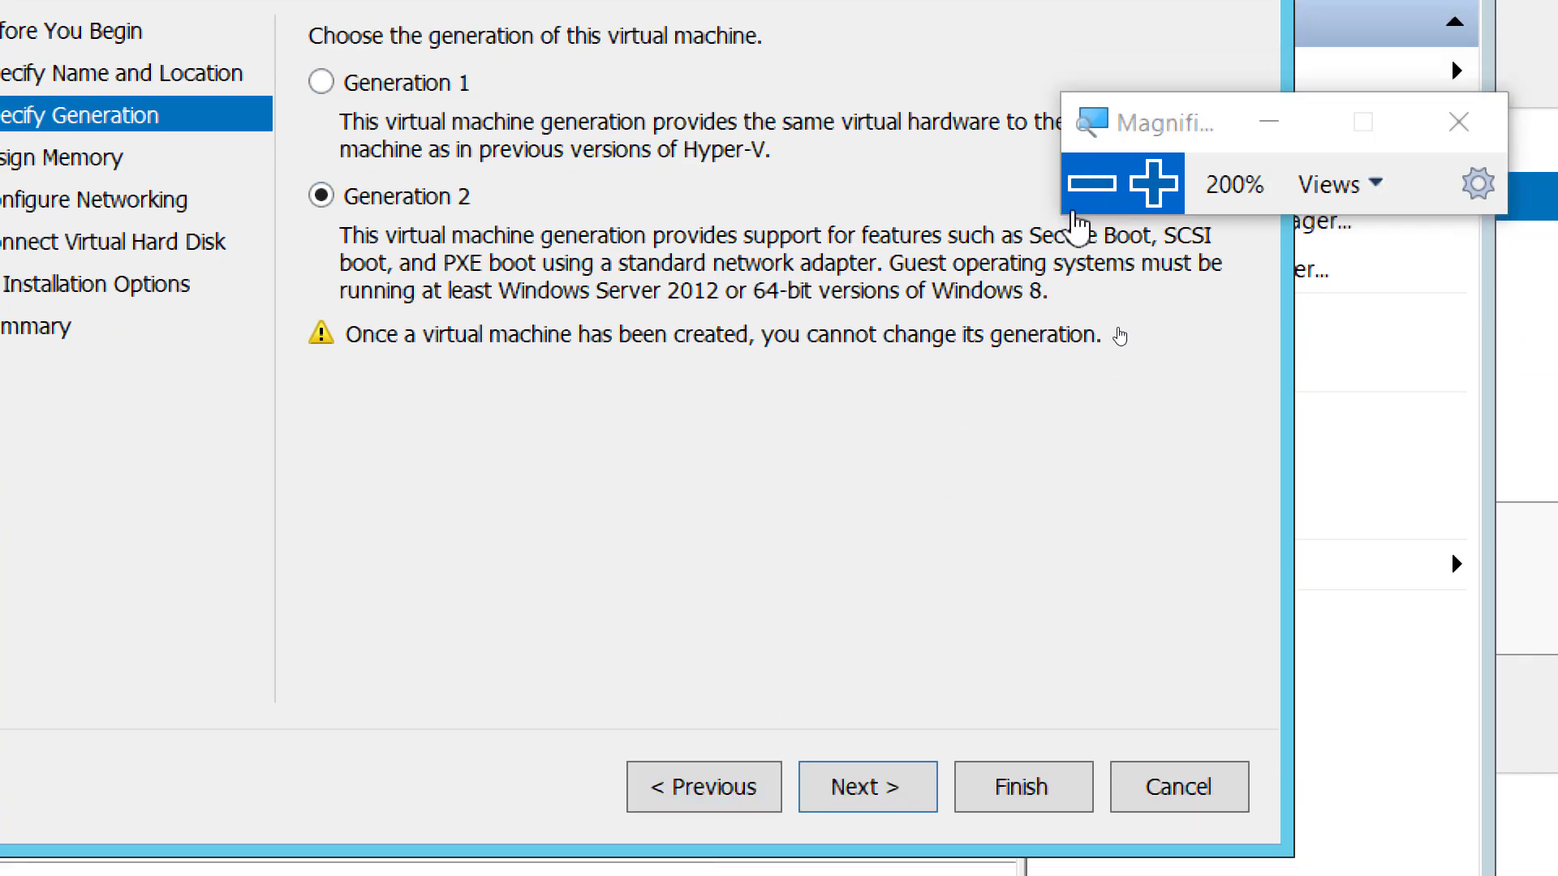
pyautogui.click(1081, 188)
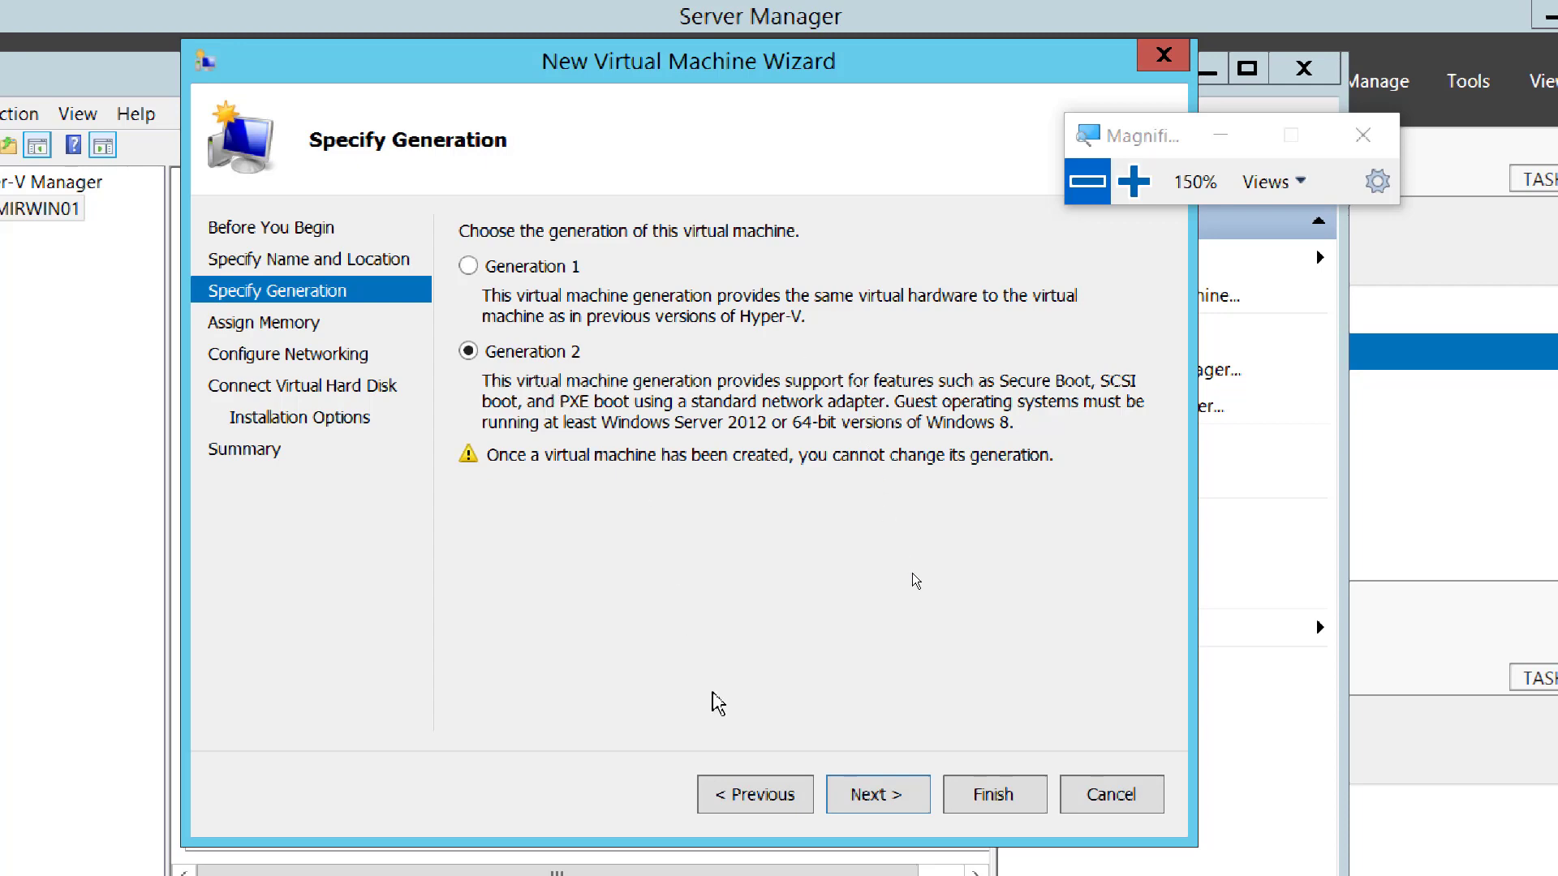
pyautogui.click(878, 799)
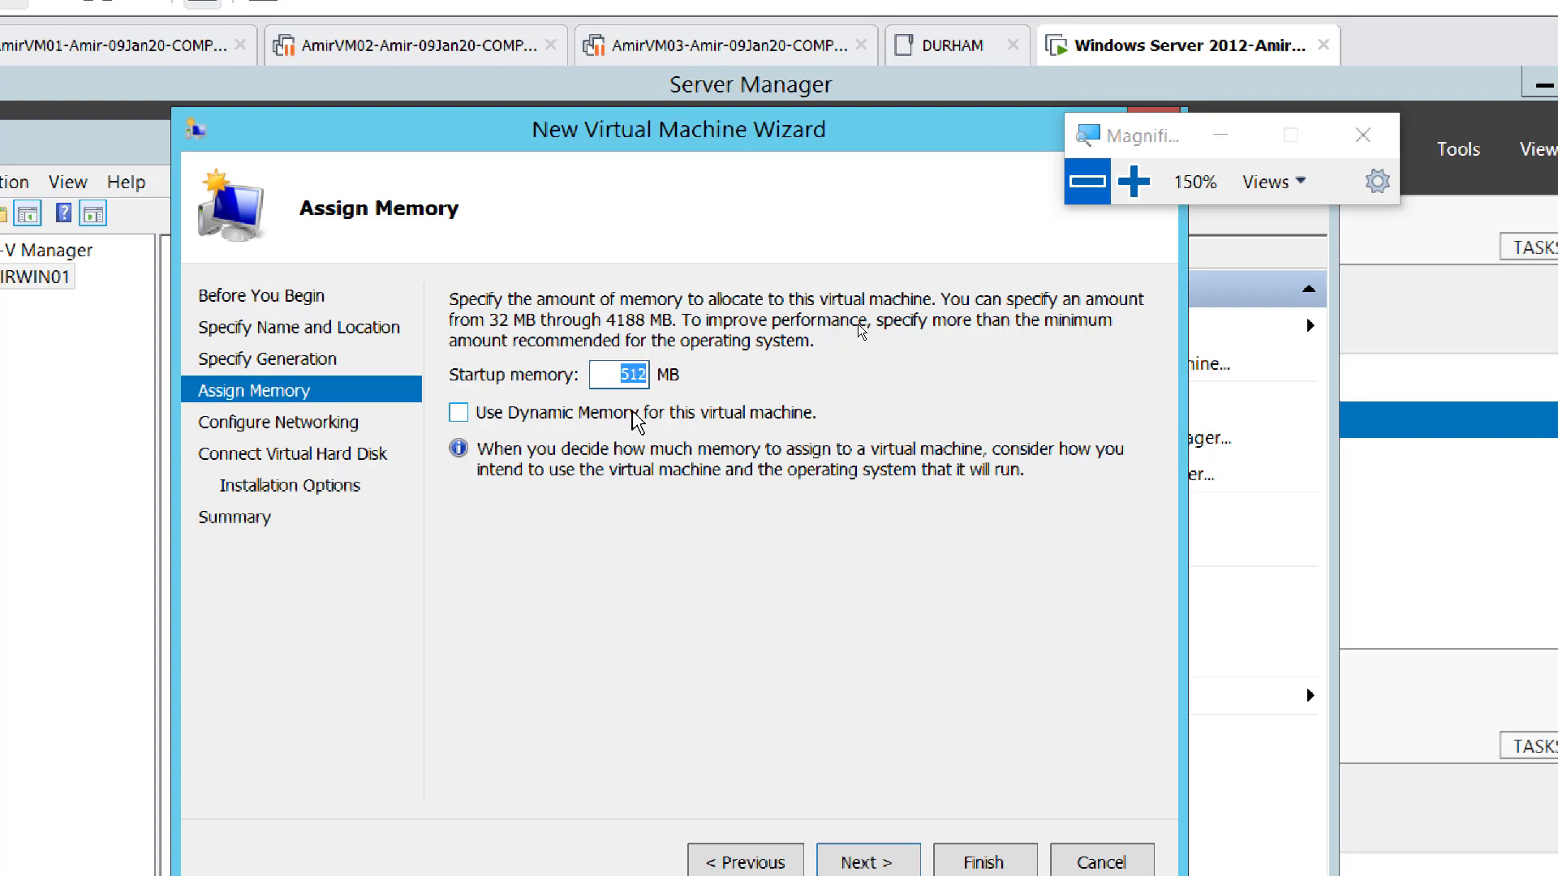
# - Enter 4184 MB as startup memory, then zoom Magnifier in and back out to review it
pyautogui.write('41')
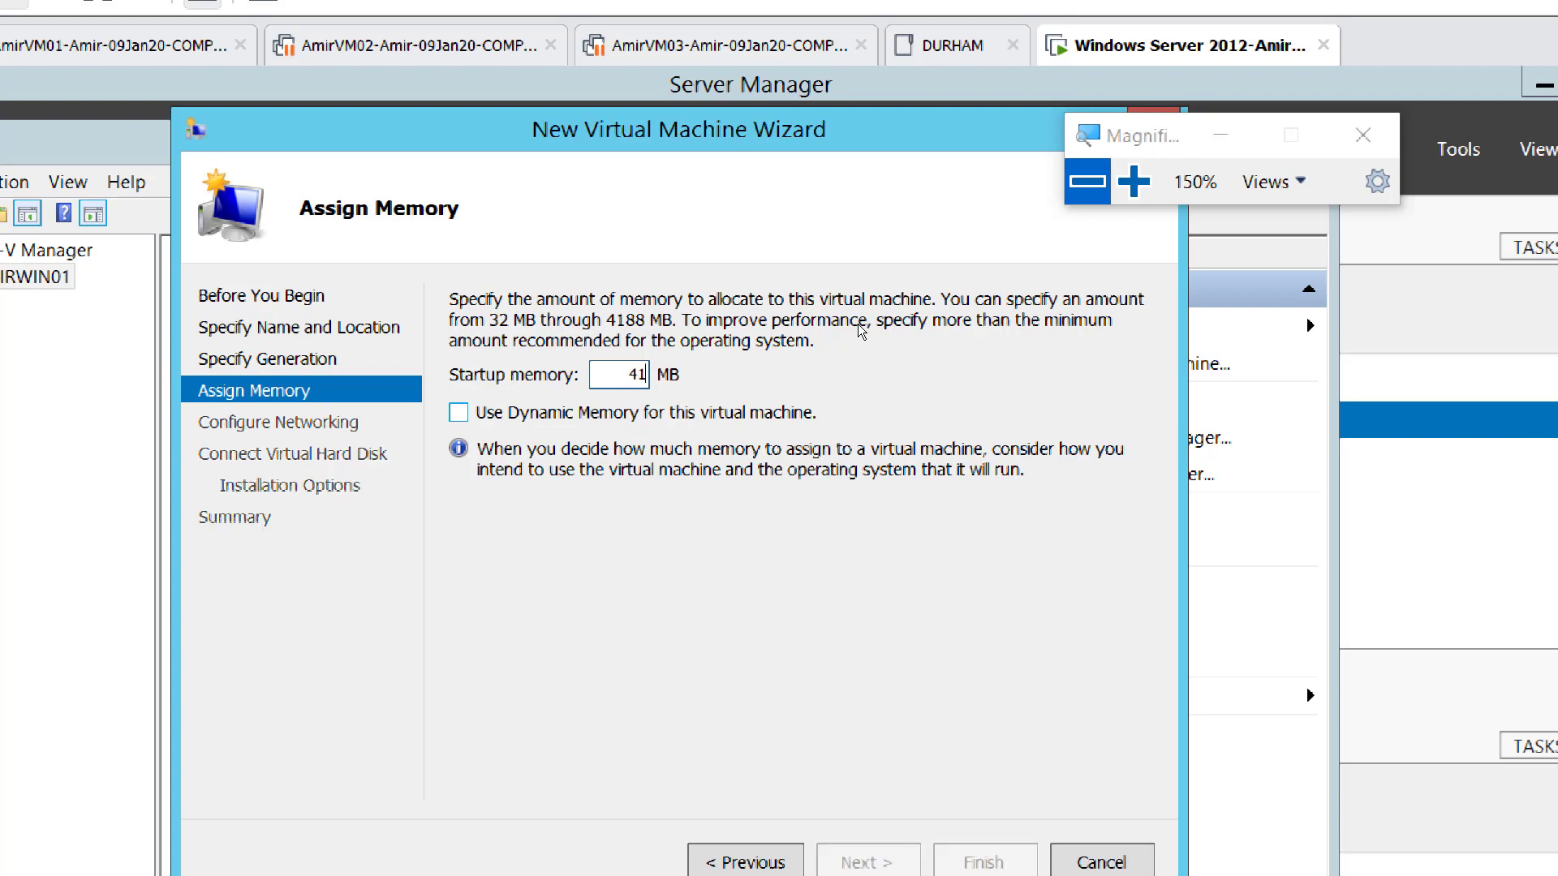
pyautogui.write('84')
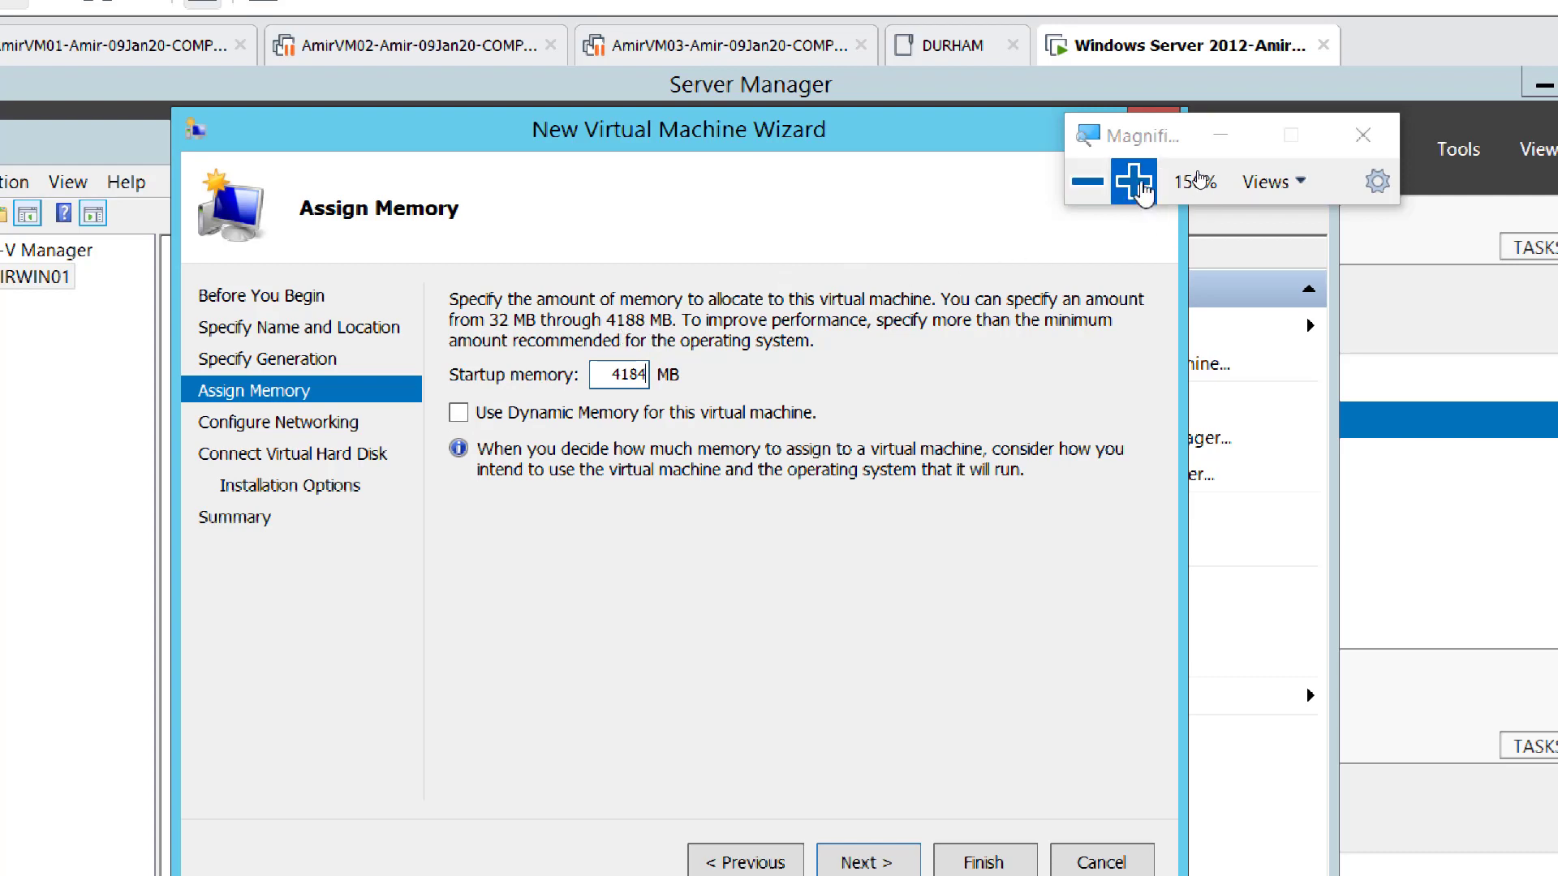
pyautogui.click(1133, 181)
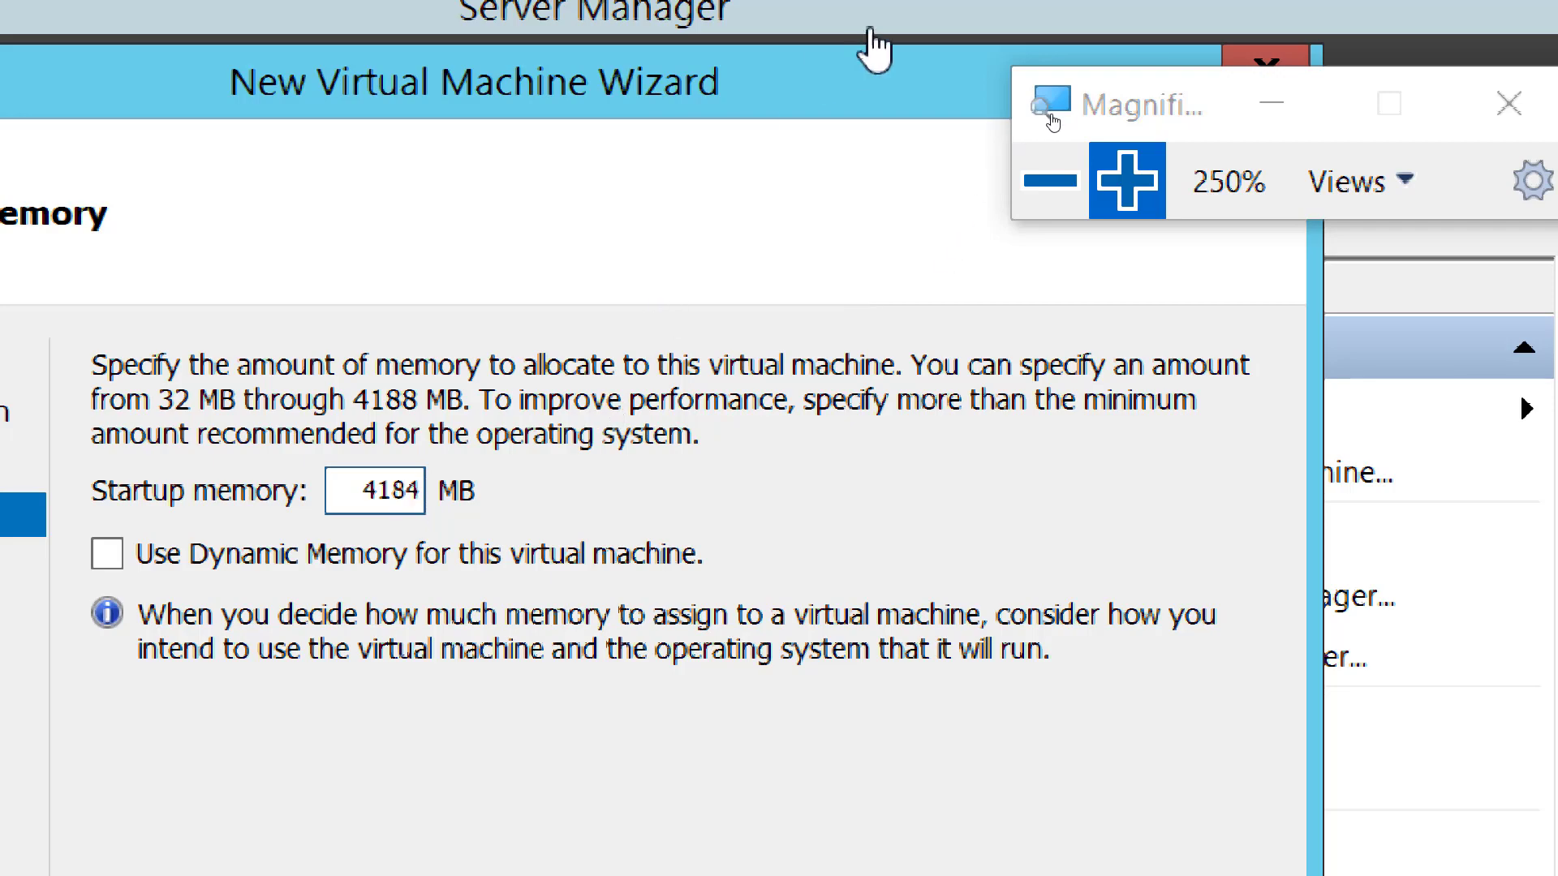
pyautogui.click(1050, 181)
pyautogui.click(1050, 180)
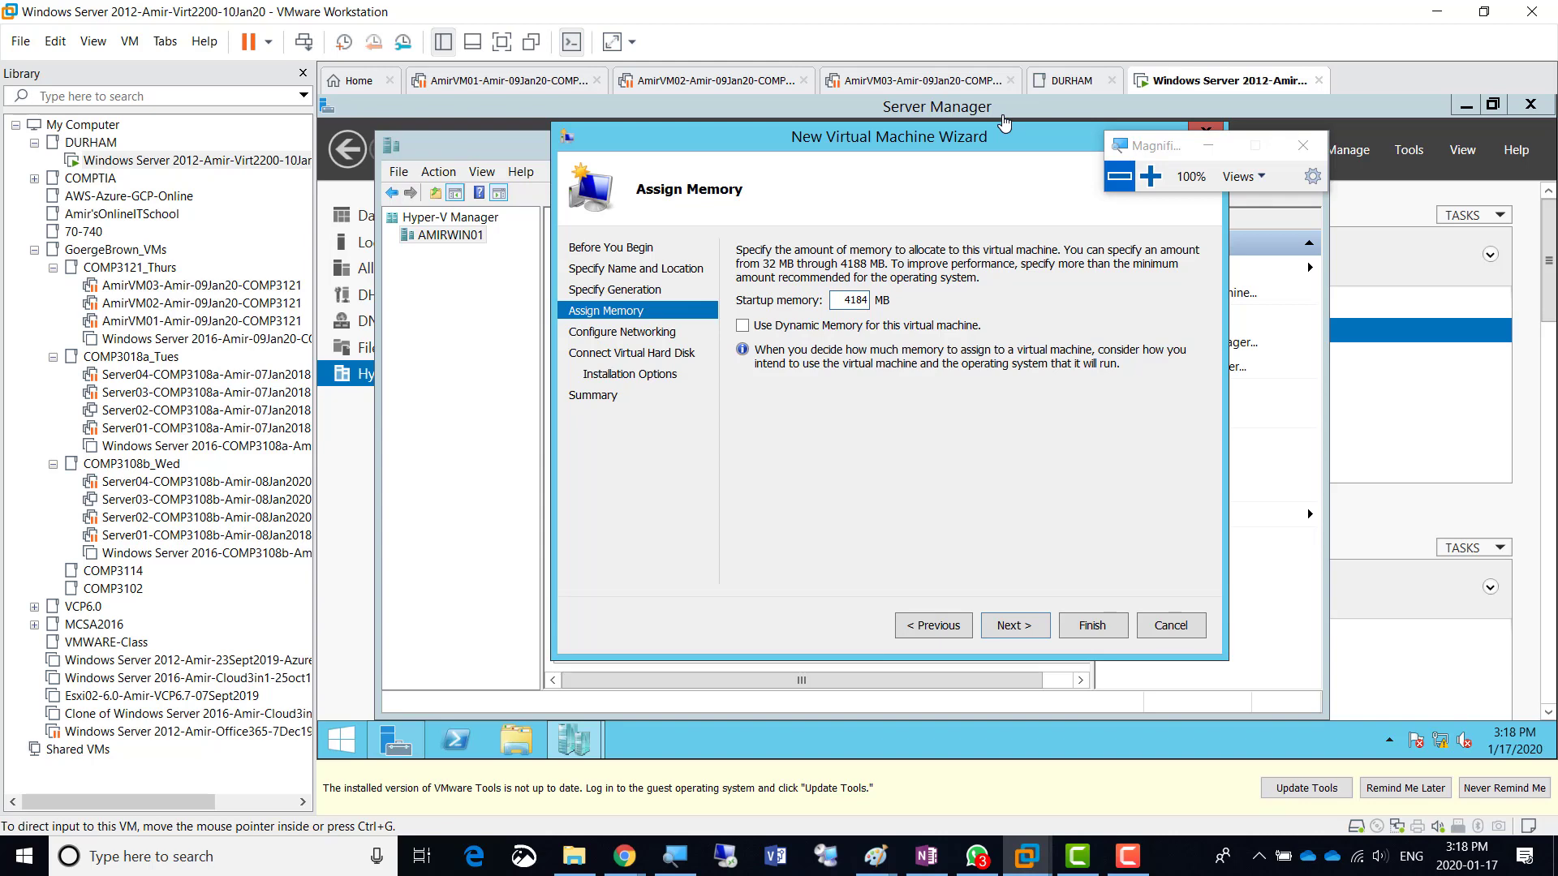
# - Zoom Magnifier back in on the wizard's Assign Memory page
pyautogui.click(1150, 177)
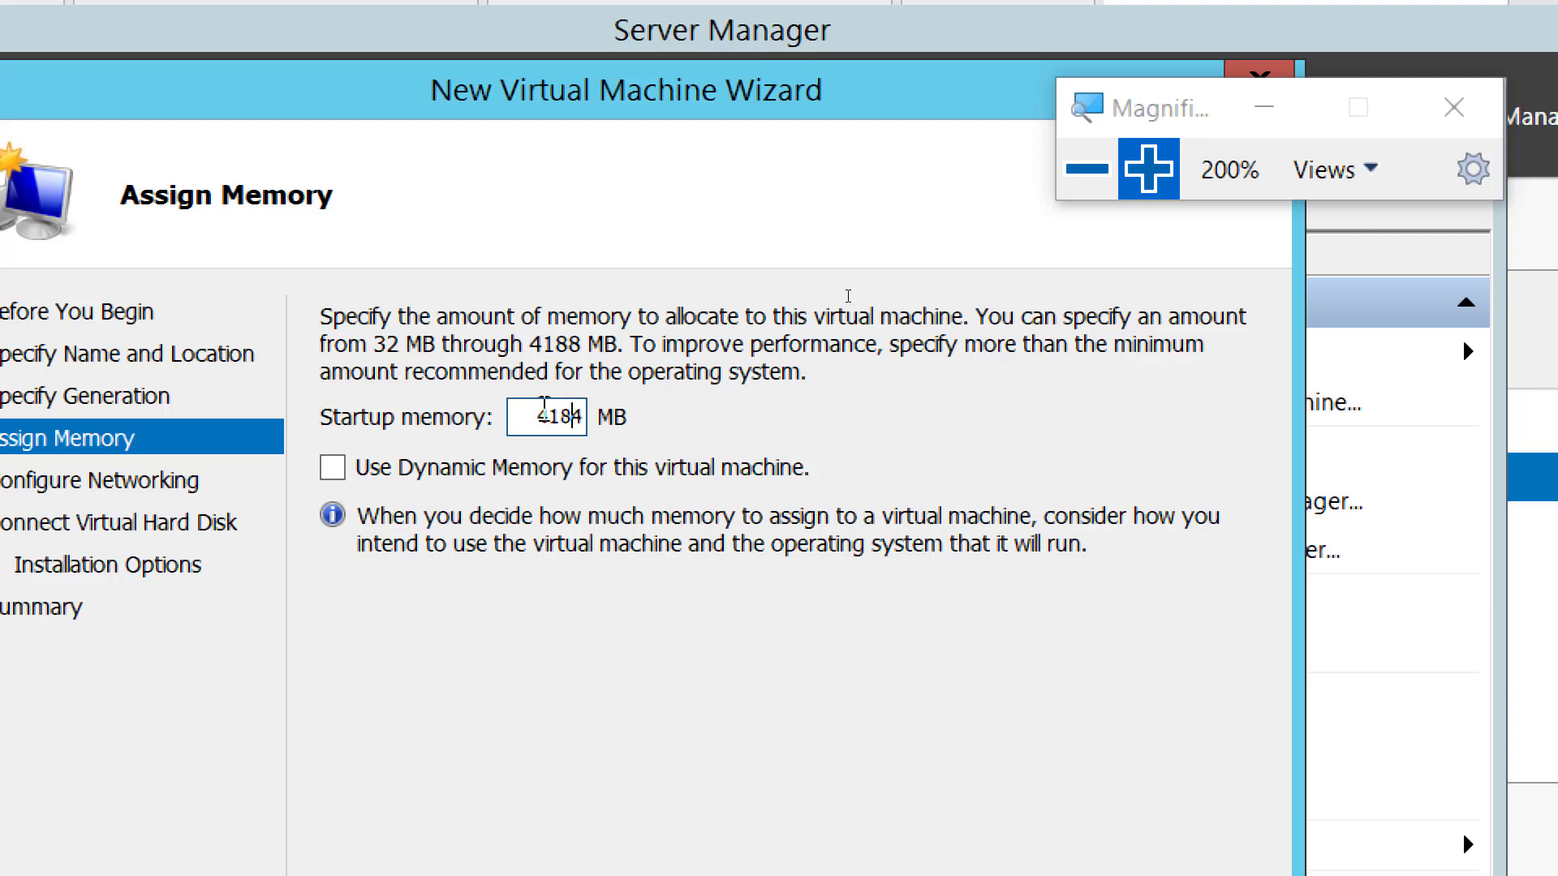
# - Change the startup memory from 4184 to 2184 MB, readjusting Magnifier zoom to check it
pyautogui.doubleClick(564, 417)
pyautogui.write('21')
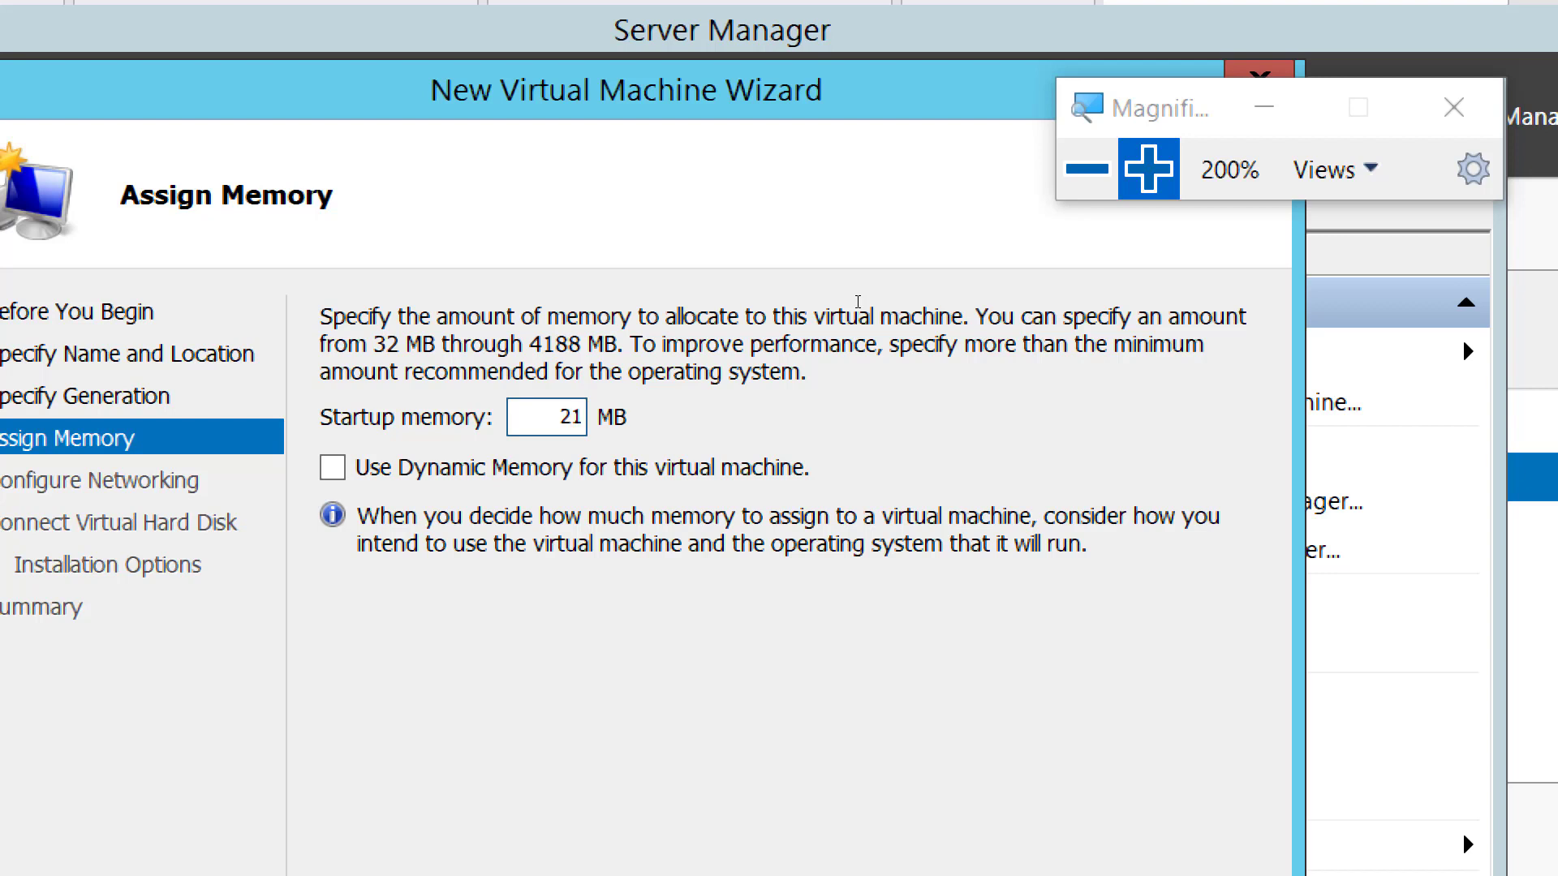
pyautogui.write('84')
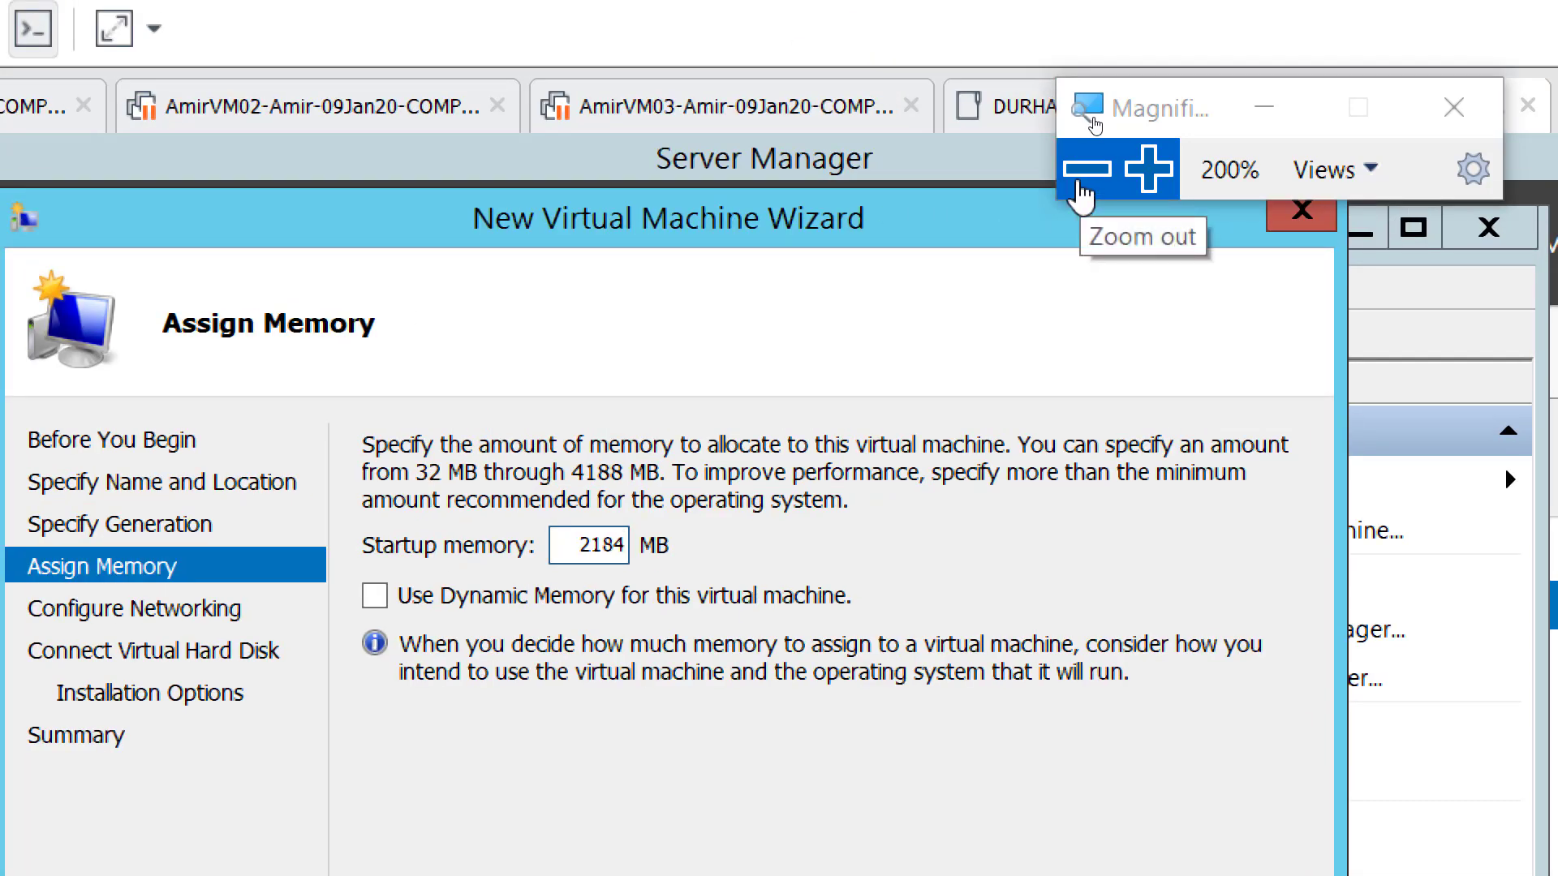
pyautogui.click(1082, 192)
pyautogui.click(1149, 174)
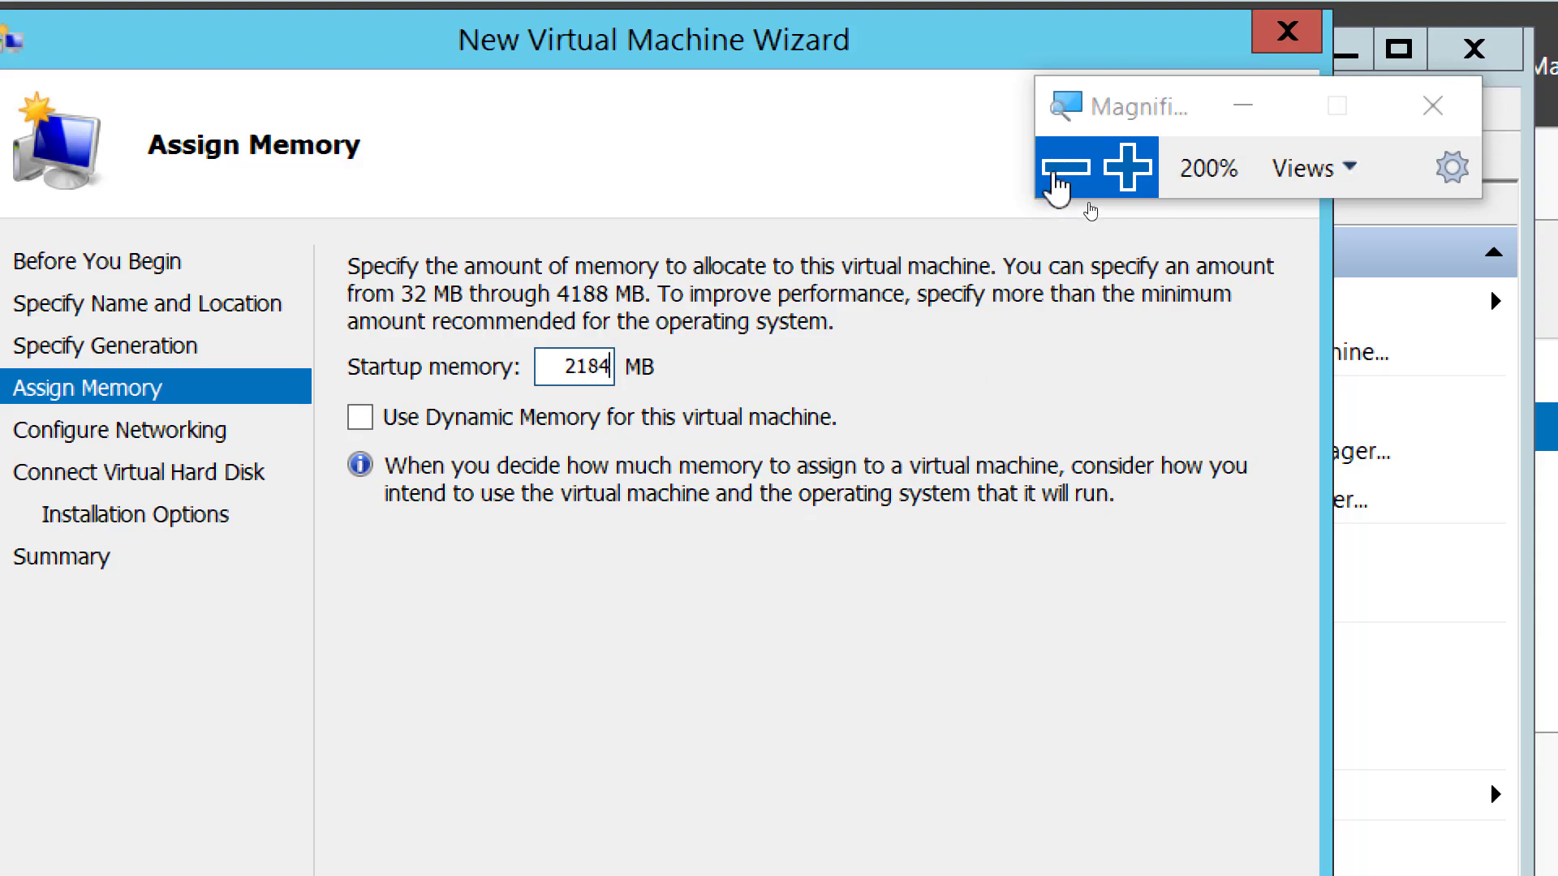
# - Tick 'Use Dynamic Memory for this virtual machine' under magnification, then return to the OneNote notes
pyautogui.click(1065, 168)
pyautogui.click(1126, 201)
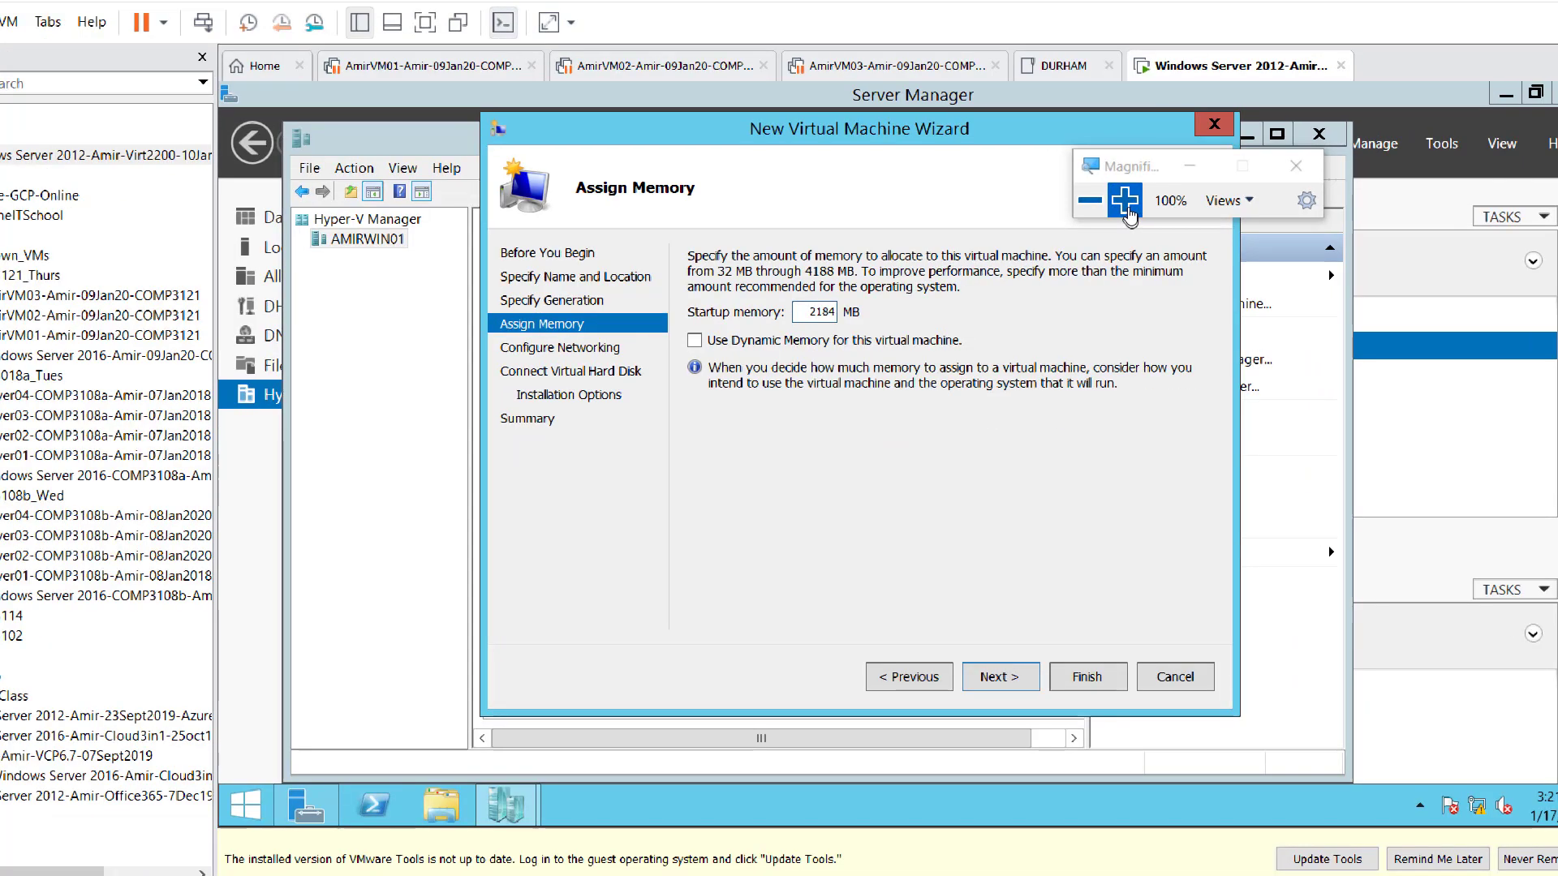
pyautogui.click(1126, 200)
pyautogui.press('super+plus')
pyautogui.click(264, 496)
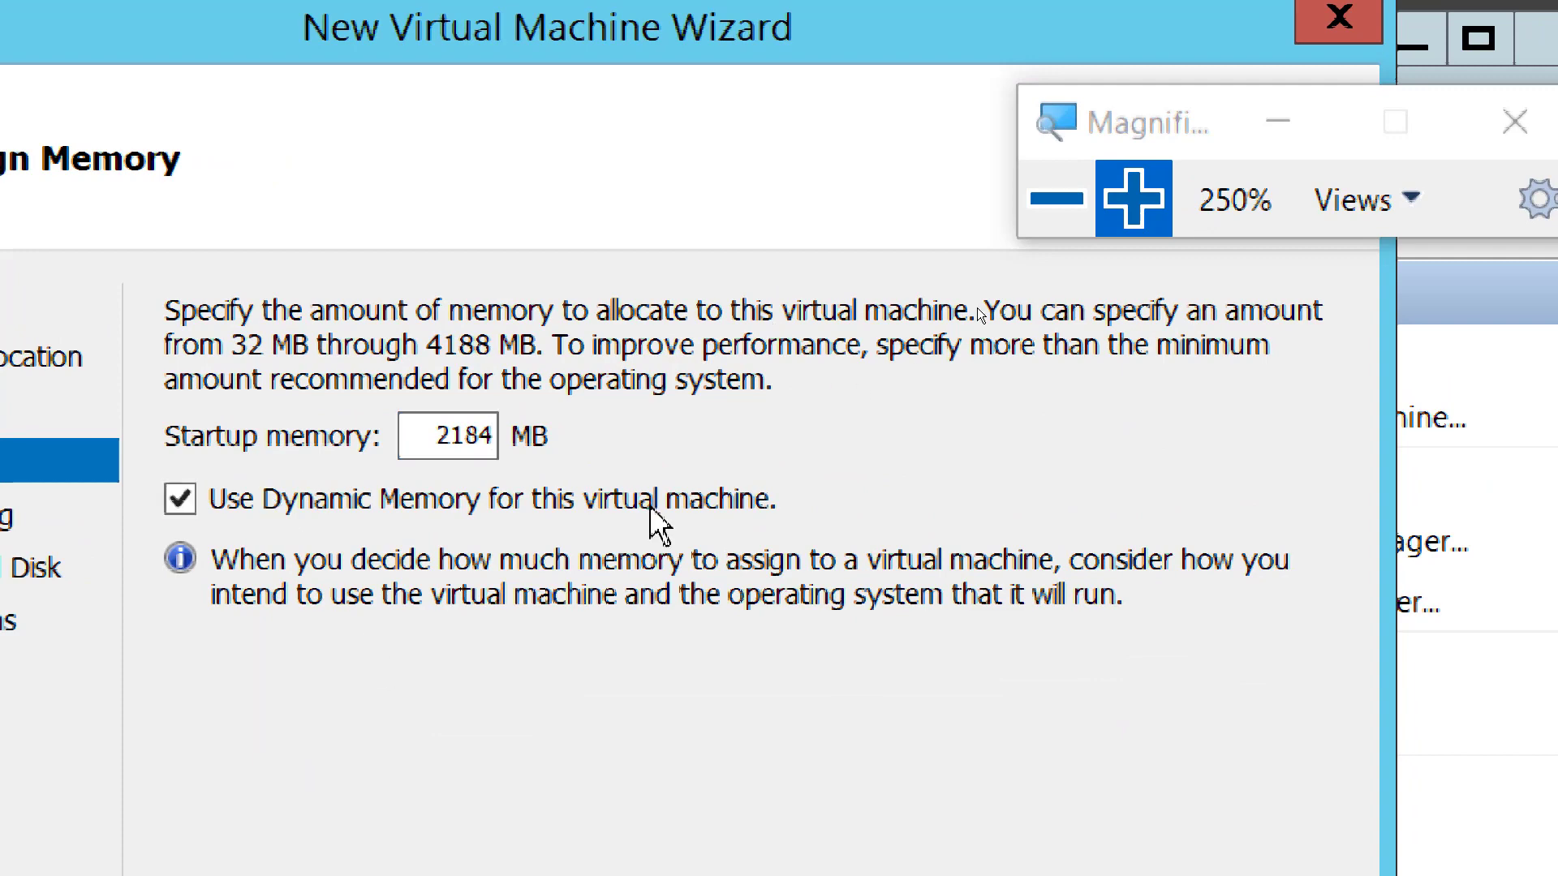
pyautogui.click(1063, 203)
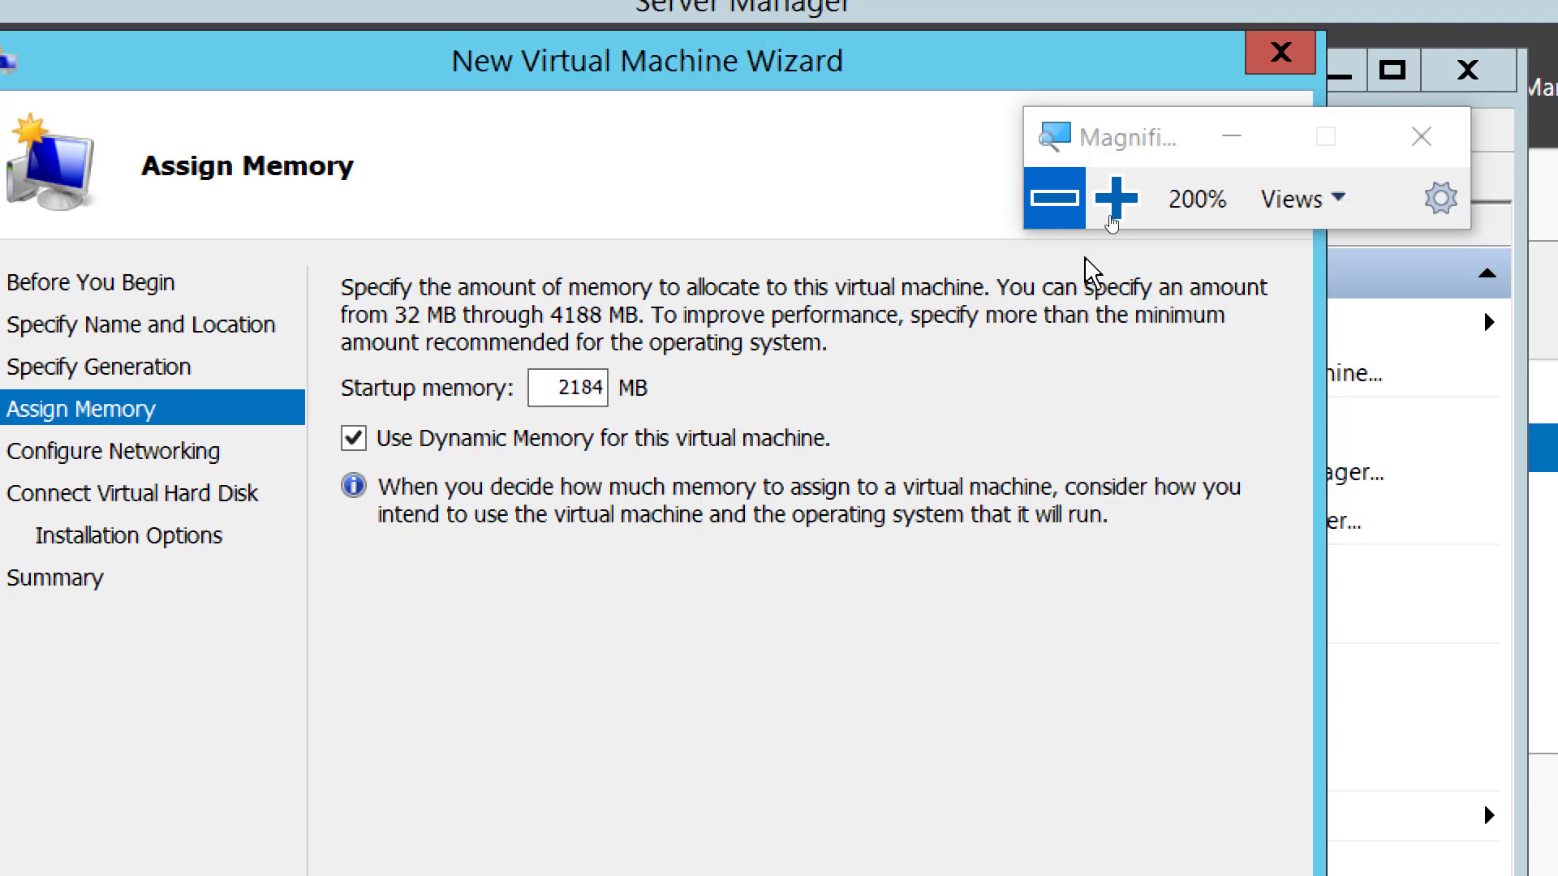
pyautogui.click(1054, 198)
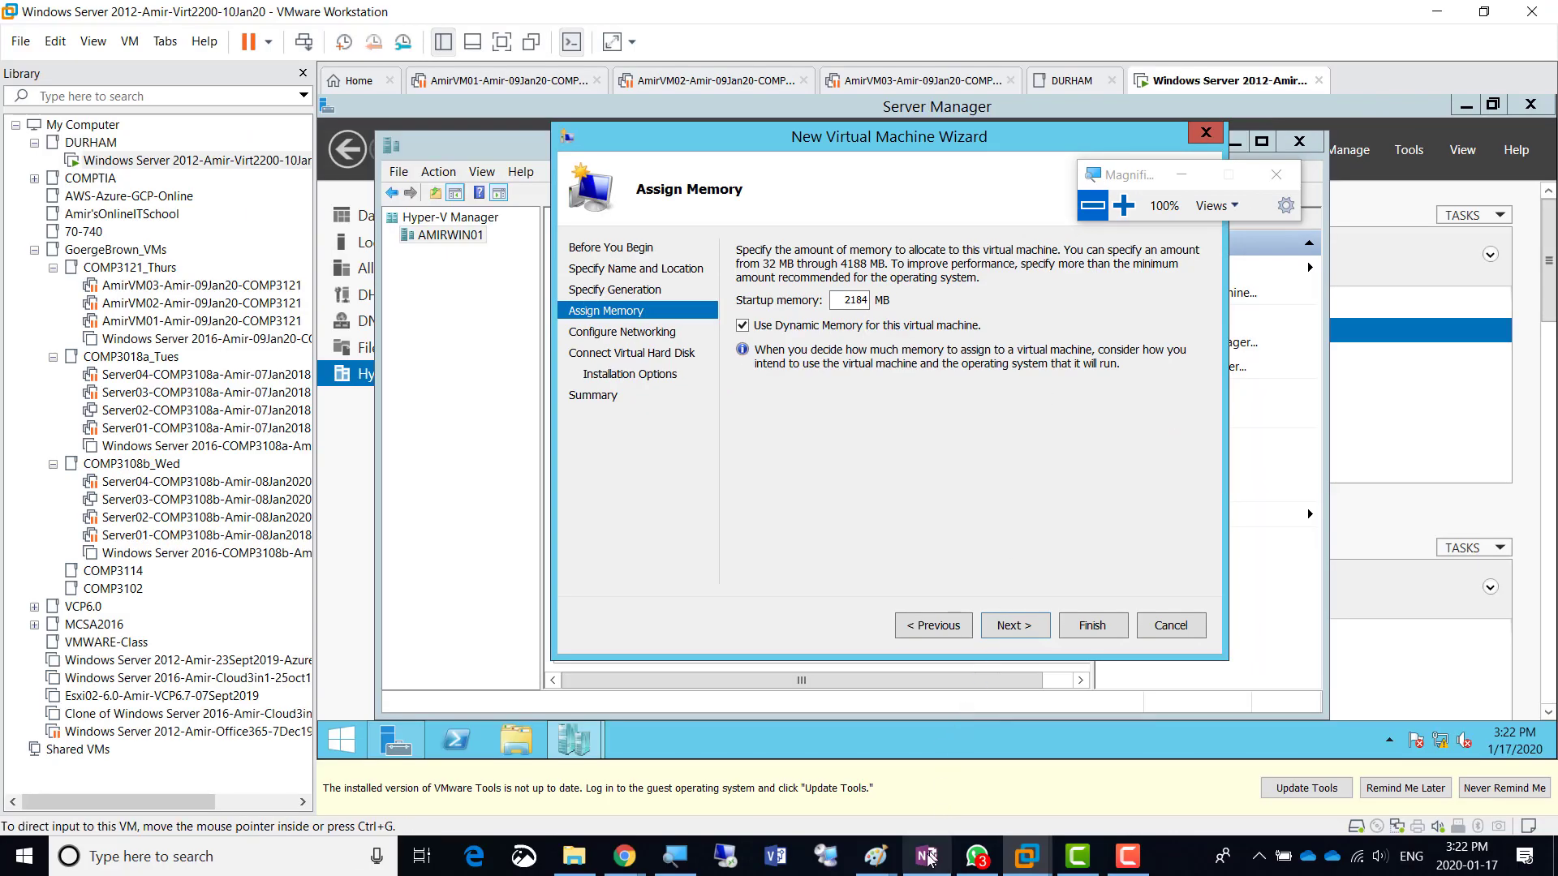
pyautogui.click(923, 852)
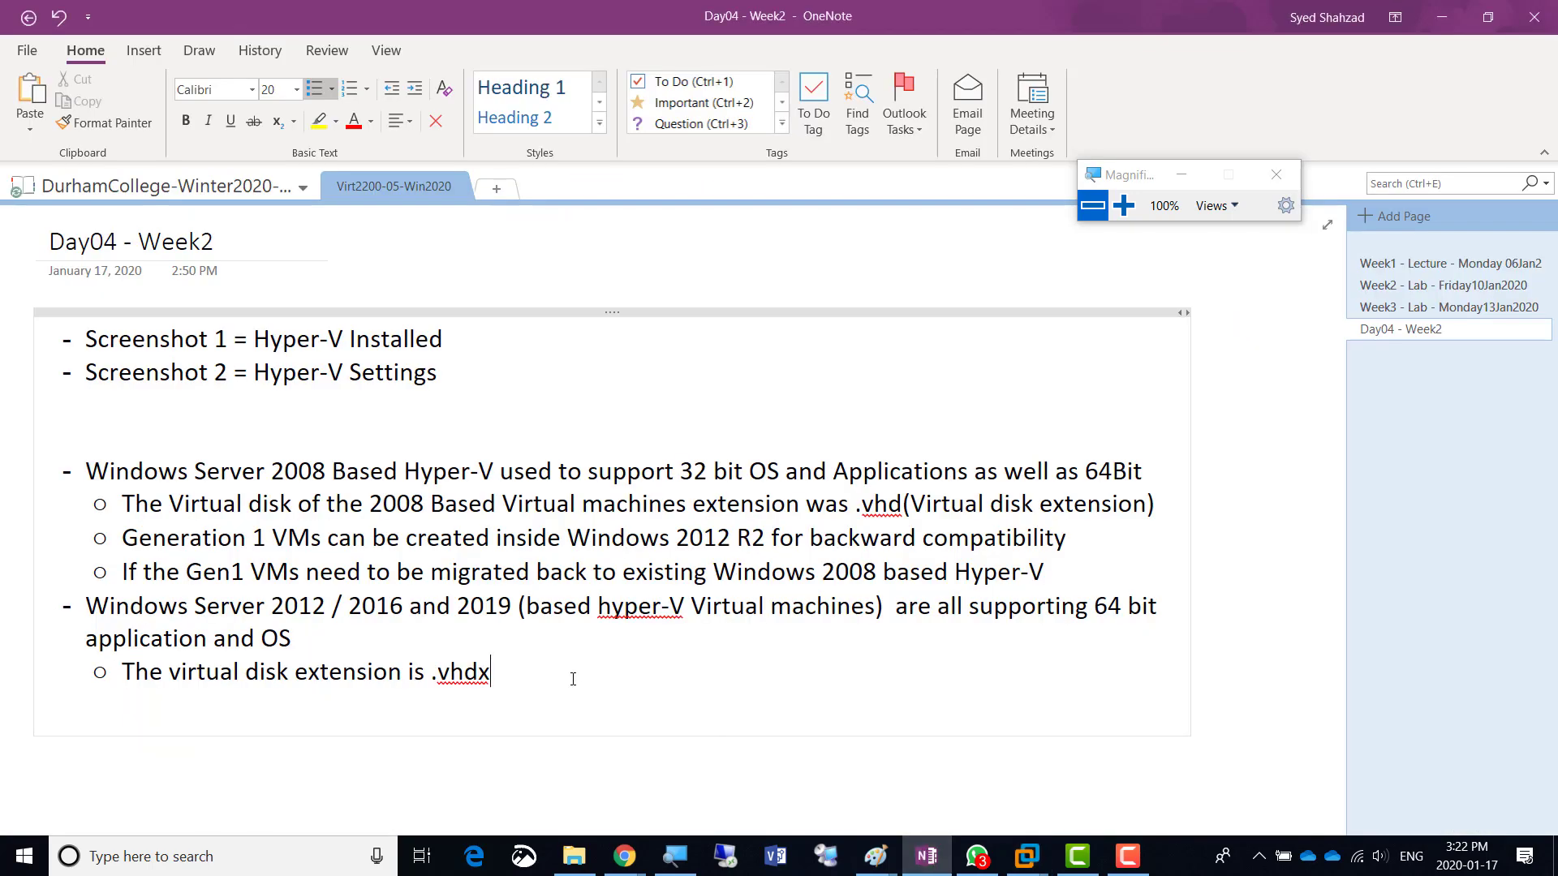
# - Add a top-level 'DYNAMIC Memory' bullet below the .vhdx note with an indented sub-bullet
pyautogui.press('Return')
pyautogui.hotkey('shift', 'Tab')
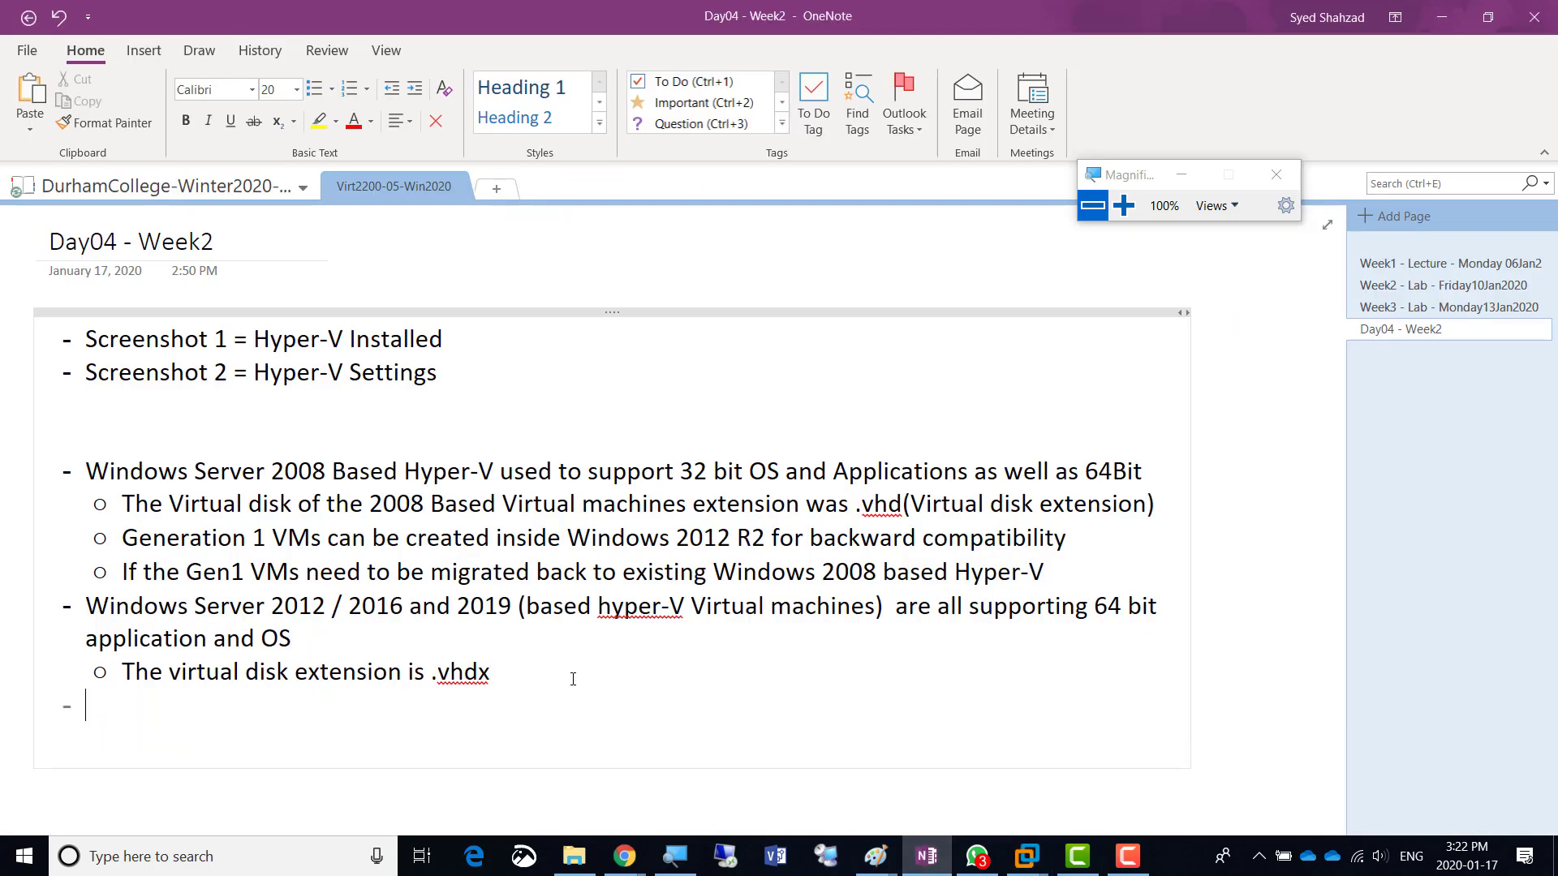
pyautogui.write('DYNAMIC Me')
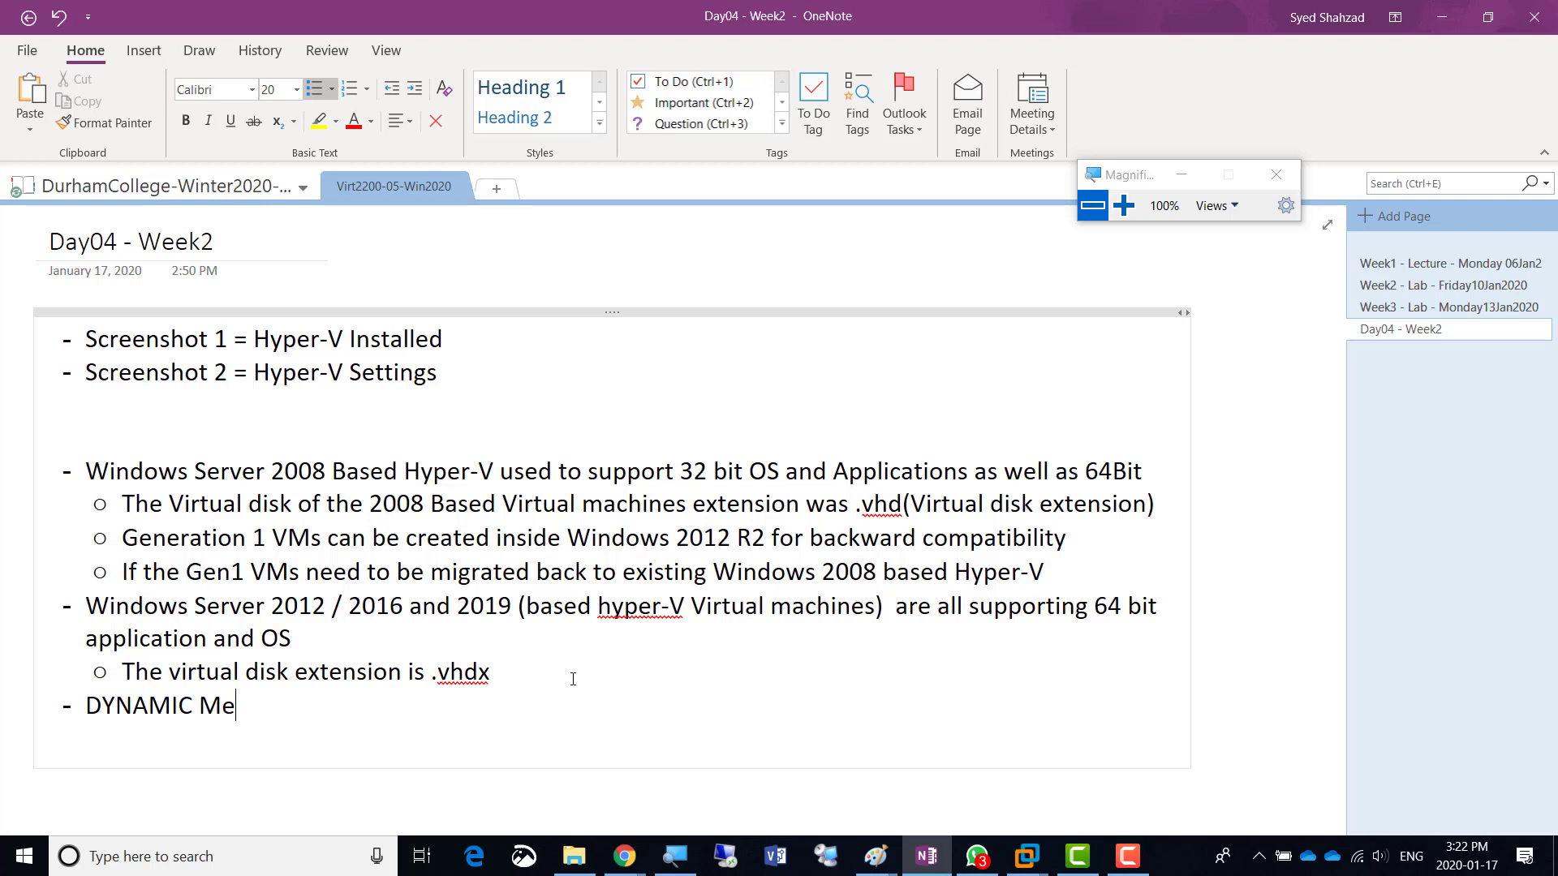
pyautogui.write('mory')
pyautogui.press('Return')
pyautogui.press('Tab')
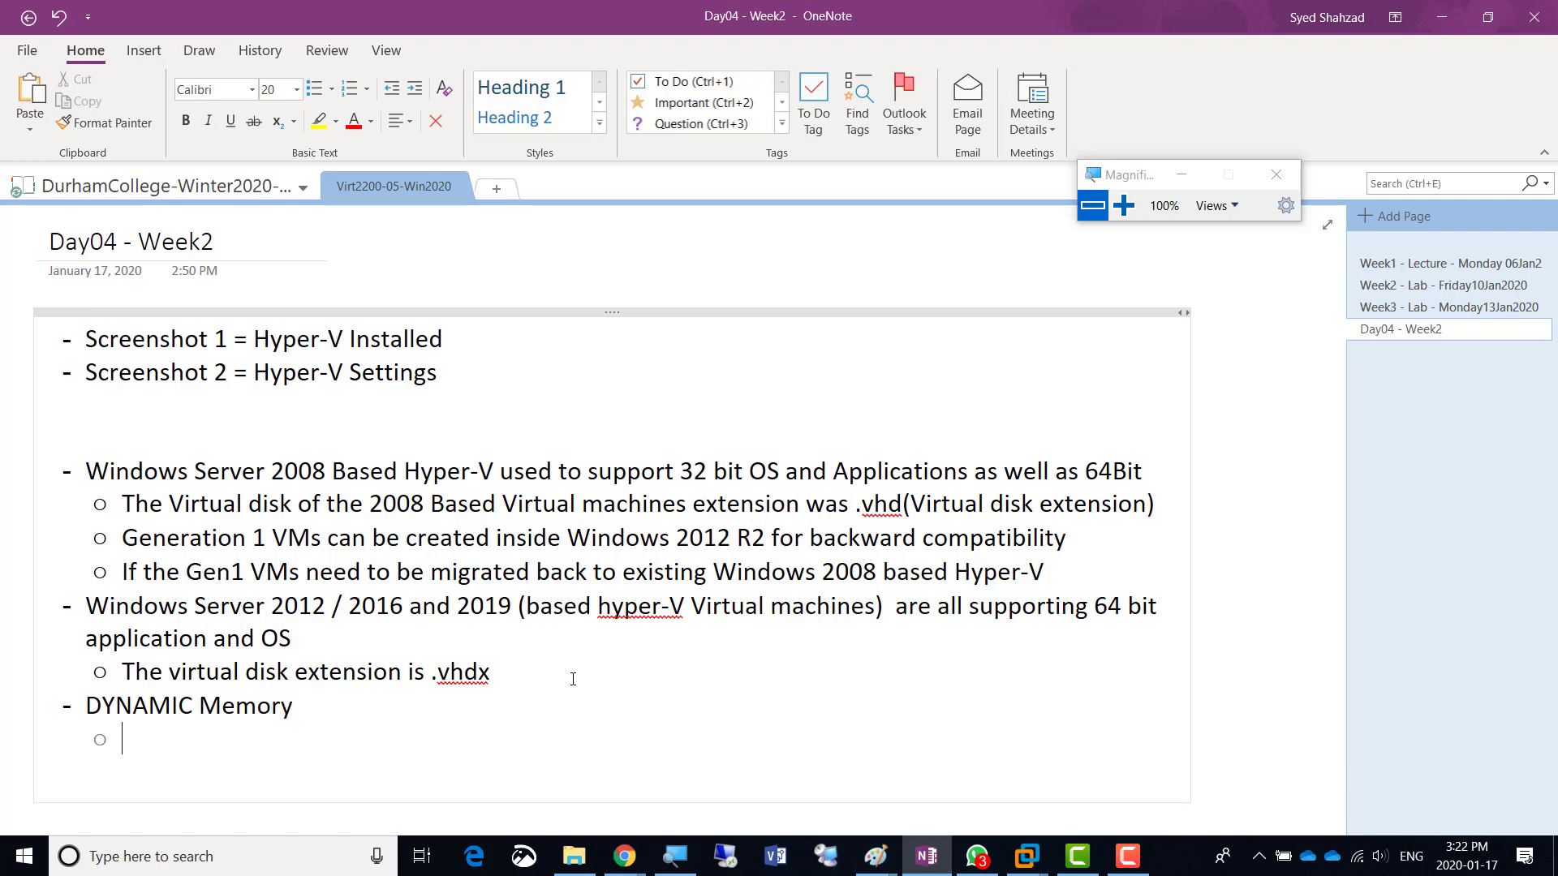
# - Type the sub-note: when dynamic memory is selected, the Host provides further memory from total physical memory
pyautogui.write('If the VM needs more then the assigne')
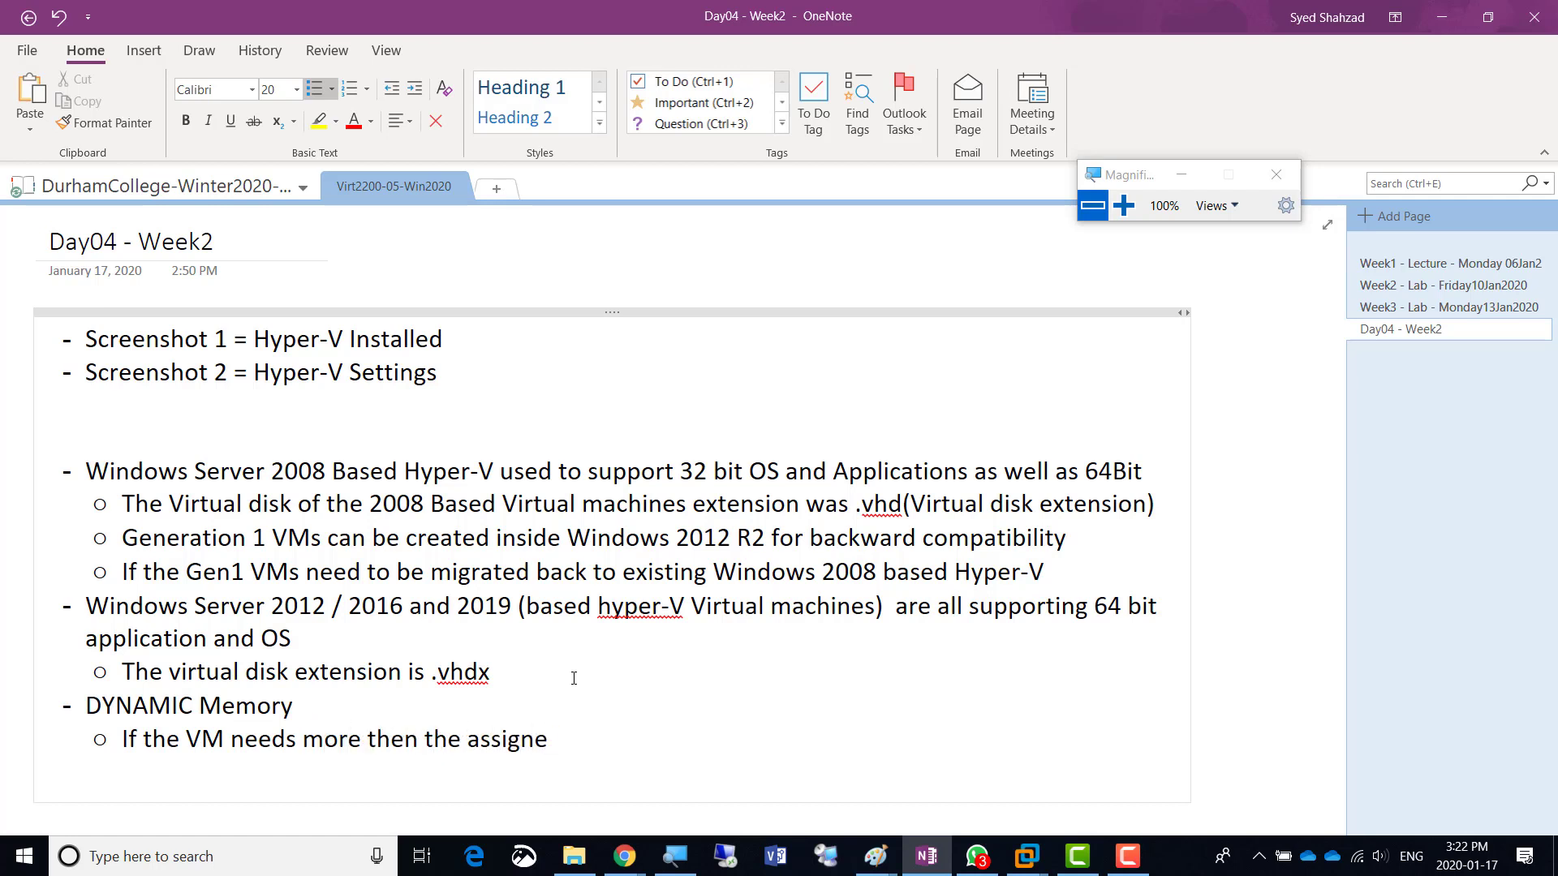
pyautogui.write('d memory then')
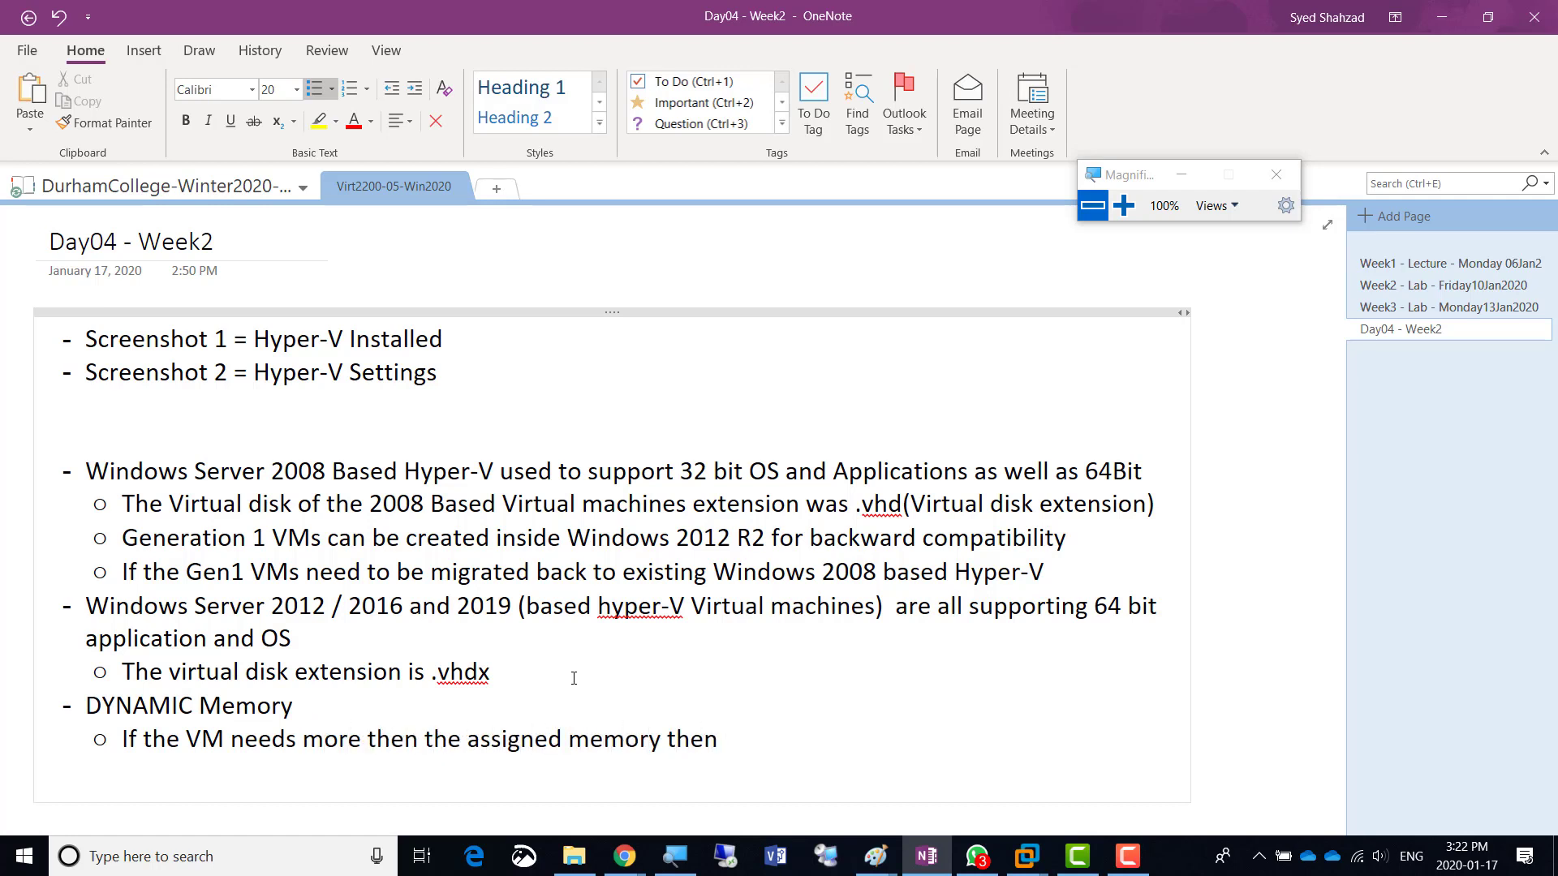
pyautogui.write(' if the dynamic memory ')
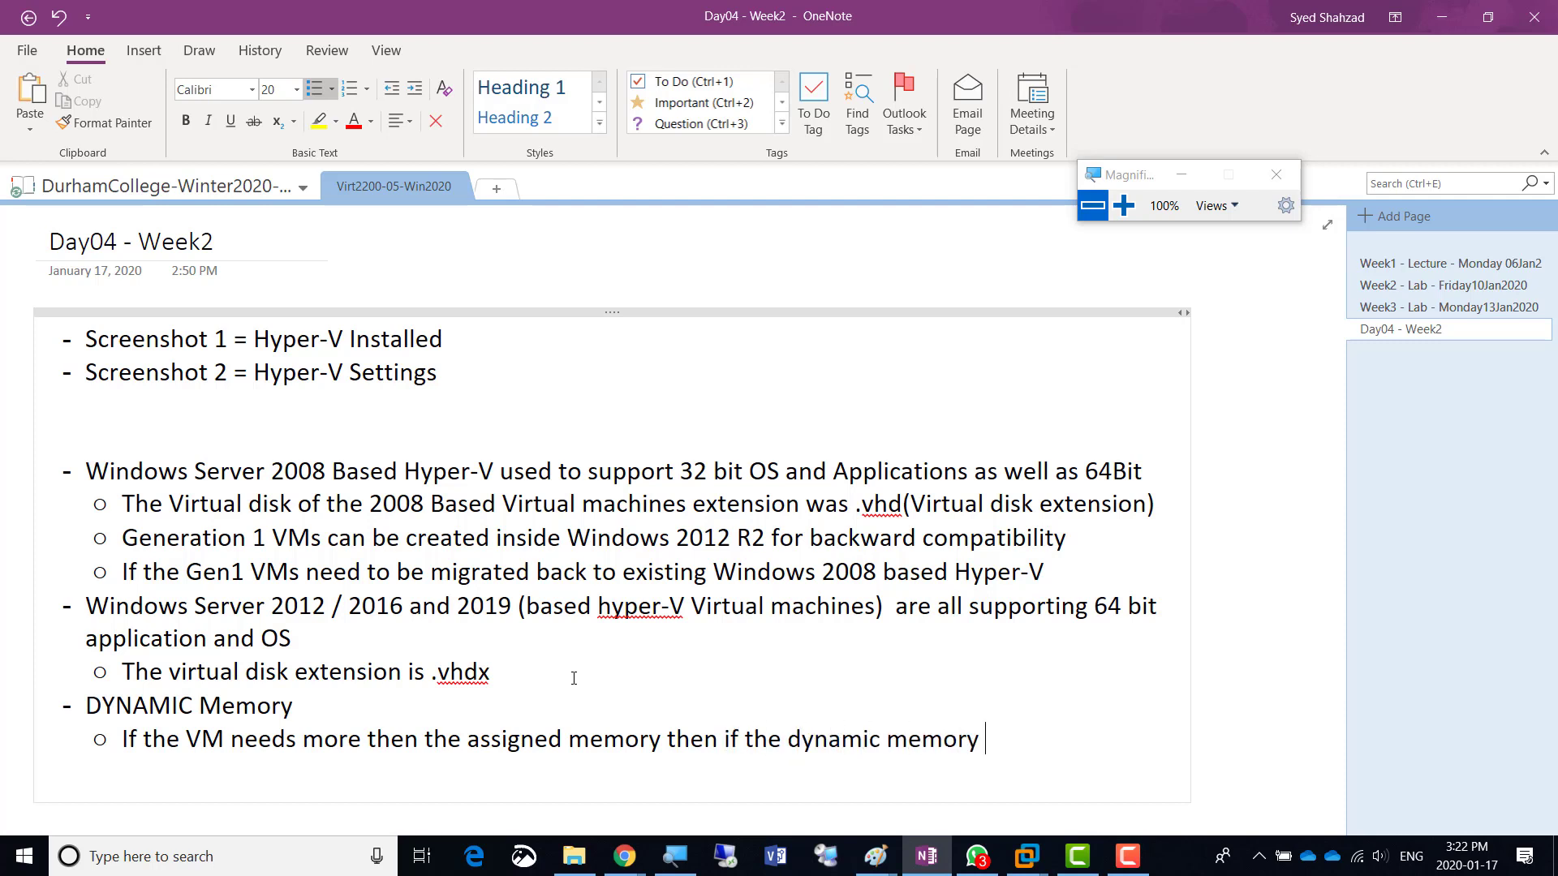
pyautogui.write('option I ')
pyautogui.write('se')
pyautogui.press('BackSpace')
pyautogui.press('BackSpace')
pyautogui.press('BackSpace')
pyautogui.press('BackSpace')
pyautogui.write('is selected then')
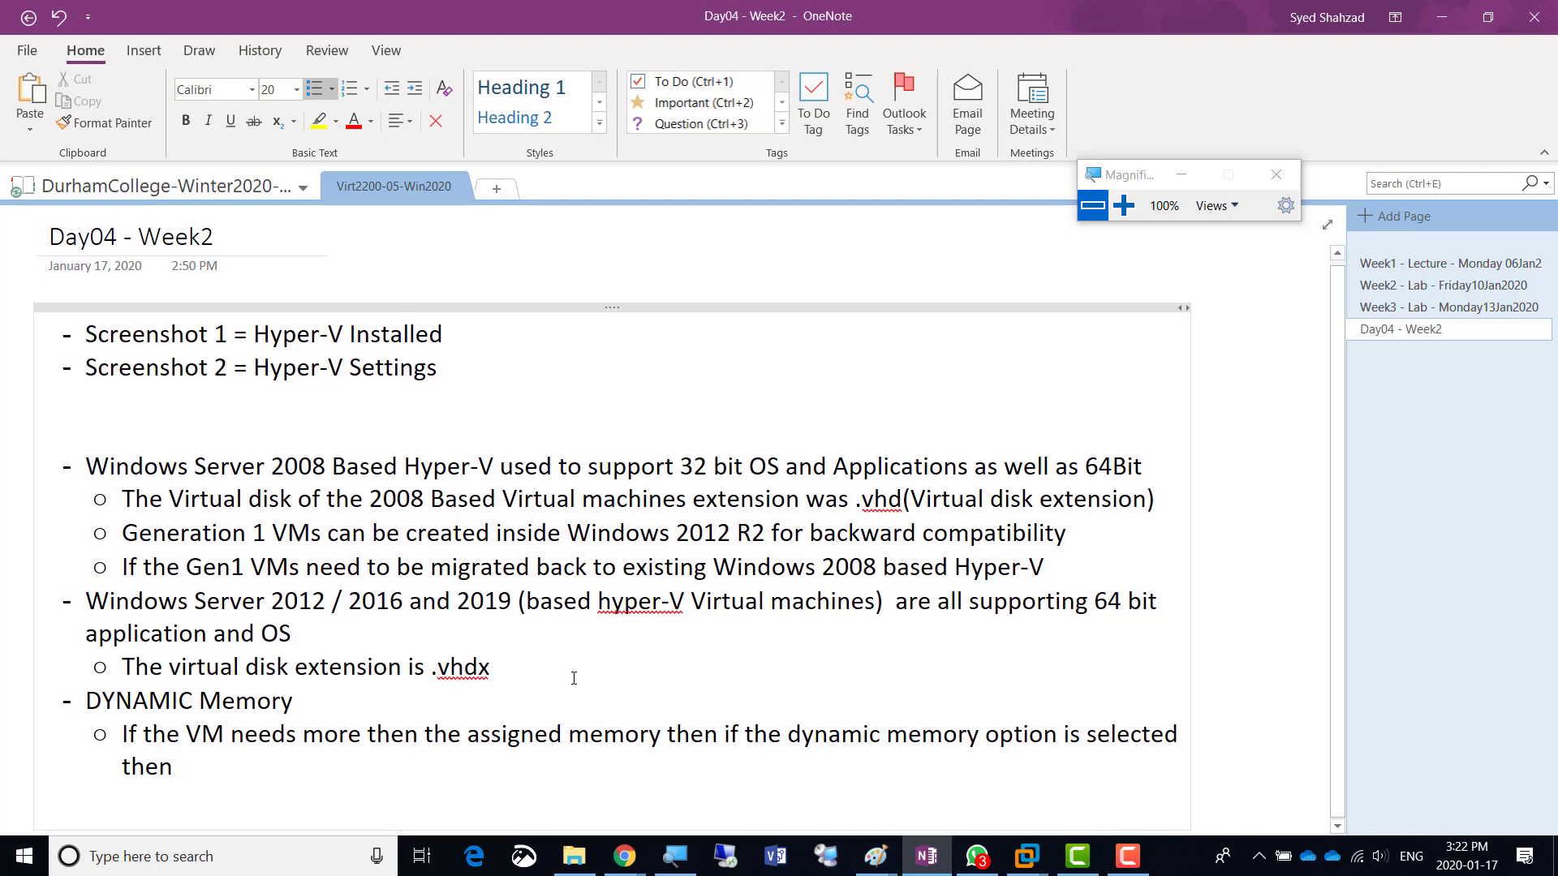
pyautogui.write(' the Host is resposible to provid')
pyautogui.press('BackSpace')
pyautogui.write('e any further e')
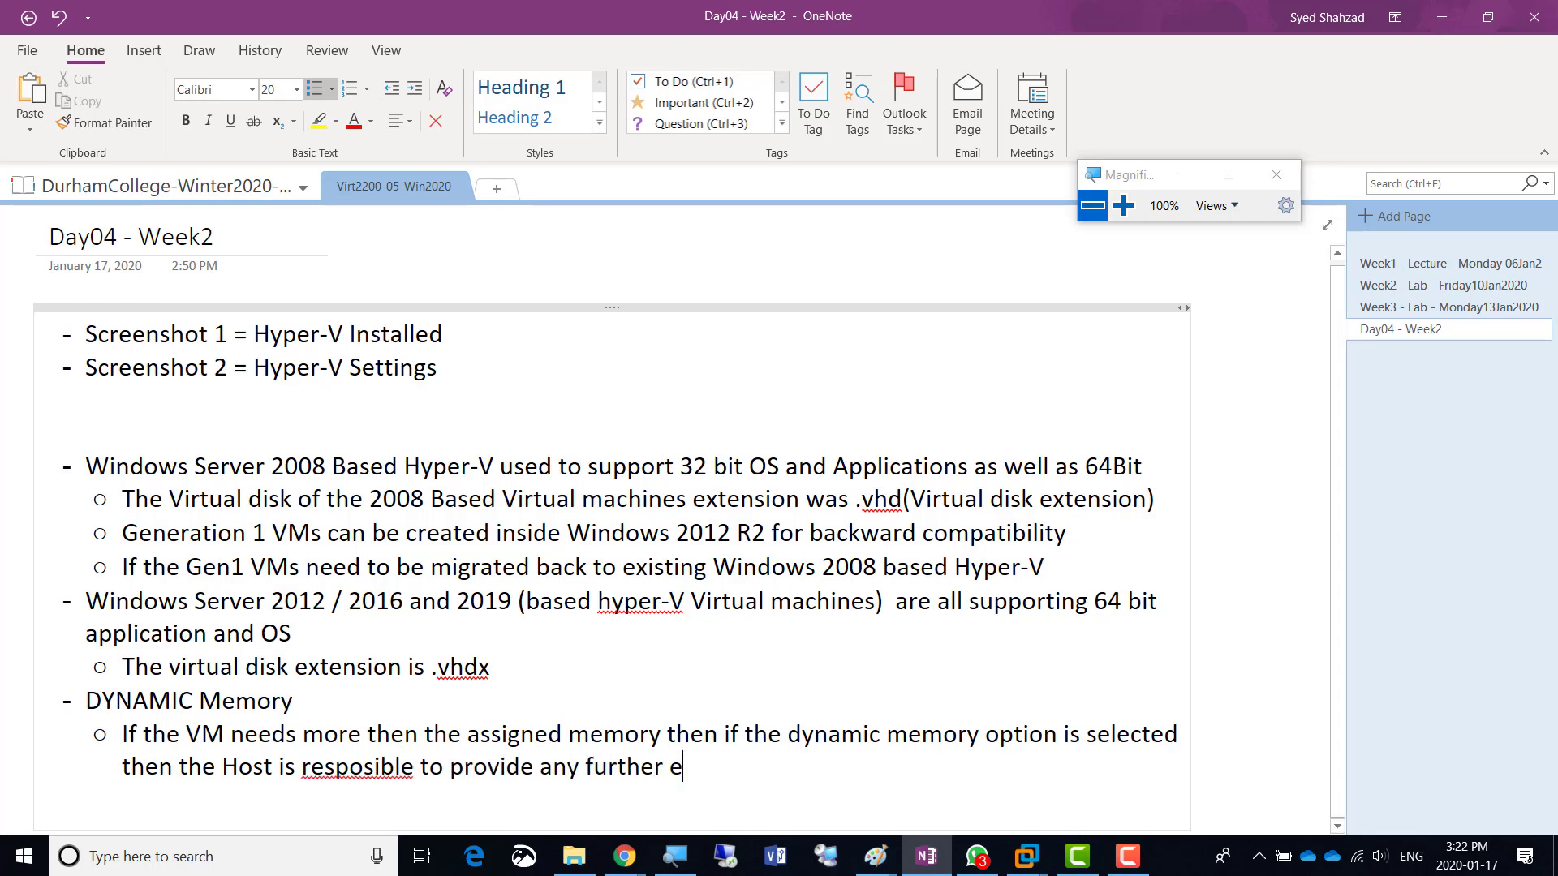
pyautogui.press('BackSpace')
pyautogui.write('a')
pyautogui.press('BackSpace')
pyautogui.write('vailablememeory form t')
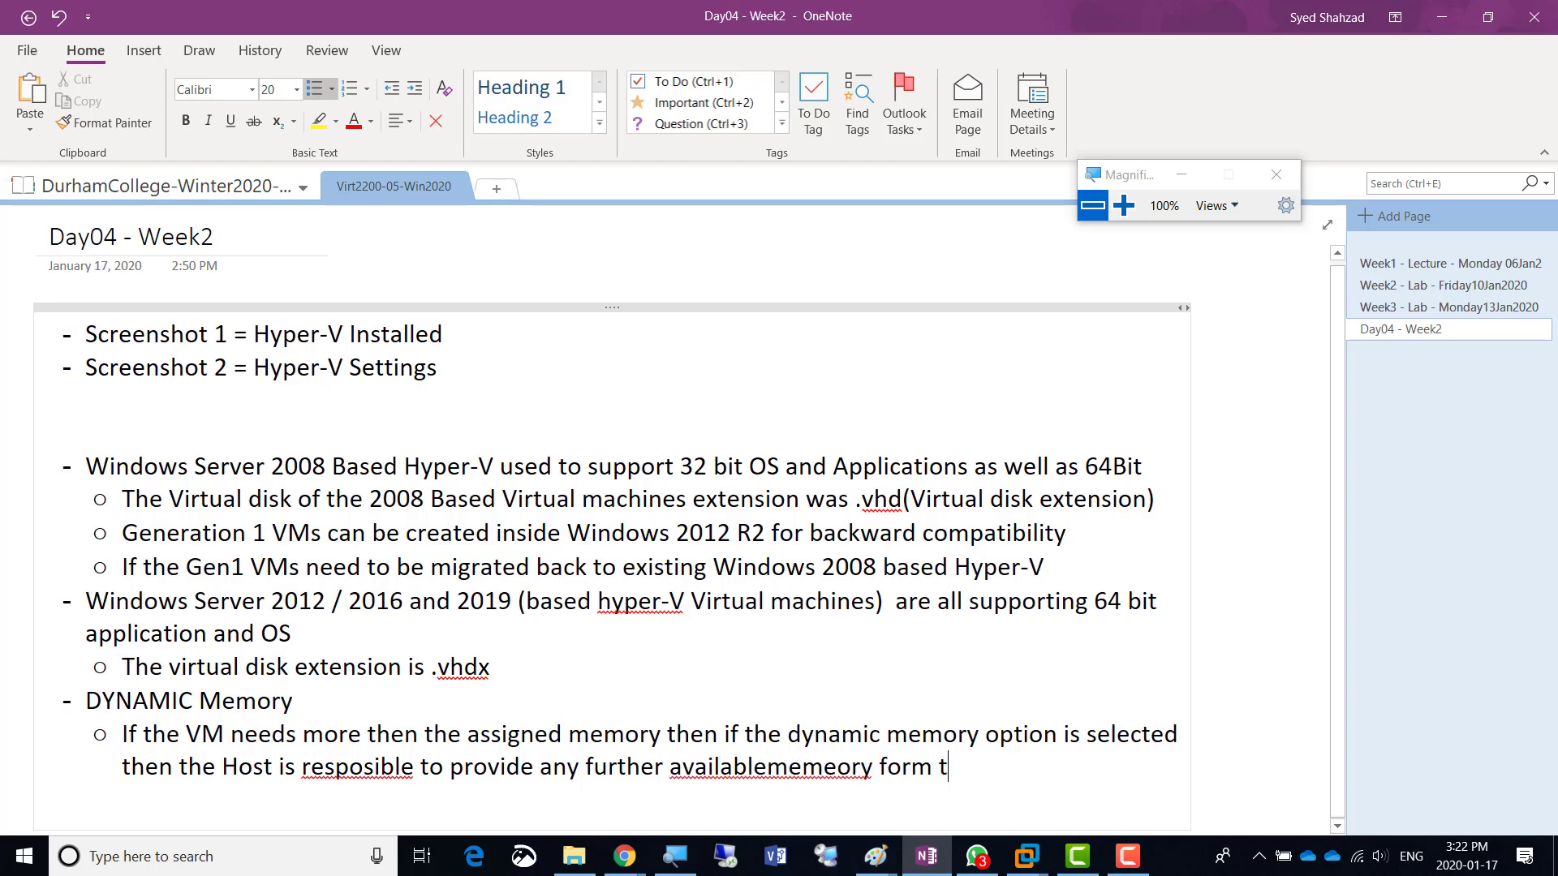
pyautogui.write('he total')
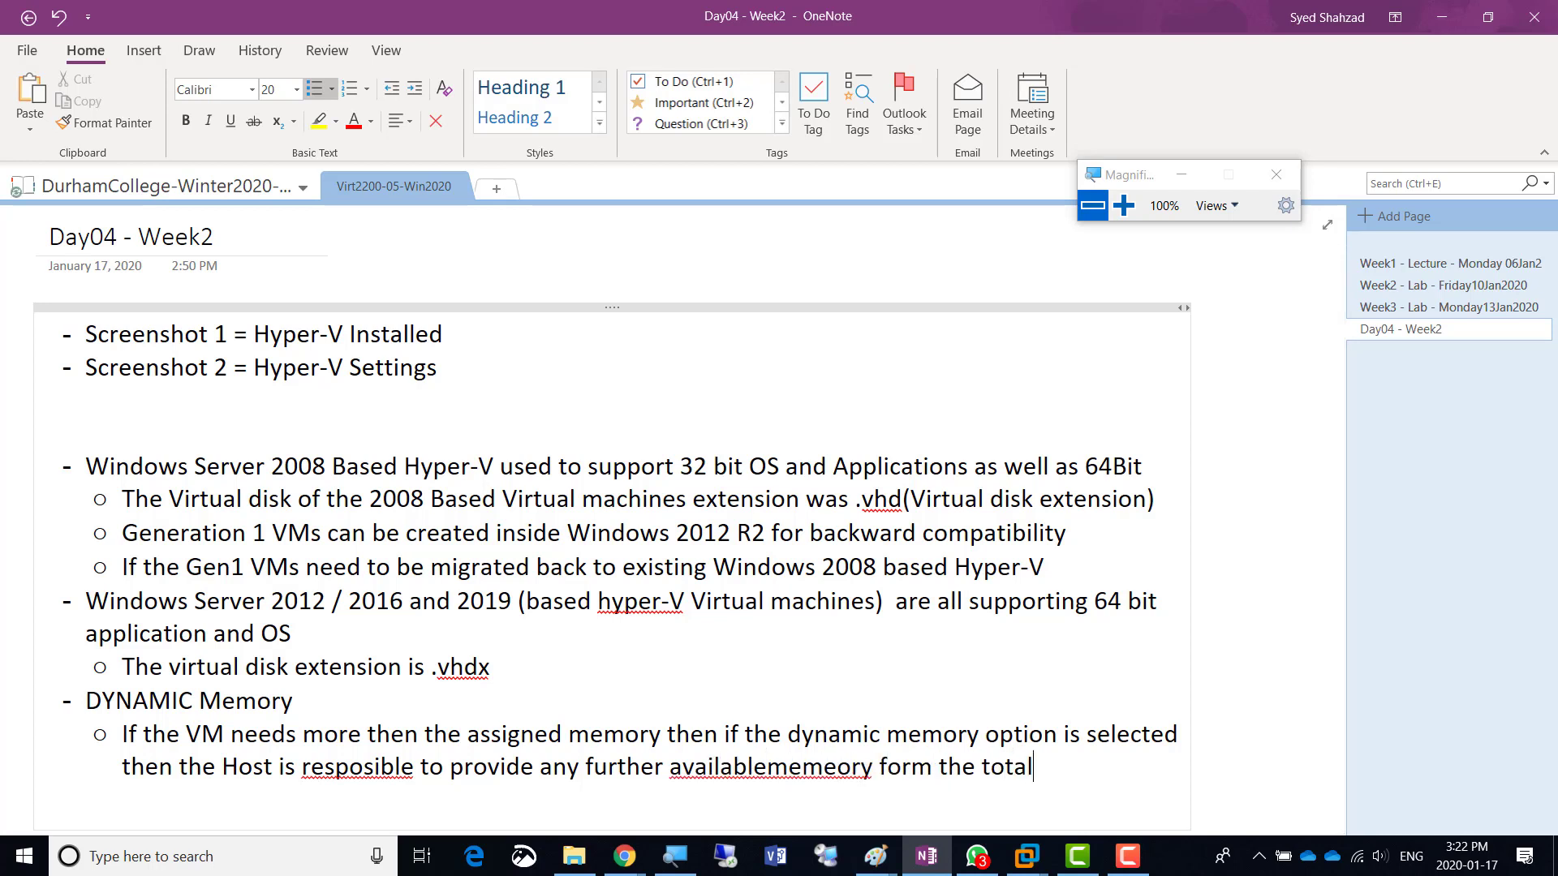
pyautogui.write(' physical memory')
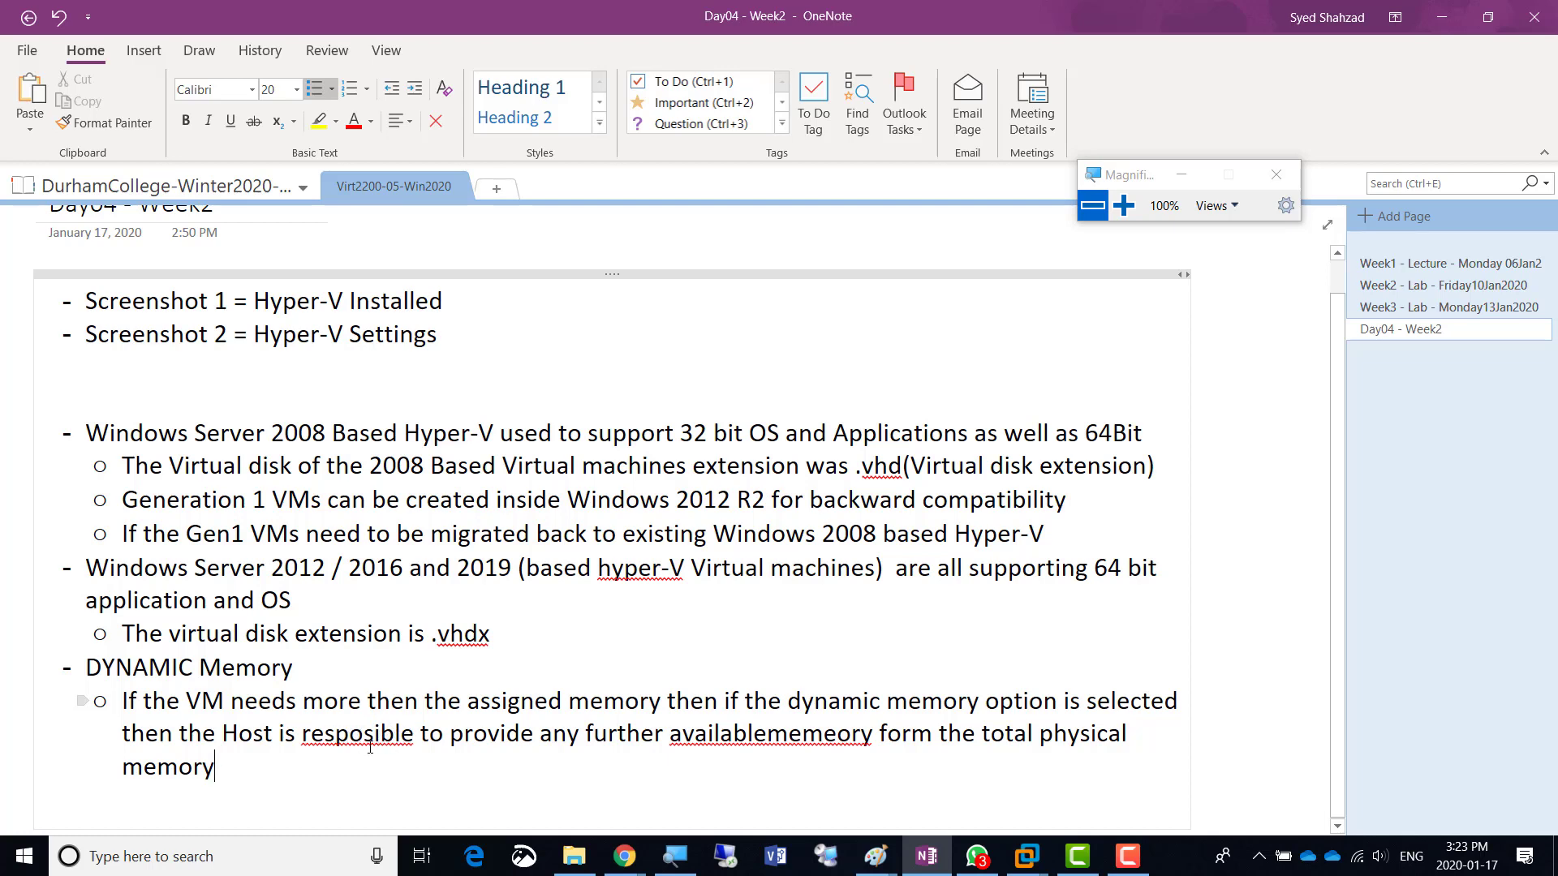
# - Correct 'resposible' and finish the note with 'The Host will provide needed memory and will take back when not needed'
pyautogui.rightClick(367, 736)
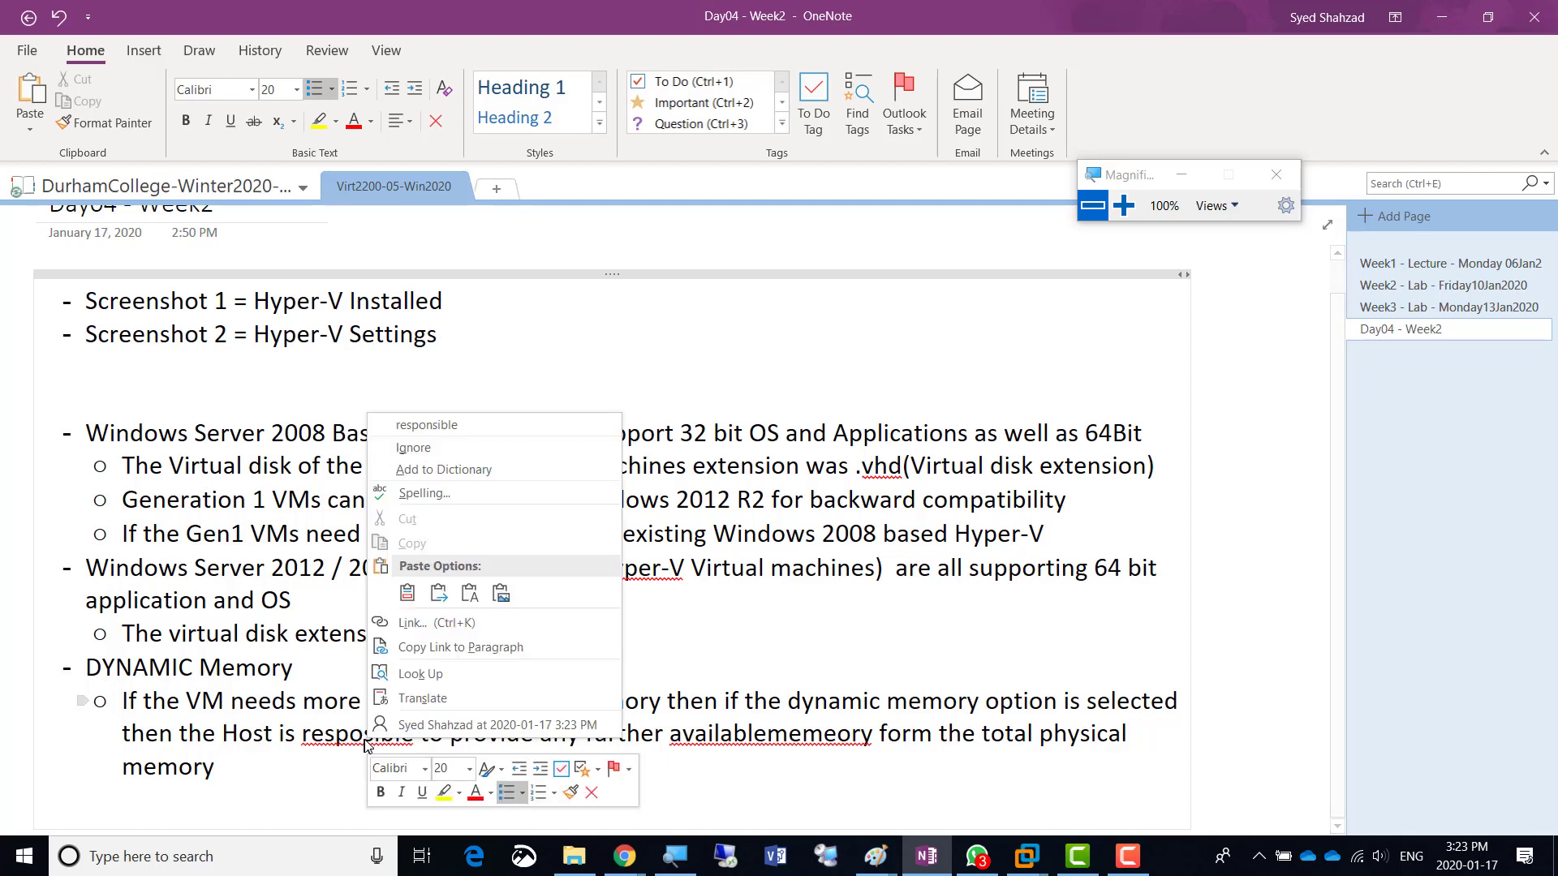
pyautogui.click(461, 429)
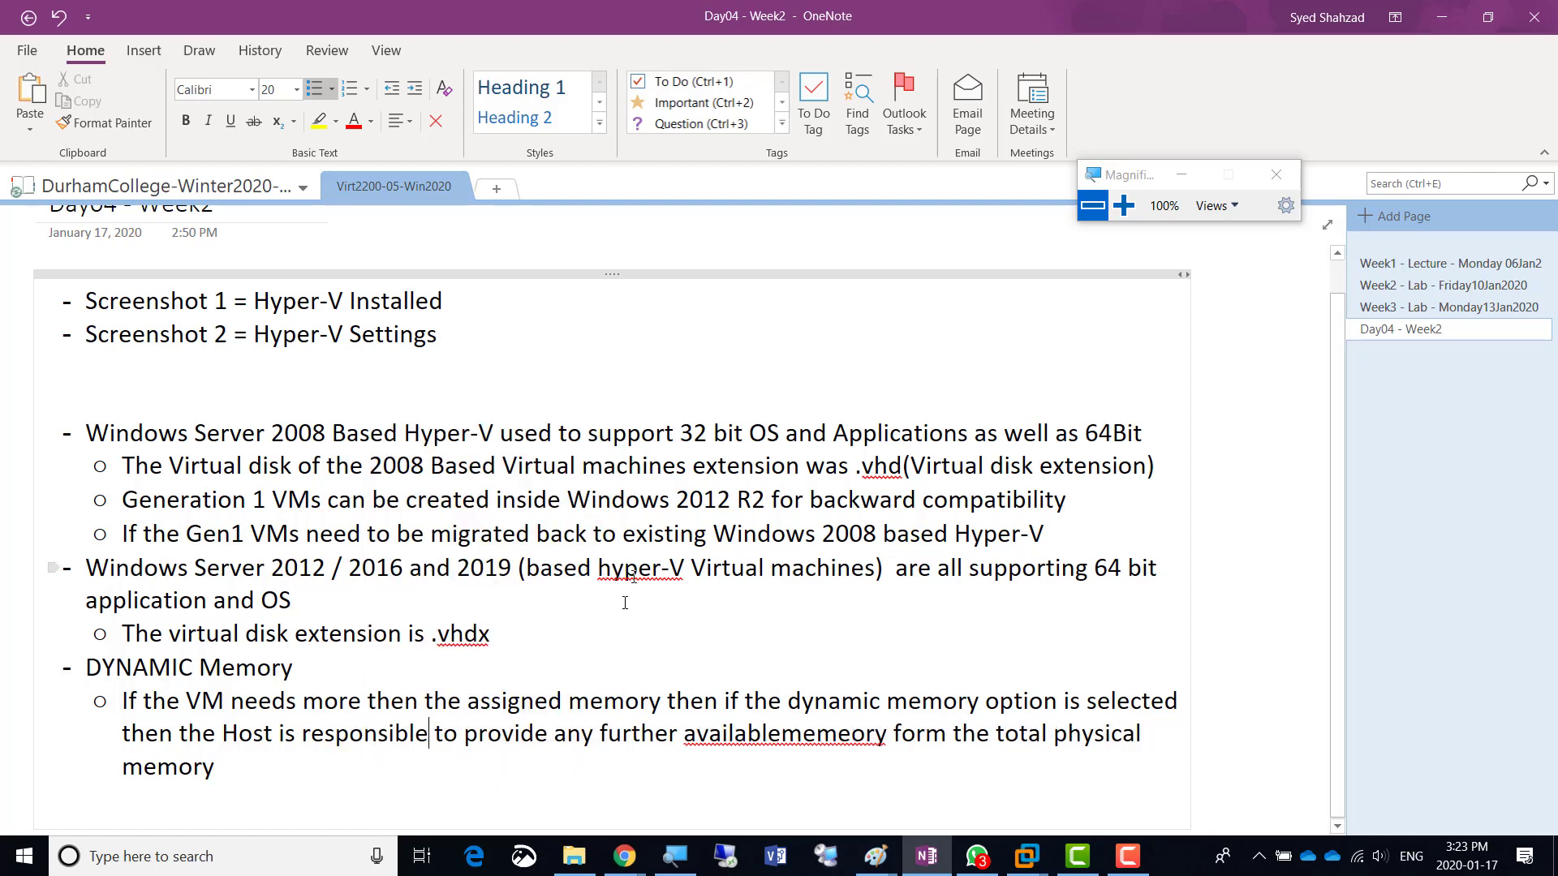
pyautogui.click(781, 736)
pyautogui.write('memory')
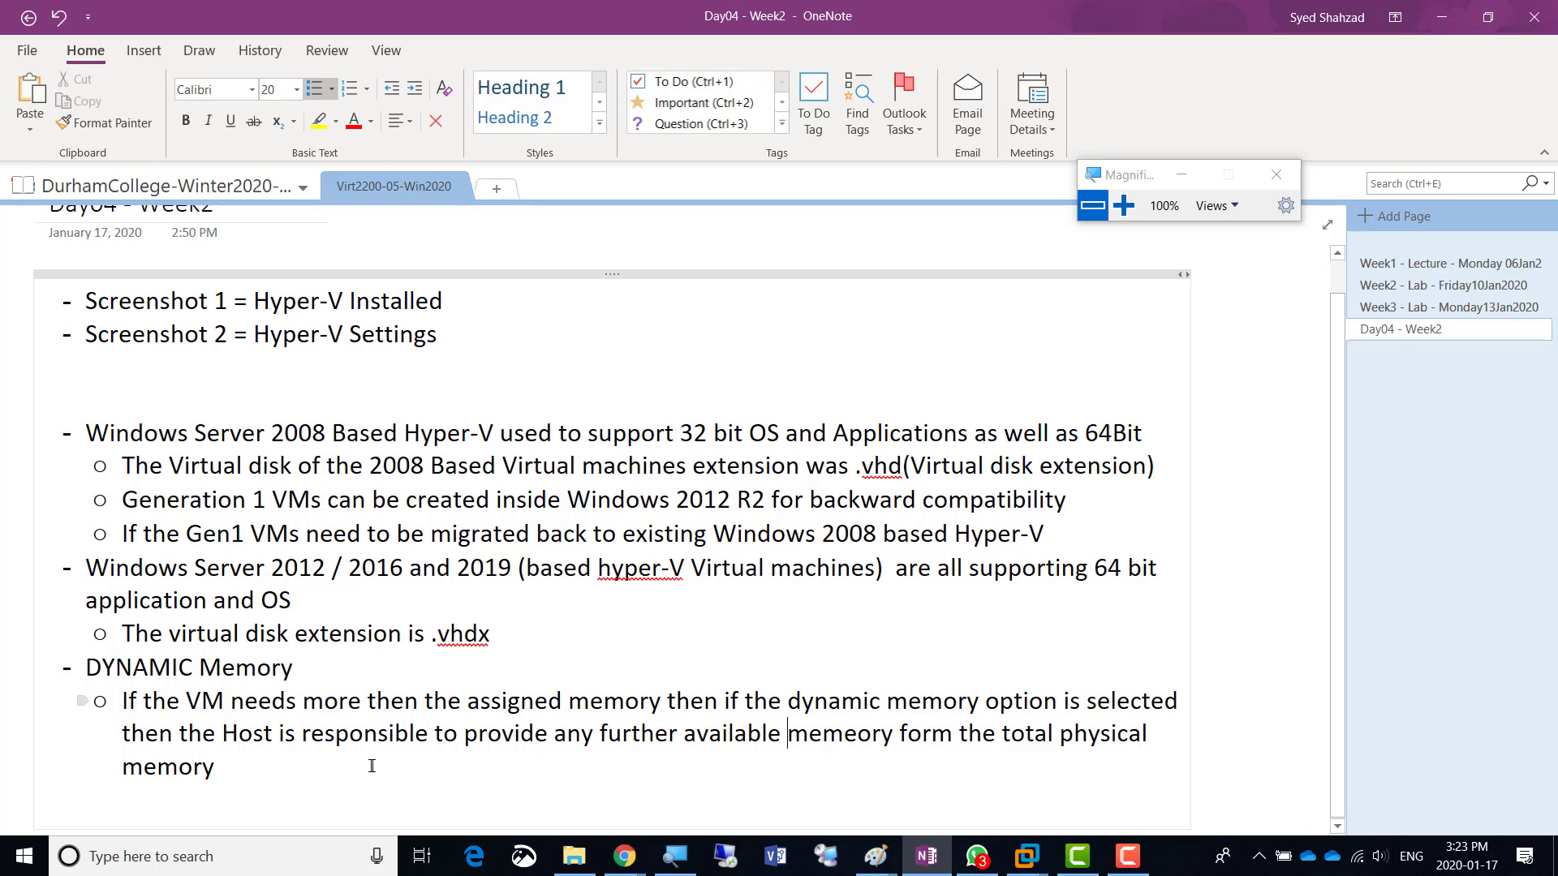
pyautogui.write('.')
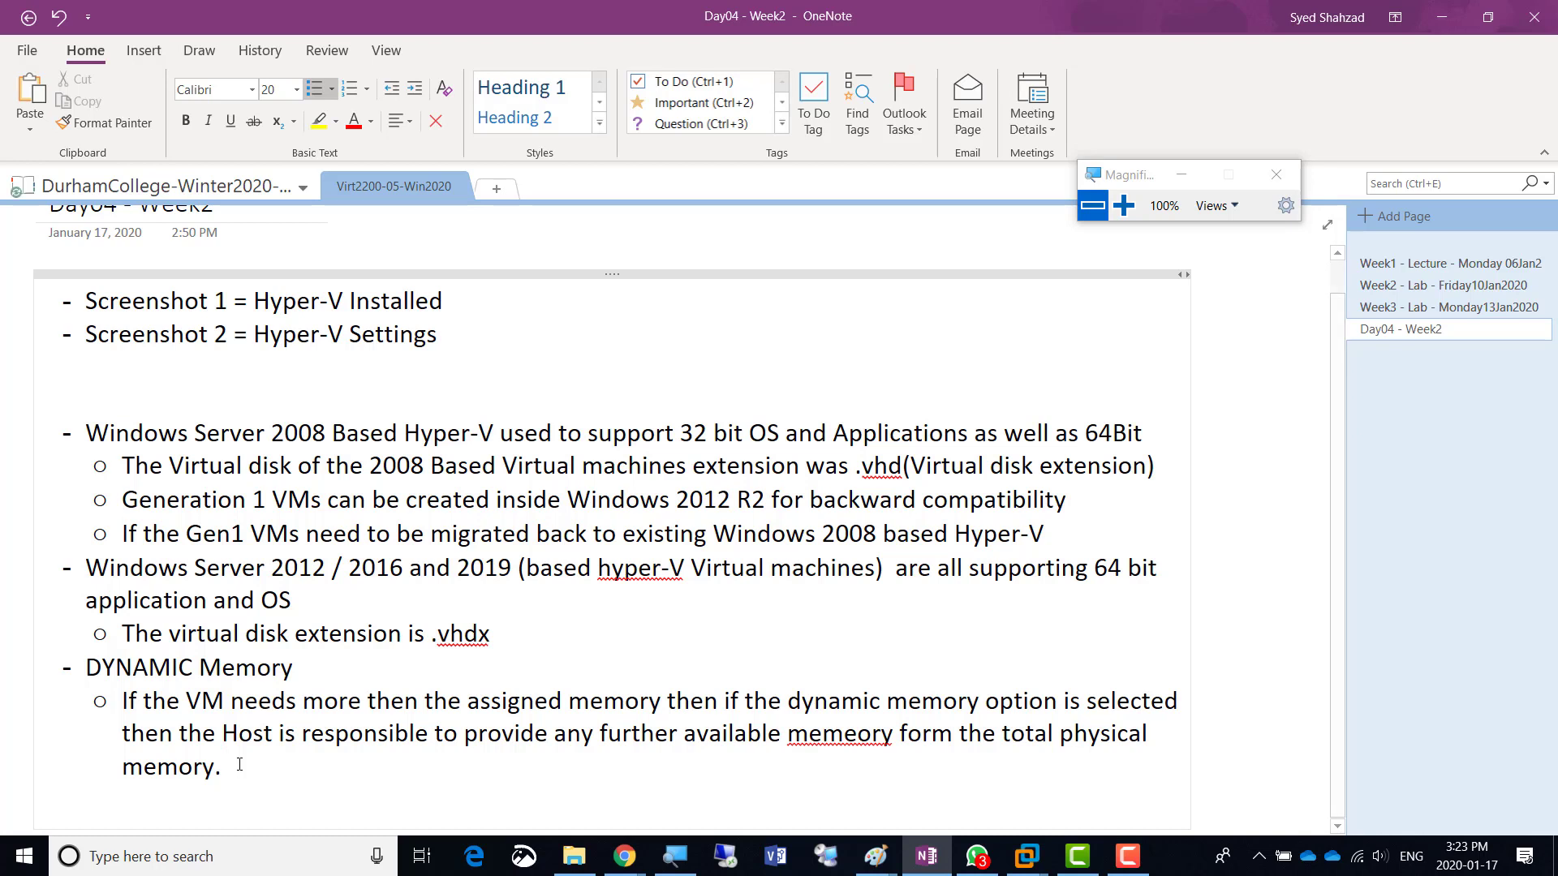
pyautogui.write(' The Host will')
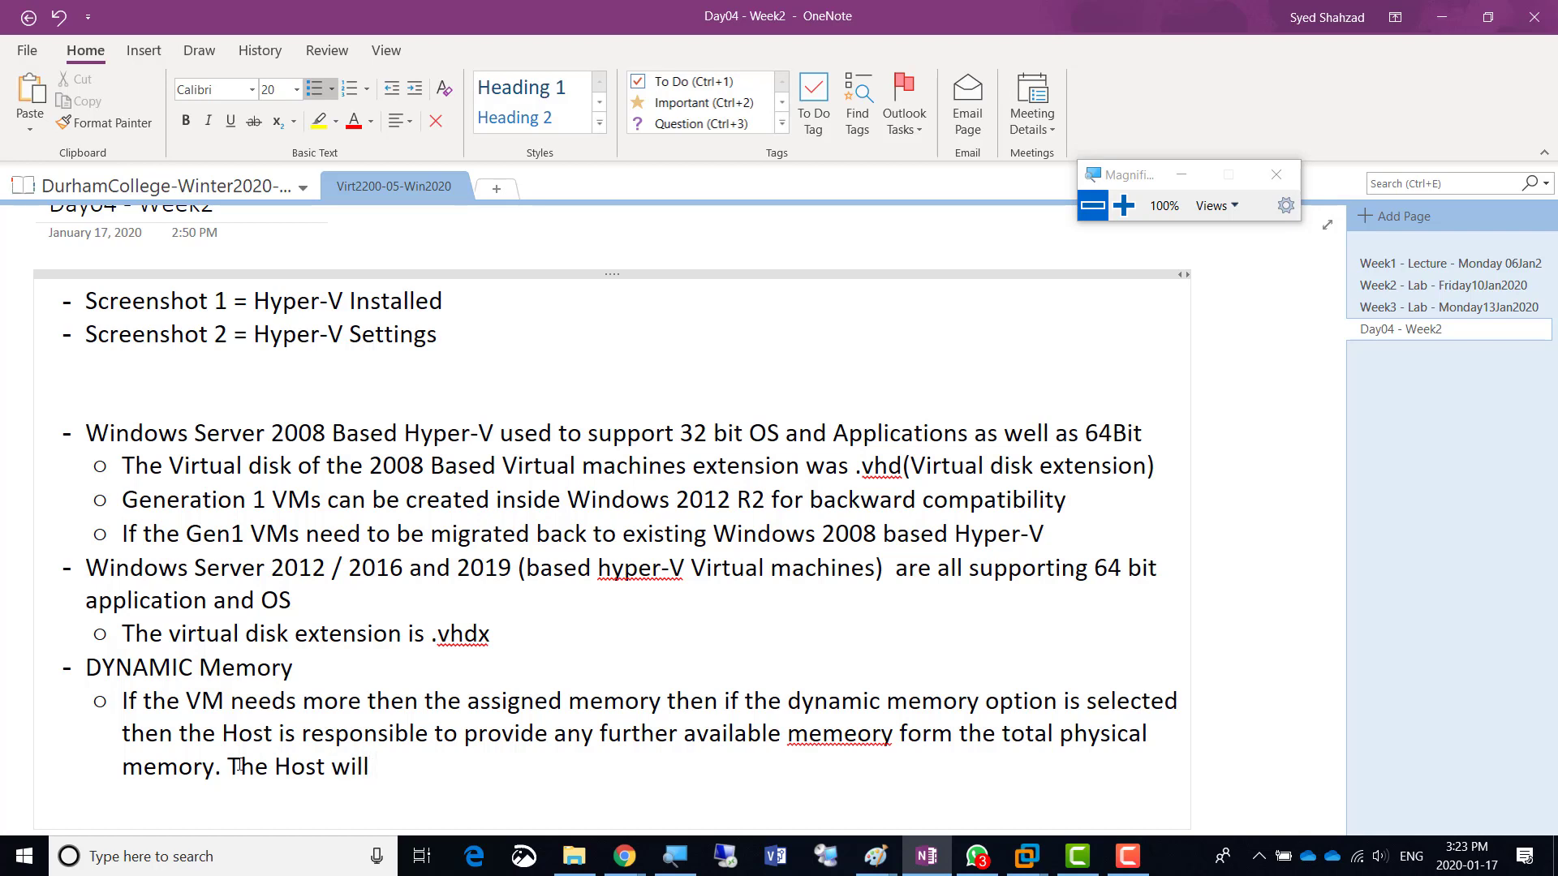
pyautogui.write(' provide needed memory and will take back')
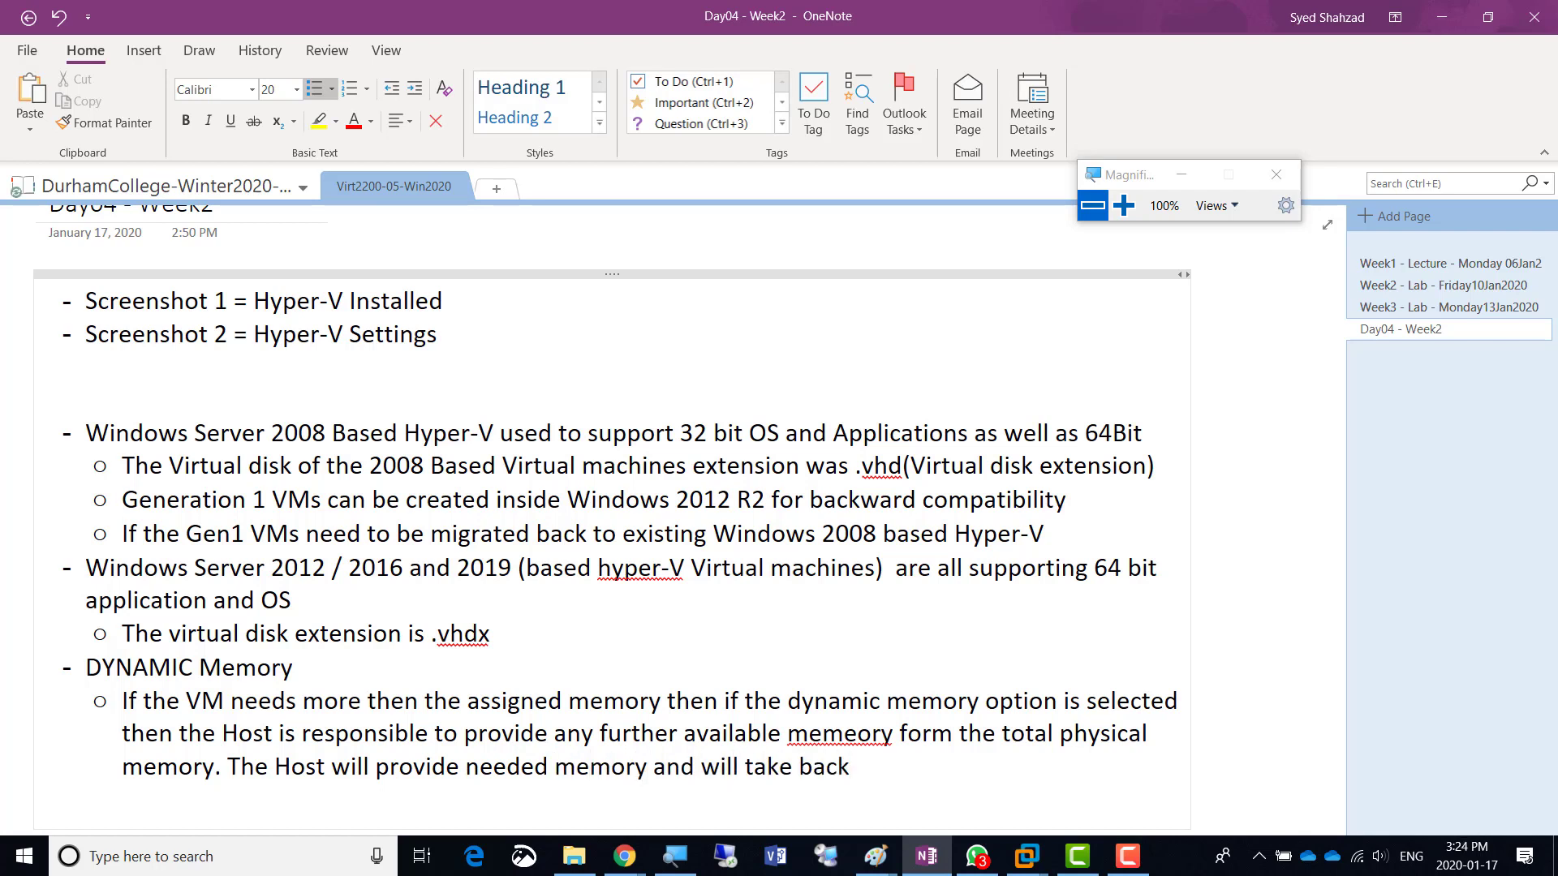
pyautogui.write(' when not needed')
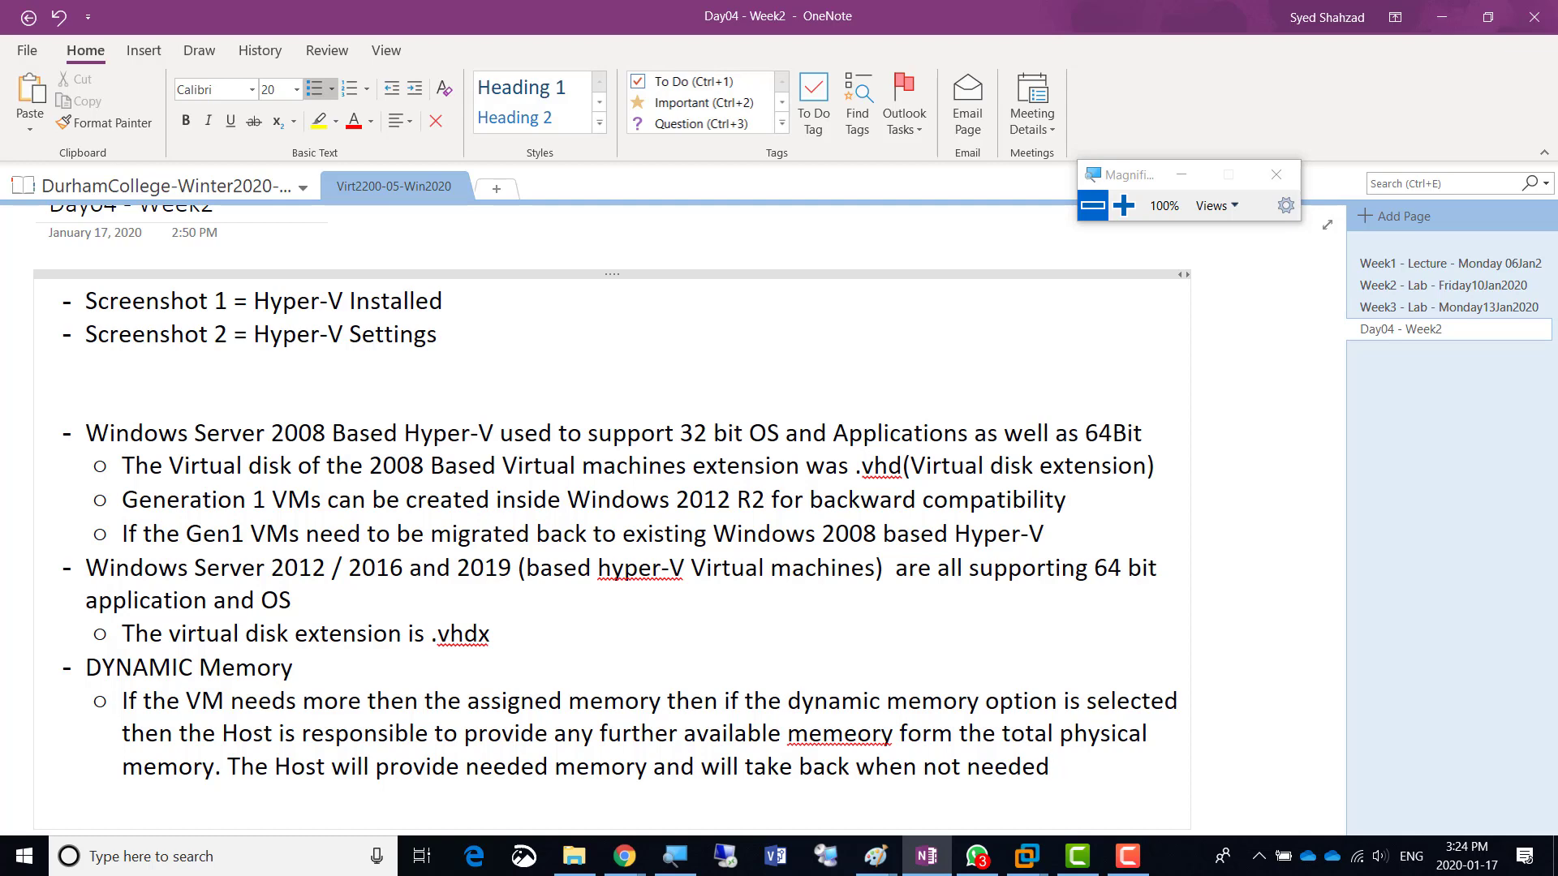
# - Correct 'memeory' to 'memory' and return to the VM wizard
pyautogui.click(857, 735)
pyautogui.rightClick(858, 735)
pyautogui.click(908, 421)
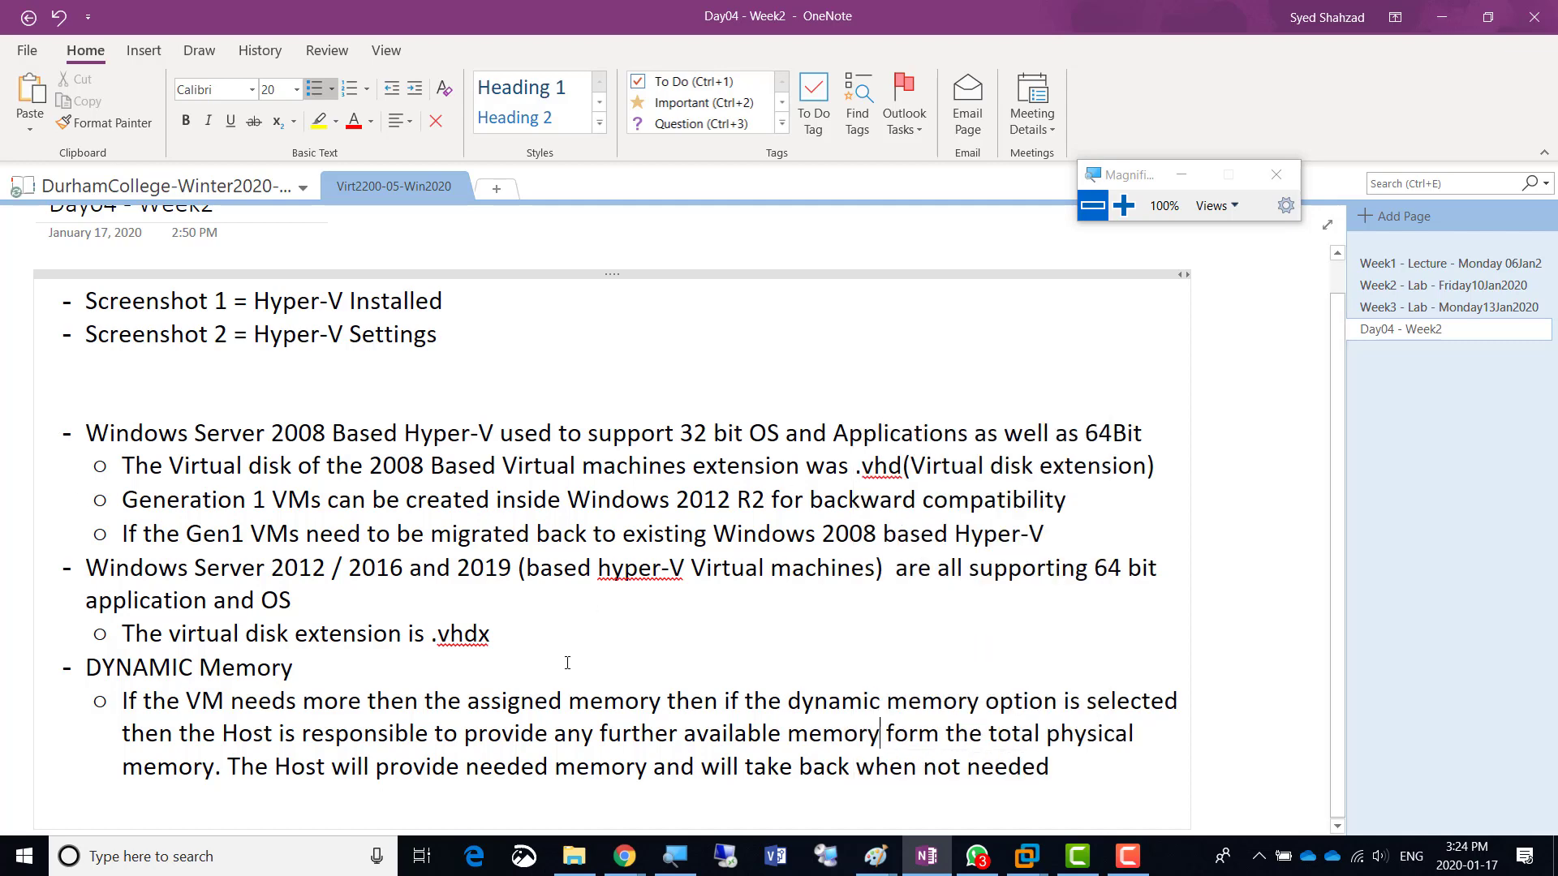
pyautogui.hotkey('alt', 'Tab')
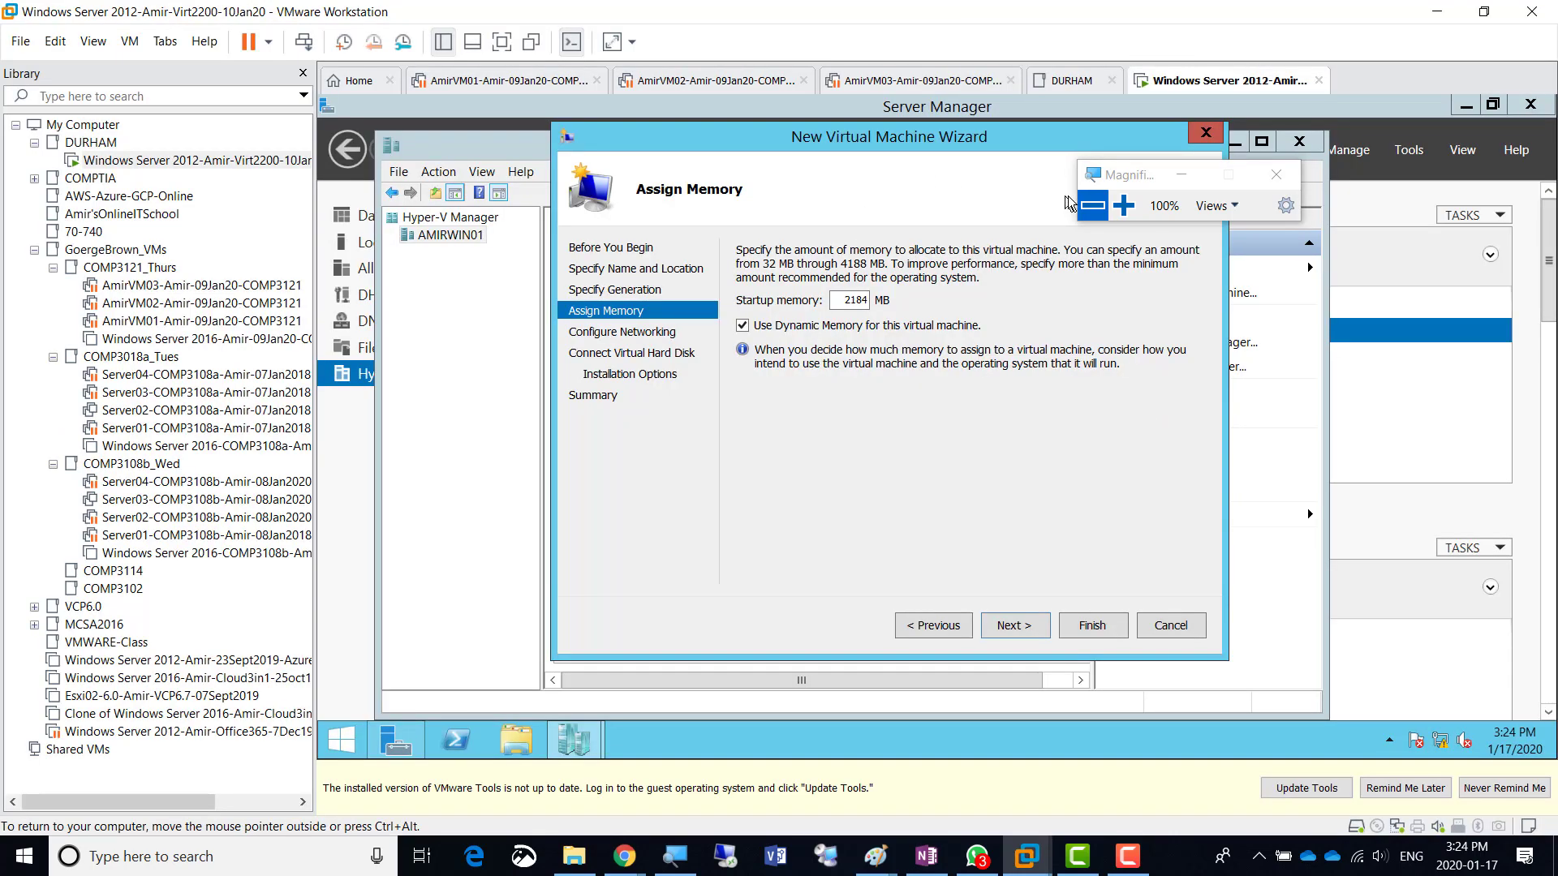
# - Toggle Dynamic Memory off and back on under Magnifier, then bring OneNote to the front
pyautogui.click(1124, 206)
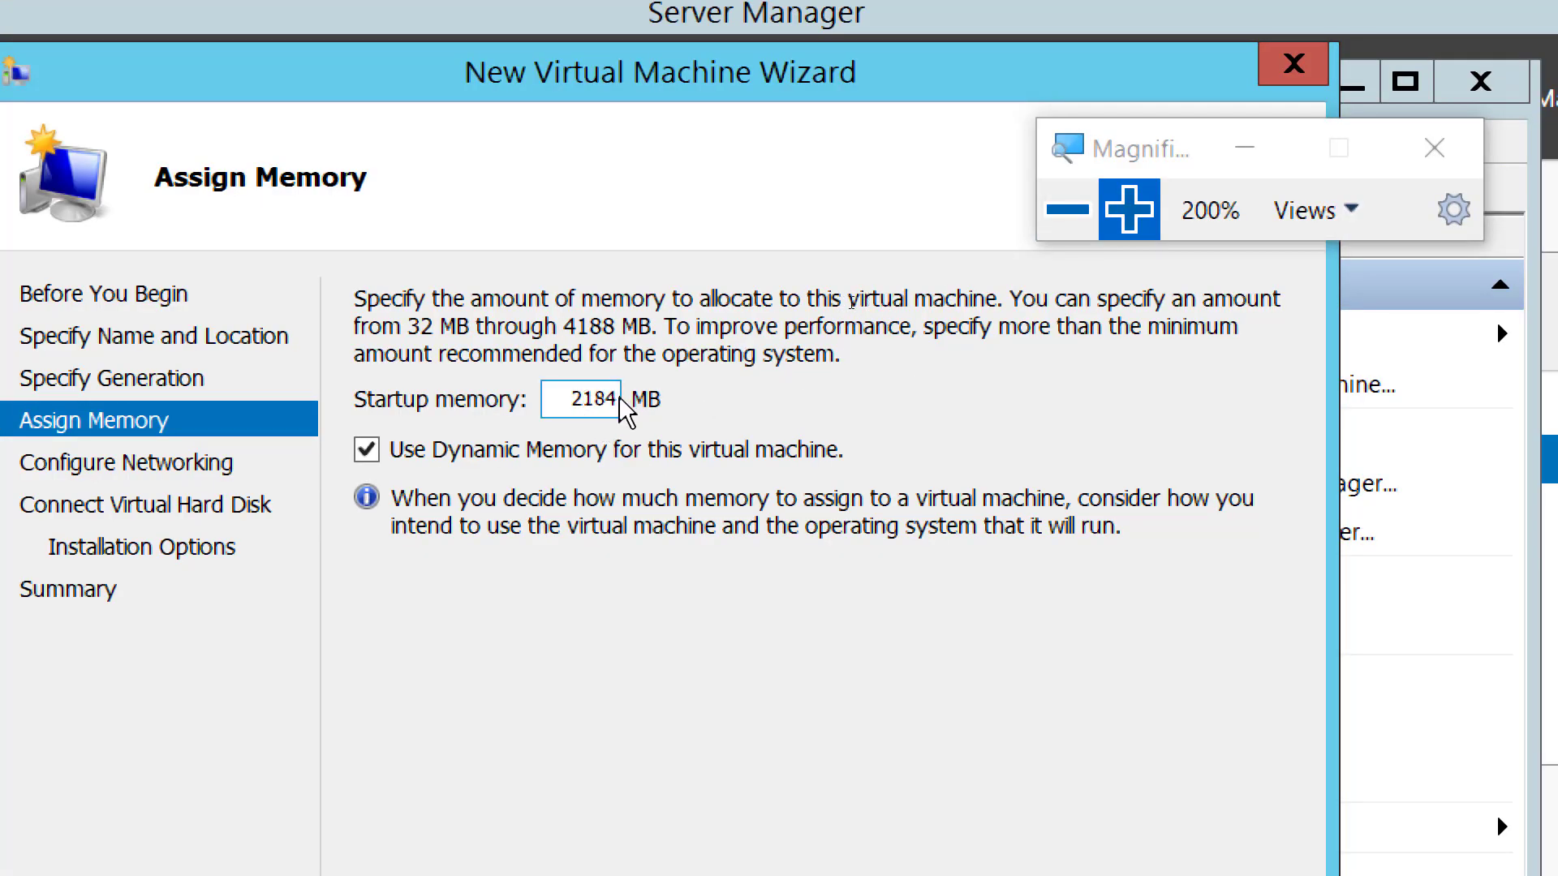
pyautogui.click(366, 456)
pyautogui.click(456, 451)
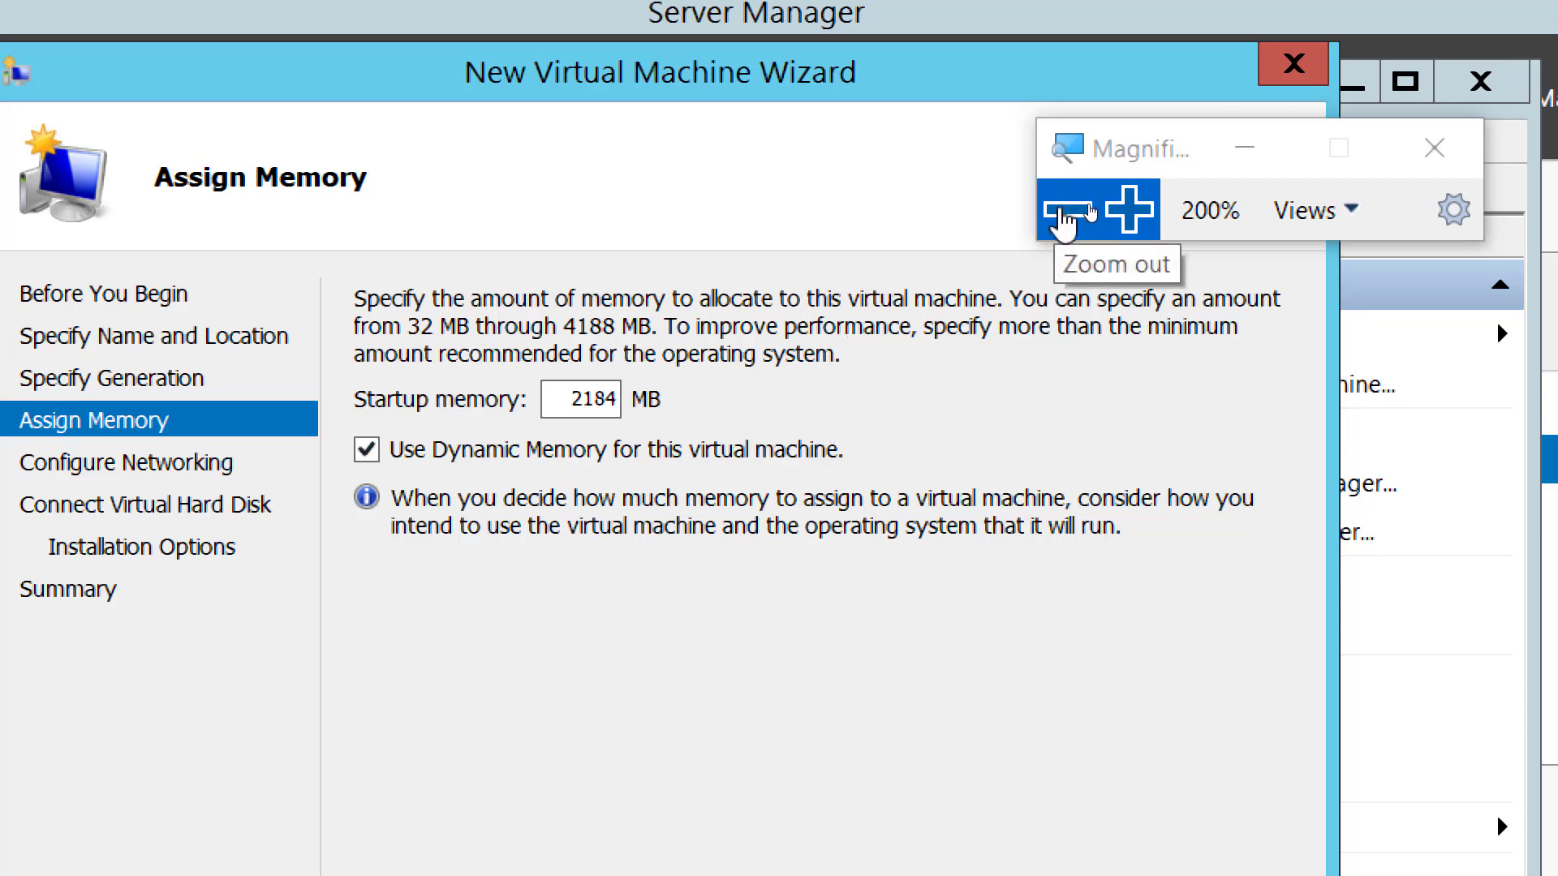
pyautogui.click(1064, 213)
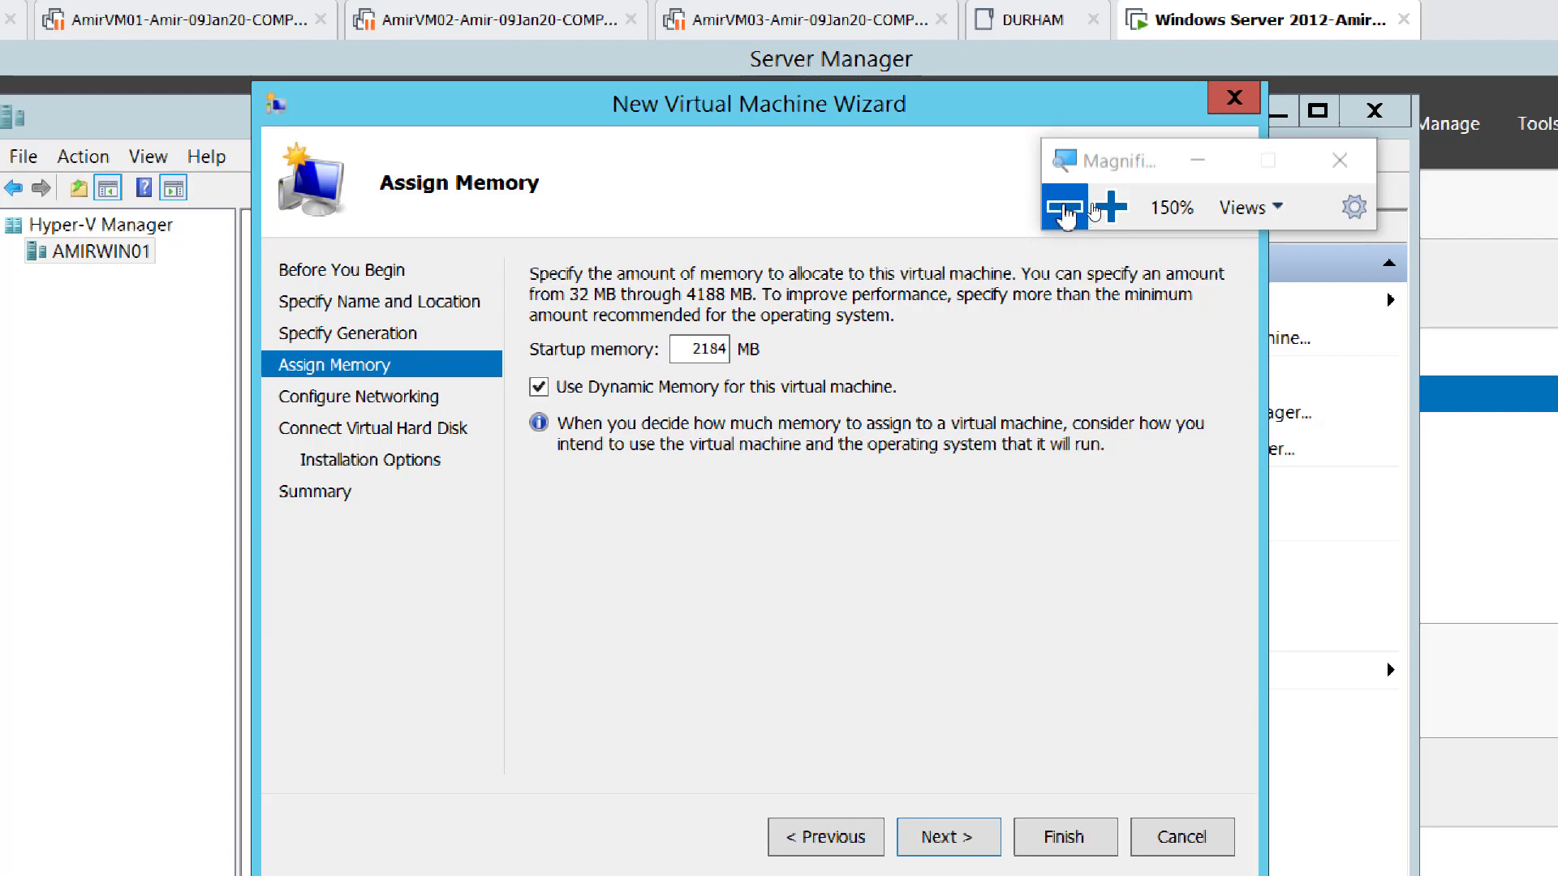
pyautogui.click(1065, 213)
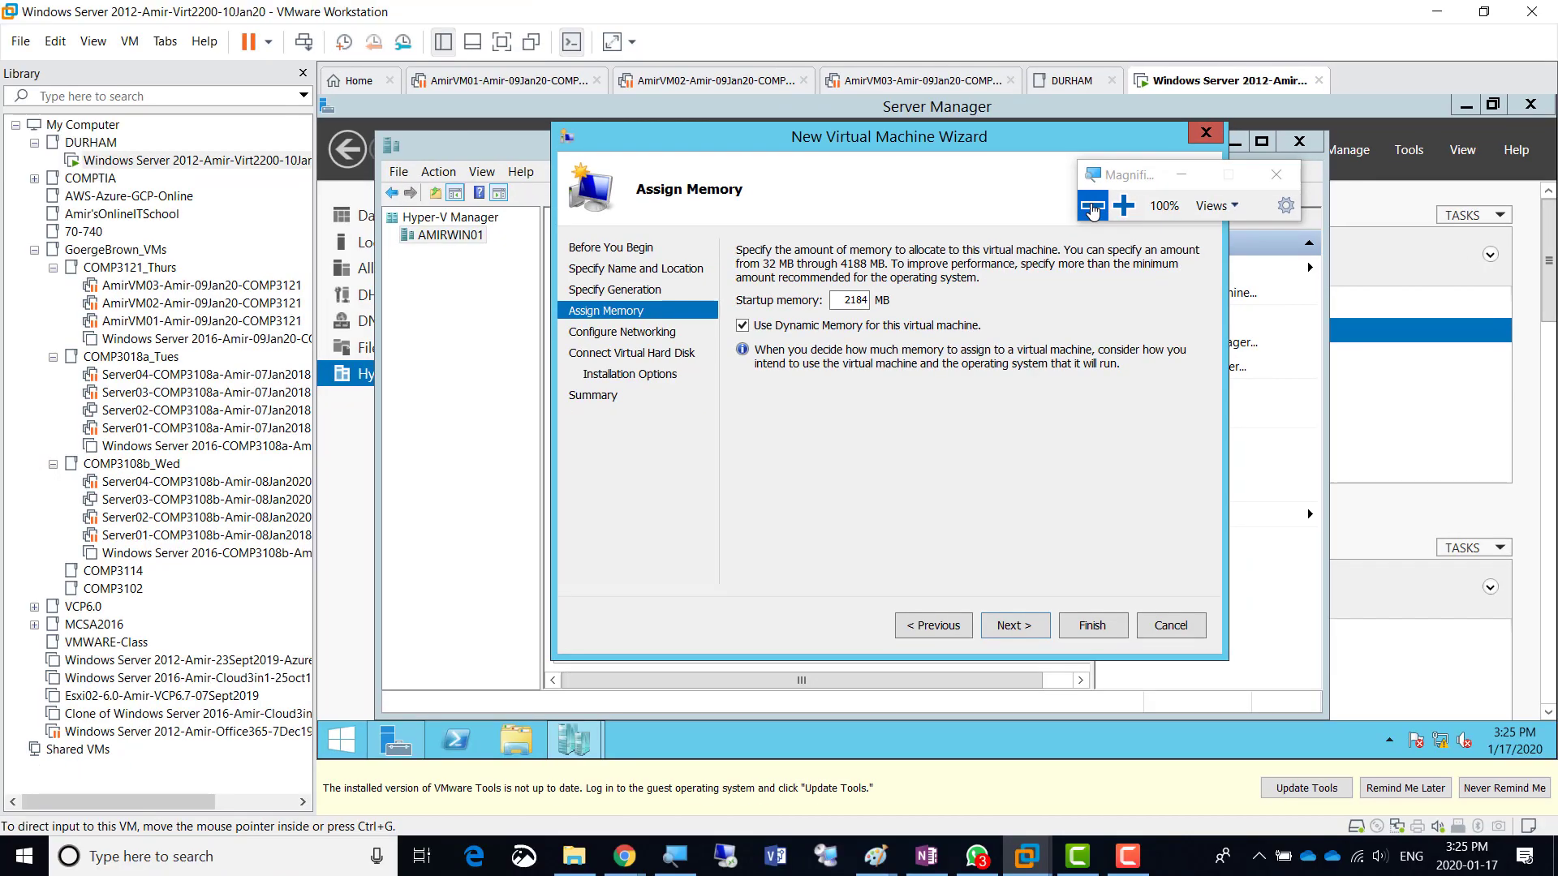
pyautogui.click(1124, 206)
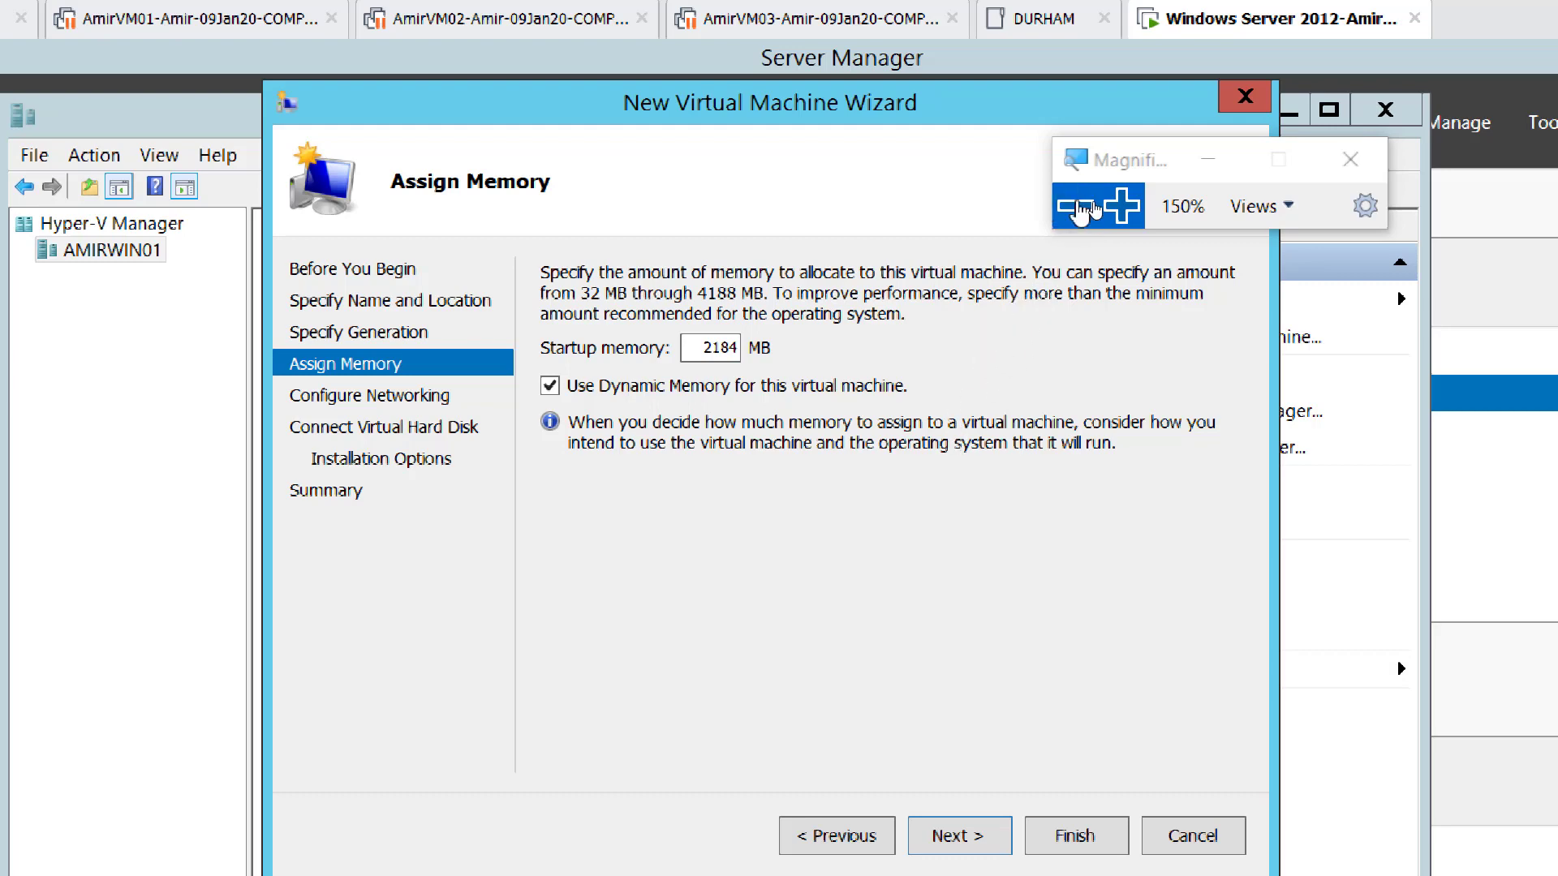
pyautogui.click(1081, 209)
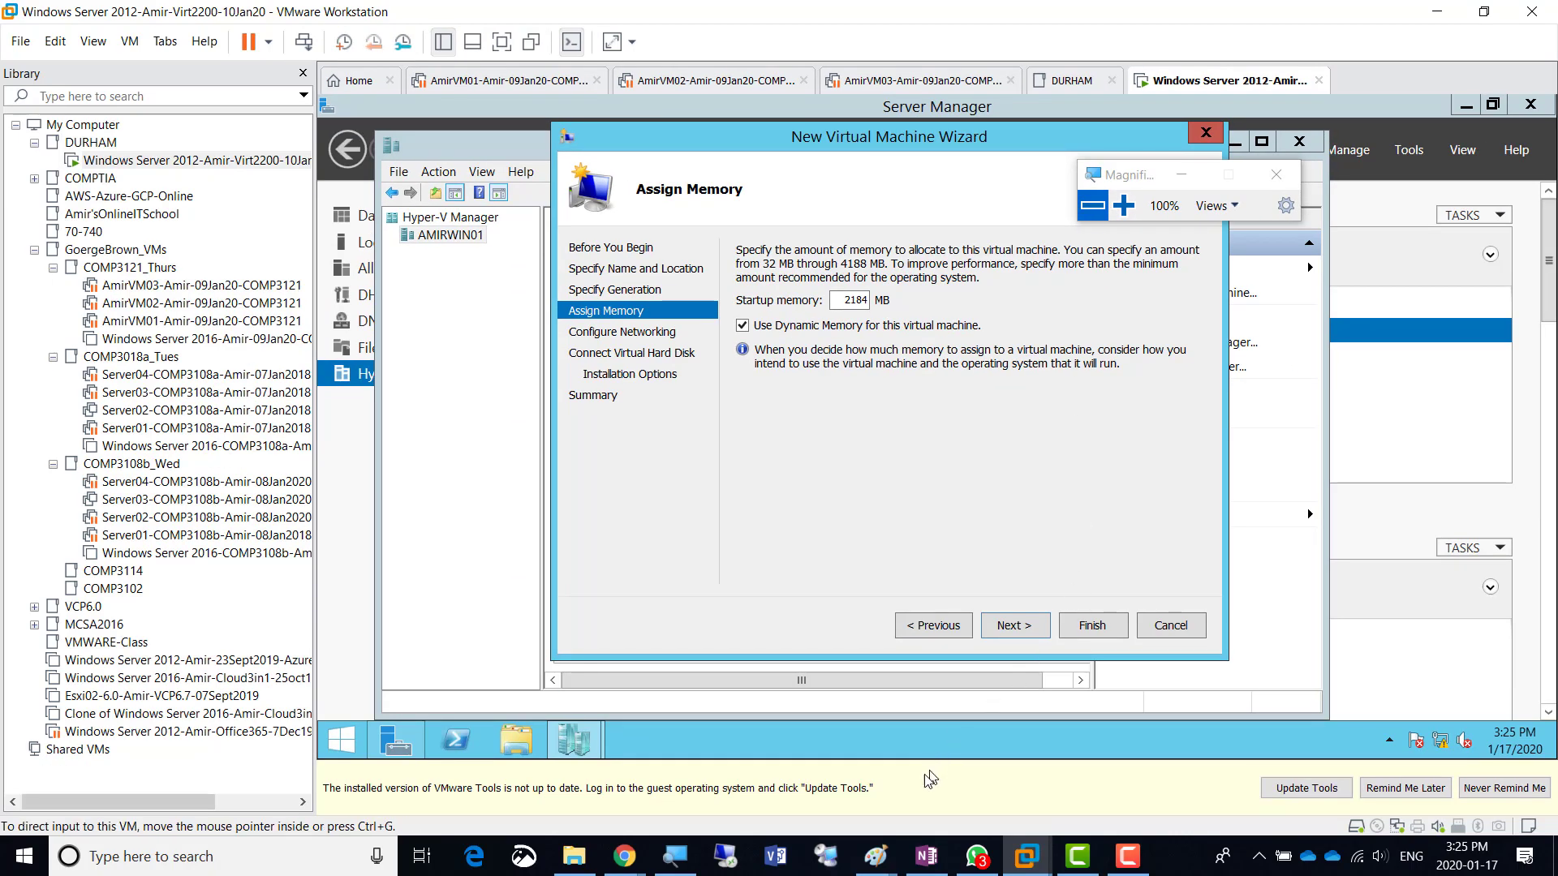
pyautogui.click(926, 859)
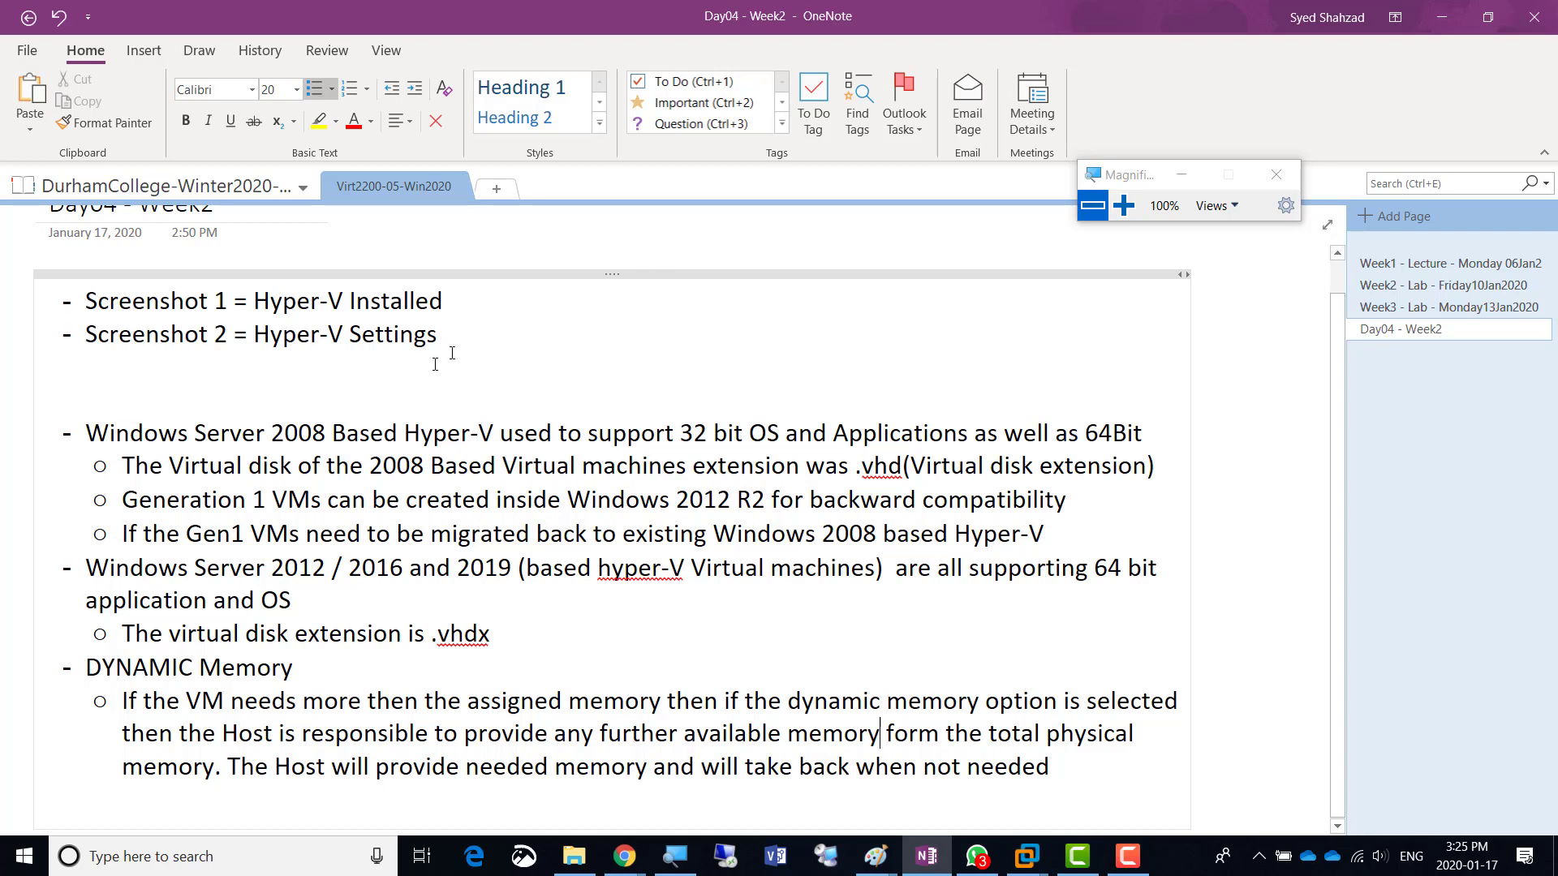
# - Add the bullet 'Screenshot 3 = Dynamic Memory Selected' below the Hyper-V Settings line, then return to VMware
pyautogui.press('Return')
pyautogui.write('Screenshot 3 =')
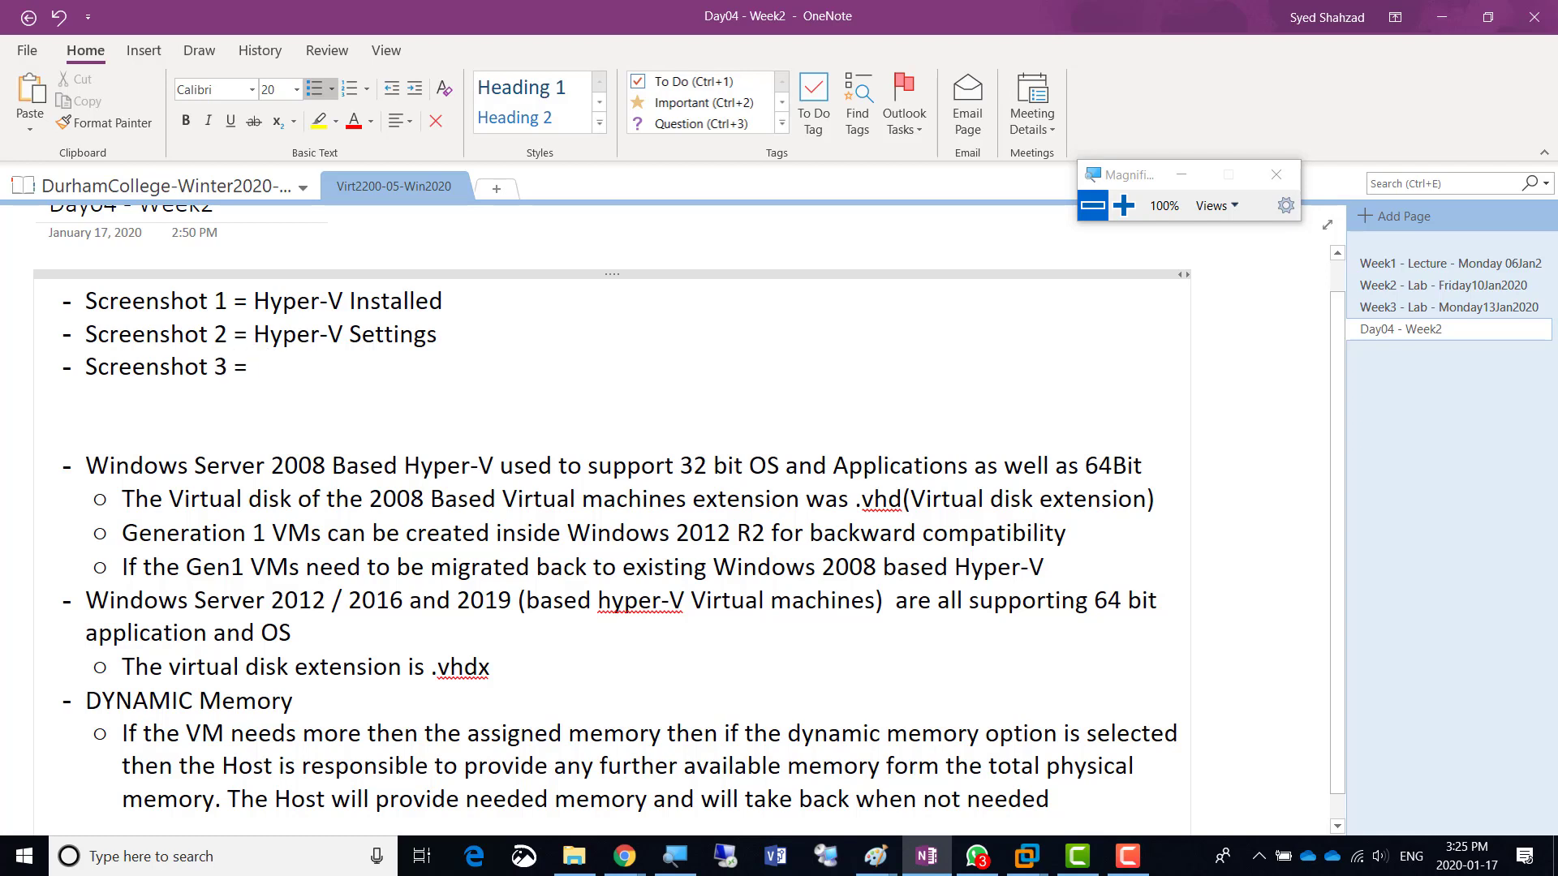
pyautogui.write('  Dynamic Memory')
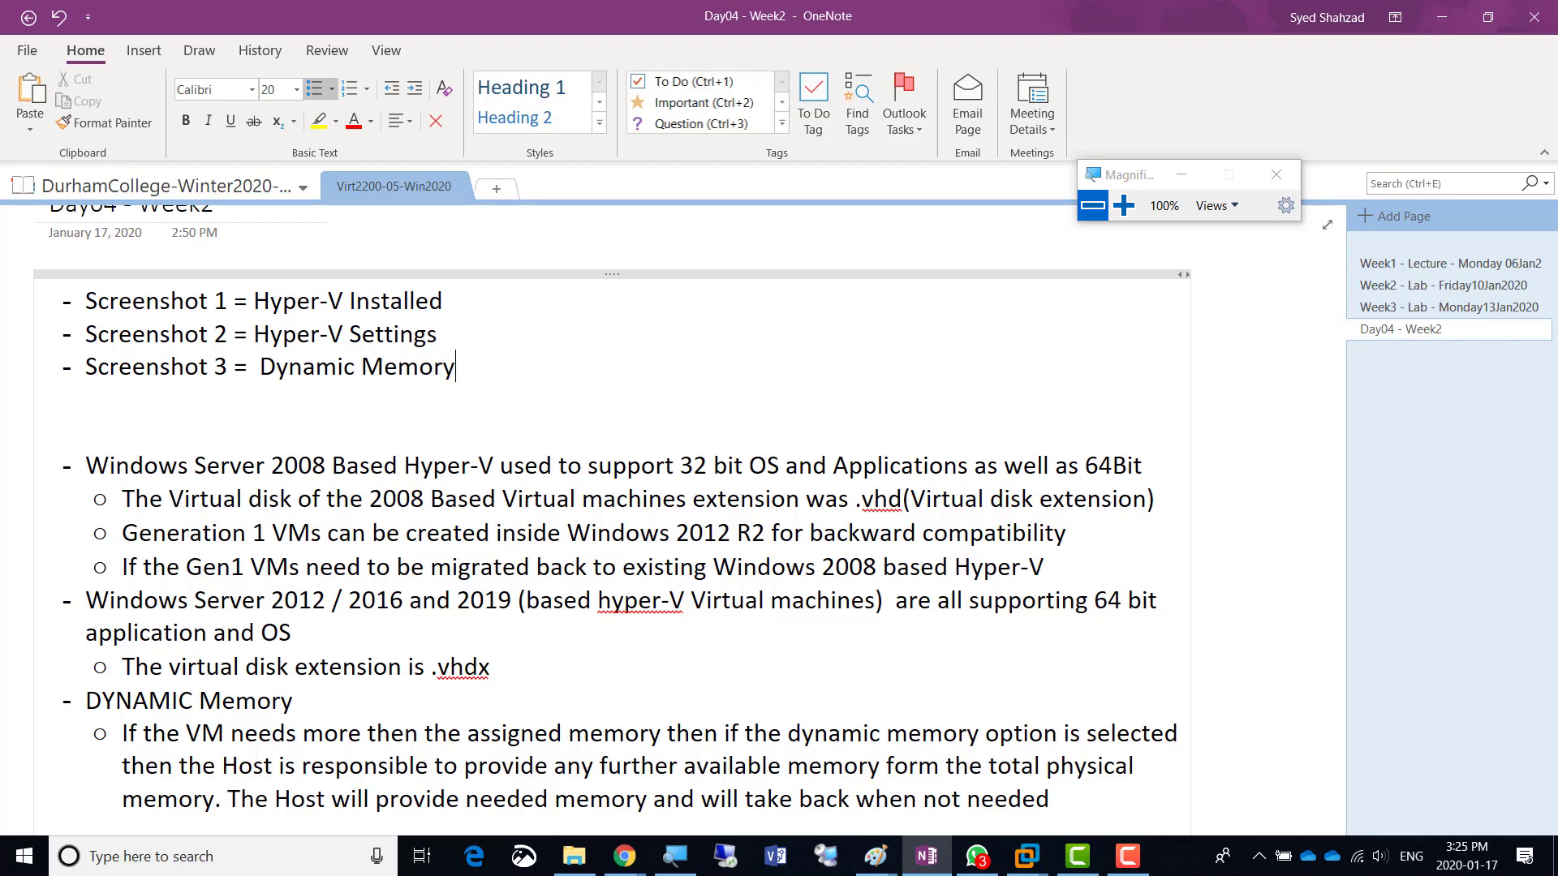
pyautogui.write(' Selected')
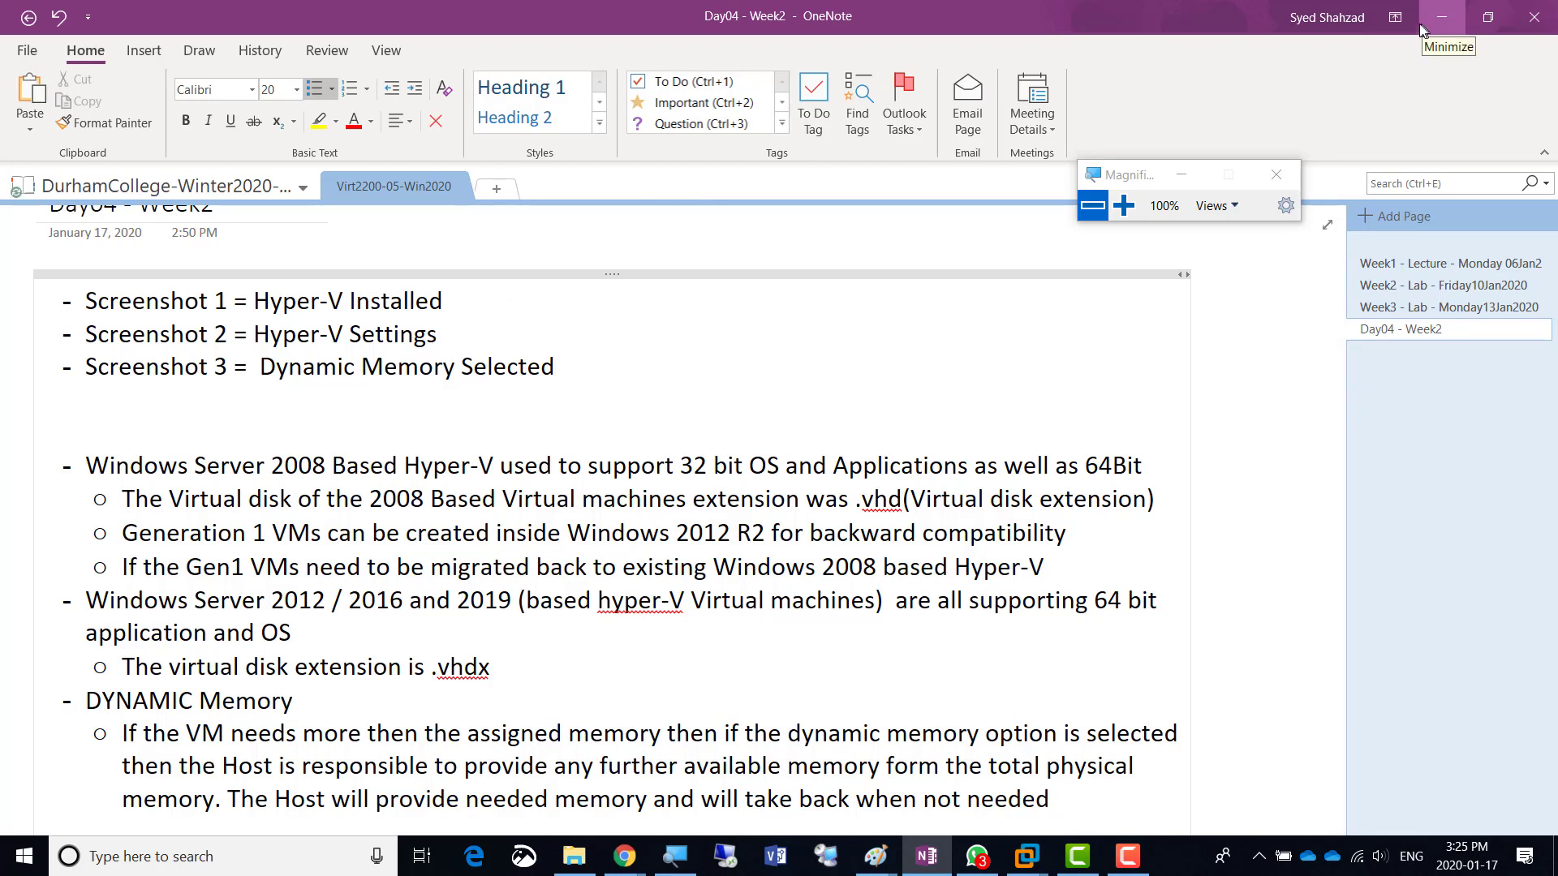
pyautogui.hotkey('alt', 'Tab')
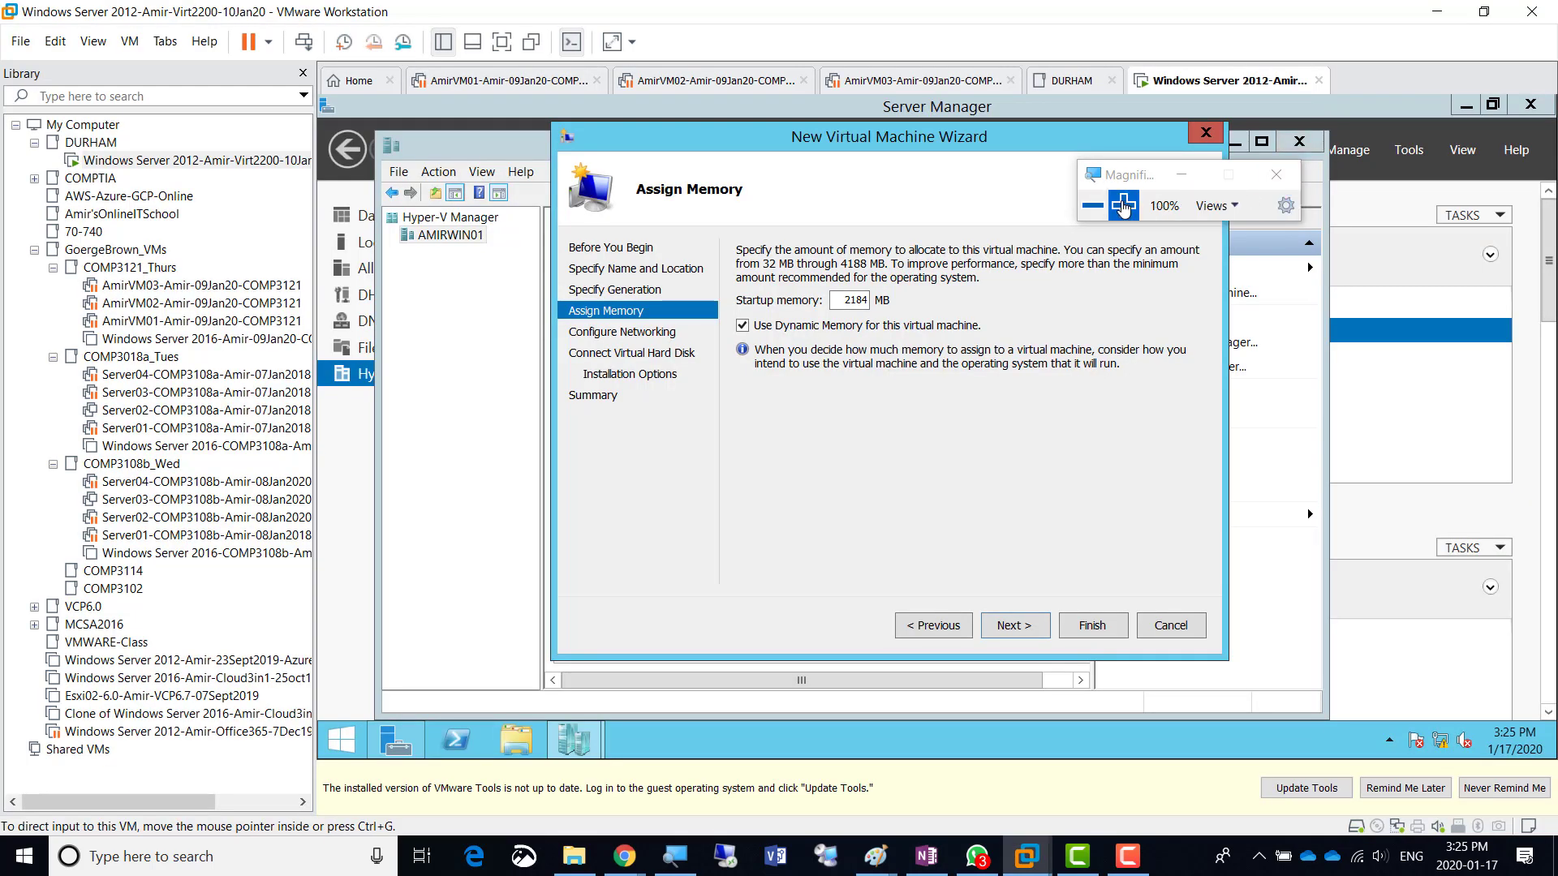
# - Adjust Magnifier zoom and advance the wizard from Assign Memory to Configure Networking
pyautogui.click(1126, 206)
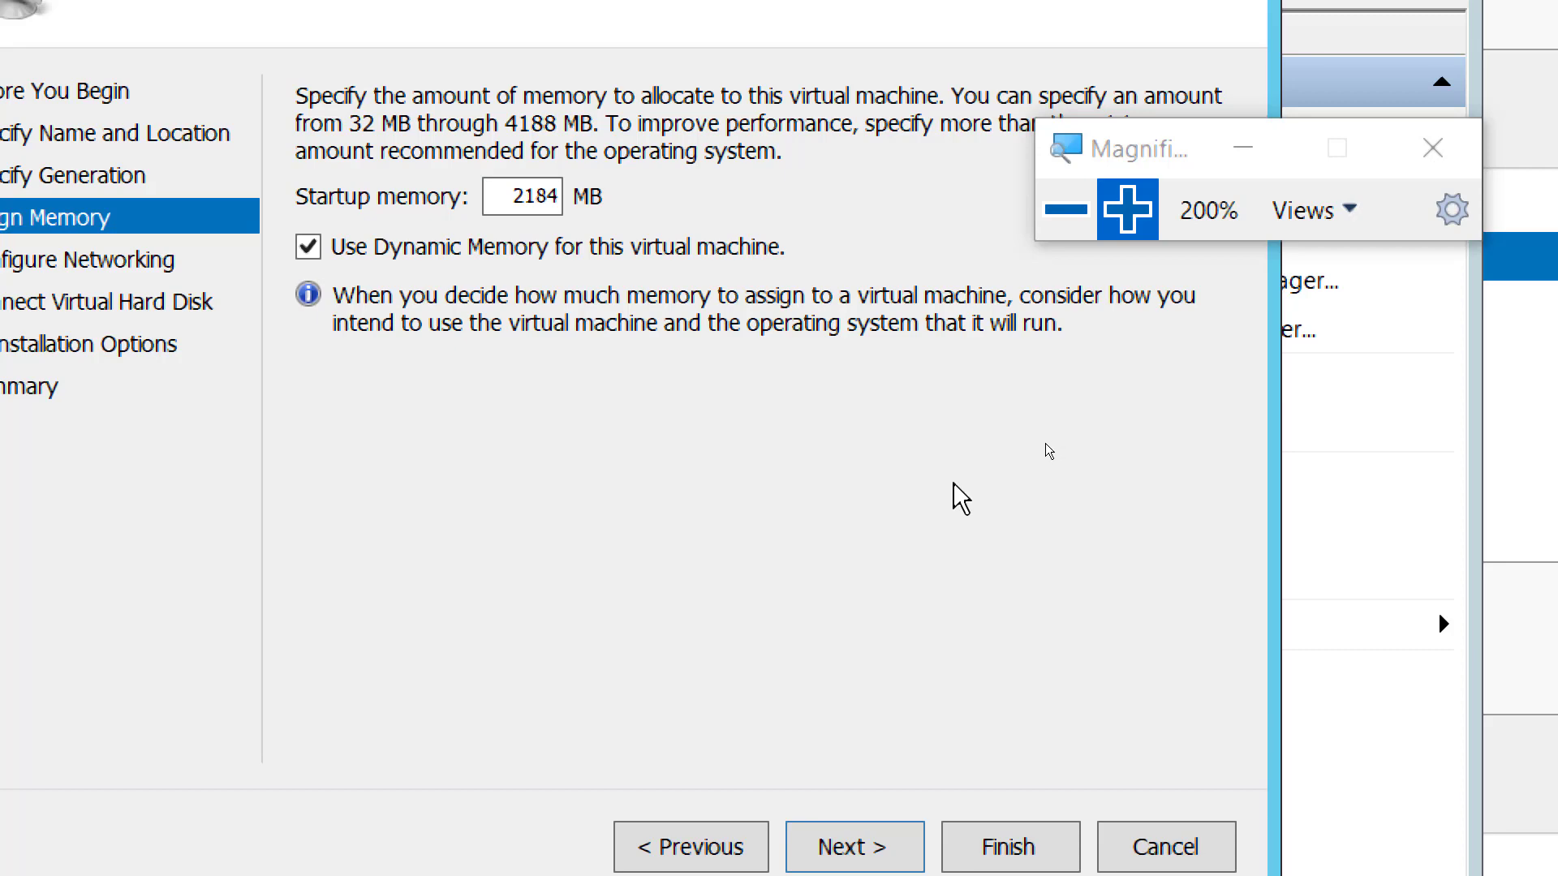
pyautogui.click(1065, 209)
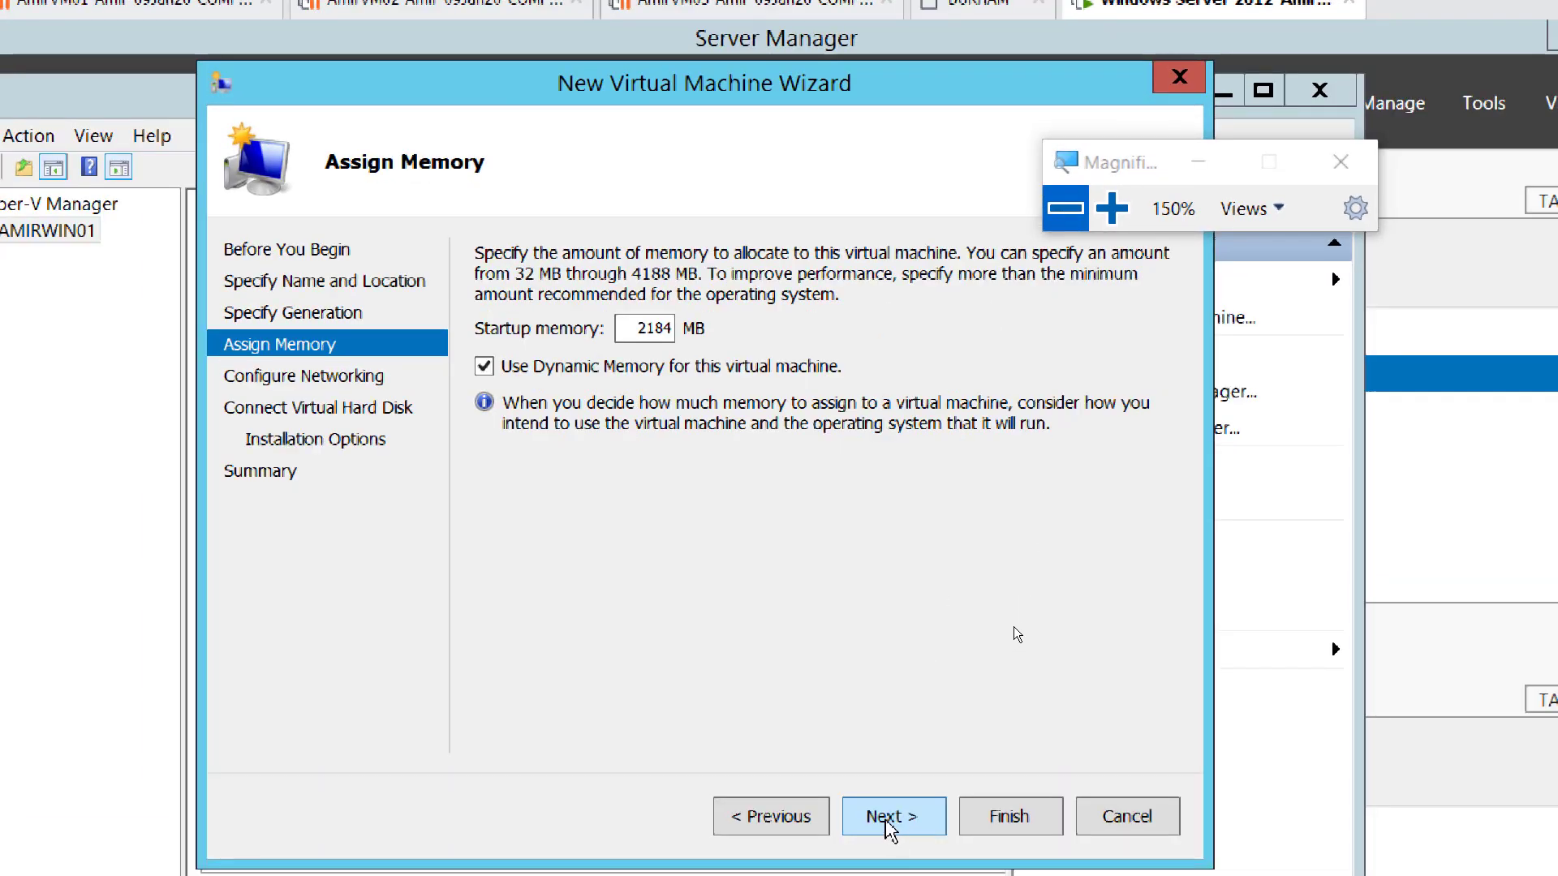
pyautogui.click(891, 818)
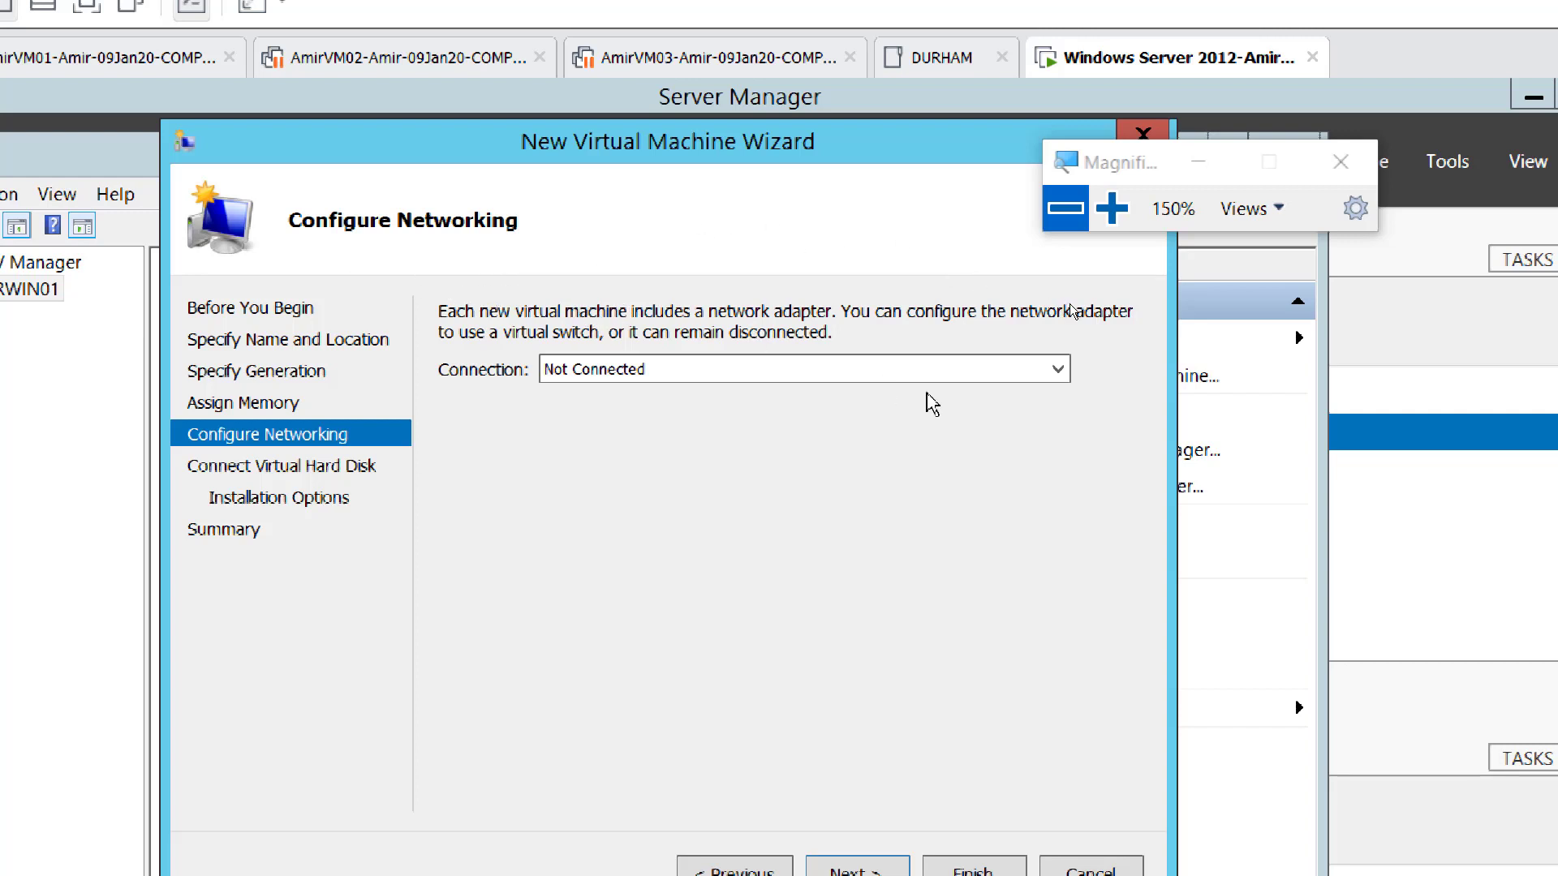
# - Connect the new VM to 'Intel(R) 82574L Gigabit Network Connection - Virtual Switch'
pyautogui.click(1051, 375)
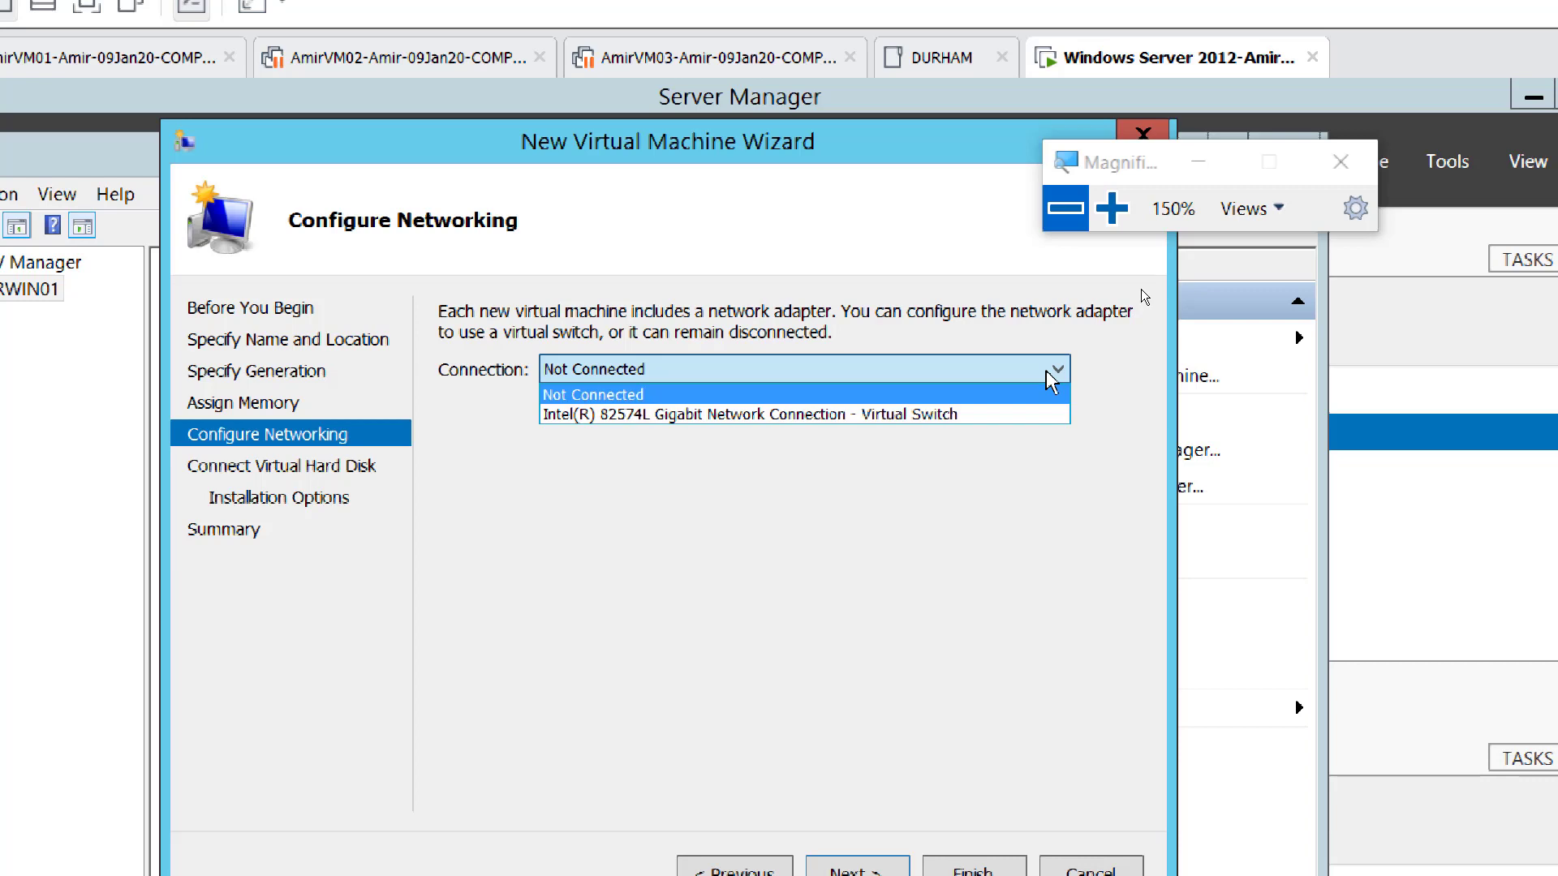
pyautogui.click(1111, 208)
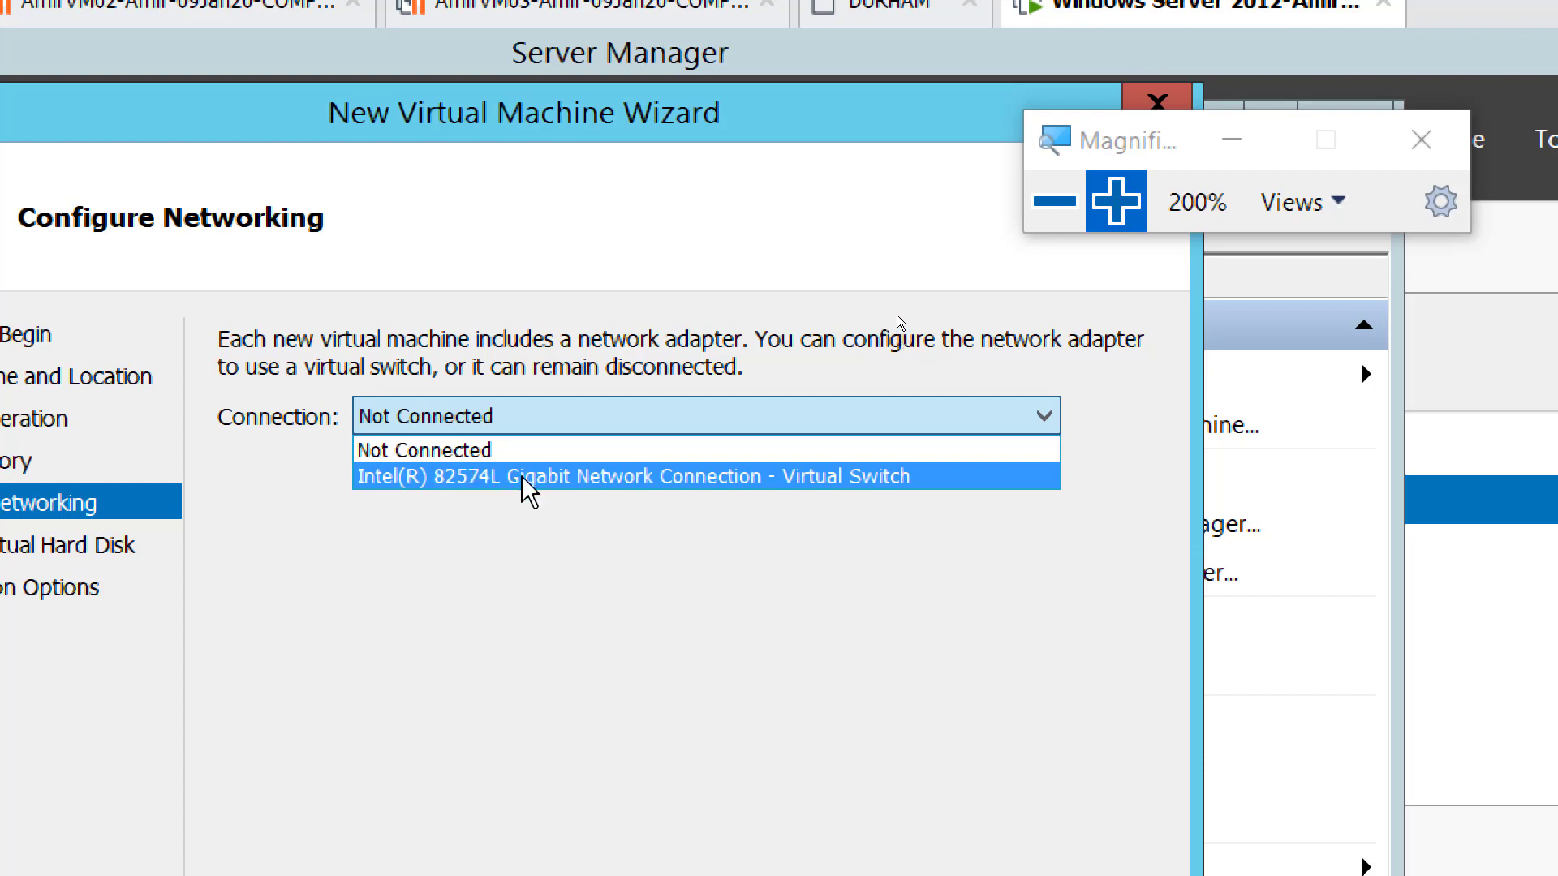
pyautogui.click(539, 485)
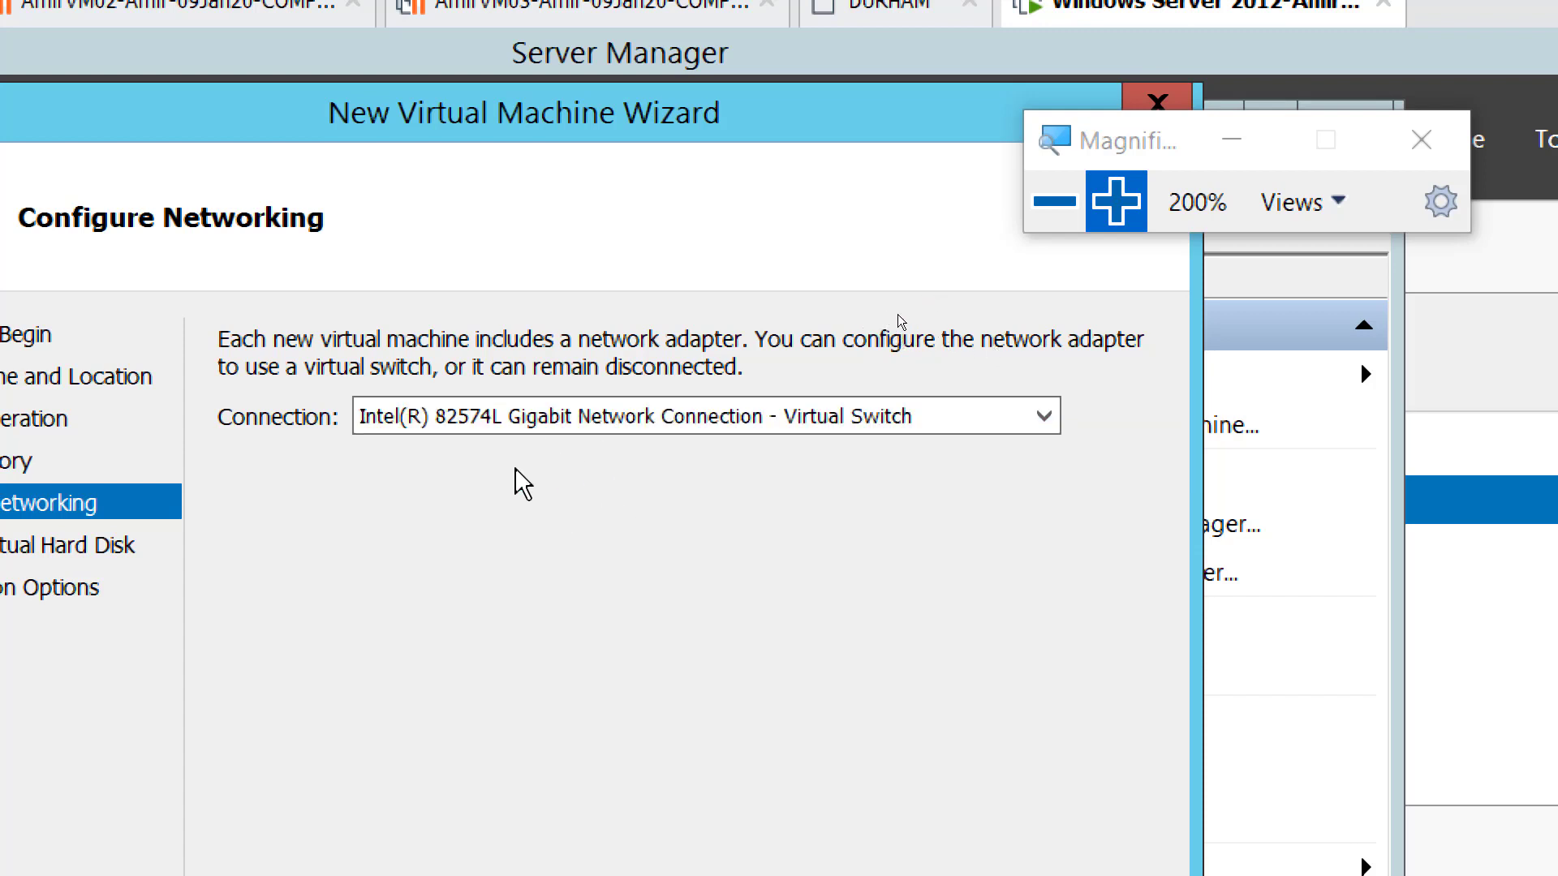
pyautogui.click(1054, 201)
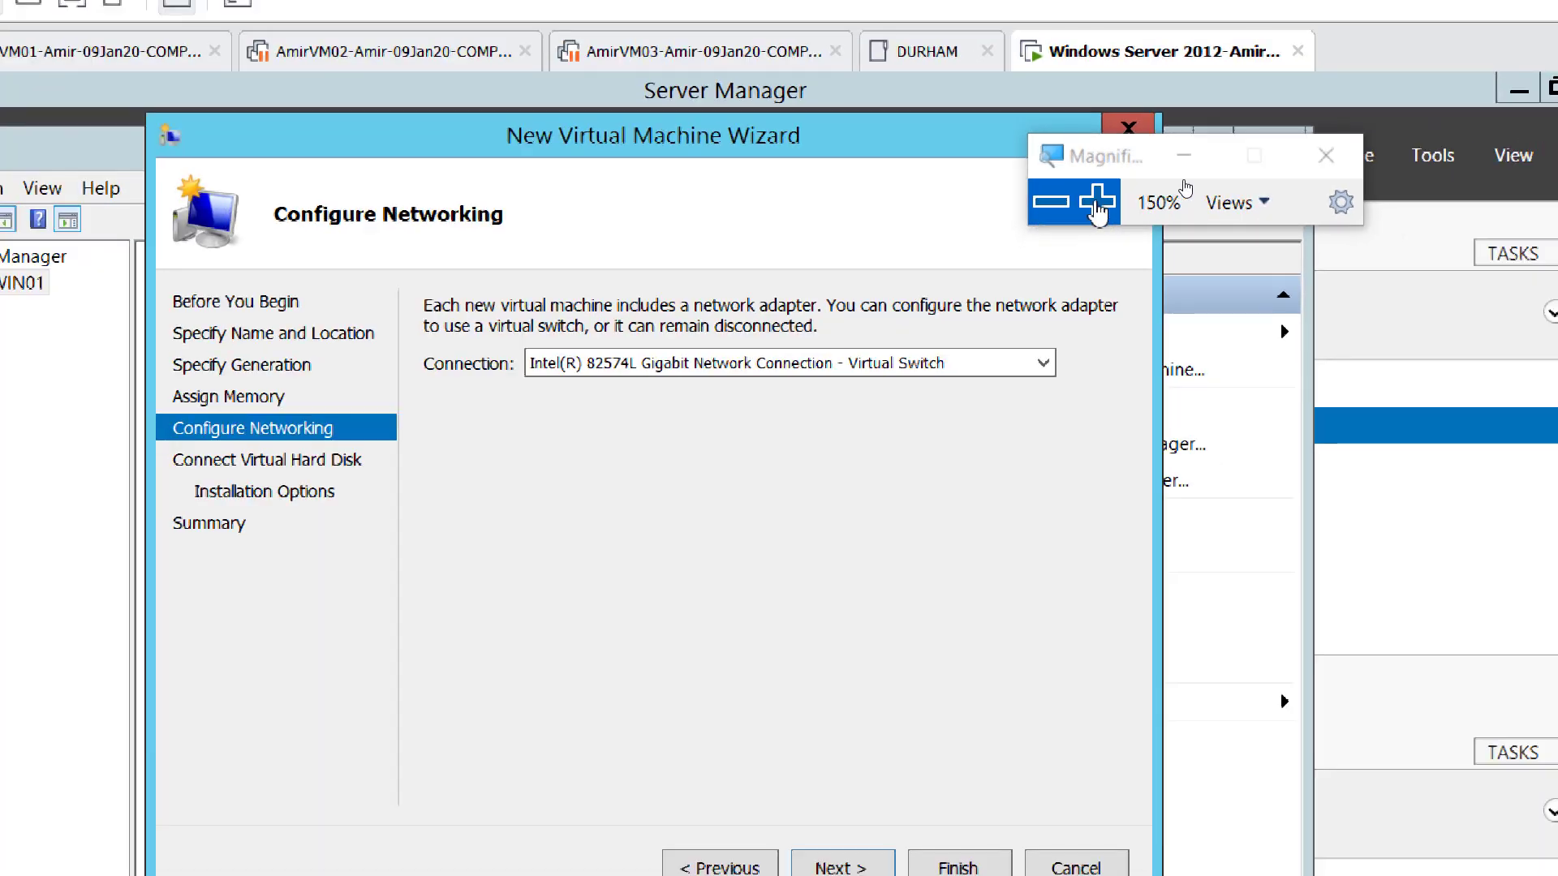
pyautogui.click(1095, 203)
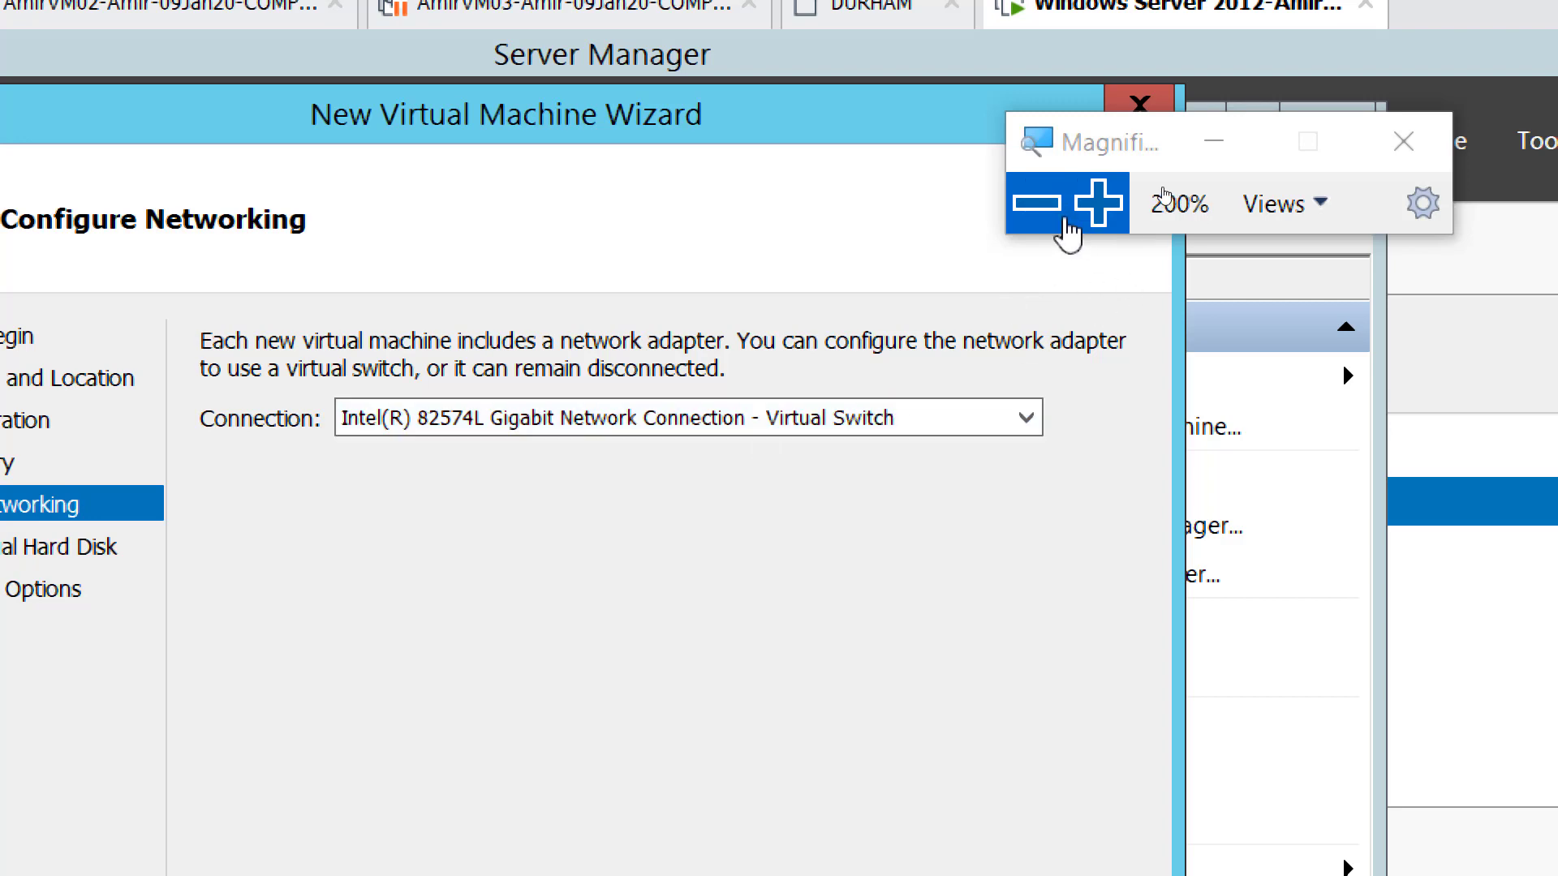
pyautogui.click(1037, 203)
pyautogui.click(1036, 203)
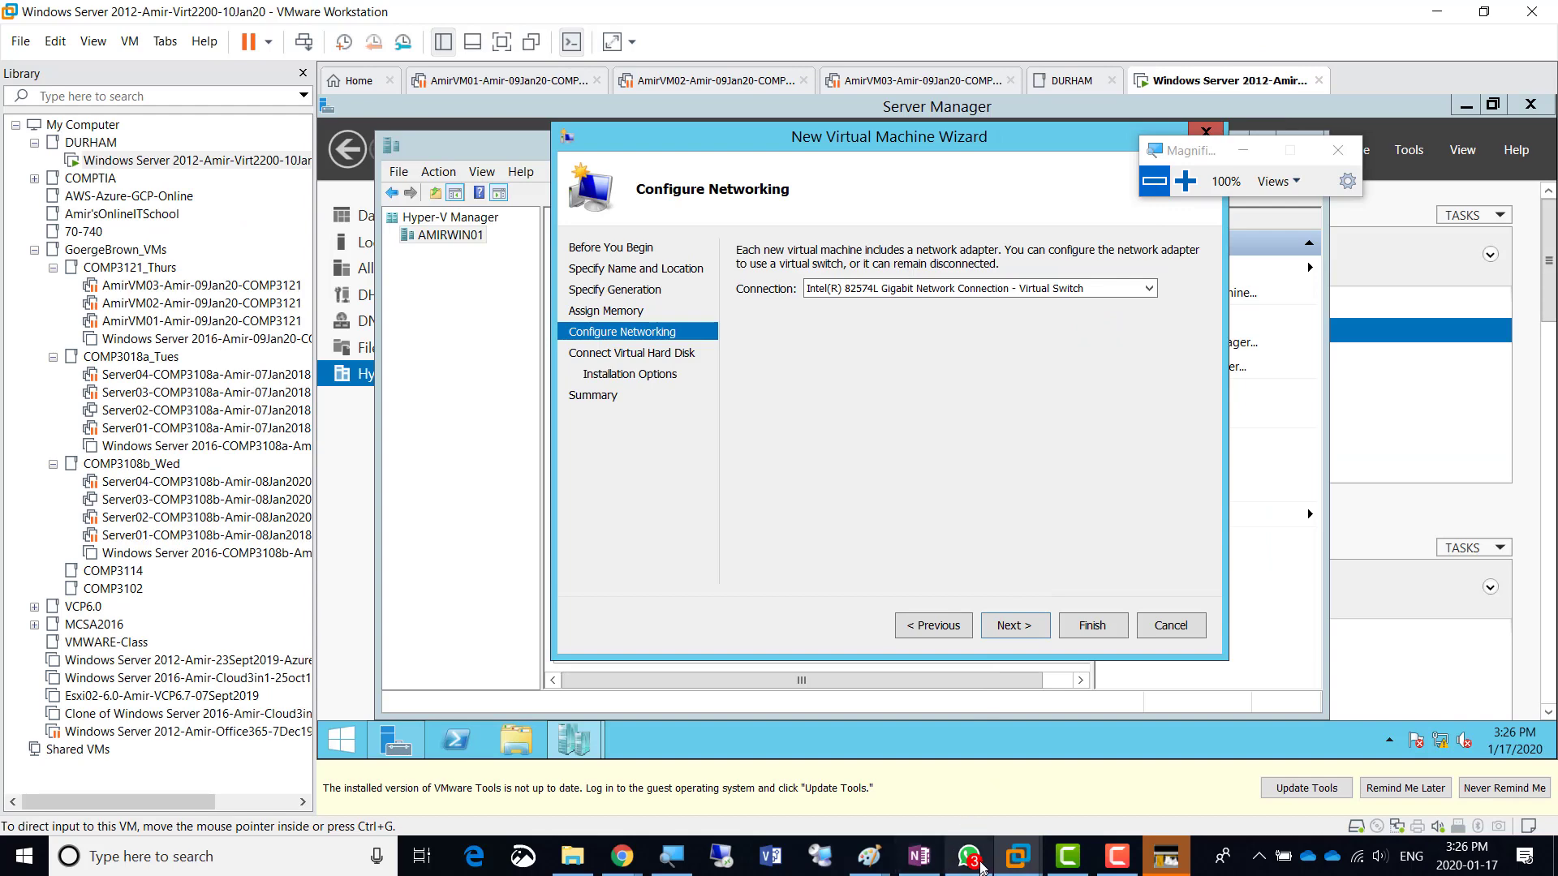
# - Draw a green line on the Paint whiteboard from the CPU/RAM note down to ethernet0
pyautogui.moveTo(869, 856)
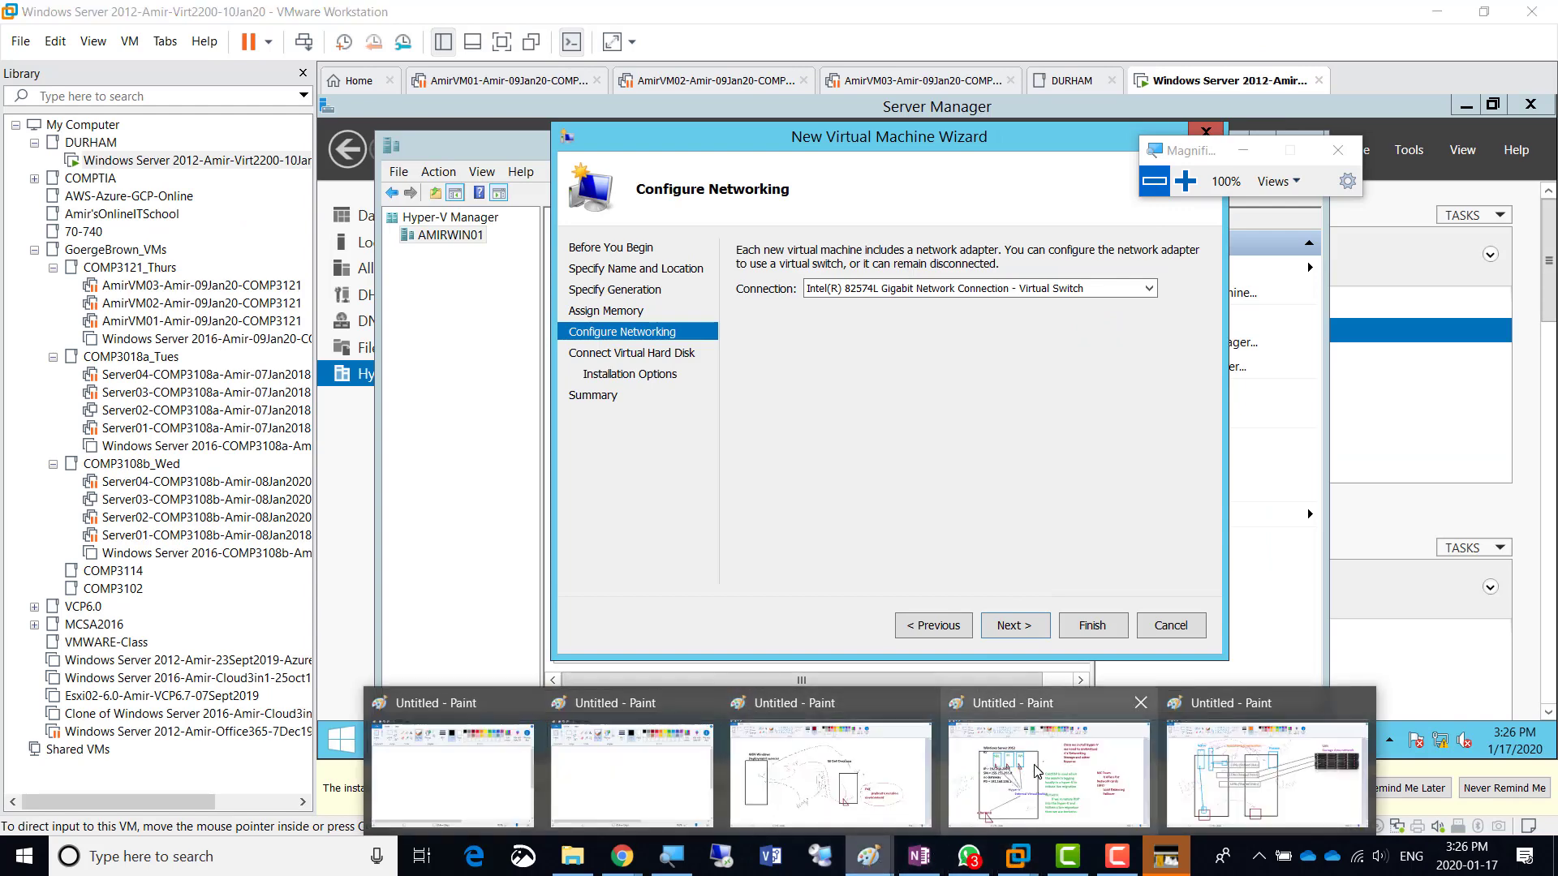
pyautogui.click(1024, 780)
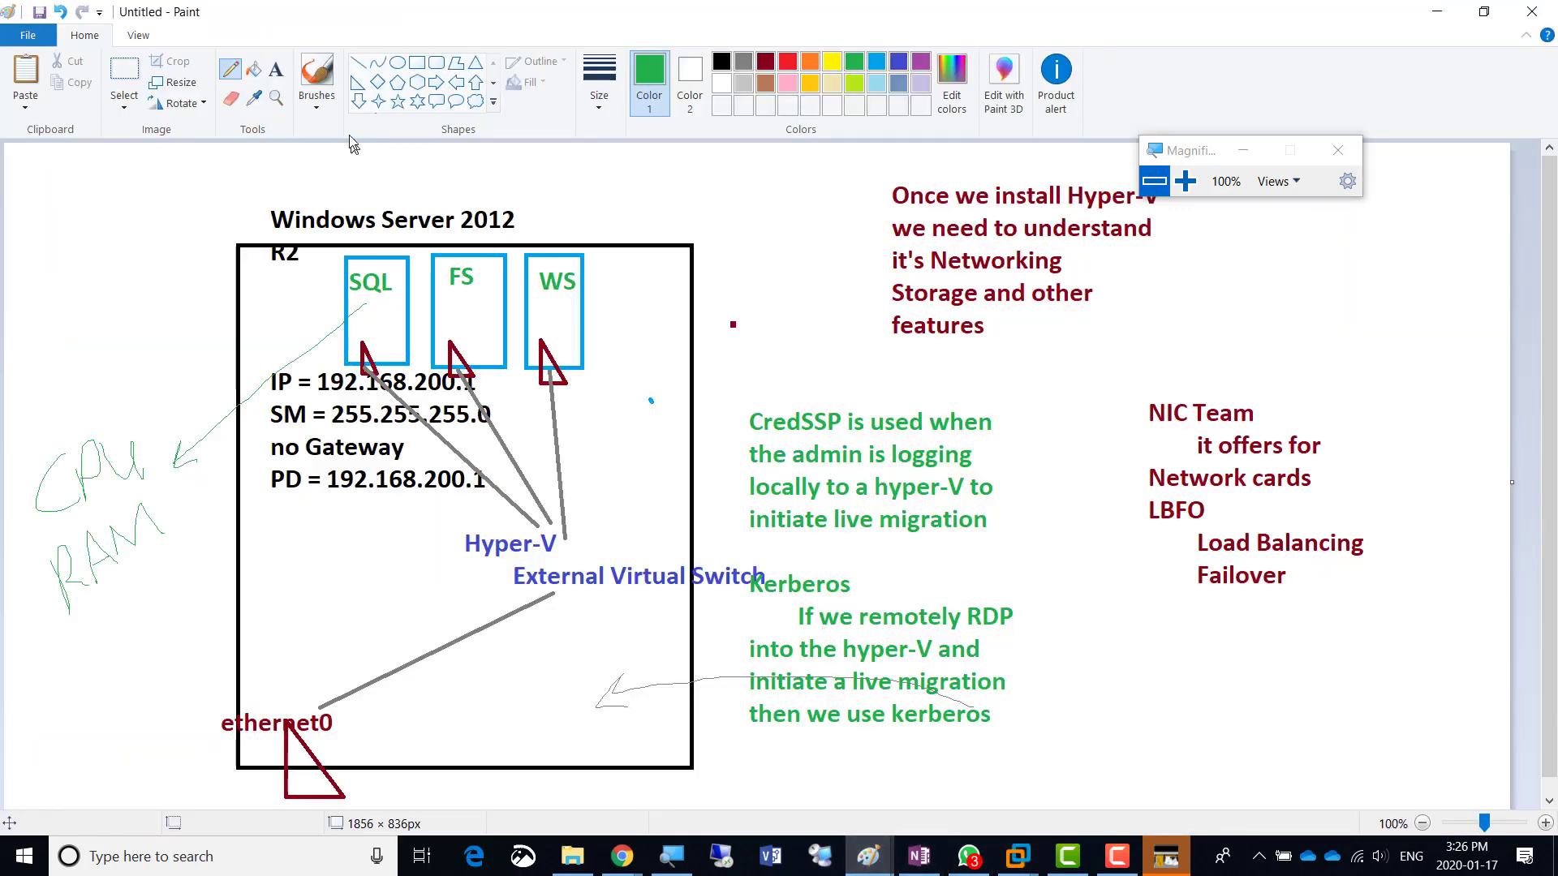
pyautogui.moveTo(148, 627); pyautogui.dragTo(212, 701)
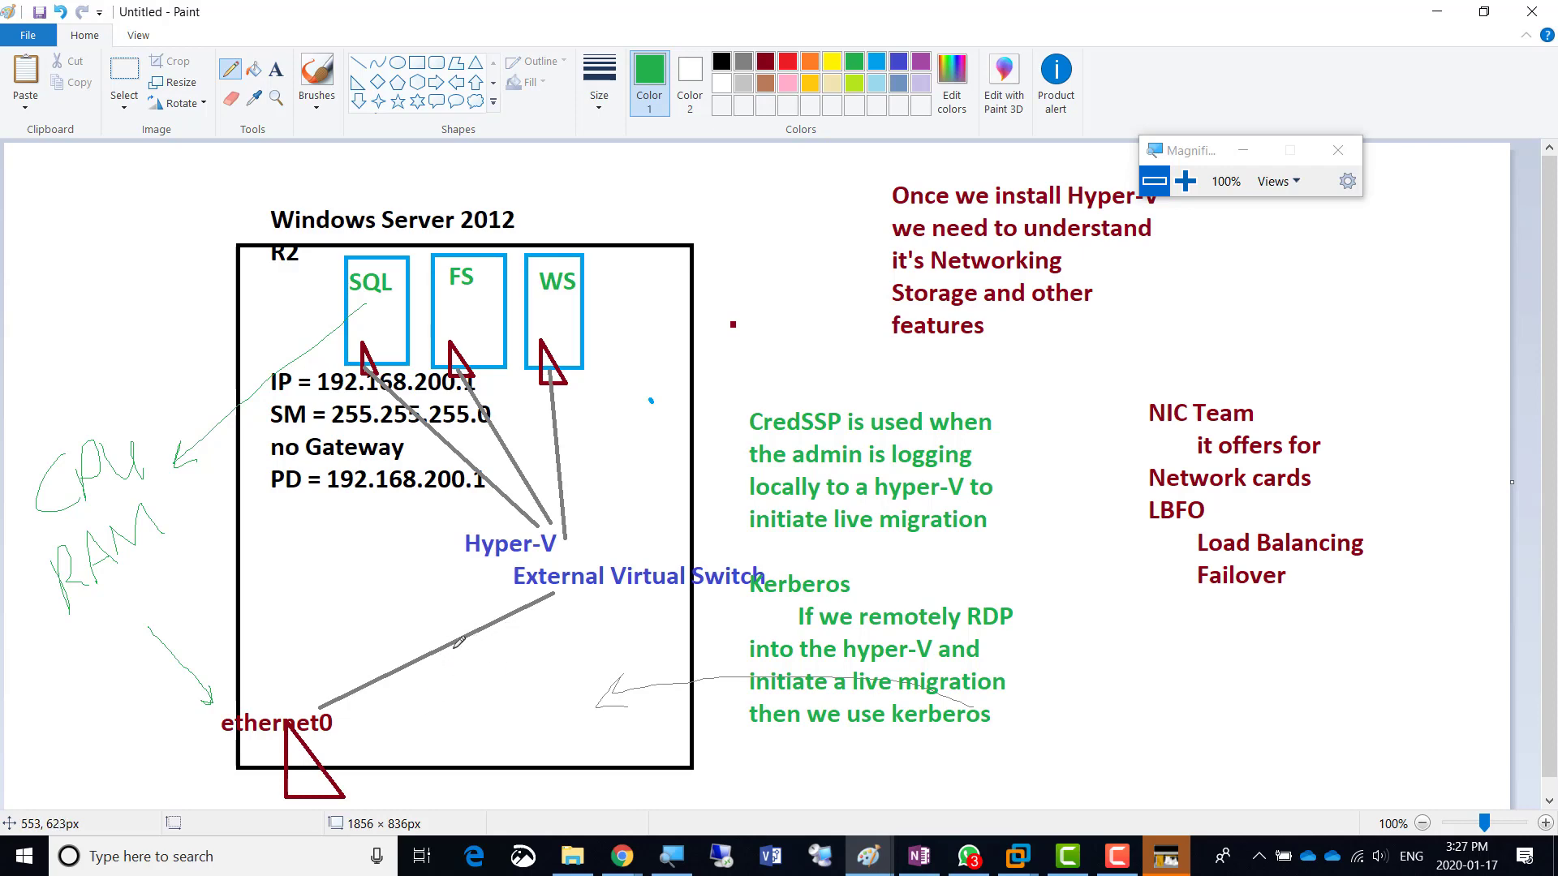
pyautogui.hotkey('alt', 'Tab')
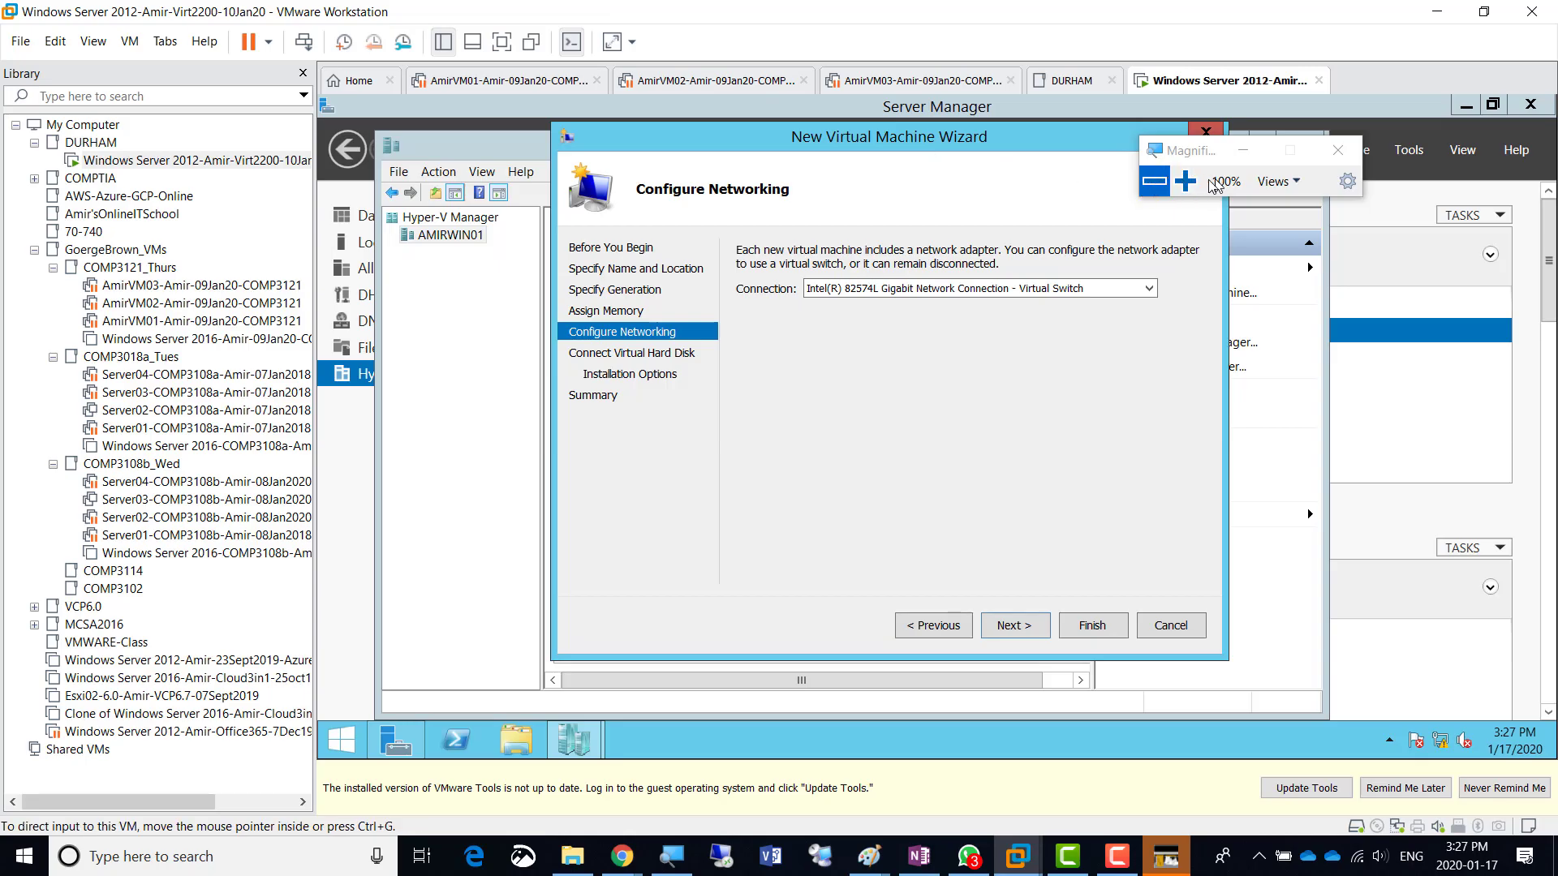
# - Confirm the Intel virtual switch connection, then reach the new 127 GB VHDX disk page
pyautogui.click(1185, 180)
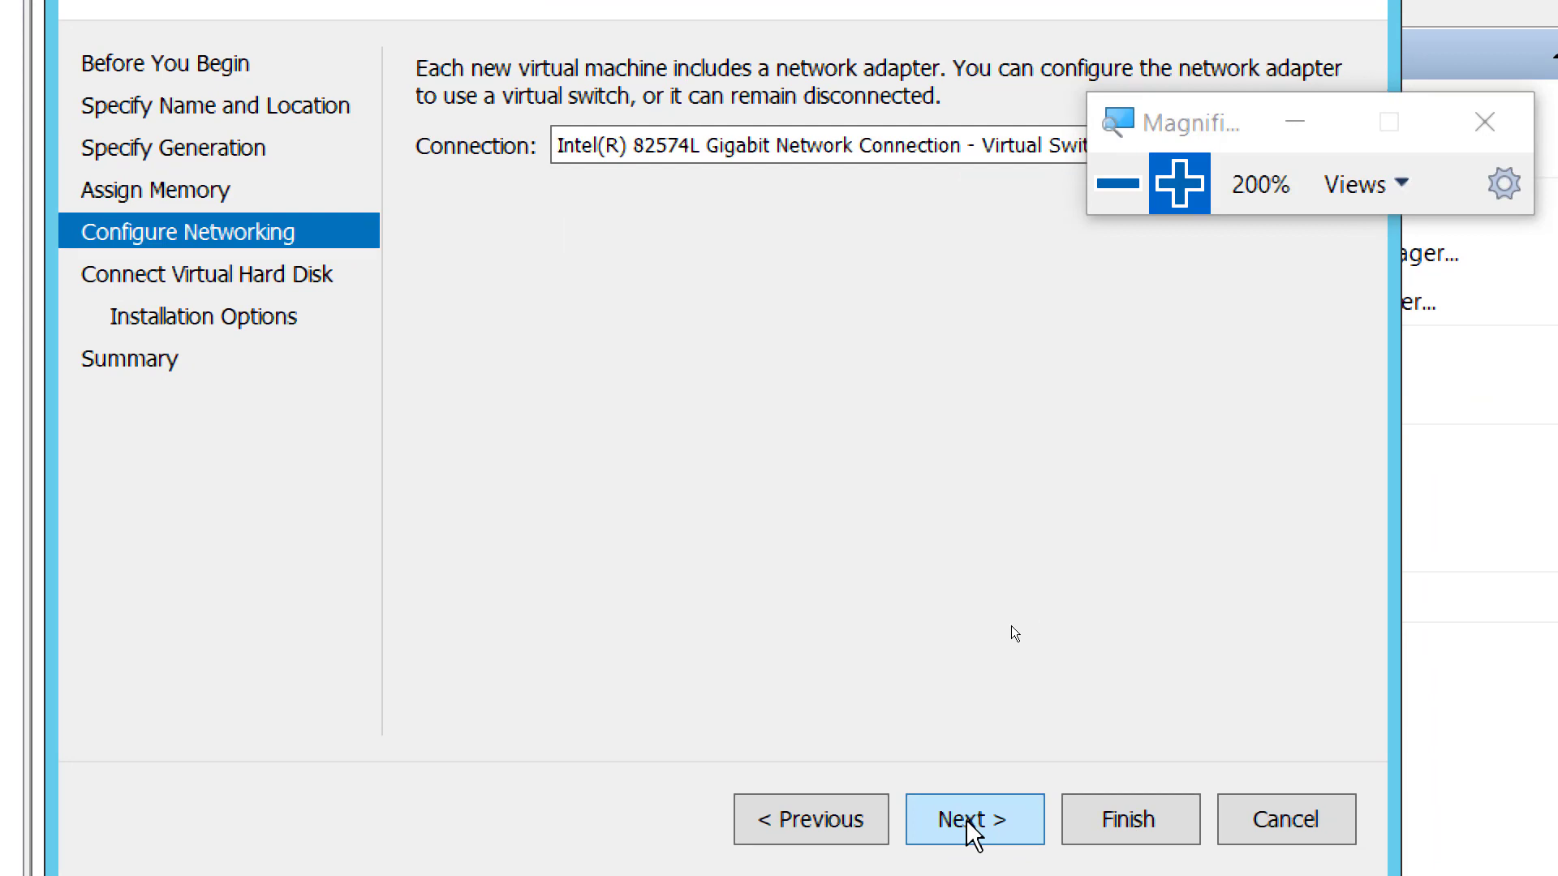
pyautogui.click(968, 824)
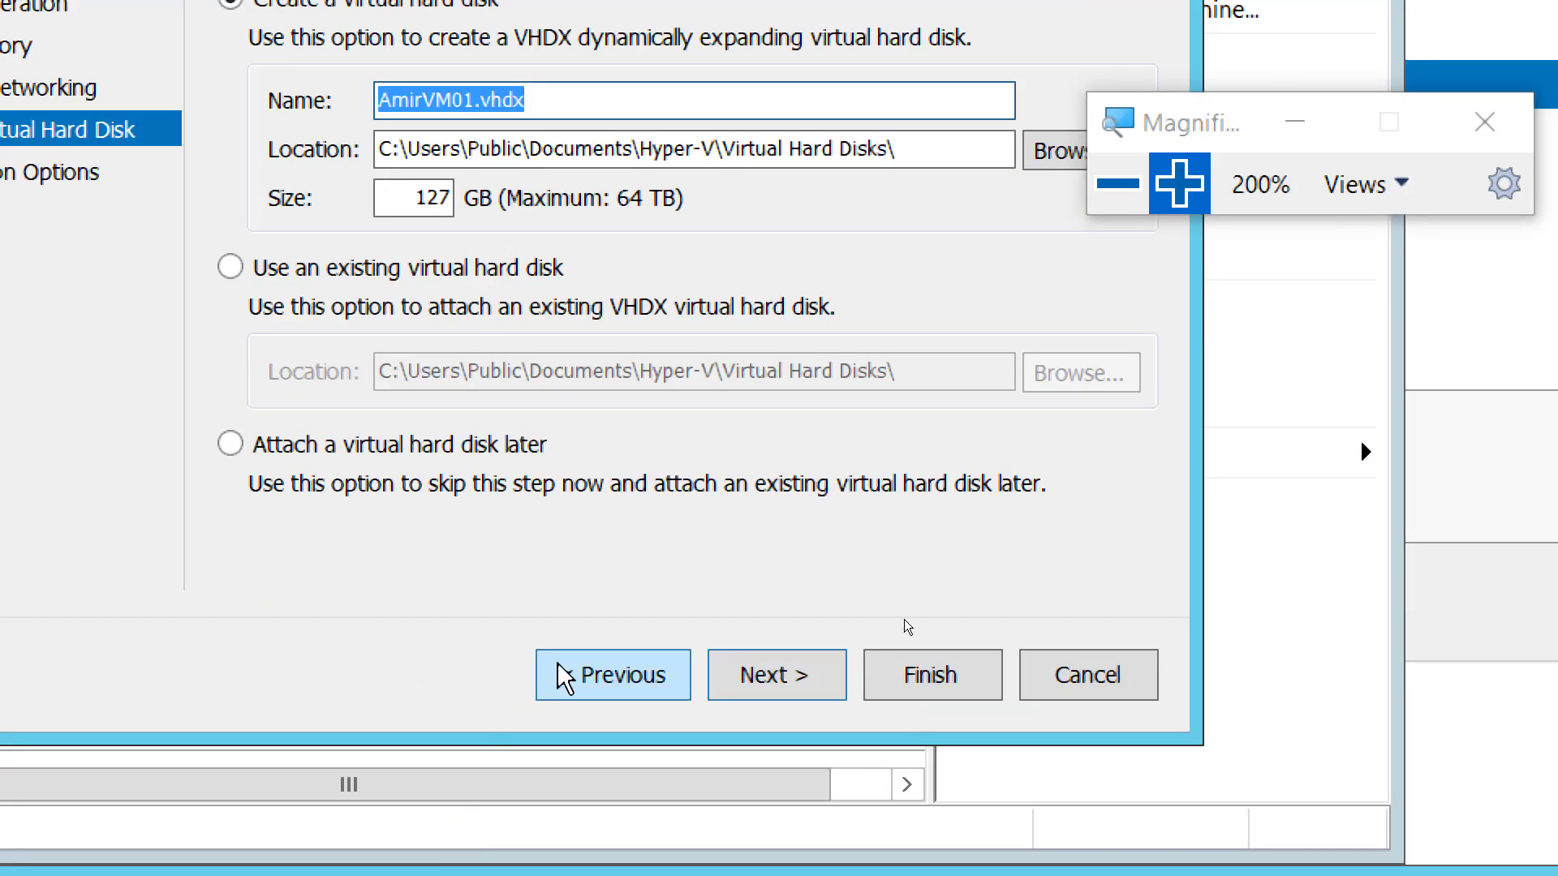
pyautogui.click(557, 672)
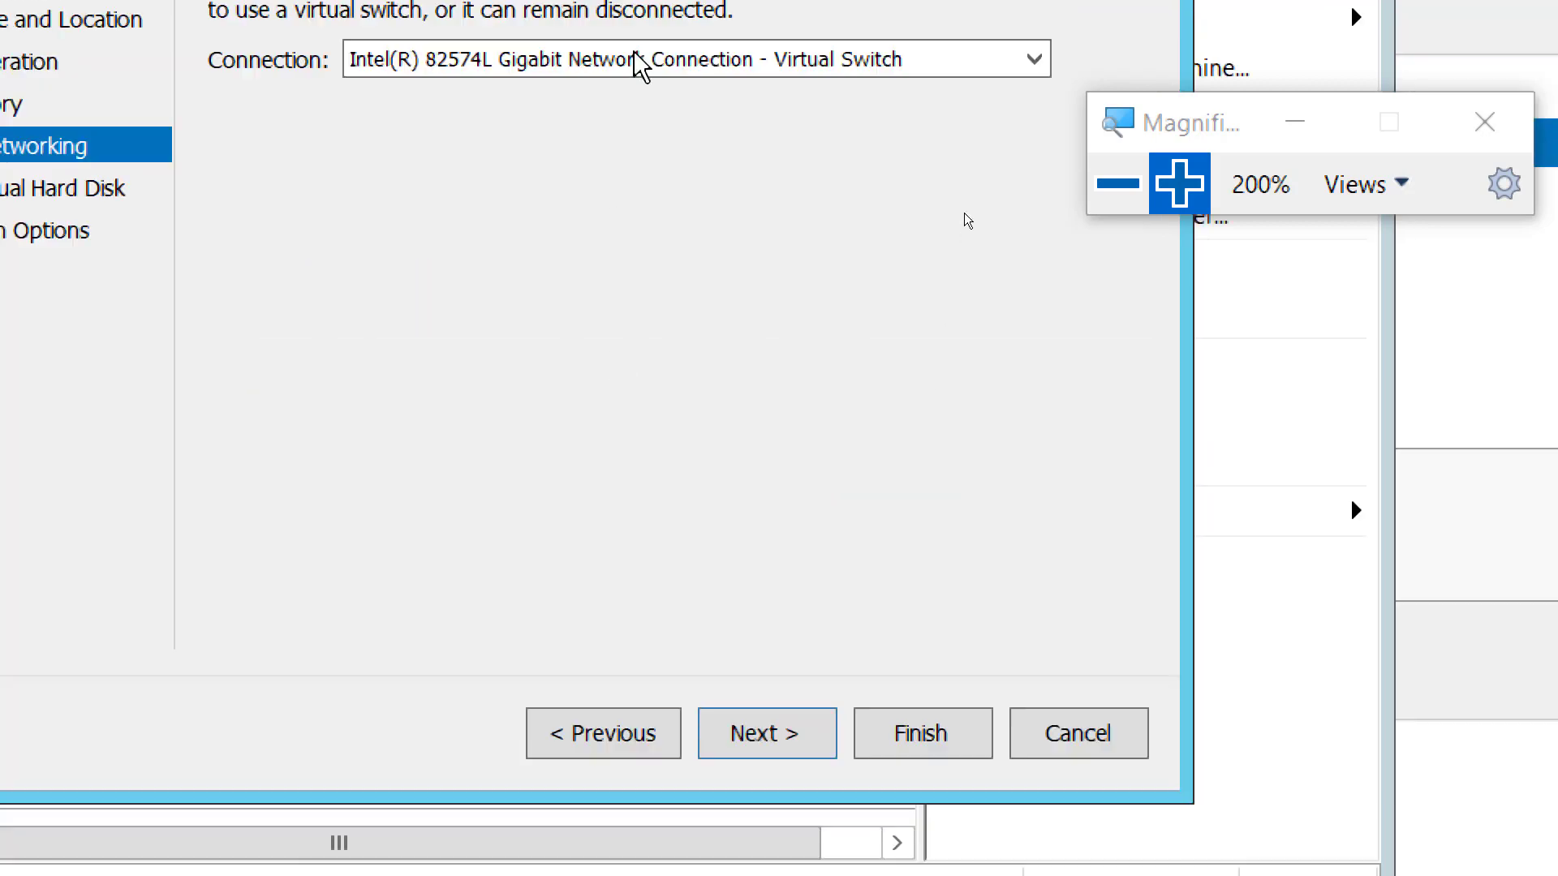
pyautogui.click(686, 8)
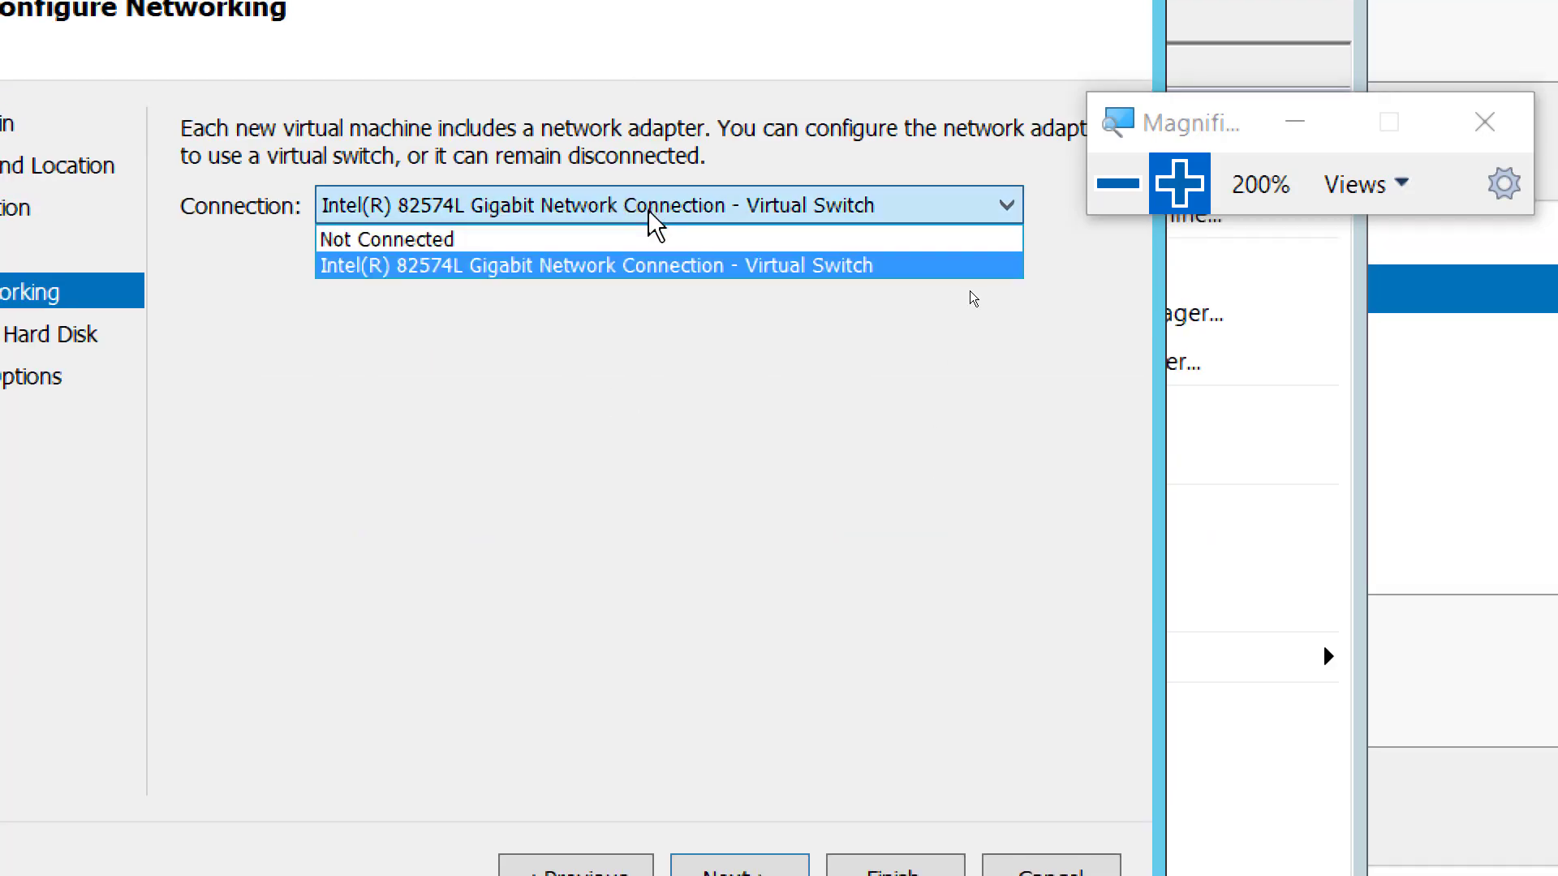
pyautogui.click(656, 219)
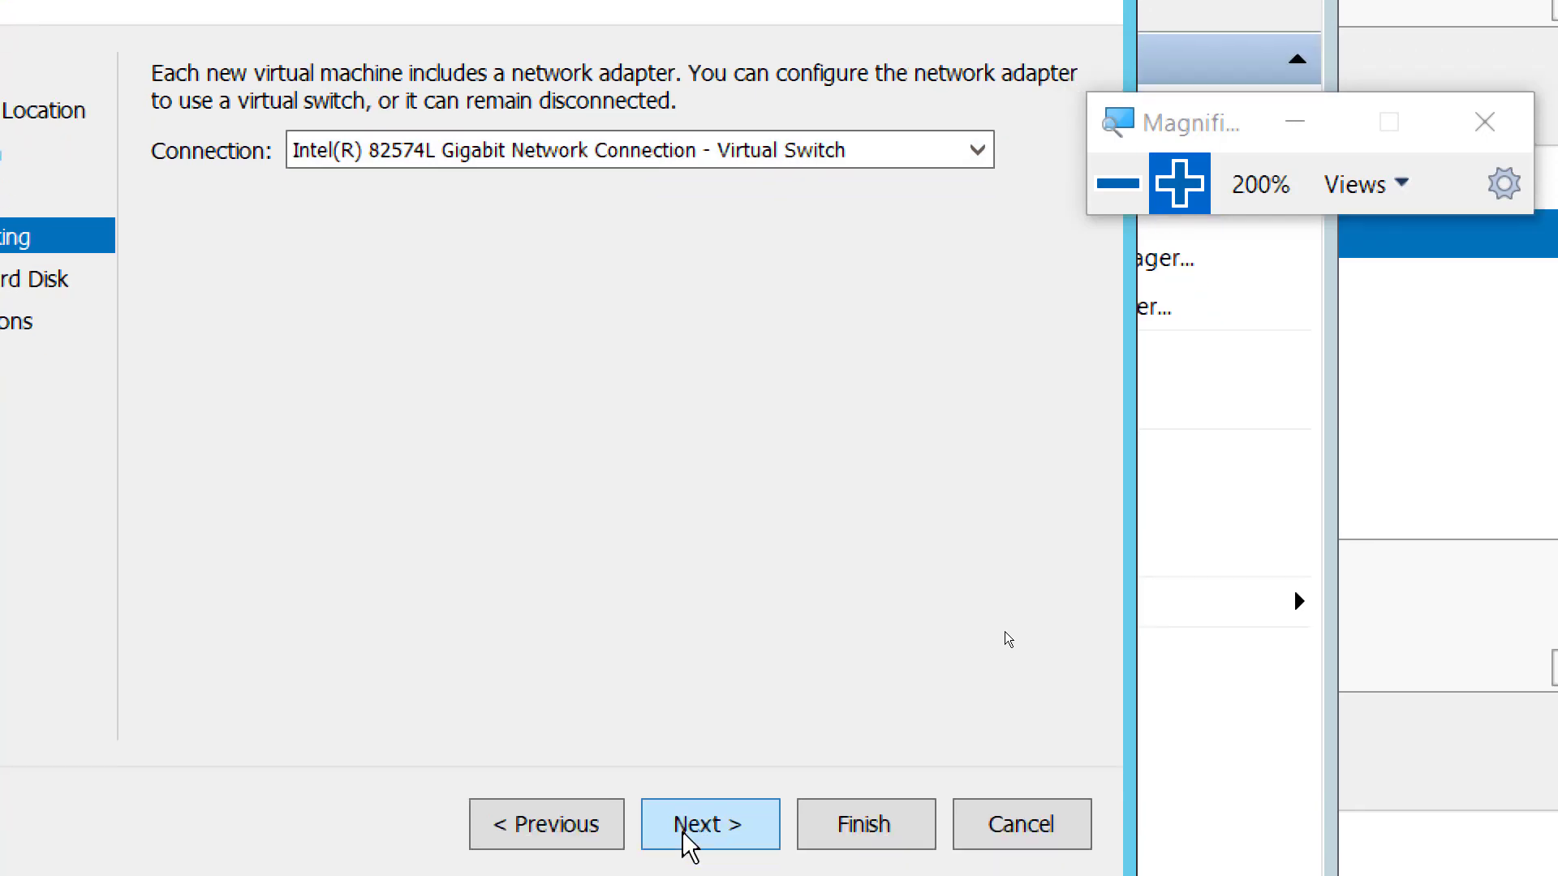
pyautogui.click(703, 820)
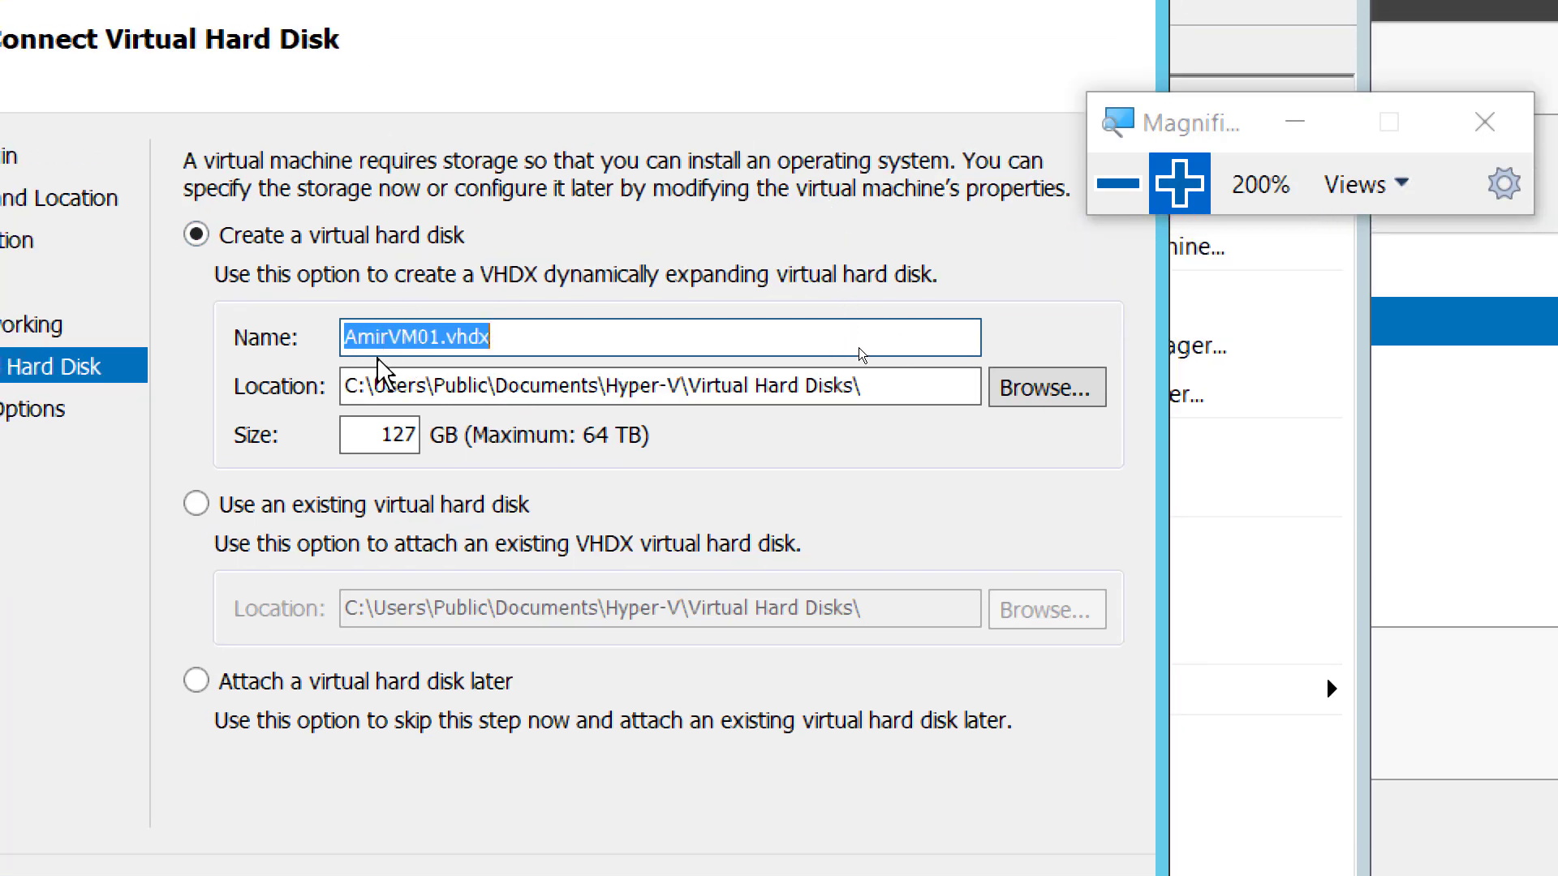
pyautogui.click(504, 337)
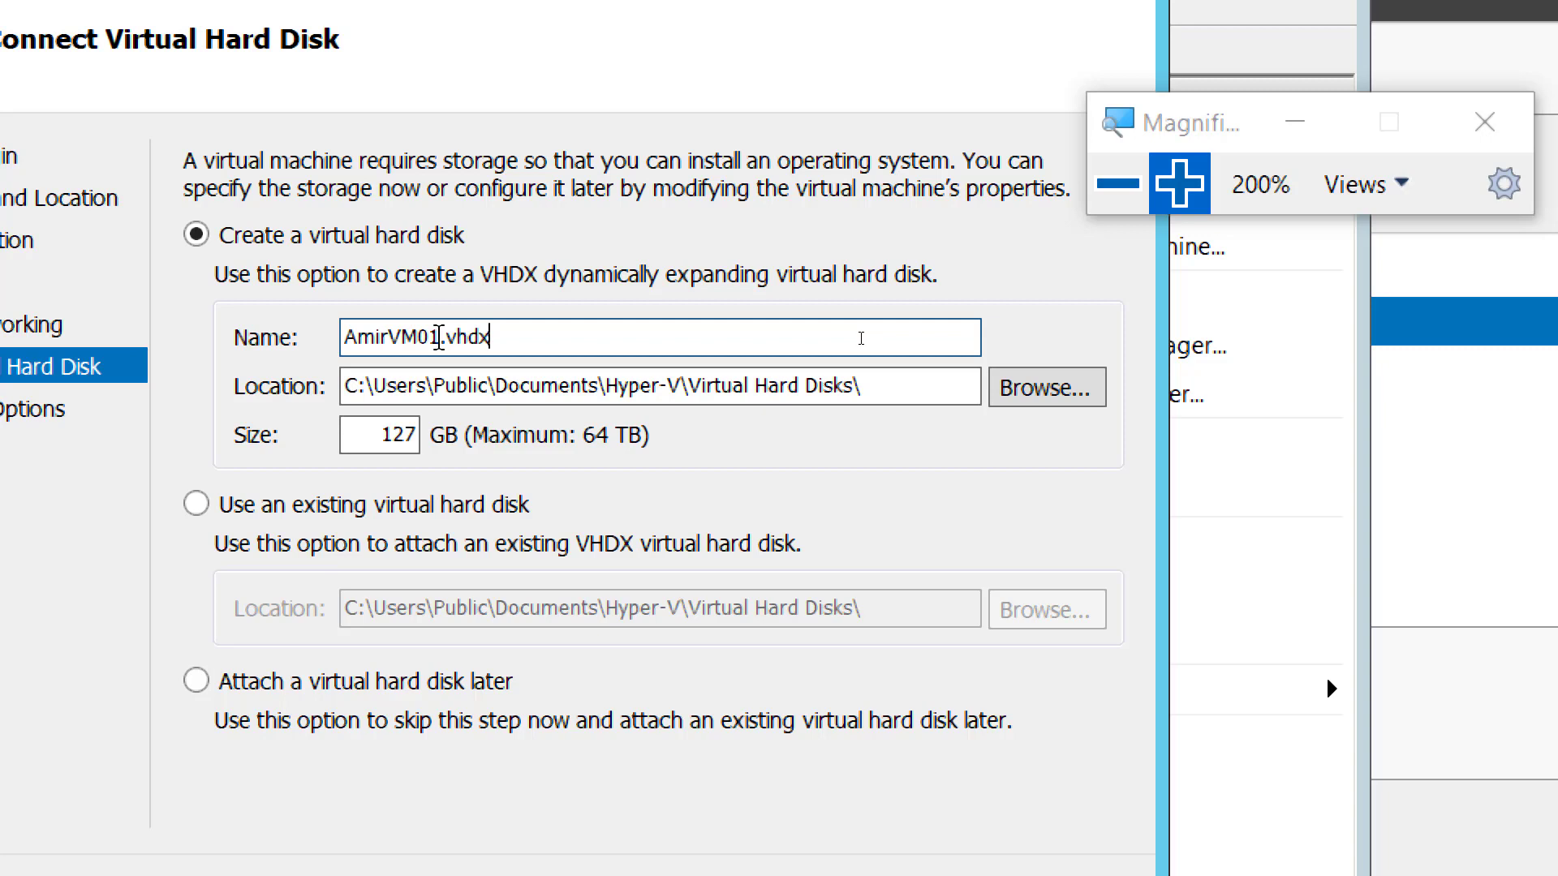
pyautogui.doubleClick(438, 338)
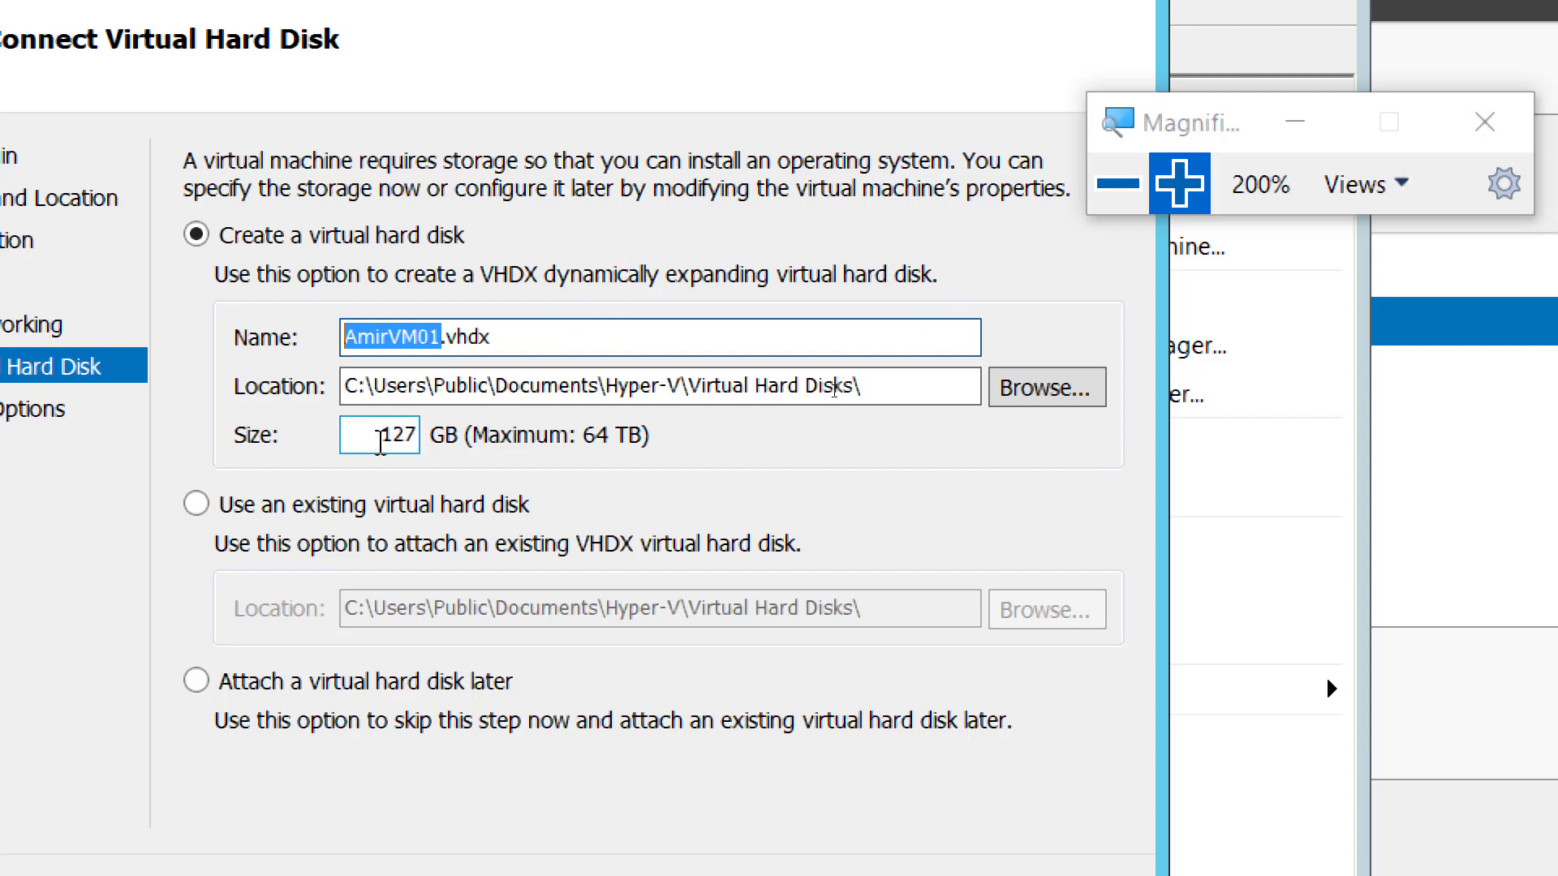
pyautogui.doubleClick(381, 443)
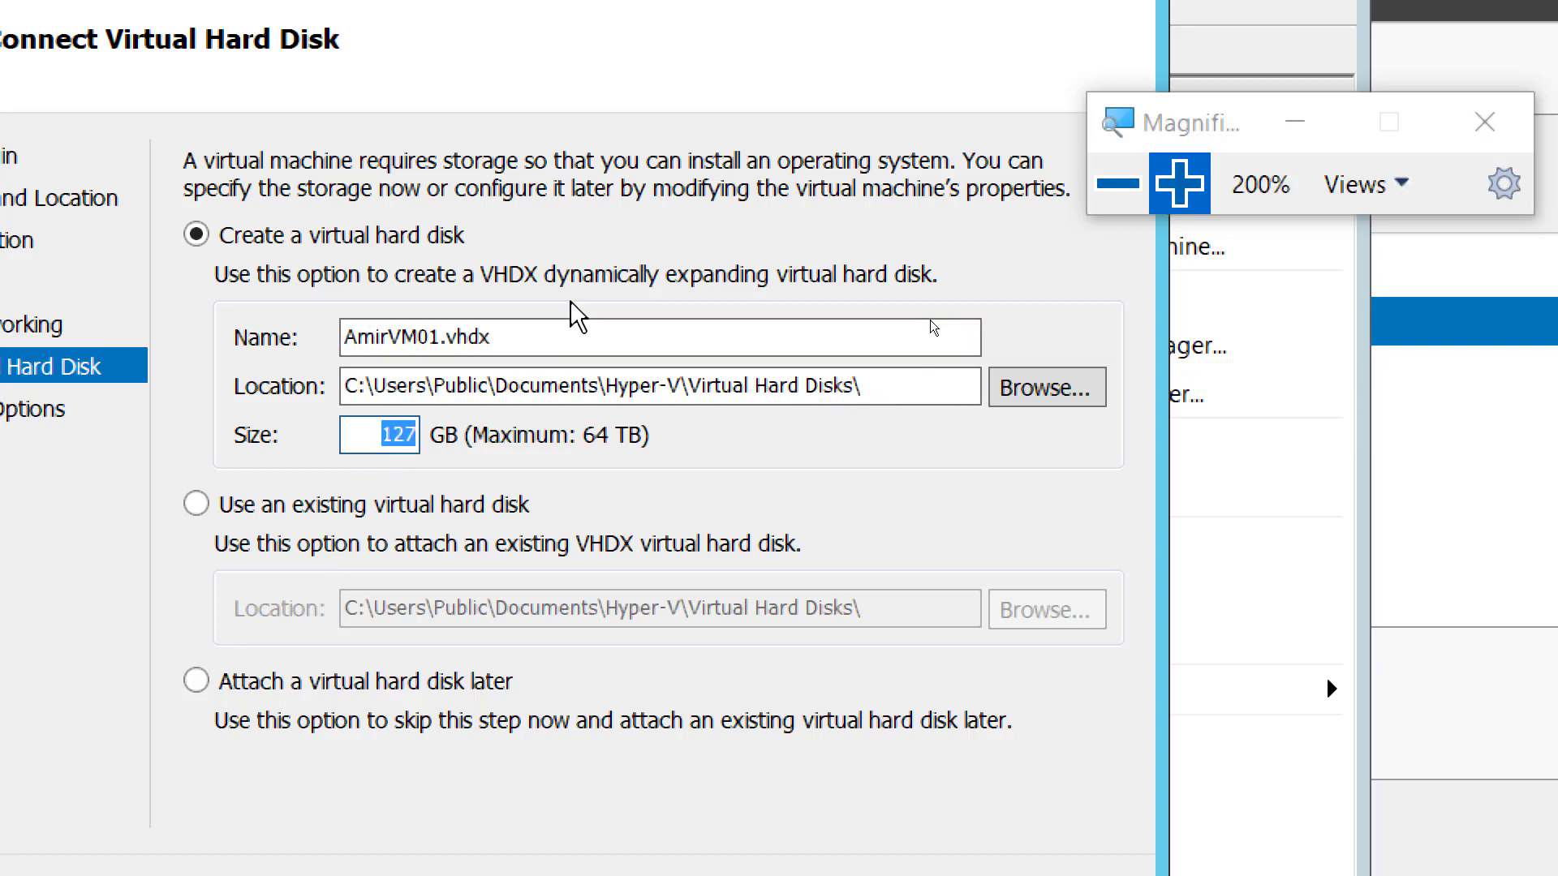
pyautogui.moveTo(492, 337); pyautogui.dragTo(440, 337)
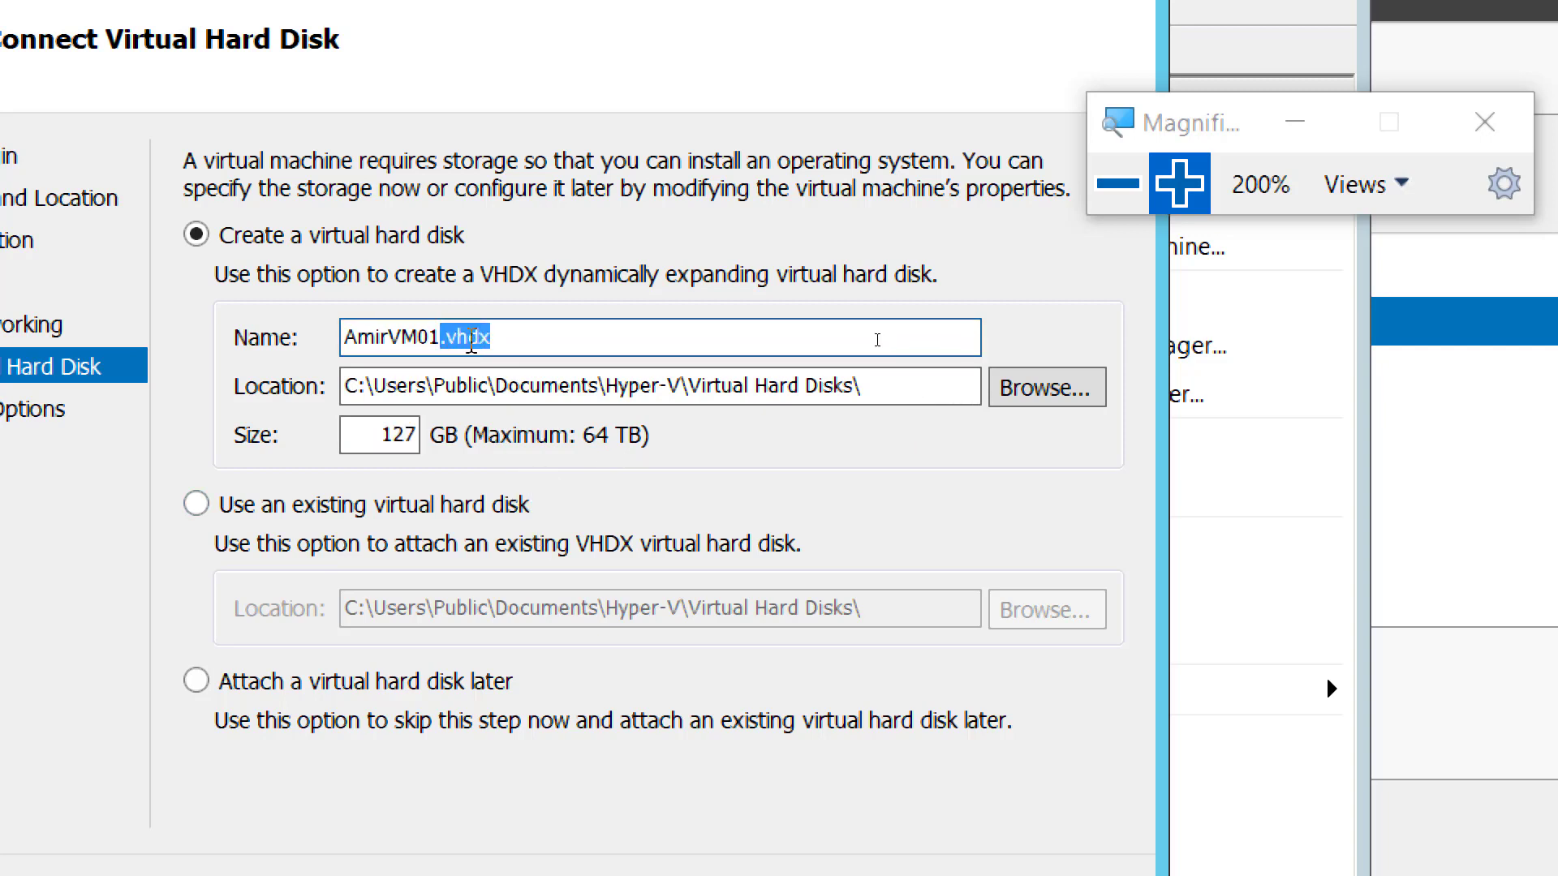
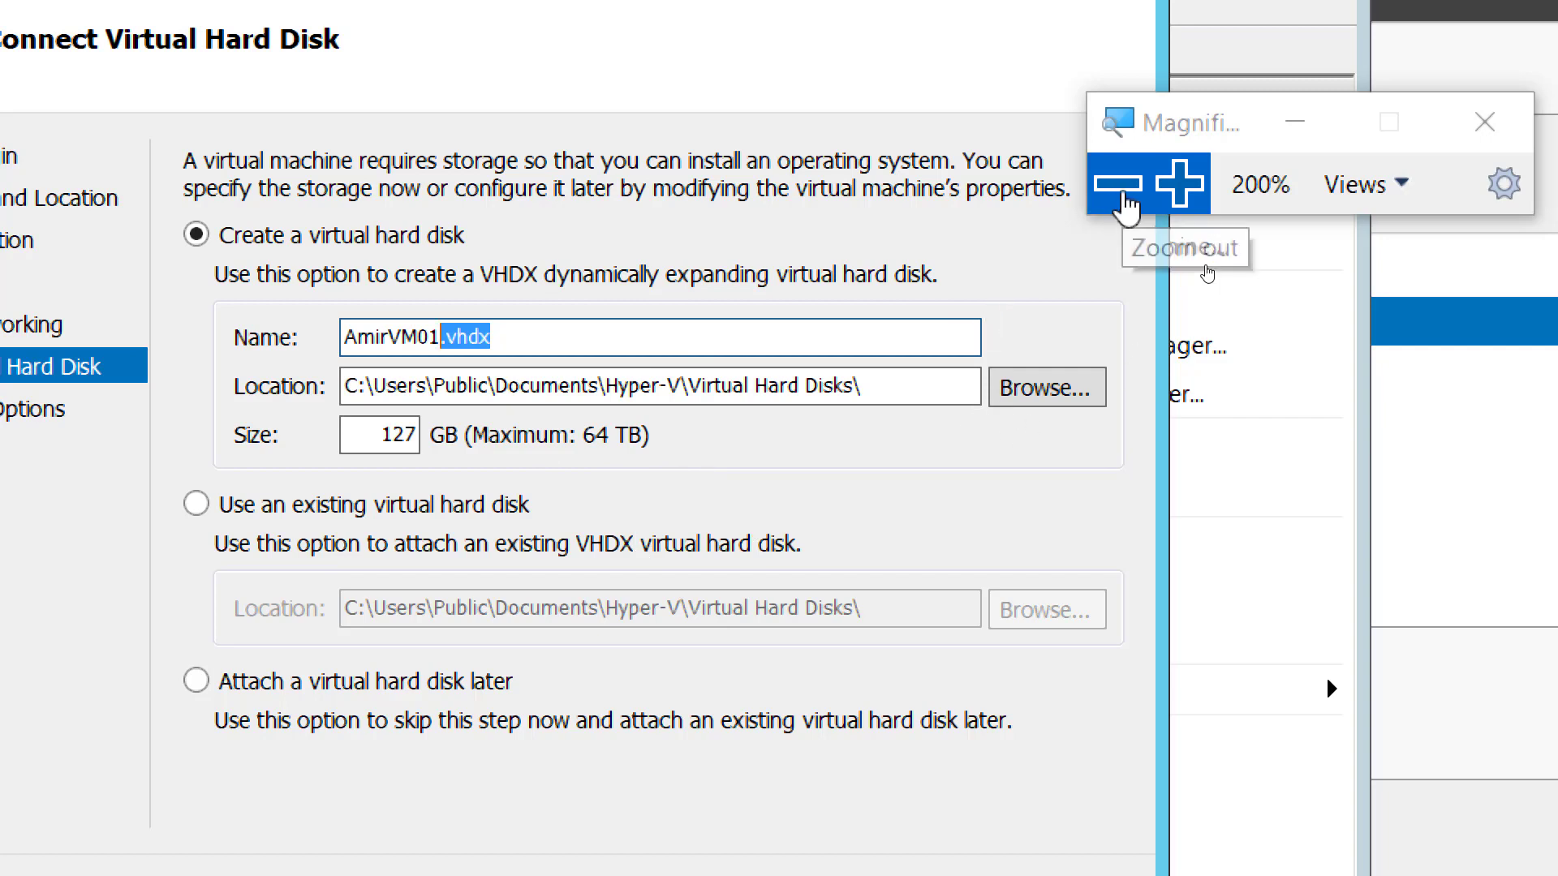
# - Adjust Magnifier zoom on the Connect Virtual Hard Disk page, ending at full desktop view
pyautogui.click(1119, 185)
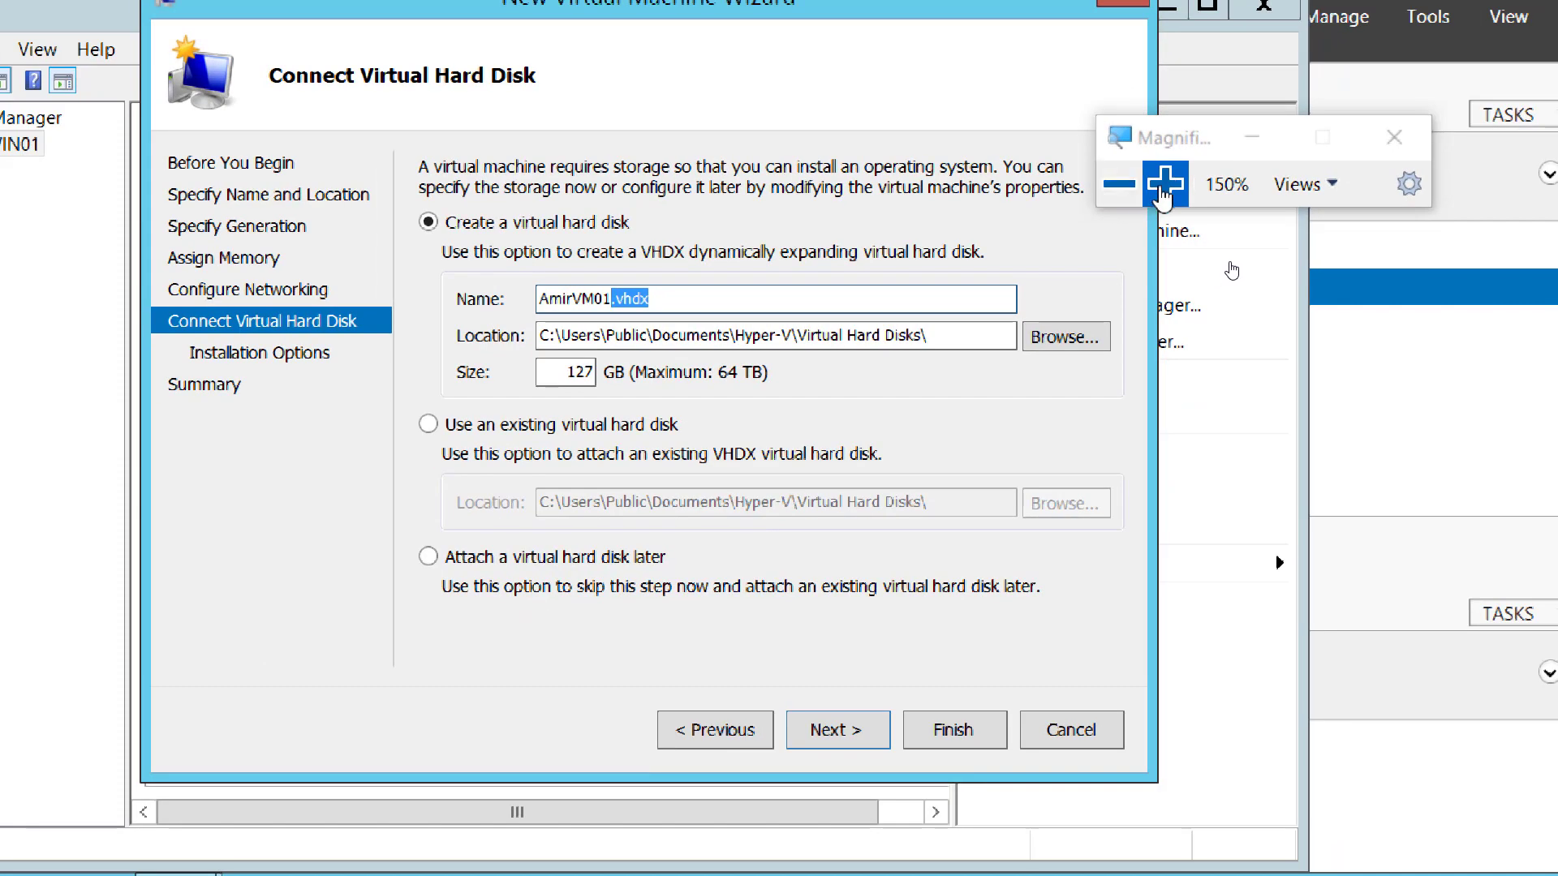
pyautogui.click(1179, 184)
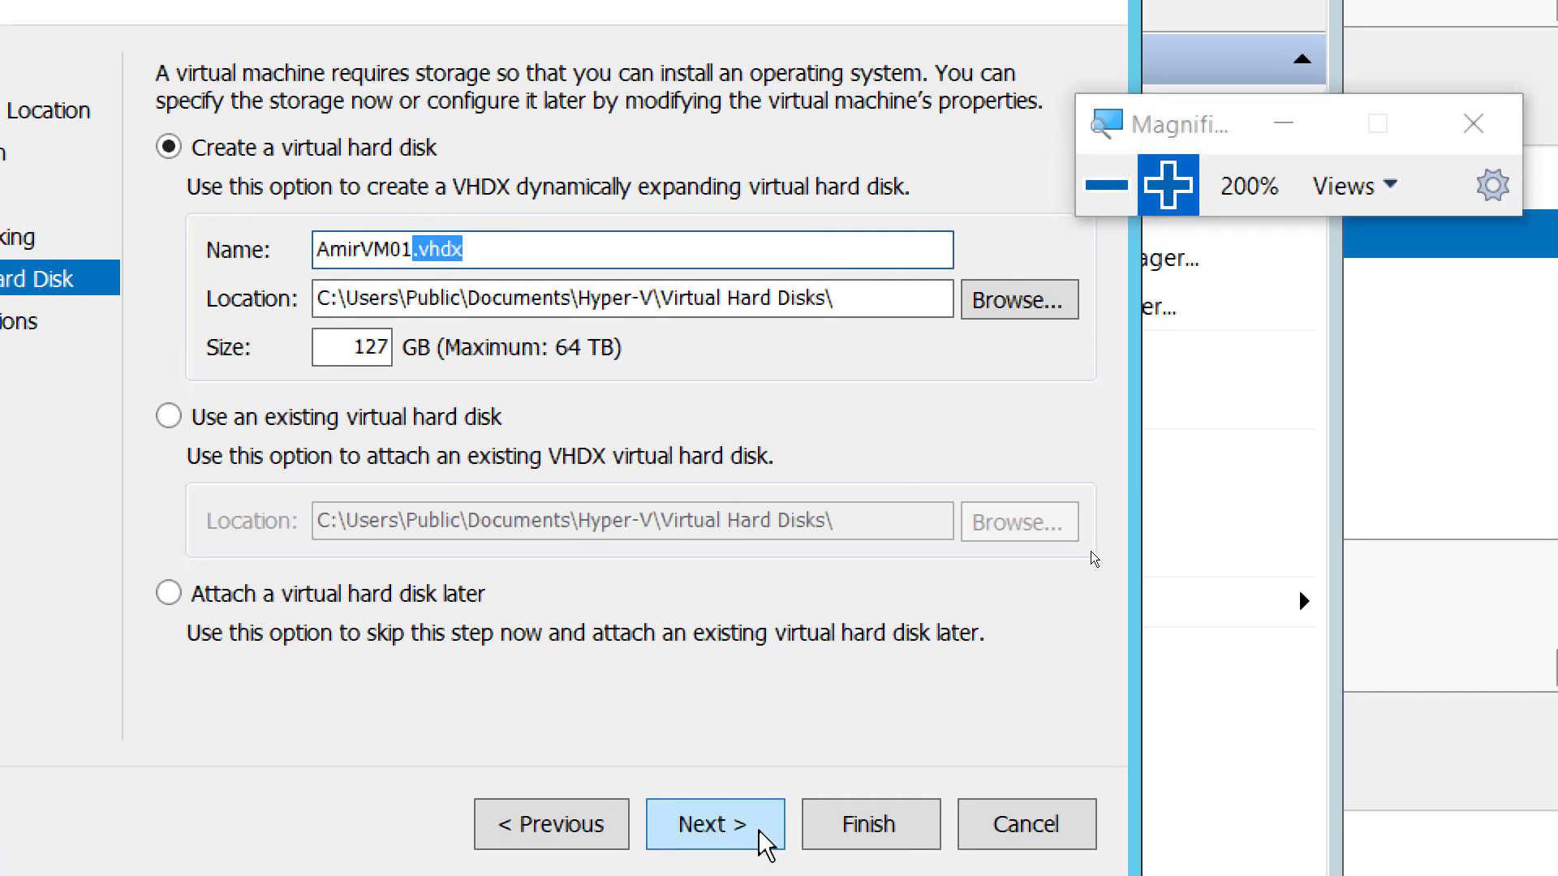
pyautogui.click(1103, 195)
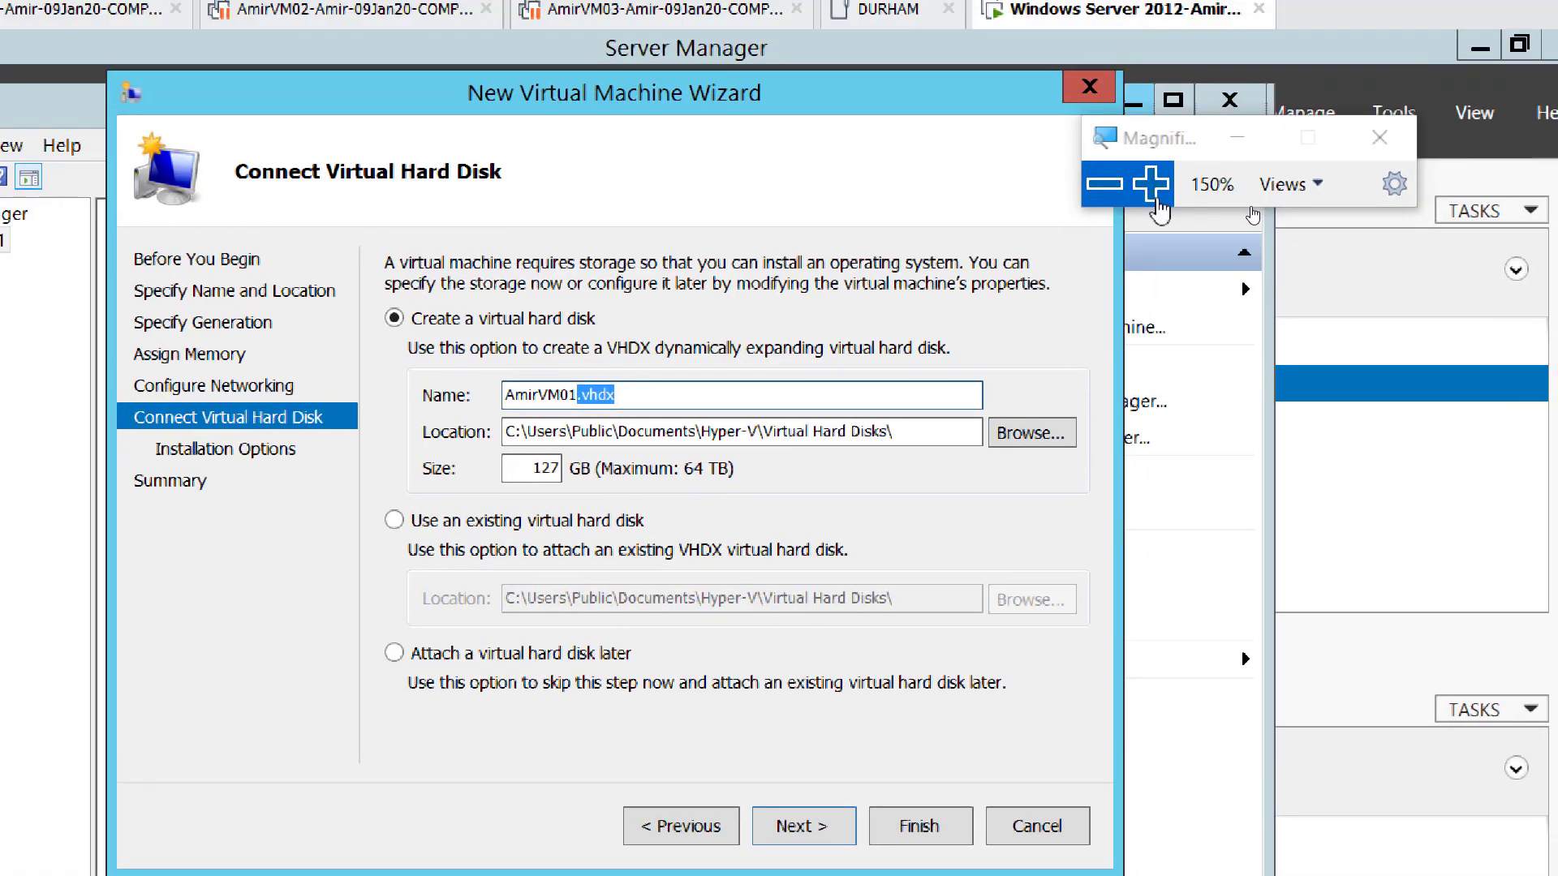
pyautogui.click(1156, 203)
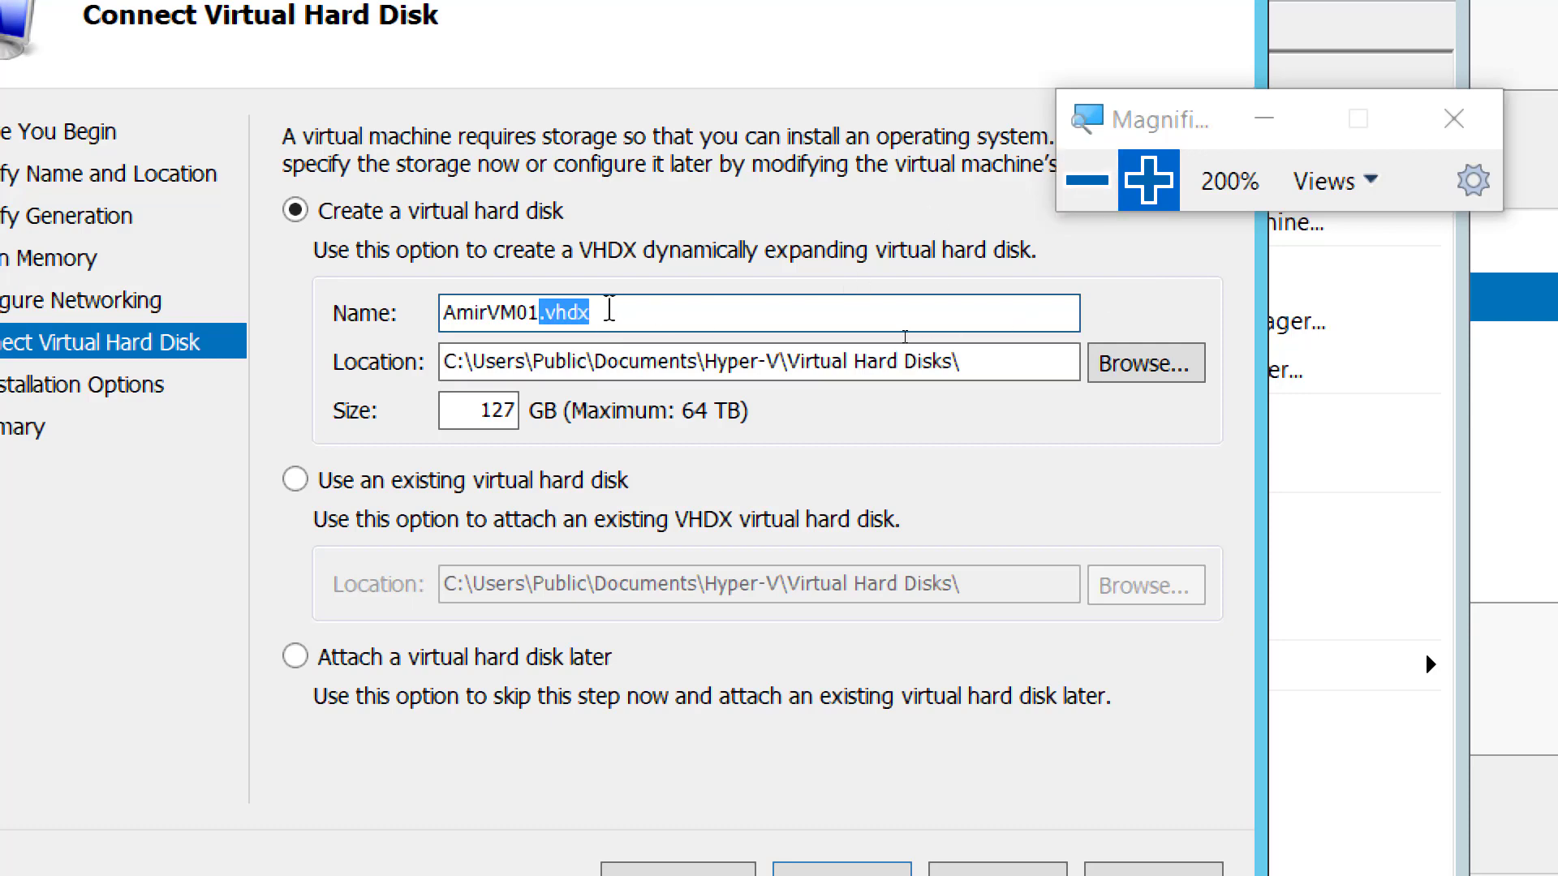
pyautogui.click(1092, 182)
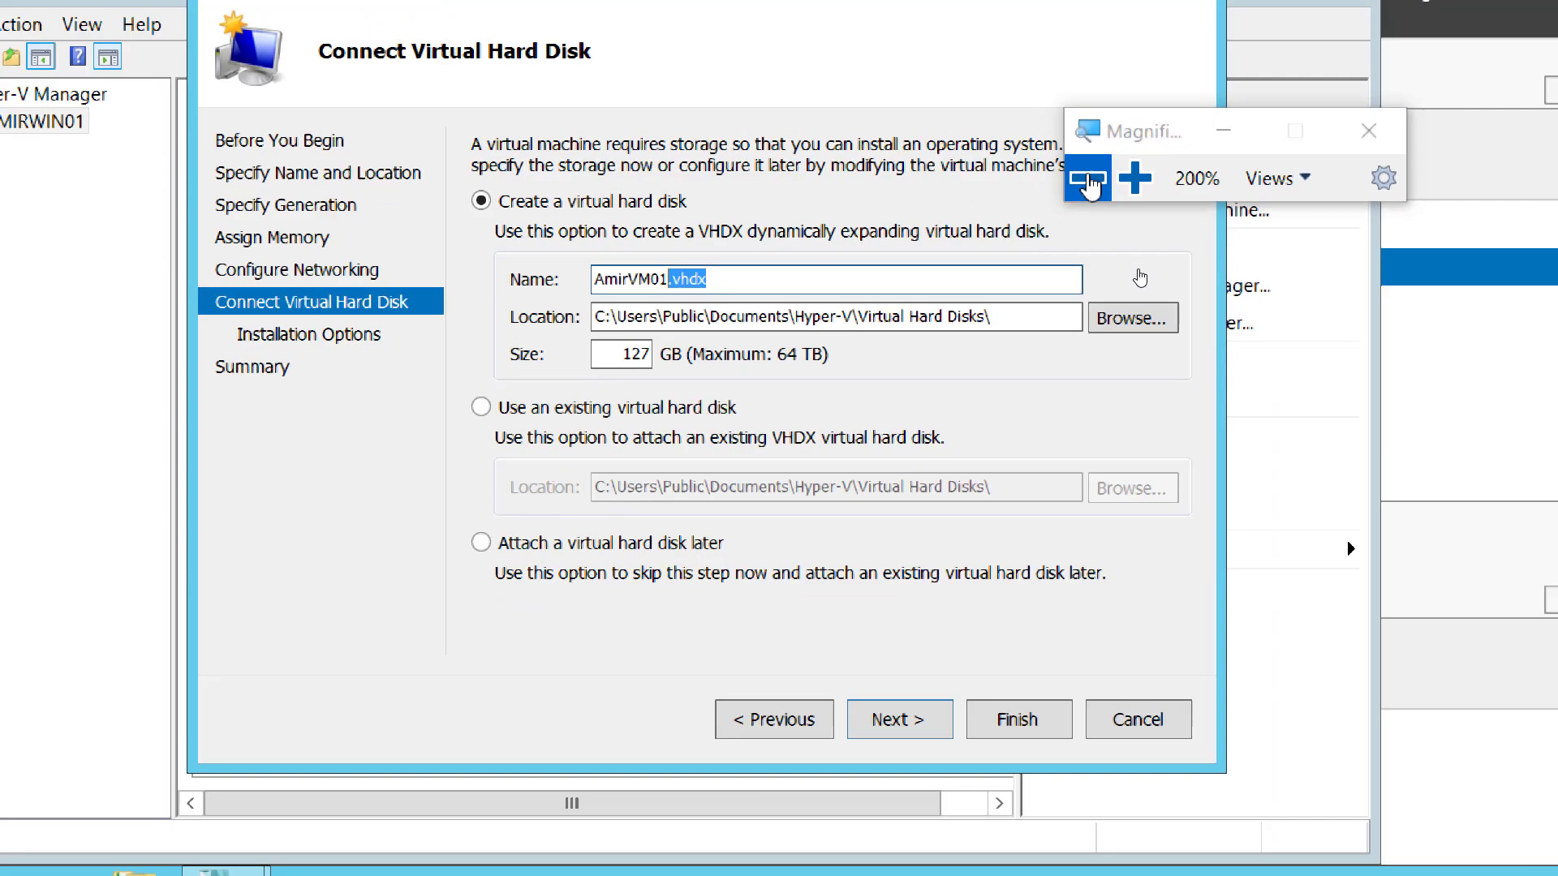
pyautogui.click(1089, 180)
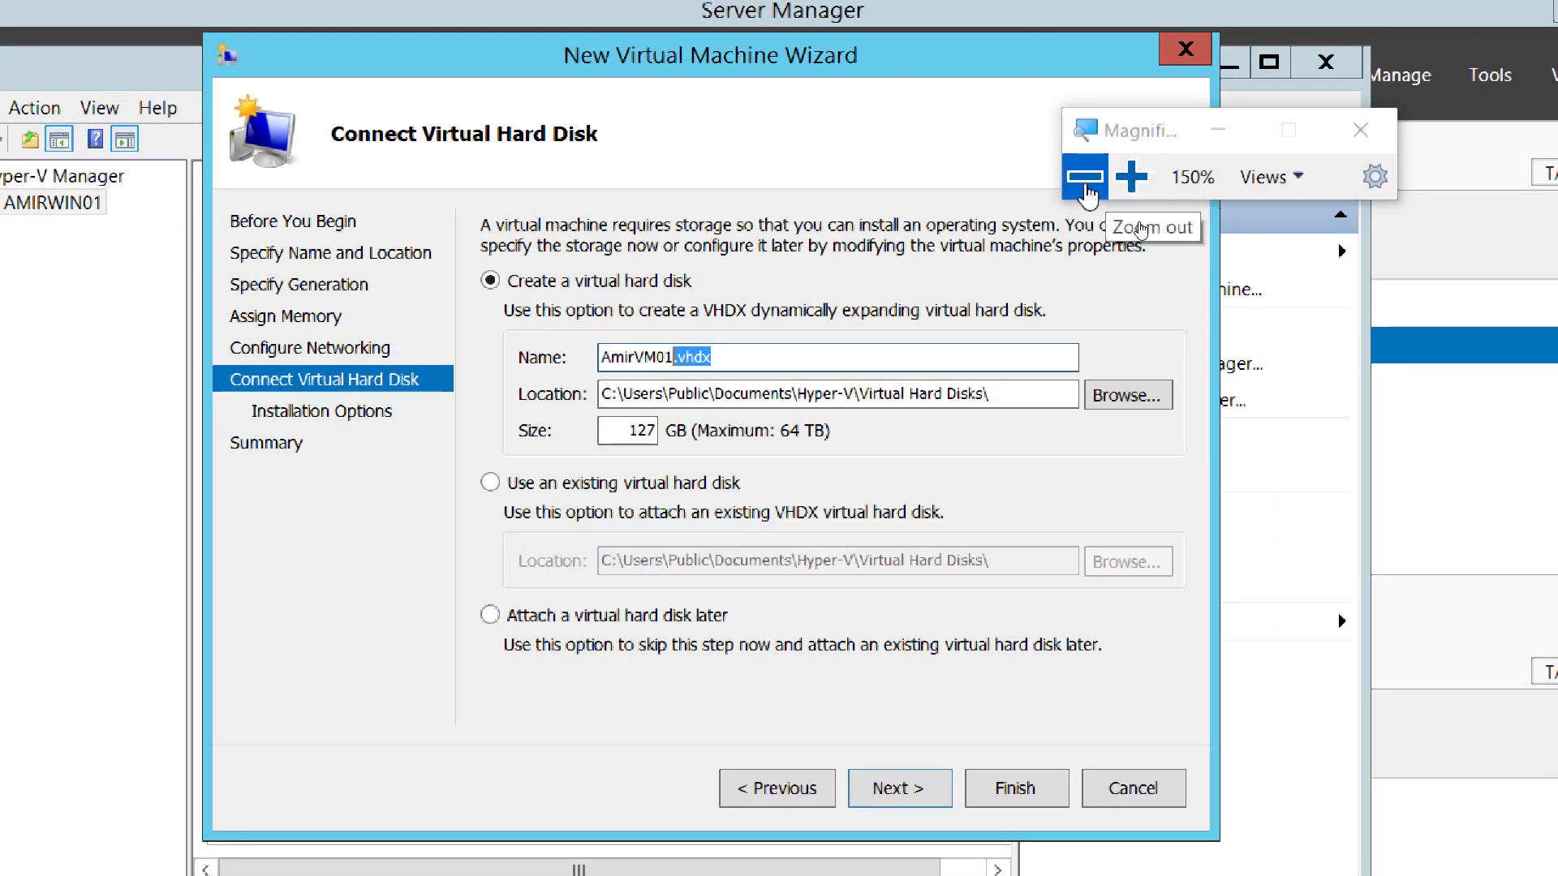
pyautogui.click(1087, 193)
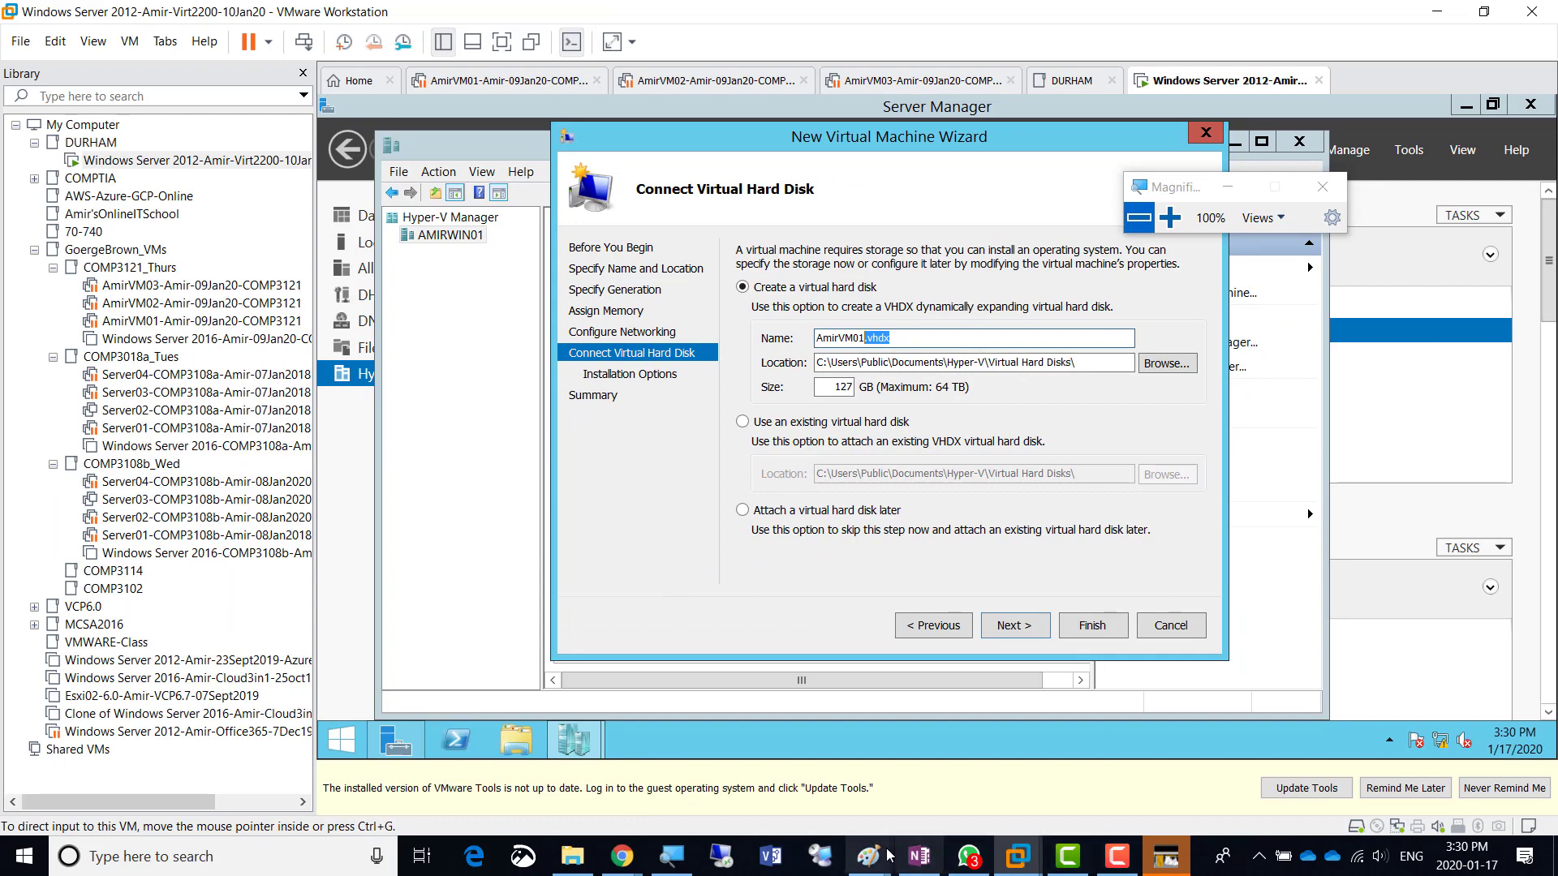
# - In the OneNote class notes, duplicate the Screenshot 3 line as a new bullet below it
pyautogui.click(916, 863)
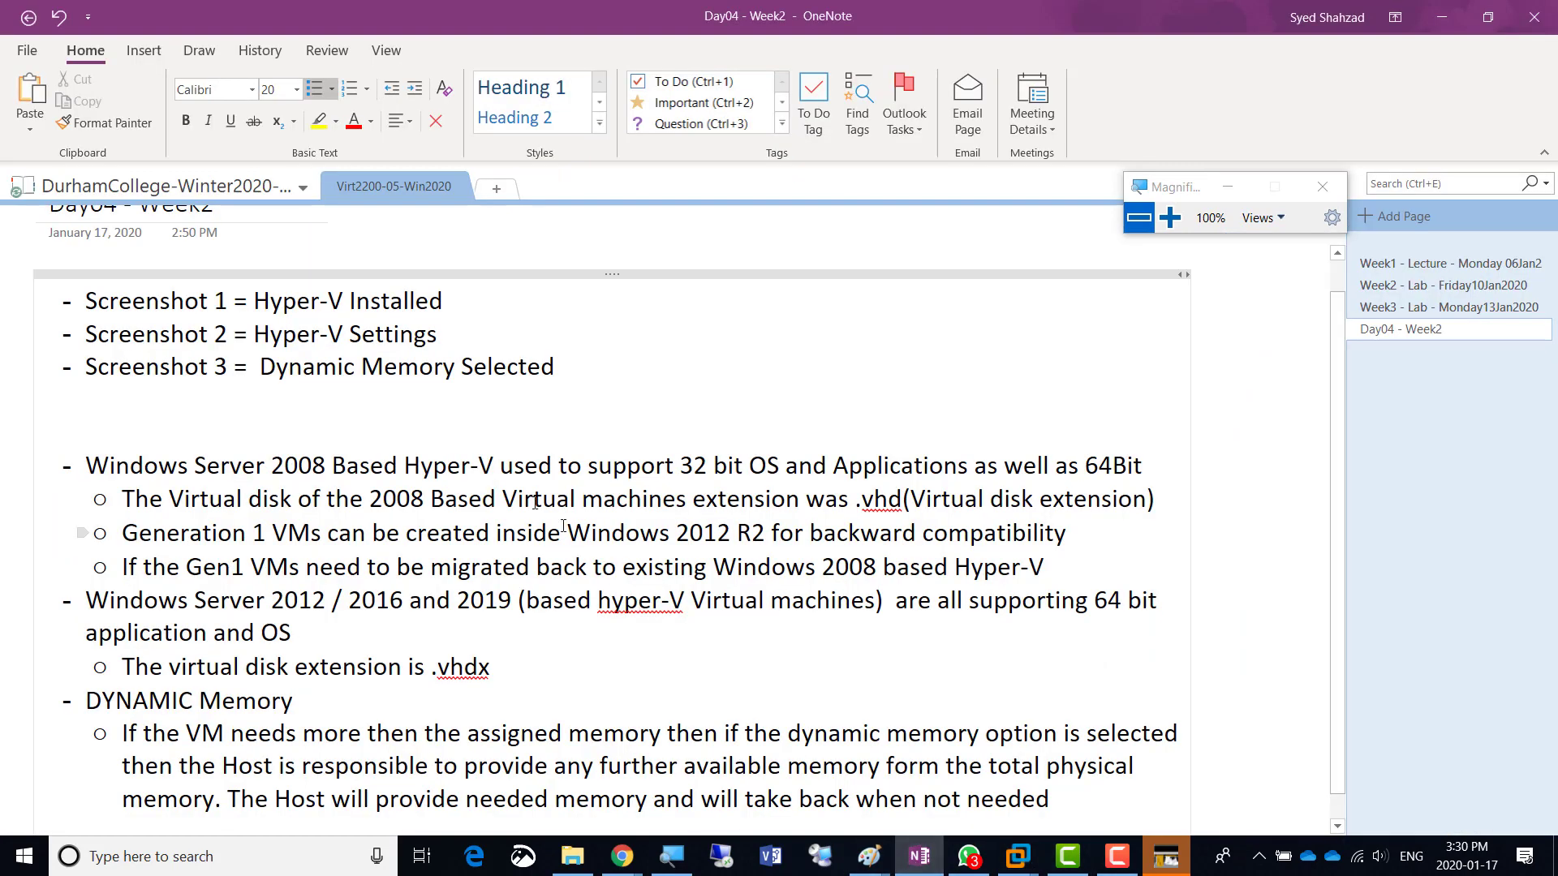
pyautogui.tripleClick(571, 366)
pyautogui.hotkey('ctrl', 'c')
pyautogui.click(571, 366)
pyautogui.press('Return')
pyautogui.hotkey('ctrl', 'v')
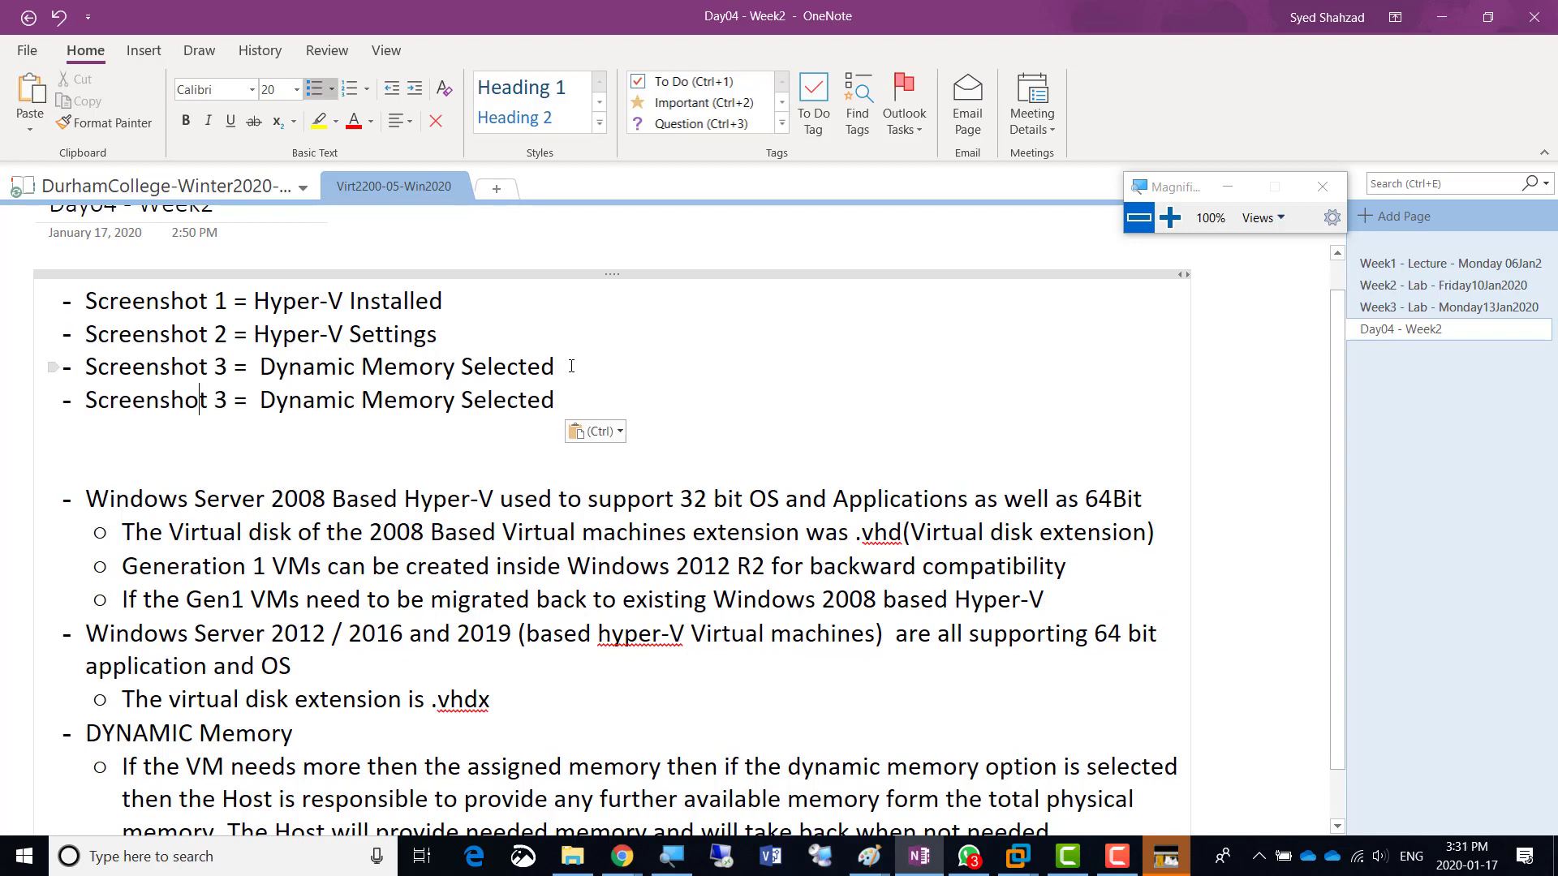
pyautogui.hotkey('ctrl', 'Left')
pyautogui.hotkey('ctrl', 'Left')
pyautogui.hotkey('ctrl', 'Left')
pyautogui.hotkey('ctrl', 'Left')
pyautogui.hotkey('ctrl', 'Left')
pyautogui.hotkey('shift', 'Right')
# - Renumber the new line to Screenshot 4, describe it as 'VHDx created', and return to VMware
pyautogui.write('4')
pyautogui.hotkey('shift', 'Right')
pyautogui.hotkey('shift', 'Right')
pyautogui.hotkey('shift', 'Right')
pyautogui.hotkey('shift', 'Right')
pyautogui.hotkey('shift', 'Right')
pyautogui.hotkey('shift', 'Right')
pyautogui.hotkey('shift', 'Right')
pyautogui.hotkey('shift', 'Right')
pyautogui.hotkey('shift', 'Right')
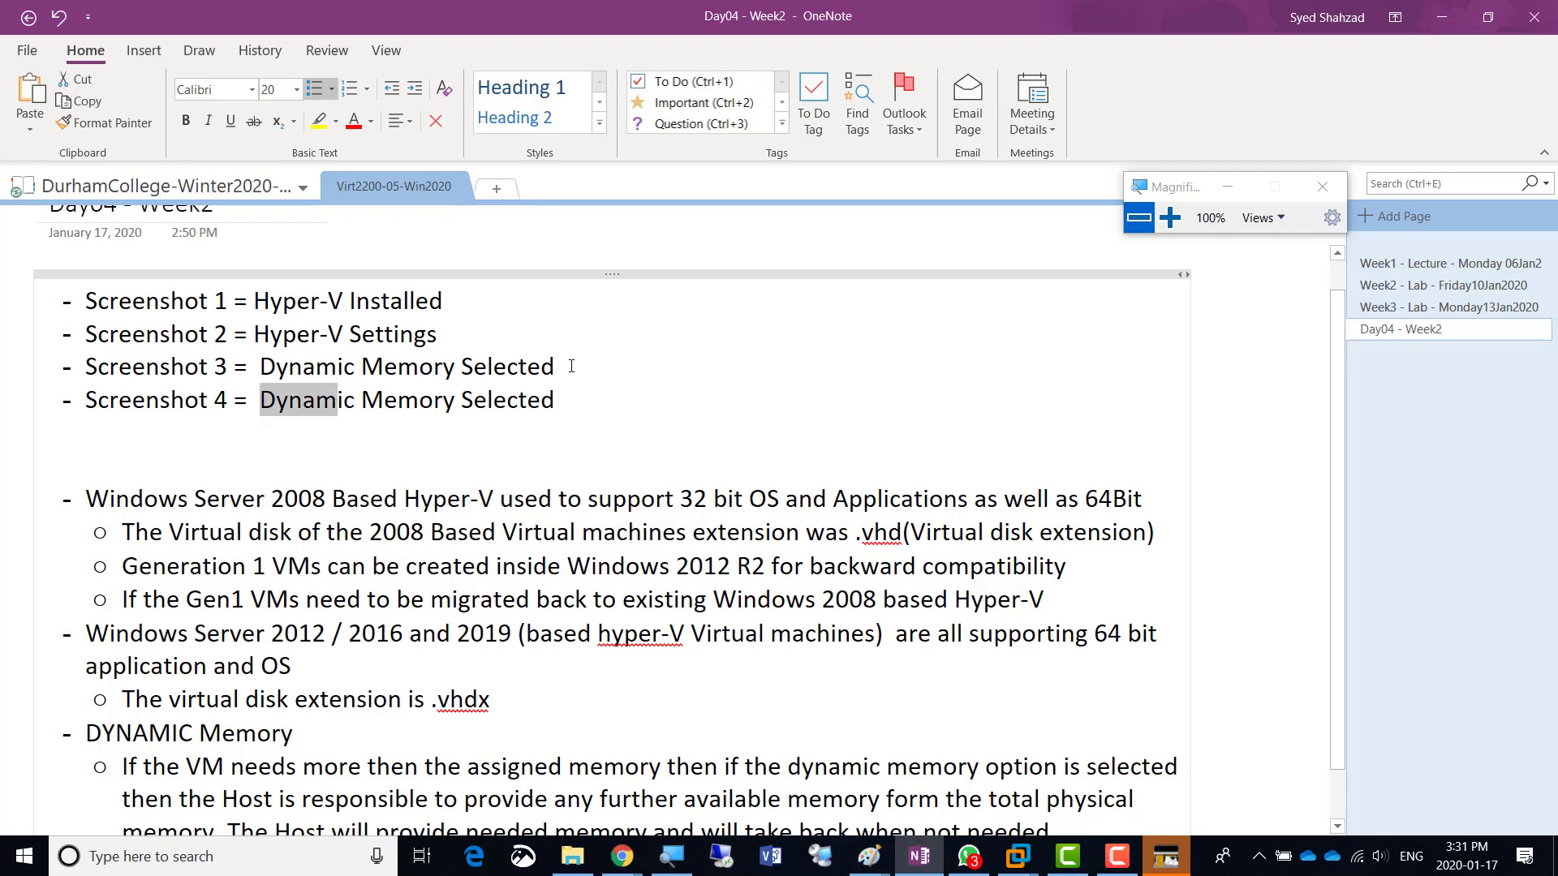
pyautogui.hotkey('shift', 'Right')
pyautogui.hotkey('shift', 'Right')
pyautogui.hotkey('shift', 'Right')
pyautogui.hotkey('shift', 'Right')
pyautogui.hotkey('shift', 'Right')
pyautogui.hotkey('shift', 'Right')
pyautogui.hotkey('shift', 'Right')
pyautogui.hotkey('shift', 'Right')
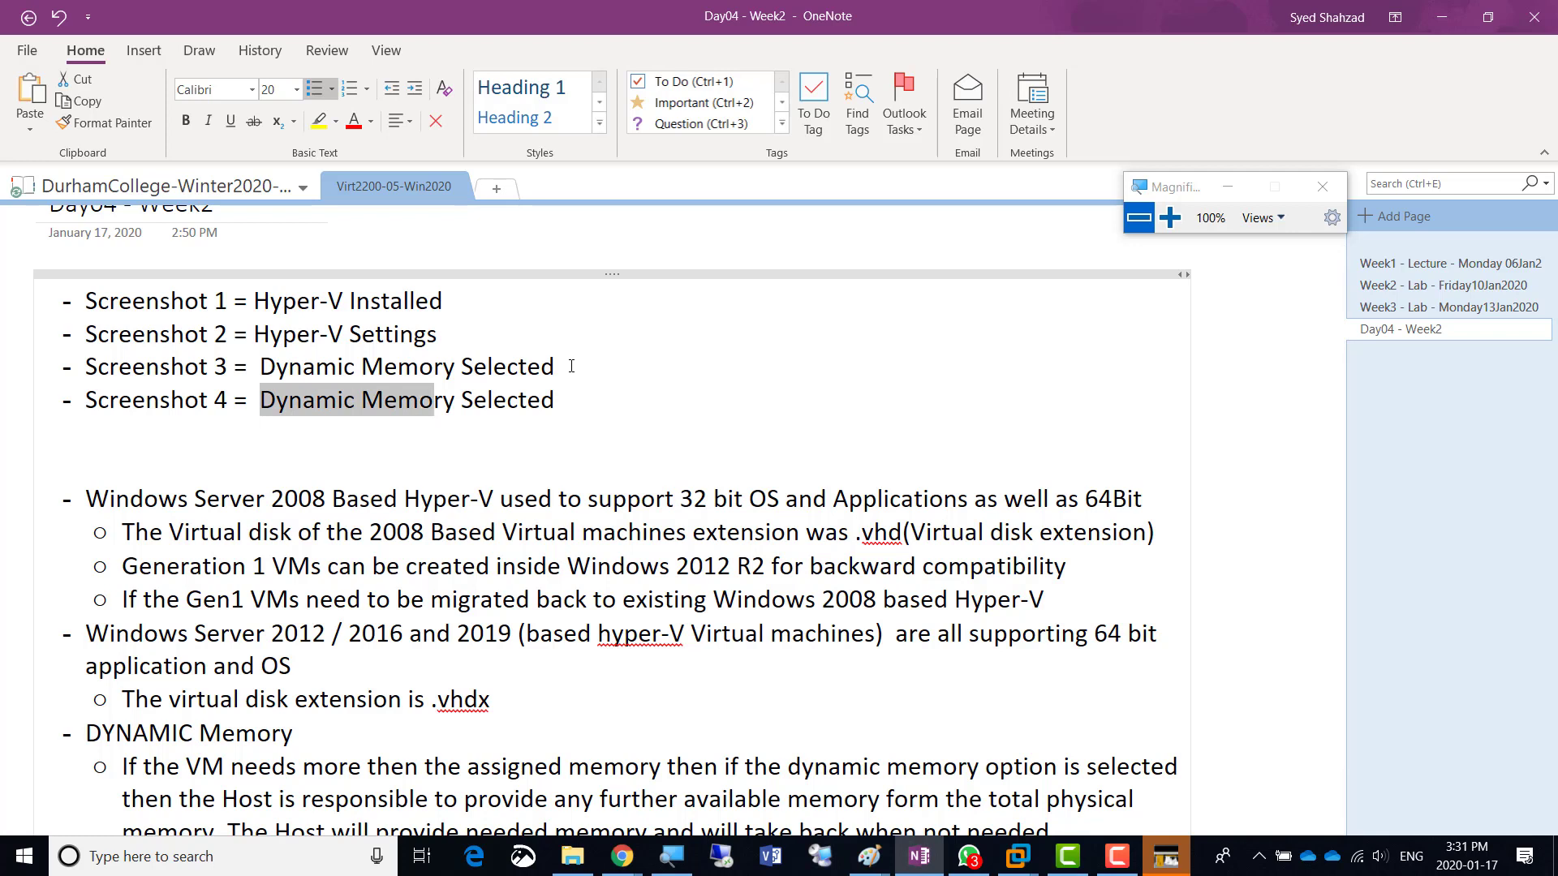
pyautogui.hotkey('shift', 'Right')
pyautogui.hotkey('shift', 'Right')
pyautogui.hotkey('shift', 'Right')
pyautogui.hotkey('shift', 'Right')
pyautogui.hotkey('shift', 'Right')
pyautogui.hotkey('shift', 'Right')
pyautogui.hotkey('shift', 'Right')
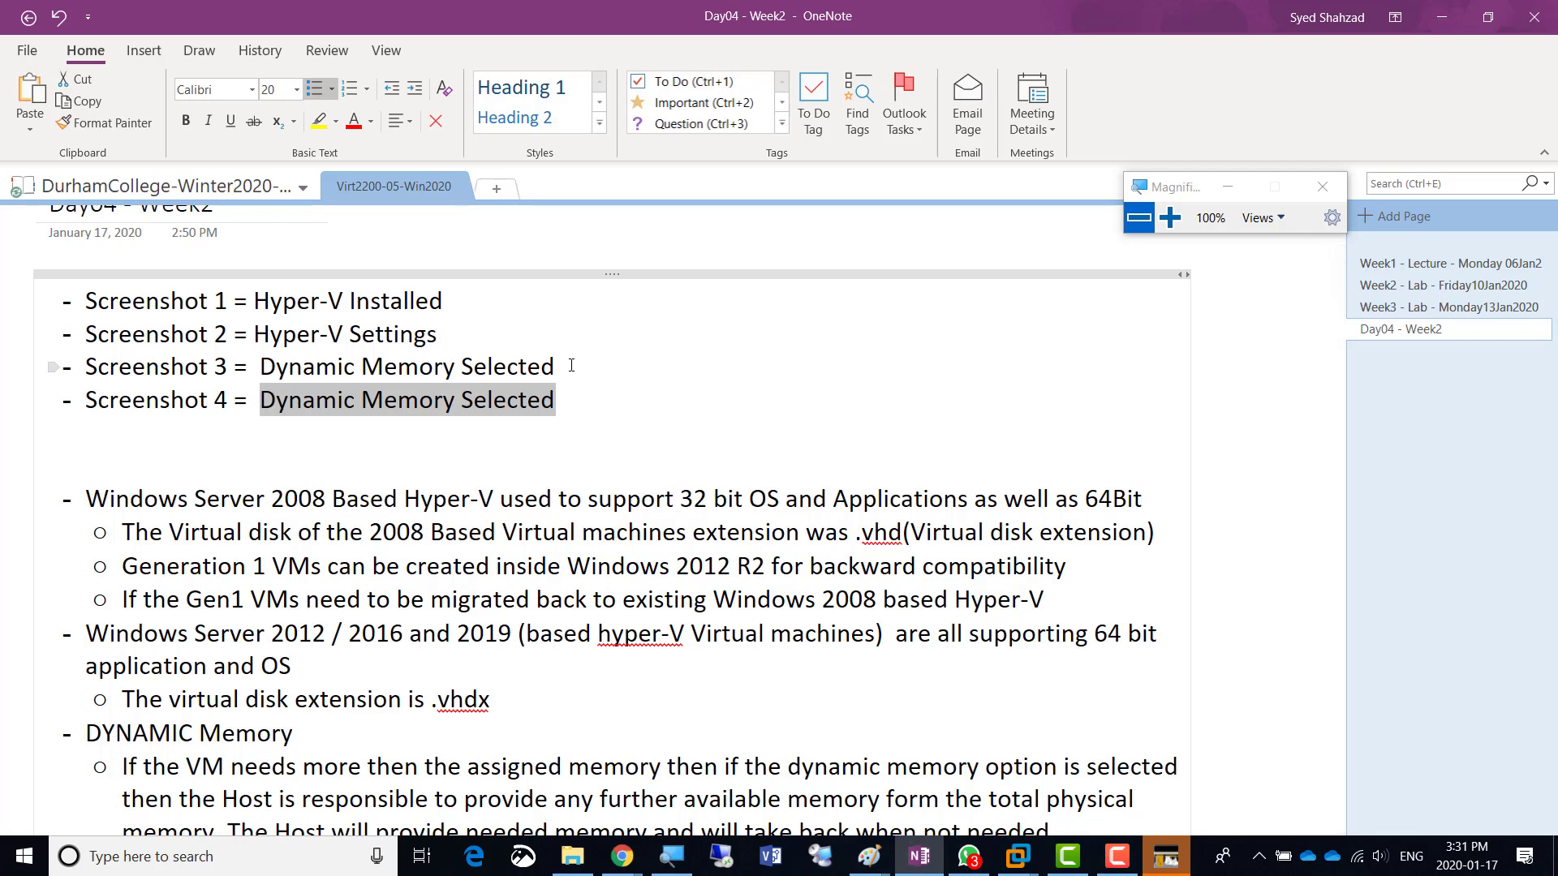
pyautogui.write('VHDx cre')
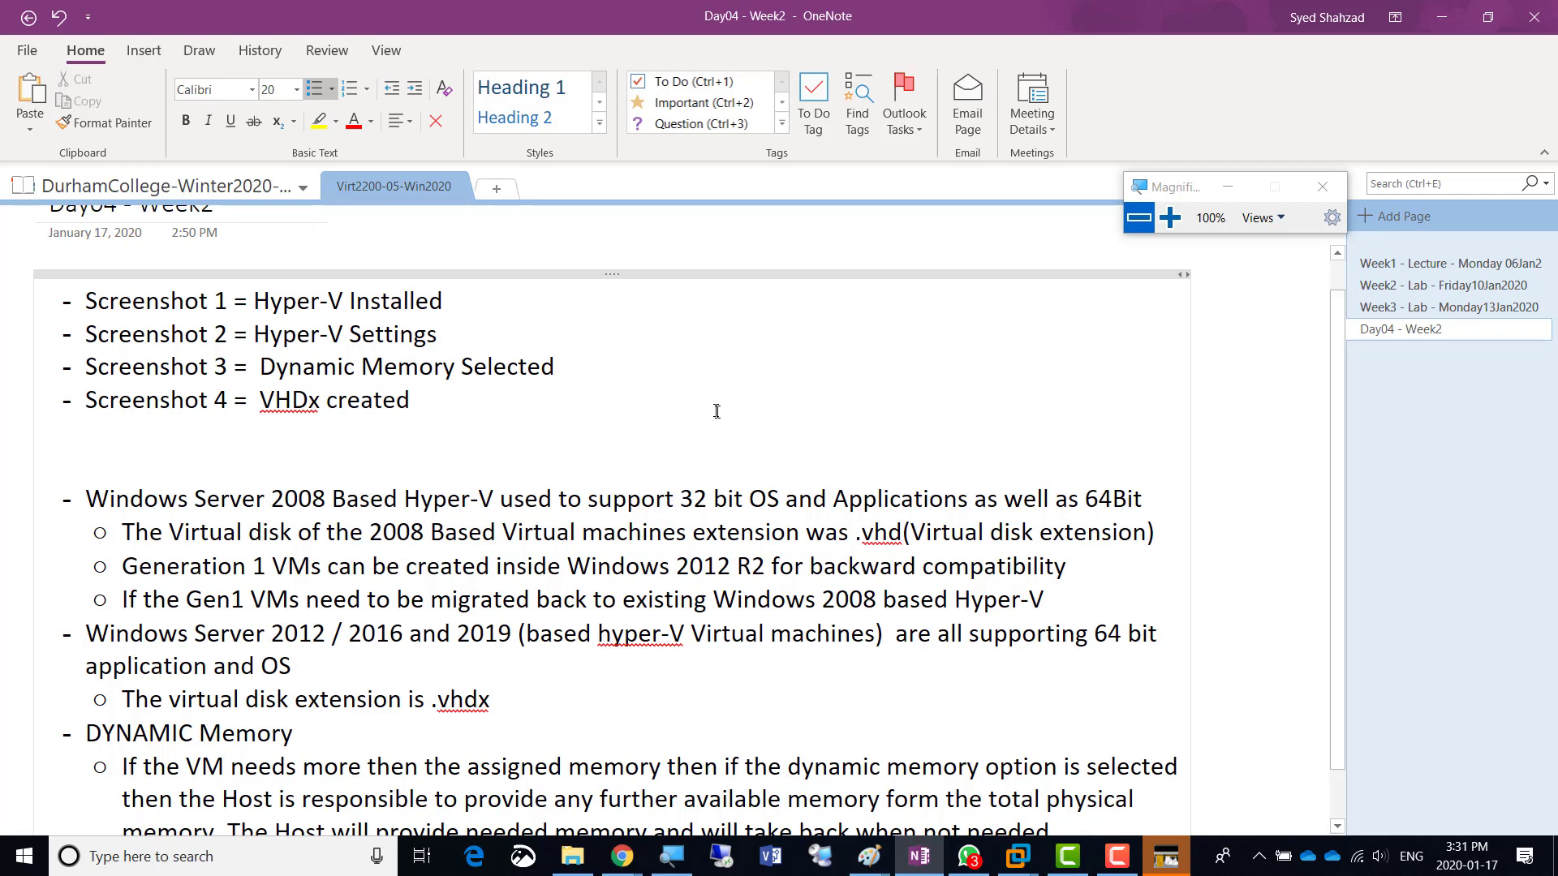
pyautogui.hotkey('alt', 'Tab')
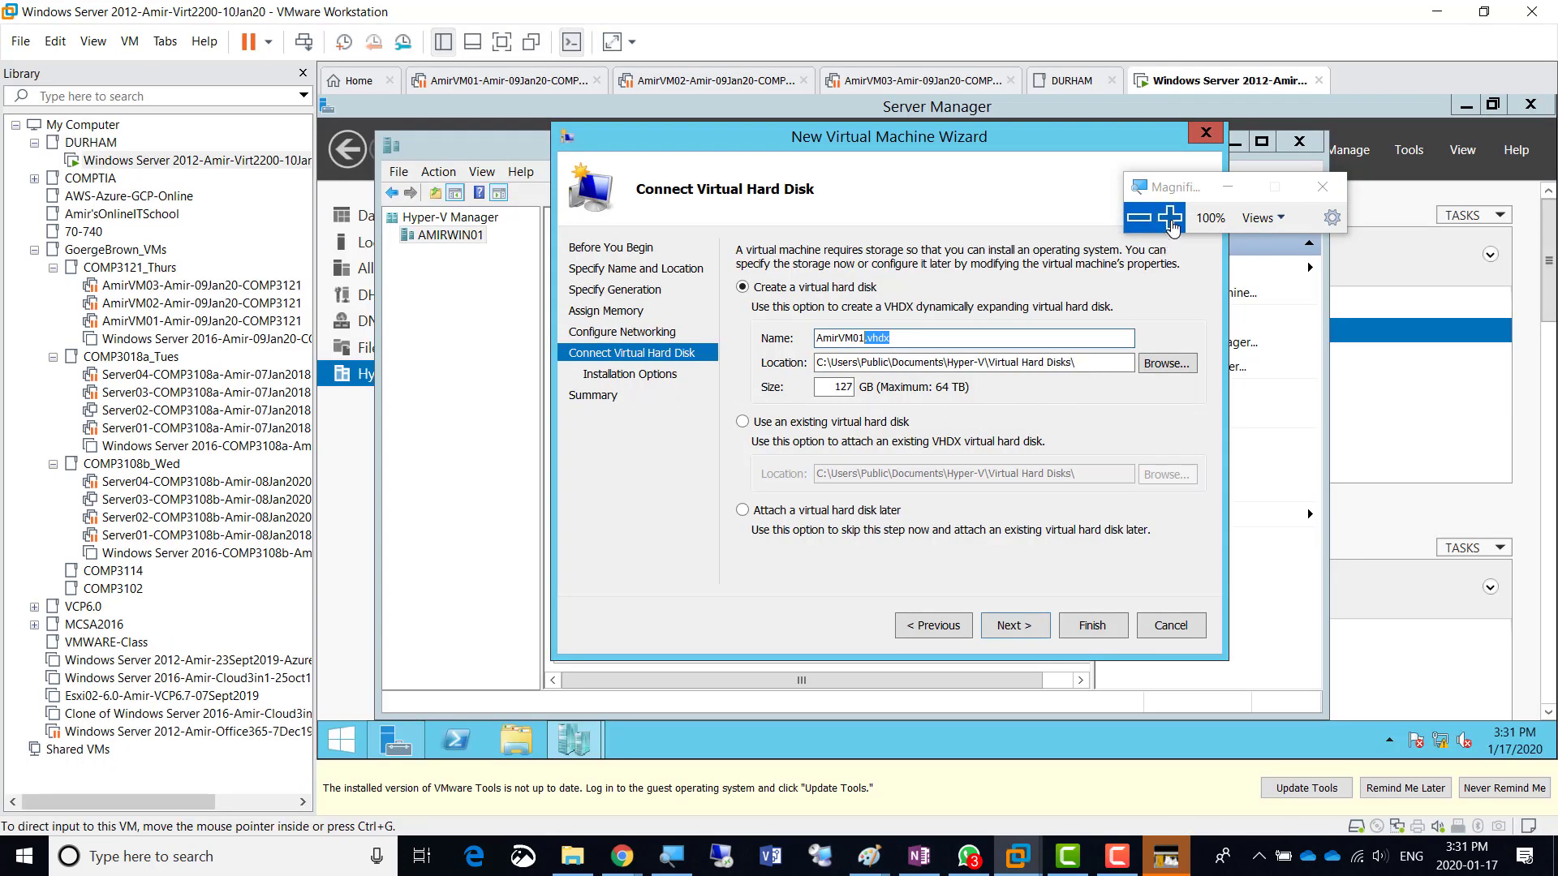
# - Magnify the wizard and advance from Connect Virtual Hard Disk to Installation Options
pyautogui.click(1169, 218)
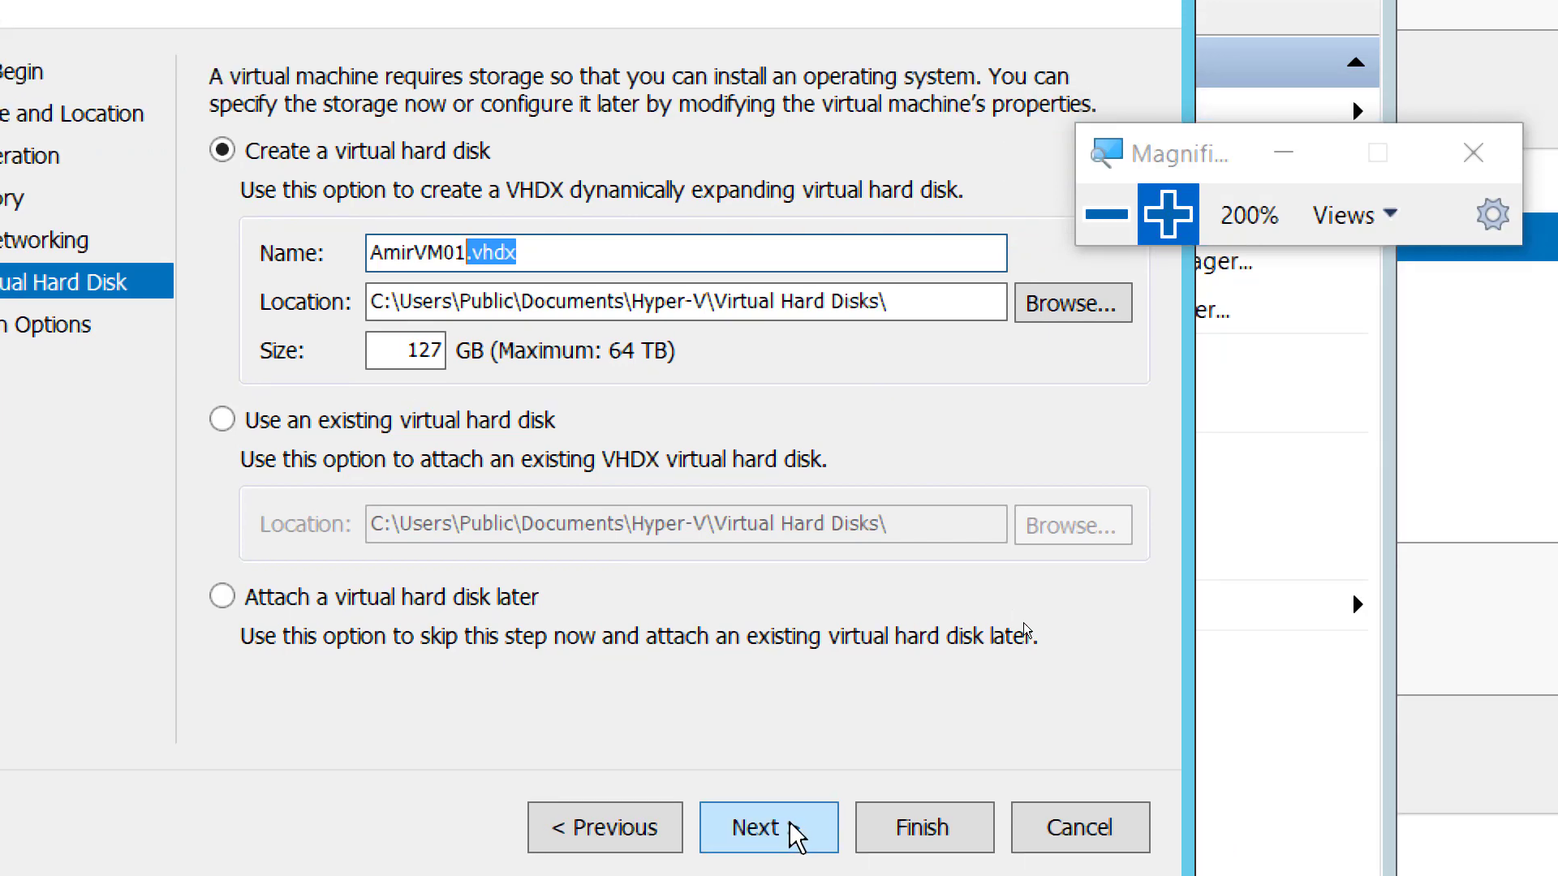
pyautogui.click(779, 831)
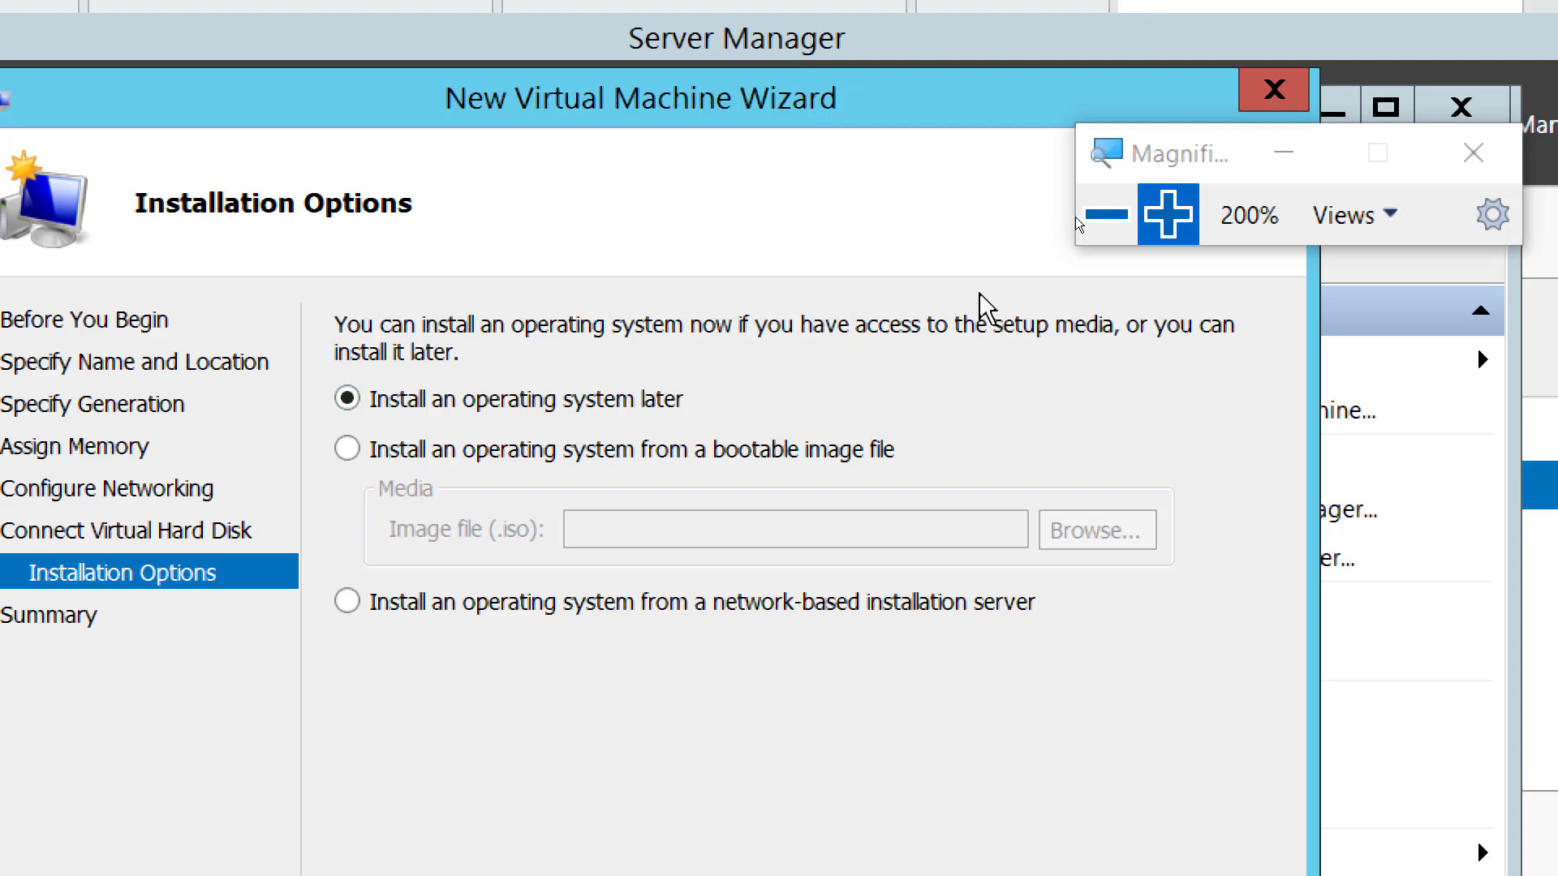
# - Rezoom Magnifier and move its controls to view Installation Options at 200%
pyautogui.click(1116, 217)
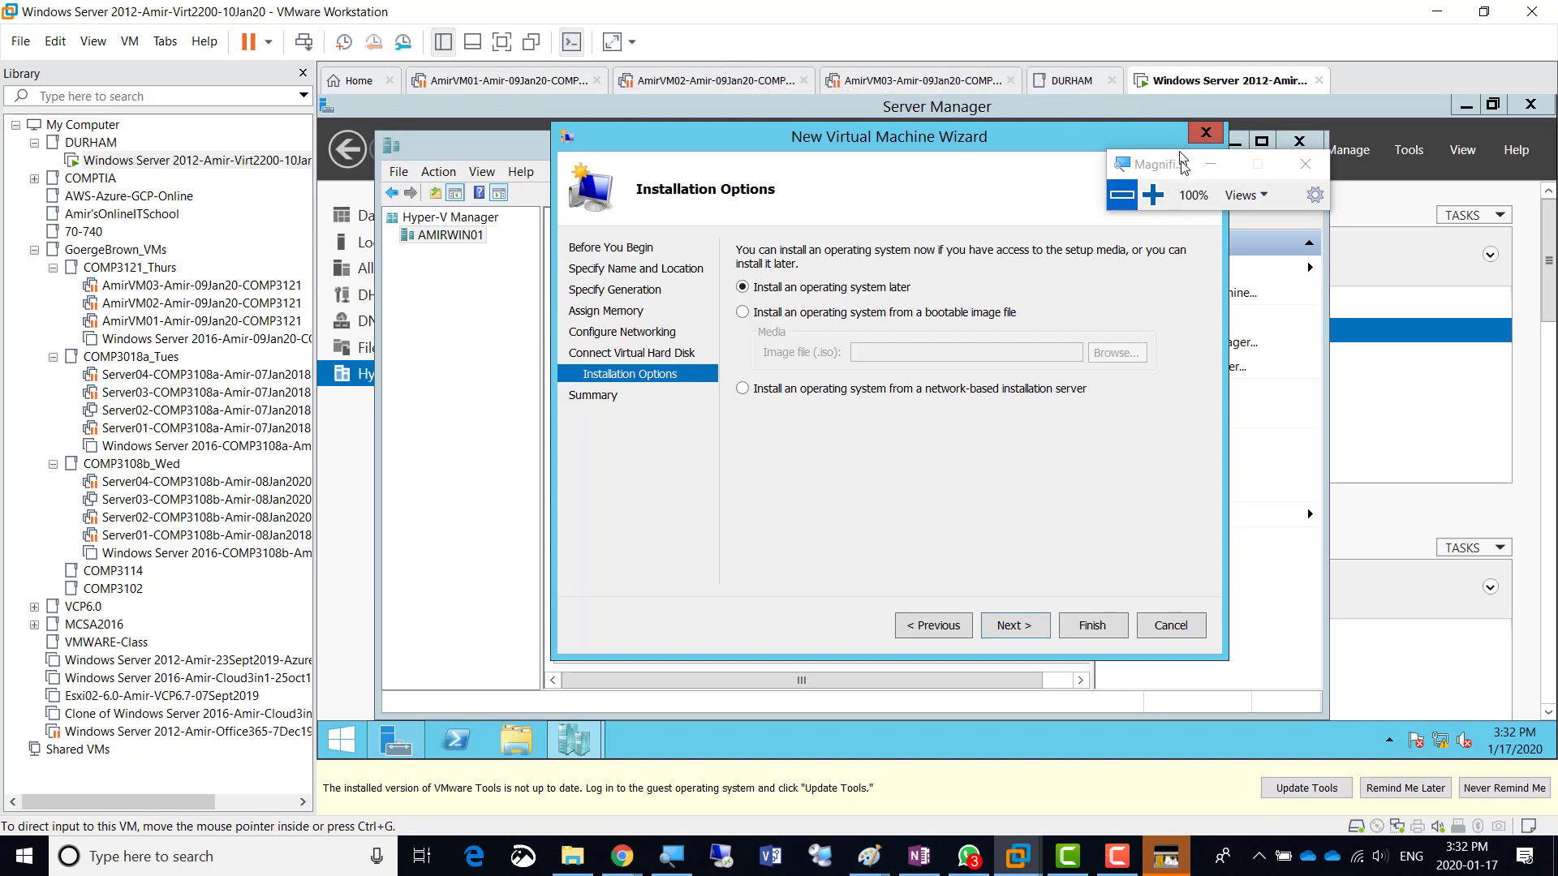
pyautogui.click(1153, 195)
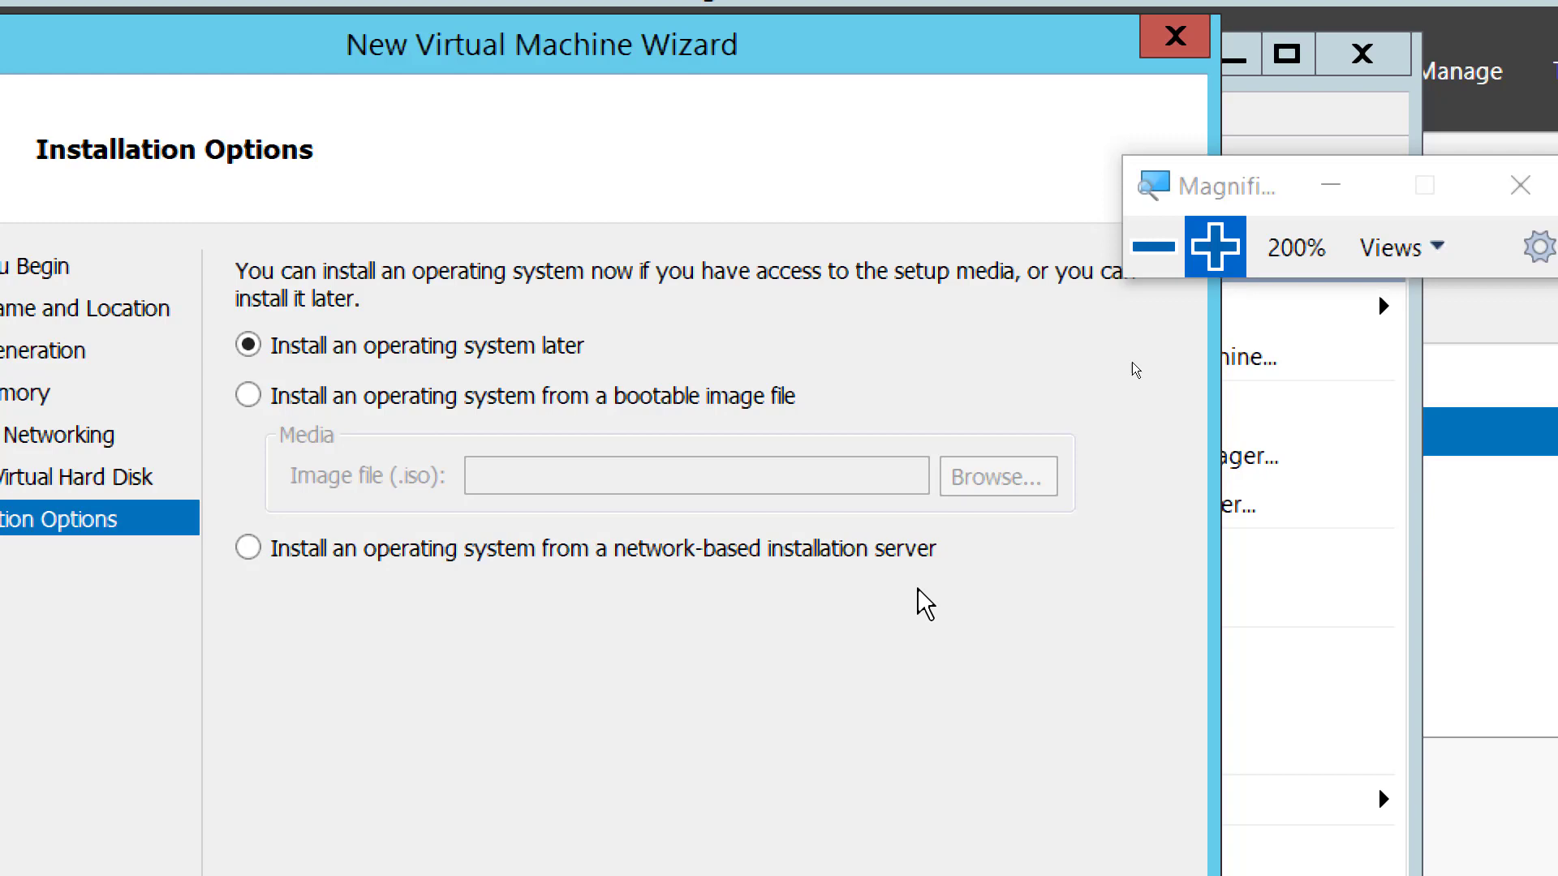
pyautogui.click(1153, 246)
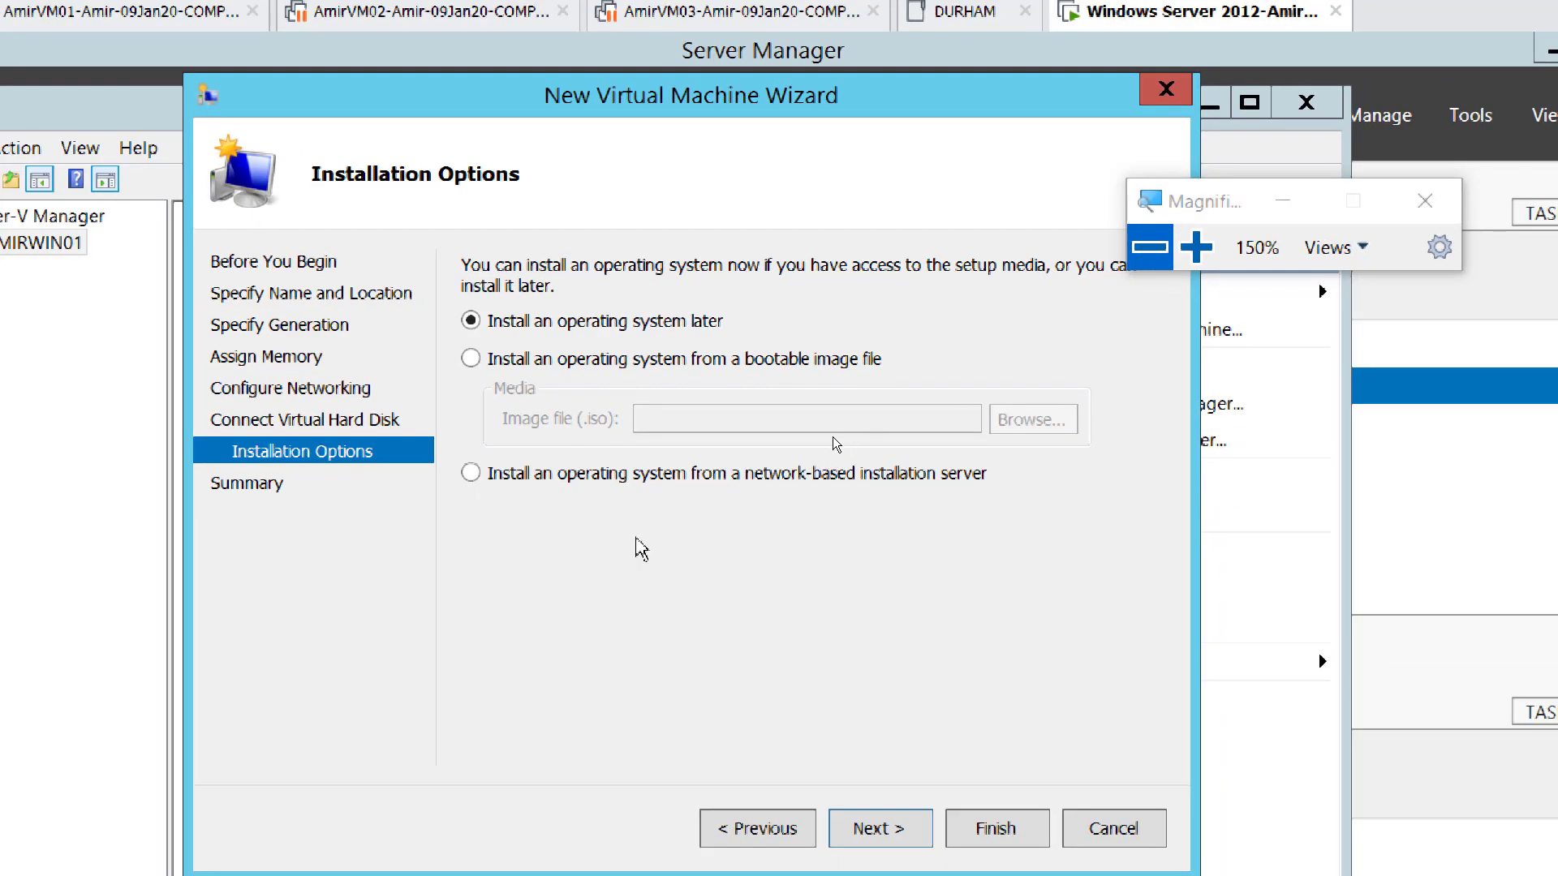
pyautogui.click(1196, 246)
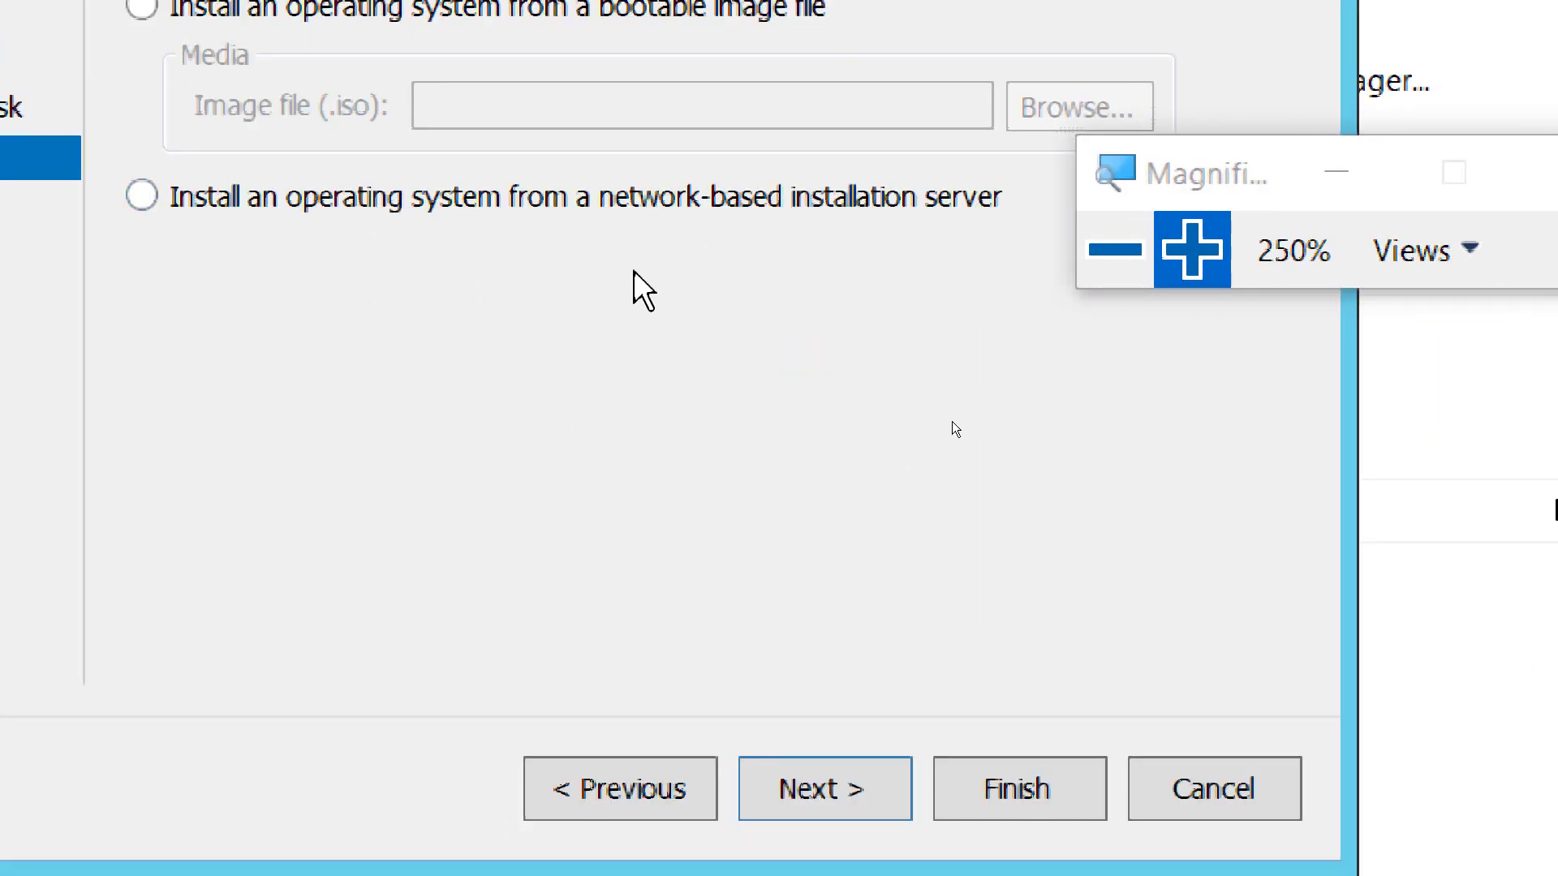
pyautogui.click(1136, 256)
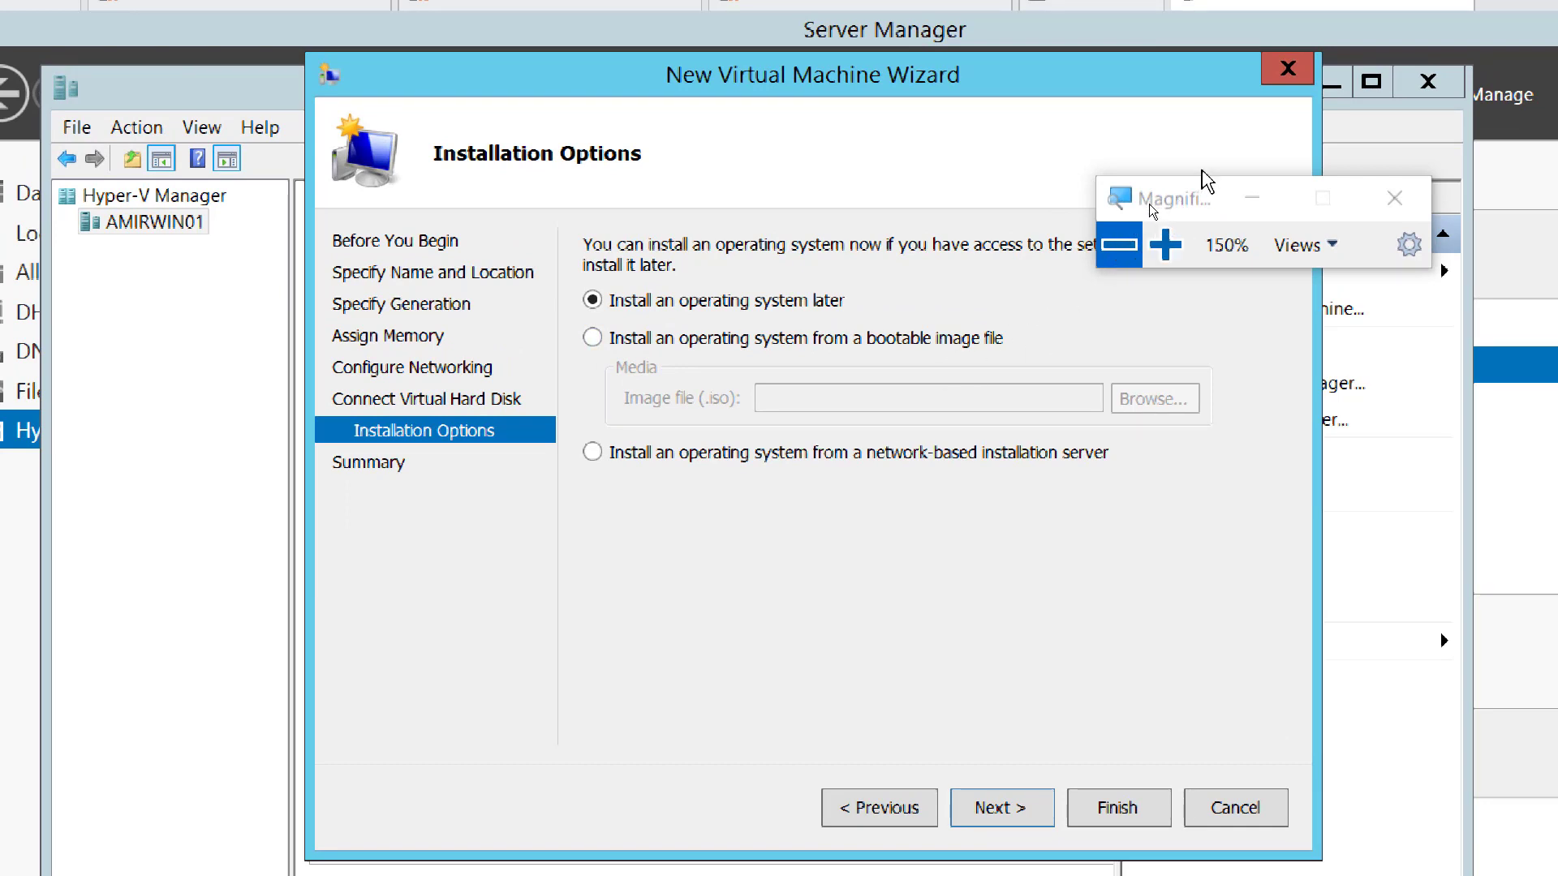
pyautogui.moveTo(1174, 213); pyautogui.dragTo(1172, 195)
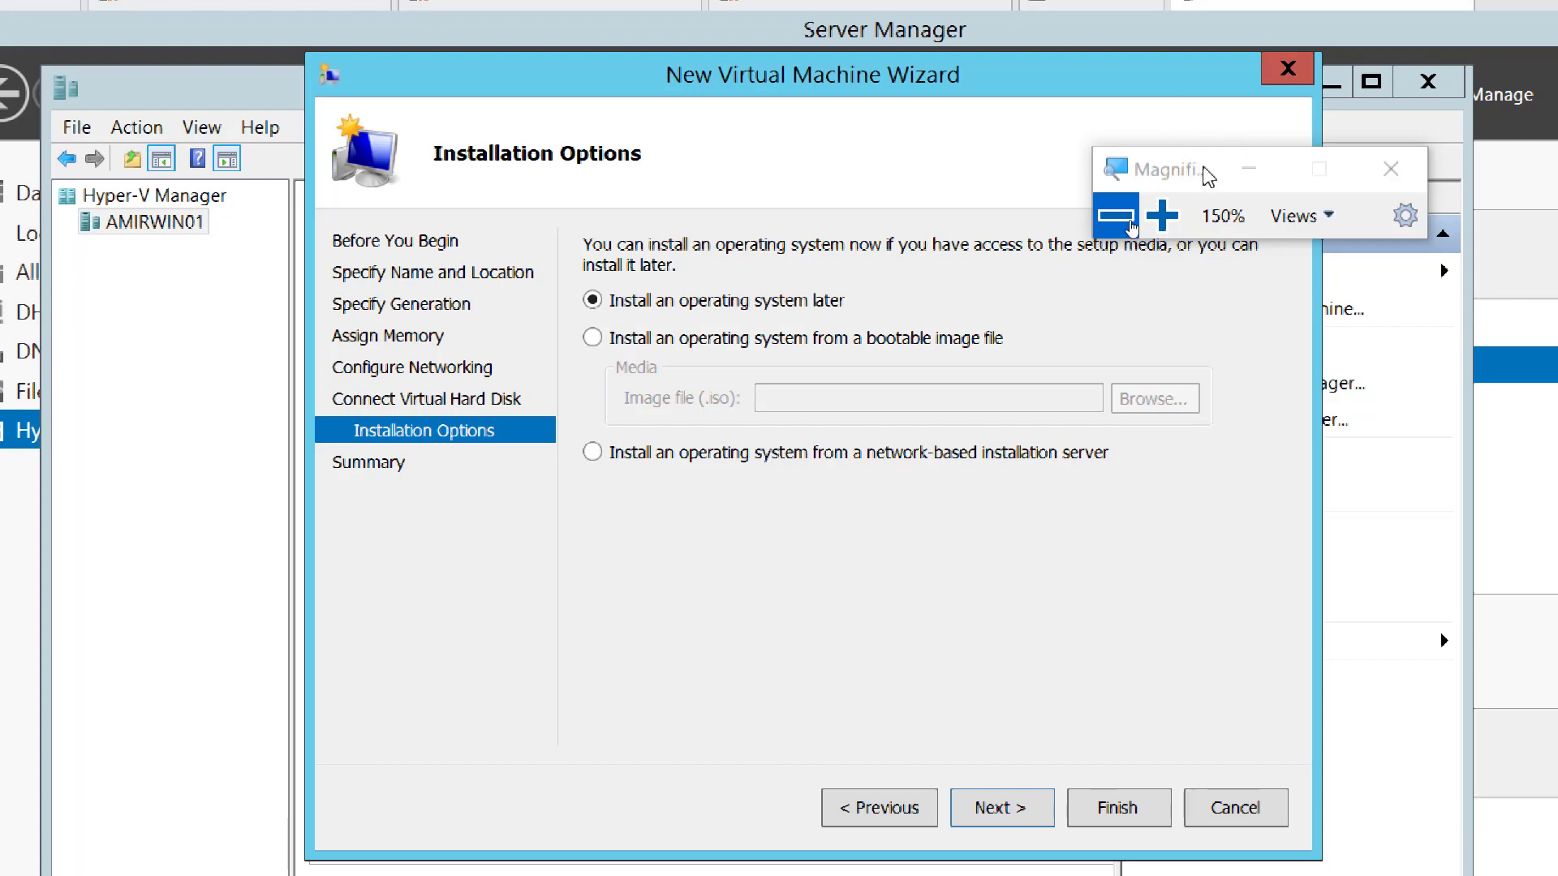
pyautogui.moveTo(1191, 180); pyautogui.dragTo(1179, 136)
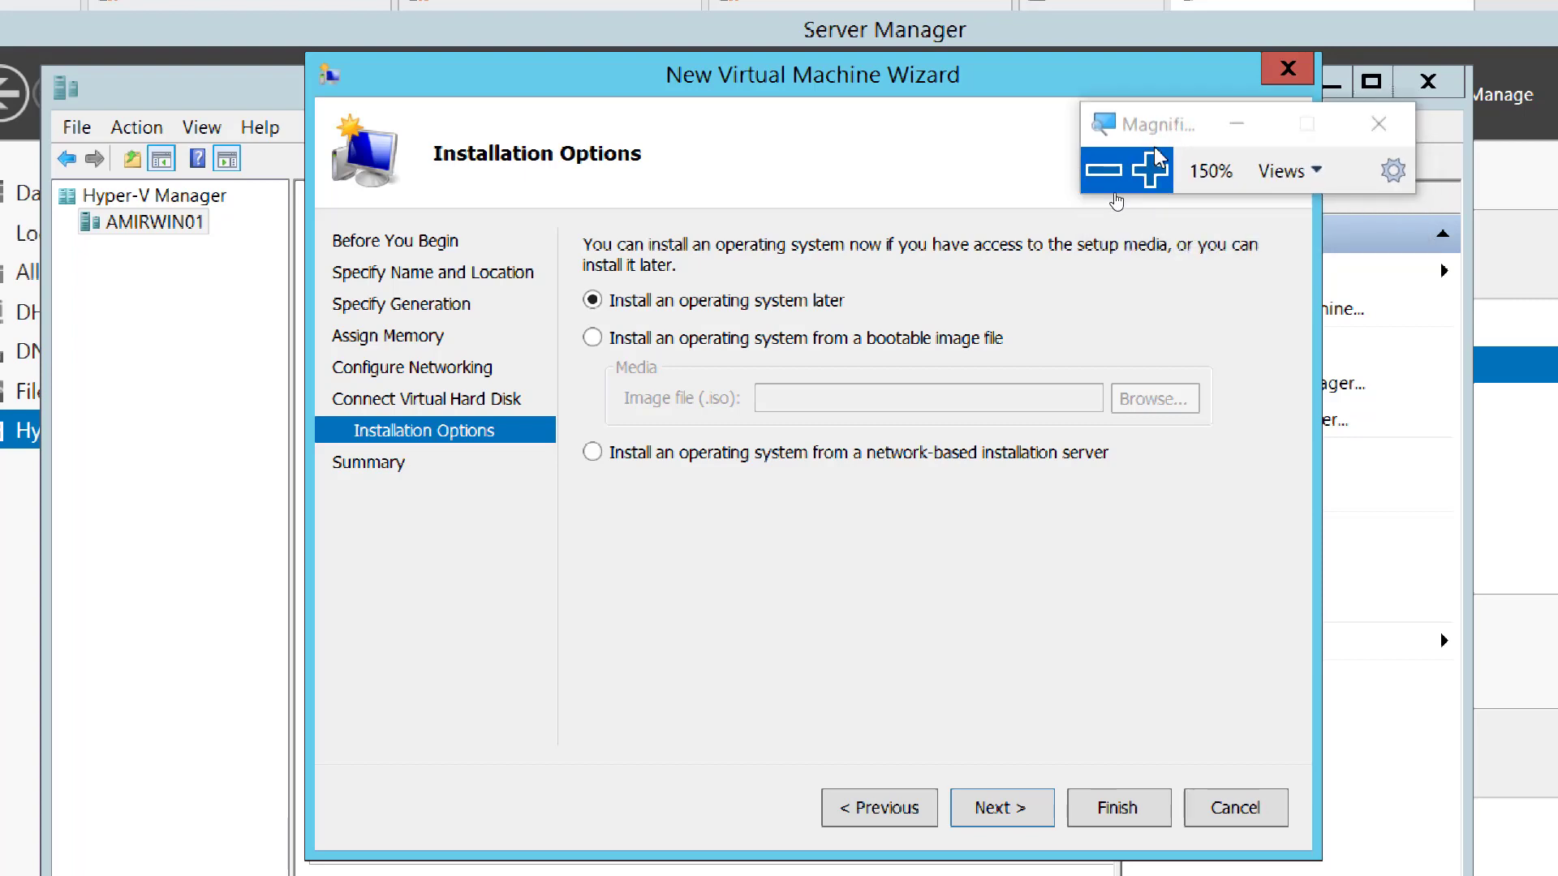
pyautogui.click(1103, 169)
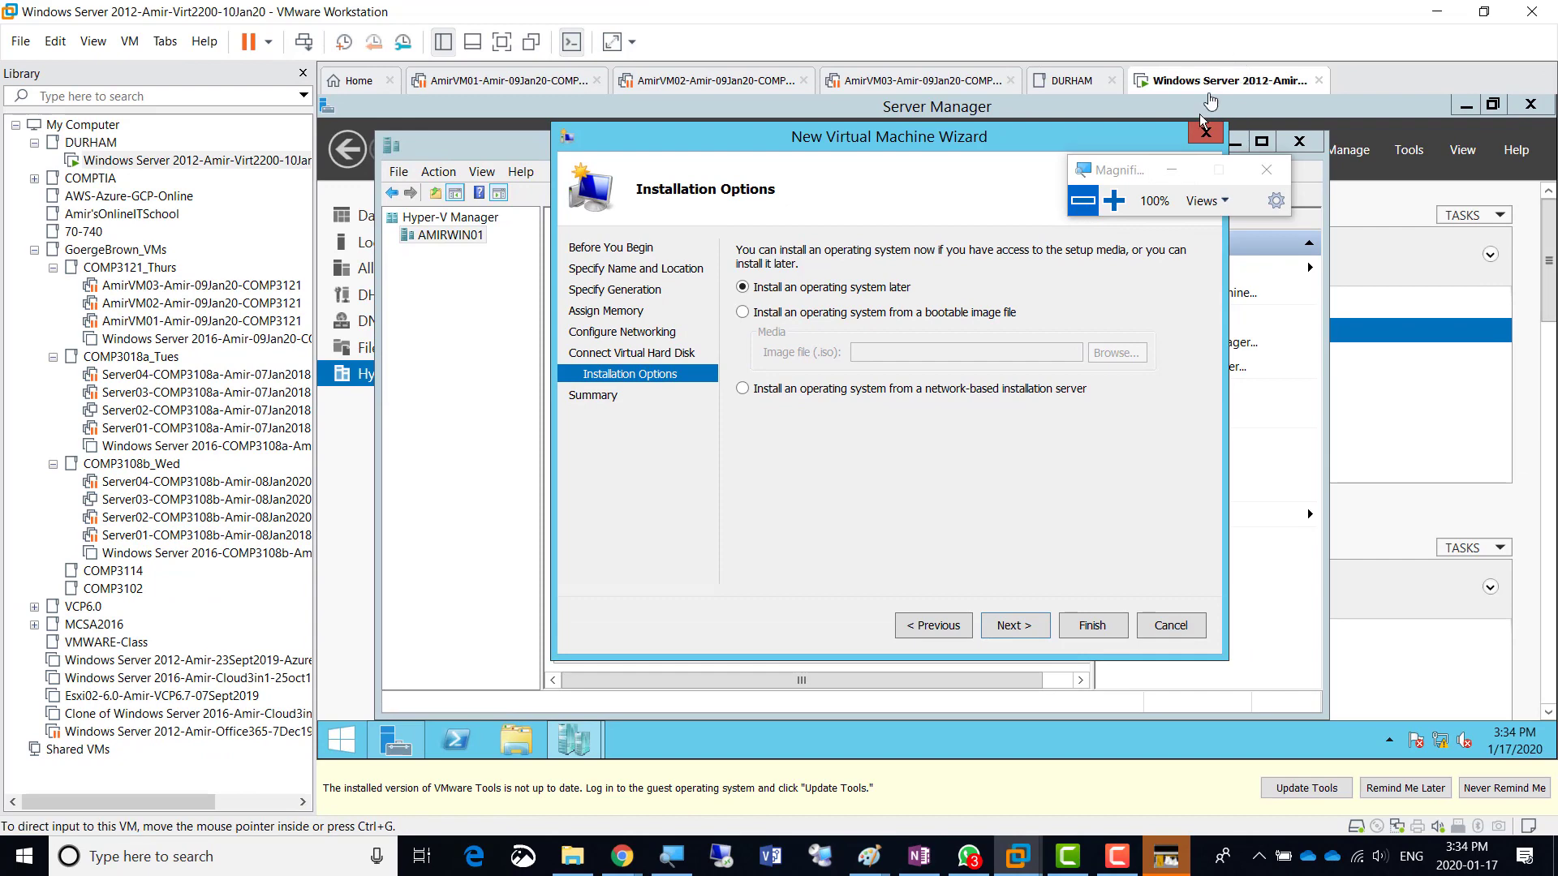
pyautogui.click(1114, 201)
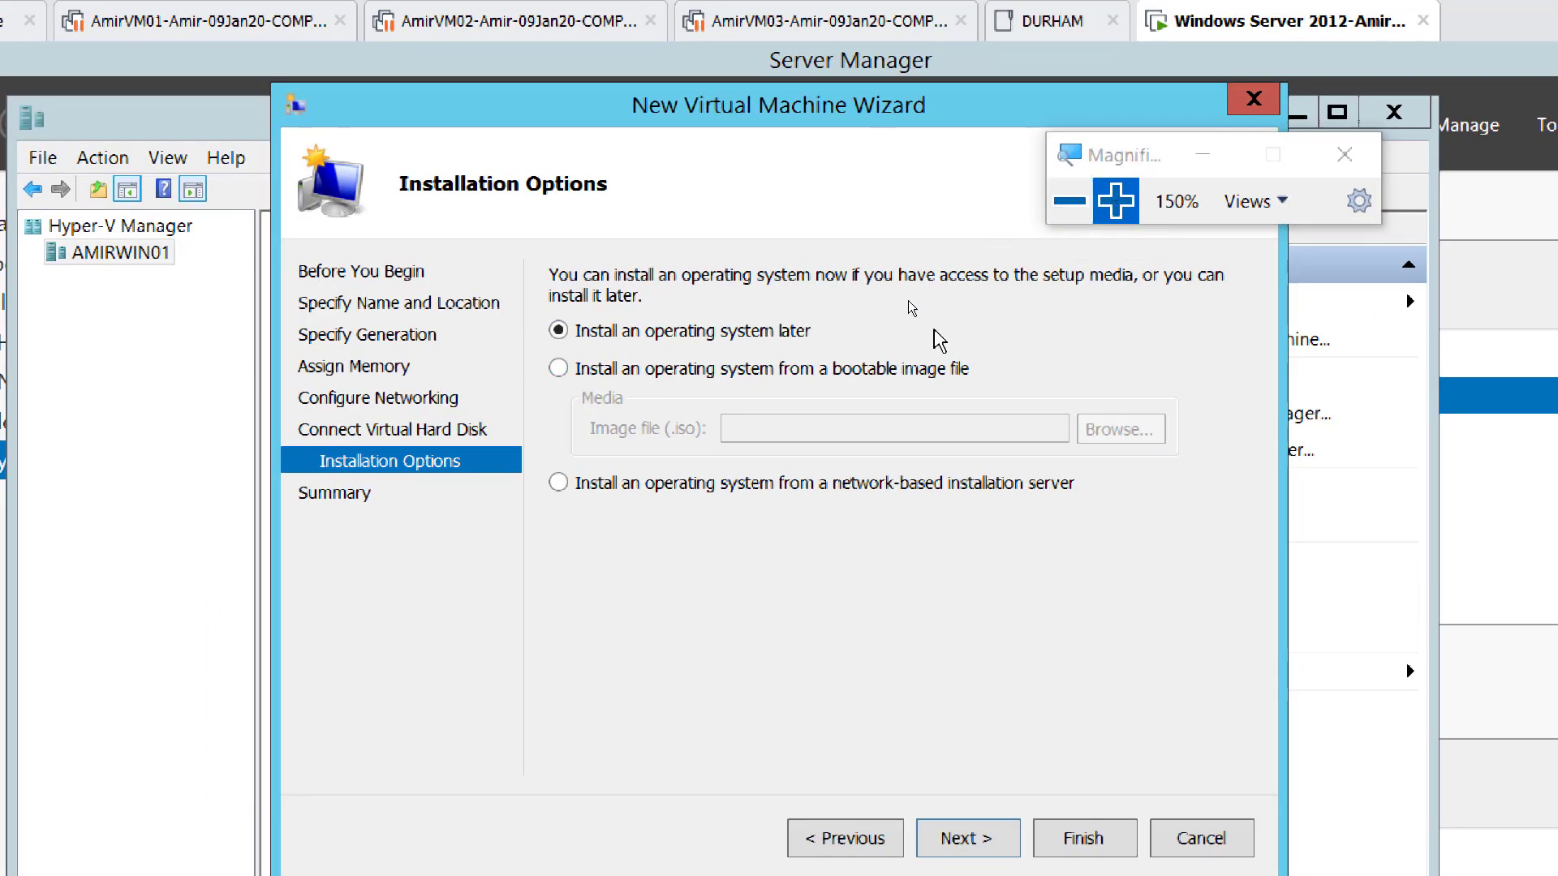
pyautogui.click(1115, 202)
pyautogui.click(1117, 202)
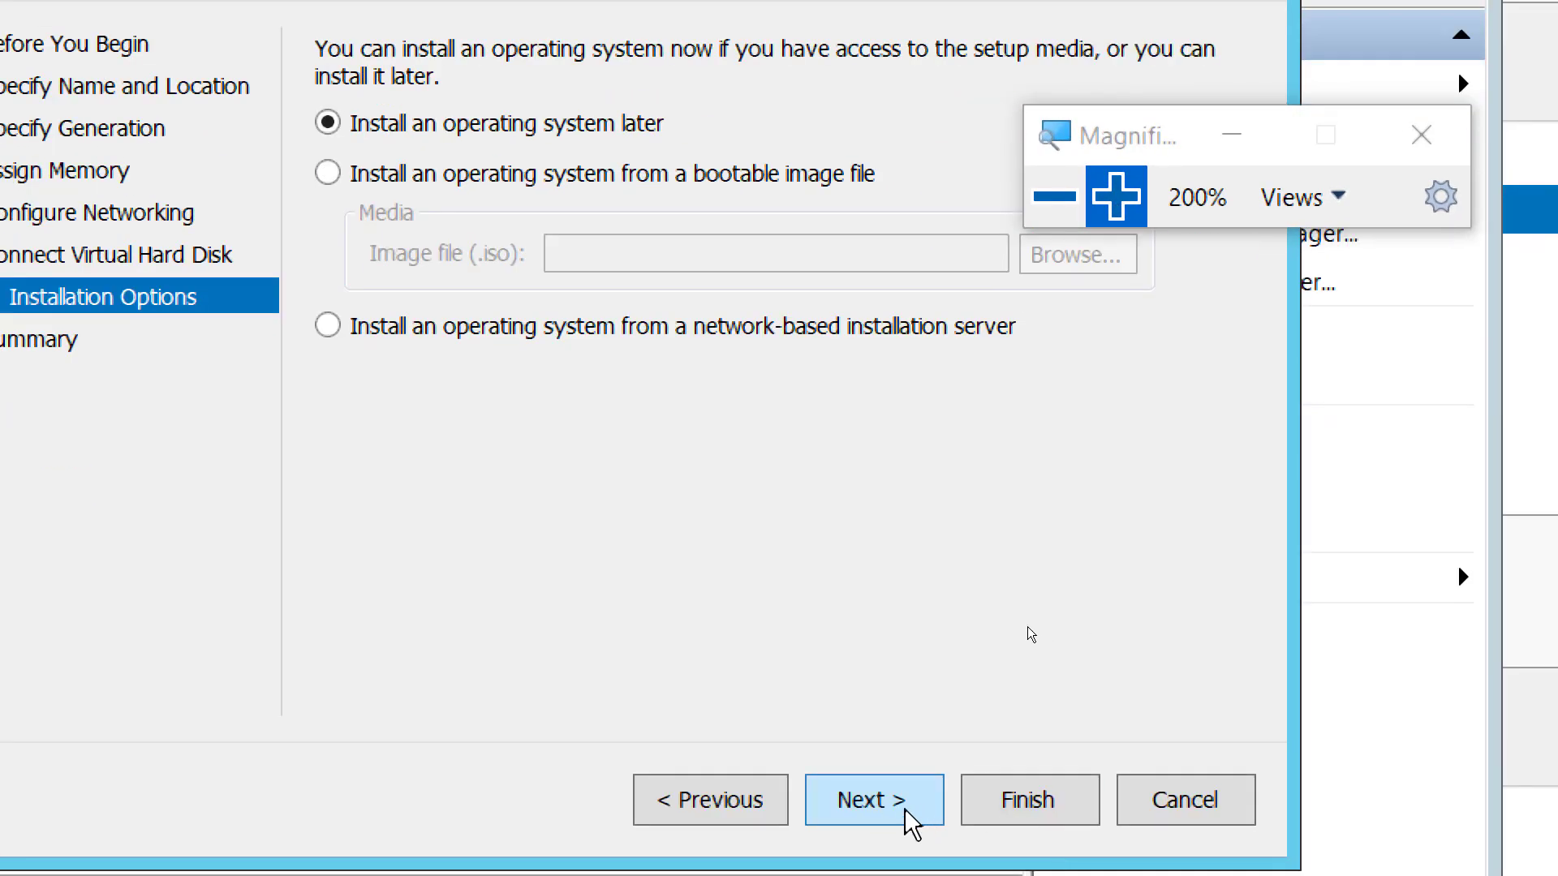
# - Advance to the Summary page (Generation 2, 2184 MB) and bring OneNote forward
pyautogui.click(906, 811)
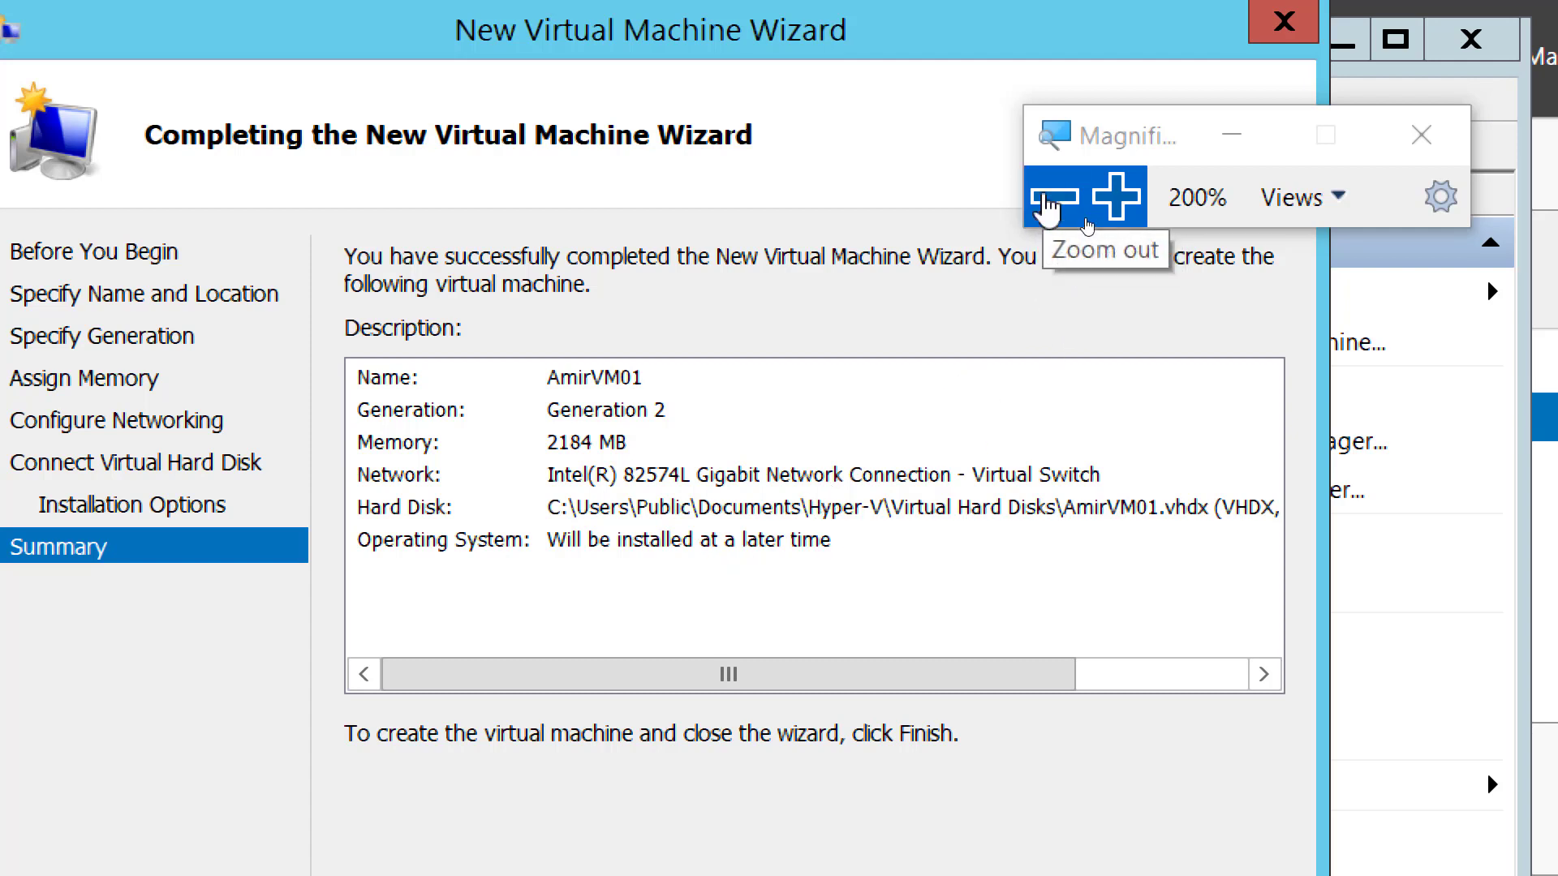
pyautogui.click(1048, 198)
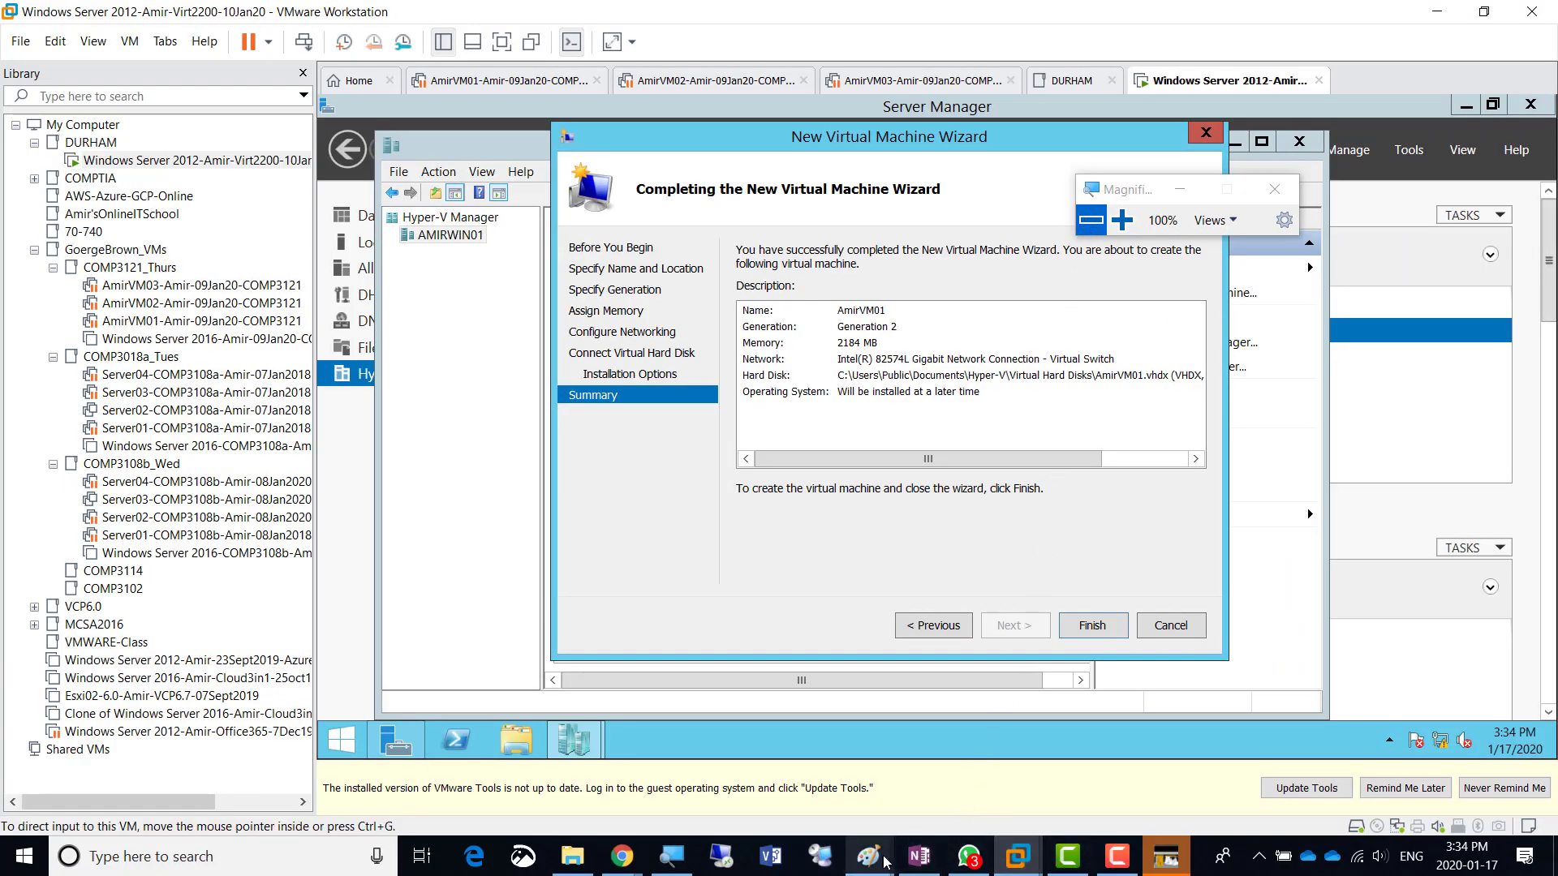
pyautogui.click(921, 857)
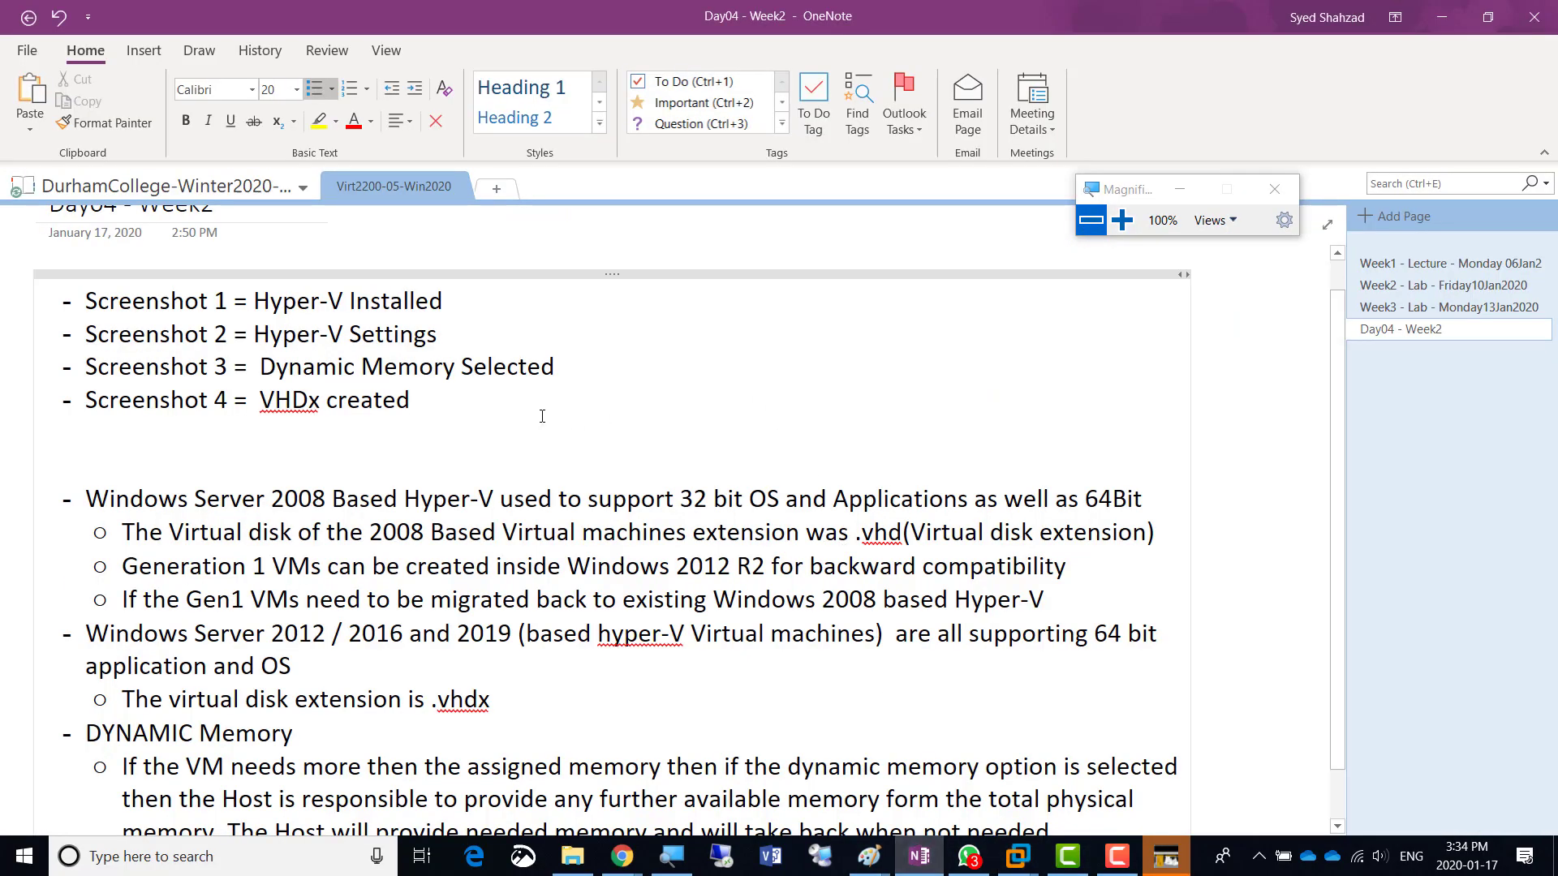
# - Copy the Screenshot 4 line and paste it as a new bullet below
pyautogui.hotkey('shift', 'Home')
pyautogui.hotkey('ctrl', 'c')
pyautogui.press('End')
pyautogui.press('Return')
pyautogui.hotkey('ctrl', 'v')
pyautogui.press('Up')
pyautogui.press('Right')
pyautogui.press('Right')
# - Change the new line to 'Screenshot 5 = VM Summary' and return to the magnified wizard
pyautogui.press('Right')
pyautogui.hotkey('shift', 'Right')
pyautogui.write('5')
pyautogui.press('Right')
pyautogui.press('Right')
pyautogui.press('Right')
pyautogui.press('Right')
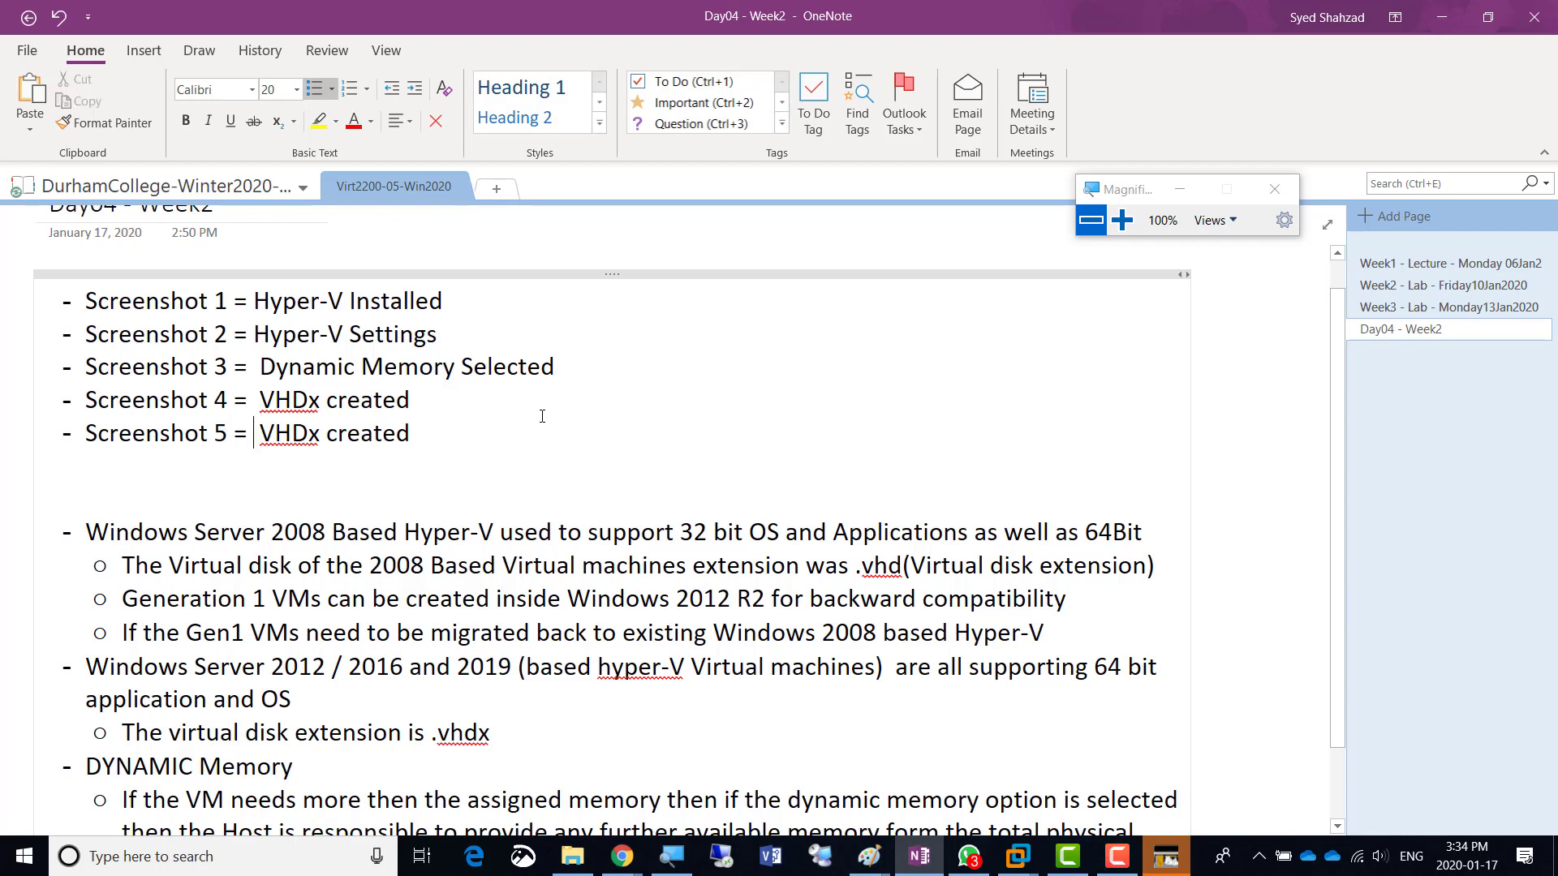
pyautogui.hotkey('shift', 'Right')
pyautogui.hotkey('shift', 'Right')
pyautogui.hotkey('shift', 'Right')
pyautogui.hotkey('shift', 'Right')
pyautogui.hotkey('shift', 'Right')
pyautogui.hotkey('shift', 'Right')
pyautogui.hotkey('shift', 'Right')
pyautogui.hotkey('shift', 'Right')
pyautogui.hotkey('shift', 'Right')
pyautogui.hotkey('shift', 'Right')
pyautogui.hotkey('shift', 'Right')
pyautogui.hotkey('shift', 'Right')
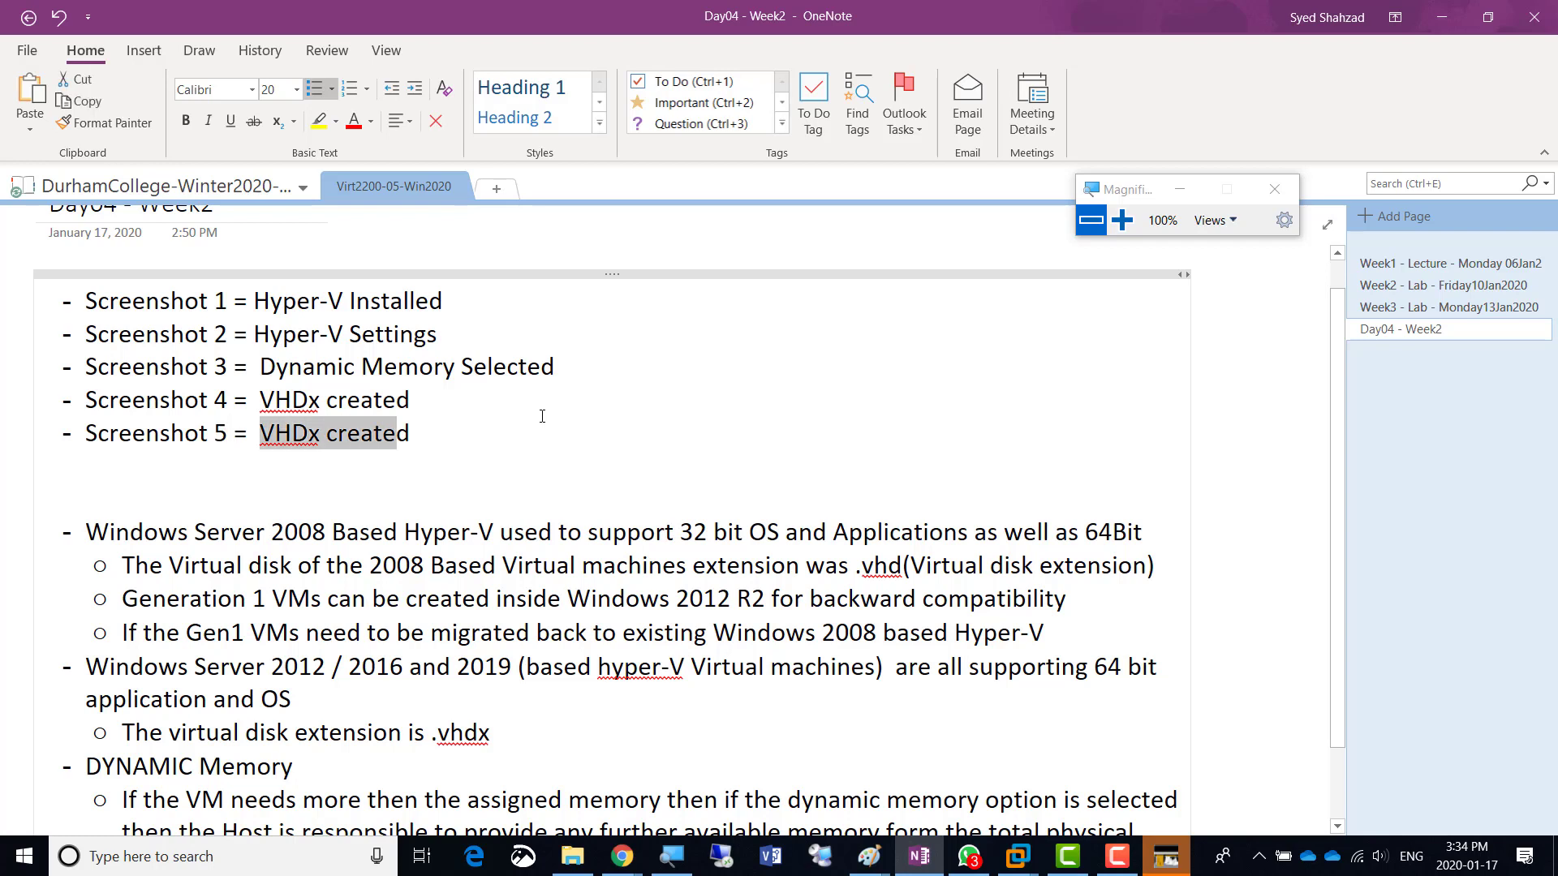
pyautogui.write('VM Summary')
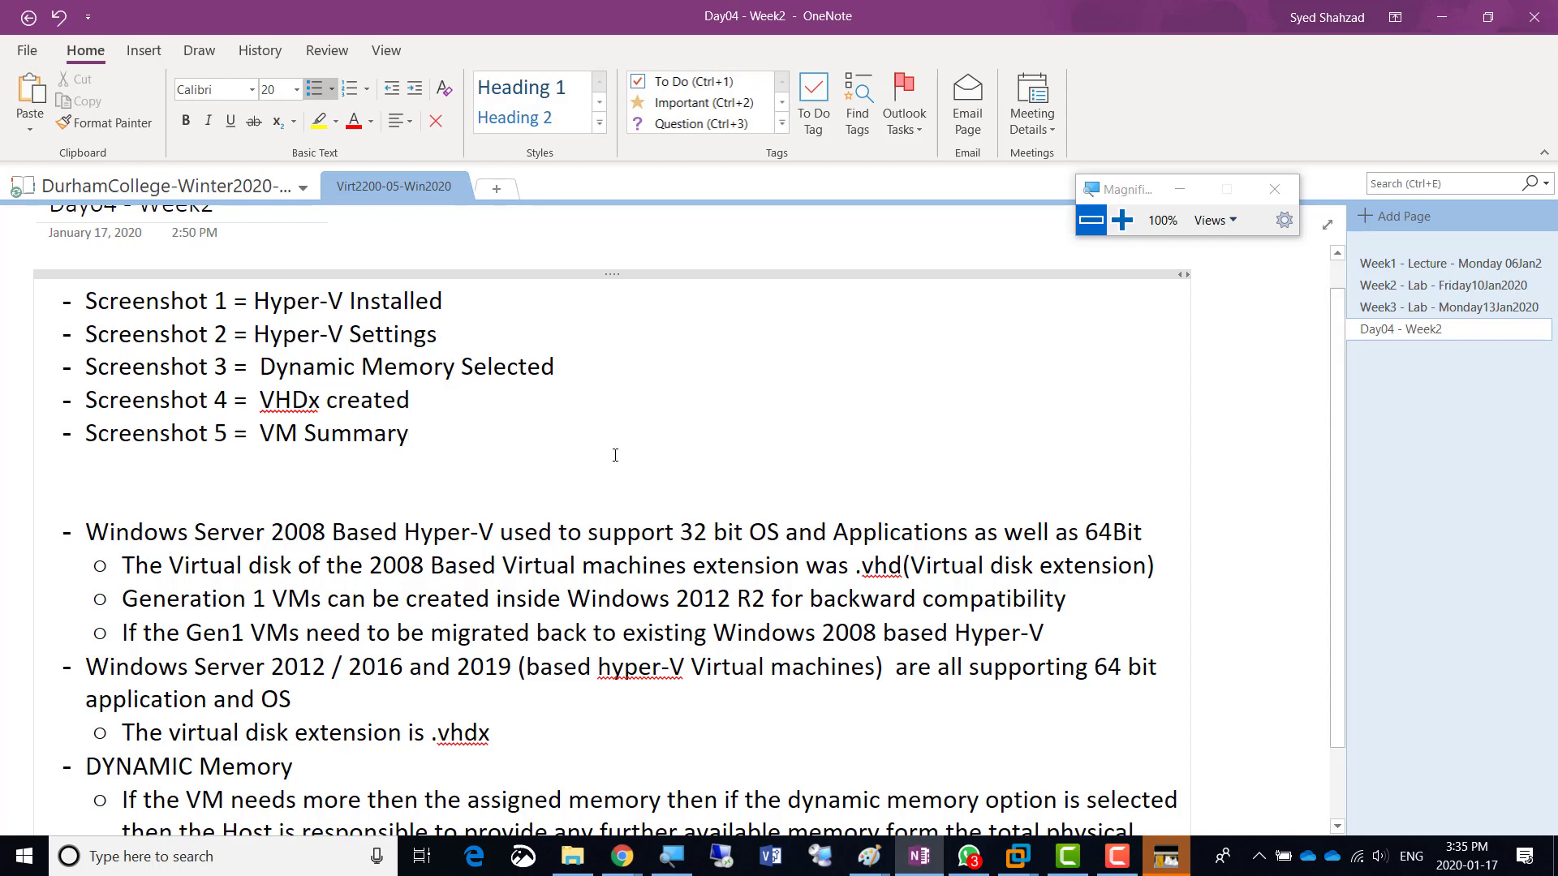
pyautogui.hotkey('alt', 'Tab')
pyautogui.press('super+plus')
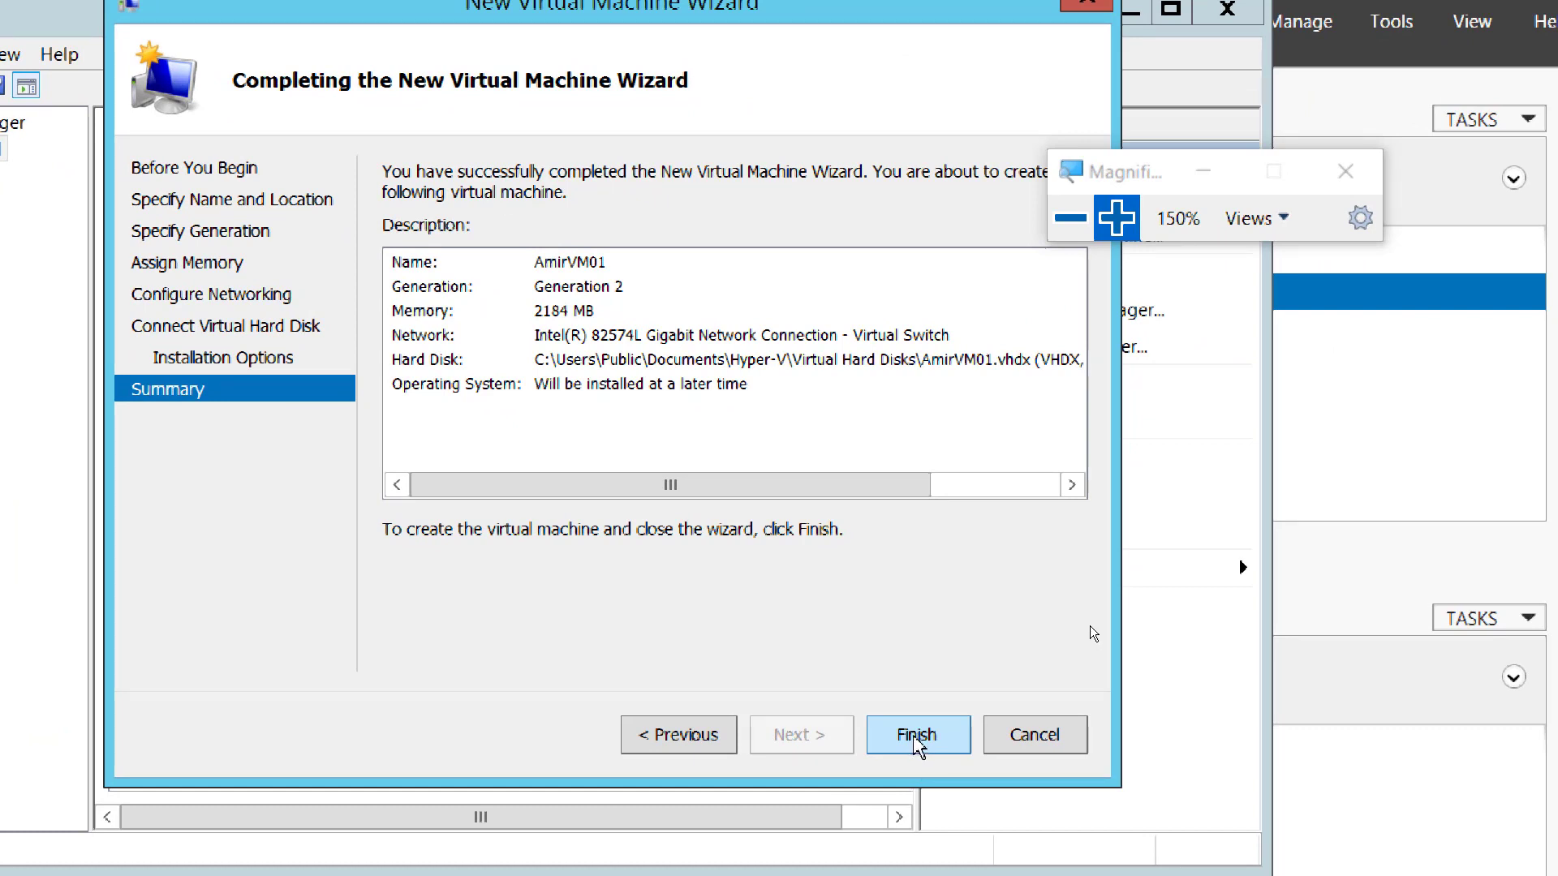
# - Finish the wizard to create AmirVM01 as a Generation 2 virtual machine
pyautogui.click(917, 743)
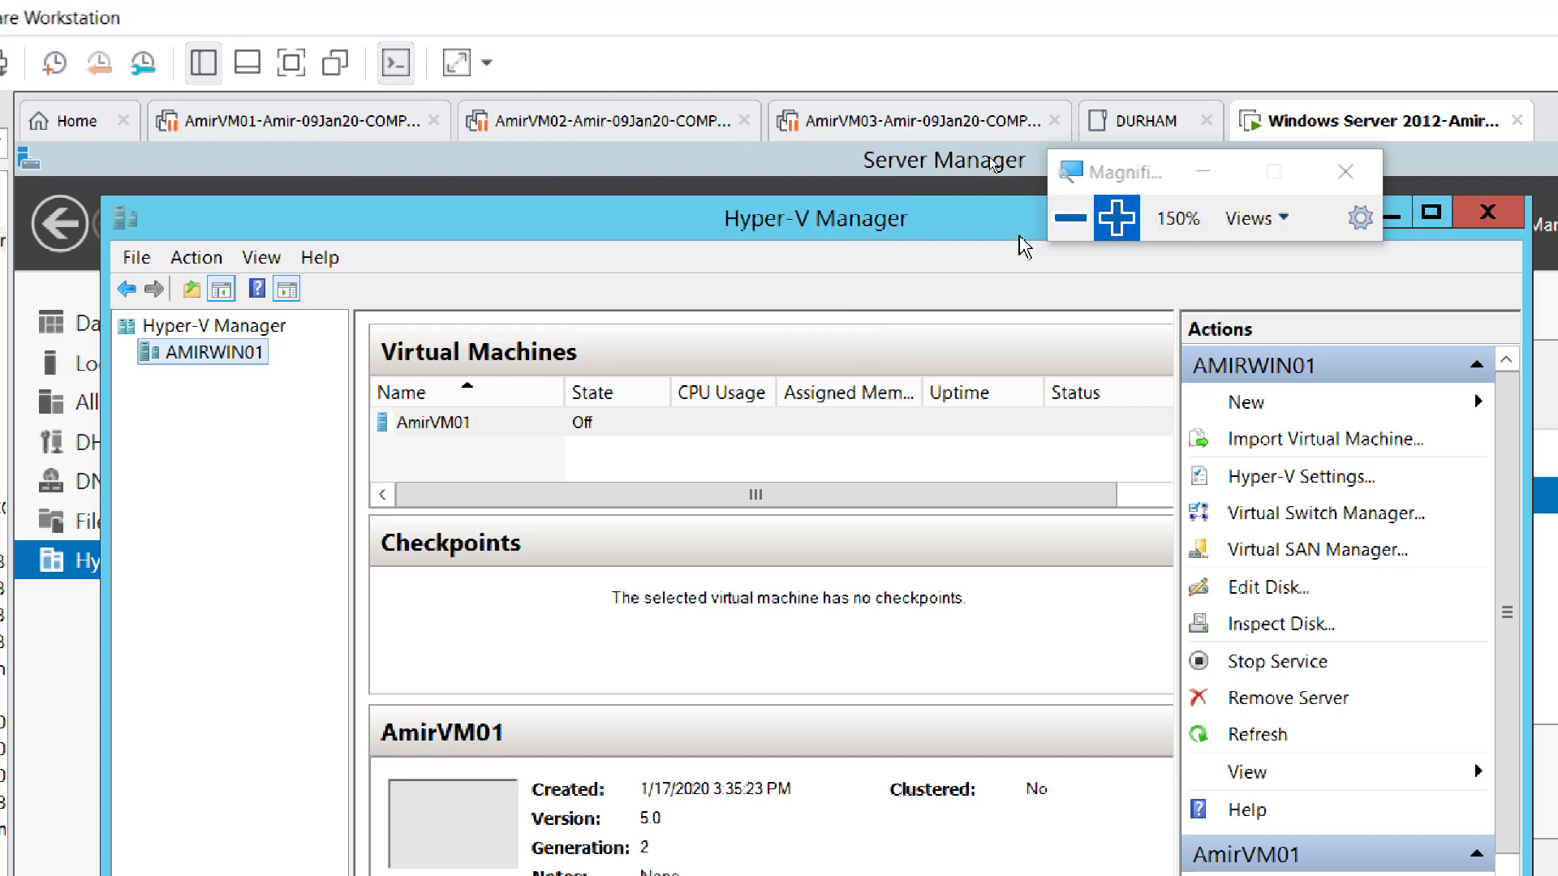
# - Open AmirVM01's context menu and the server VM tab menu, moving the magnifier toolbar aside
pyautogui.click(1065, 224)
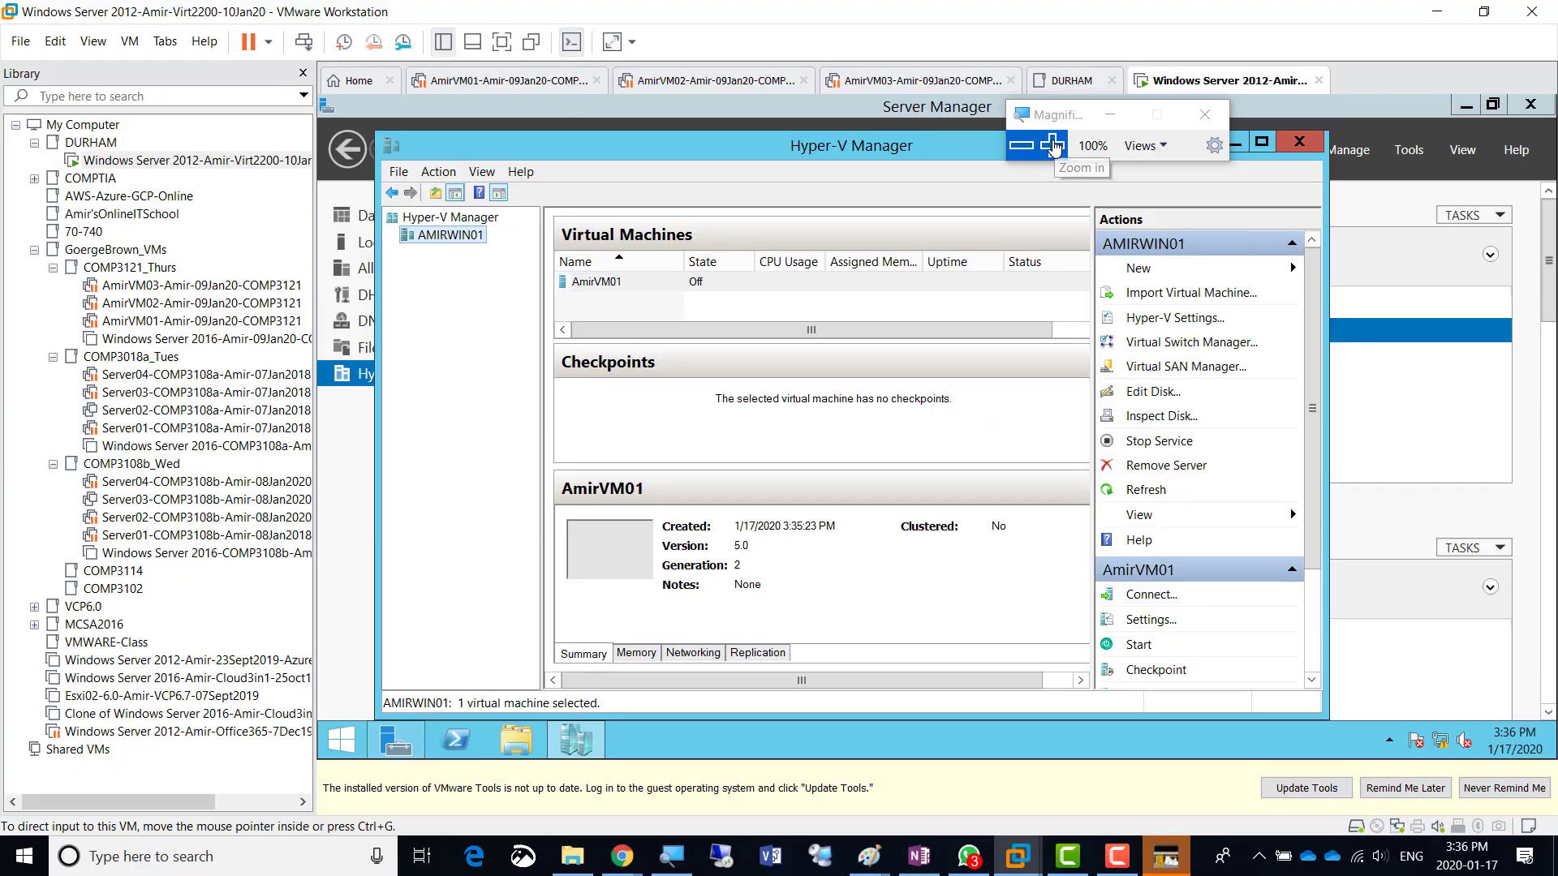
pyautogui.click(1030, 162)
pyautogui.click(1031, 162)
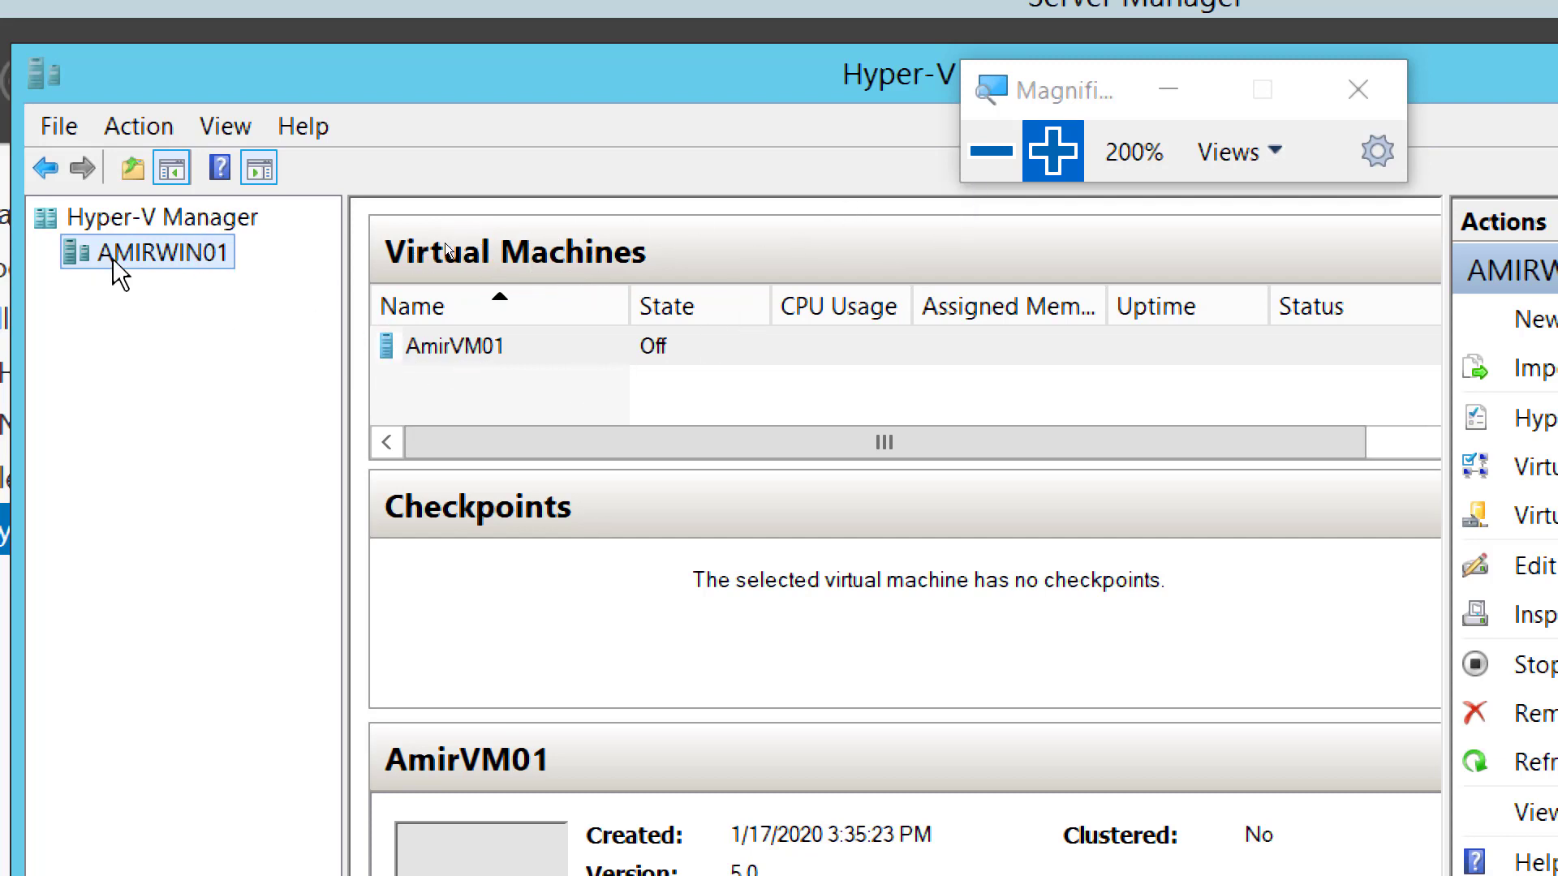
pyautogui.rightClick(439, 345)
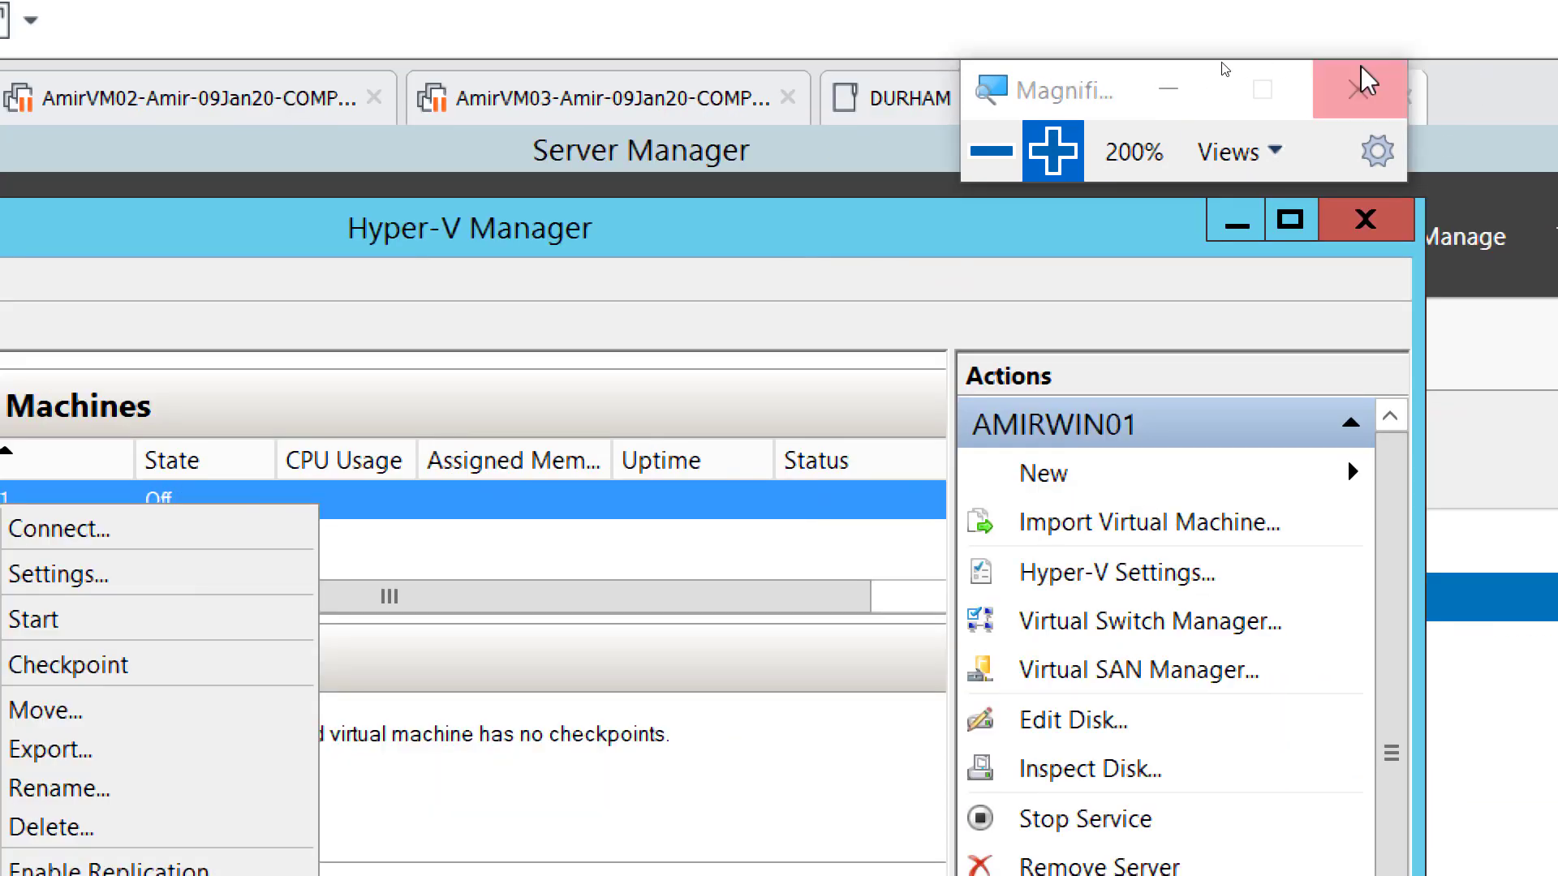
pyautogui.moveTo(1099, 104); pyautogui.dragTo(1426, 347)
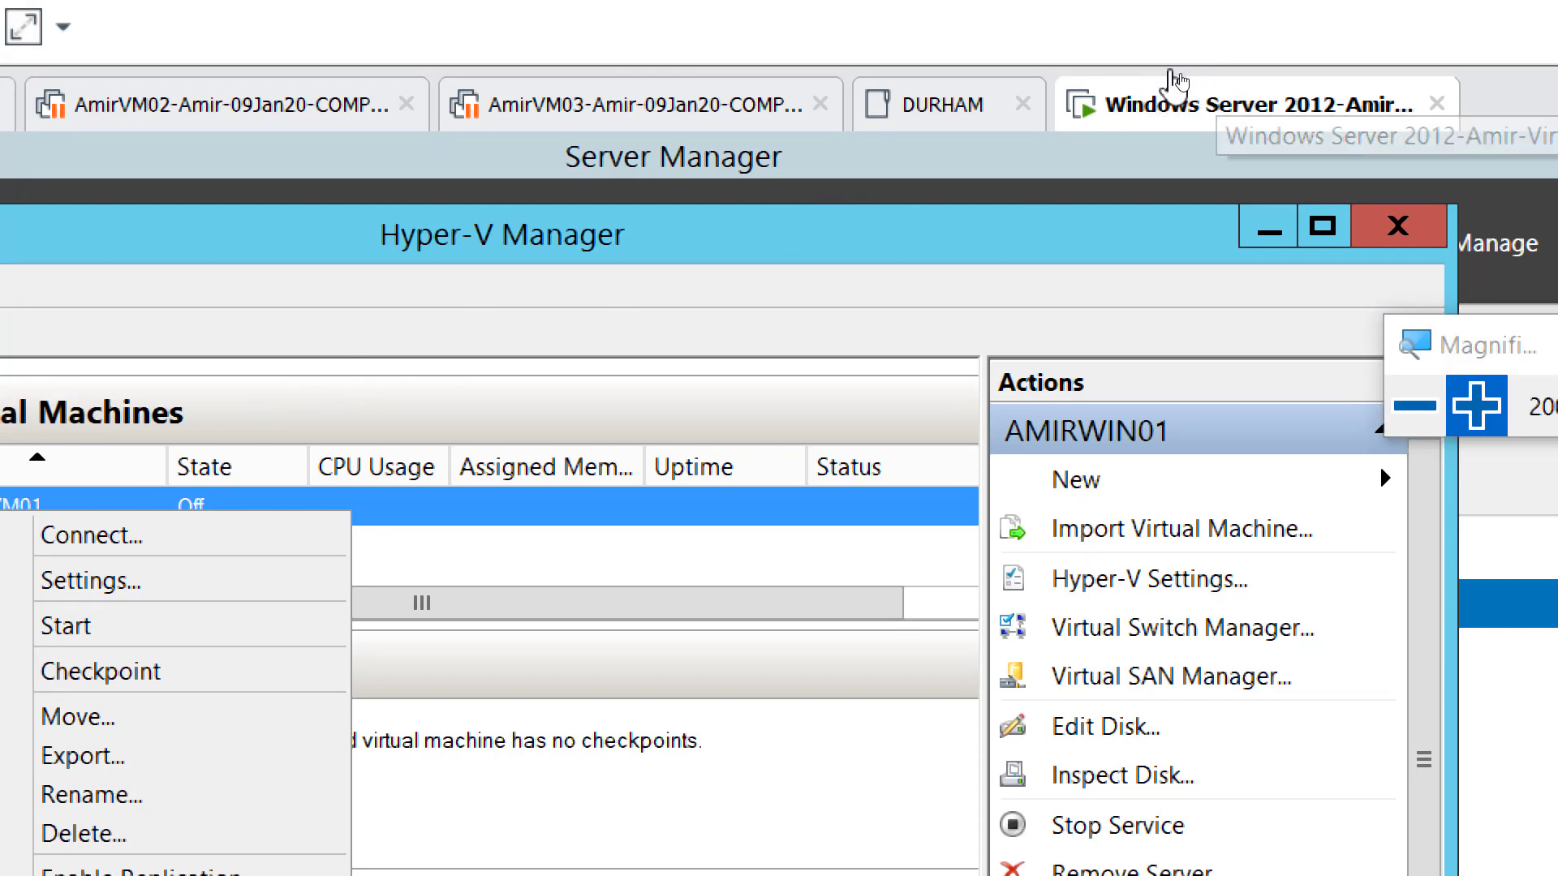
pyautogui.rightClick(1156, 104)
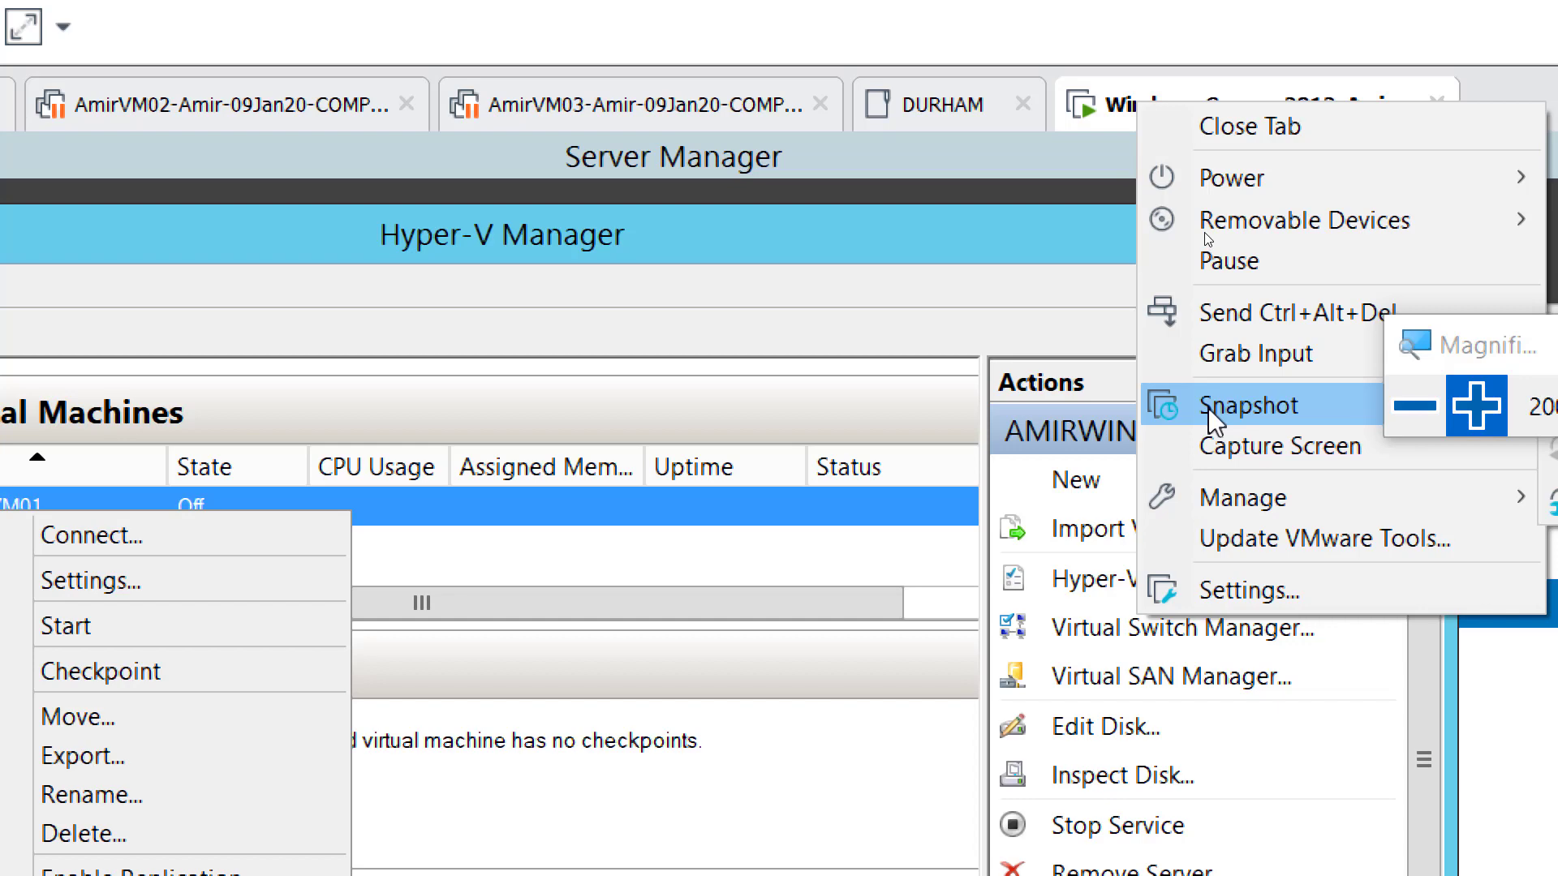
# - Create an AmirVM01 checkpoint (1/17/2020 3:38:21 PM), then bring OneNote forward
pyautogui.click(1490, 345)
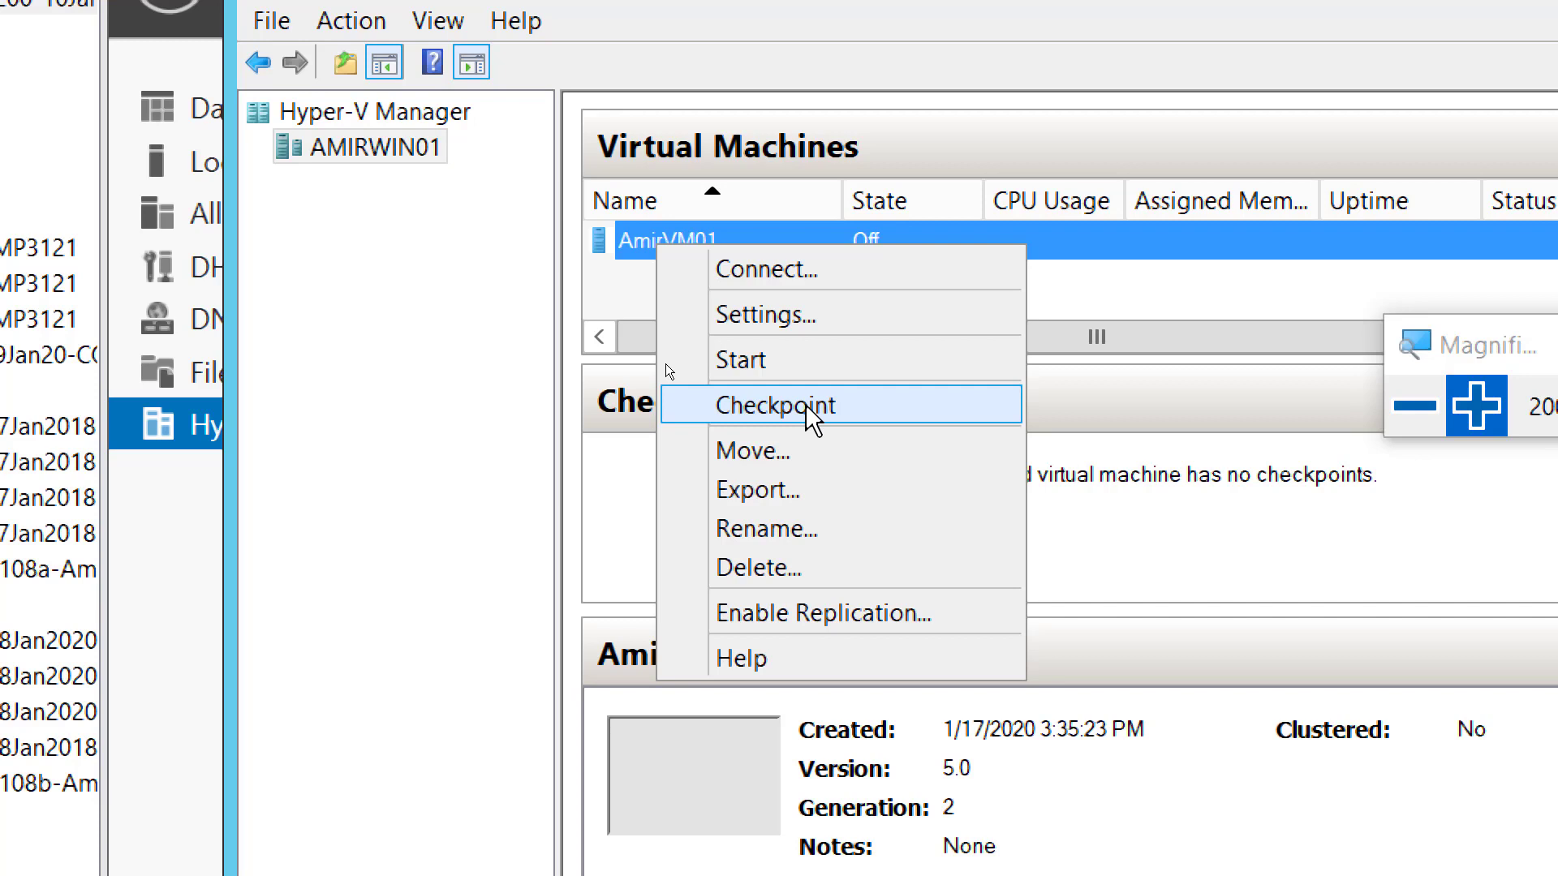
pyautogui.click(804, 404)
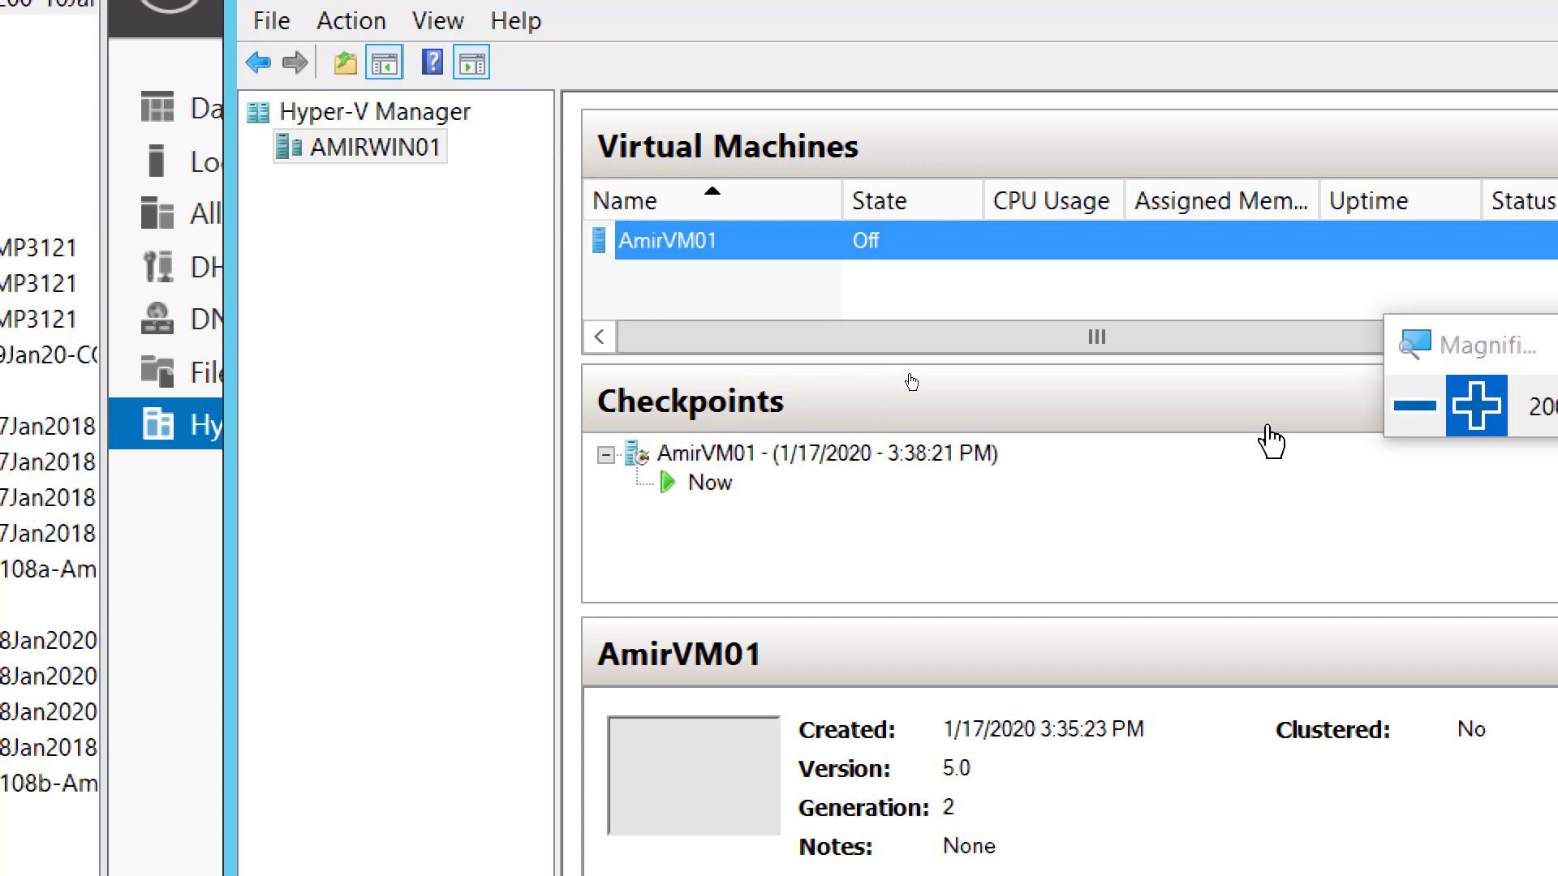
pyautogui.click(1408, 408)
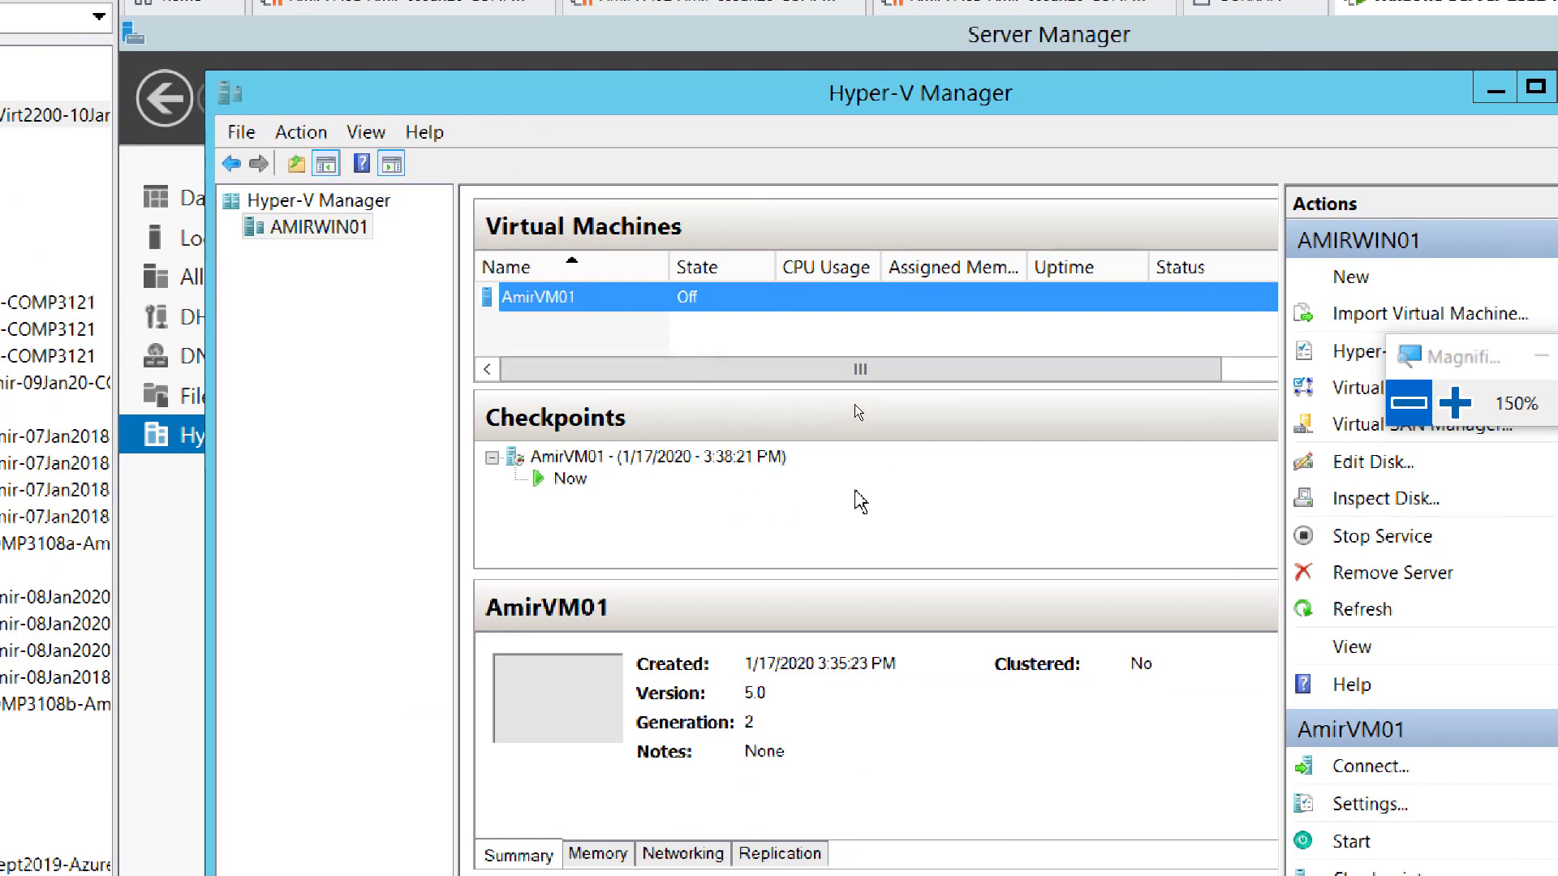
pyautogui.click(1410, 391)
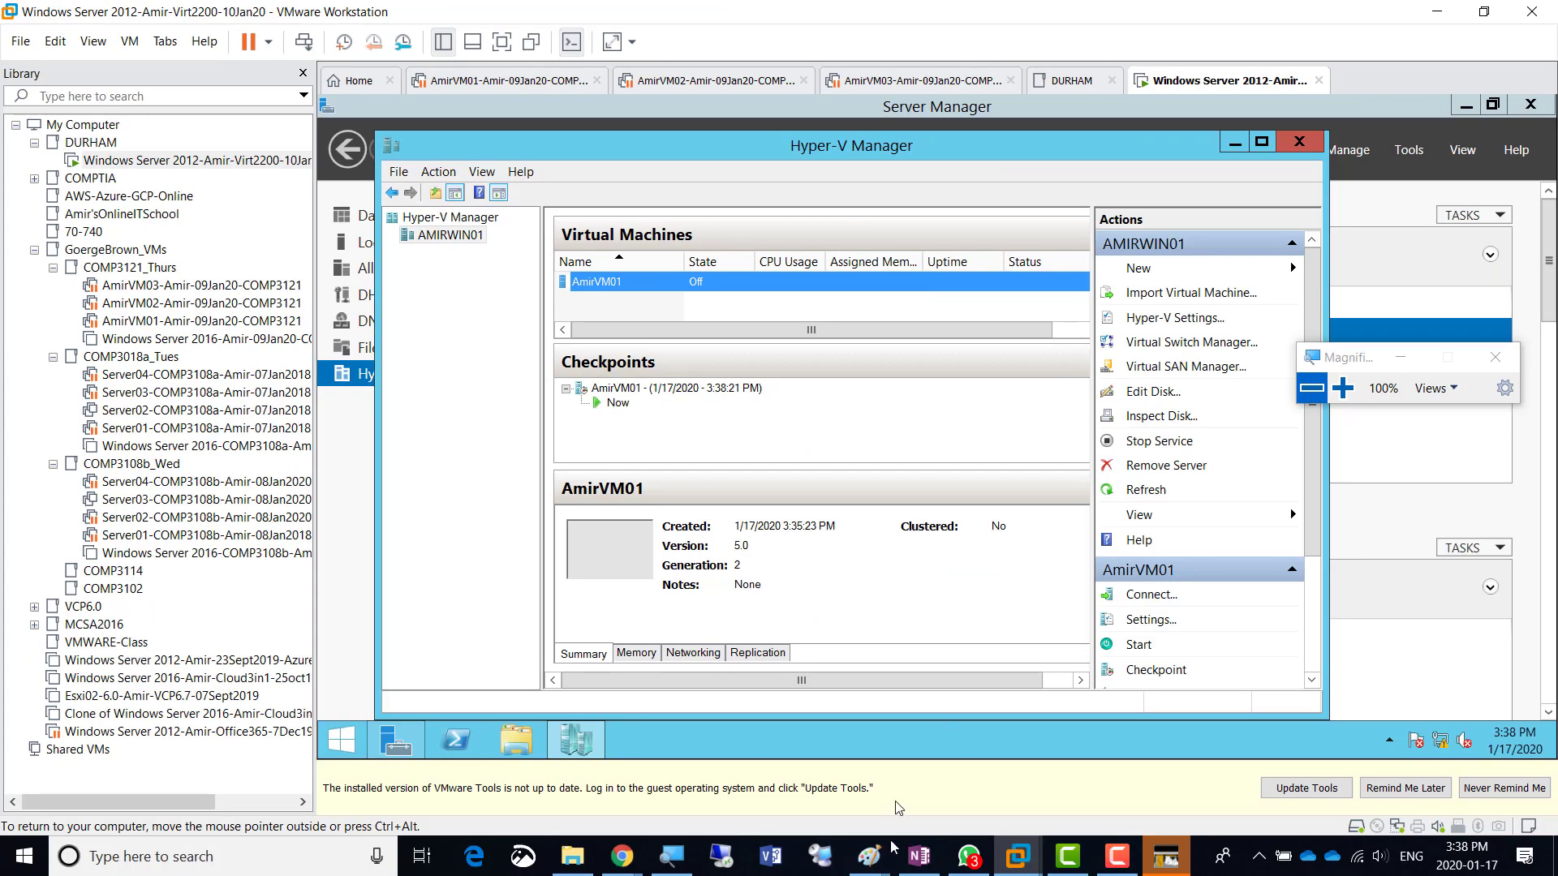
pyautogui.click(919, 856)
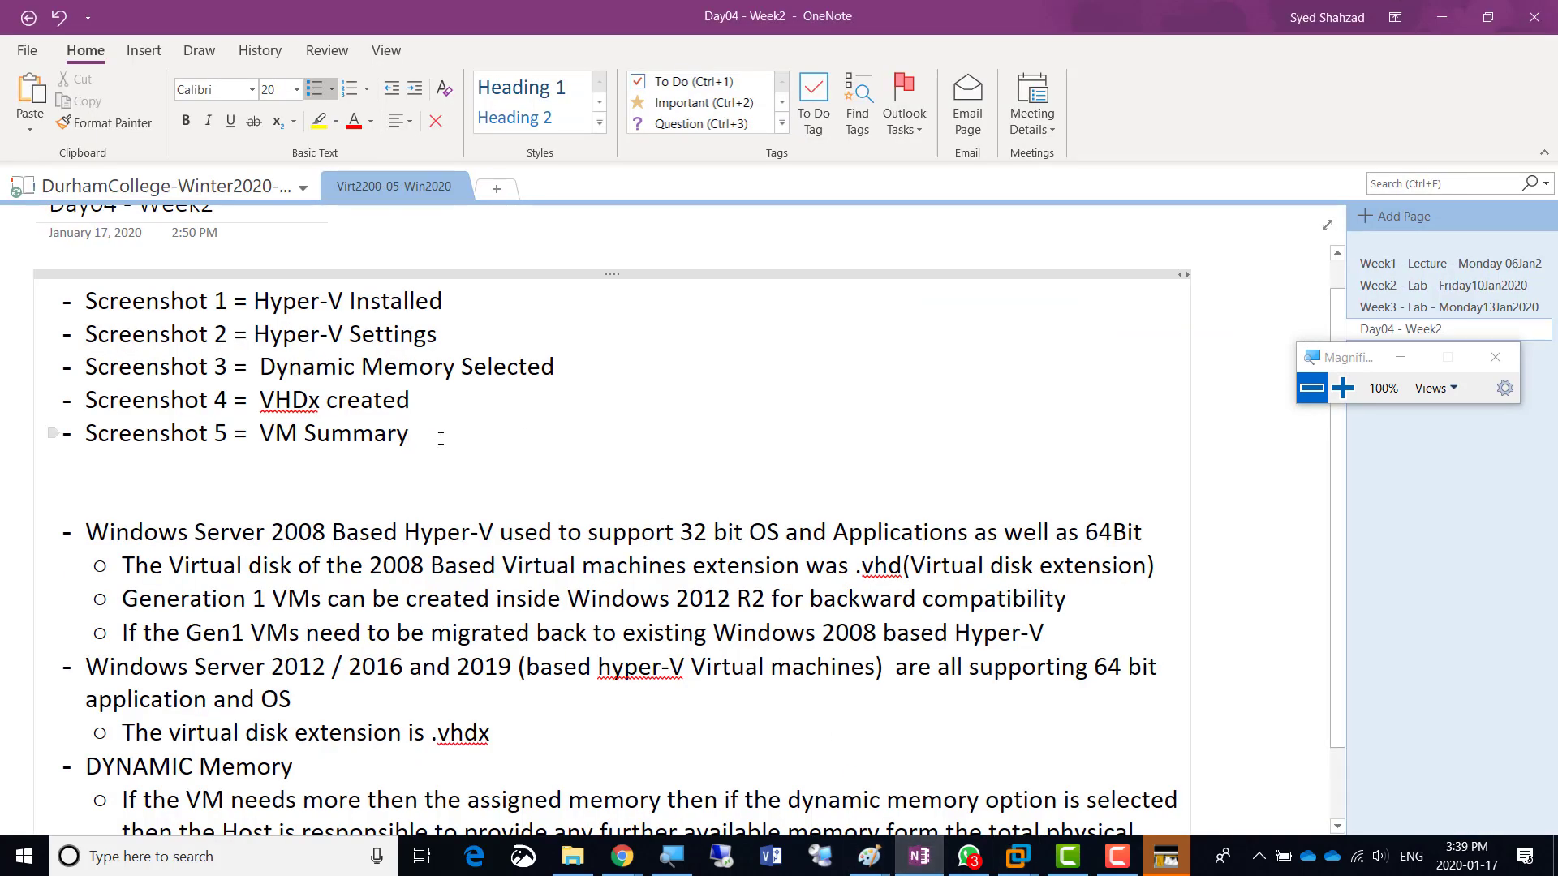
# - Add a note line 'Screenshot 6 = Checkpoint created' and switch back to VMware
pyautogui.press('Return')
pyautogui.hotkey('ctrl', 'v')
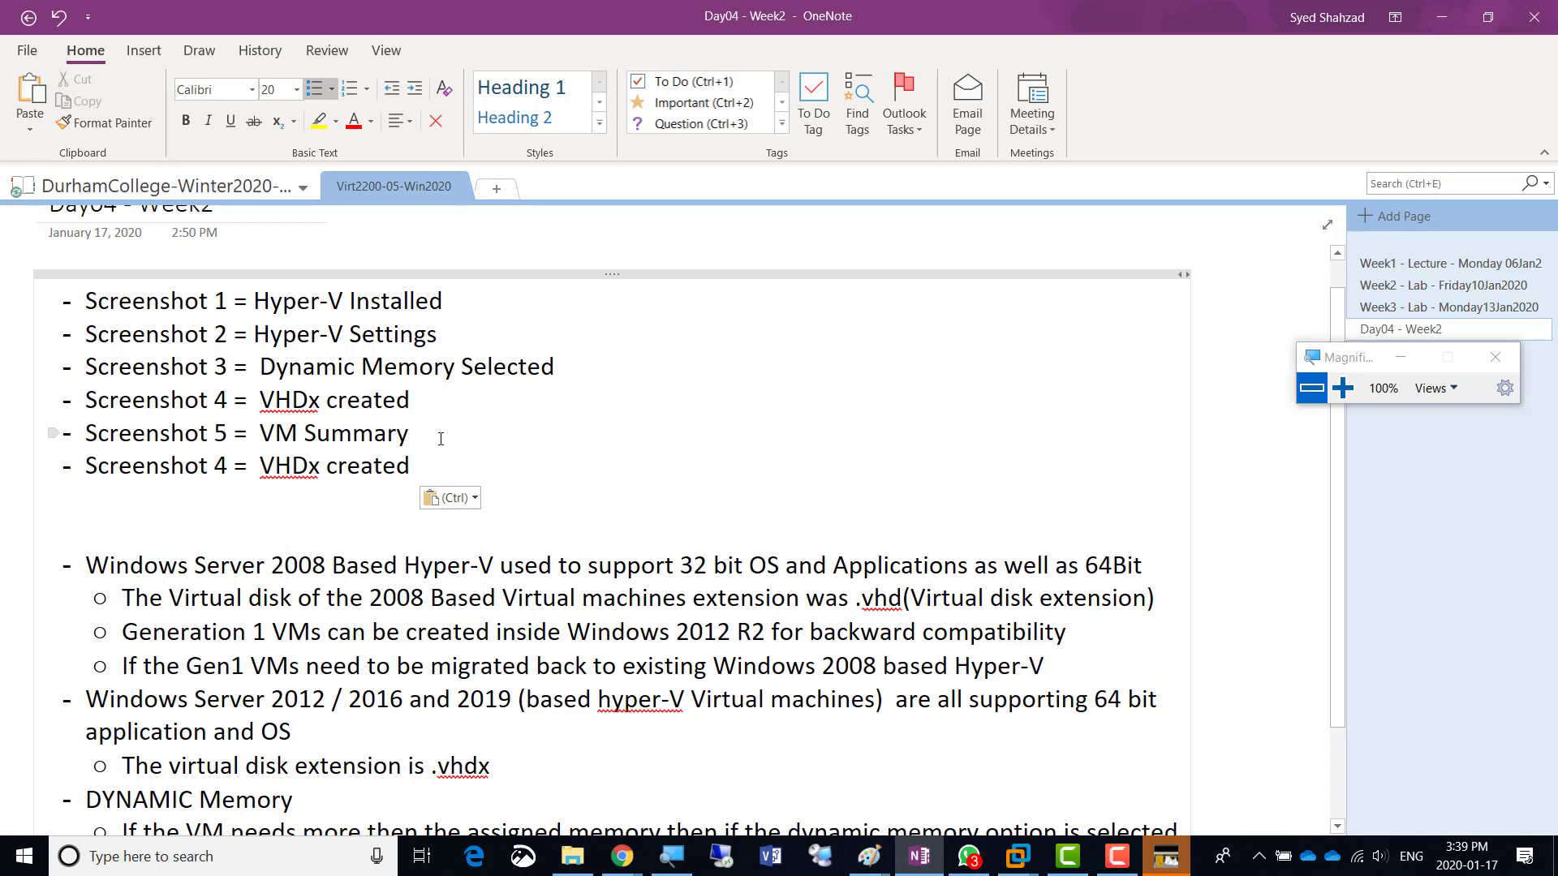
pyautogui.hotkey('shift', 'Right')
pyautogui.write('6')
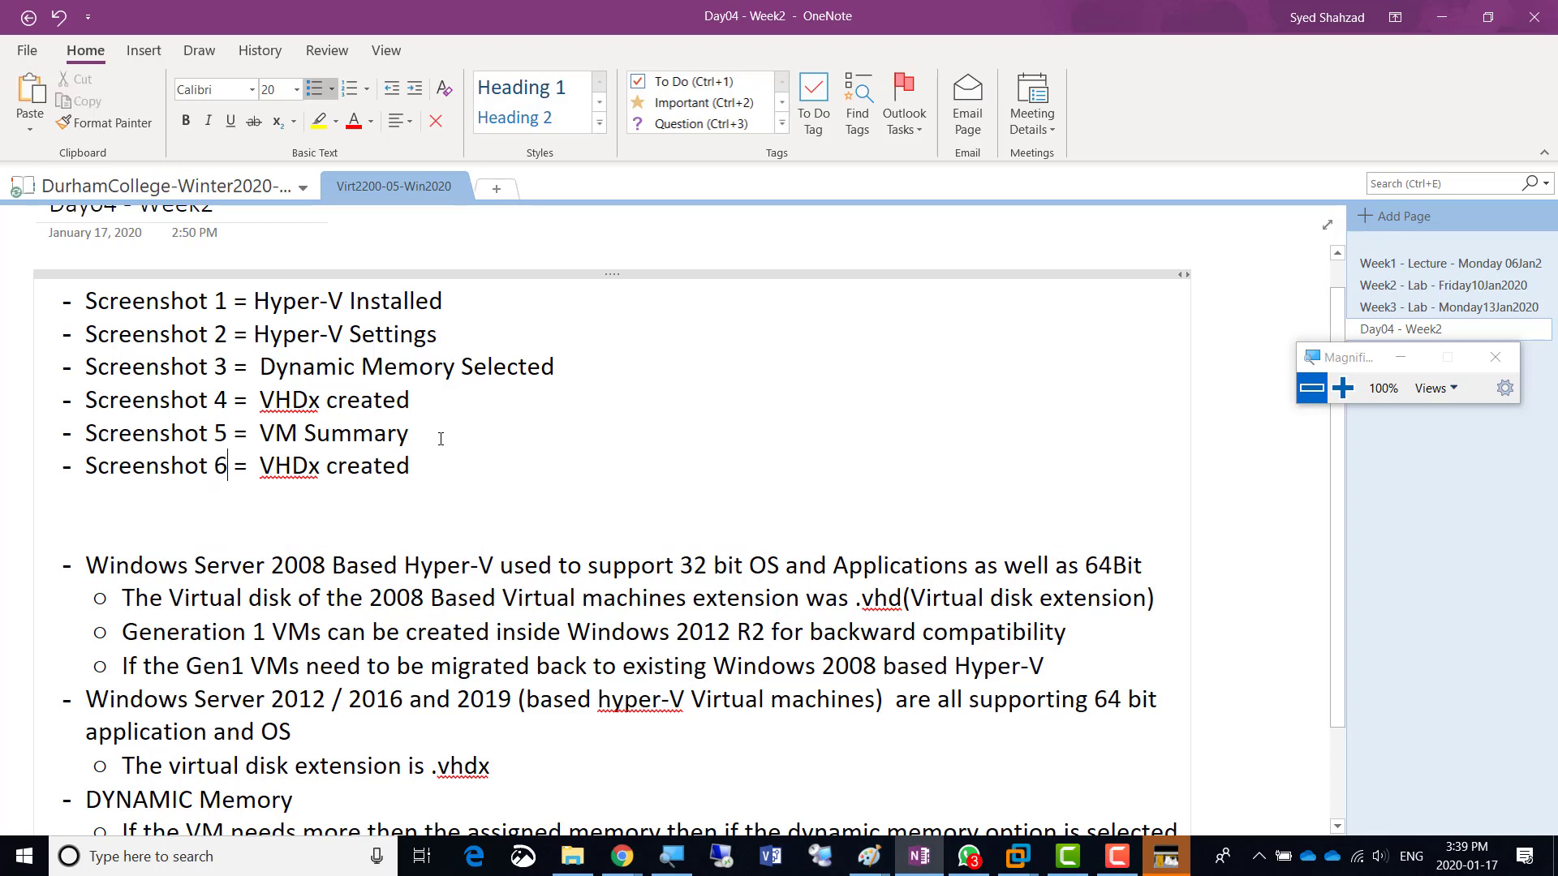
pyautogui.hotkey('shift', 'Right')
pyautogui.hotkey('shift', 'Right')
pyautogui.hotkey('shift', 'Right')
pyautogui.hotkey('shift', 'Right')
pyautogui.hotkey('shift', 'Right')
pyautogui.hotkey('shift', 'Right')
pyautogui.hotkey('shift', 'Right')
pyautogui.hotkey('shift', 'Right')
pyautogui.hotkey('shift', 'Right')
pyautogui.hotkey('shift', 'Right')
pyautogui.hotkey('shift', 'Right')
pyautogui.hotkey('shift', 'Right')
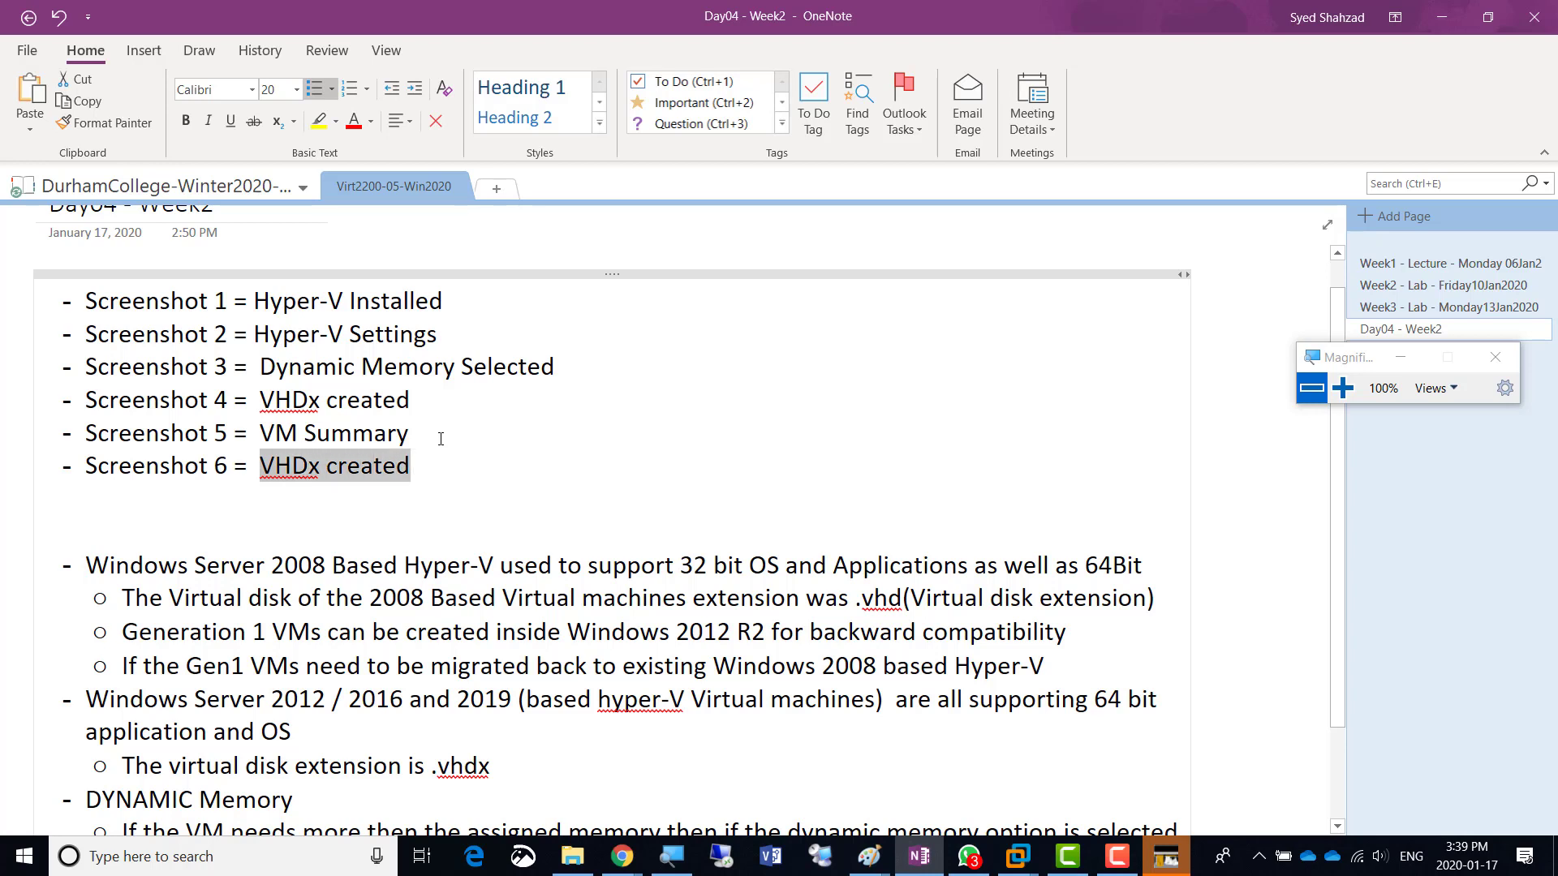
pyautogui.write('Checkpoint created')
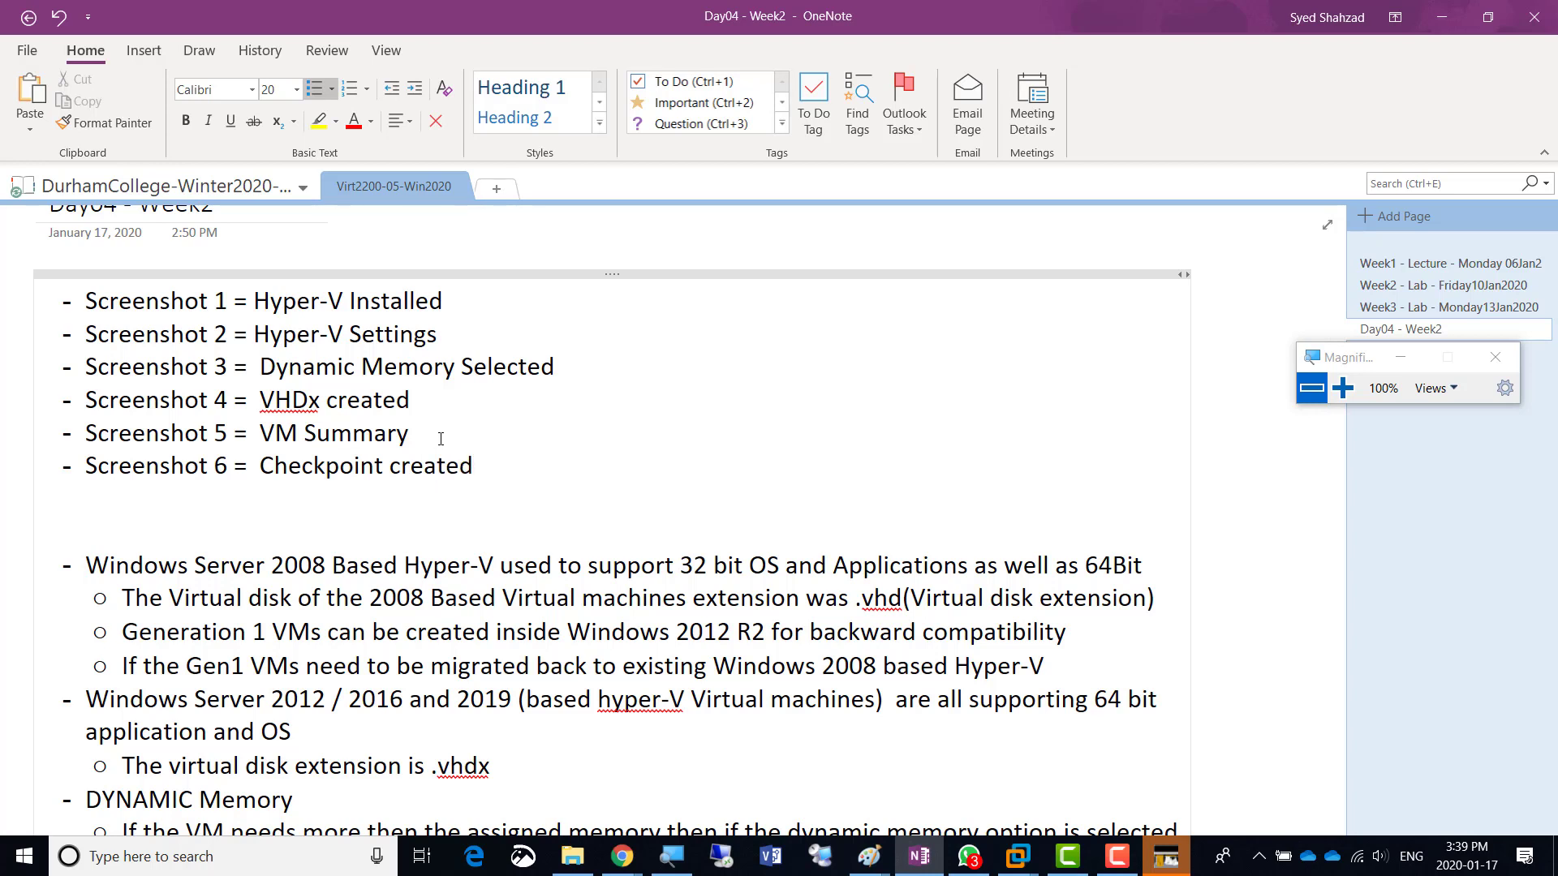
pyautogui.hotkey('alt', 'Tab')
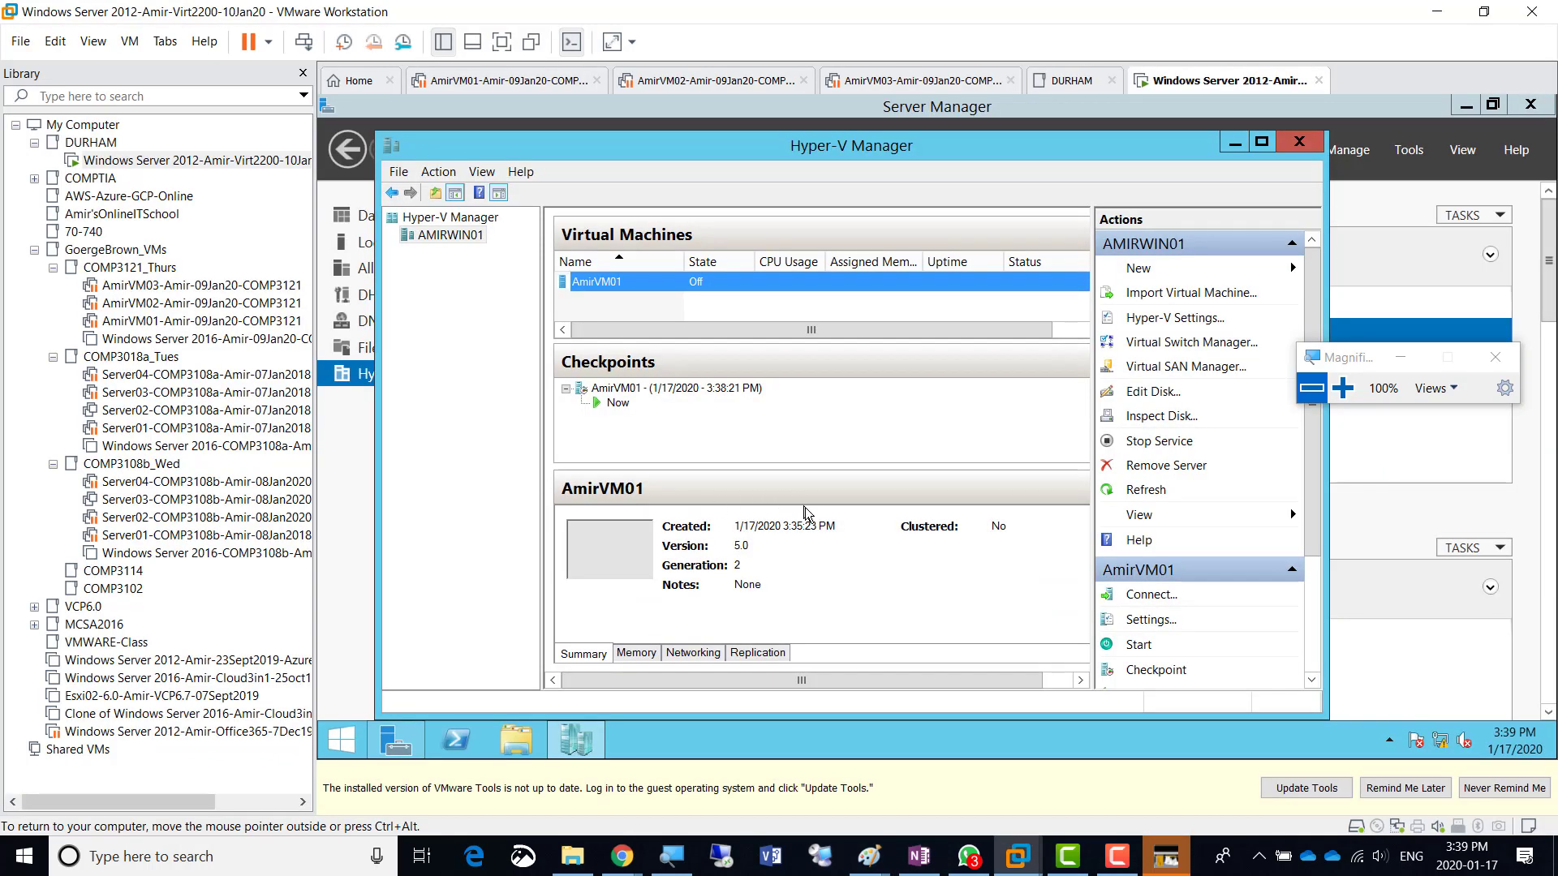
# - Start Take Snapshot on the Windows Server 2012 VM tab, with default name Snapshot 1
pyautogui.moveTo(1370, 373); pyautogui.dragTo(300, 176)
pyautogui.click(280, 194)
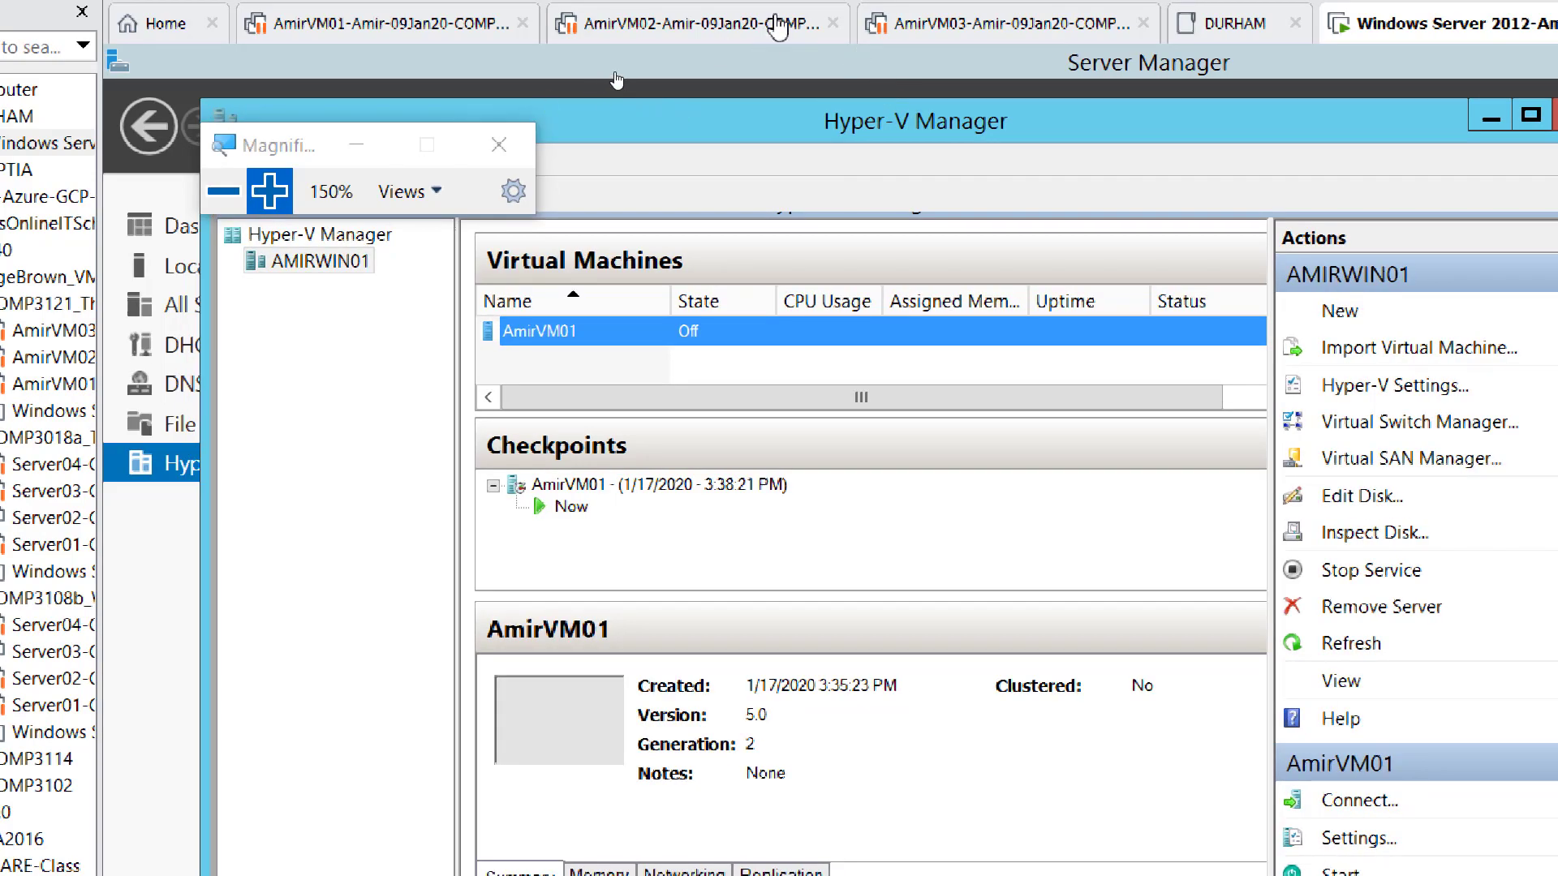
pyautogui.click(223, 191)
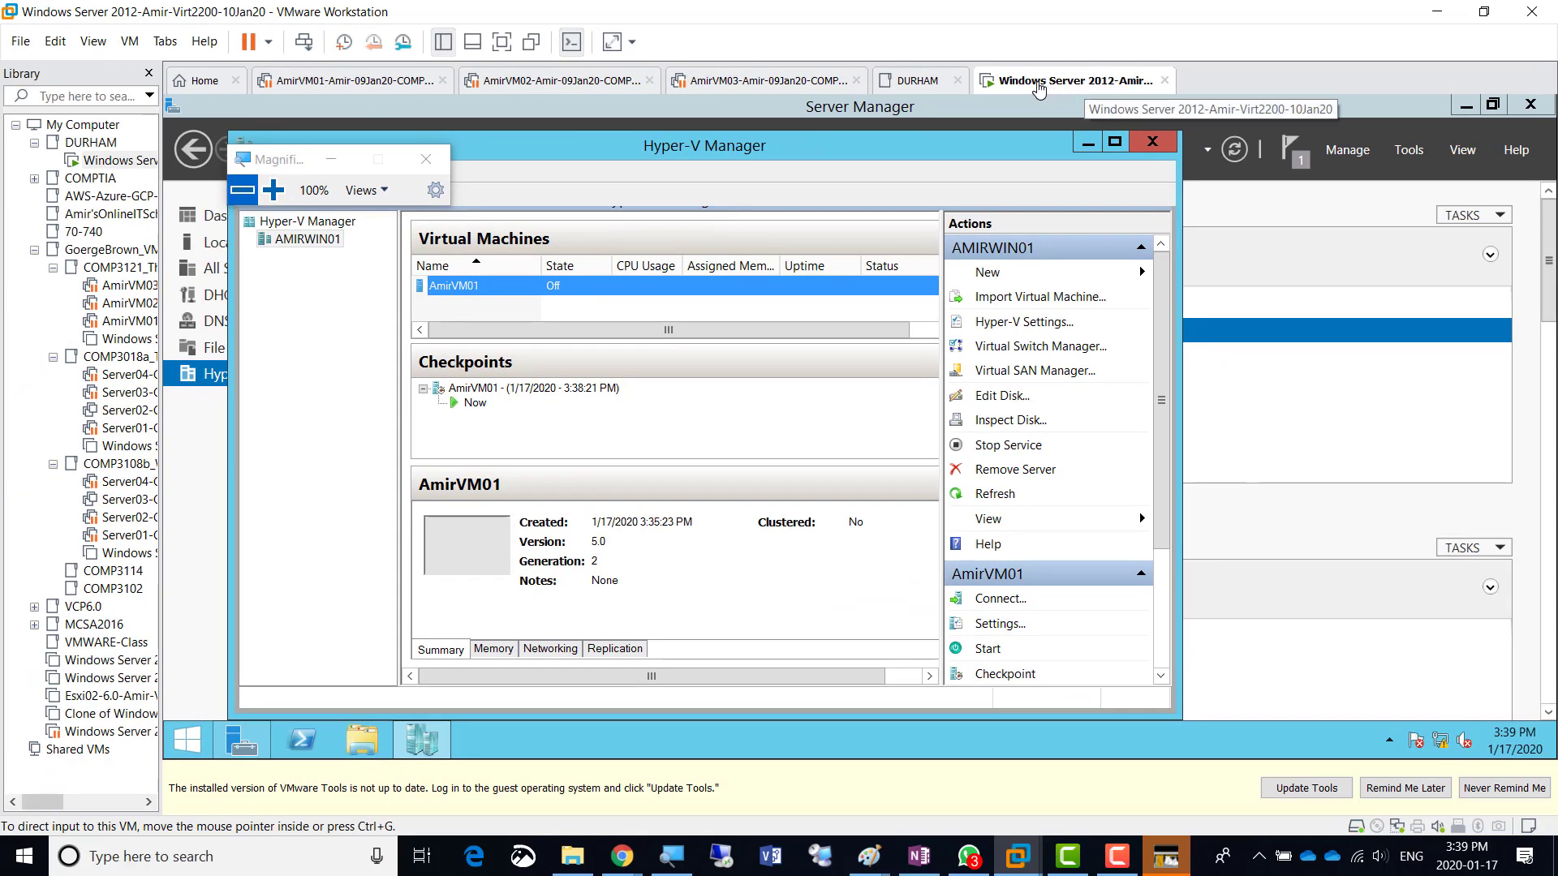
pyautogui.click(273, 190)
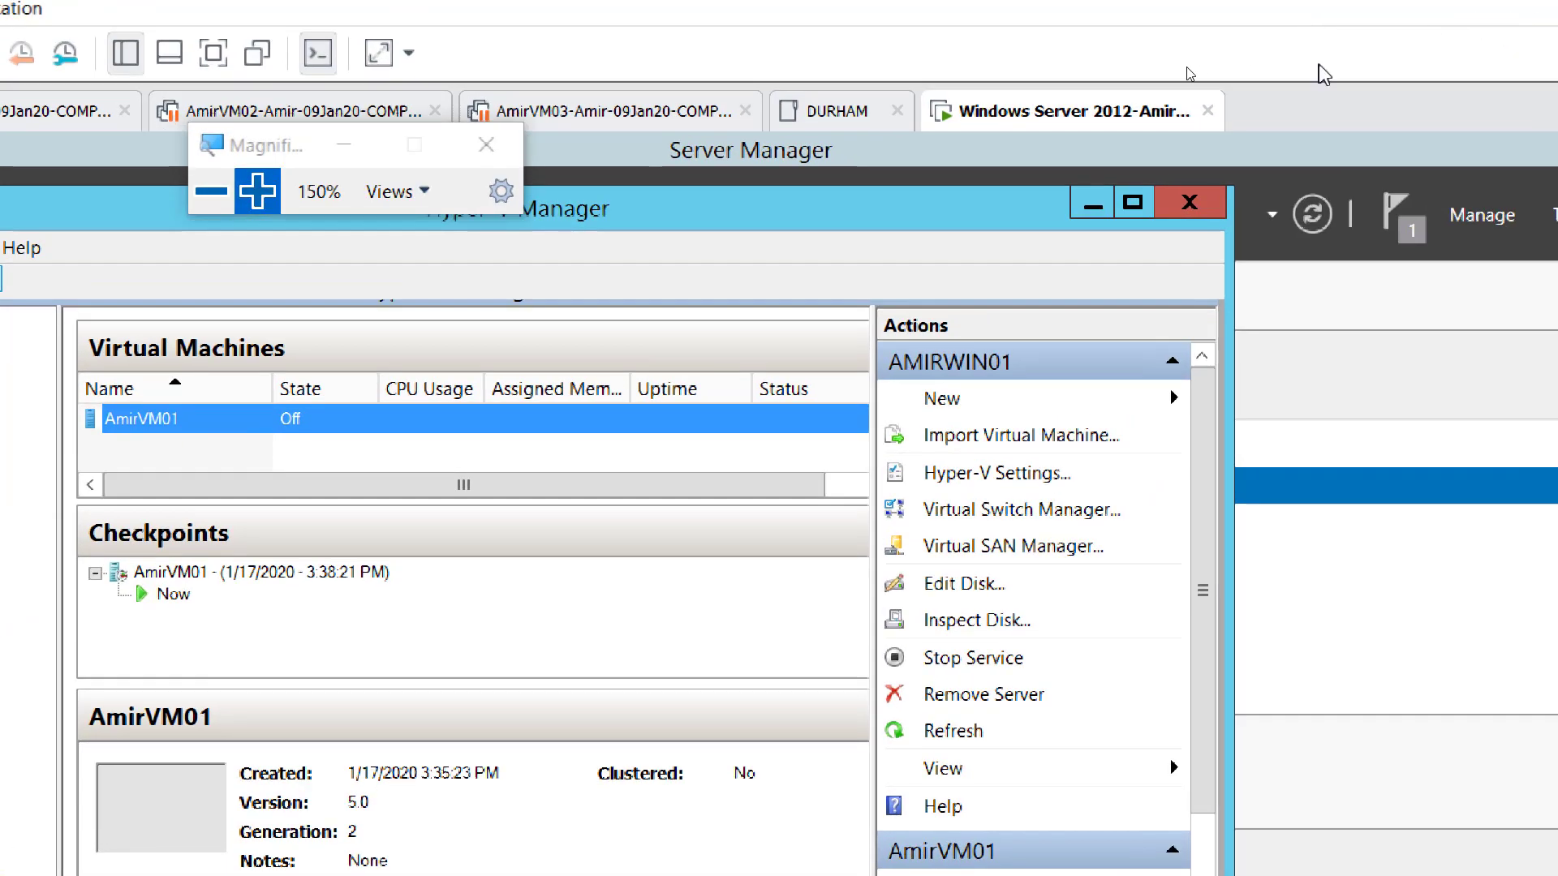
pyautogui.rightClick(1025, 119)
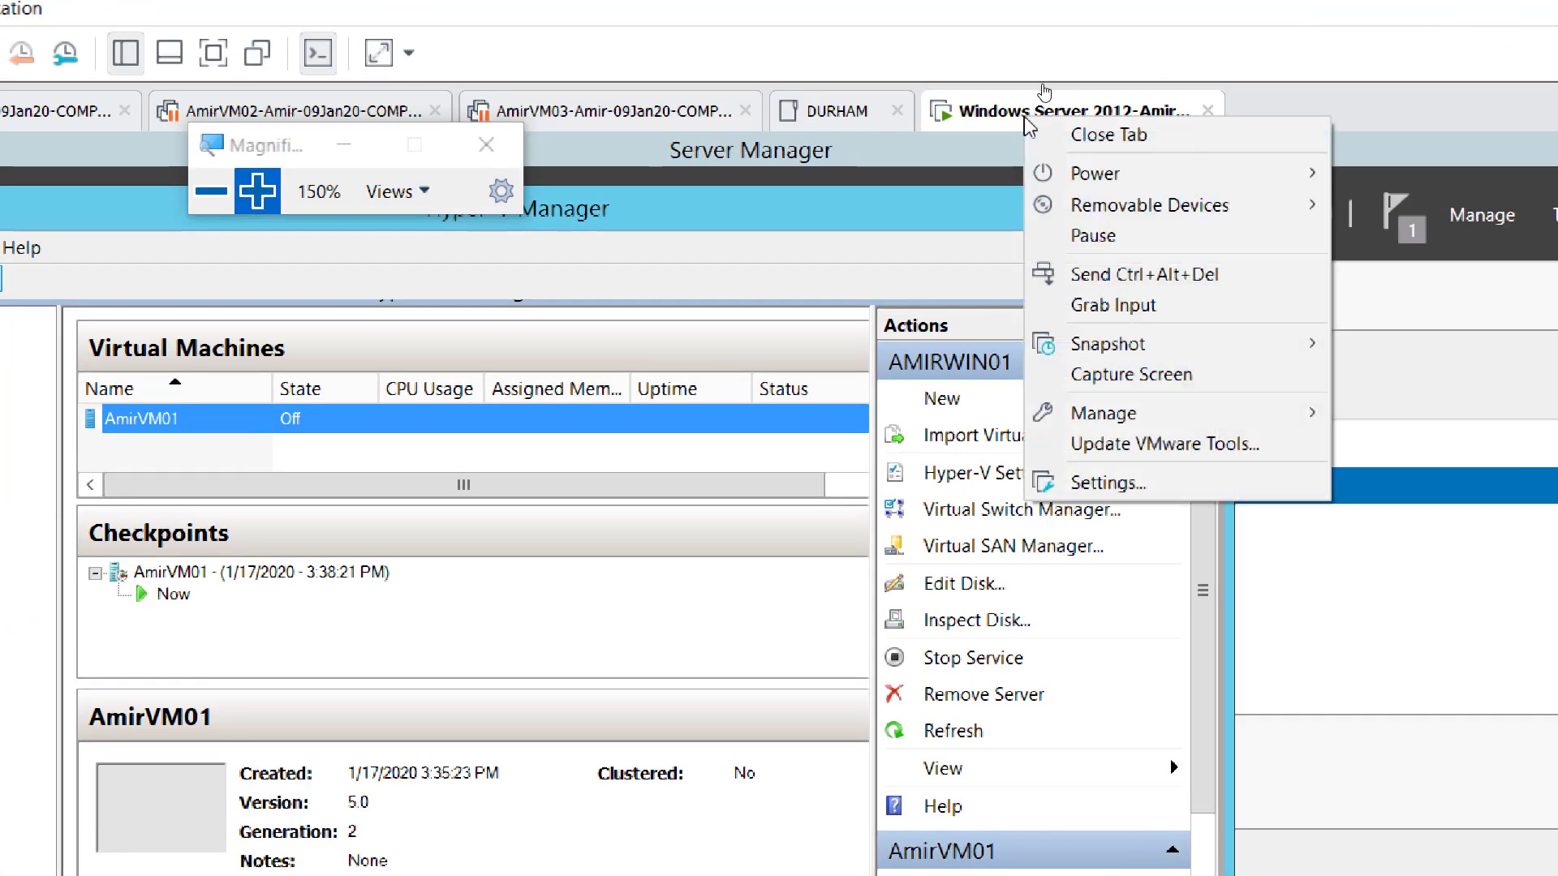
pyautogui.moveTo(1104, 350)
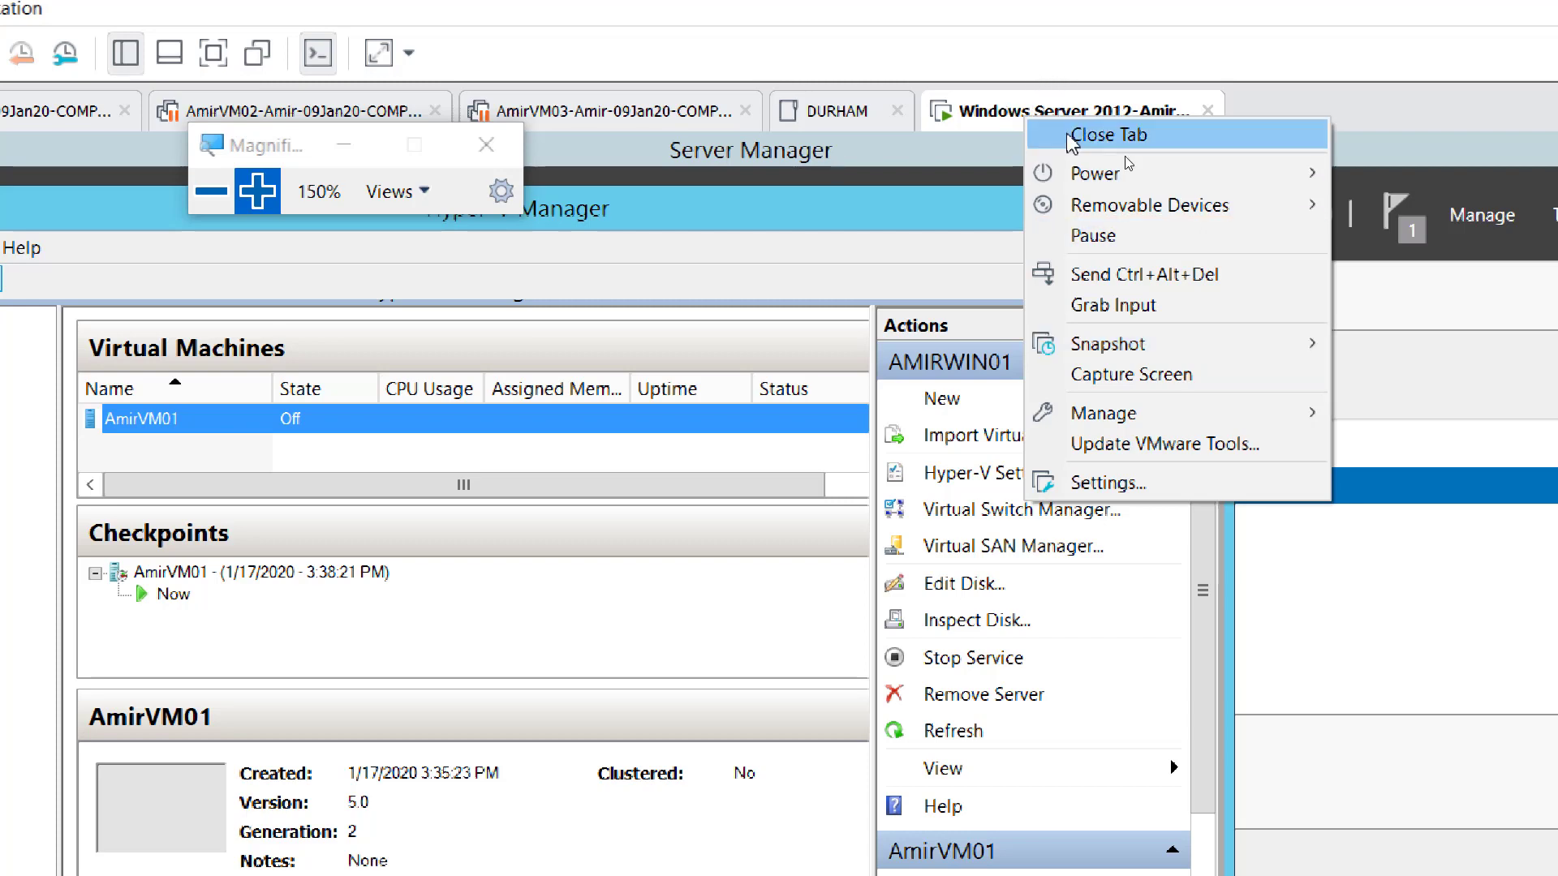
pyautogui.moveTo(1221, 347)
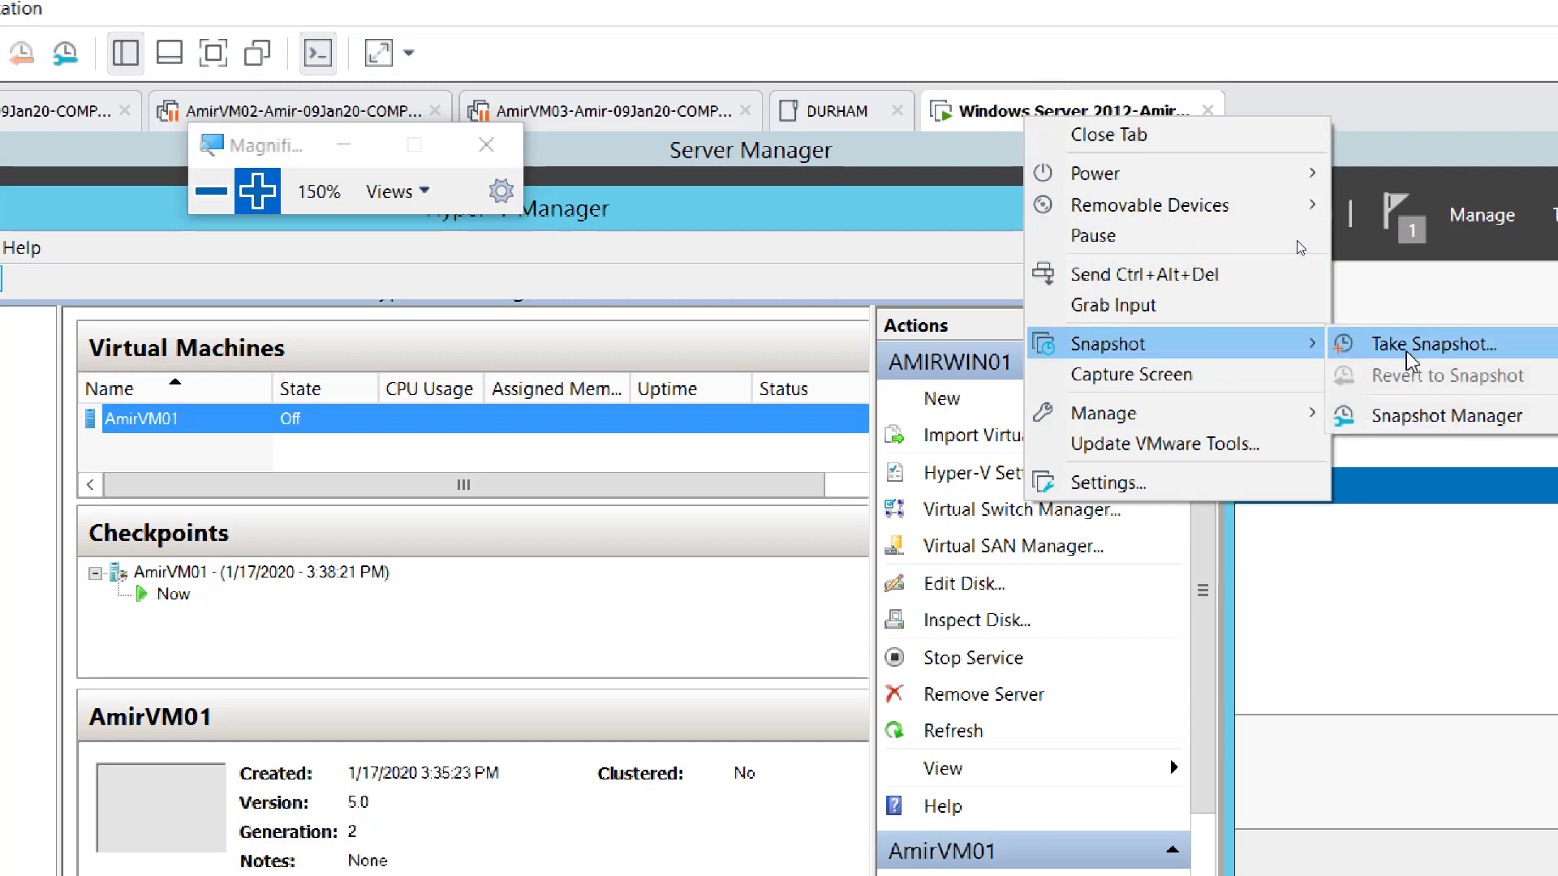
pyautogui.click(1410, 348)
pyautogui.moveTo(284, 151); pyautogui.dragTo(1055, 299)
pyautogui.click(1029, 340)
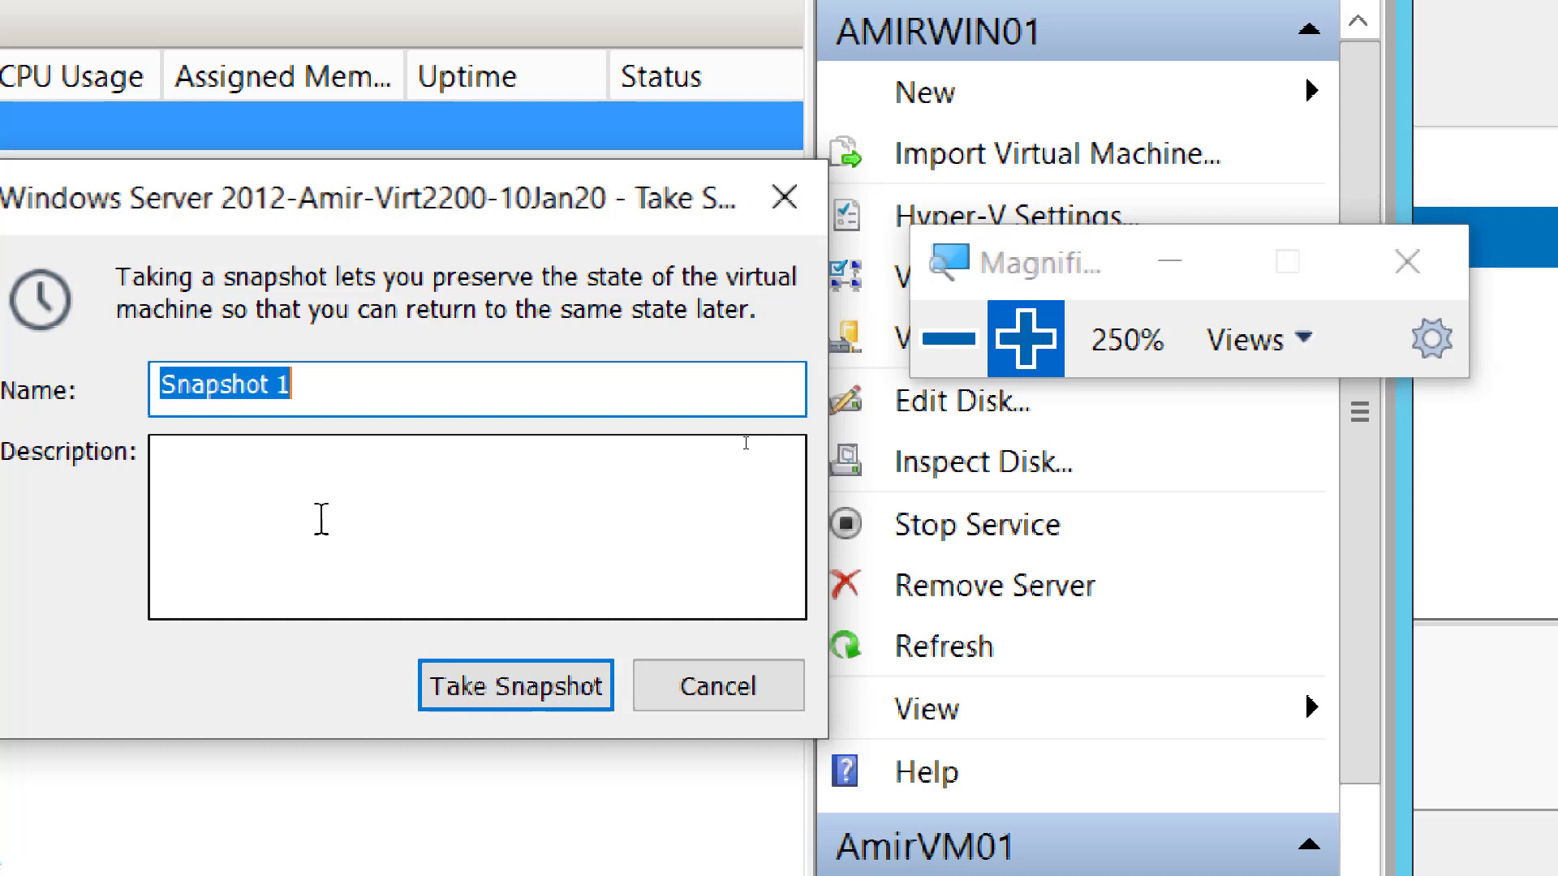
# - Enter the four description lines: DHCP and DNS installed, Hyper-V installed, One VM created, Renamed and Static IP Given
pyautogui.click(339, 527)
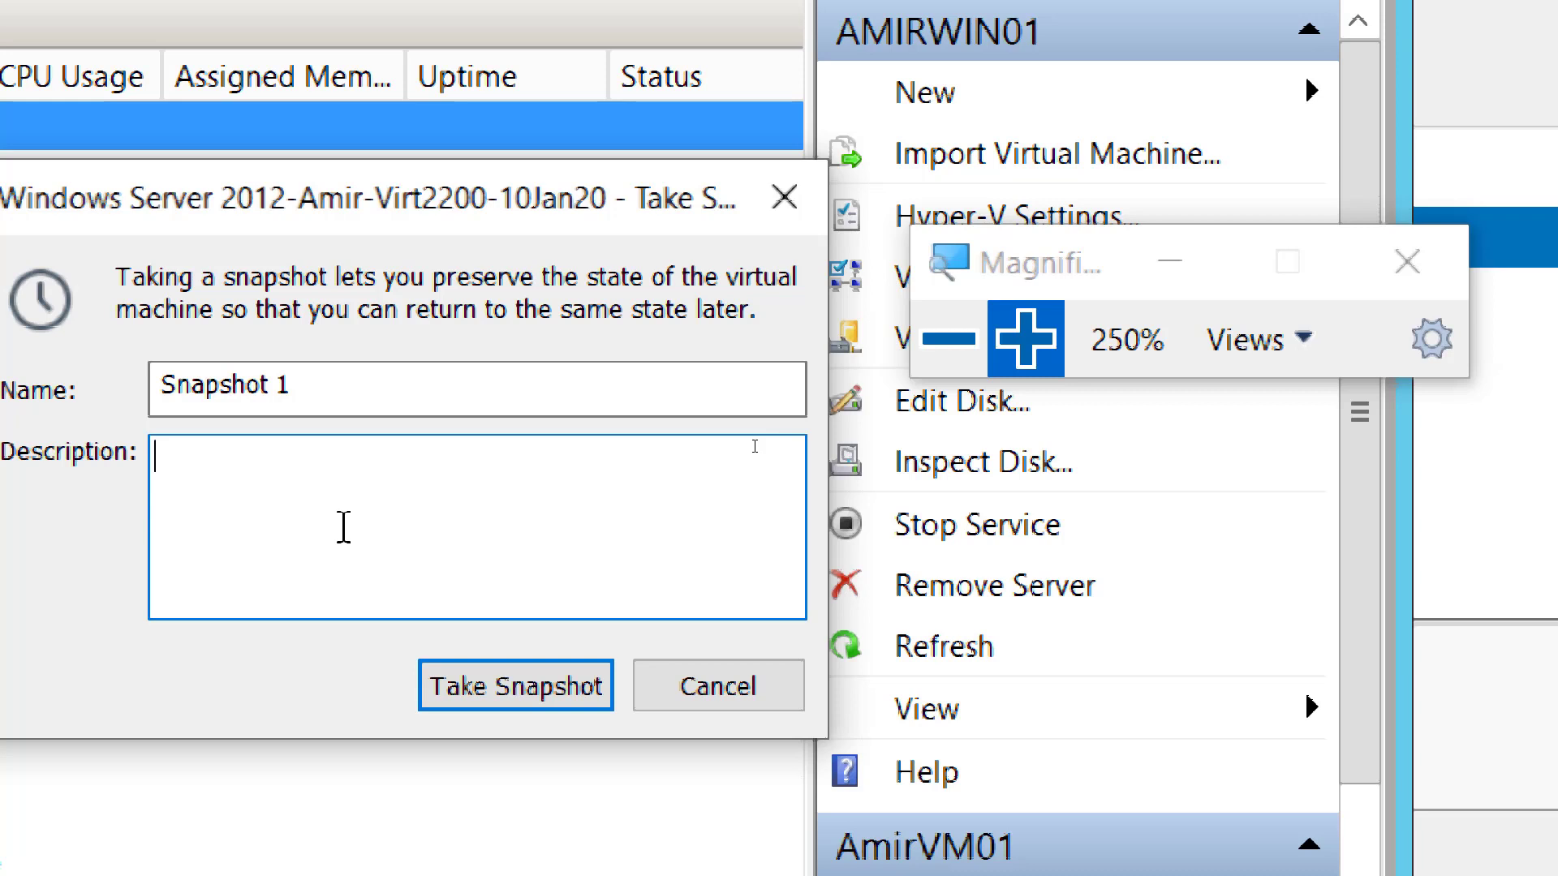
pyautogui.write('DHCP and DNS installed')
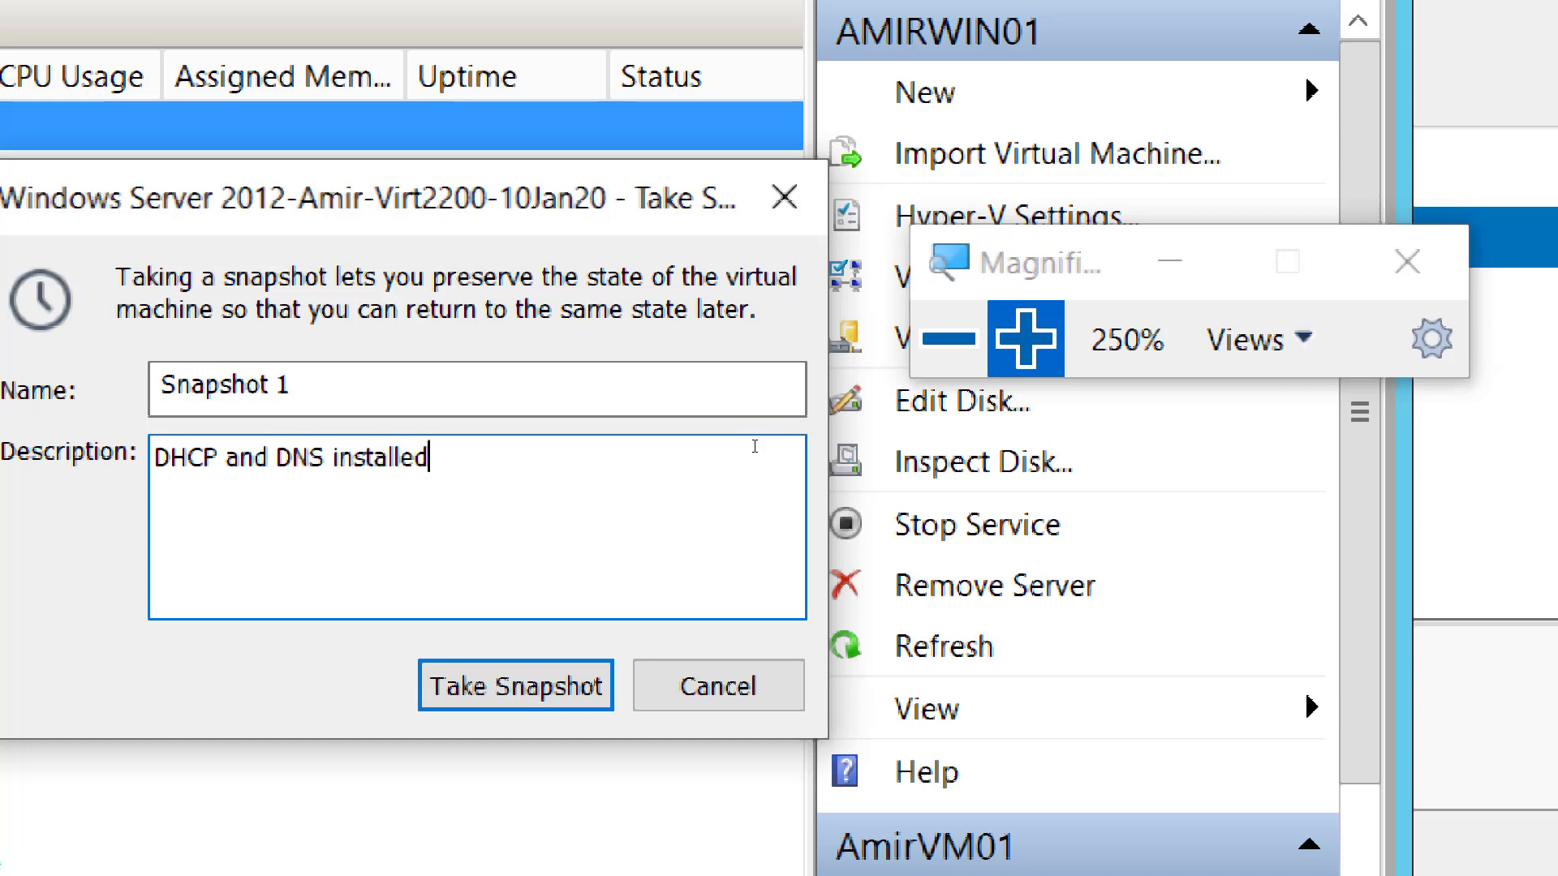
pyautogui.press('Return')
pyautogui.write('Hyper-V')
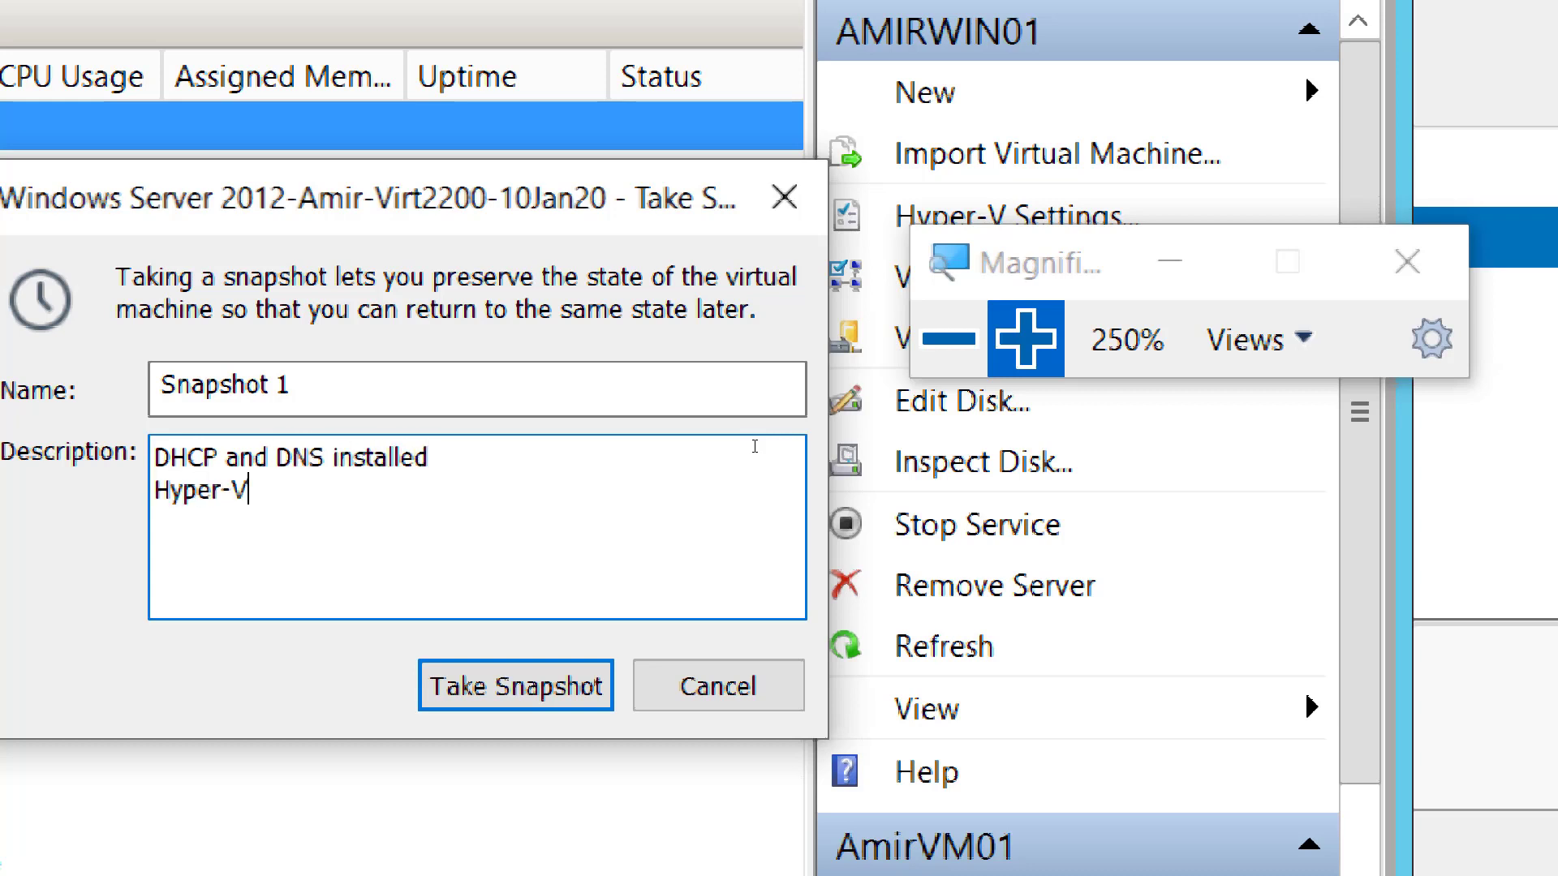
pyautogui.write(' installed')
pyautogui.press('Return')
pyautogui.write('One')
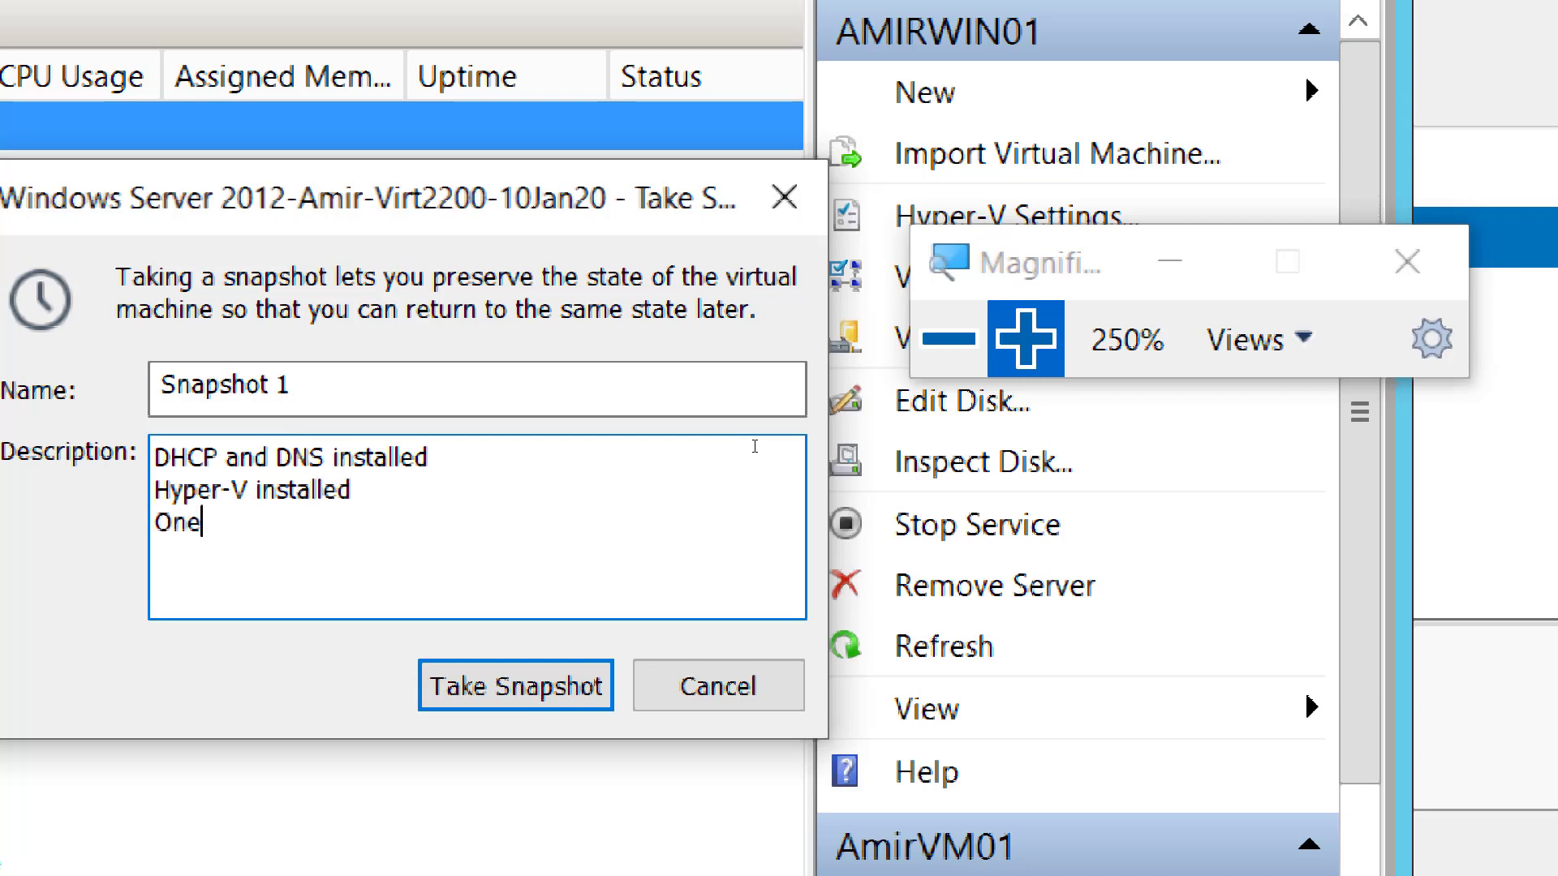
pyautogui.write(' VM created')
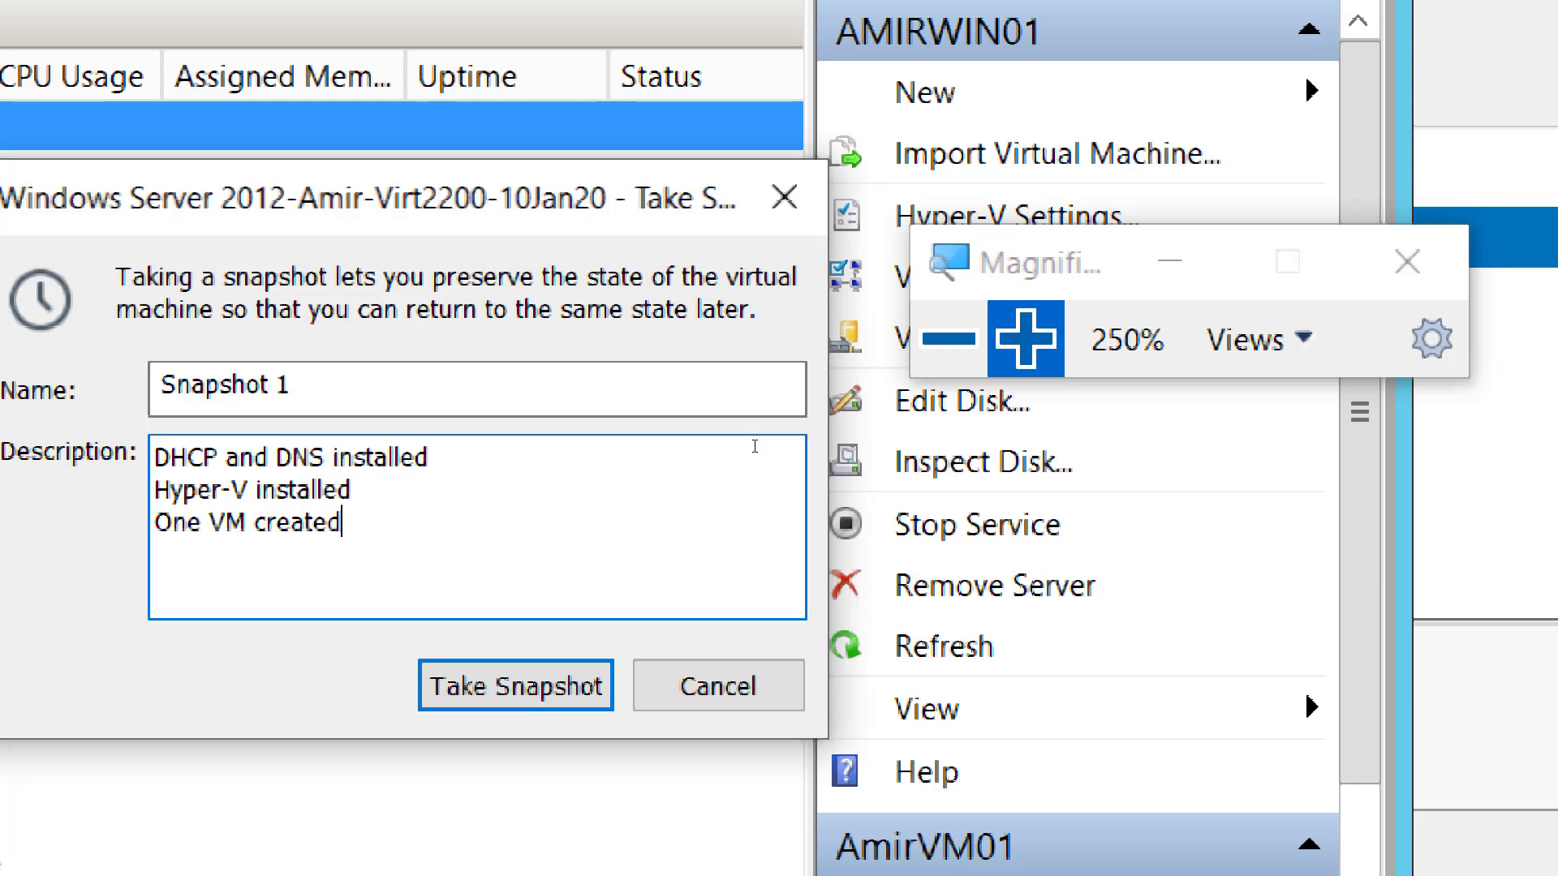
pyautogui.press('Return')
pyautogui.write('Renamed')
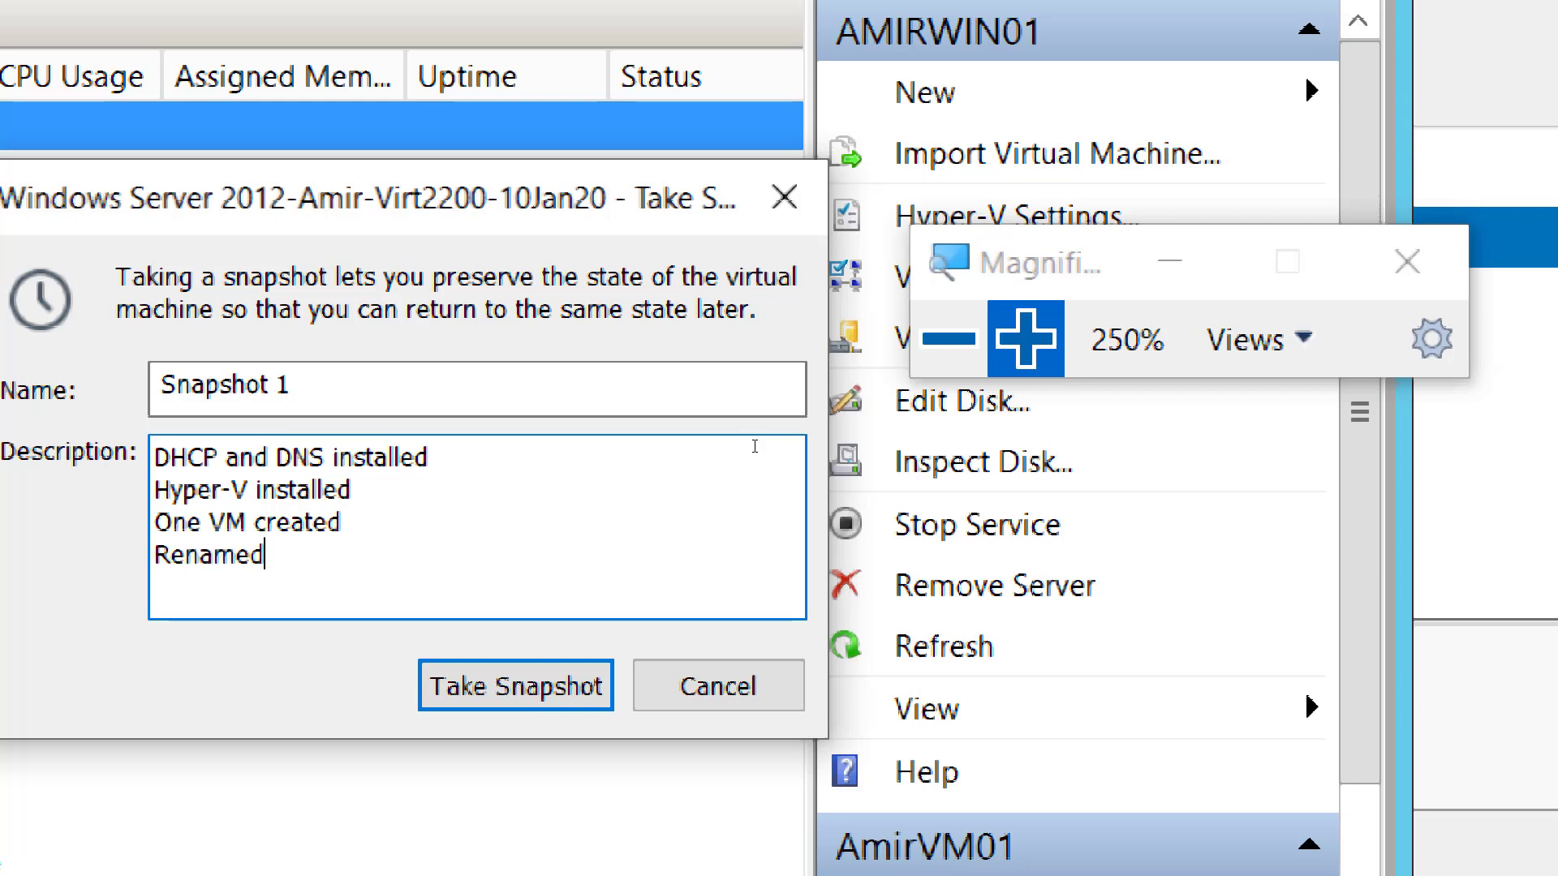
pyautogui.write(' and Static IP')
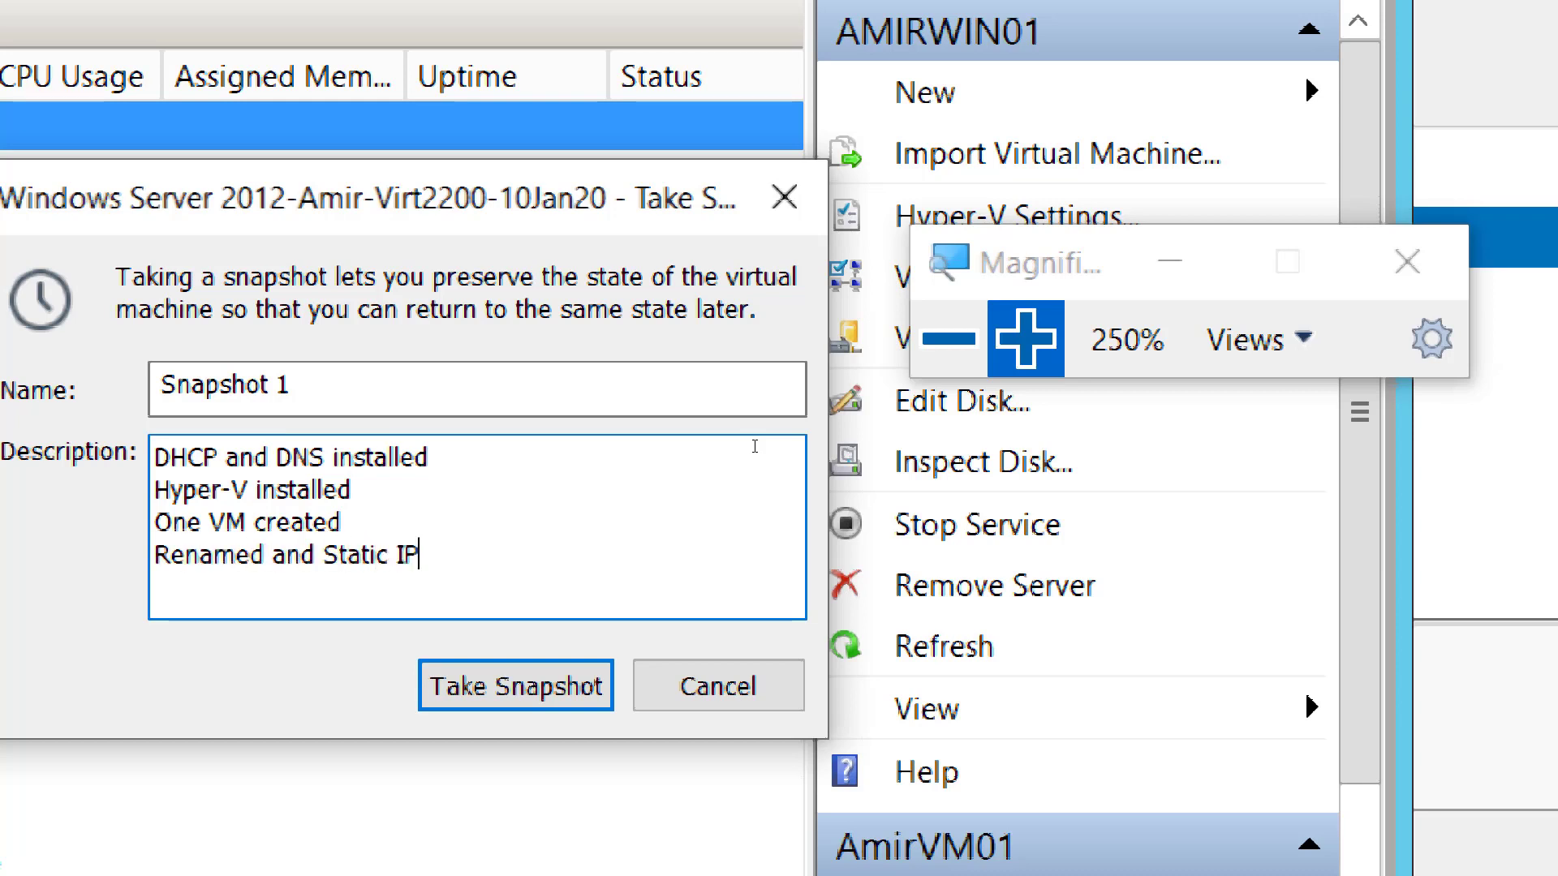
pyautogui.write(' Given')
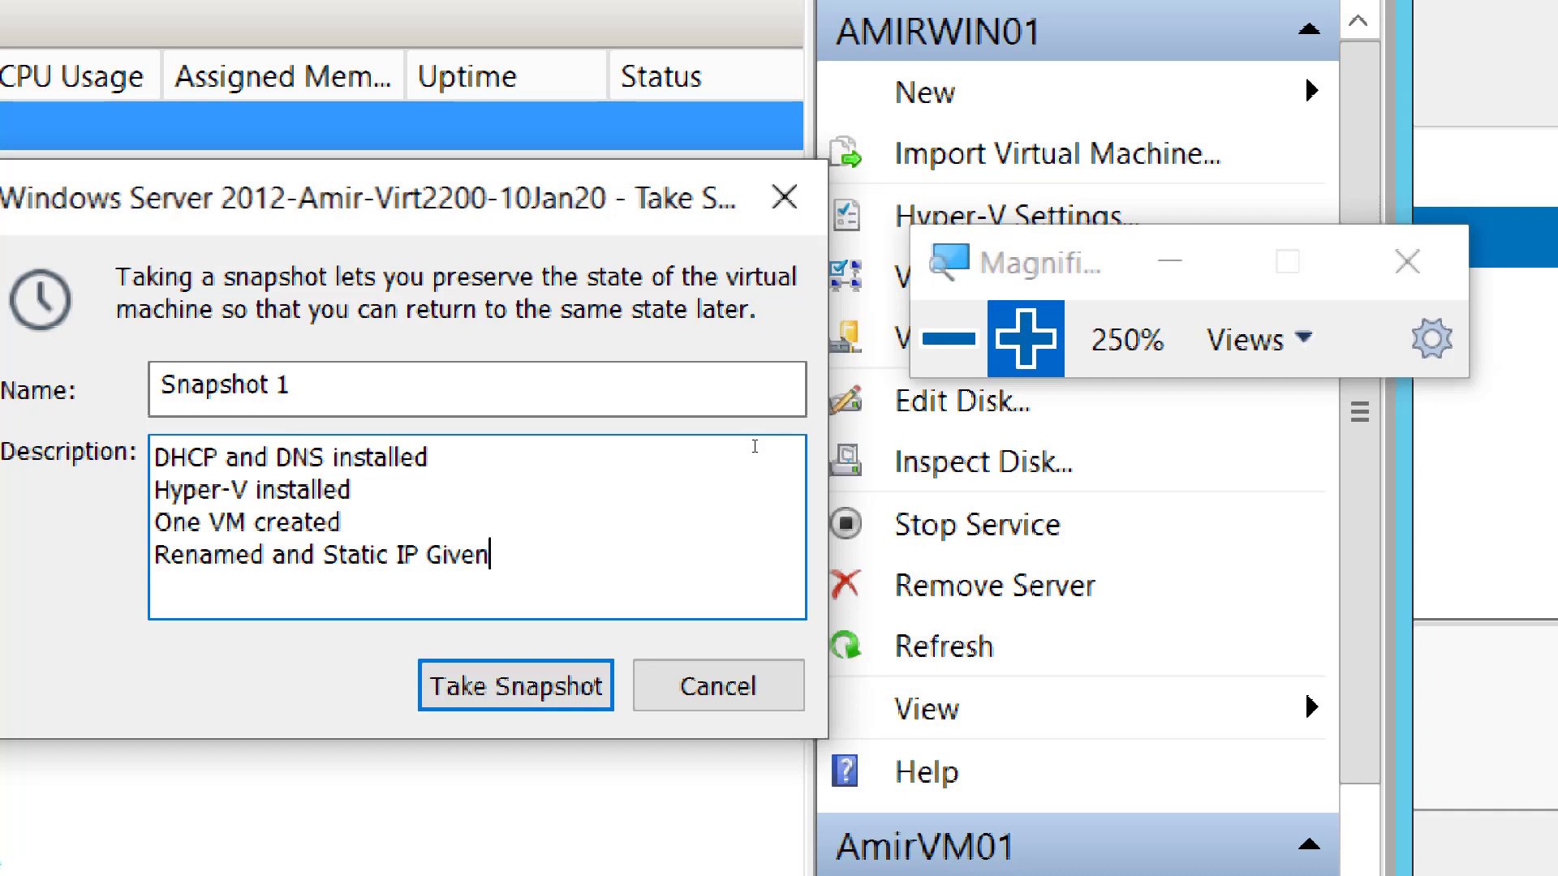
pyautogui.click(960, 369)
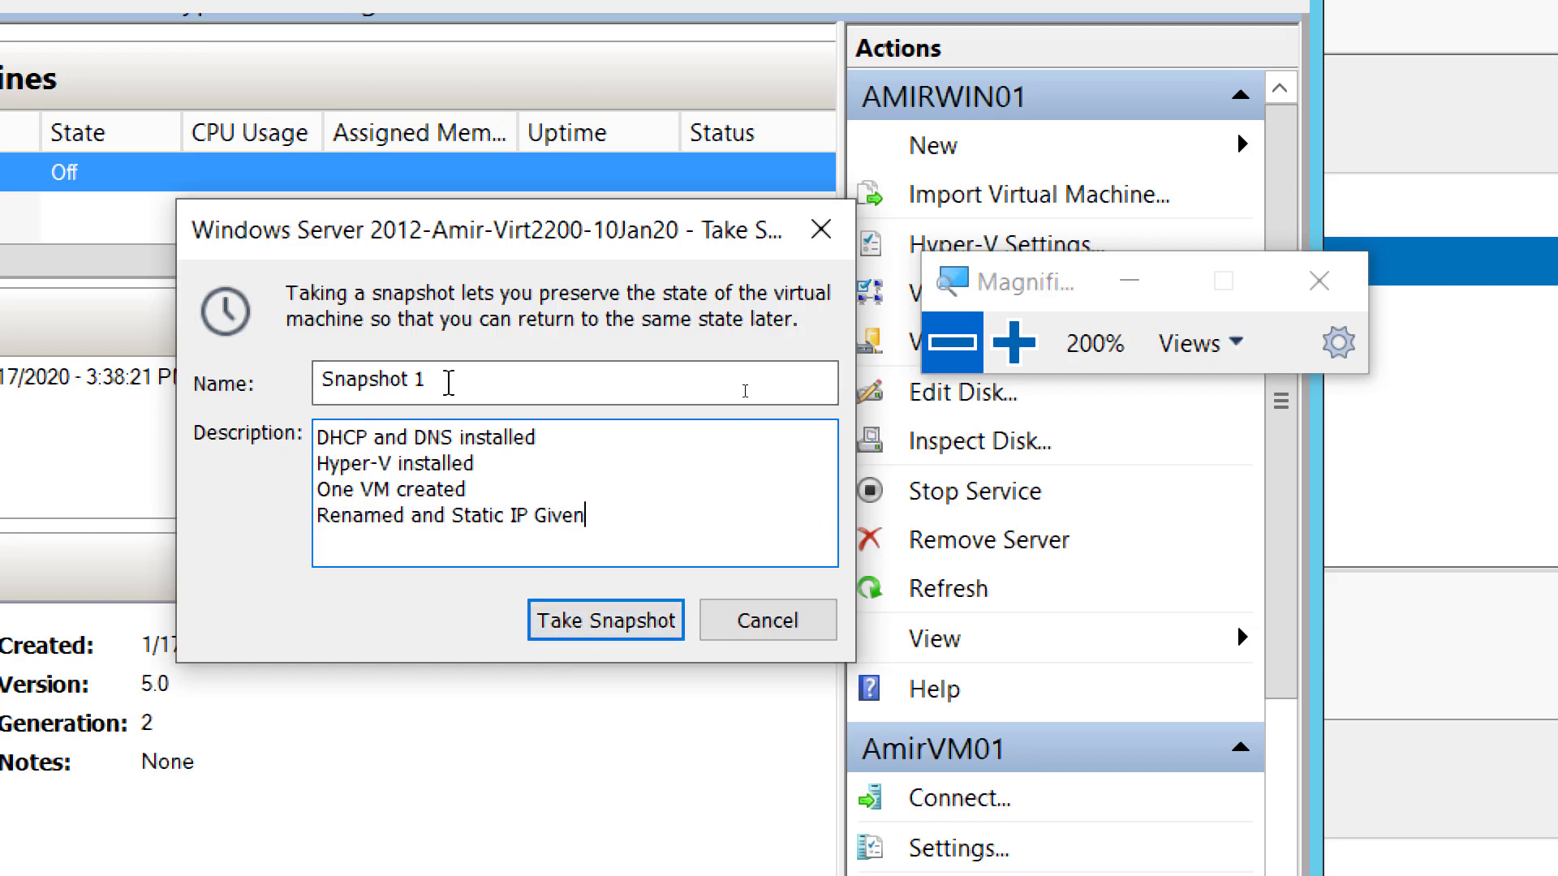
# - Take Snapshot 1 with the four-line description, saving the VM state
pyautogui.click(608, 625)
pyautogui.click(945, 361)
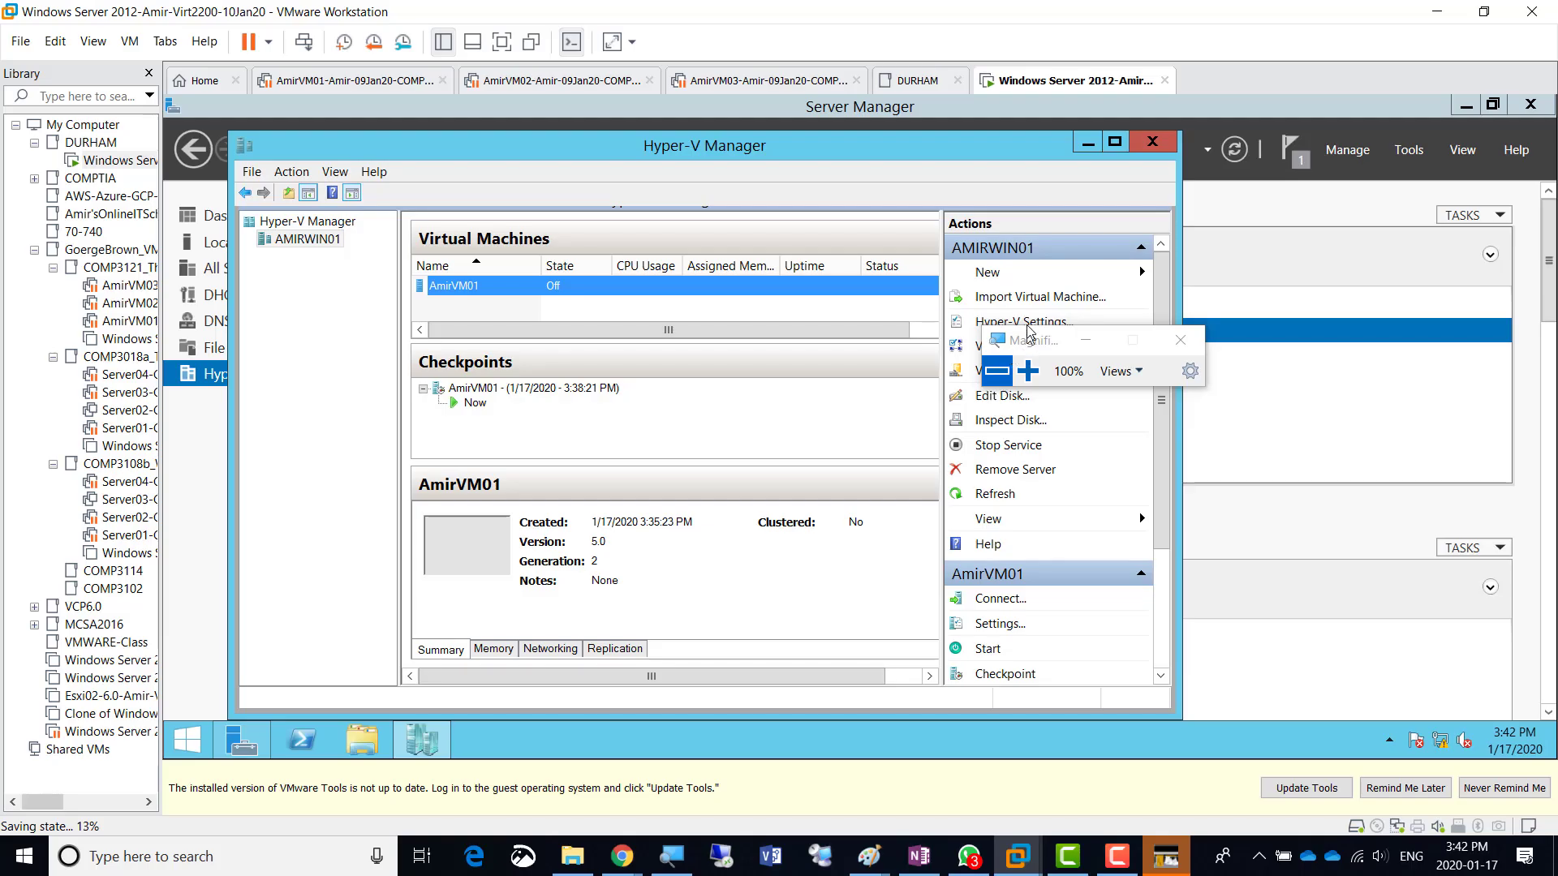
pyautogui.moveTo(1043, 345); pyautogui.dragTo(1204, 276)
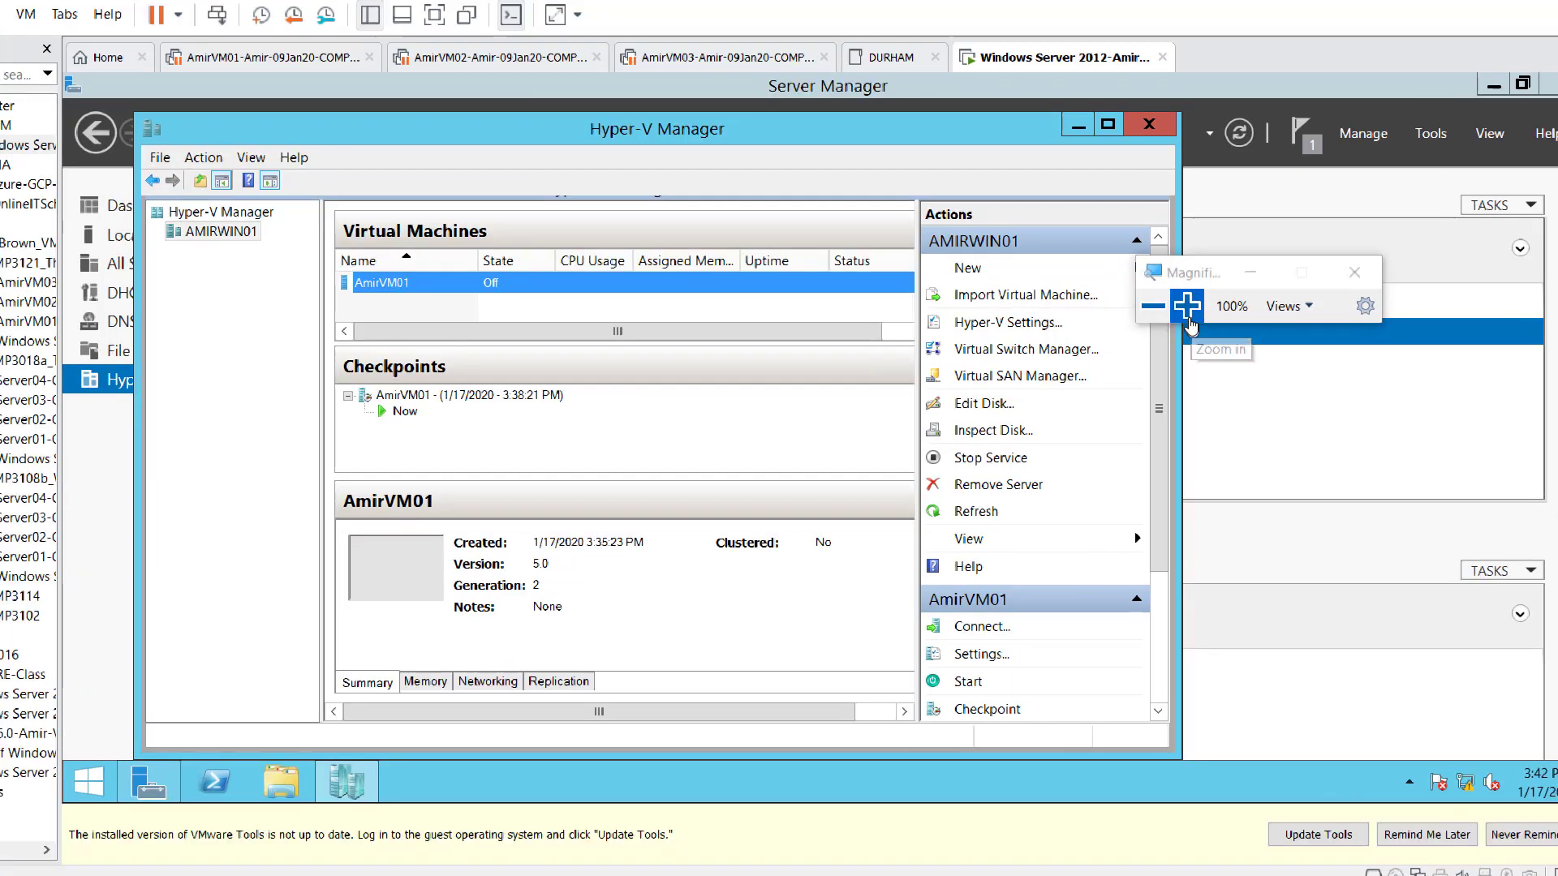
pyautogui.click(1187, 309)
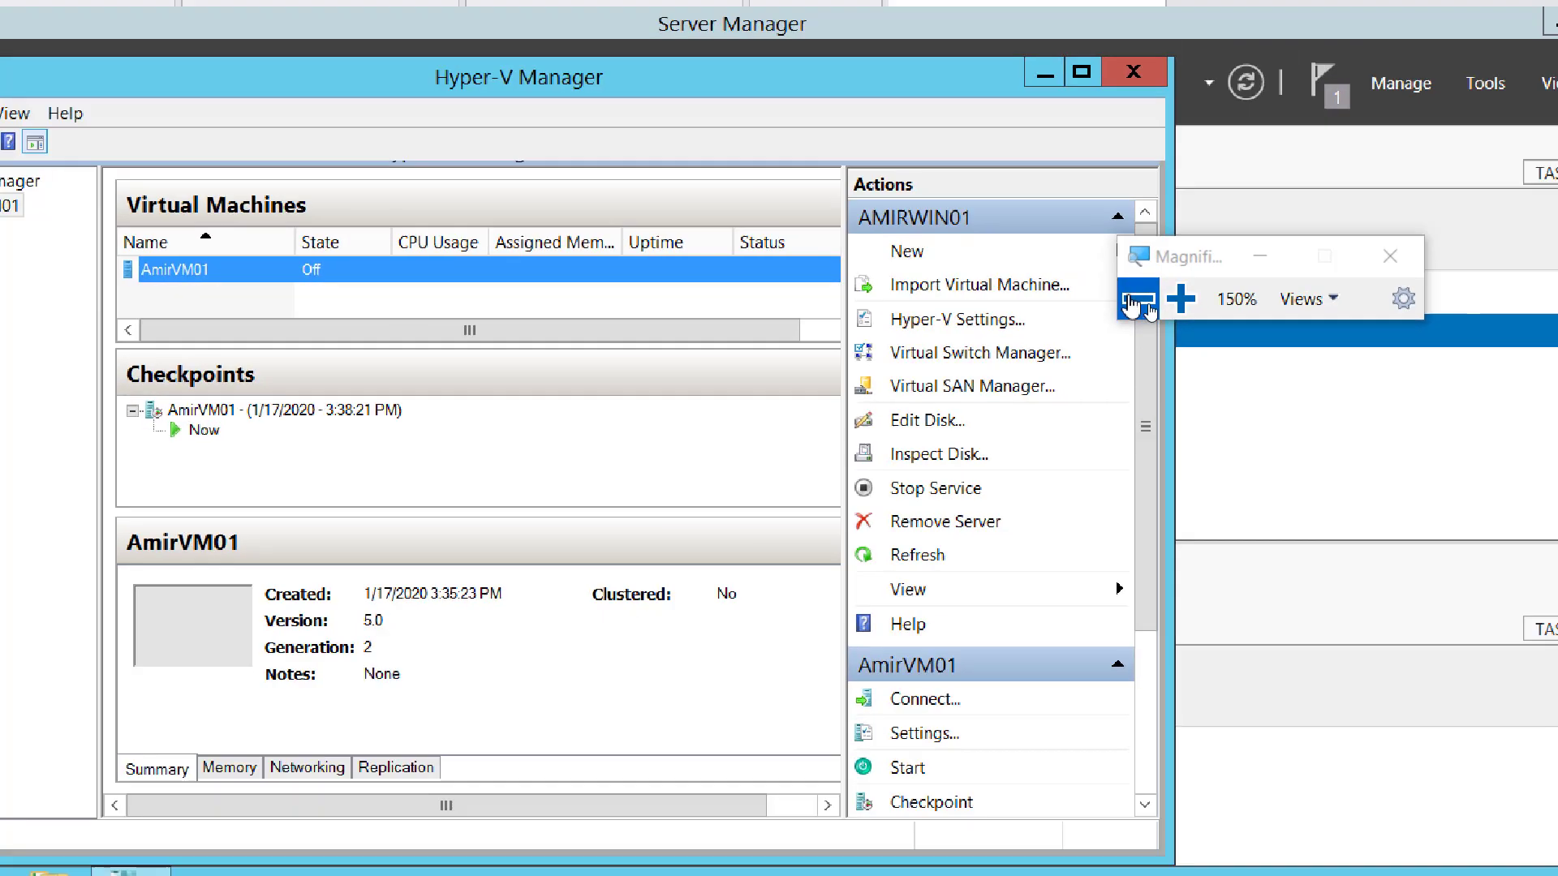
pyautogui.click(1136, 305)
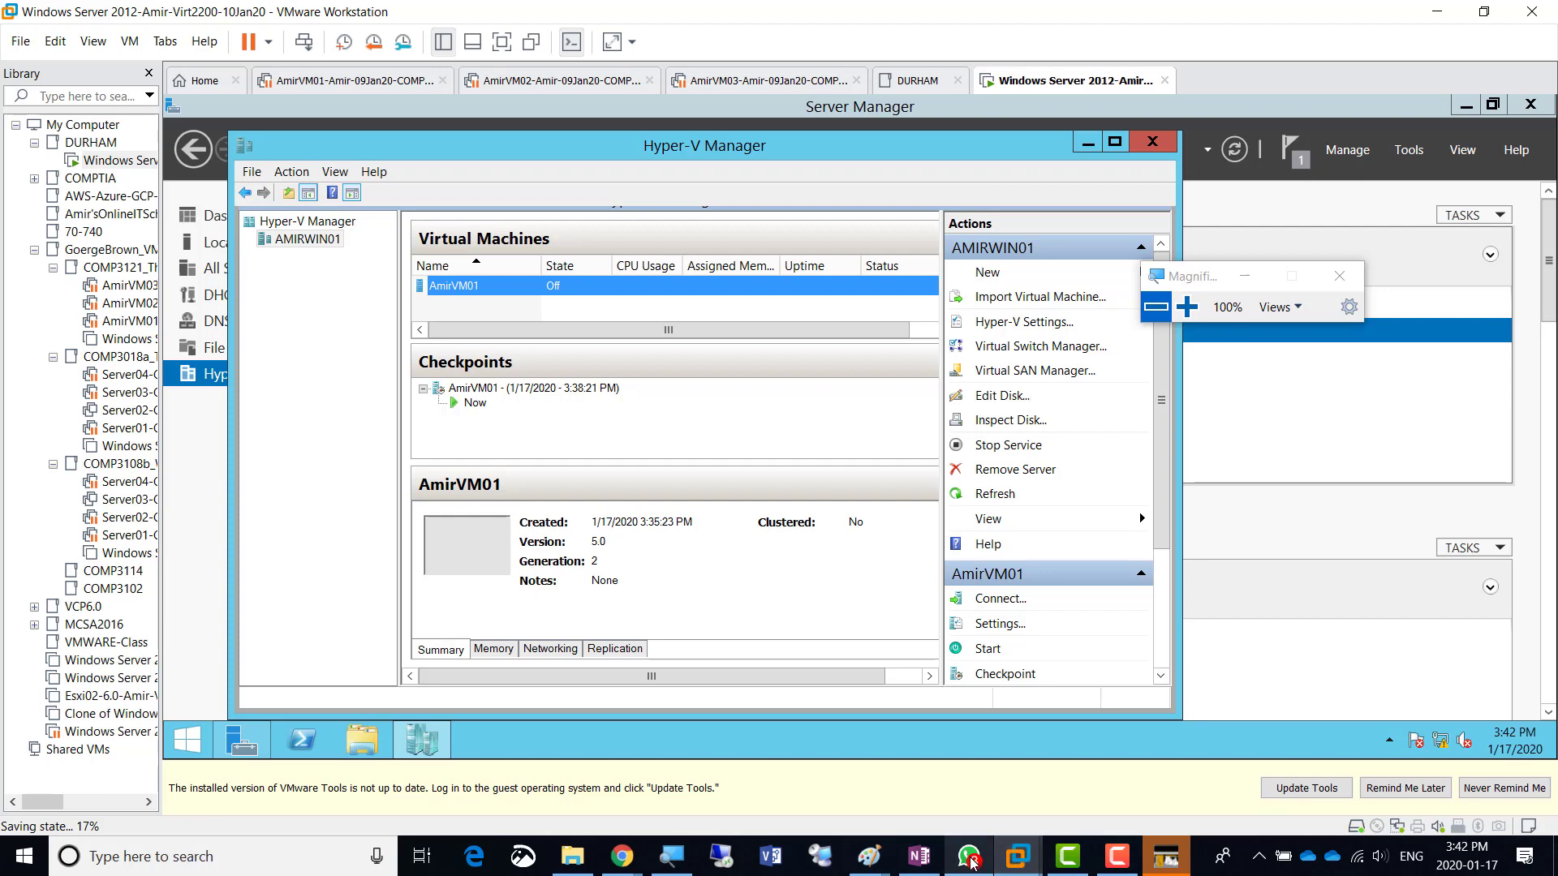
pyautogui.click(925, 862)
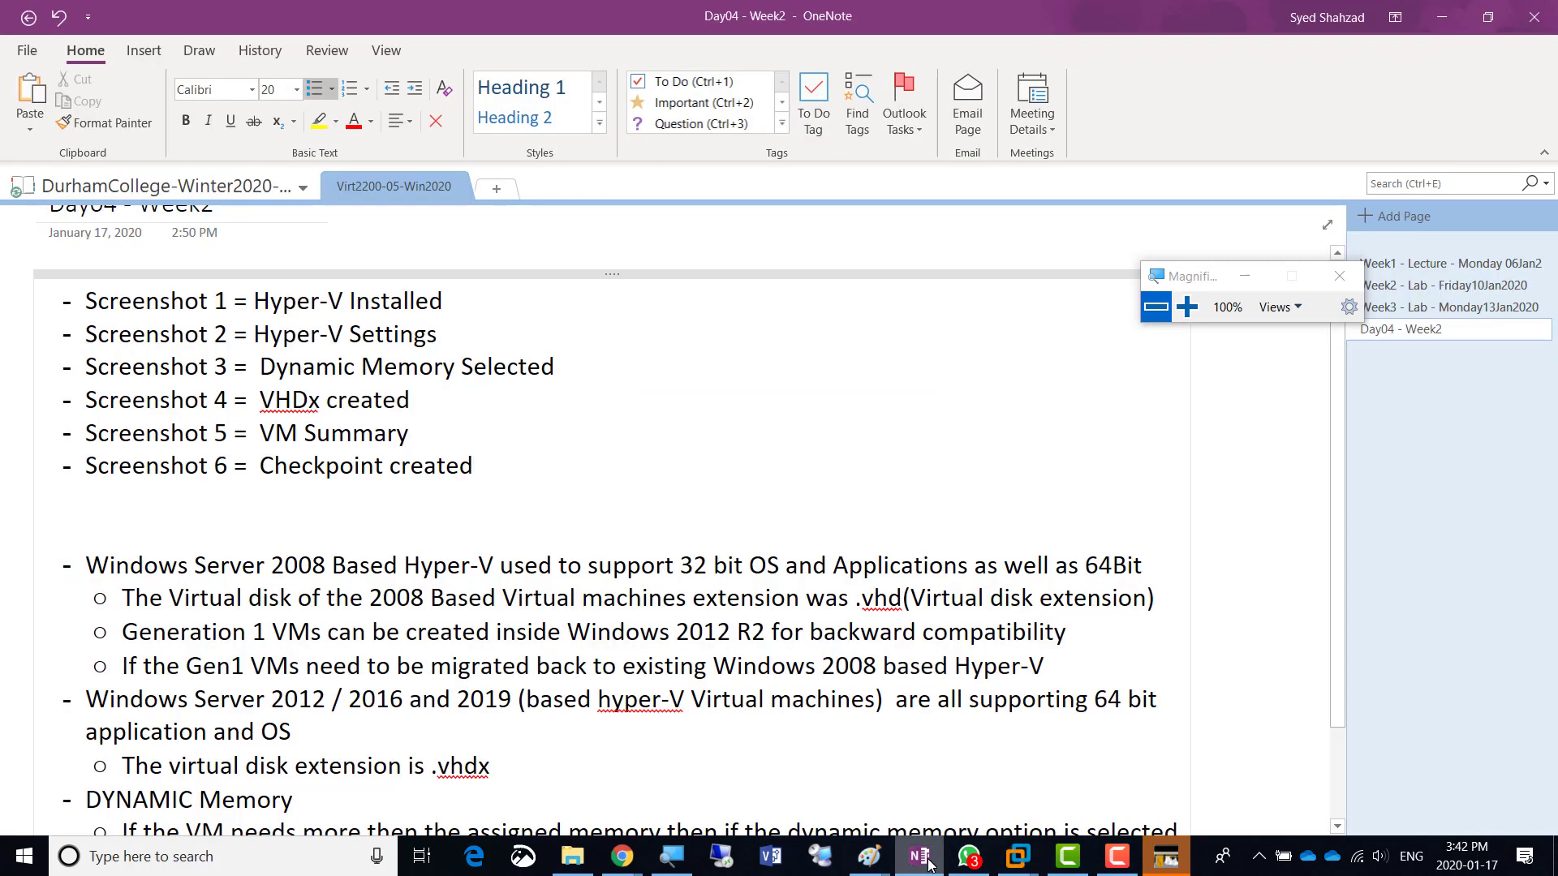
pyautogui.click(925, 862)
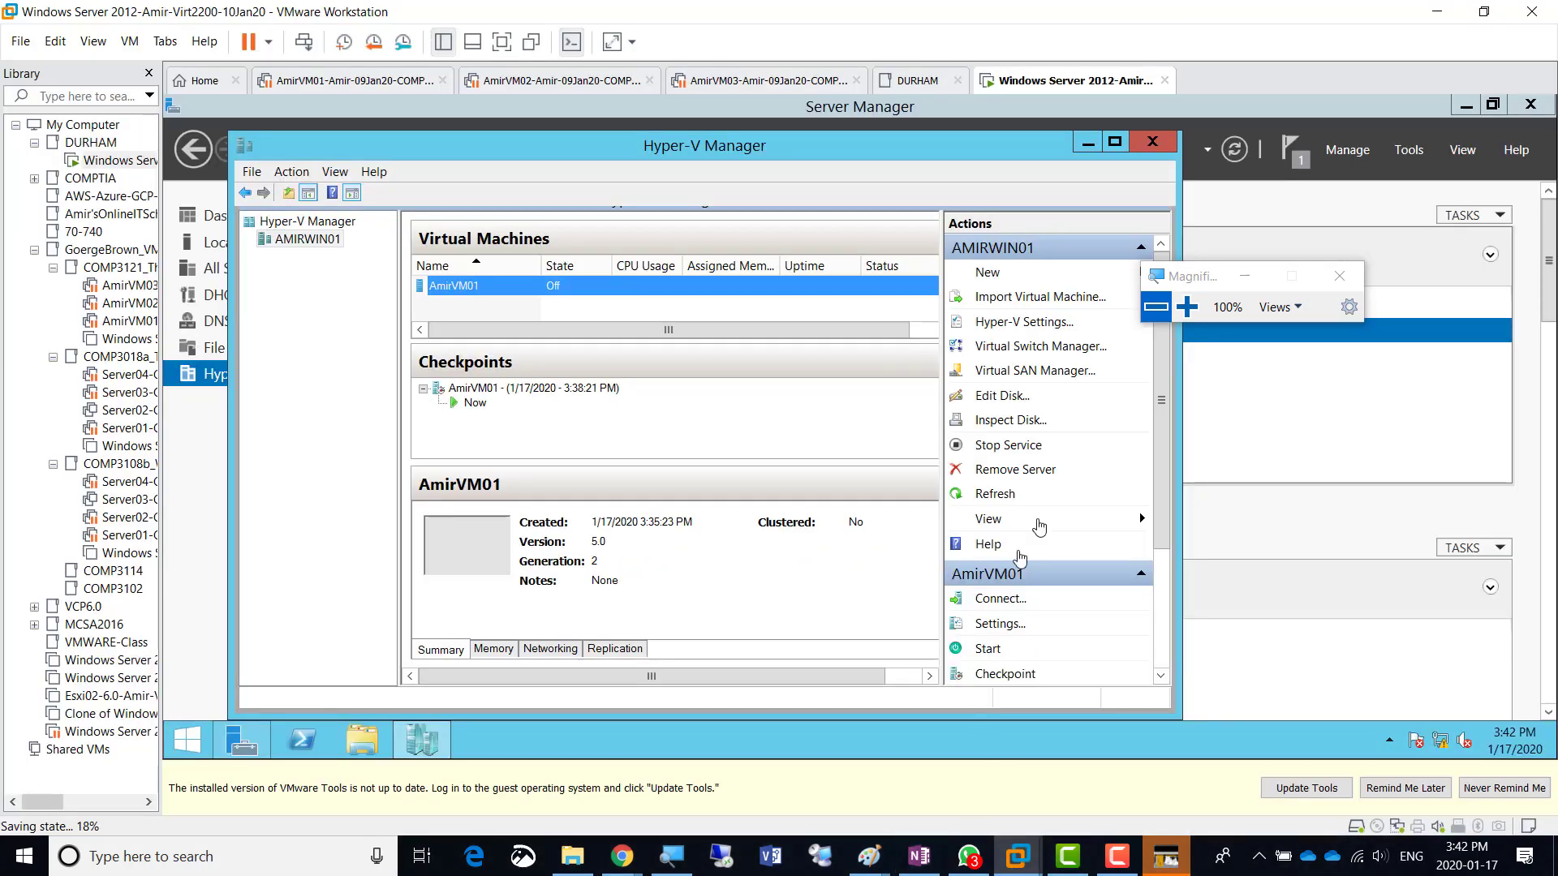
pyautogui.moveTo(1190, 285); pyautogui.dragTo(1164, 265)
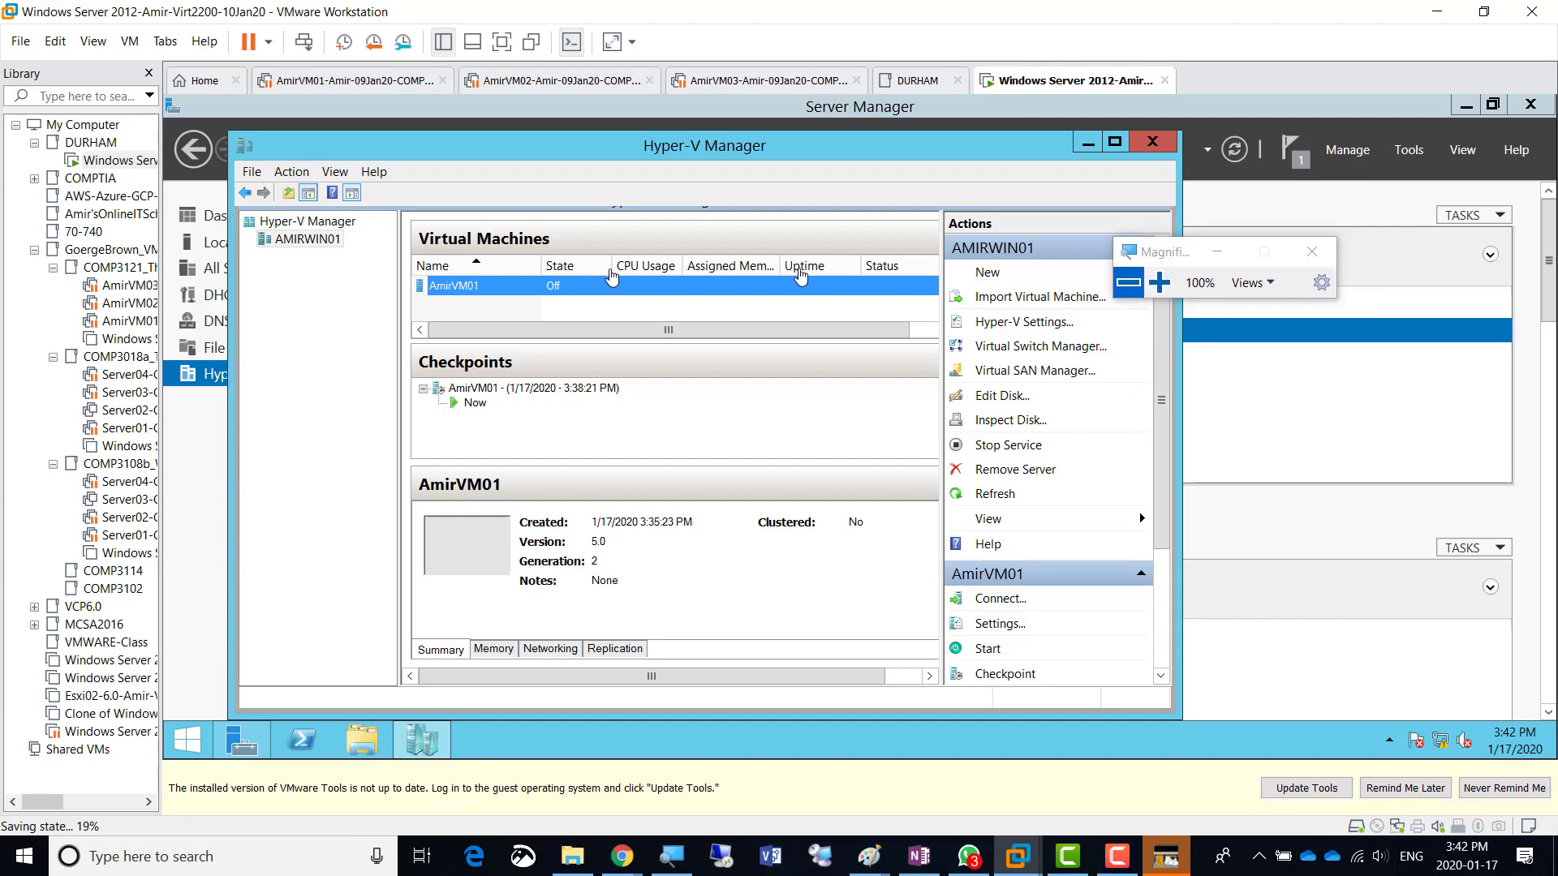
pyautogui.click(1159, 282)
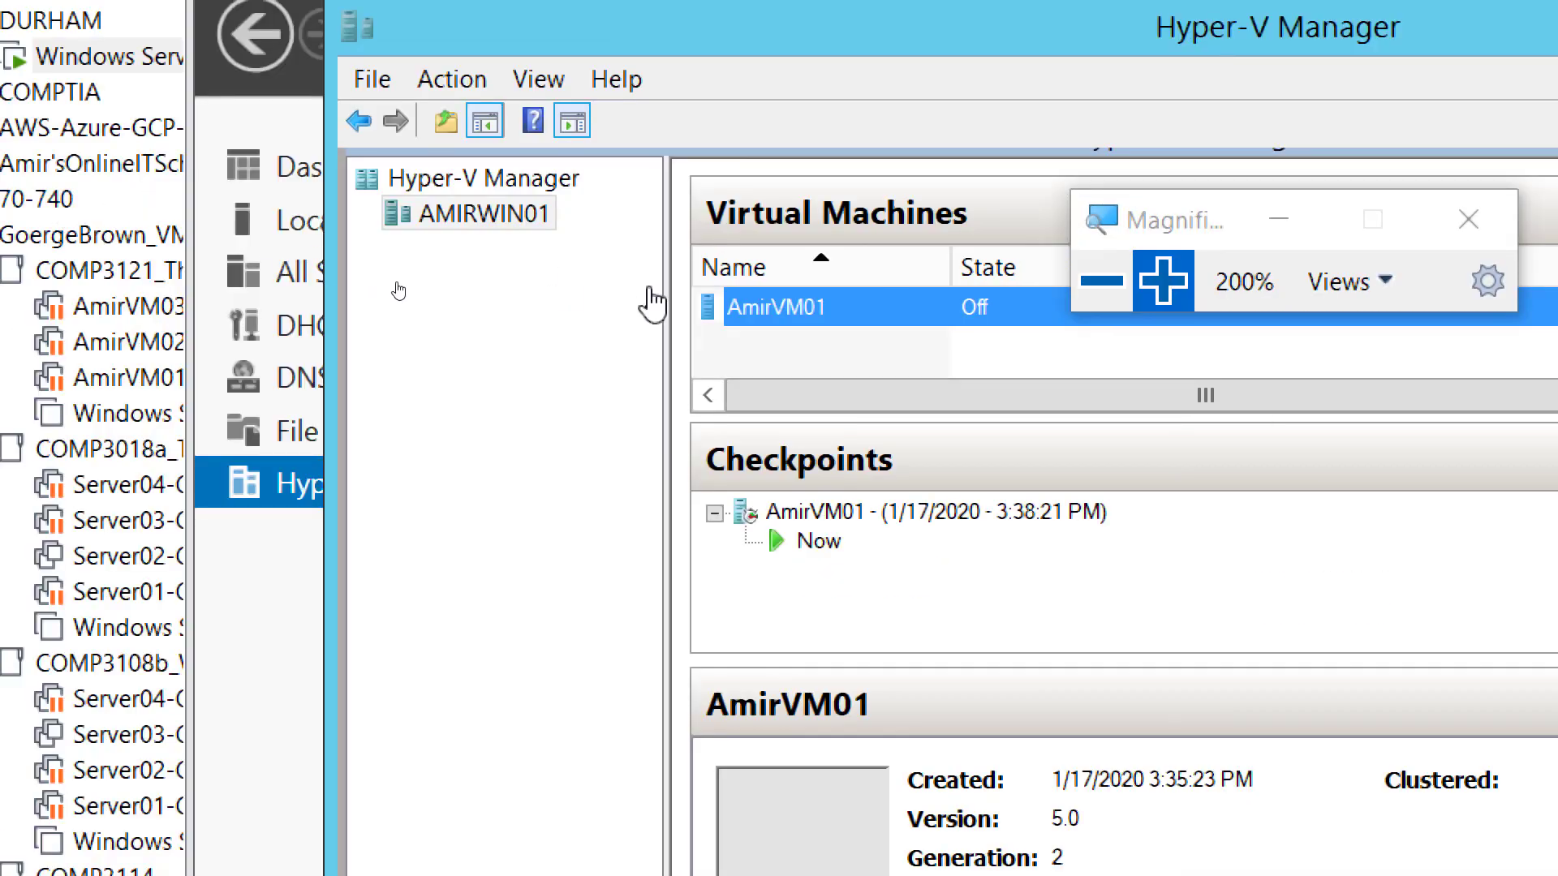
pyautogui.rightClick(765, 305)
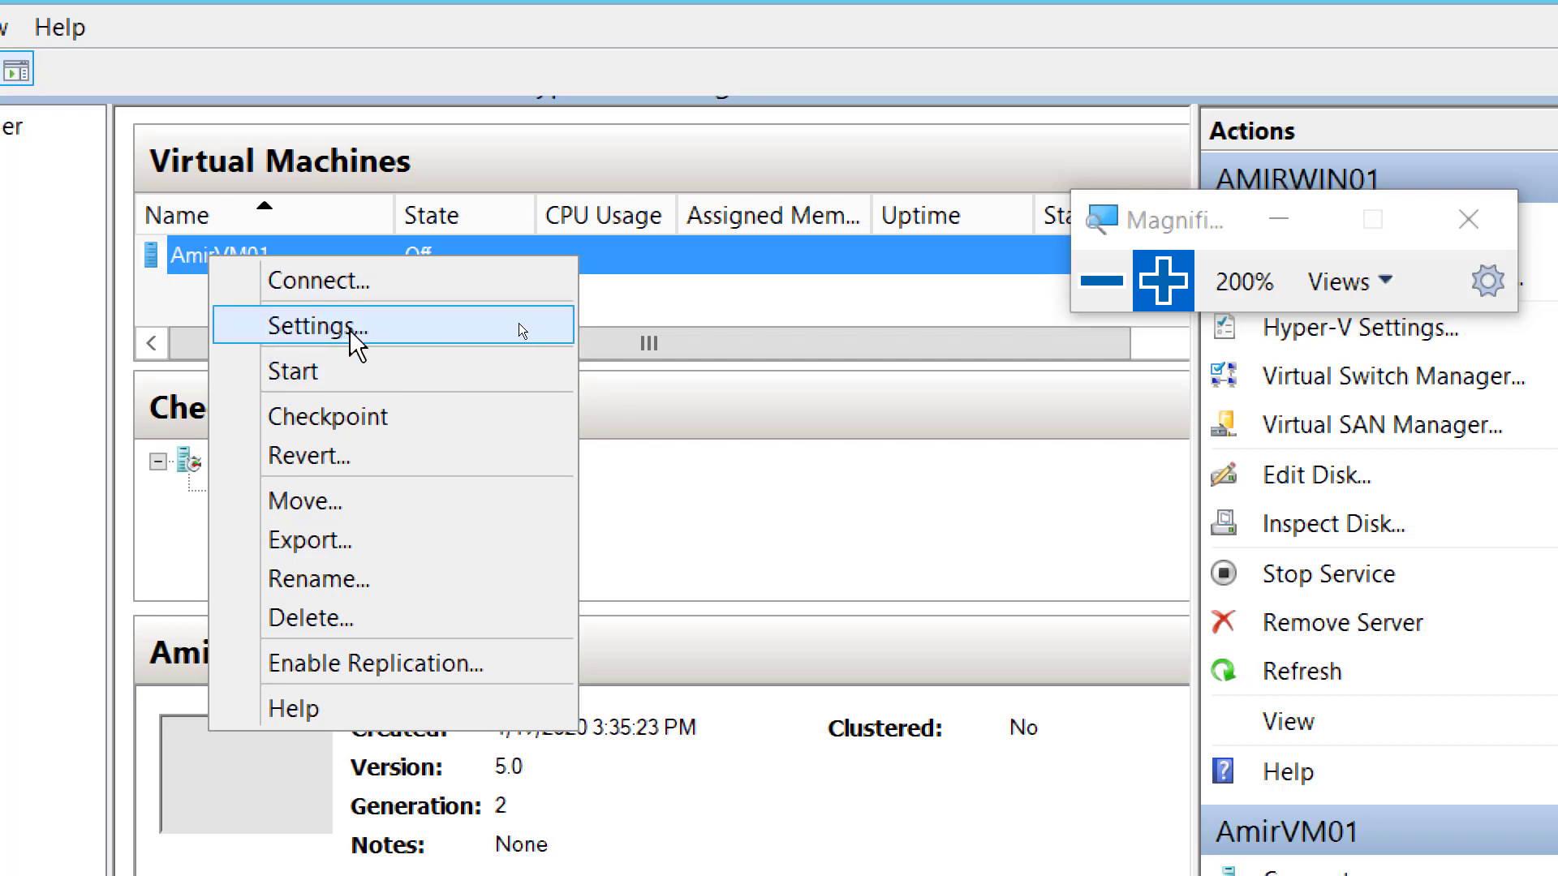
pyautogui.click(369, 329)
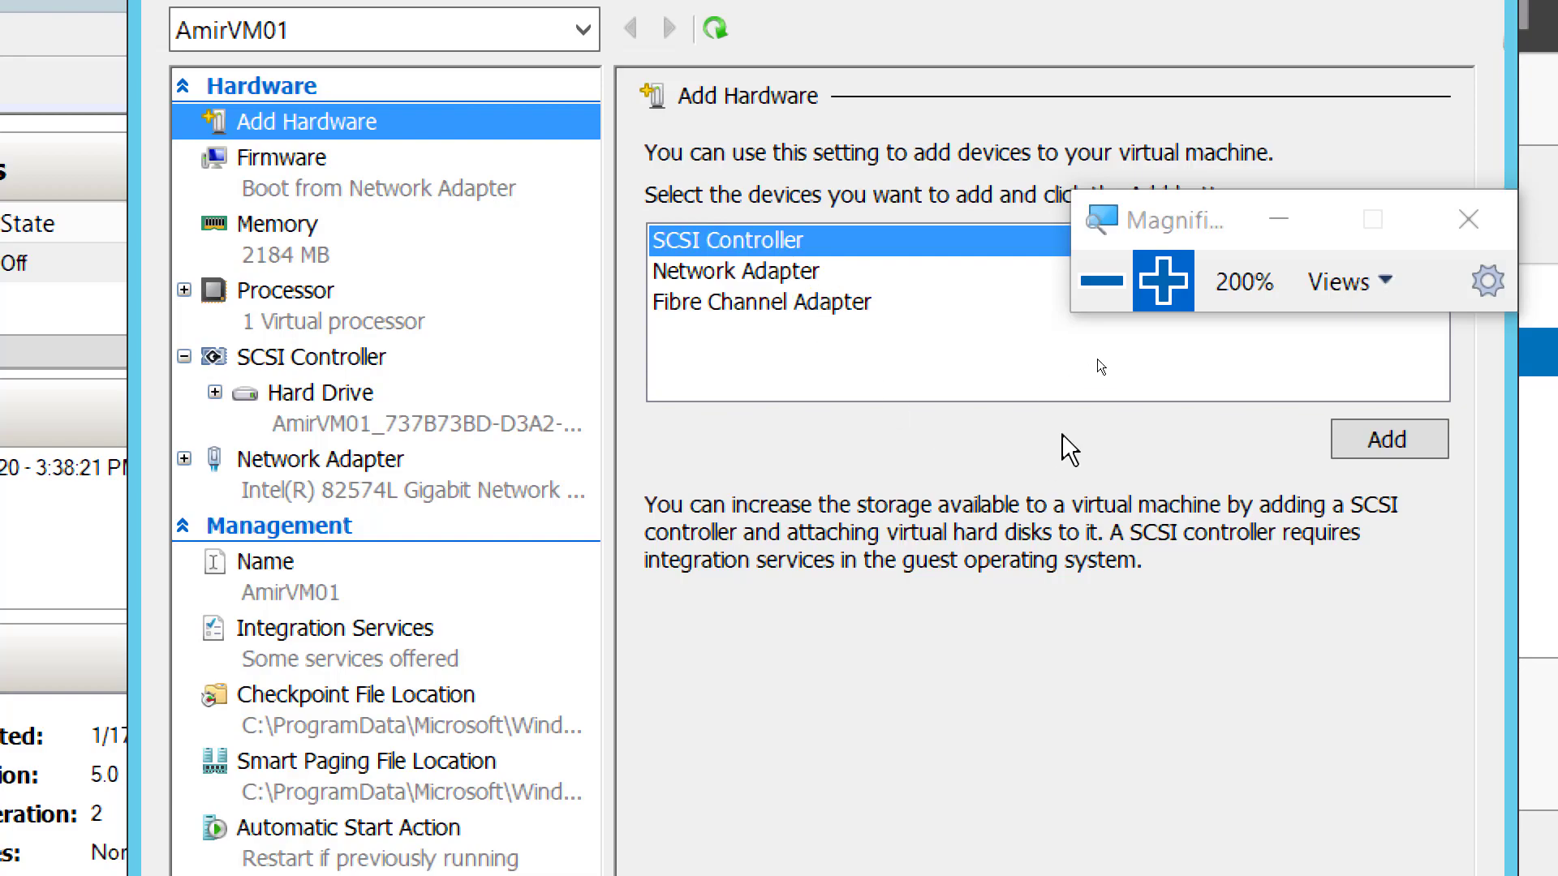
pyautogui.click(1101, 280)
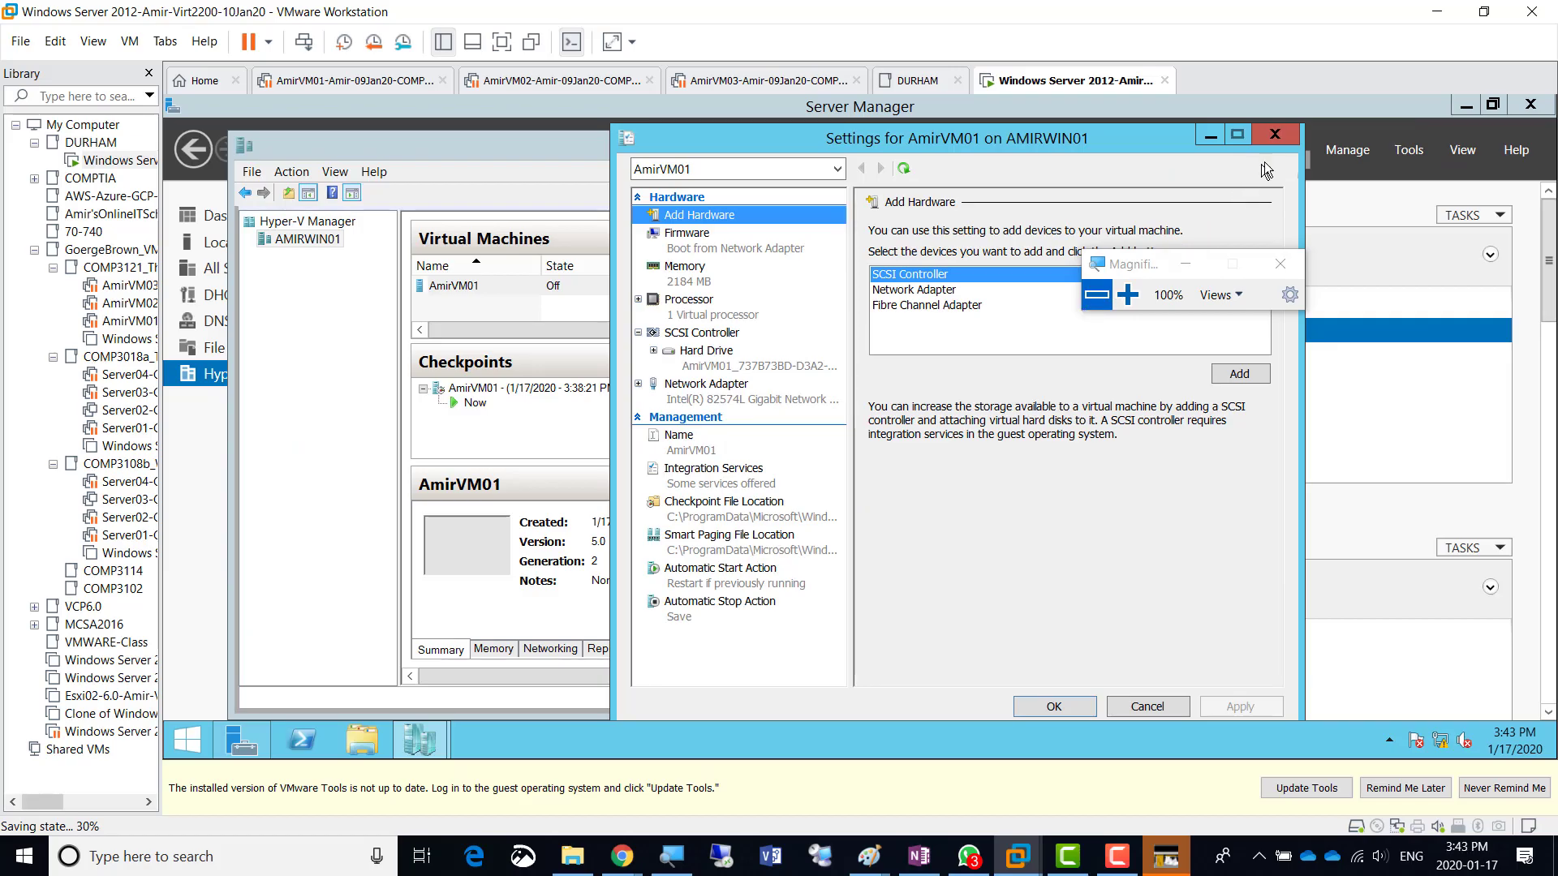
pyautogui.click(1275, 135)
pyautogui.click(1127, 295)
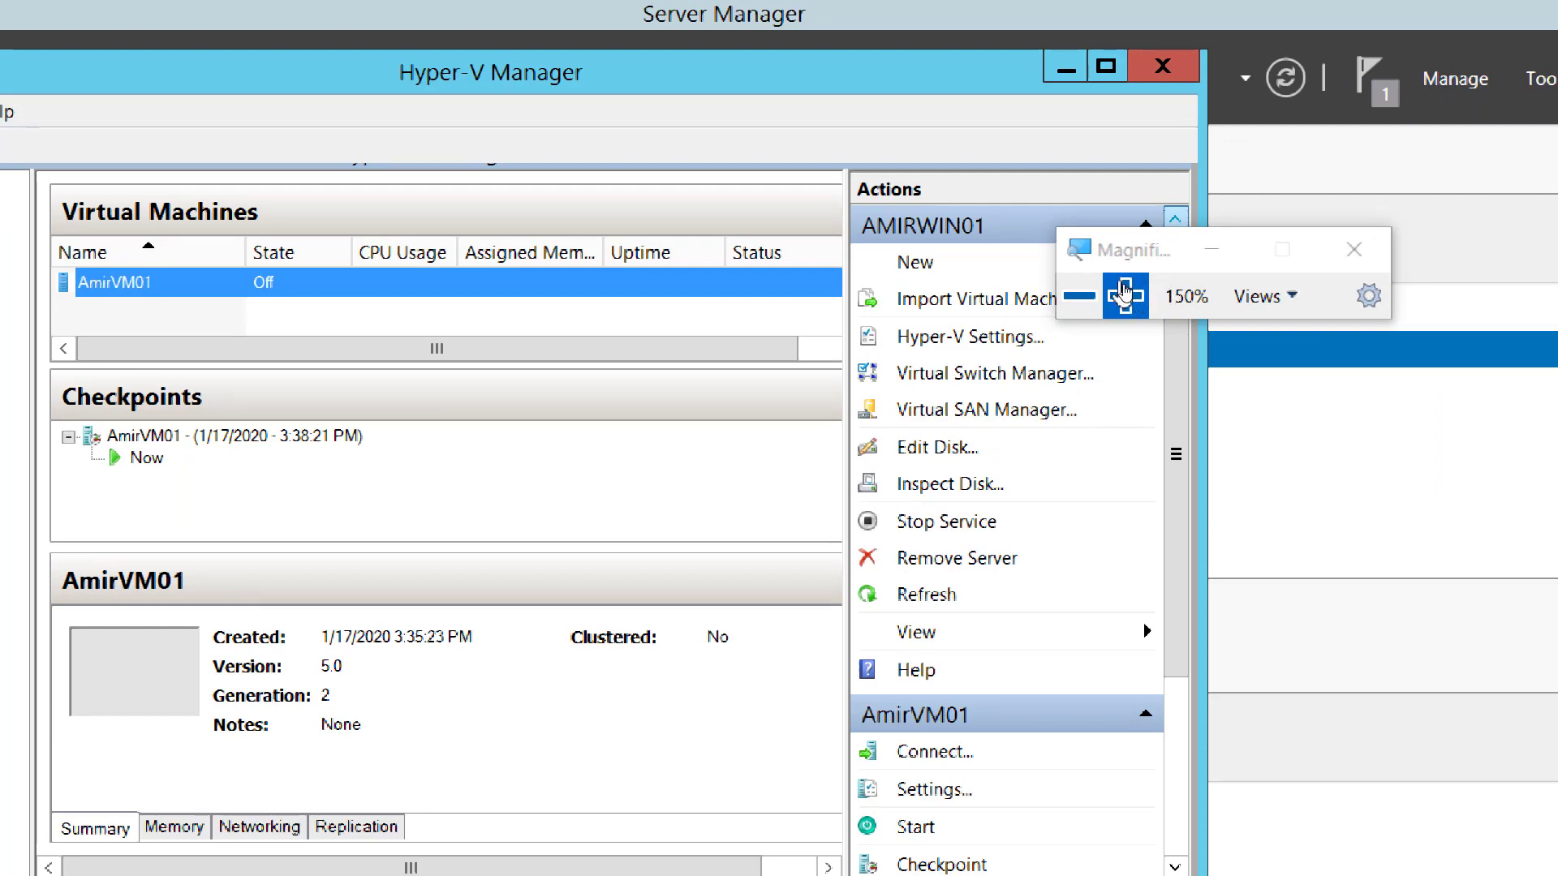
# - Dismiss the VMware Tools update notice, refresh Hyper-V Manager, and magnify the screen to 250%
pyautogui.click(1079, 297)
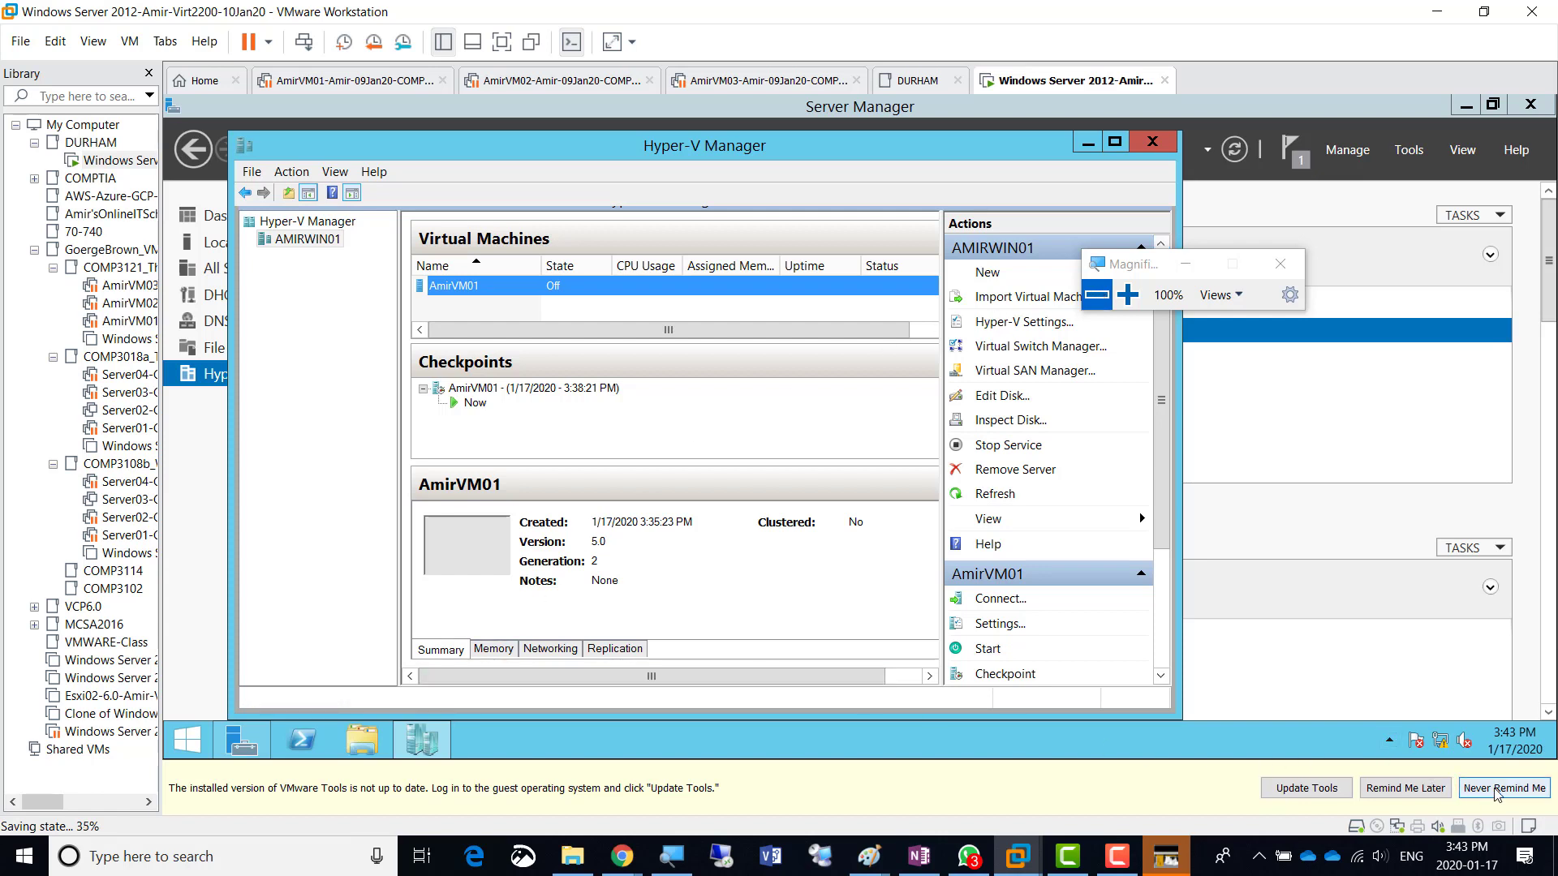
pyautogui.click(1396, 794)
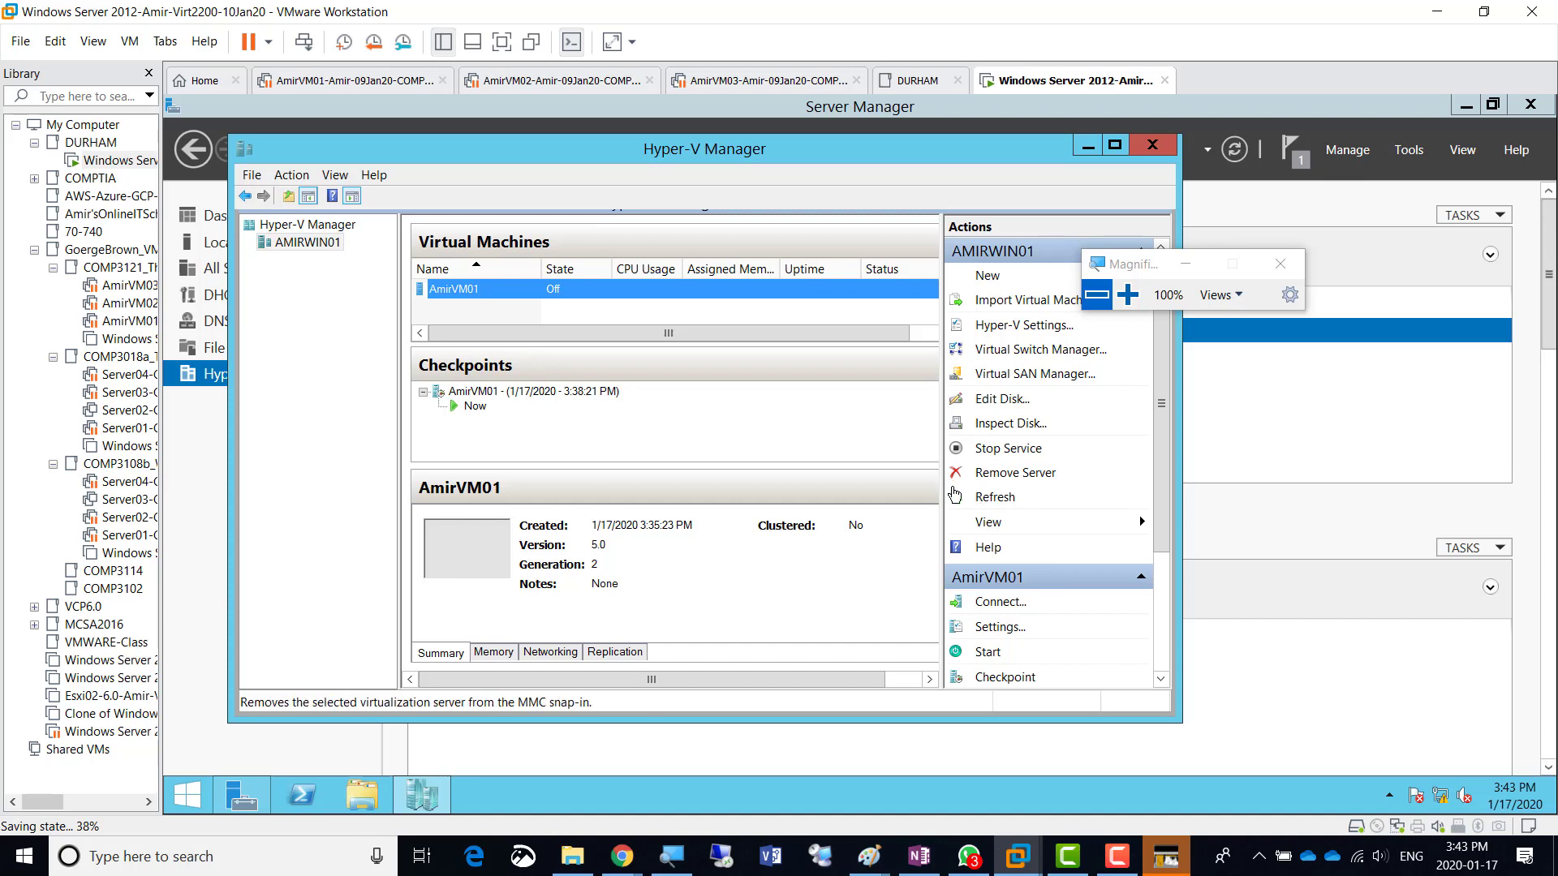
pyautogui.click(963, 496)
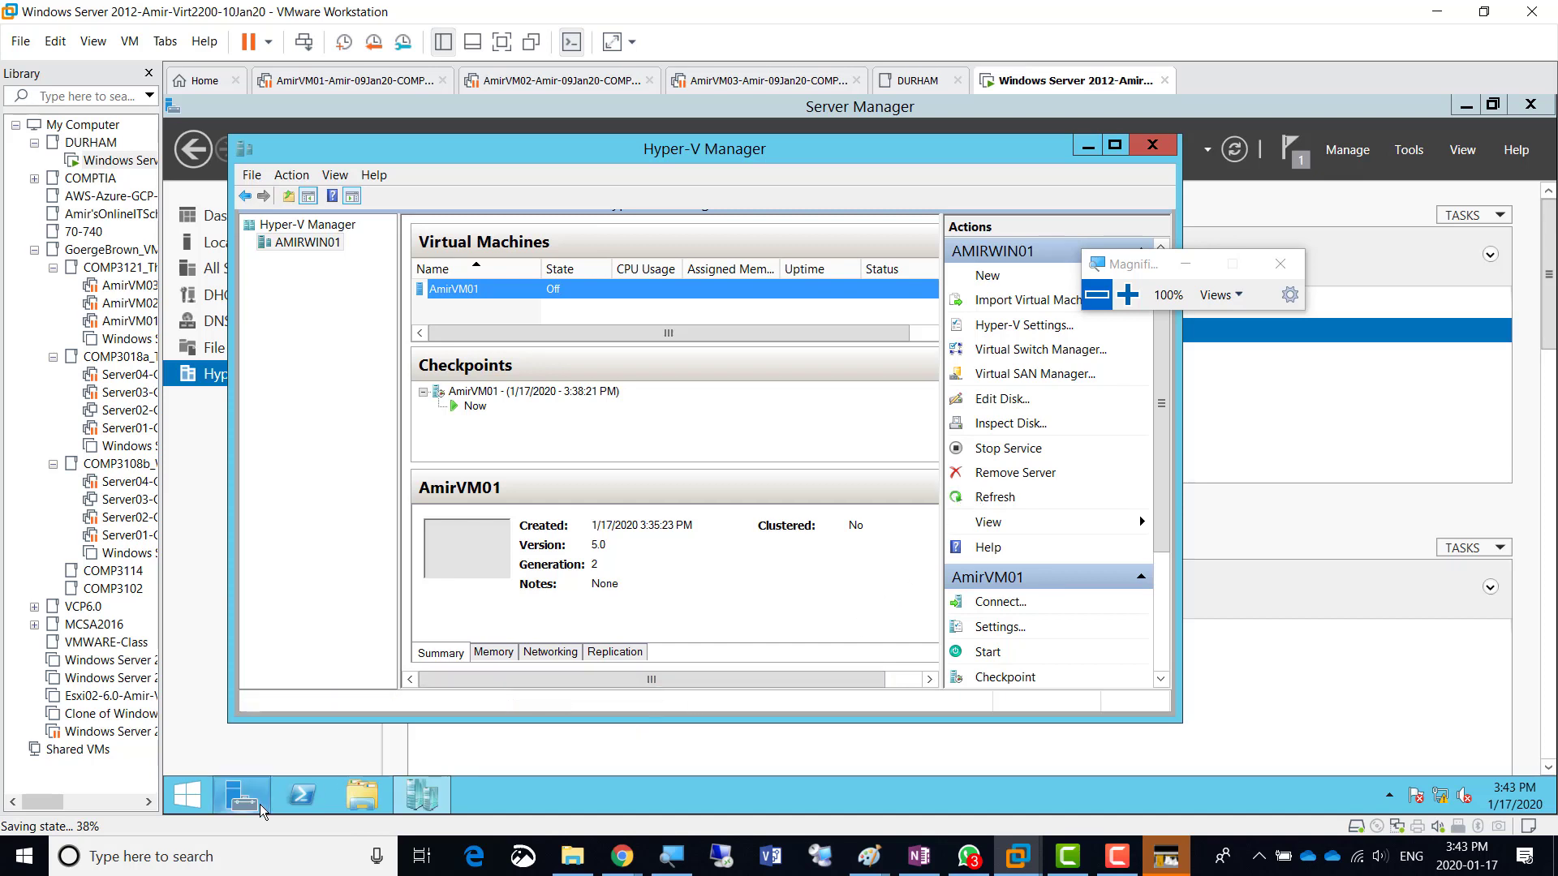
pyautogui.click(1128, 295)
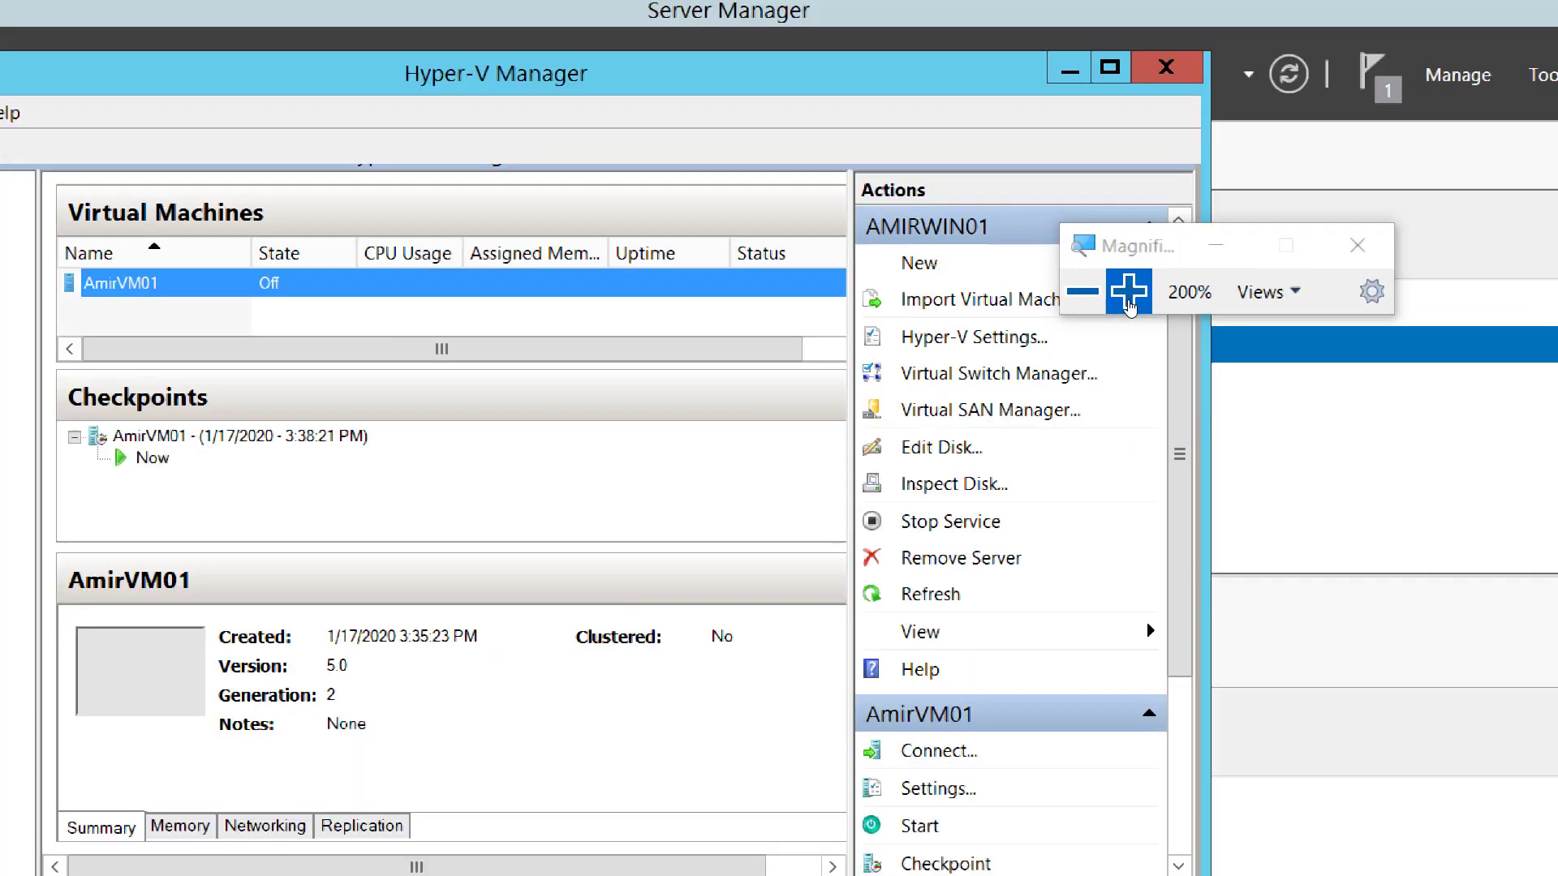
pyautogui.click(1128, 295)
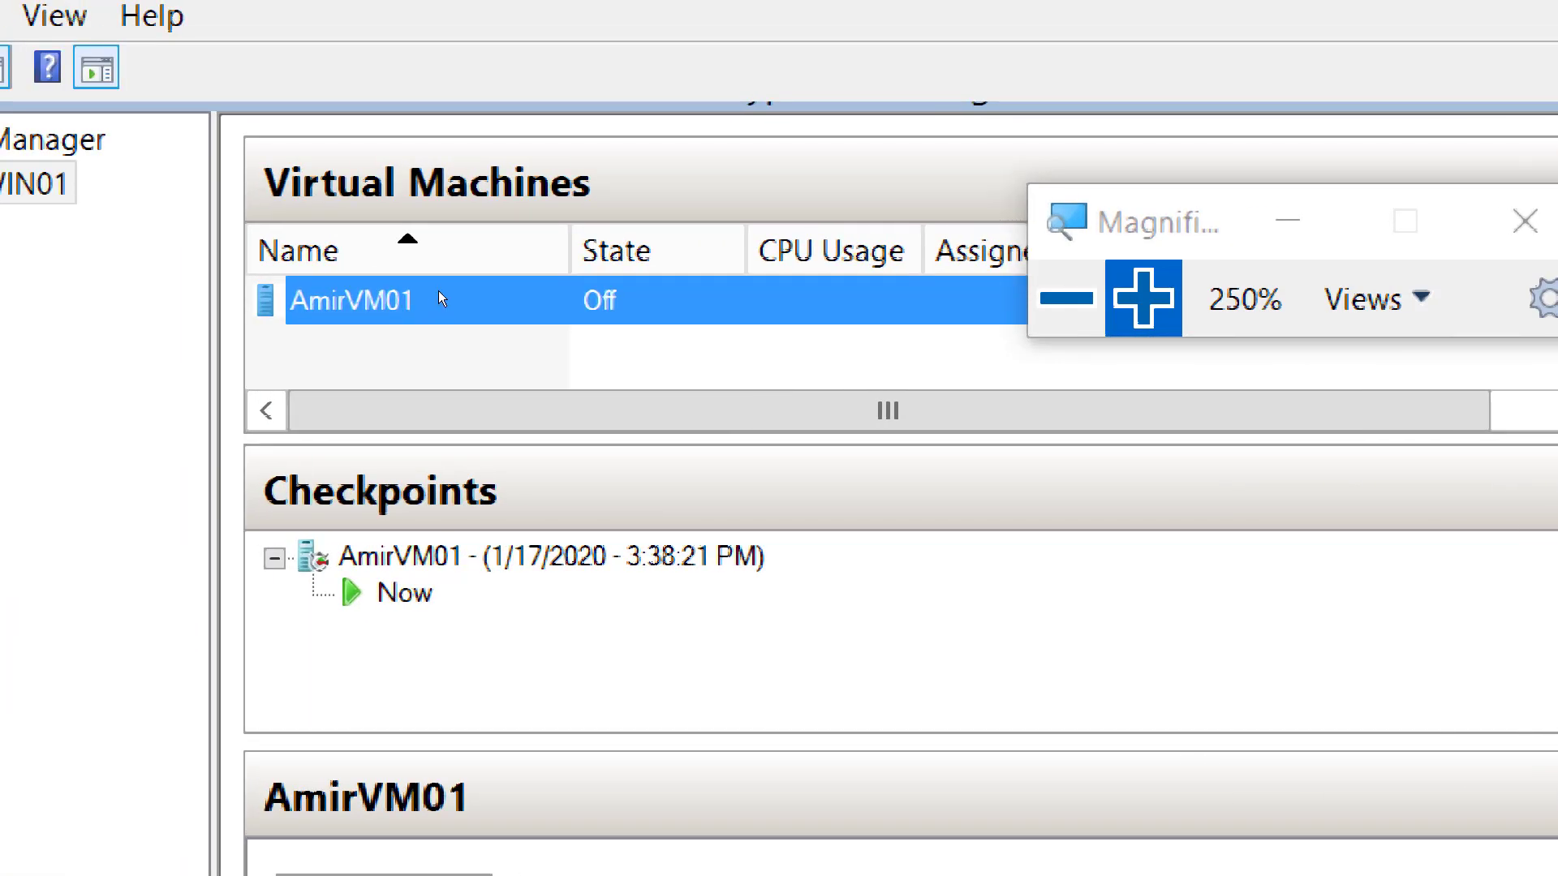
# - Open AmirVM01's Settings from its context menu and show the Firmware page
pyautogui.rightClick(439, 292)
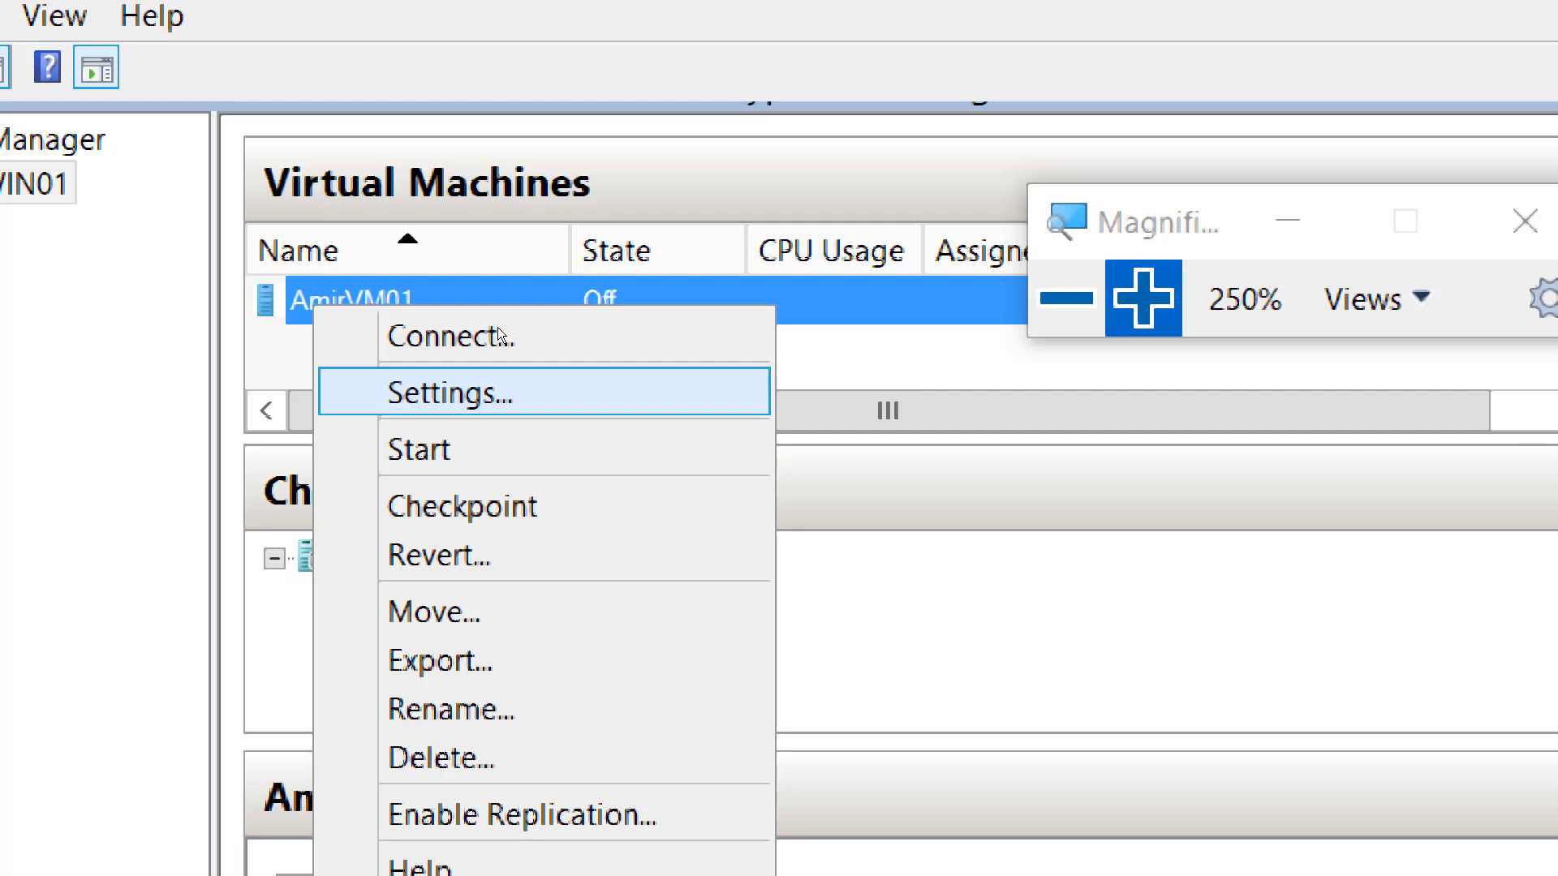
pyautogui.press('Return')
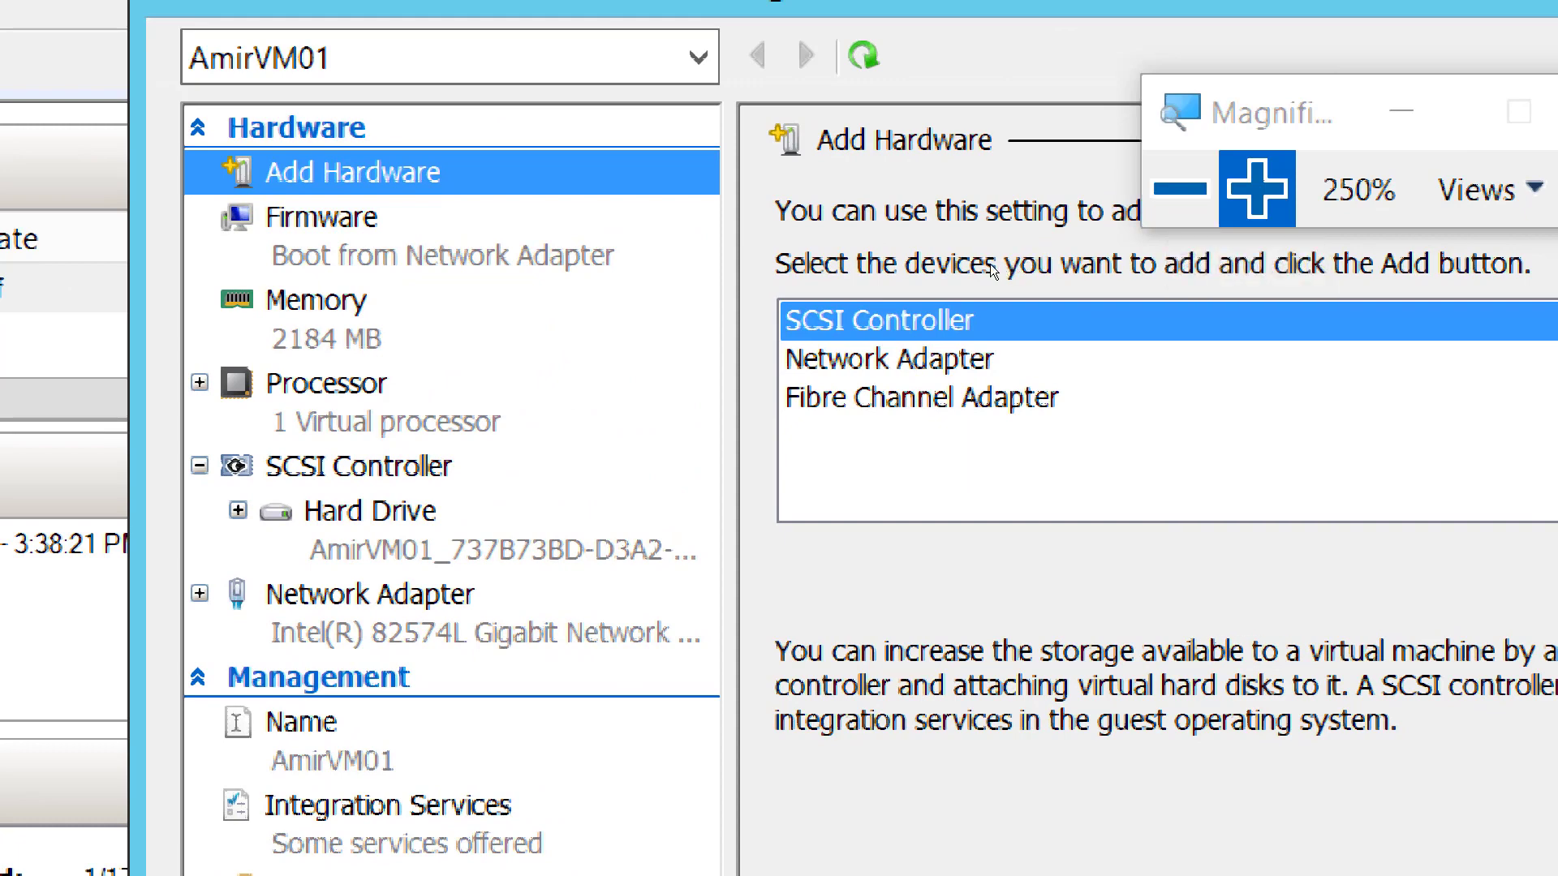
pyautogui.click(687, 270)
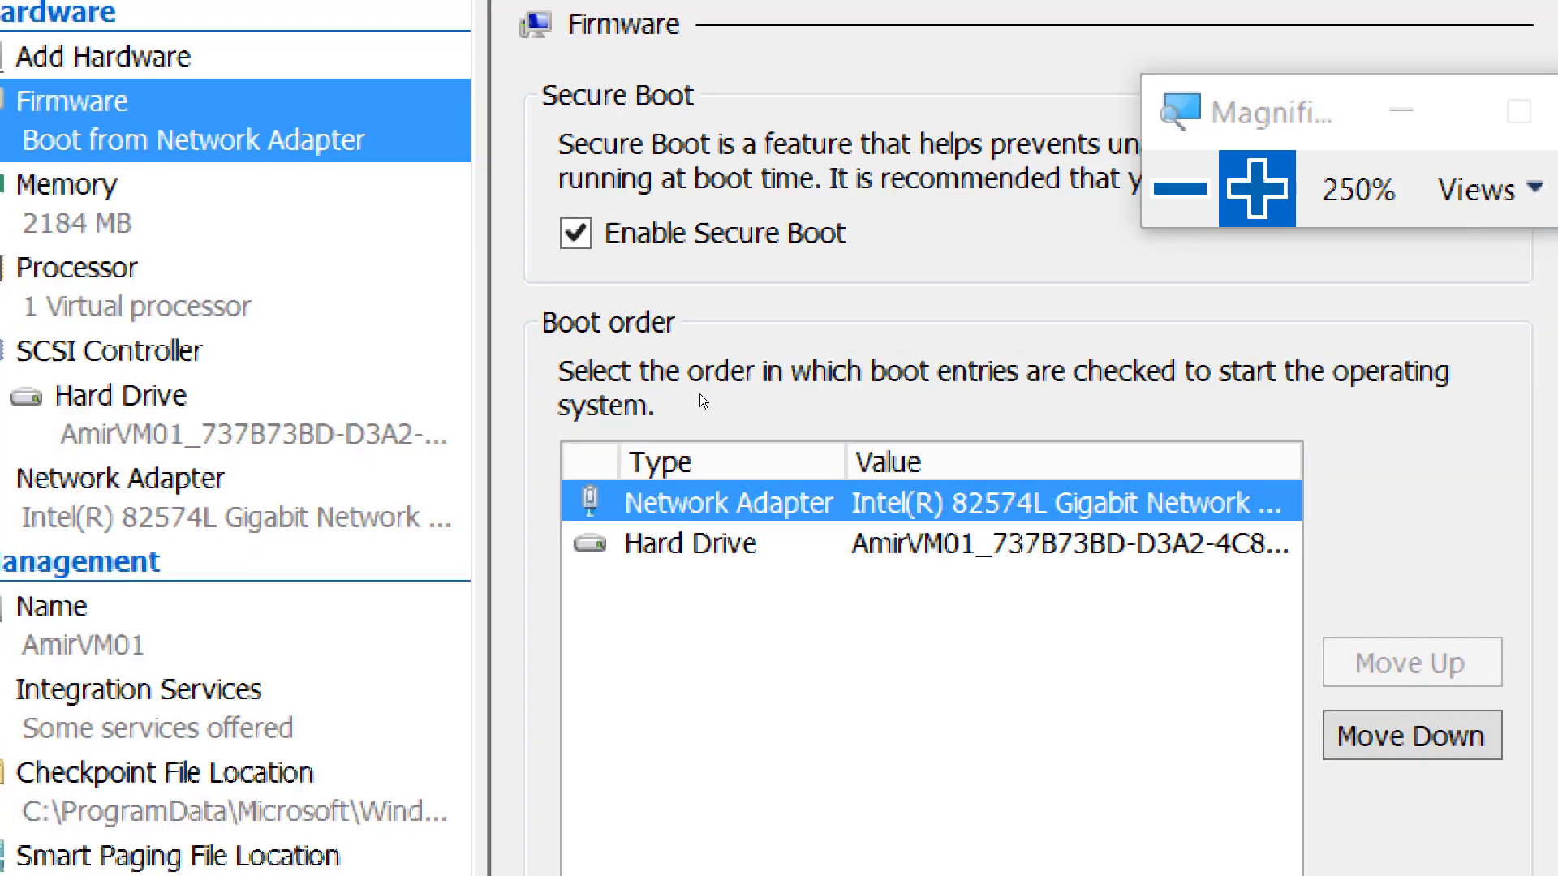
# - Move Hard Drive ahead of Network Adapter in AmirVM01's boot order
pyautogui.press('Tab')
pyautogui.press('Down')
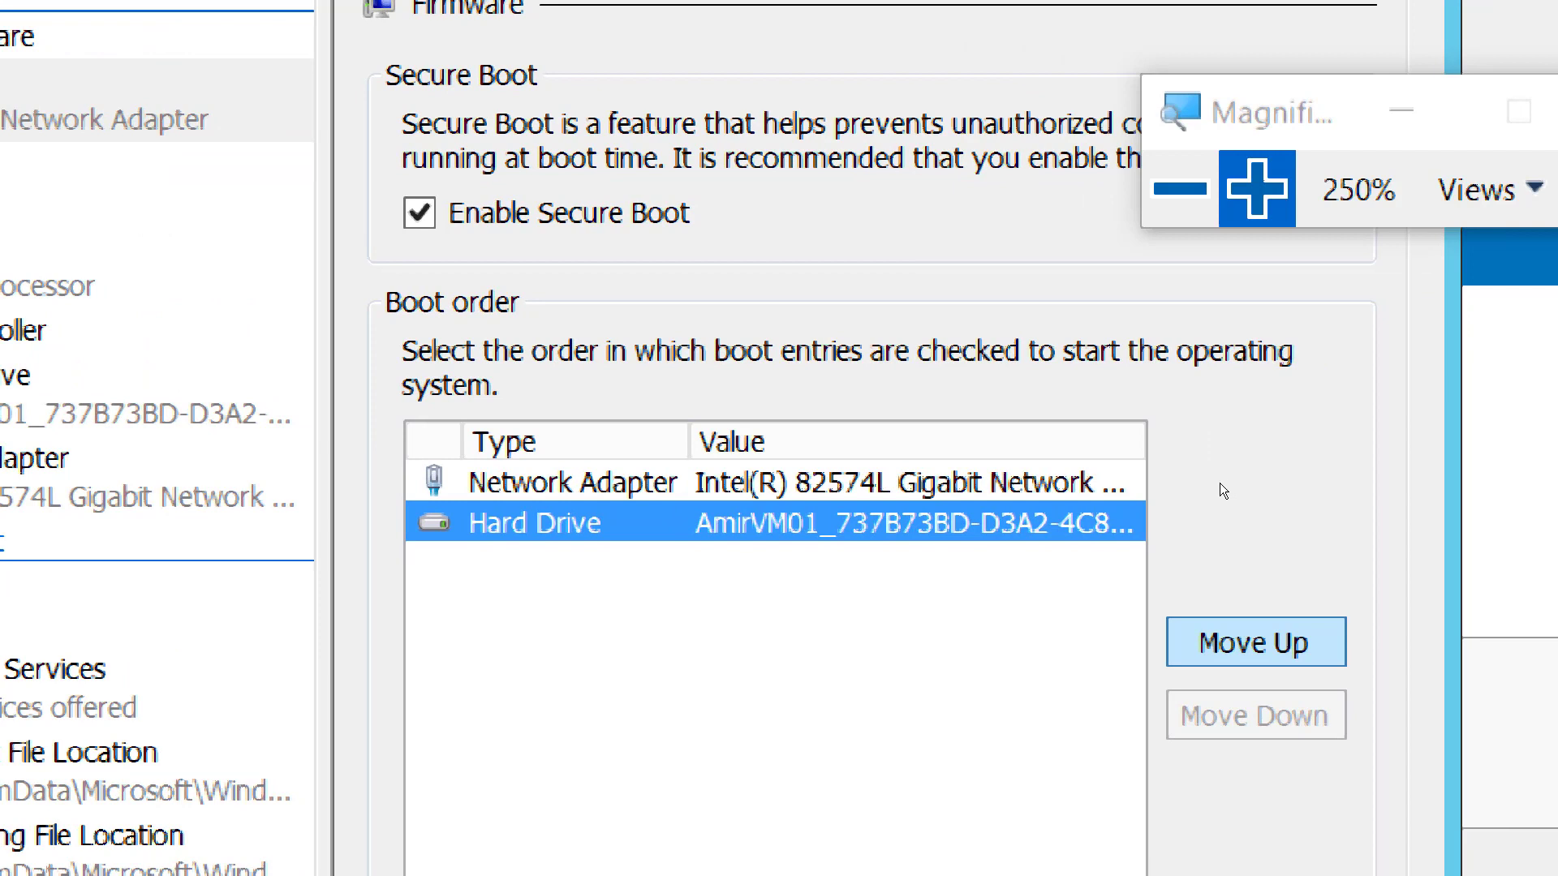
pyautogui.press('space')
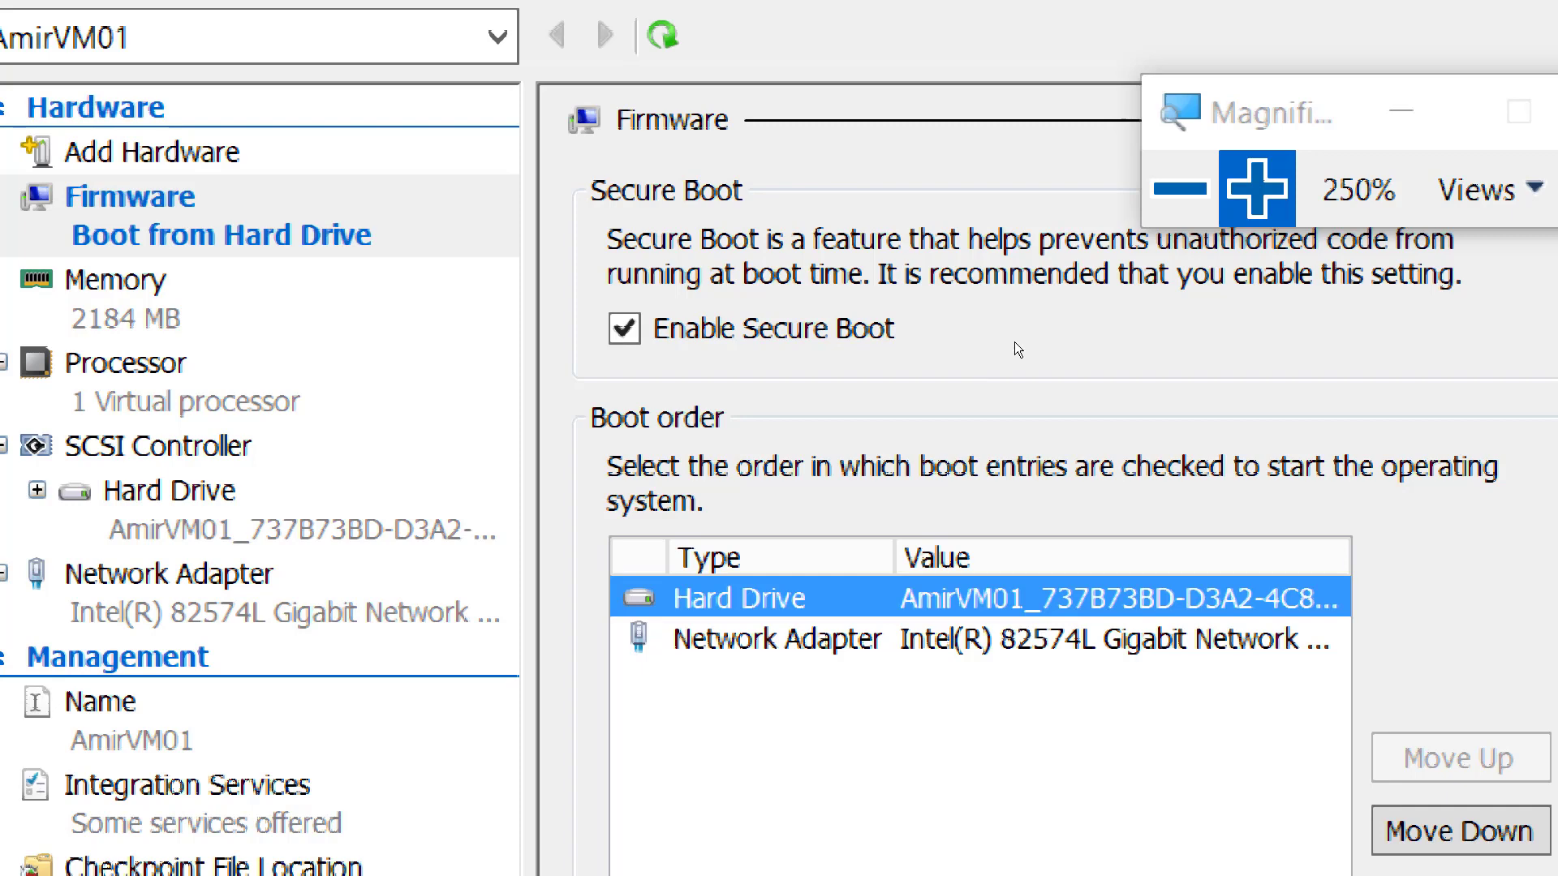
# - Return the screen to normal magnification and bring the OneNote notes page forward
pyautogui.press('super+minus')
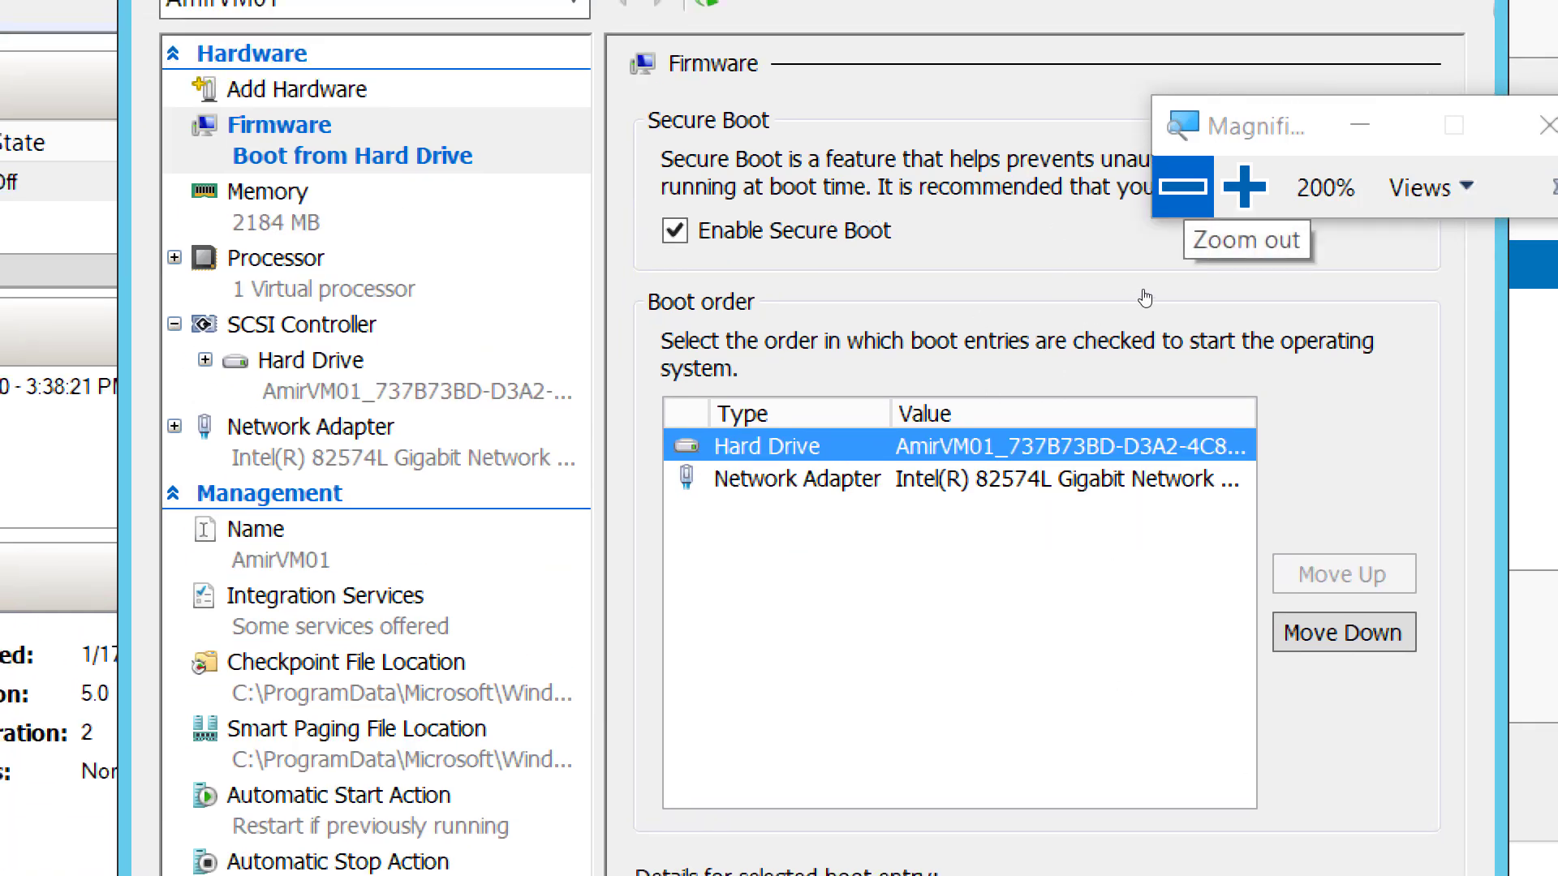
pyautogui.click(1183, 186)
pyautogui.click(1182, 187)
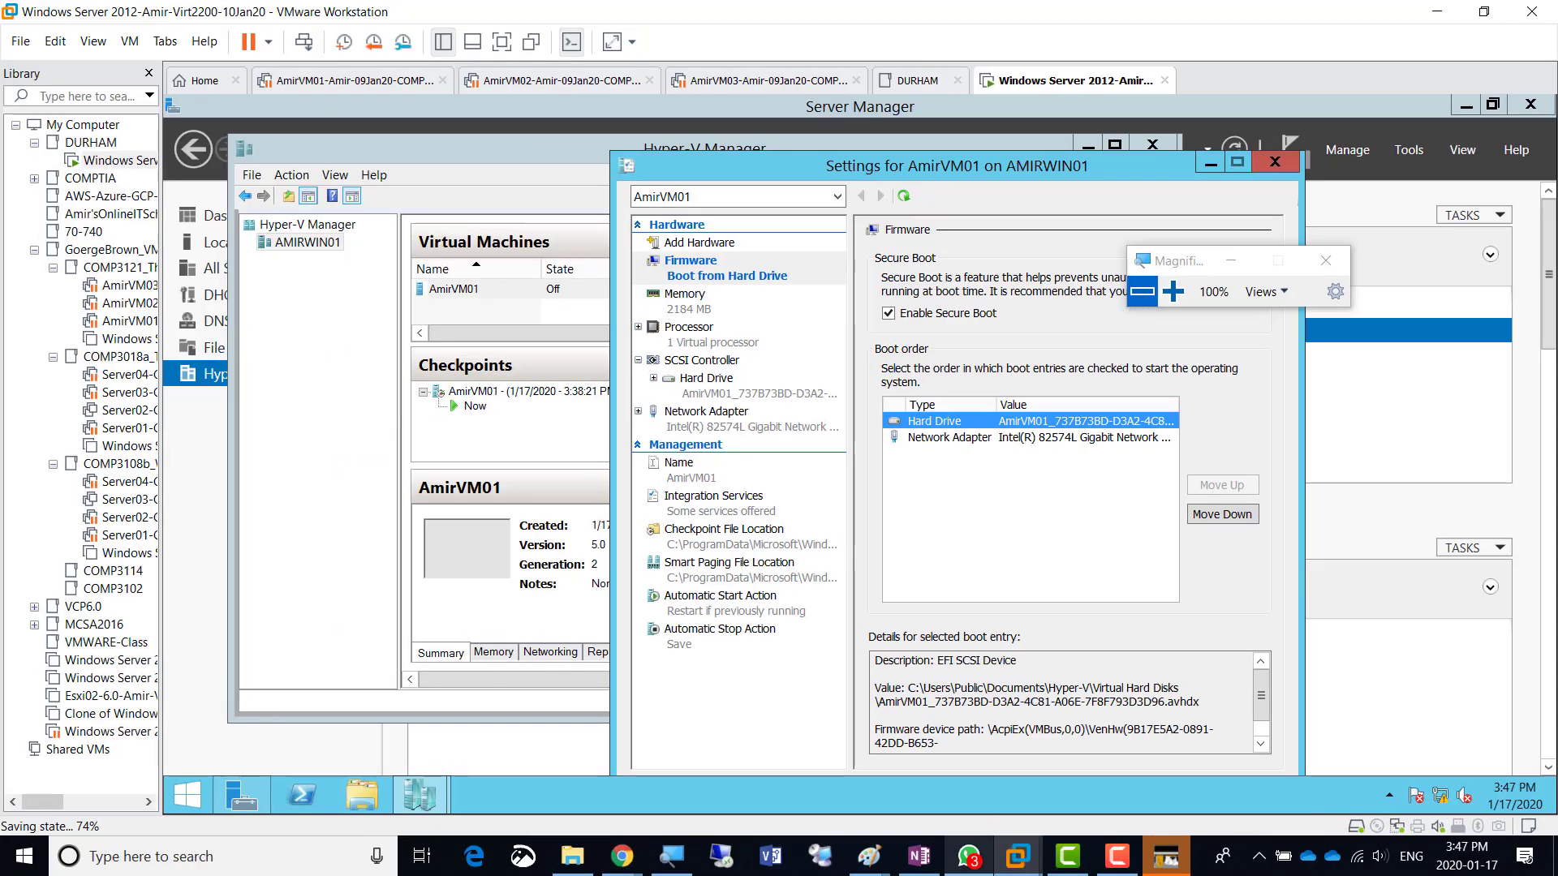
pyautogui.click(920, 856)
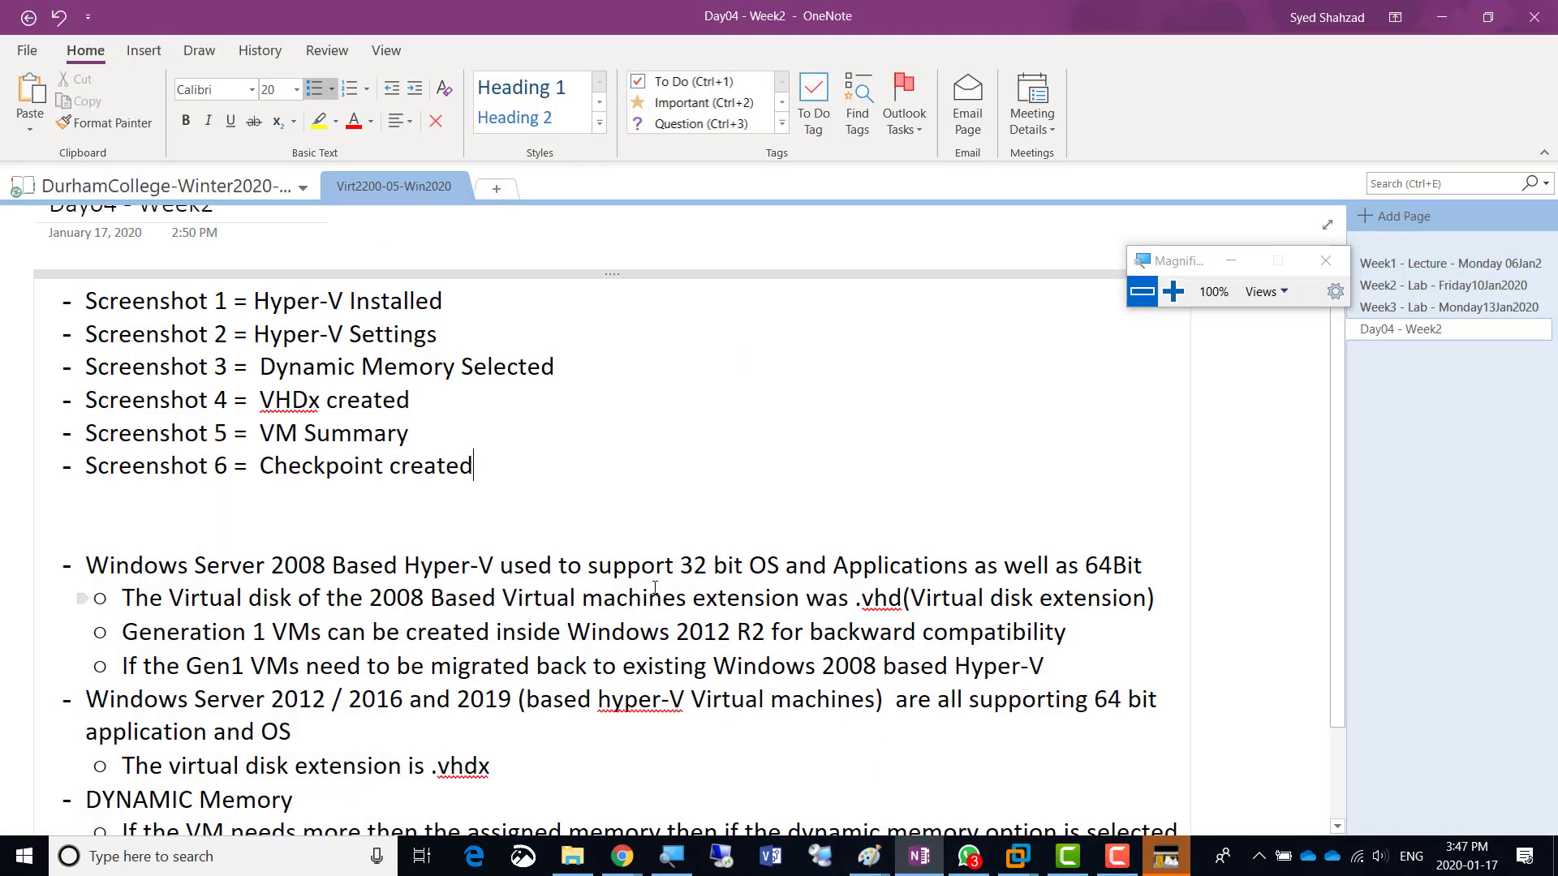
# - Add a 'Screenshot 7 = Boot Order Changed' line to the notes list, then minimize OneNote
pyautogui.hotkey('shift', 'Home')
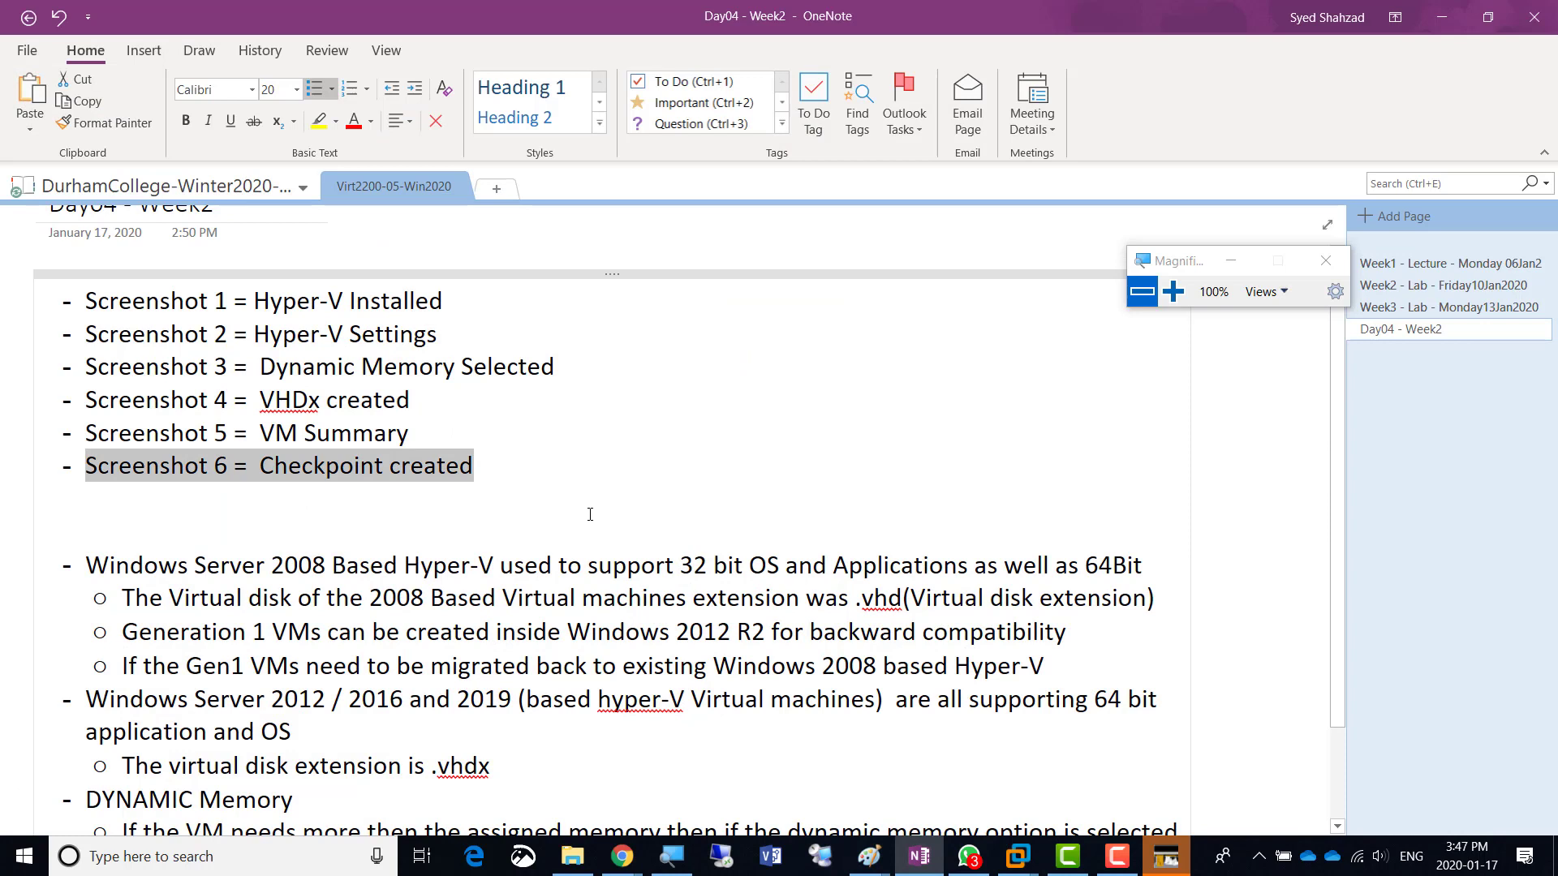
pyautogui.hotkey('ctrl', 'c')
pyautogui.press('End')
pyautogui.press('Return')
pyautogui.hotkey('ctrl', 'v')
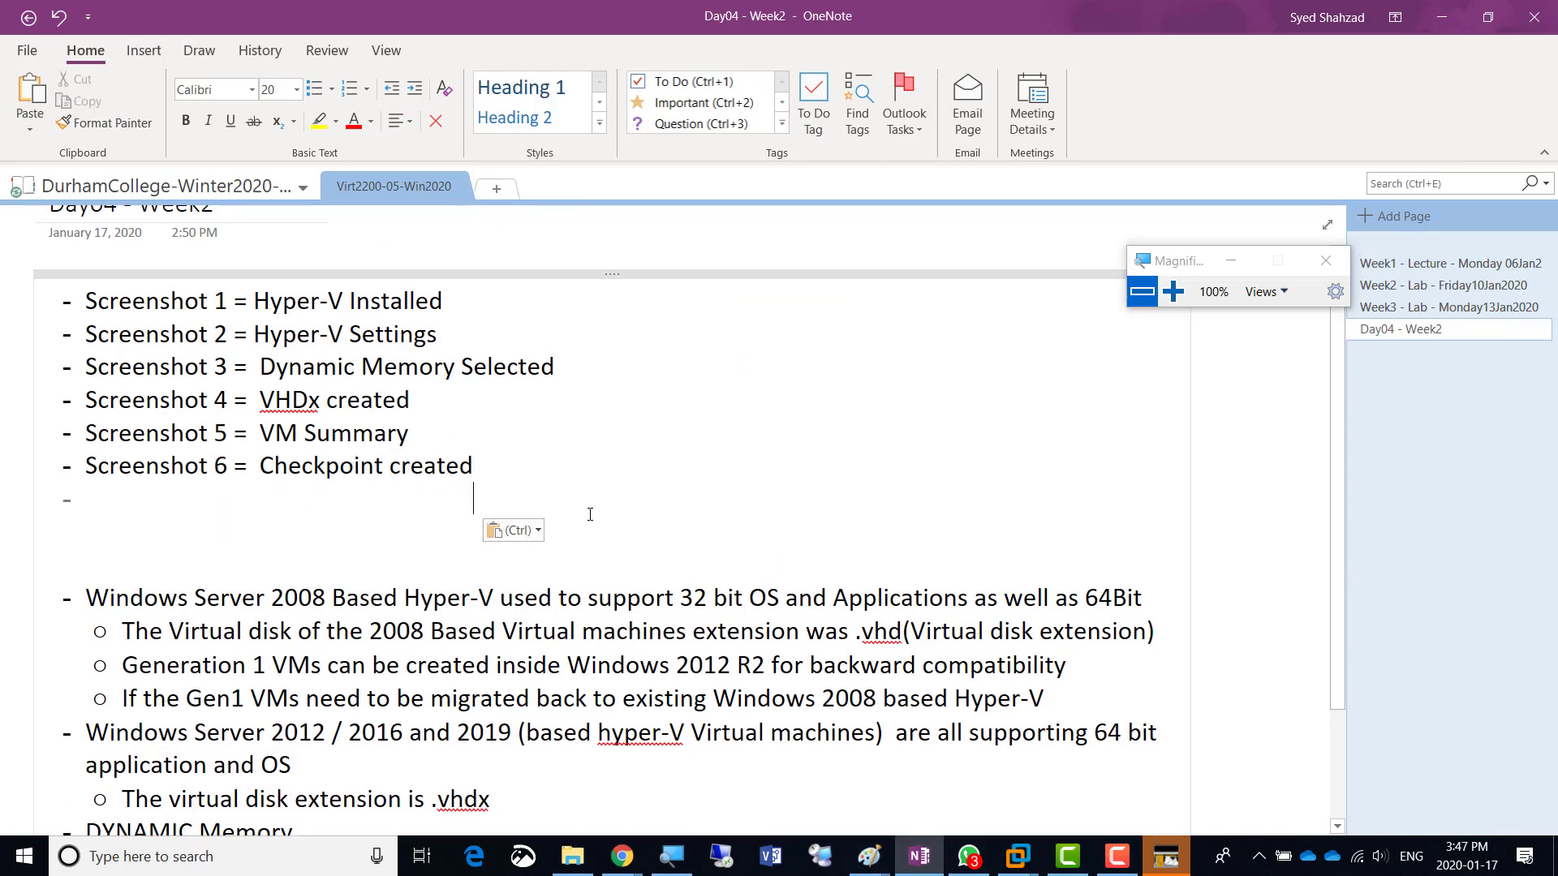
pyautogui.press('Right')
pyautogui.press('Right')
pyautogui.press('Right')
pyautogui.press('Right')
pyautogui.press('Right')
pyautogui.press('Right')
pyautogui.press('Right')
pyautogui.press('Right')
pyautogui.press('Right')
pyautogui.press('Right')
pyautogui.press('Right')
pyautogui.press('Right')
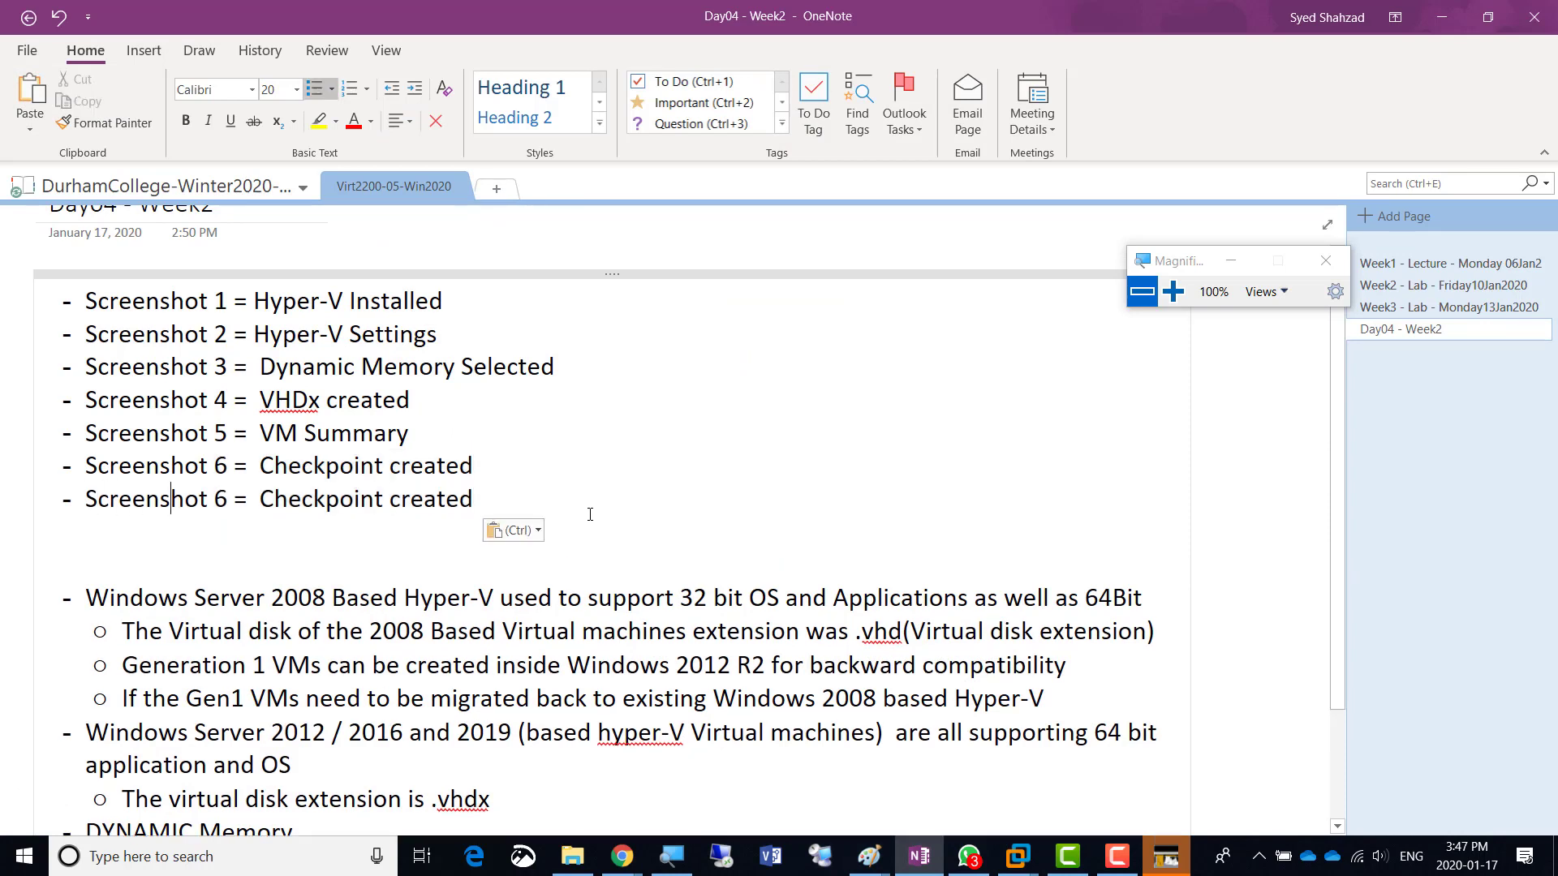
pyautogui.hotkey('shift', 'Right')
pyautogui.write('7')
pyautogui.hotkey('shift', 'Right')
pyautogui.hotkey('shift', 'Right')
pyautogui.hotkey('shift', 'Right')
pyautogui.hotkey('shift', 'Right')
pyautogui.hotkey('shift', 'Right')
pyautogui.hotkey('shift', 'Right')
pyautogui.hotkey('shift', 'Right')
pyautogui.hotkey('shift', 'Right')
pyautogui.hotkey('shift', 'Right')
pyautogui.hotkey('shift', 'Right')
pyautogui.hotkey('shift', 'Right')
pyautogui.hotkey('shift', 'Right')
pyautogui.hotkey('shift', 'Right')
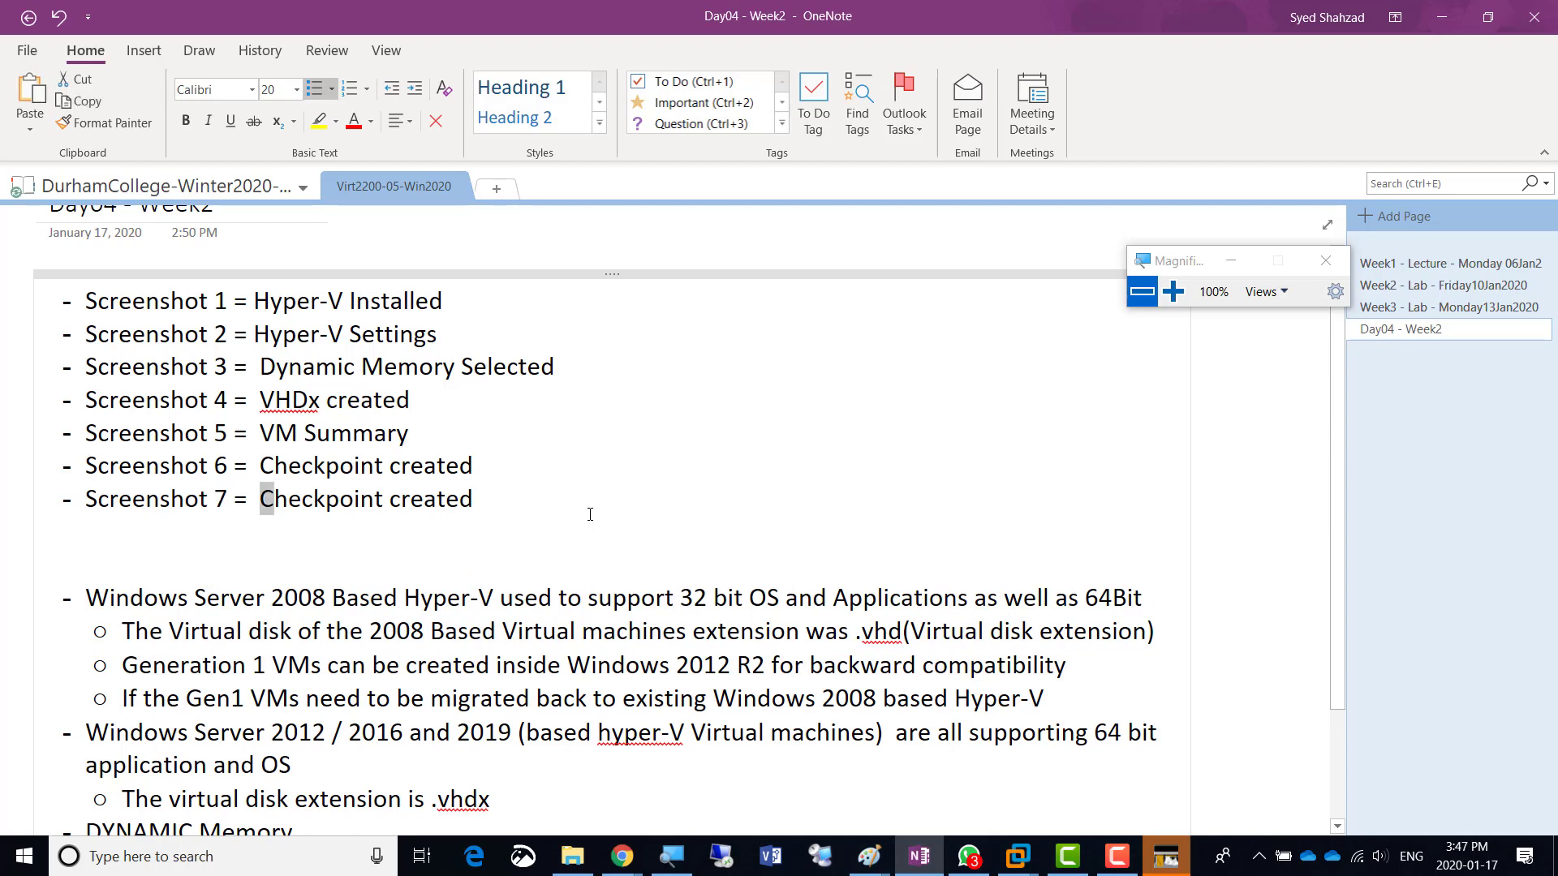
pyautogui.hotkey('shift', 'Right')
pyautogui.hotkey('shift', 'Right')
pyautogui.hotkey('shift', 'Right')
pyautogui.hotkey('shift', 'Right')
pyautogui.hotkey('shift', 'Right')
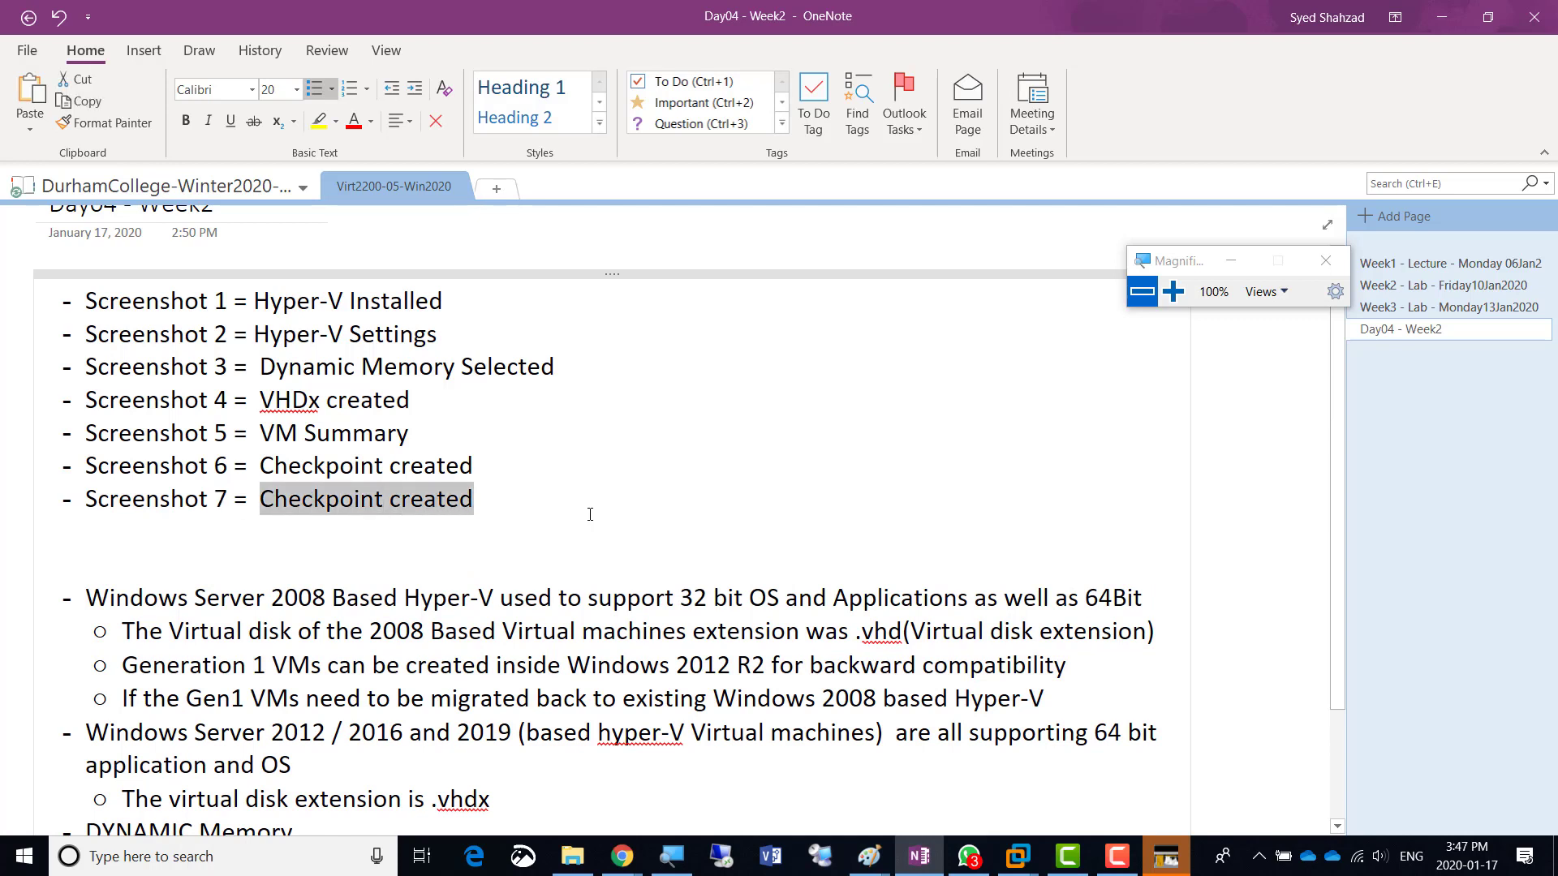
pyautogui.write('Boot Ord')
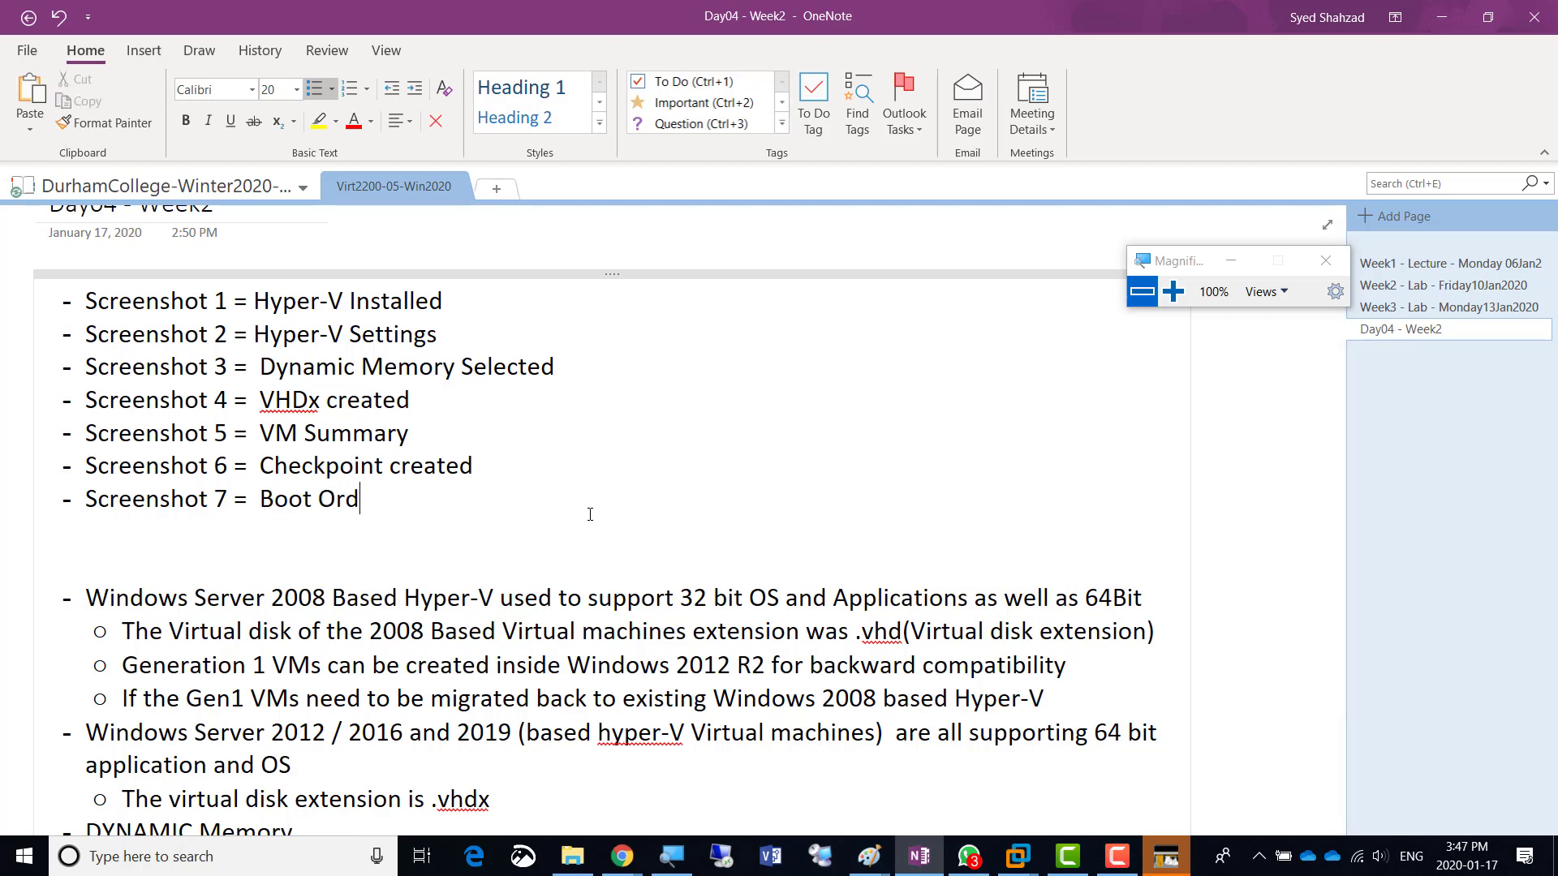
pyautogui.write('er Changed')
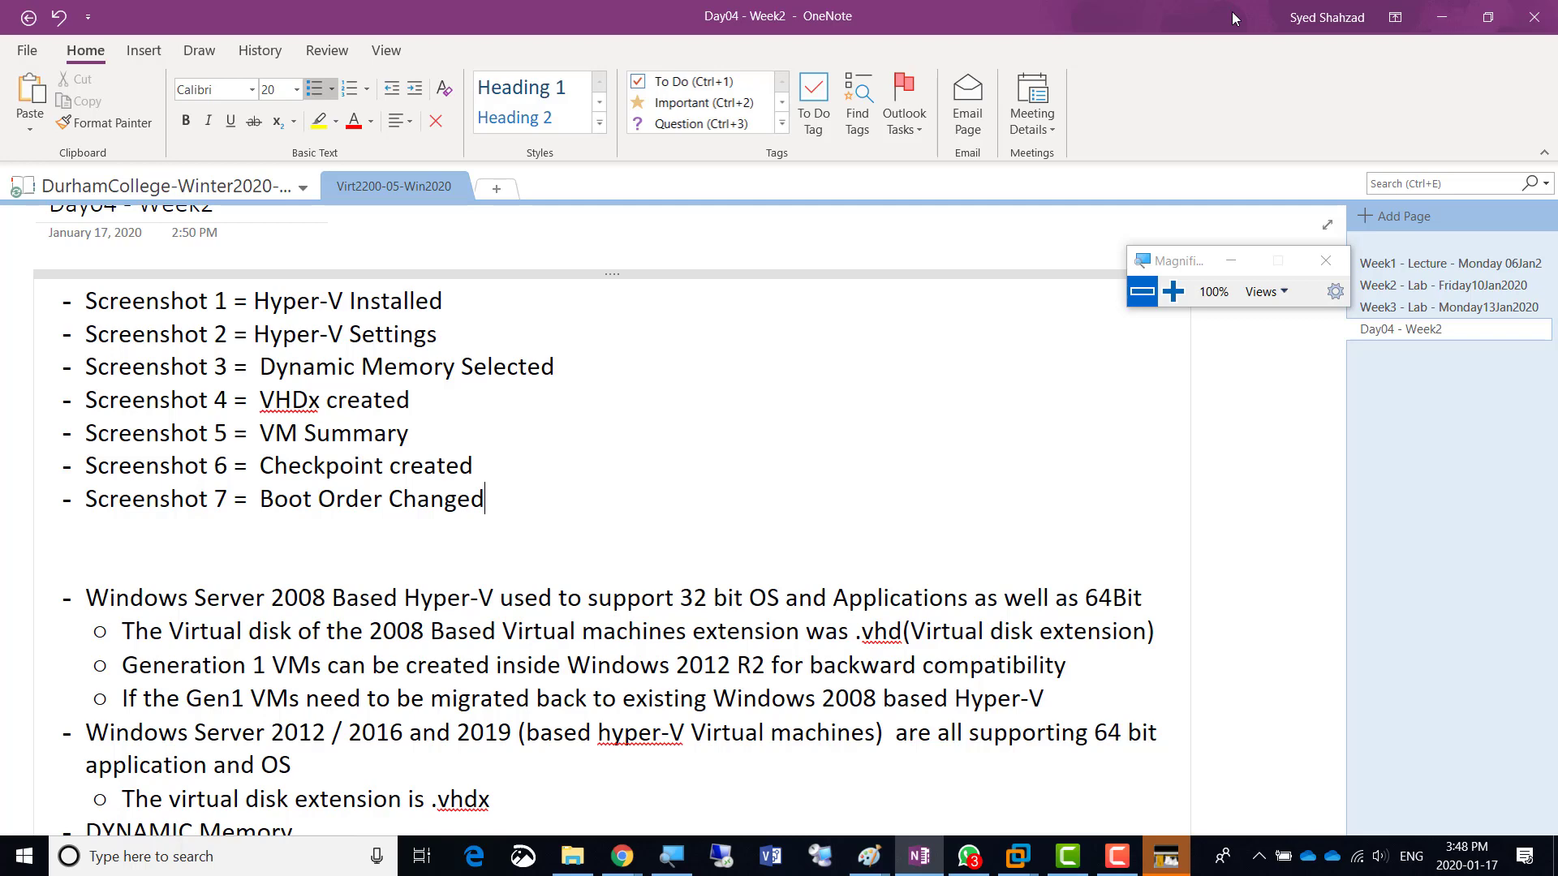
pyautogui.click(1433, 22)
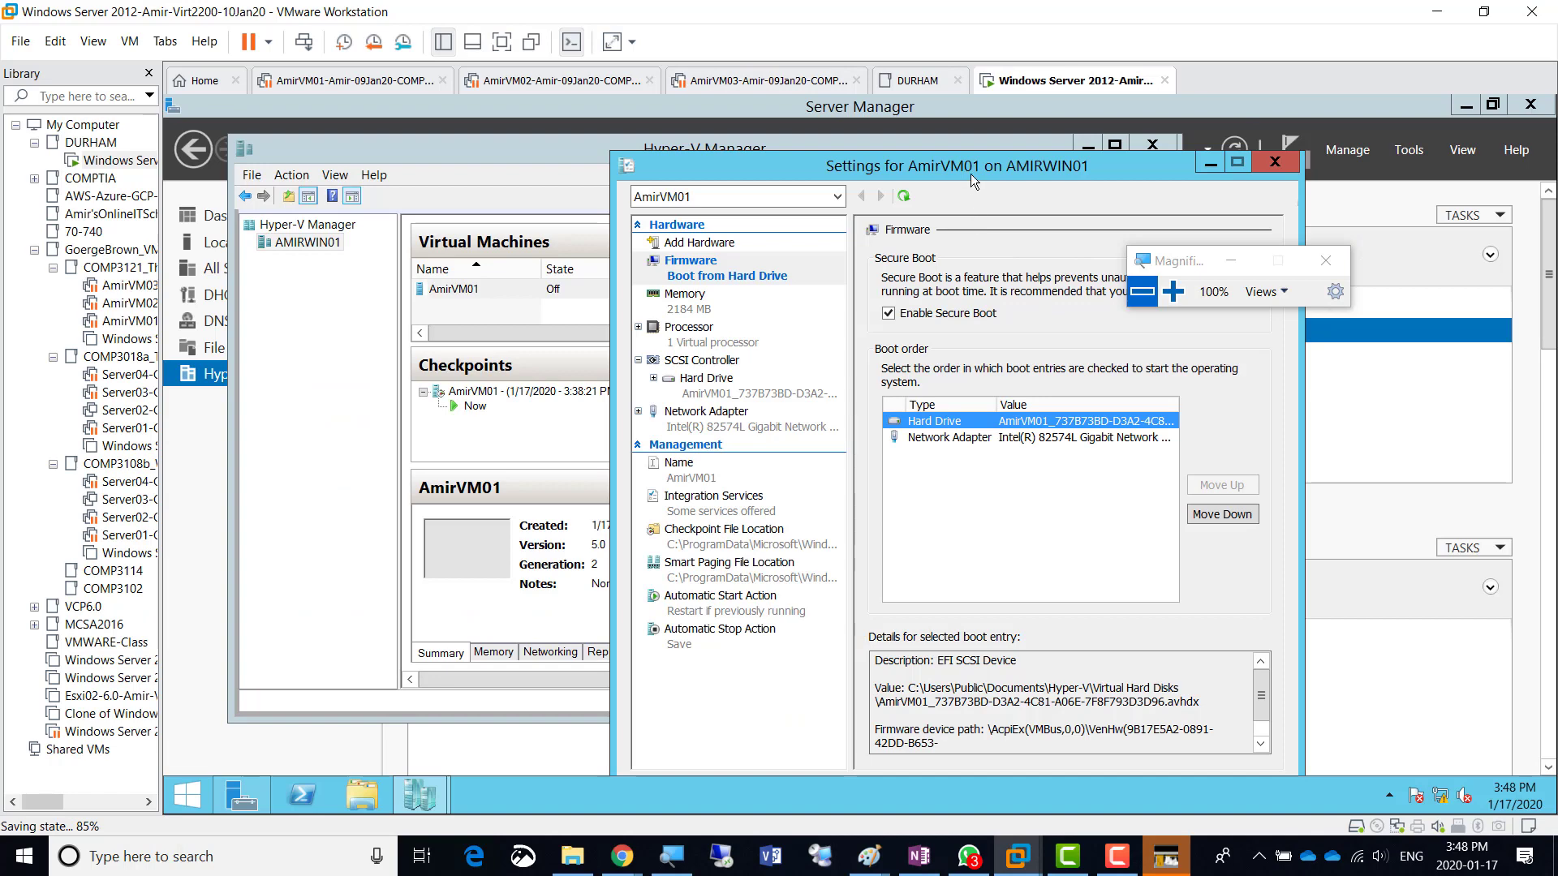
# - Shift the AmirVM01 settings window left and open the Windows Server VM tab's context menu
pyautogui.moveTo(972, 168); pyautogui.dragTo(868, 165)
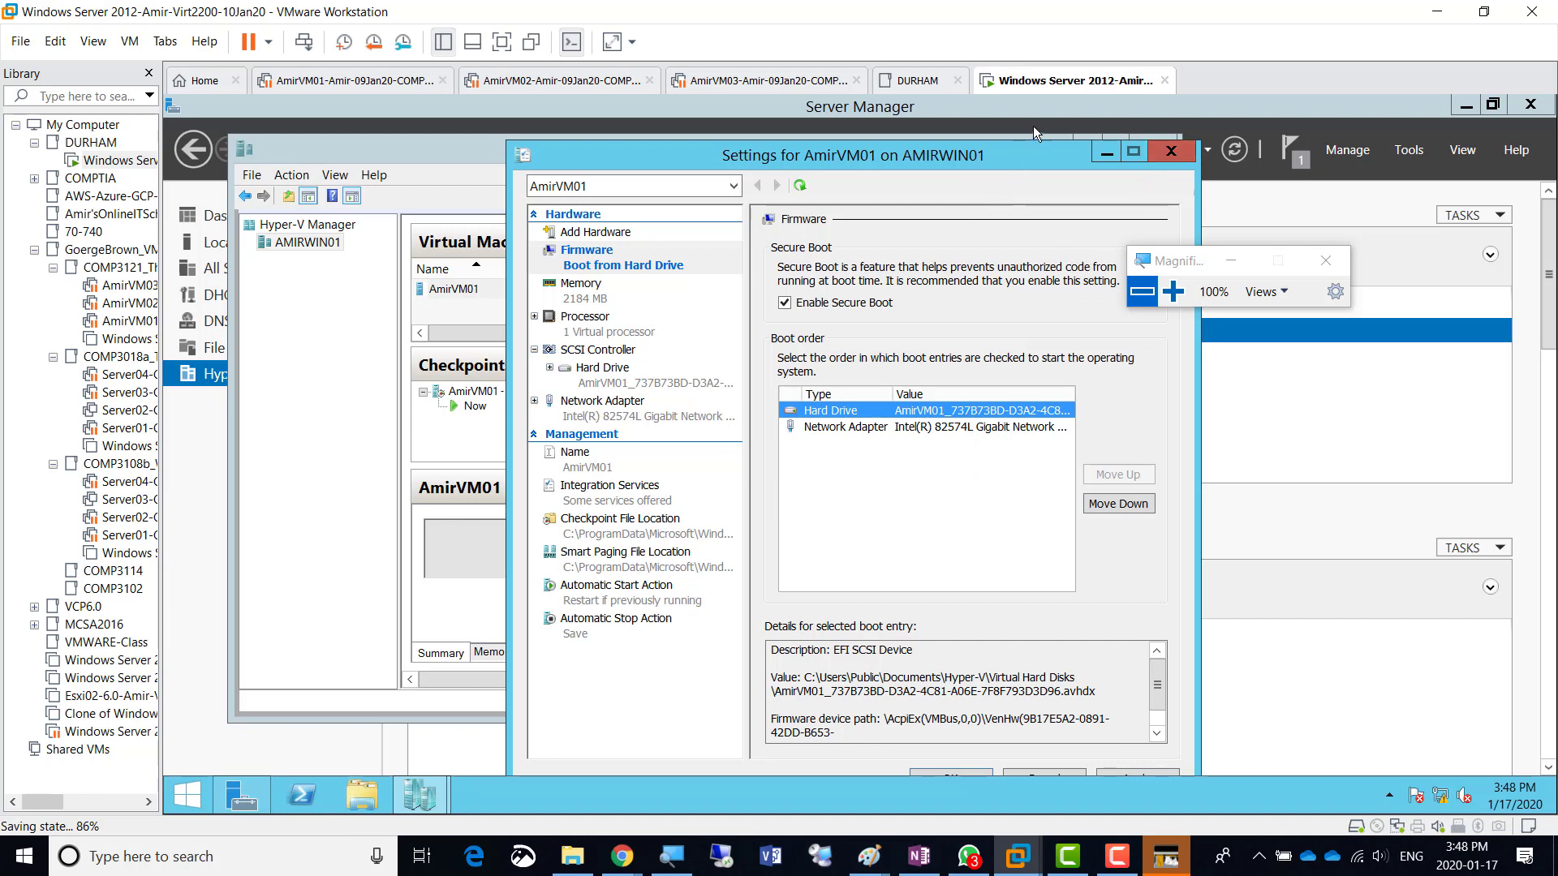
pyautogui.rightClick(1032, 84)
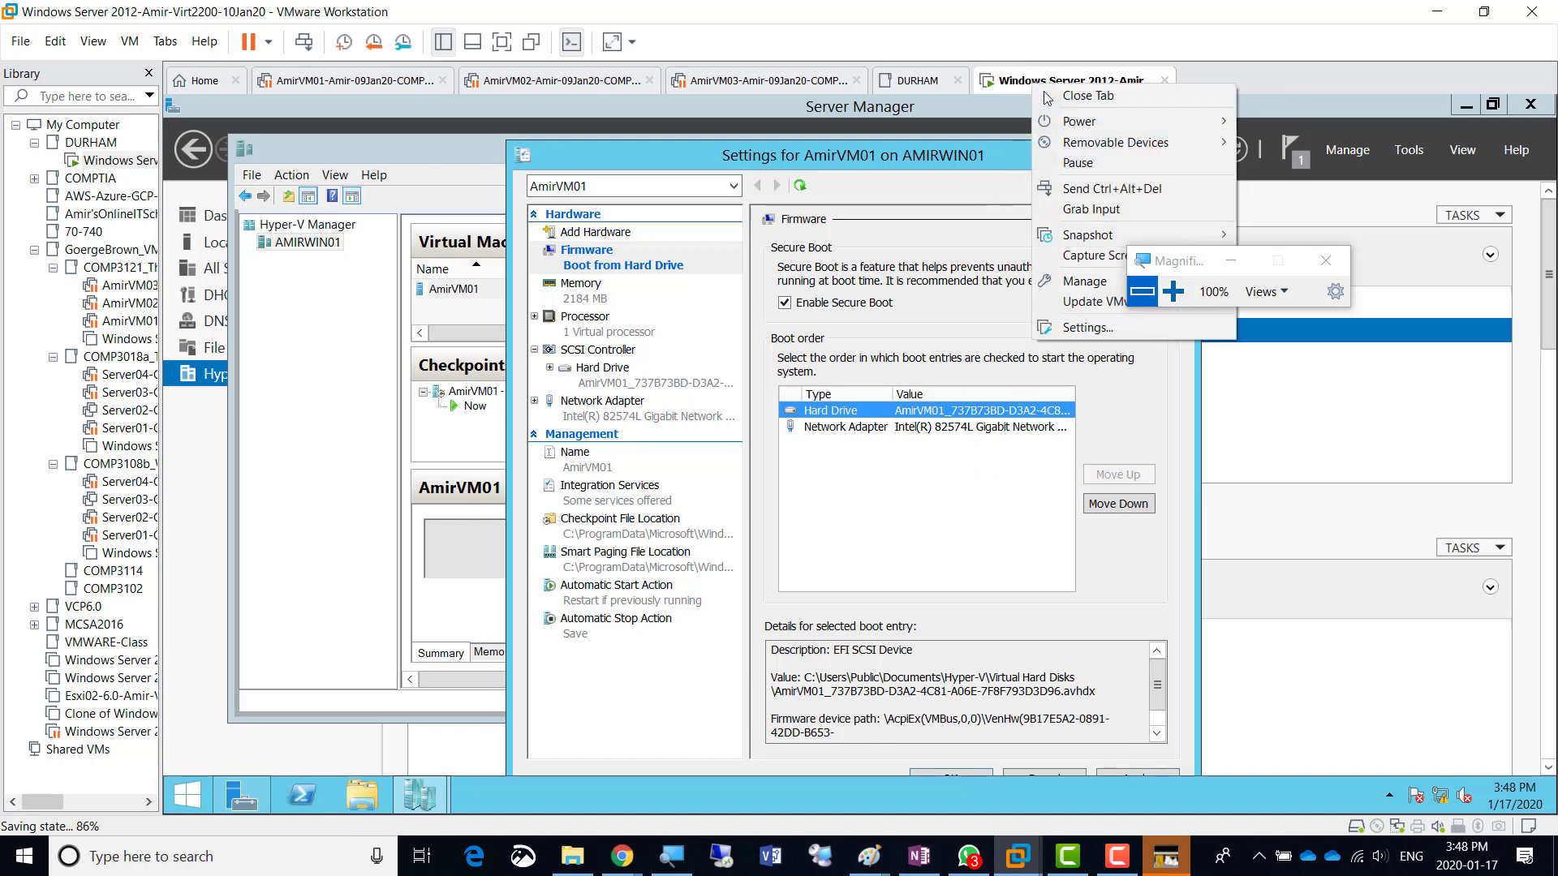
pyautogui.click(1174, 291)
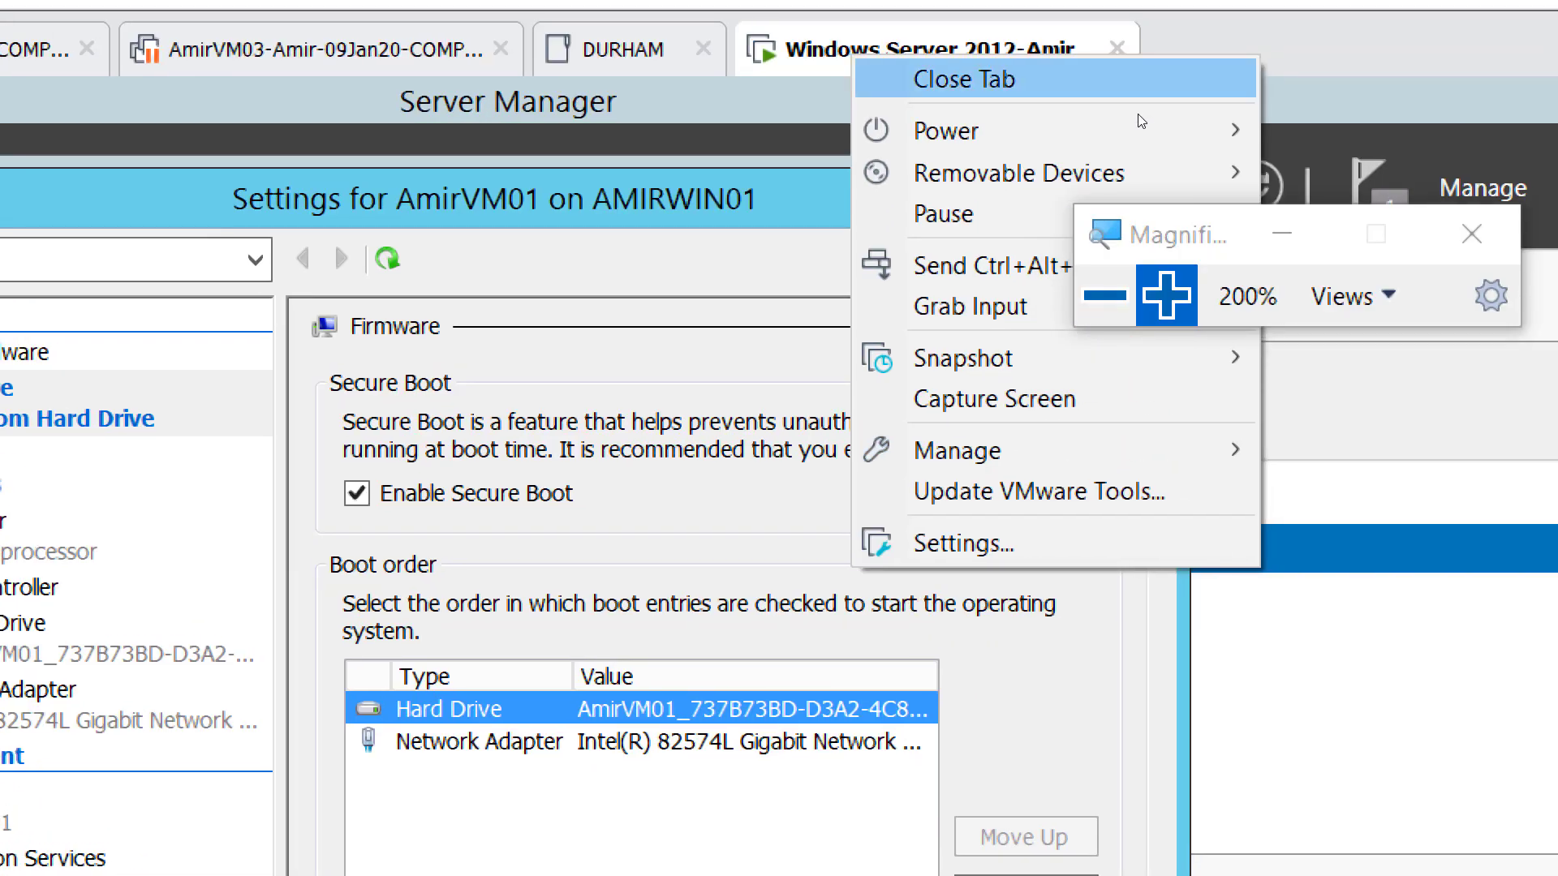
# - Show the Power submenu with guest options such as Shut Down Guest and Suspend Guest
pyautogui.moveTo(1241, 127)
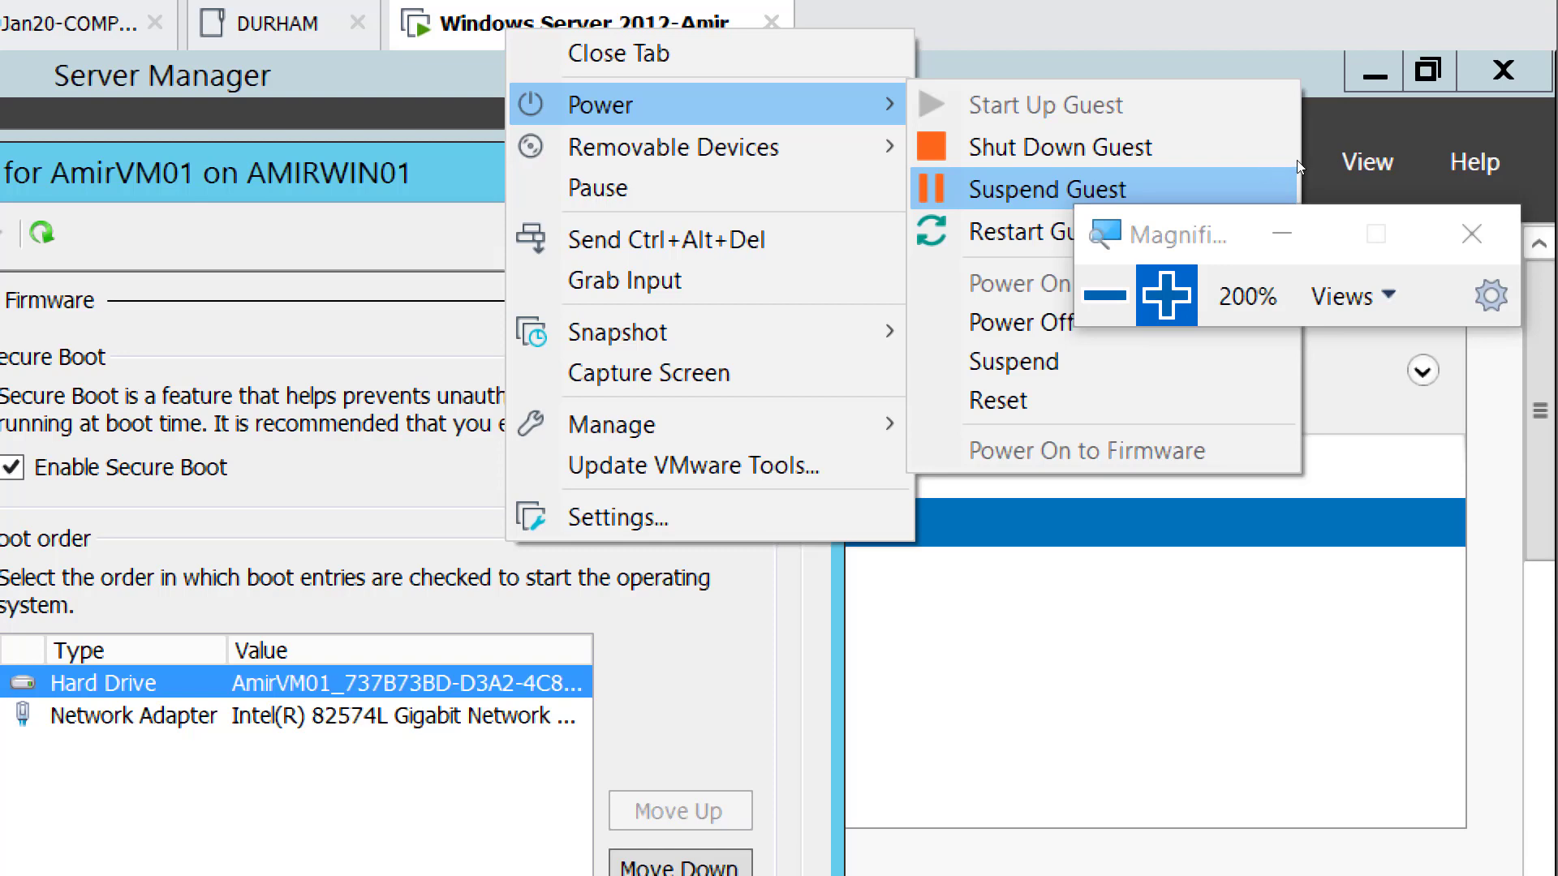
# - Suspend the Windows Server 2012 guest, saving the virtual machine's state
pyautogui.click(1105, 295)
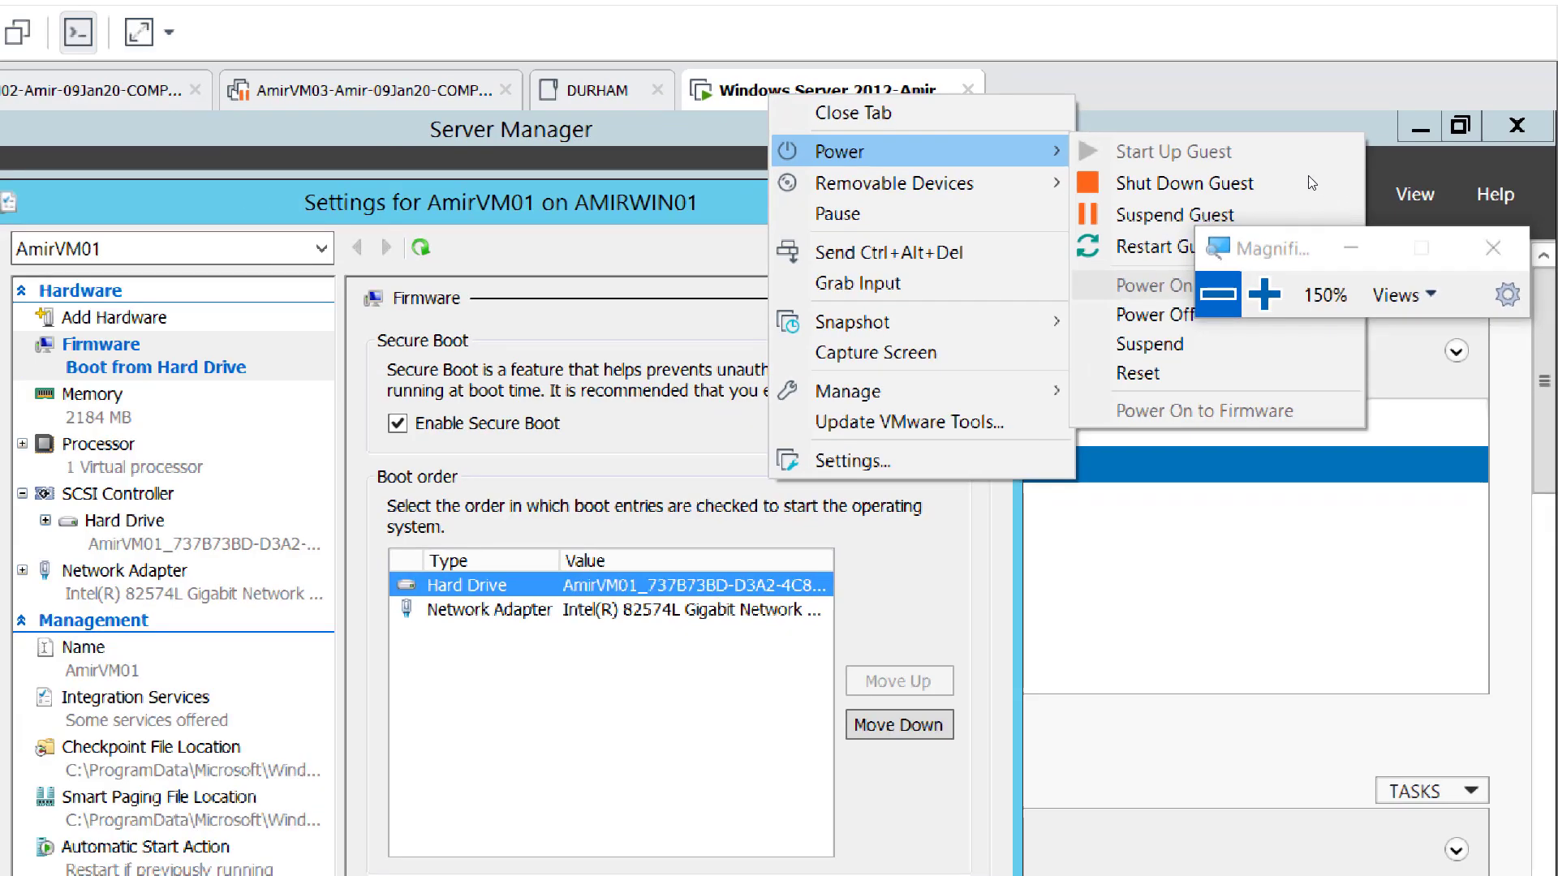
pyautogui.click(1290, 212)
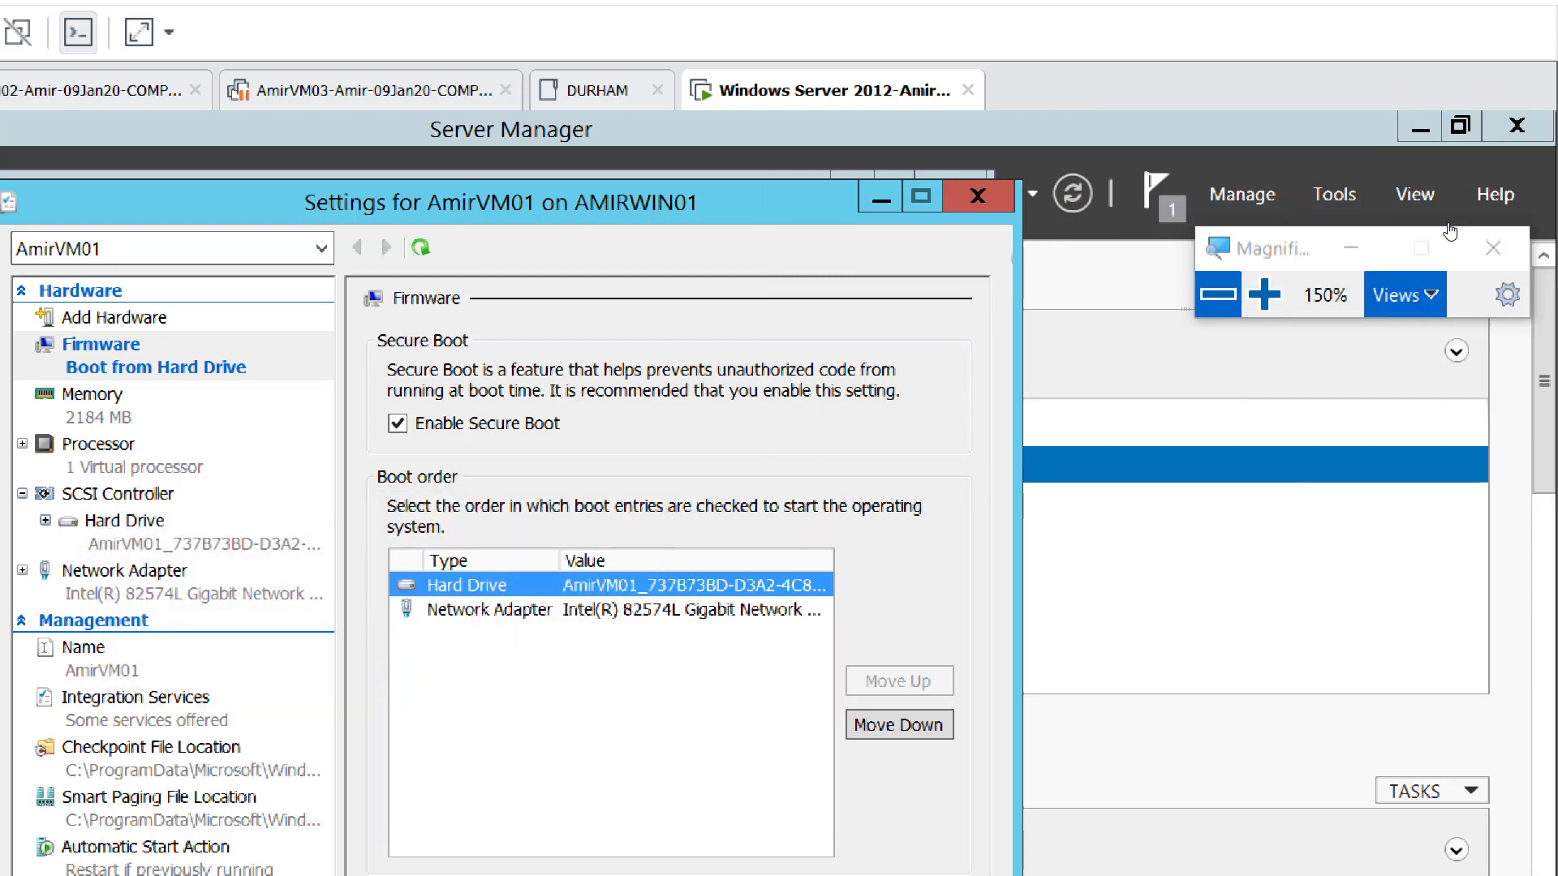
pyautogui.press('super+minus')
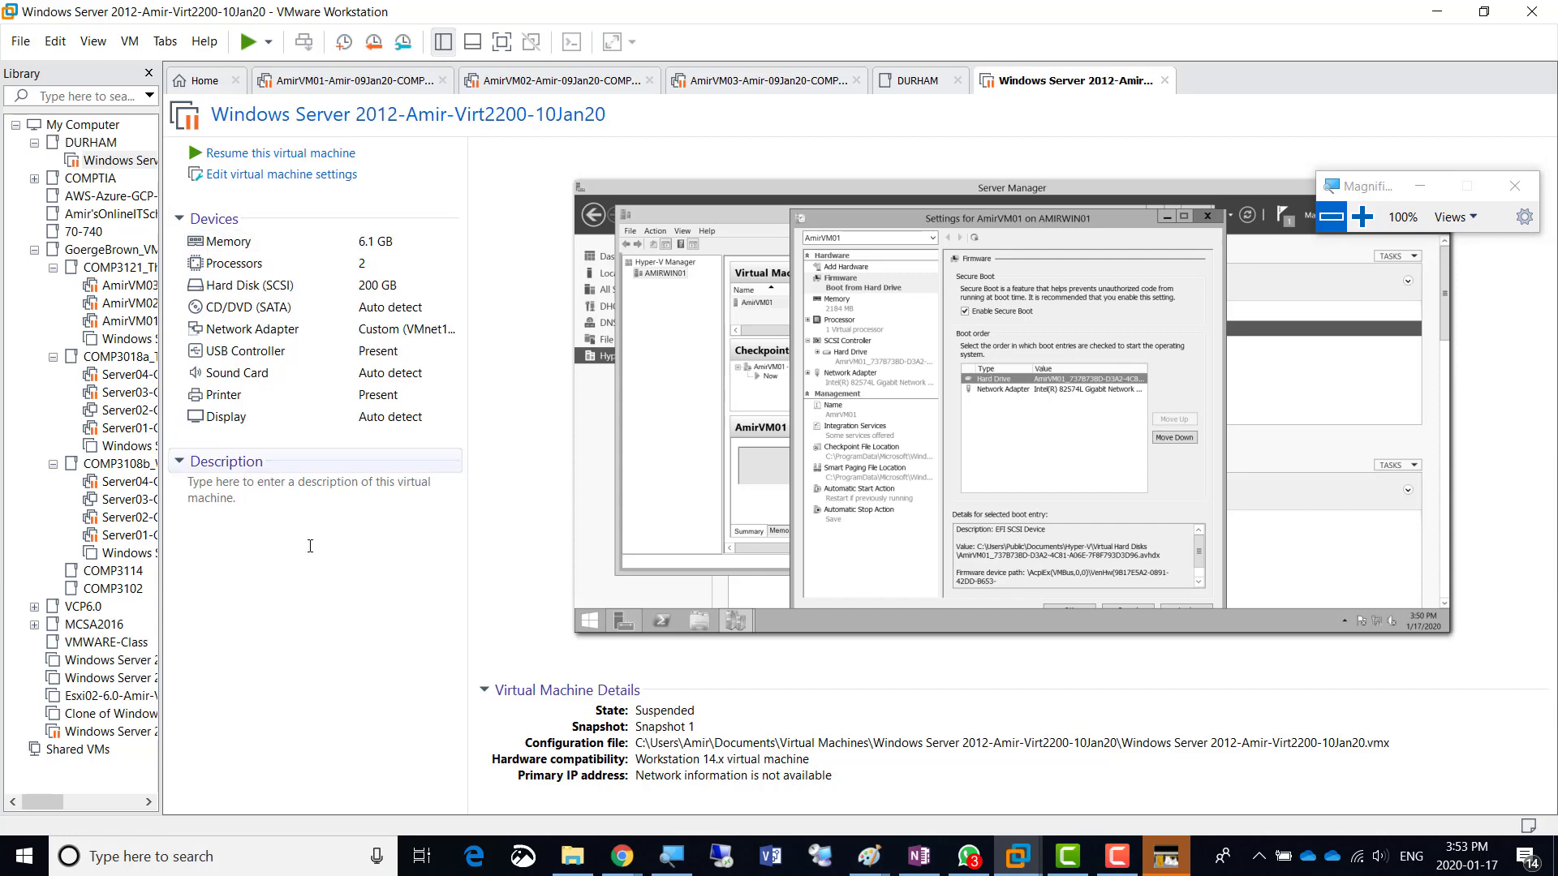
pyautogui.moveTo(631, 865)
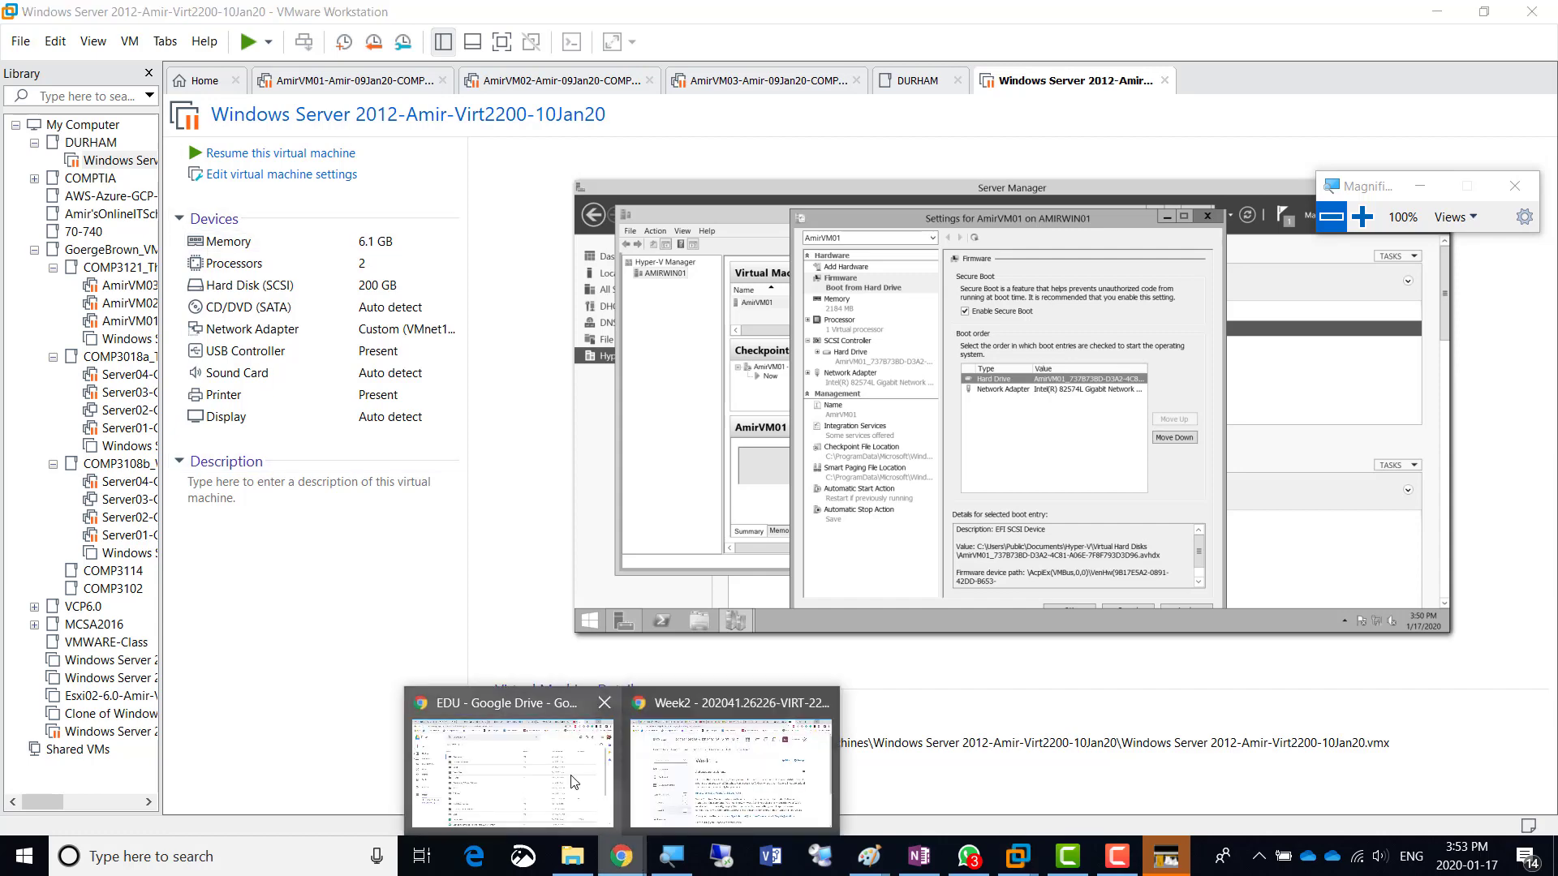
# - Bring Chrome forward and switch from Gmail to the Humber-MSI201-VCP-Monday-20Jan2020 Google Groups page
pyautogui.click(519, 771)
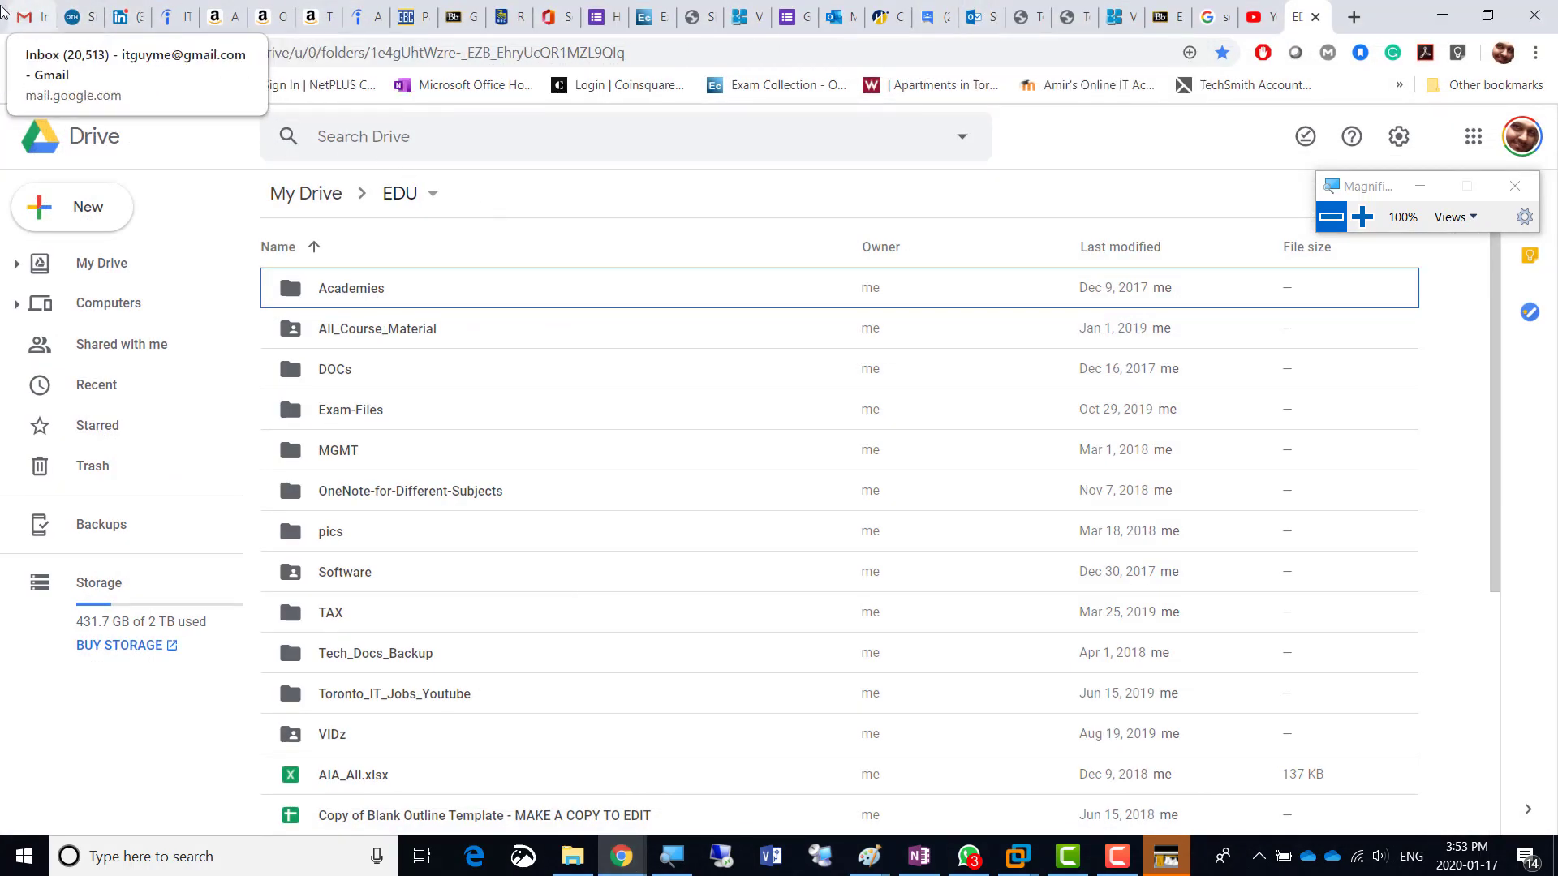
pyautogui.click(20, 28)
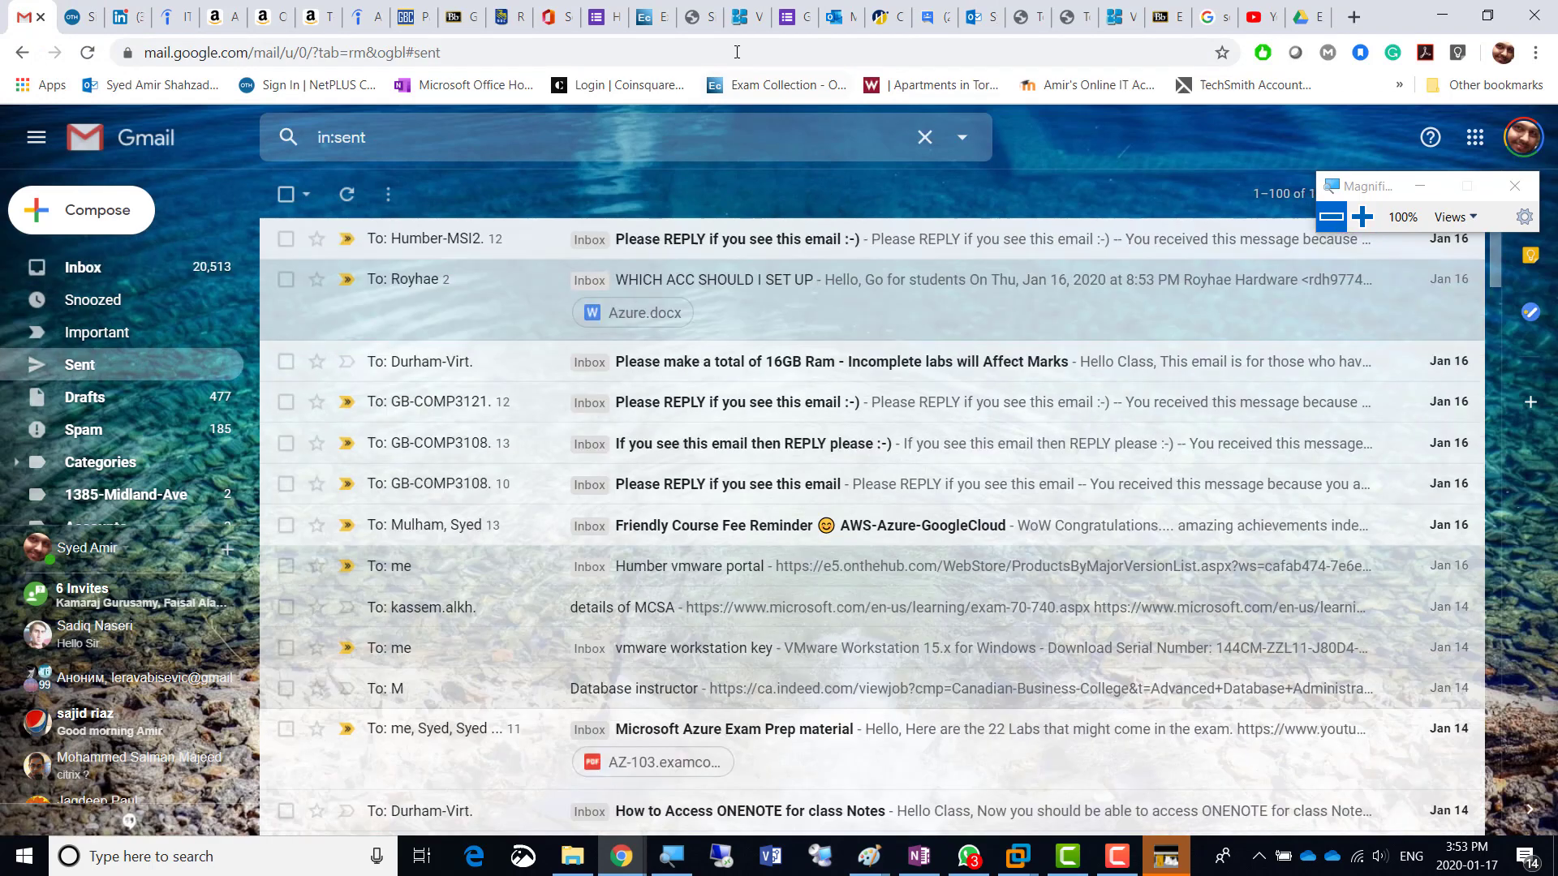
pyautogui.click(931, 25)
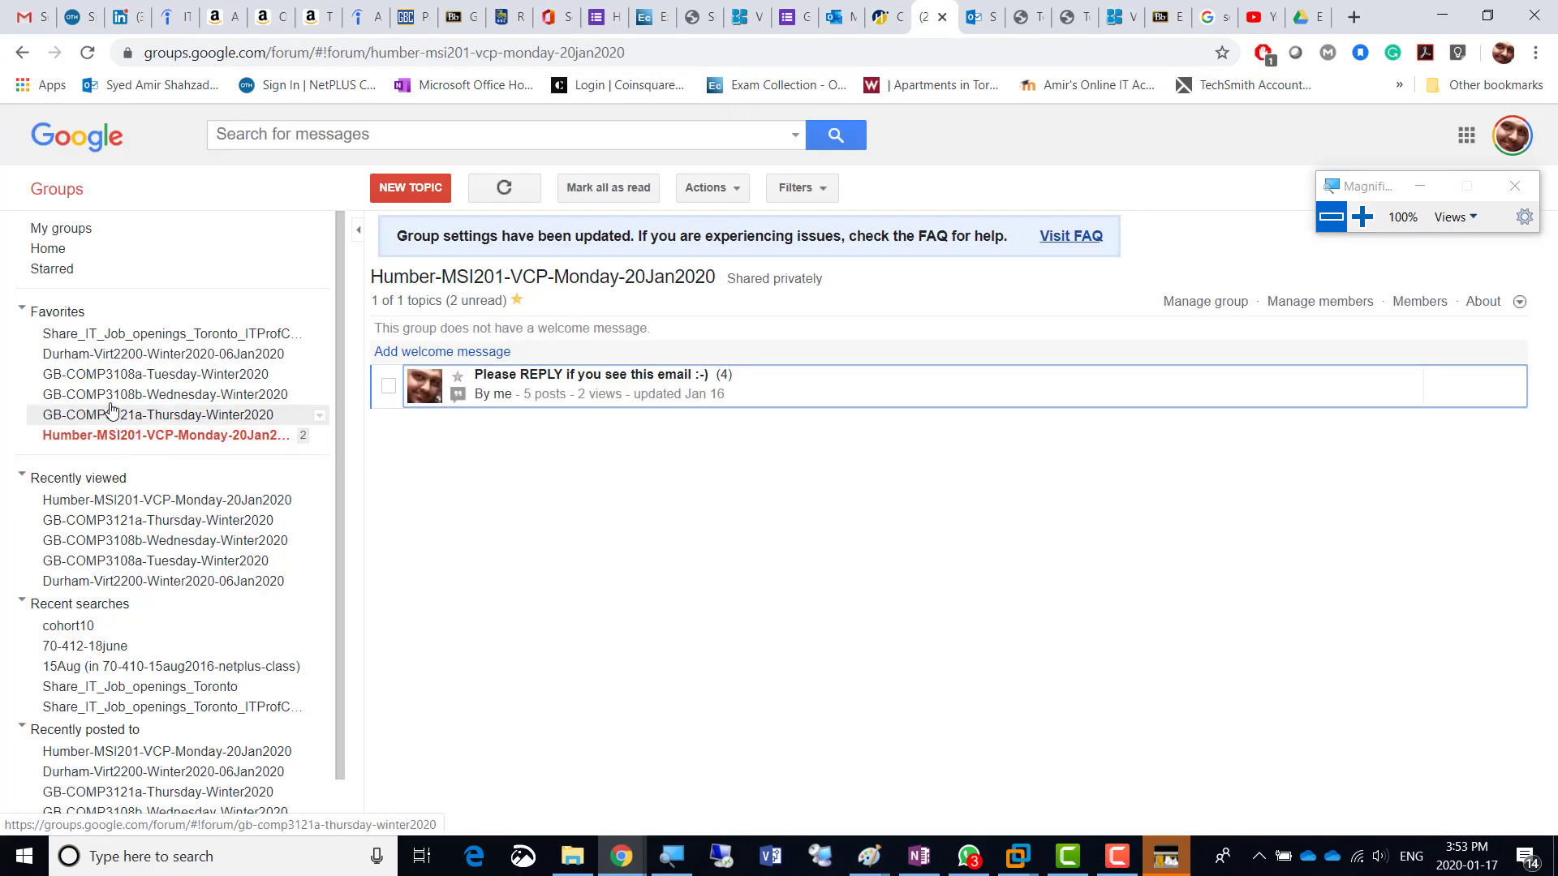
# - Open the 'Class Video PLAYLIST on youtube' post in the Durham-Virt2200-Winter2020-06Jan2020 group and expand its options menu
pyautogui.click(102, 359)
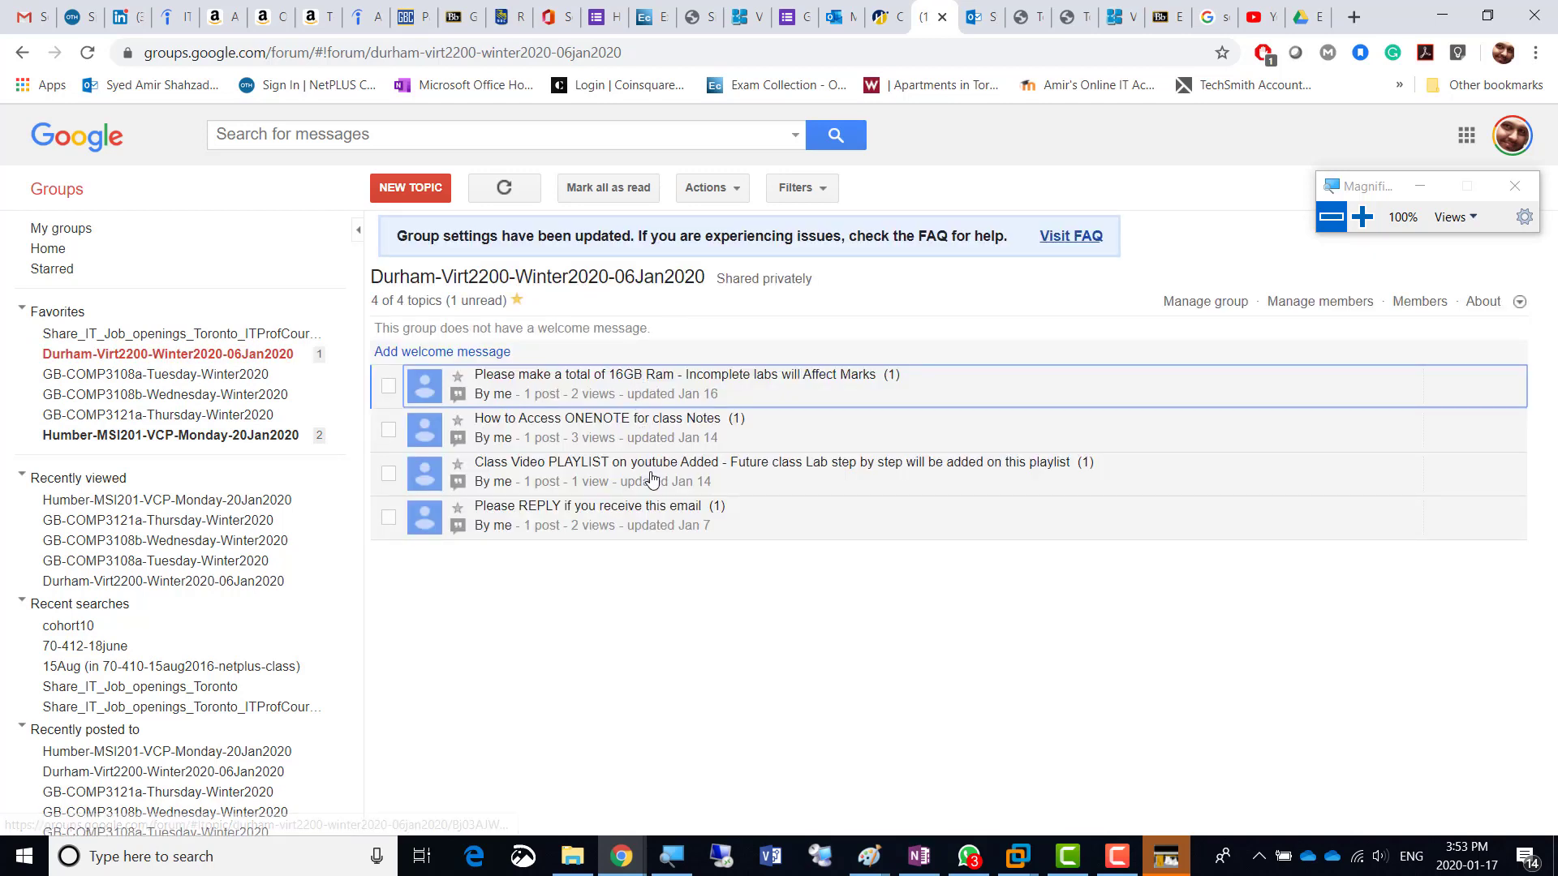
pyautogui.click(580, 474)
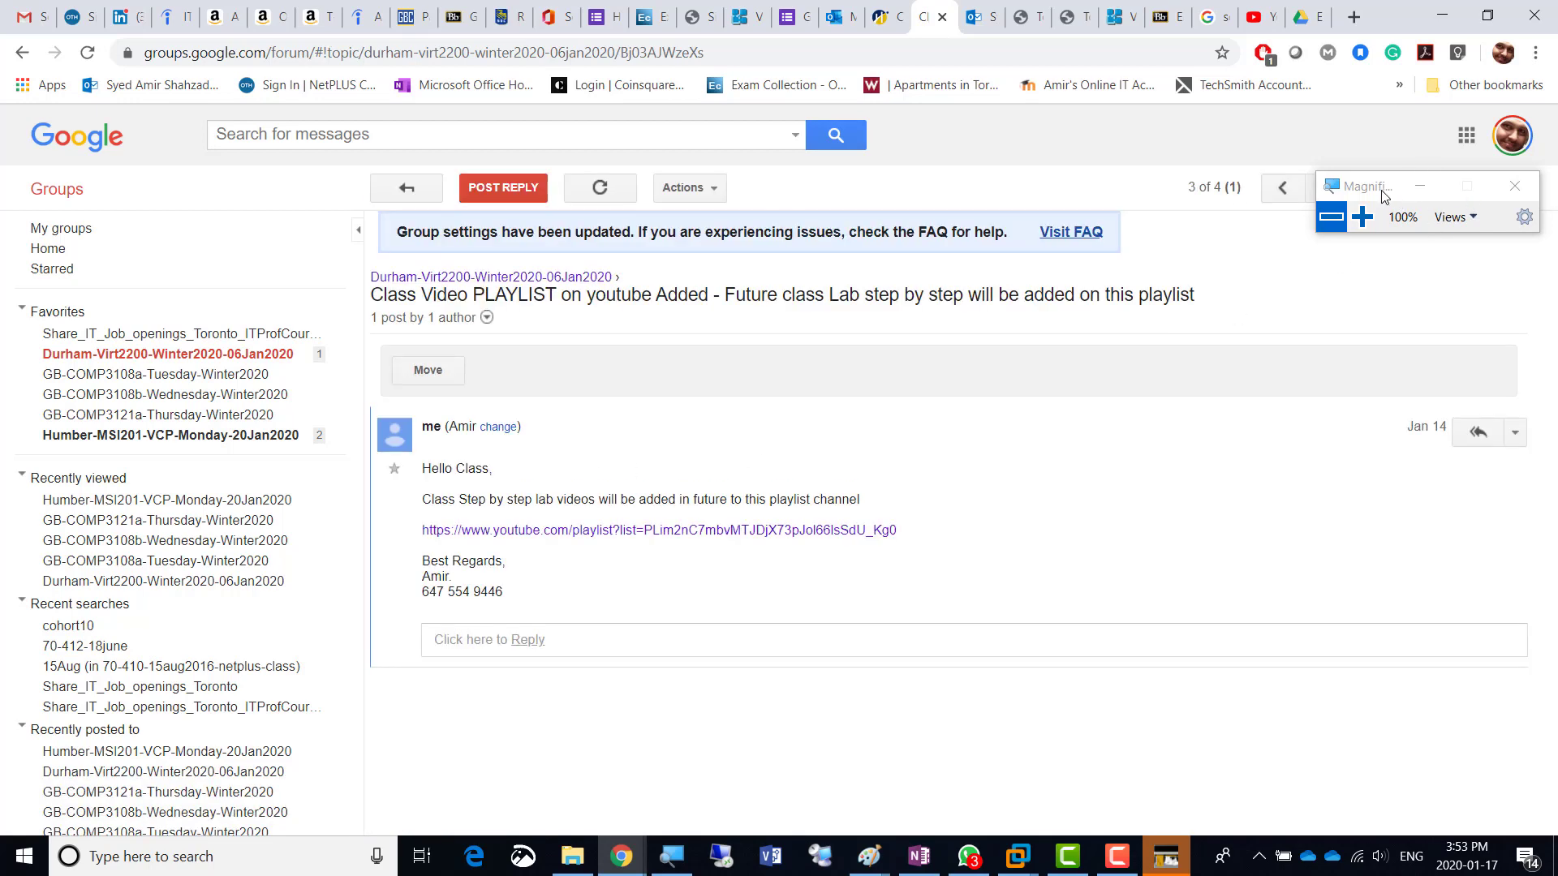
pyautogui.moveTo(1395, 185); pyautogui.dragTo(1120, 112)
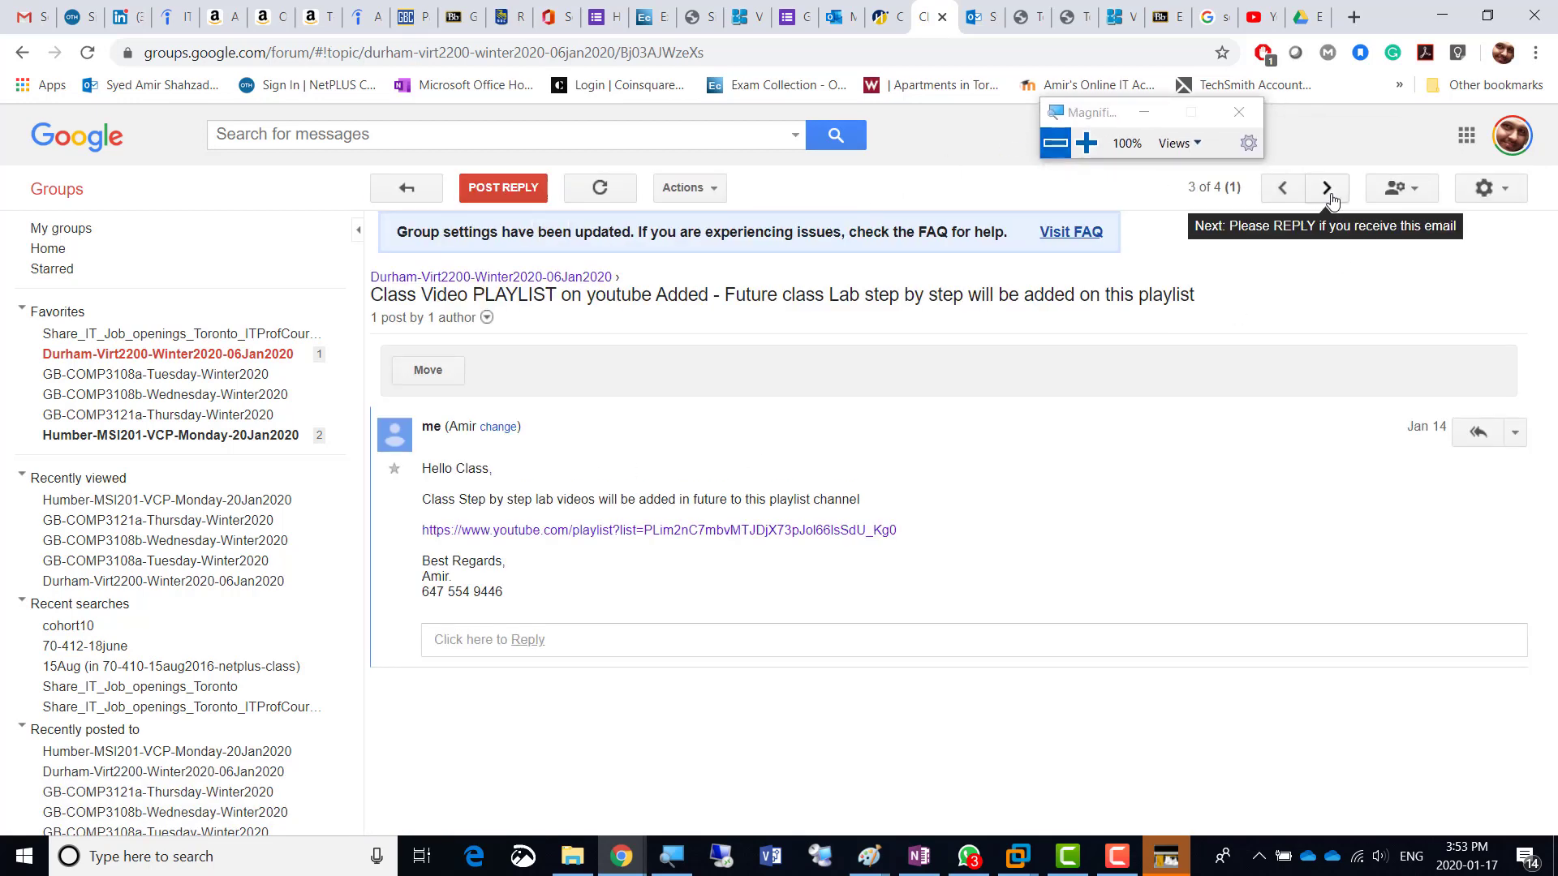
pyautogui.click(1515, 433)
# - Forward the class playlist post to the student's e-mail address and return to the post view
pyautogui.click(1428, 468)
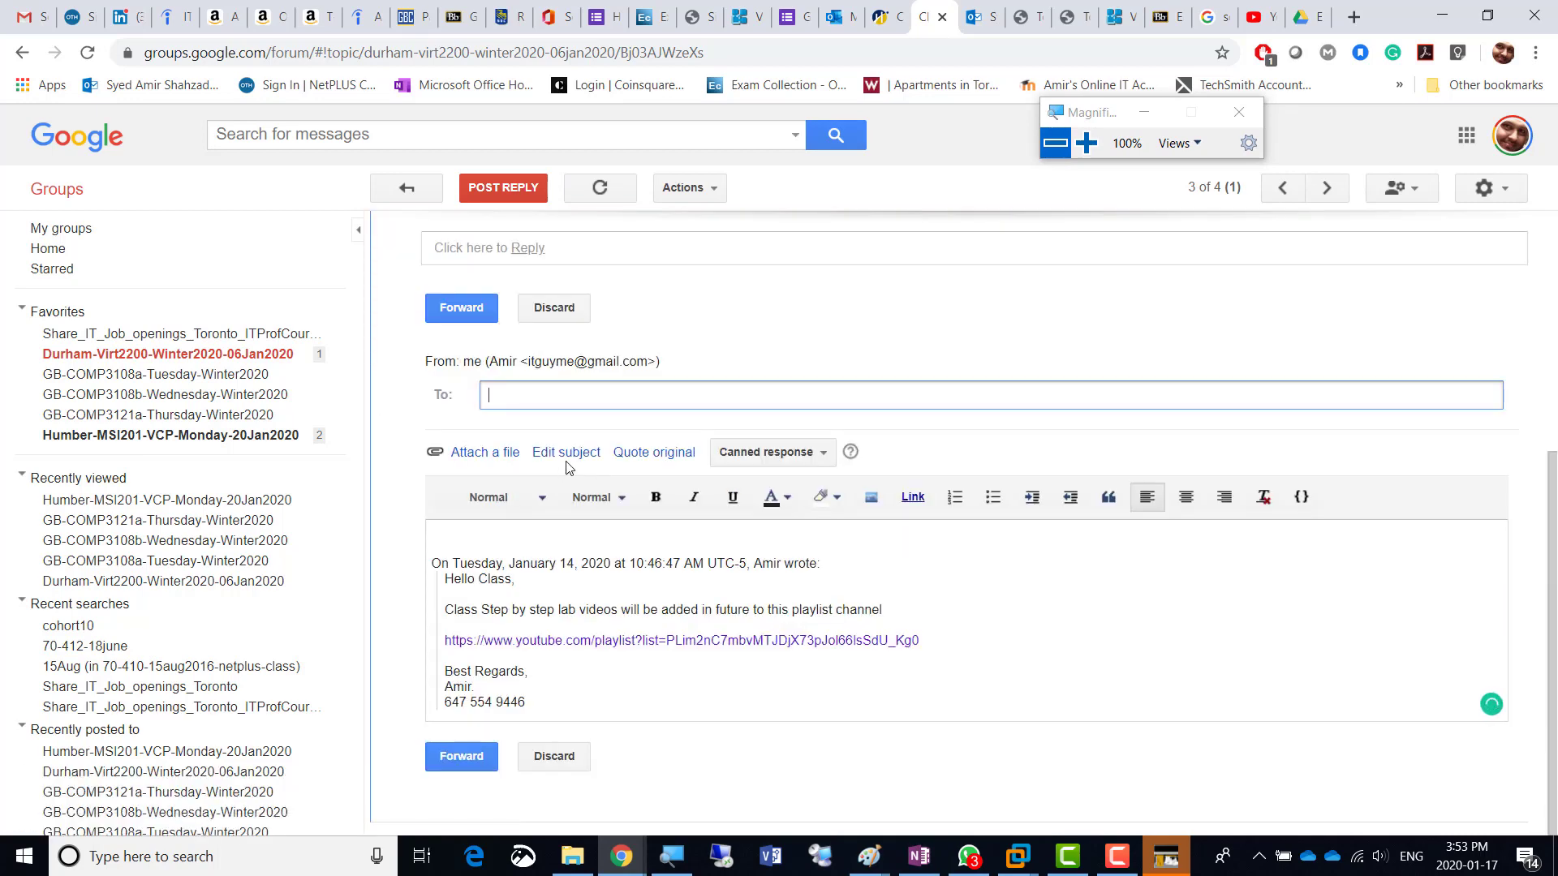
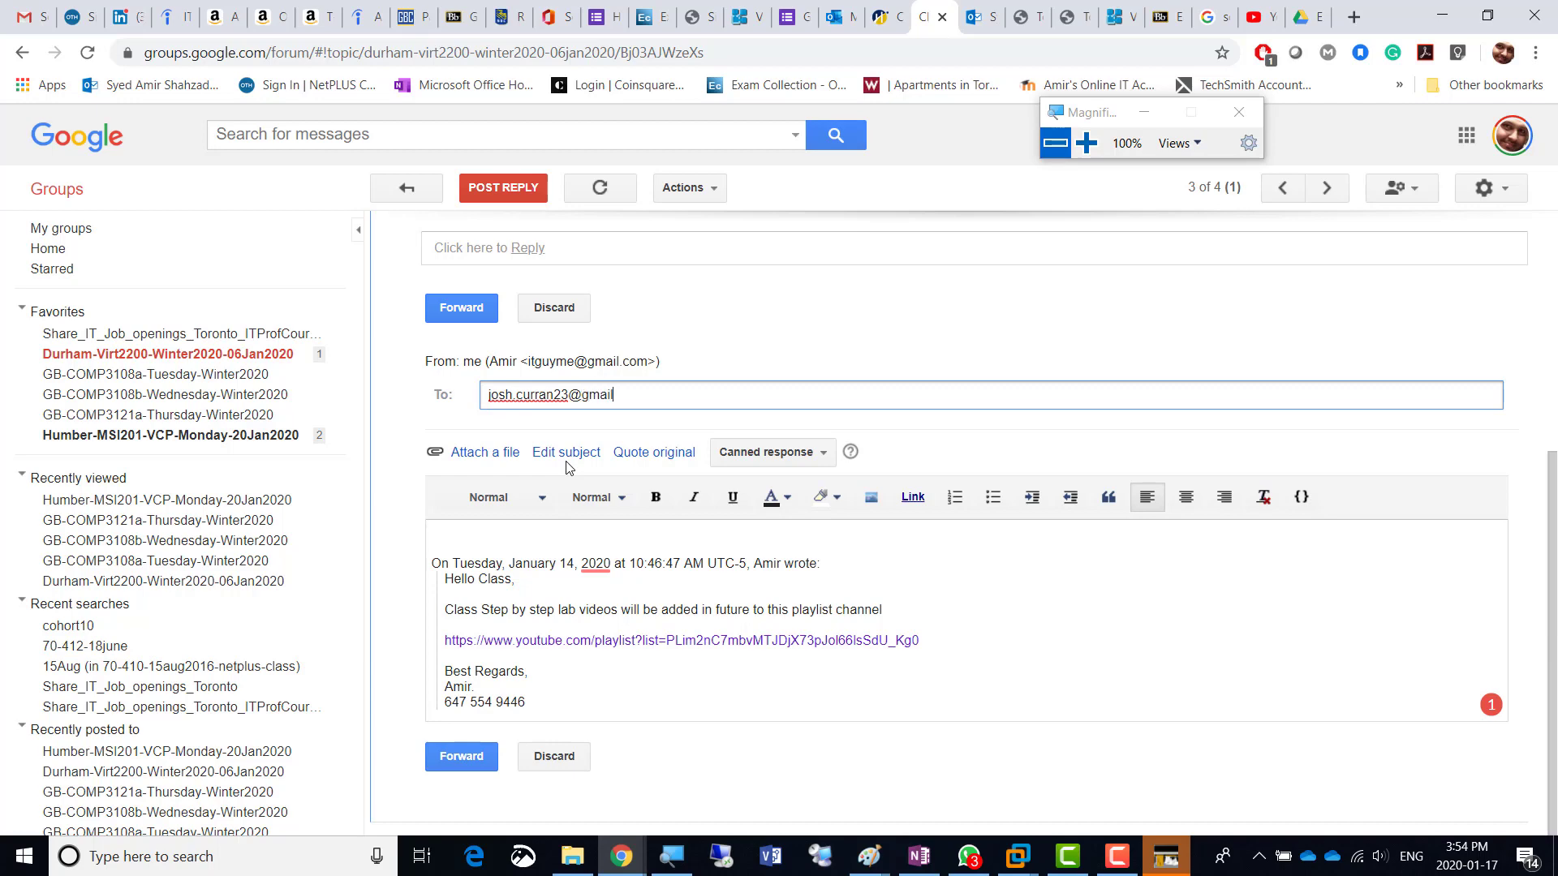
pyautogui.click(471, 321)
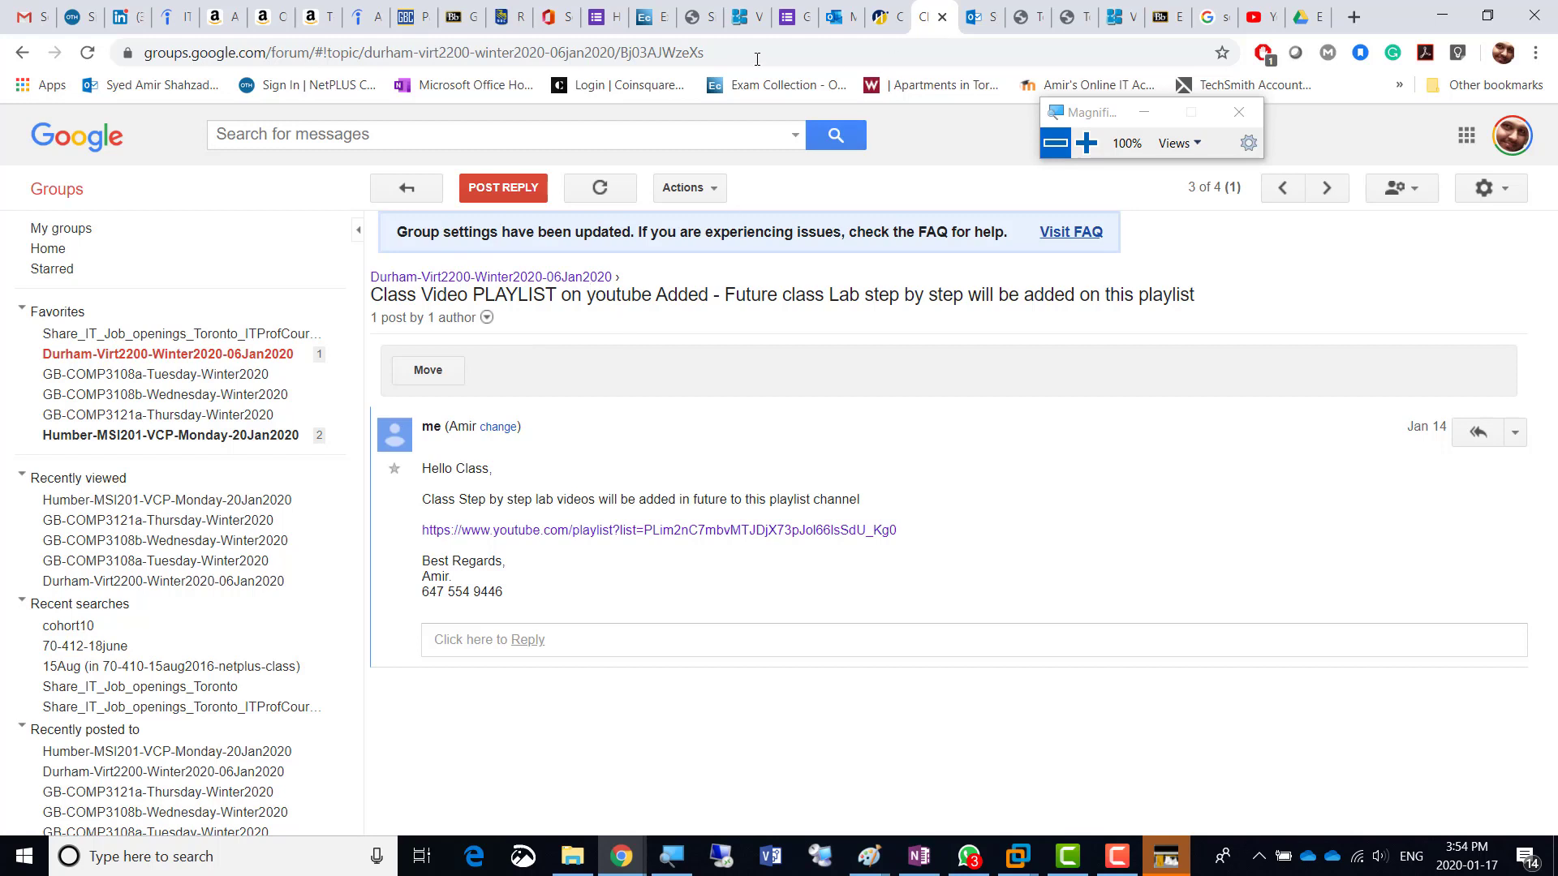
pyautogui.click(1117, 860)
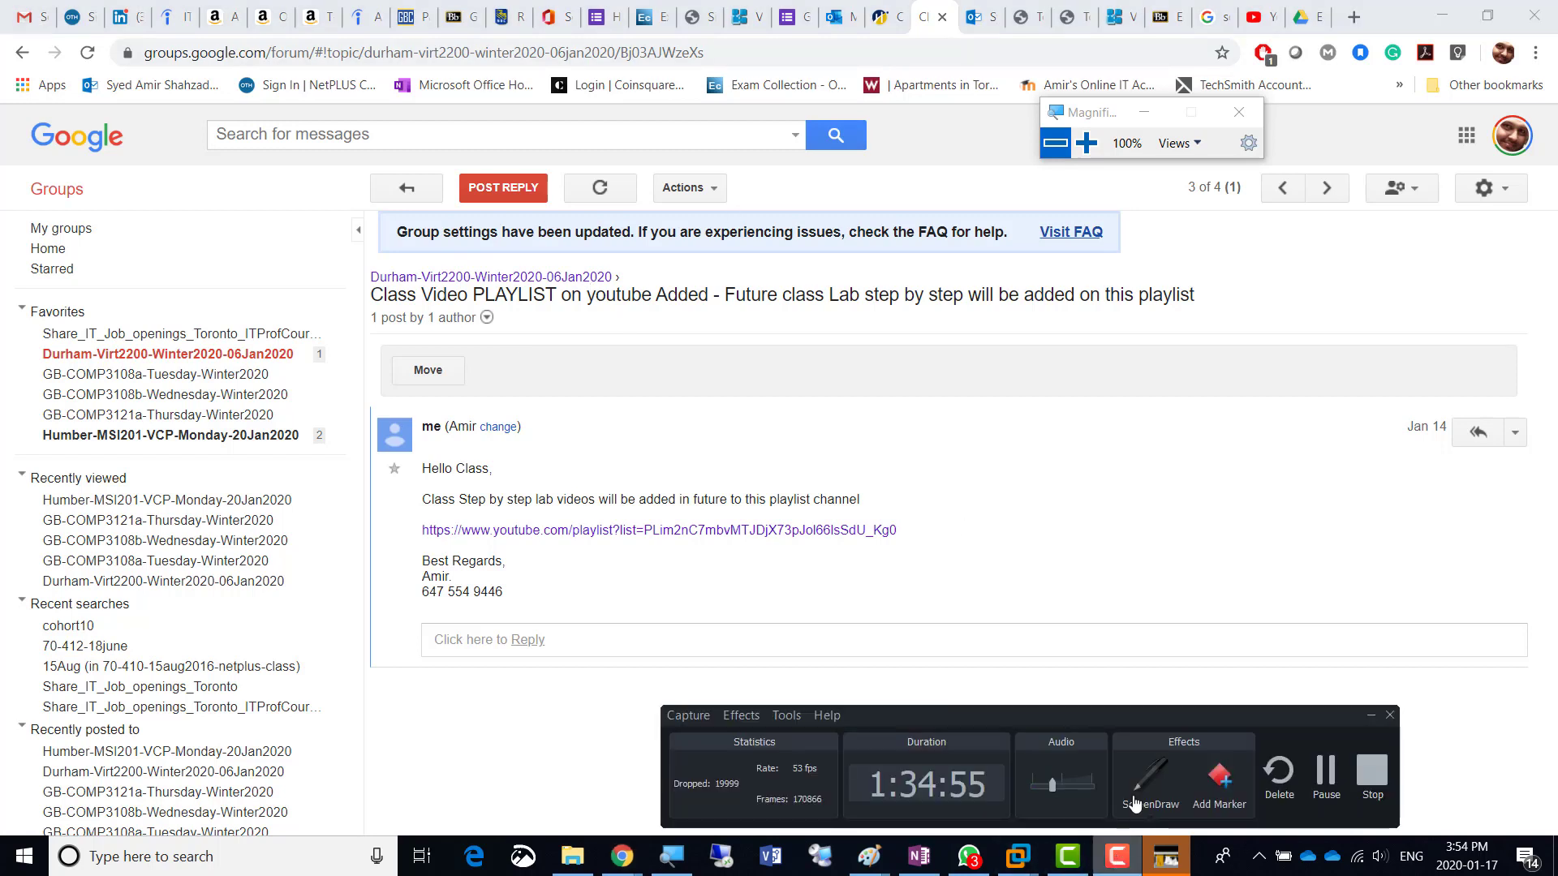